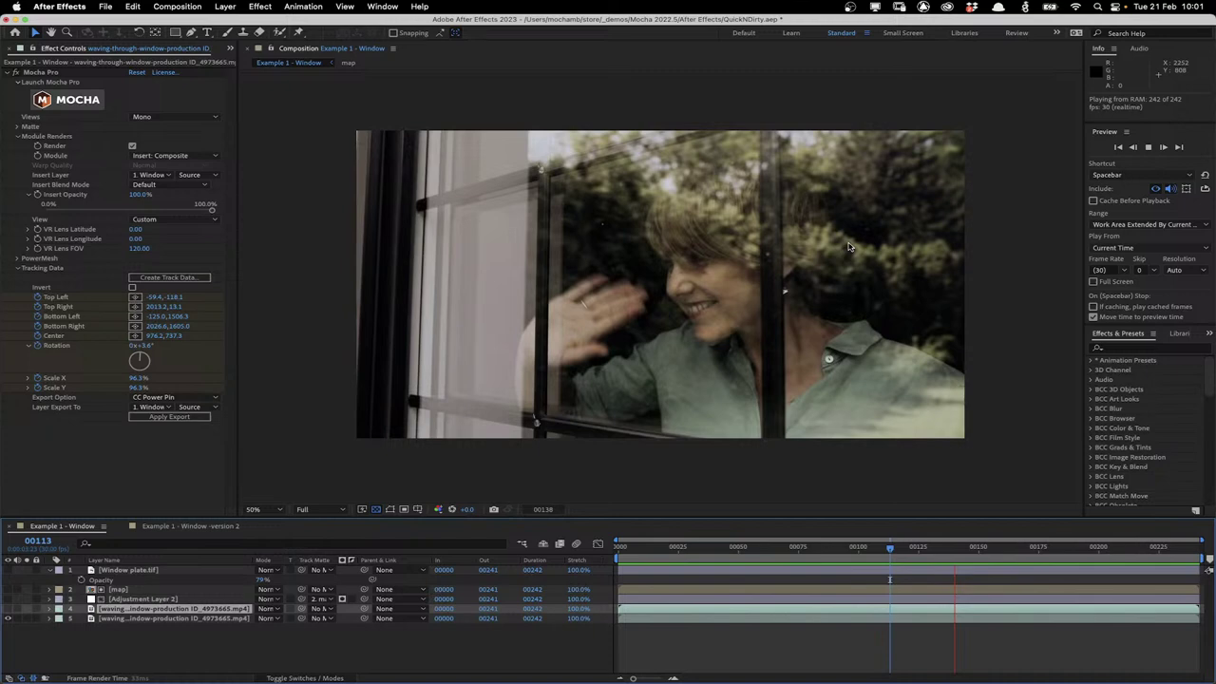
# Scrub through the finished window shot to review the reflection clean-up, returning to the first frame
pyautogui.moveTo(722, 548); pyautogui.dragTo(924, 533)
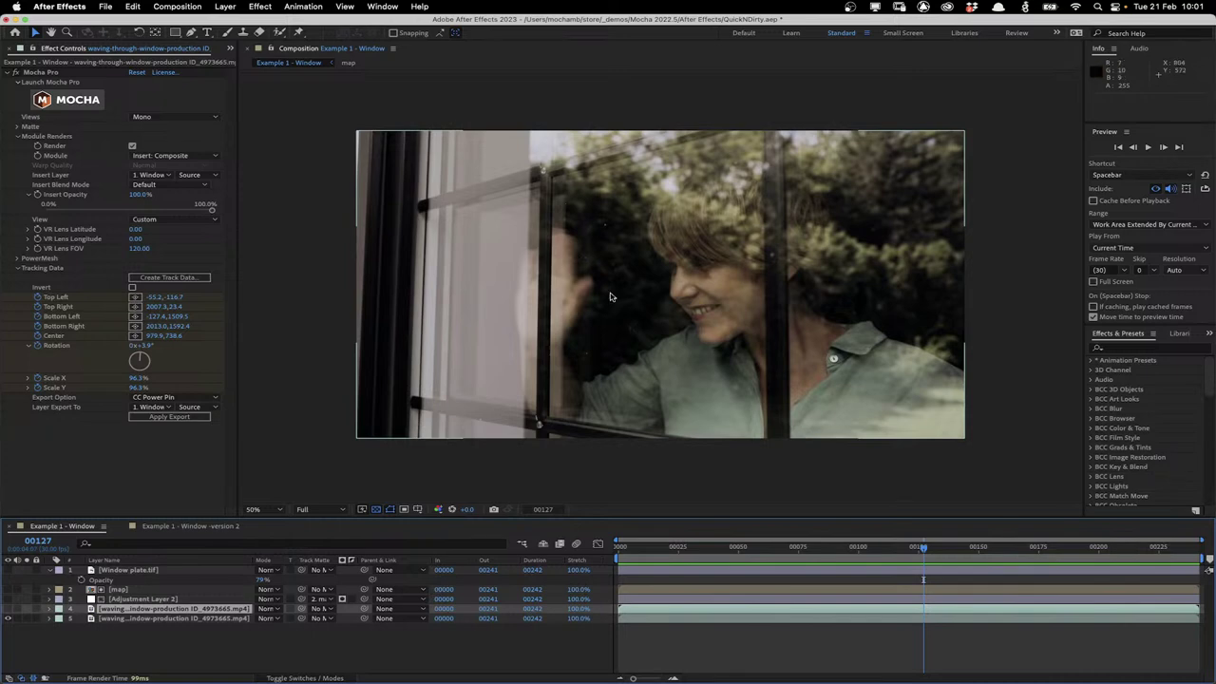
pyautogui.moveTo(923, 547)
pyautogui.mouseDown()
pyautogui.moveTo(1195, 542)
pyautogui.moveTo(915, 551)
pyautogui.mouseUp()
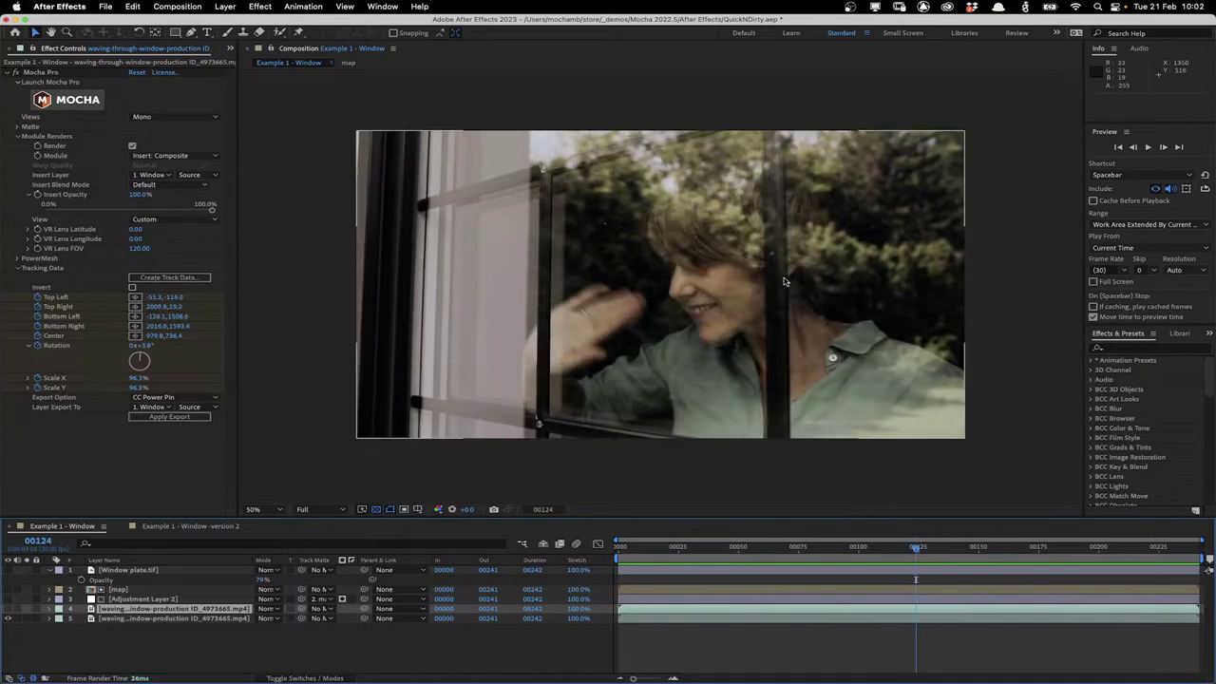
pyautogui.click(916, 551)
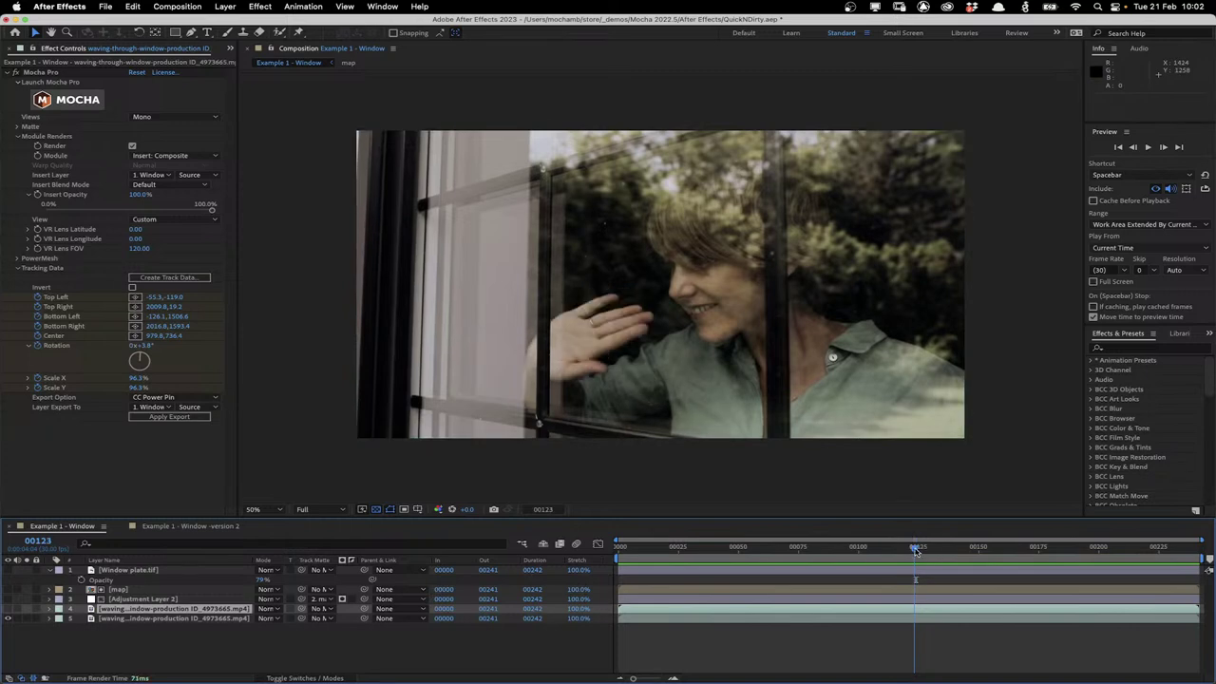
pyautogui.moveTo(916, 551); pyautogui.dragTo(797, 552)
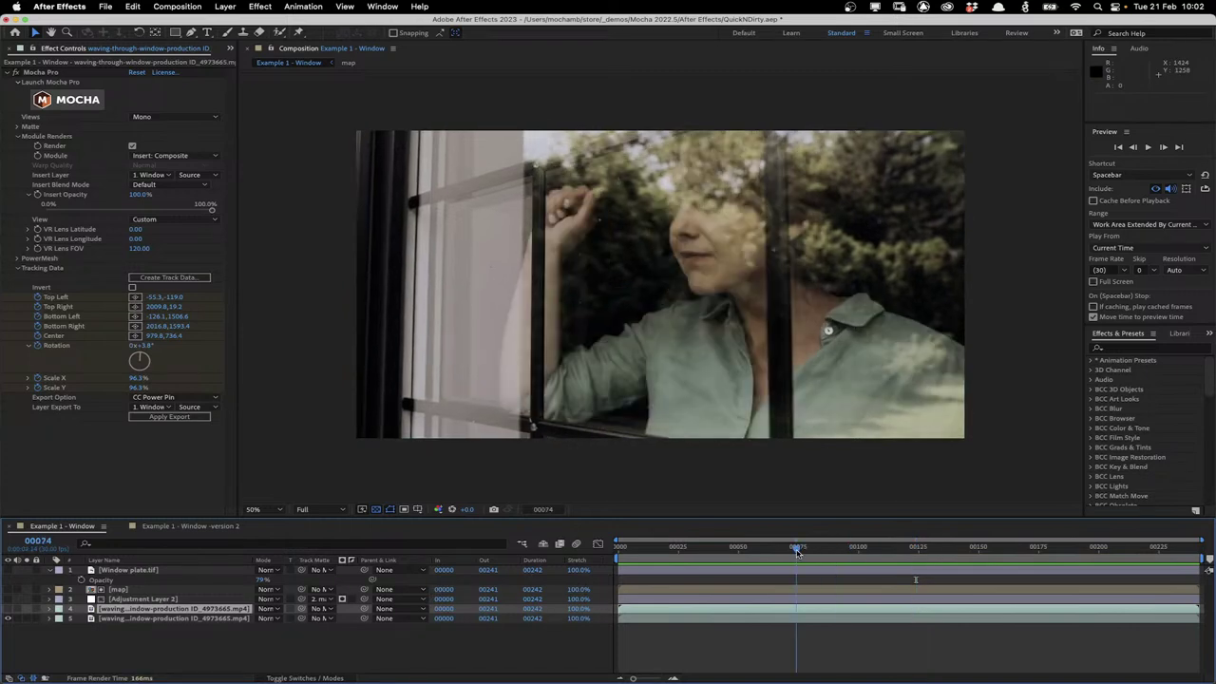
pyautogui.press('Home')
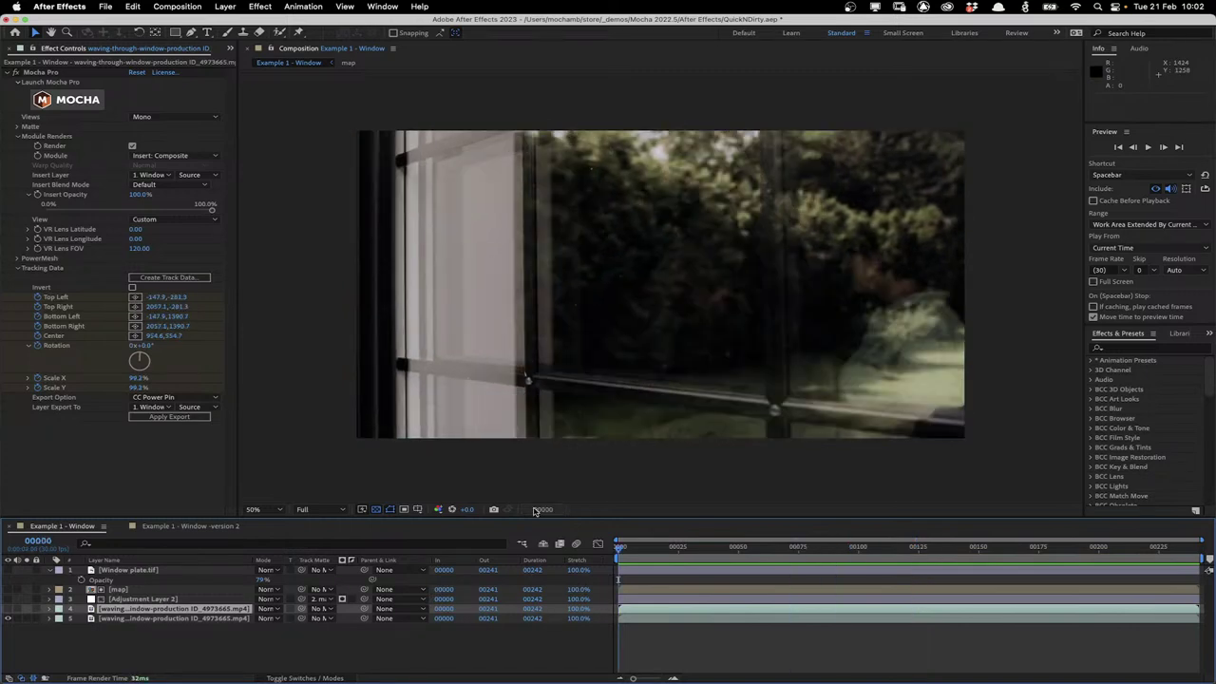
# Open the "Example 1 - Window -version 2" composition and delete the Mocha Pro effect from its clip
pyautogui.click(172, 530)
pyautogui.click(47, 74)
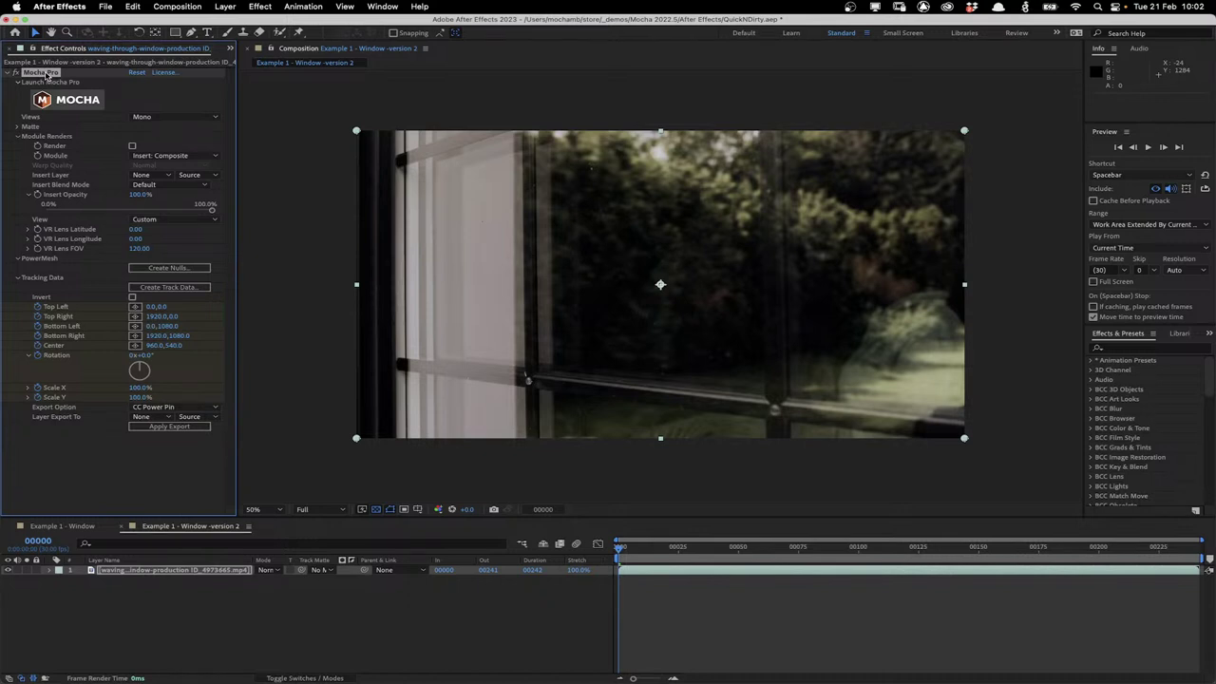
pyautogui.press('Delete')
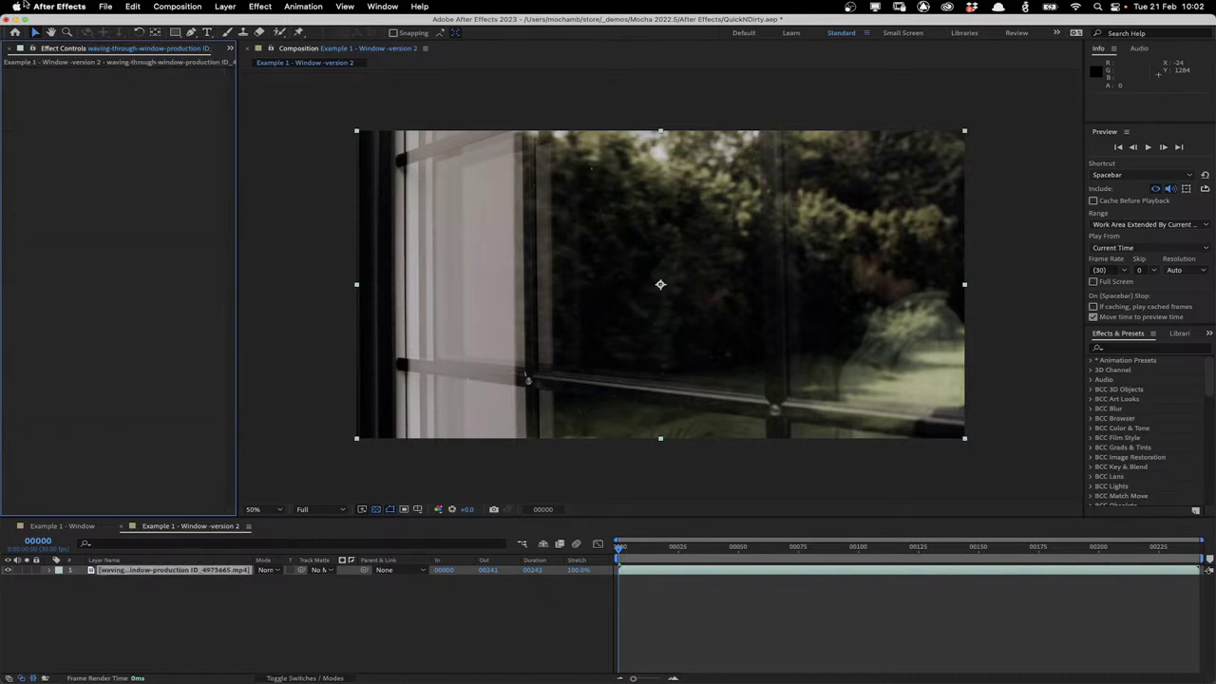
# Find the Mocha Pro effect by searching "mocha", apply it to the waving-through-window clip, and launch the Mocha interface
pyautogui.click(1138, 350)
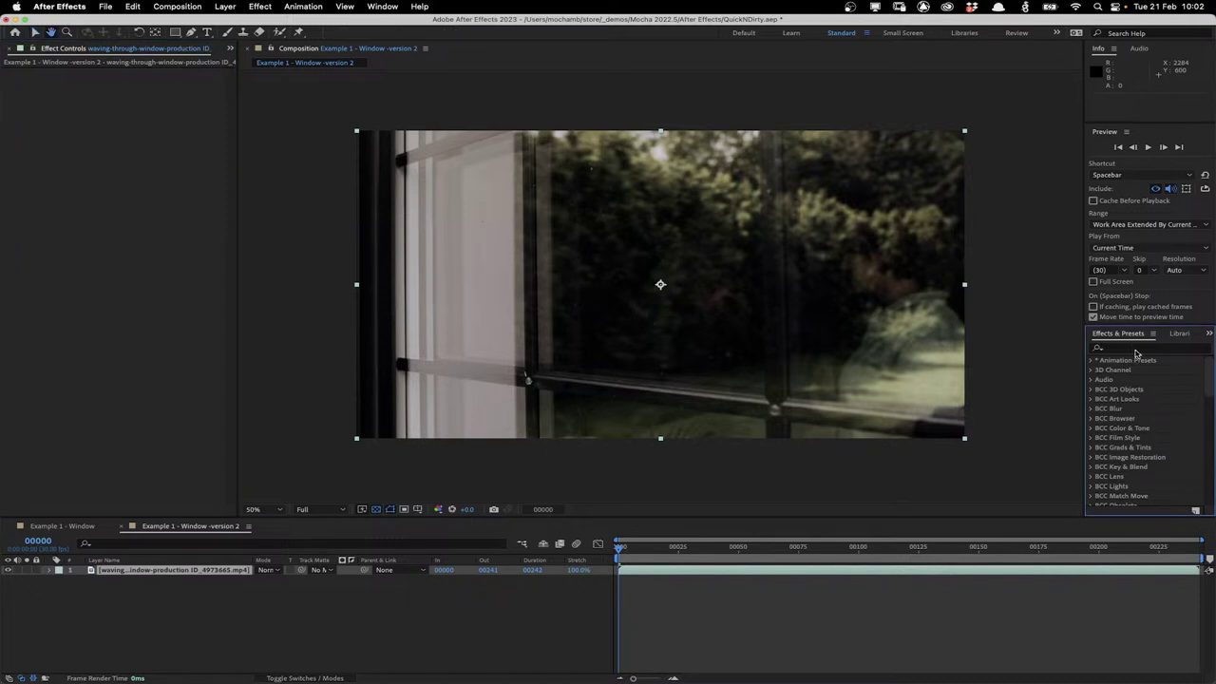
pyautogui.write('mocha')
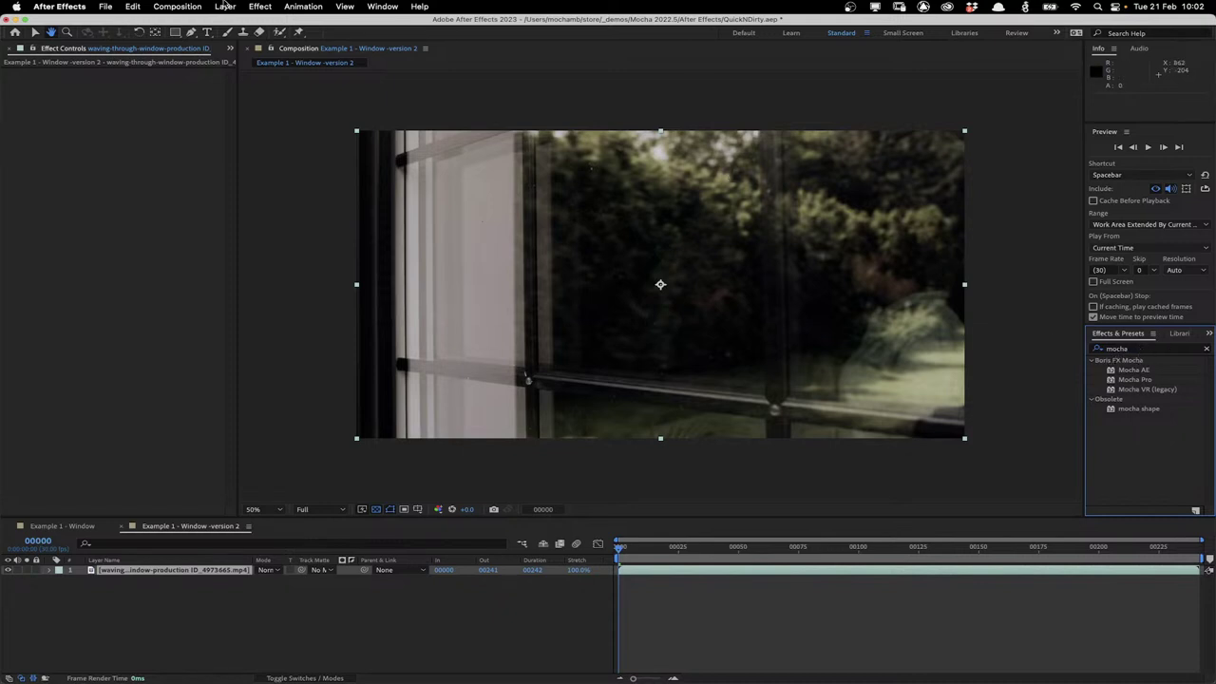
pyautogui.click(151, 570)
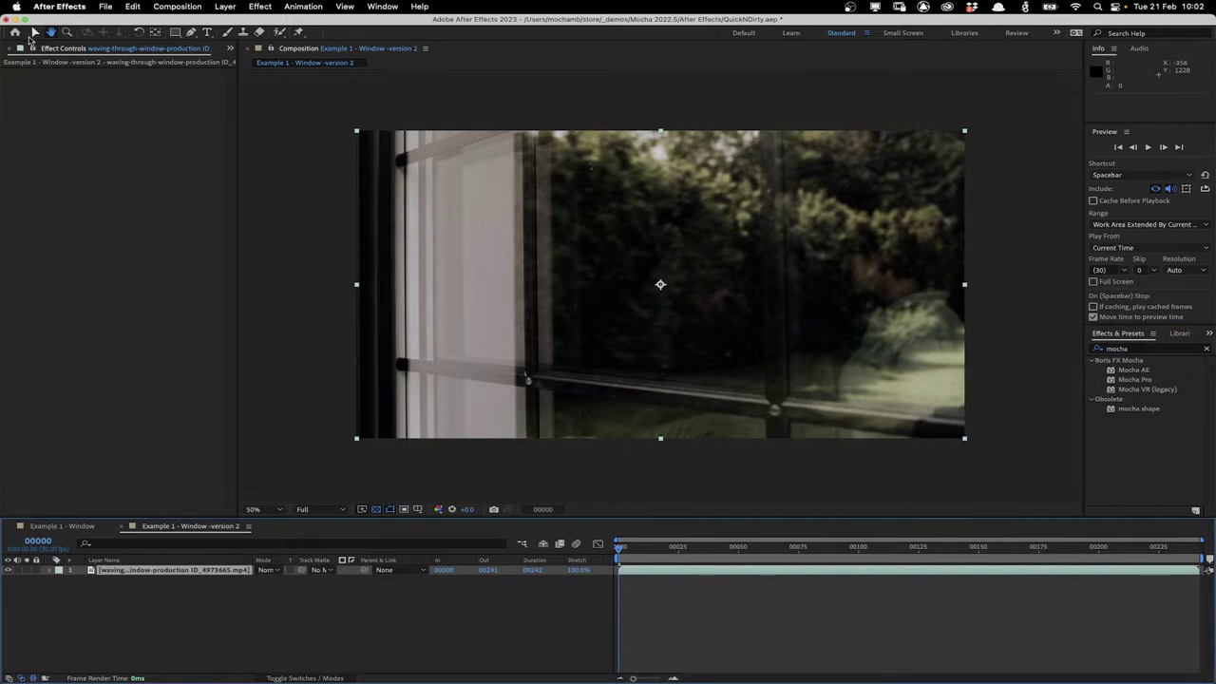
pyautogui.moveTo(1135, 379); pyautogui.dragTo(230, 577)
pyautogui.click(86, 100)
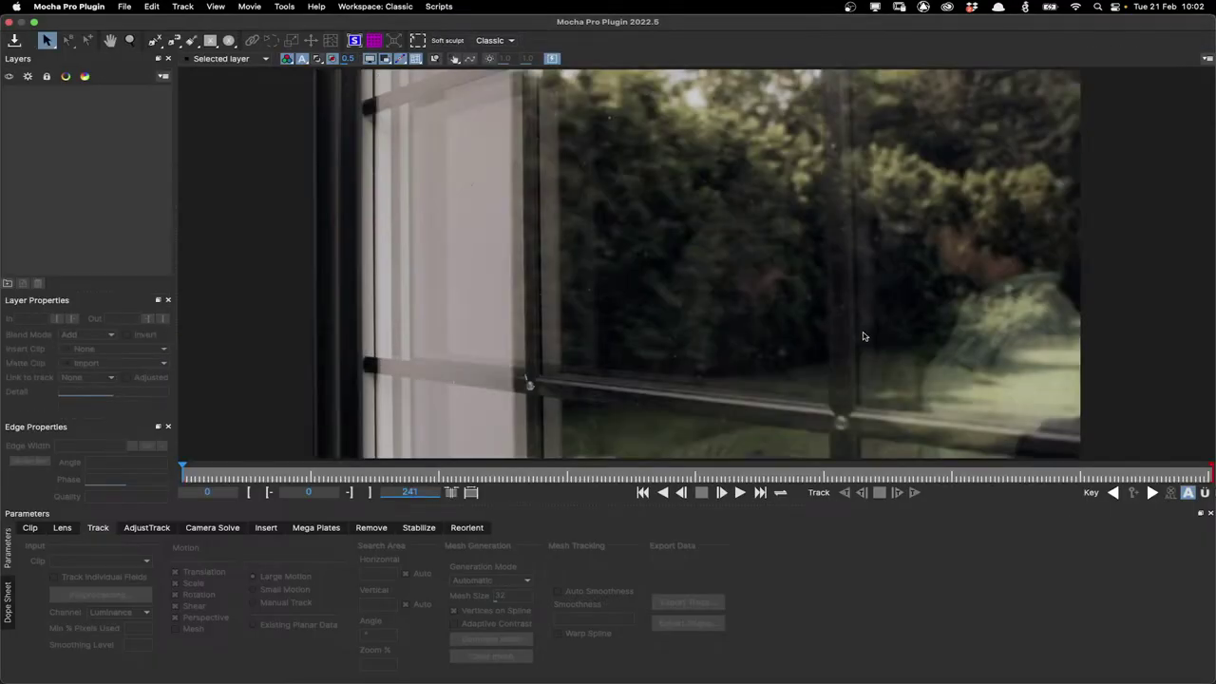
# Check the Mocha Pro plugin's version and build information
pyautogui.click(58, 13)
pyautogui.click(85, 29)
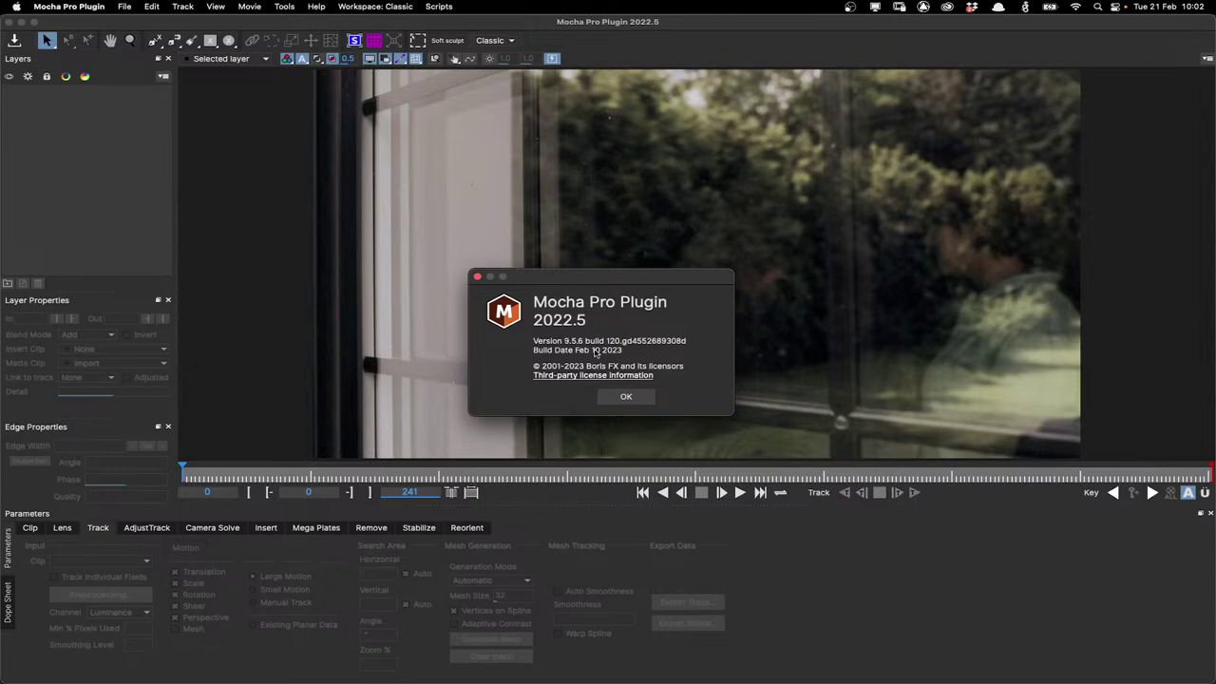
pyautogui.click(626, 397)
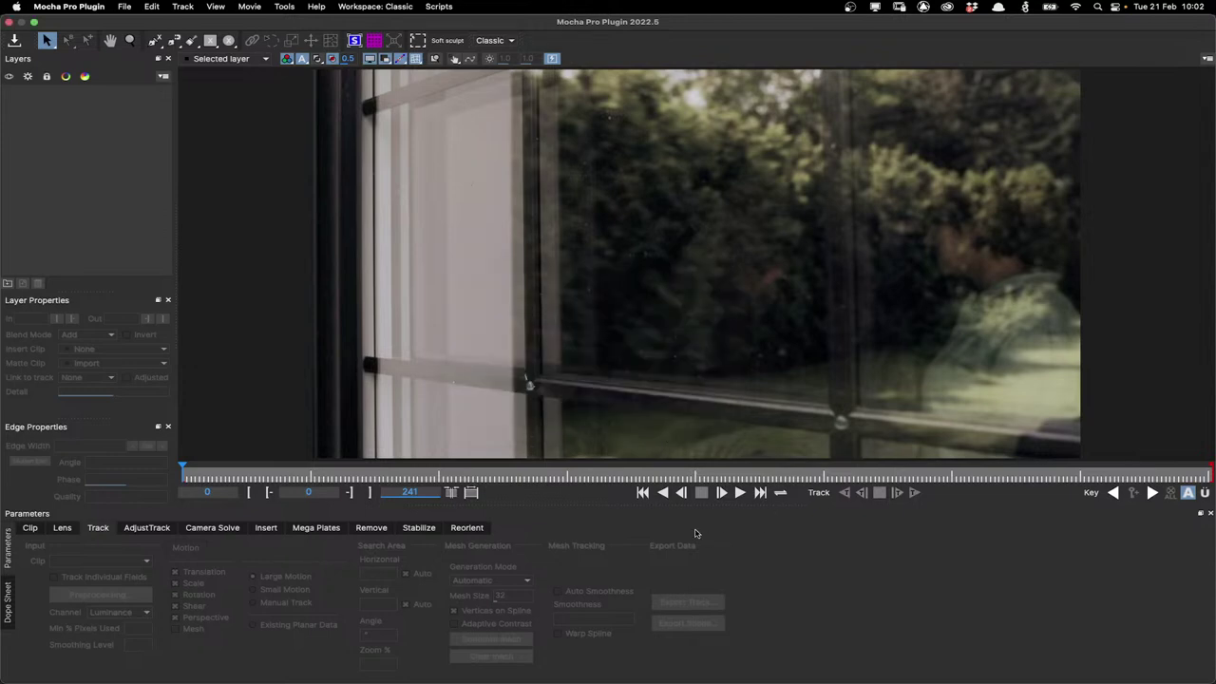
# Play through the clip to study the window's movement, then return to frame 0
pyautogui.click(744, 495)
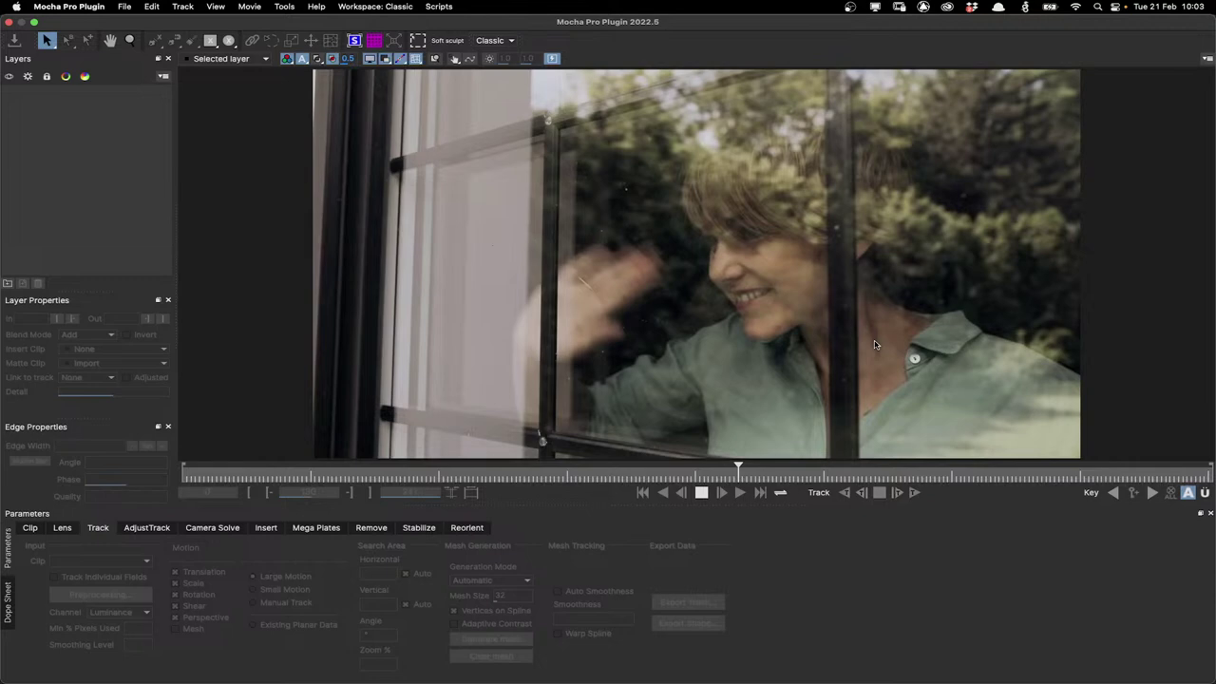
pyautogui.press('space')
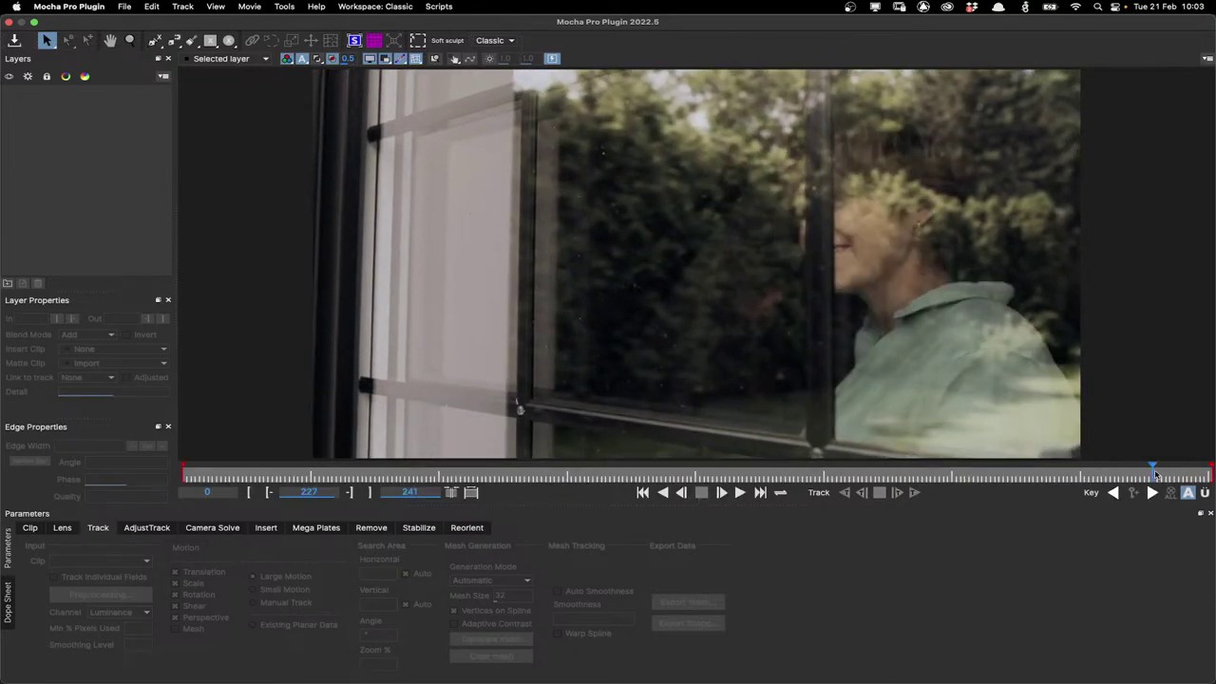
pyautogui.moveTo(1156, 475); pyautogui.dragTo(123, 472)
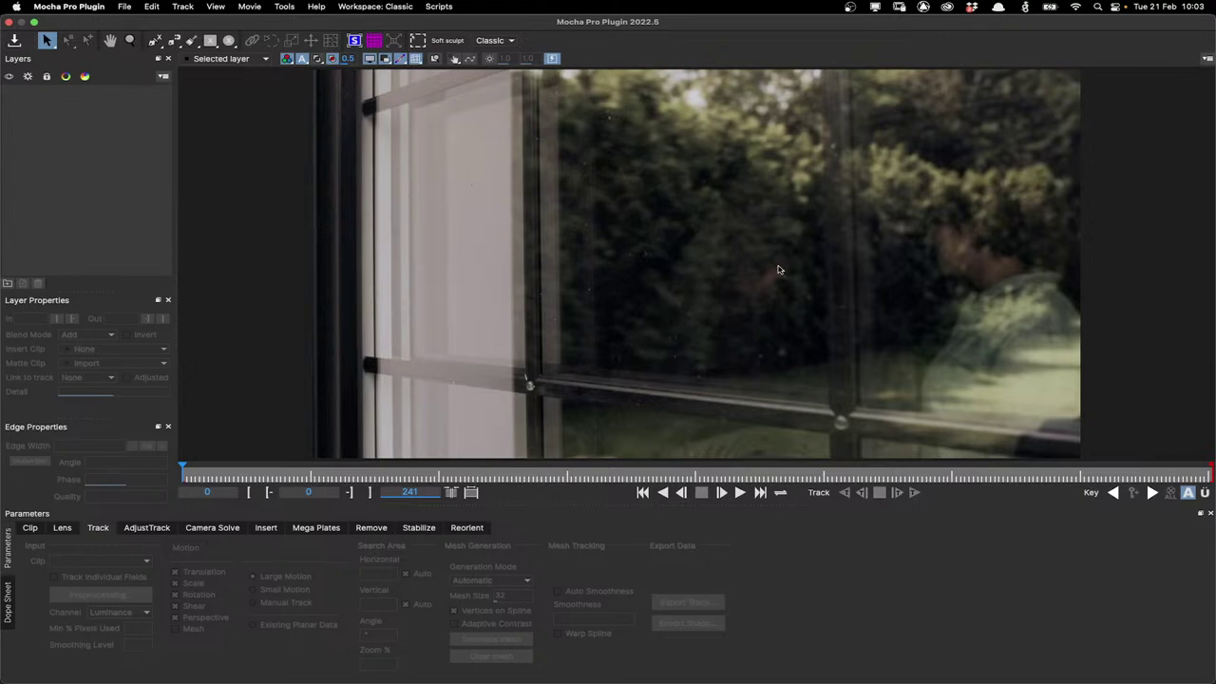
# Draw an X-spline around the frame bars of the light window pane, tracing both inner and outer edges and extending above the image
pyautogui.scroll(-1, 901, 271)
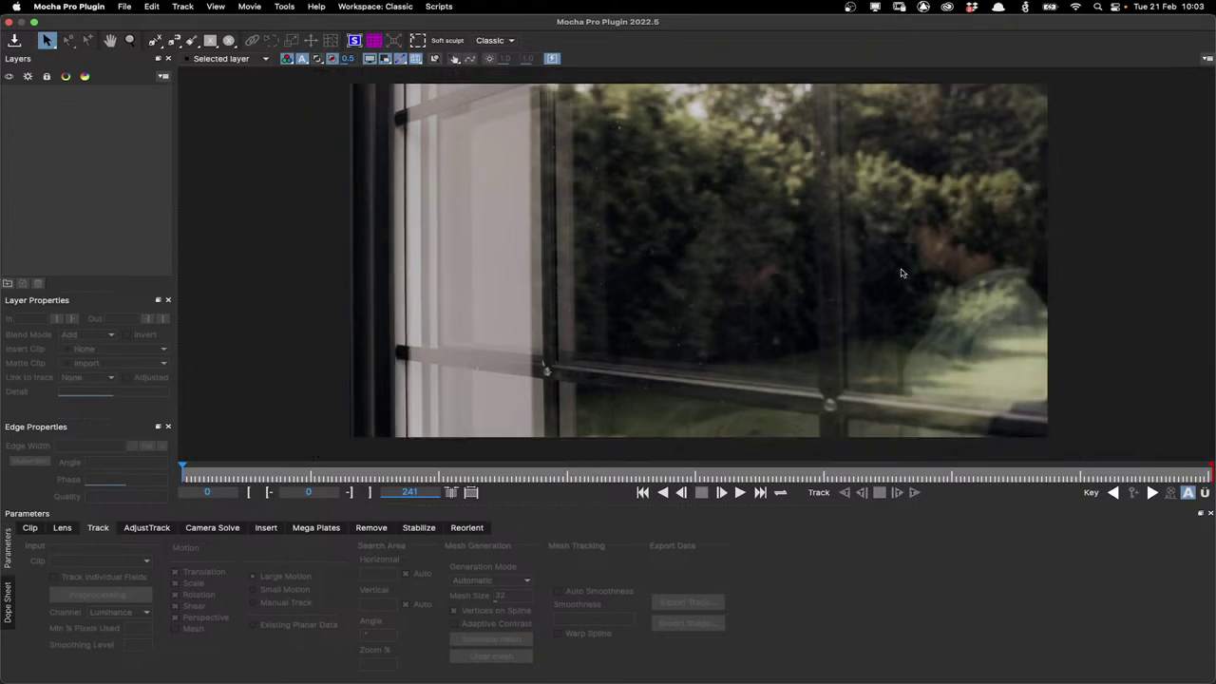
pyautogui.press('x')
pyautogui.moveTo(901, 273); pyautogui.dragTo(737, 283)
pyautogui.moveTo(657, 257); pyautogui.dragTo(689, 262)
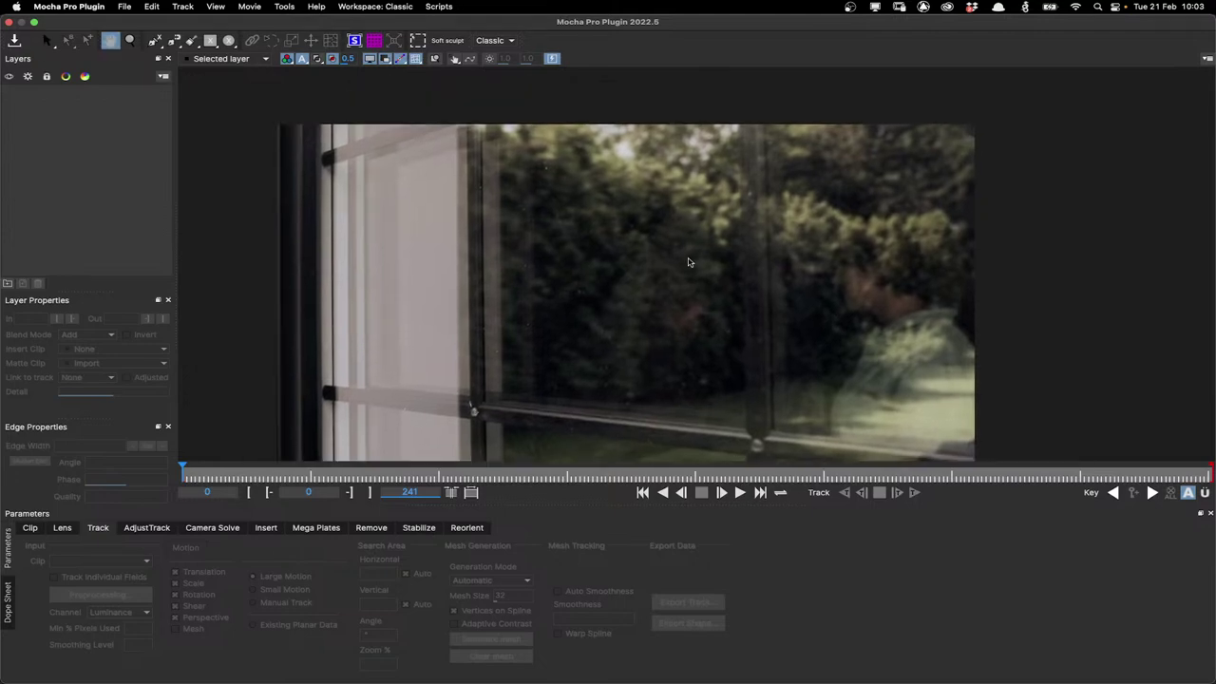
pyautogui.press('s')
pyautogui.scroll(1, 682, 296)
pyautogui.scroll(-1, 657, 281)
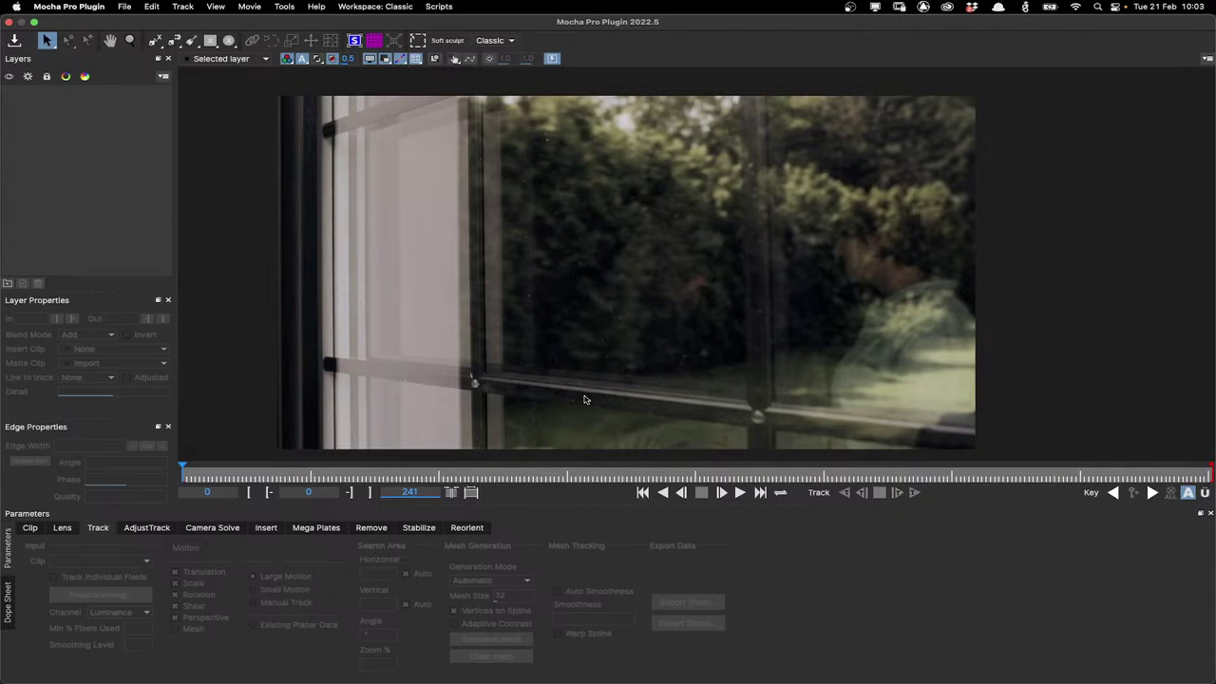
pyautogui.click(154, 40)
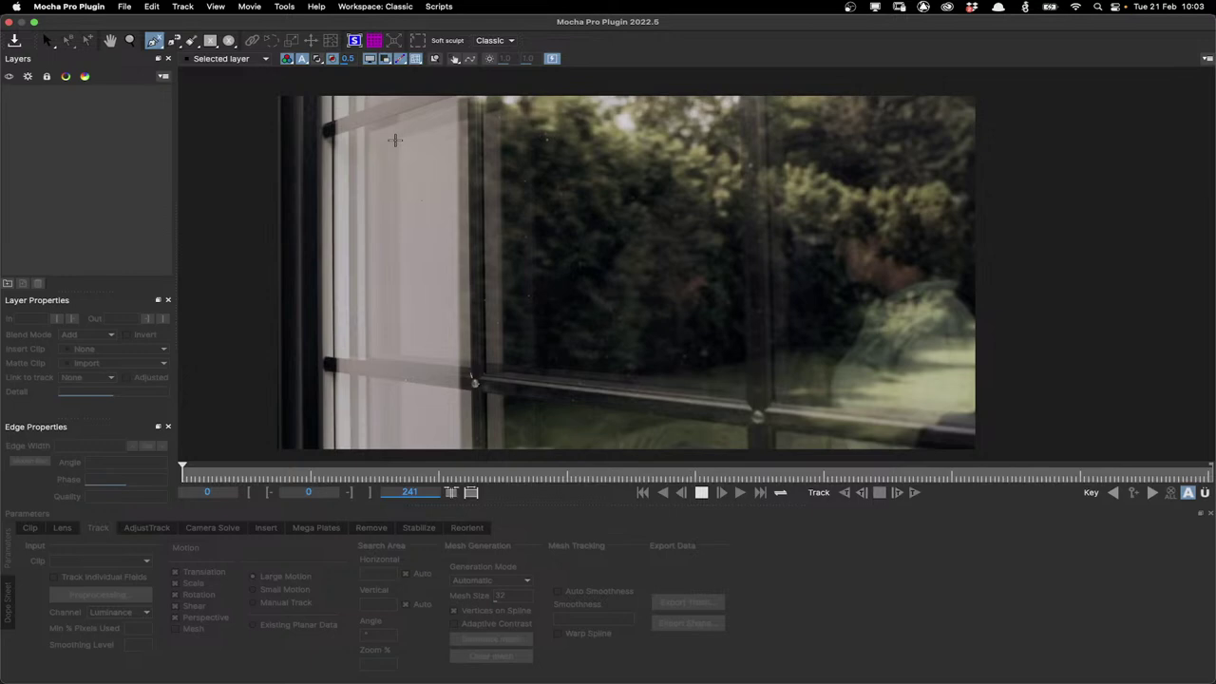
pyautogui.click(466, 365)
pyautogui.click(331, 356)
pyautogui.moveTo(354, 356); pyautogui.dragTo(364, 354)
pyautogui.click(358, 133)
pyautogui.click(454, 102)
pyautogui.rightClick(454, 83)
pyautogui.click(452, 80)
pyautogui.click(337, 92)
pyautogui.click(334, 376)
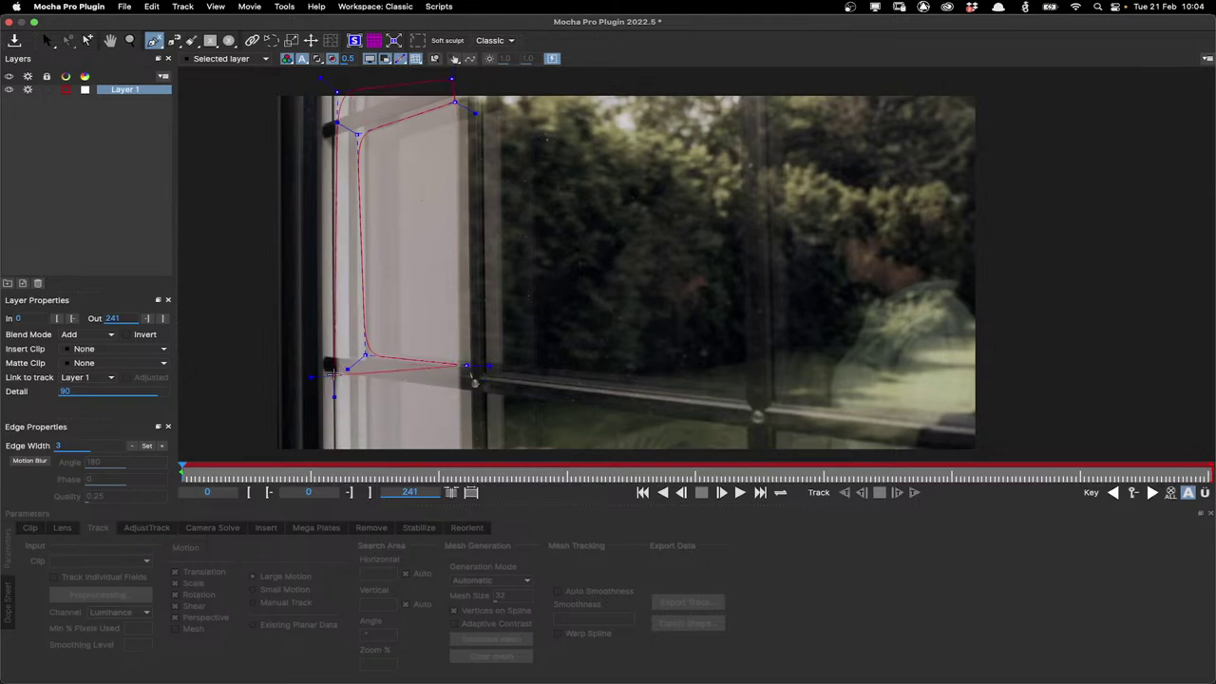
pyautogui.click(482, 399)
pyautogui.click(458, 98)
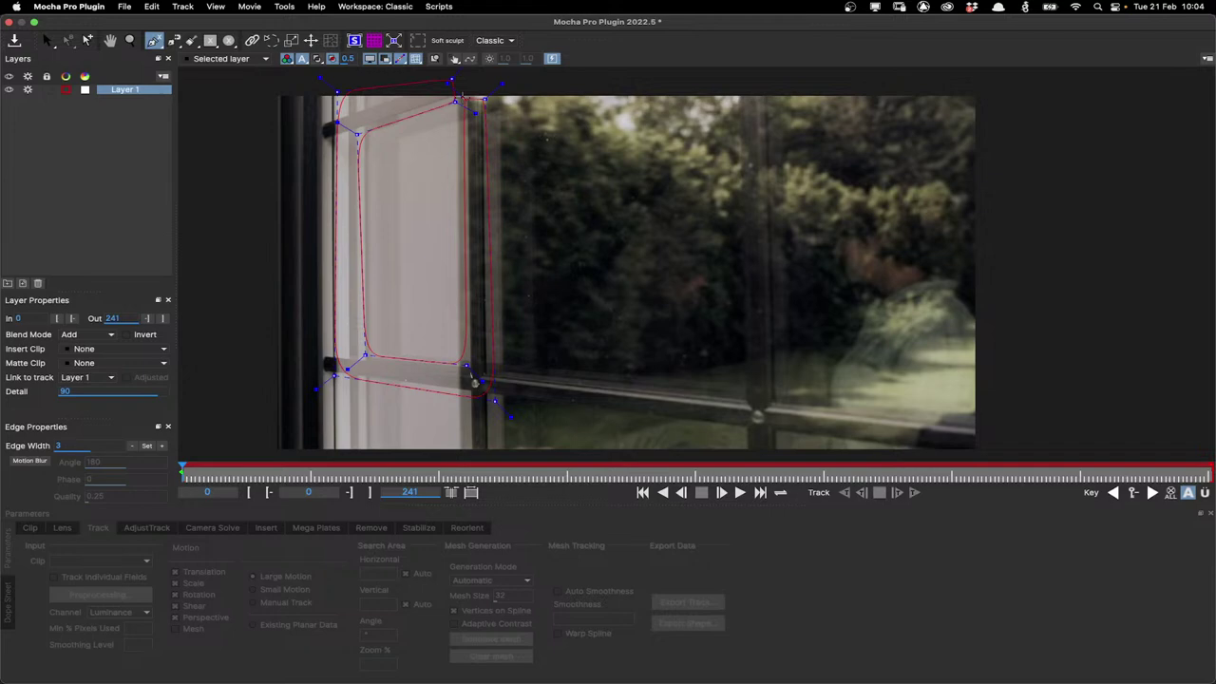
# Sharpen the spline's corners and adjust its points to follow the light pane's frame bars closely
pyautogui.press('s')
pyautogui.moveTo(507, 415); pyautogui.dragTo(535, 430)
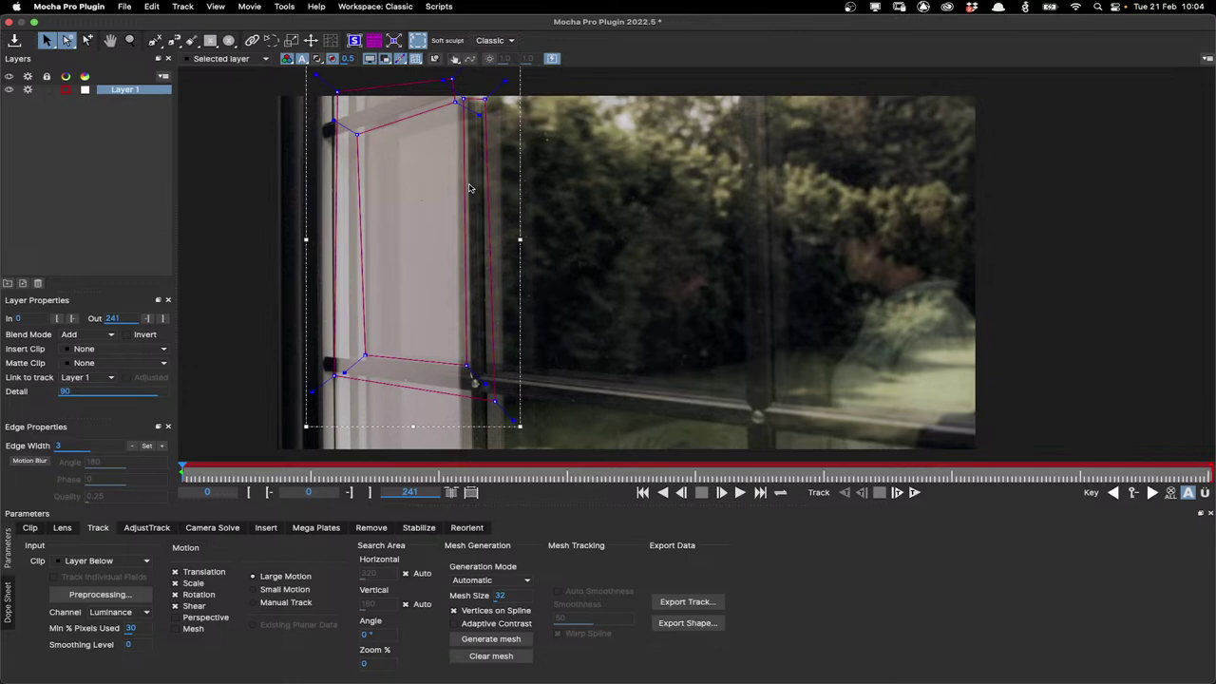
pyautogui.moveTo(494, 401); pyautogui.dragTo(473, 366)
pyautogui.moveTo(313, 468); pyautogui.dragTo(124, 449)
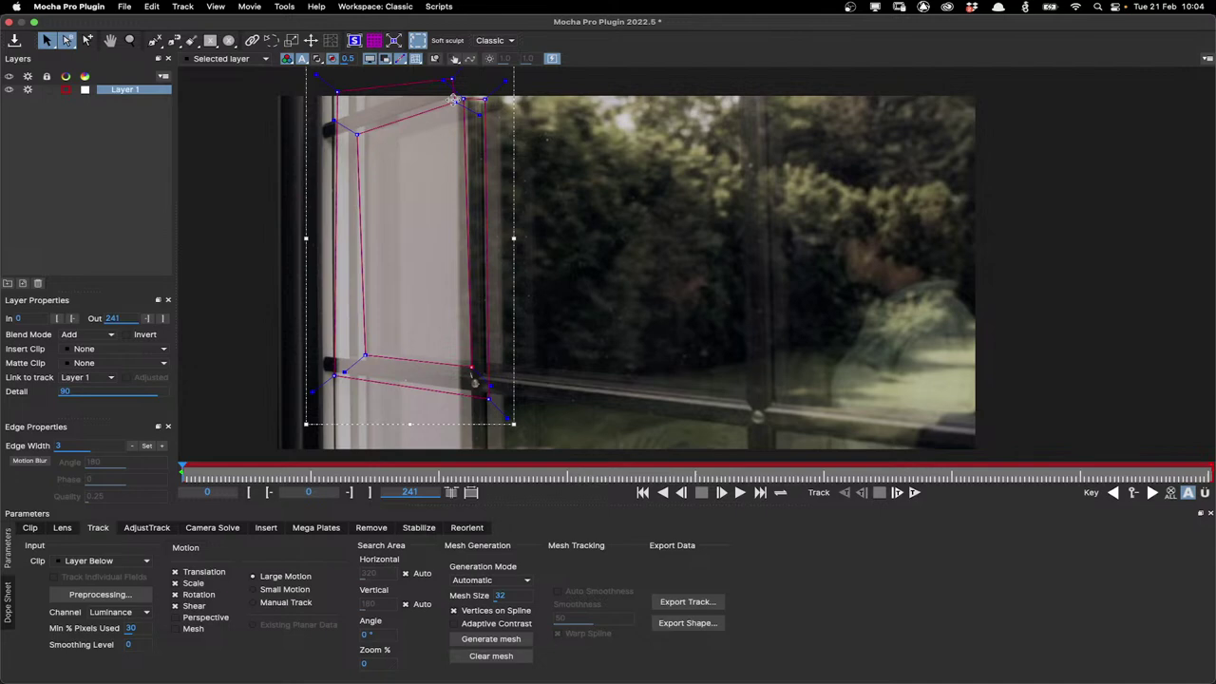
pyautogui.moveTo(356, 133); pyautogui.dragTo(359, 129)
pyautogui.moveTo(364, 356); pyautogui.dragTo(363, 357)
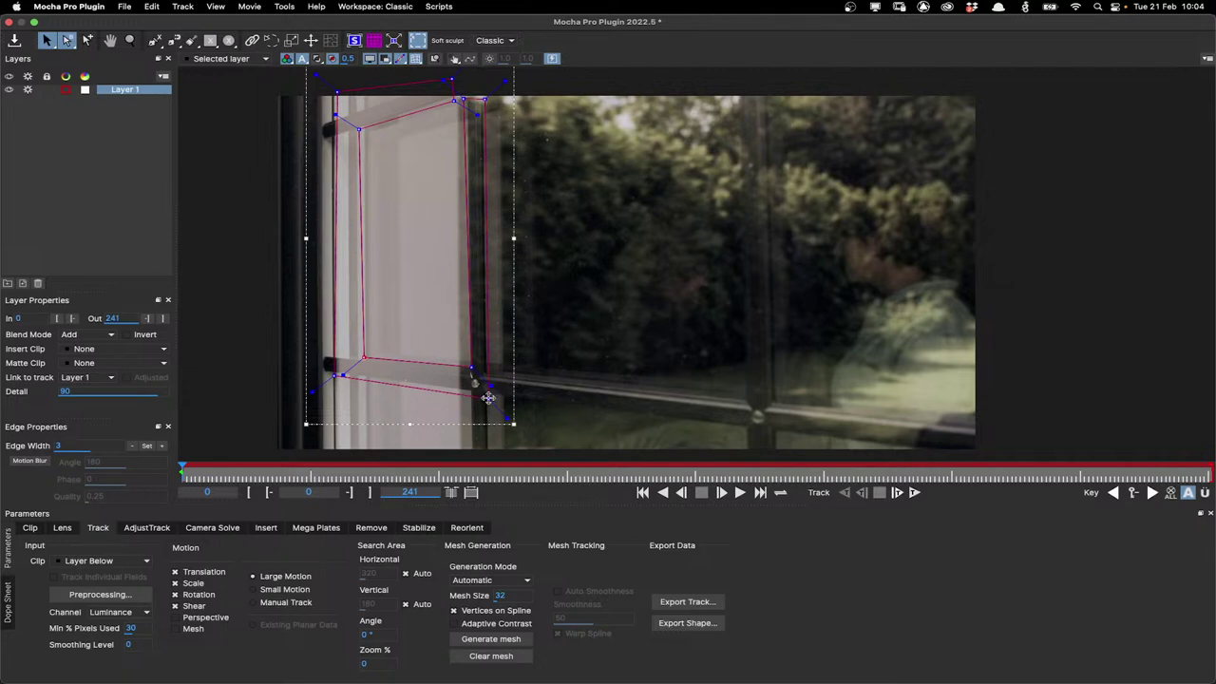
pyautogui.moveTo(335, 95); pyautogui.dragTo(328, 88)
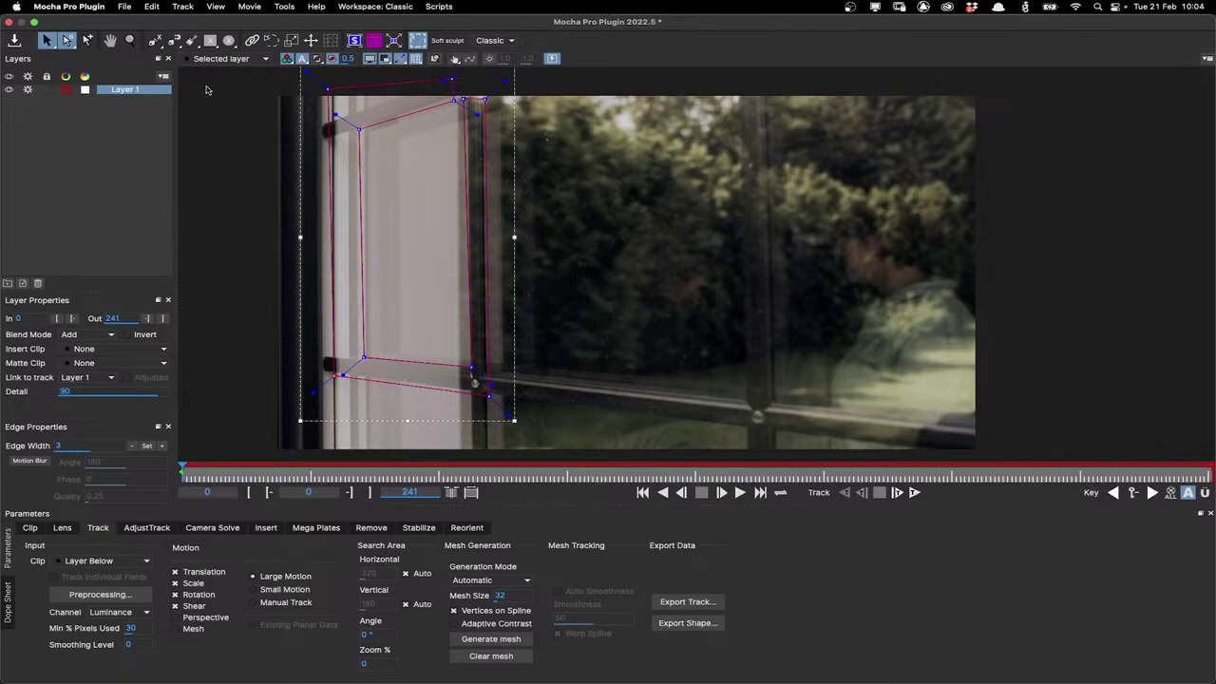
# Add a second X-spline to the same layer, tracing the dark window's horizontal bar and the vertical bar crossing it, with sharp corners
pyautogui.click(154, 41)
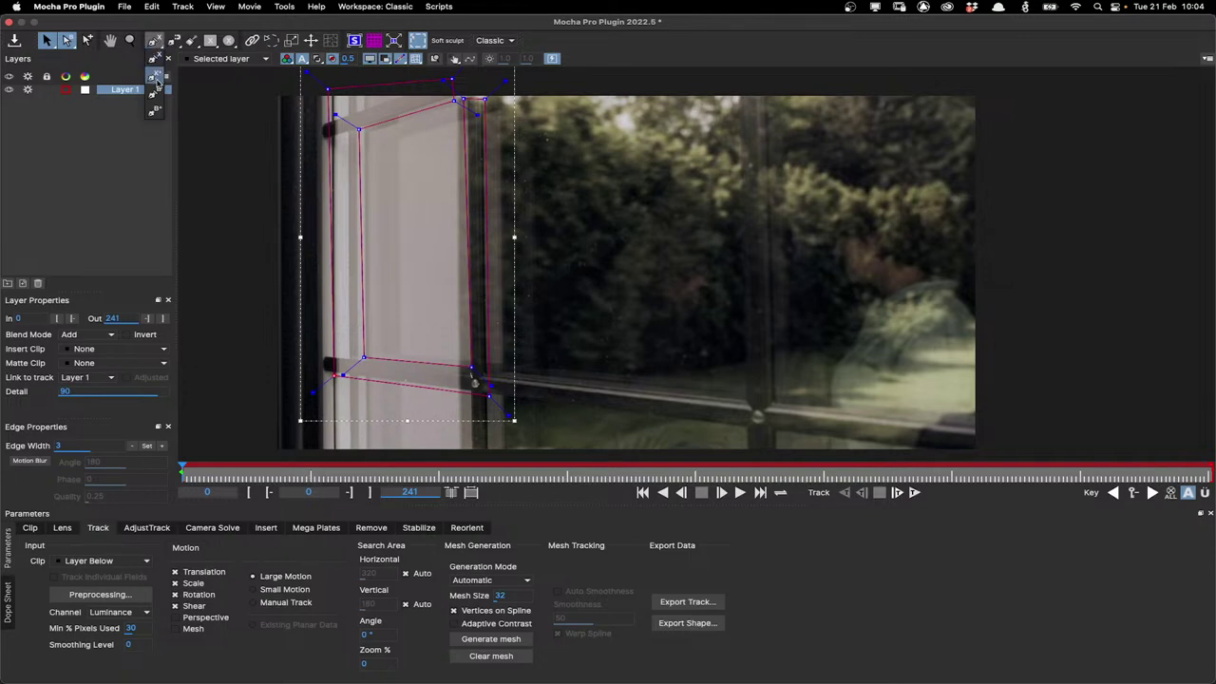
pyautogui.click(156, 82)
pyautogui.press('t')
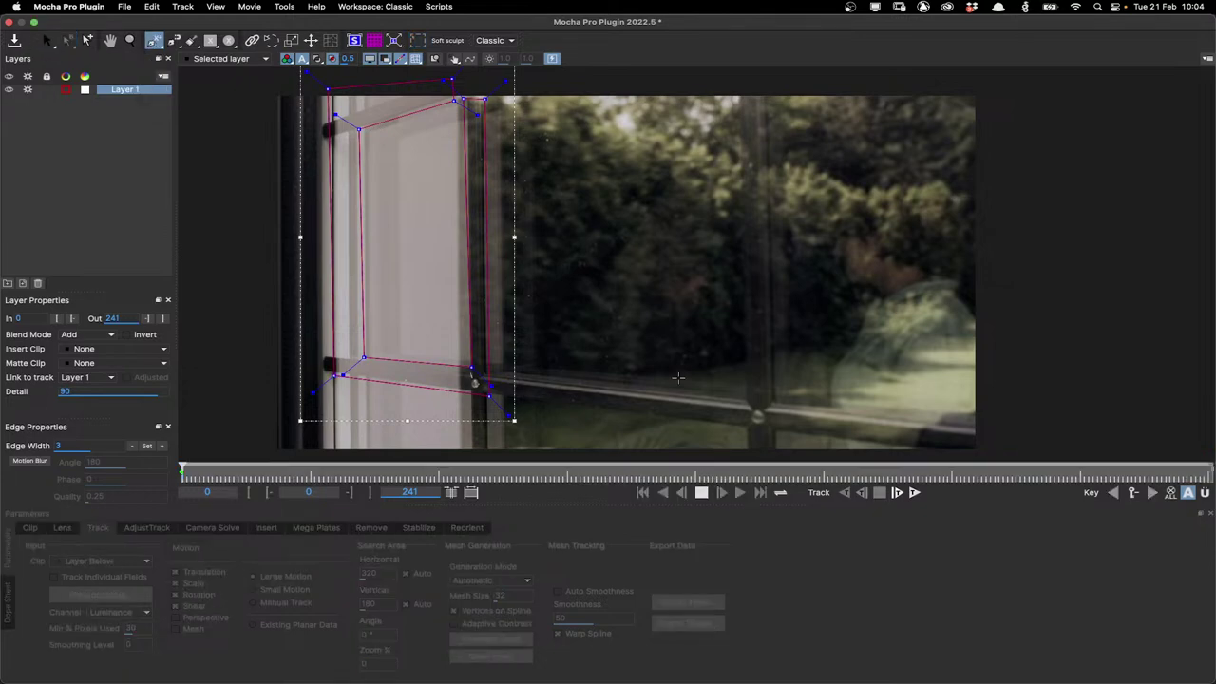
pyautogui.click(495, 376)
pyautogui.click(742, 398)
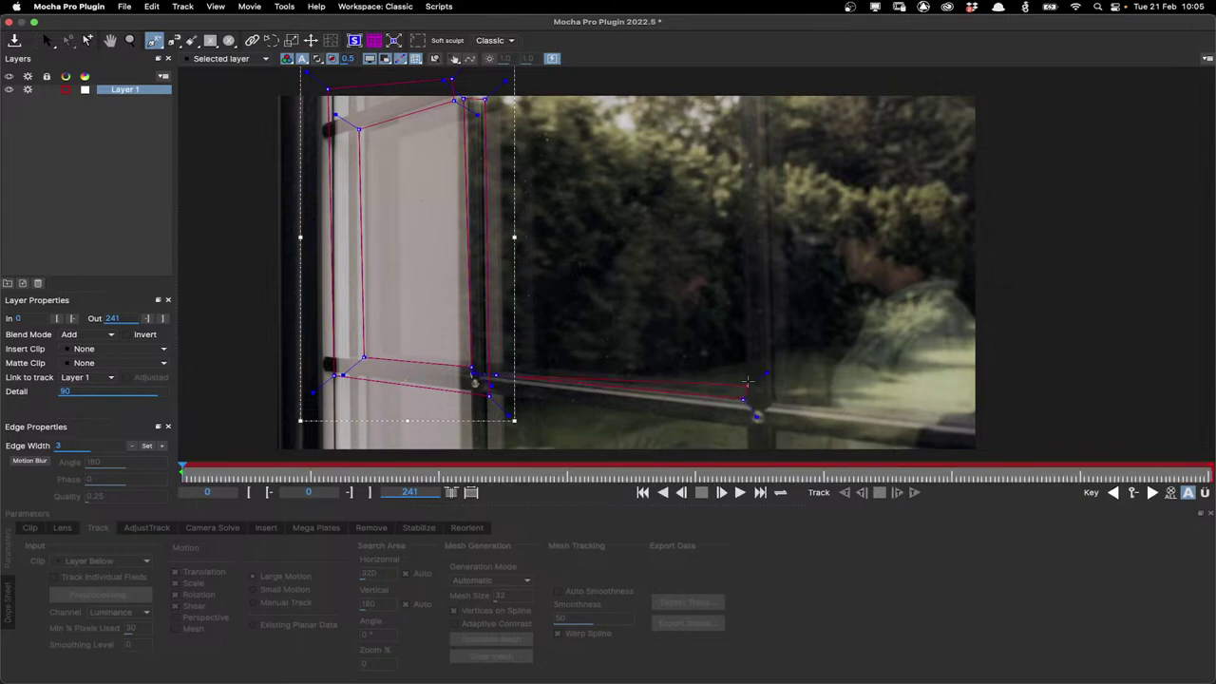
pyautogui.click(738, 88)
pyautogui.click(766, 87)
pyautogui.click(777, 402)
pyautogui.click(990, 416)
pyautogui.click(981, 454)
pyautogui.click(741, 458)
pyautogui.click(743, 434)
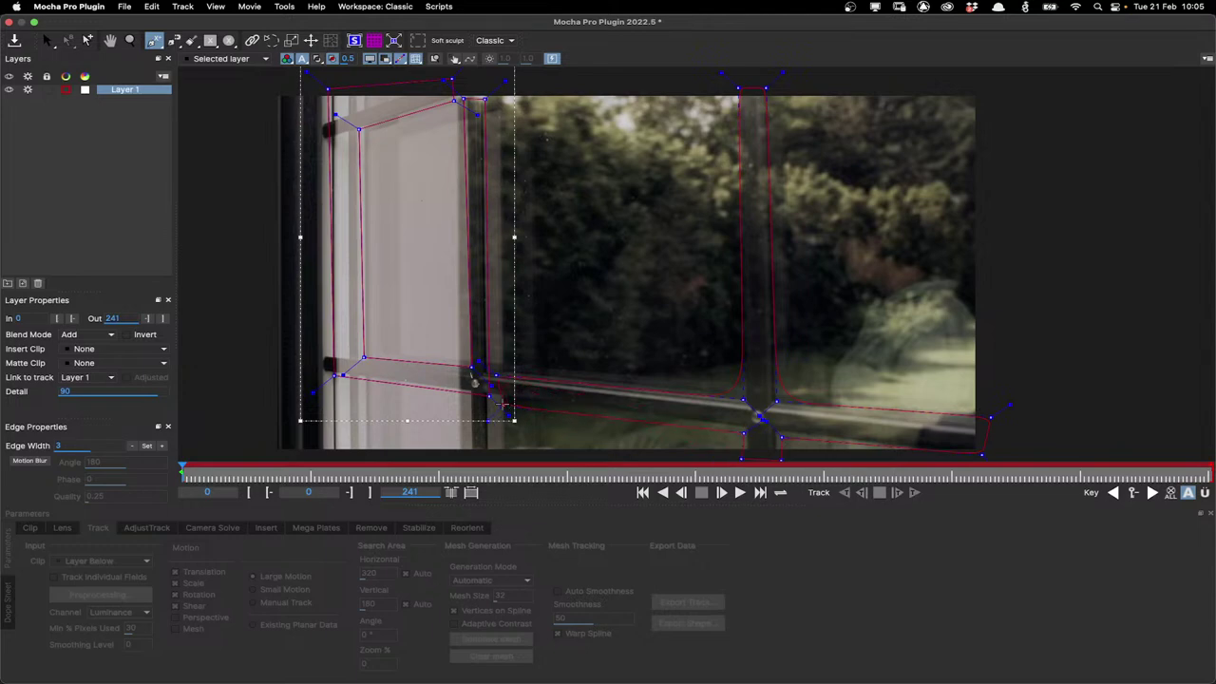
pyautogui.rightClick(504, 406)
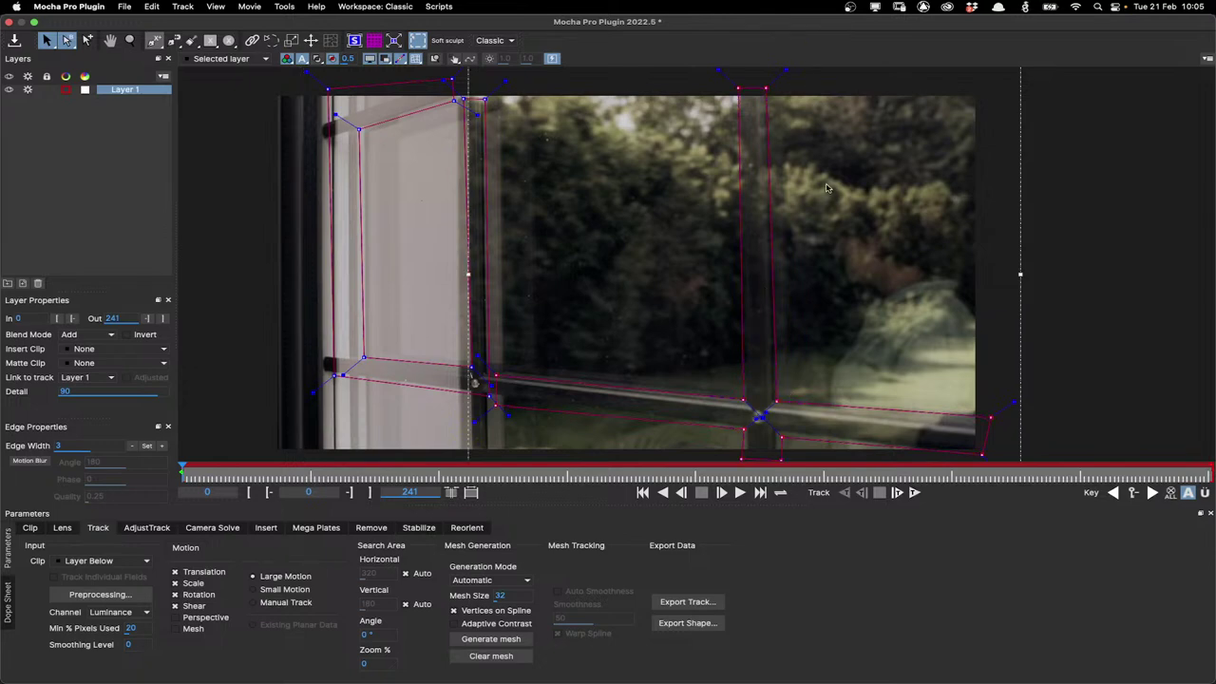
# Fine-tune the second spline's points so it fits the horizontal and vertical window bars
pyautogui.moveTo(991, 417); pyautogui.dragTo(993, 427)
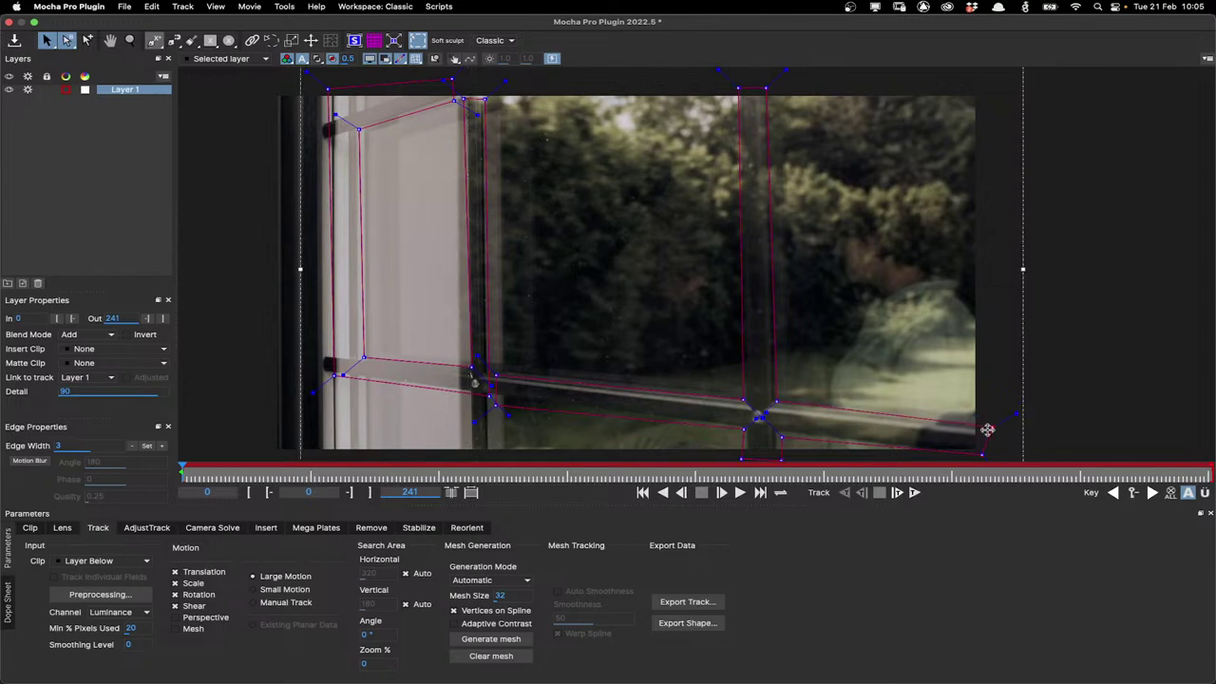
pyautogui.click(737, 400)
pyautogui.moveTo(495, 406); pyautogui.dragTo(492, 396)
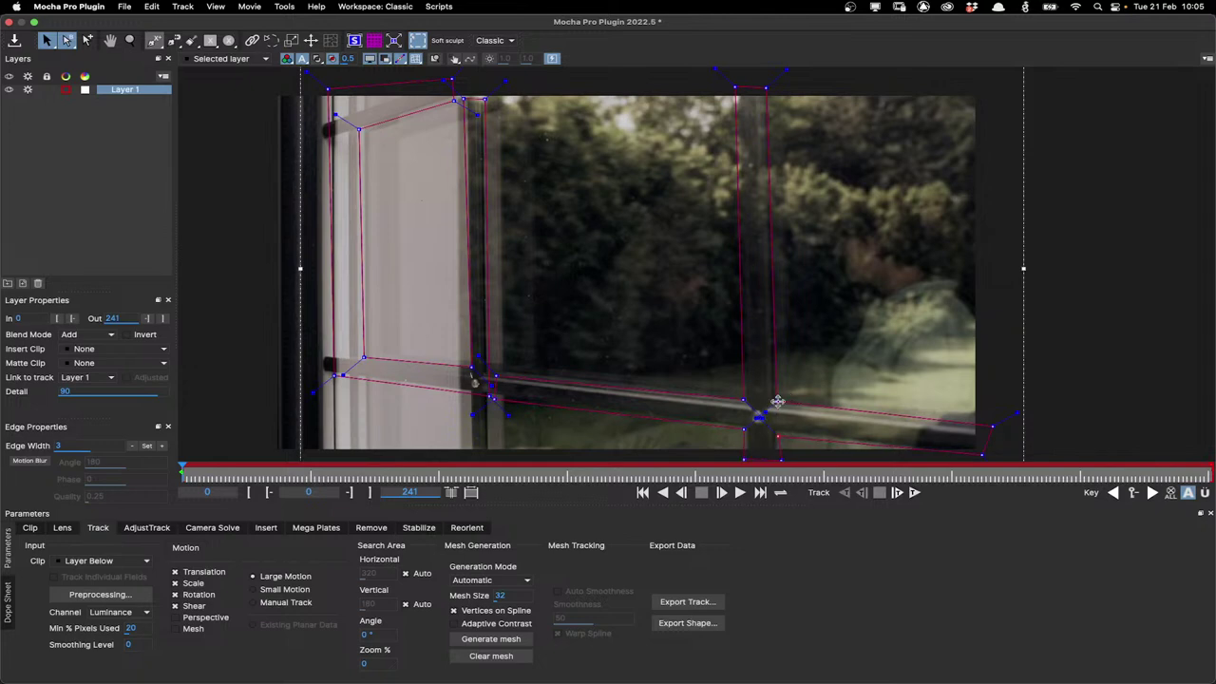
pyautogui.moveTo(734, 88); pyautogui.dragTo(737, 88)
# Display the layer's matte fill over the window bars and enable Perspective in the tracking motion options
pyautogui.click(334, 58)
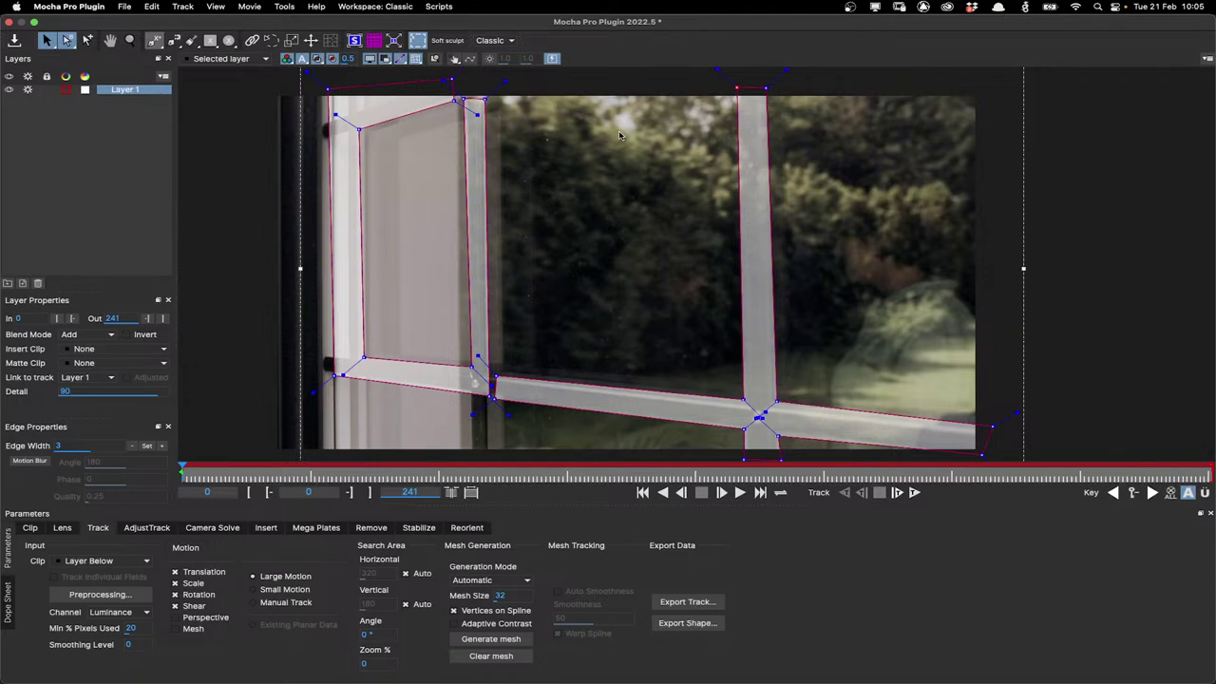
pyautogui.scroll(-2, 564, 271)
pyautogui.scroll(2, 564, 271)
pyautogui.scroll(-2, 564, 272)
pyautogui.click(563, 273)
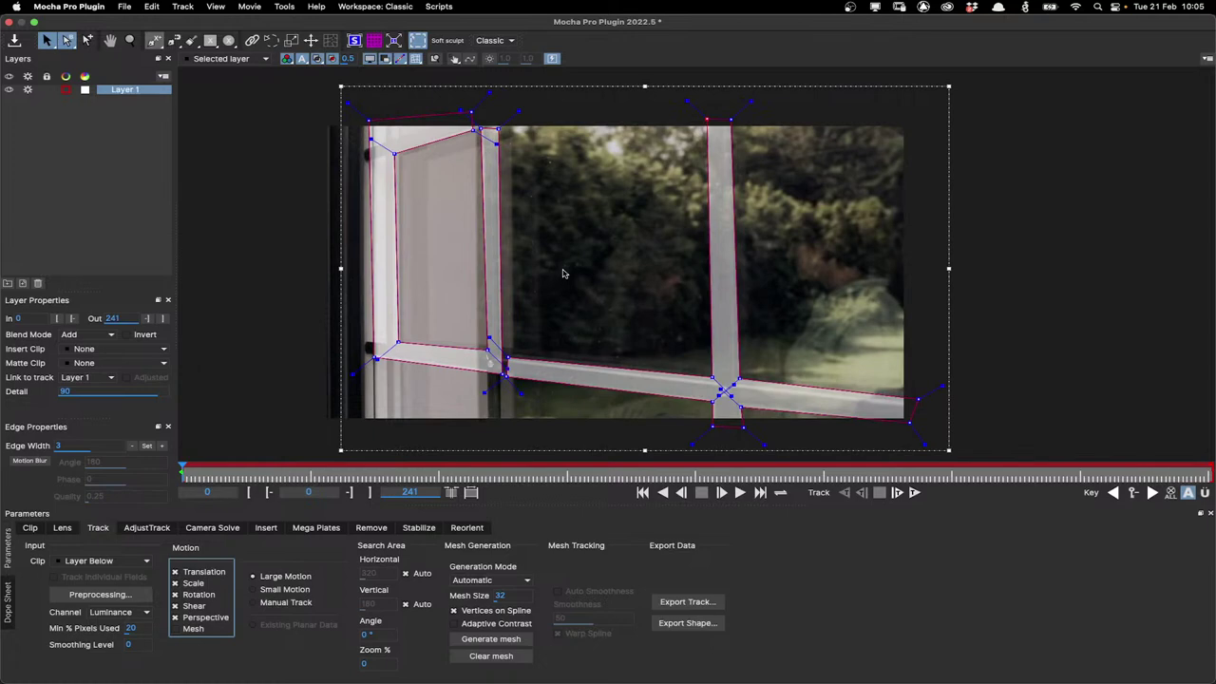
# Show the planar surface and its grid, stretch the surface from the light pane across the dark window, and hide the matte fill
pyautogui.click(354, 40)
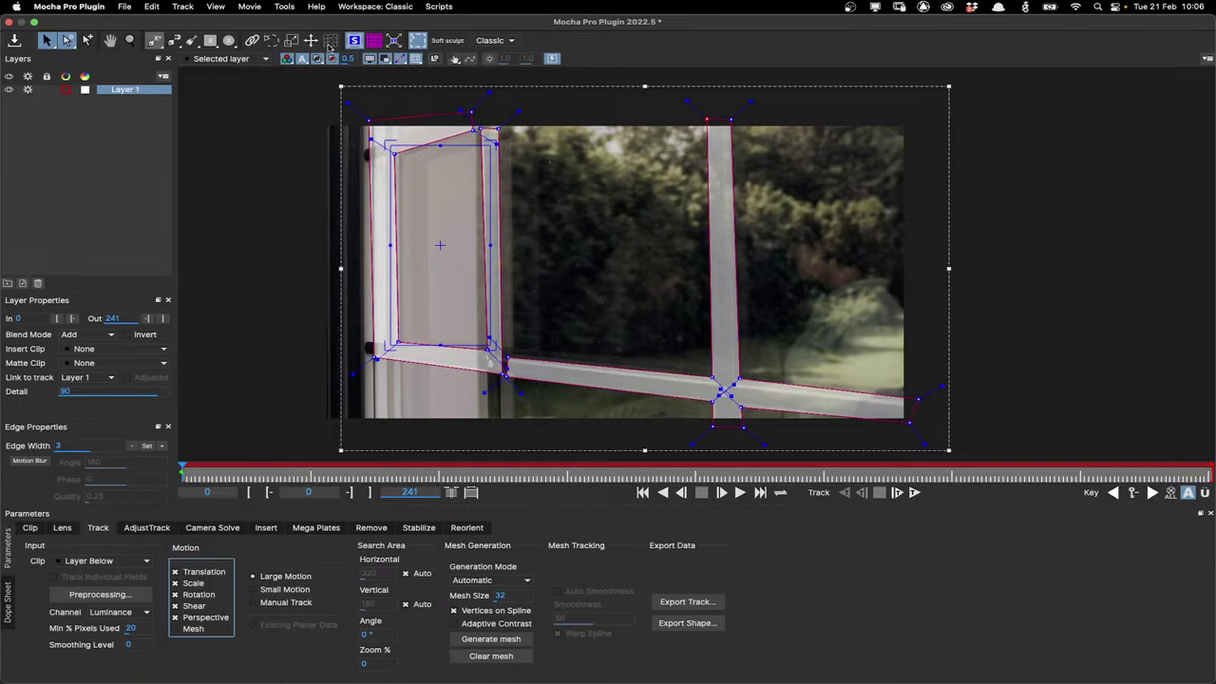
pyautogui.click(373, 40)
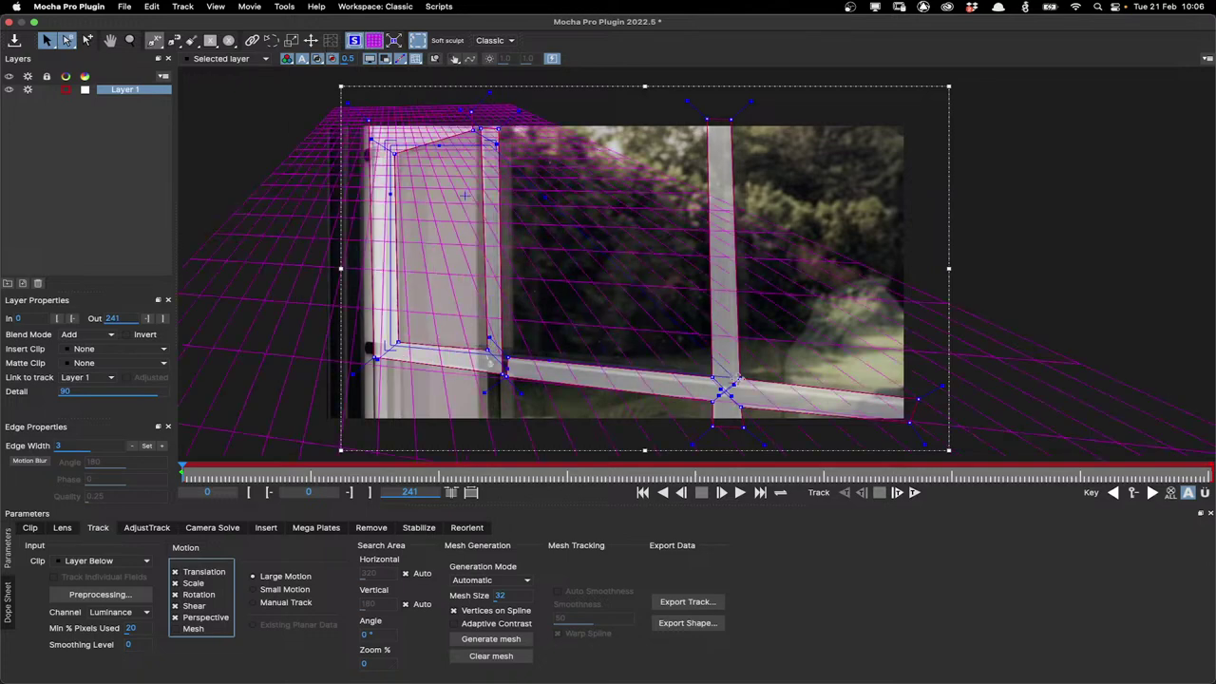
pyautogui.moveTo(481, 131)
pyautogui.mouseDown()
pyautogui.moveTo(501, 133)
pyautogui.moveTo(495, 143)
pyautogui.mouseUp()
pyautogui.click(480, 134)
pyautogui.moveTo(481, 134); pyautogui.dragTo(823, 82)
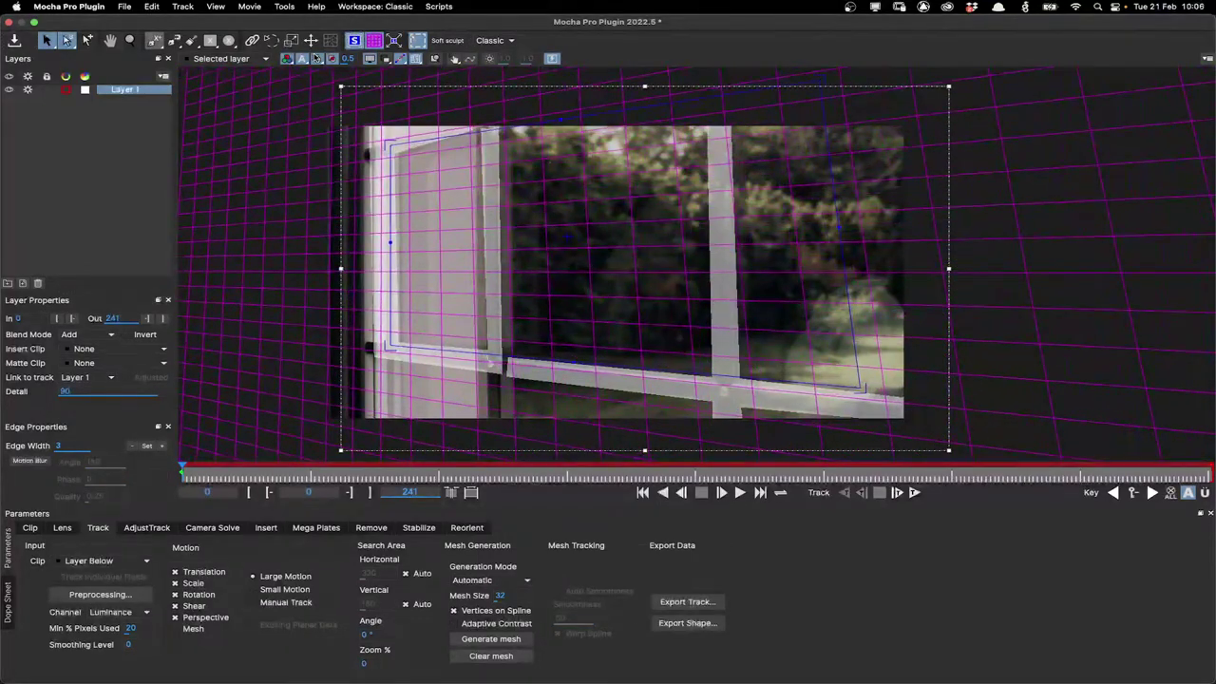
pyautogui.click(316, 59)
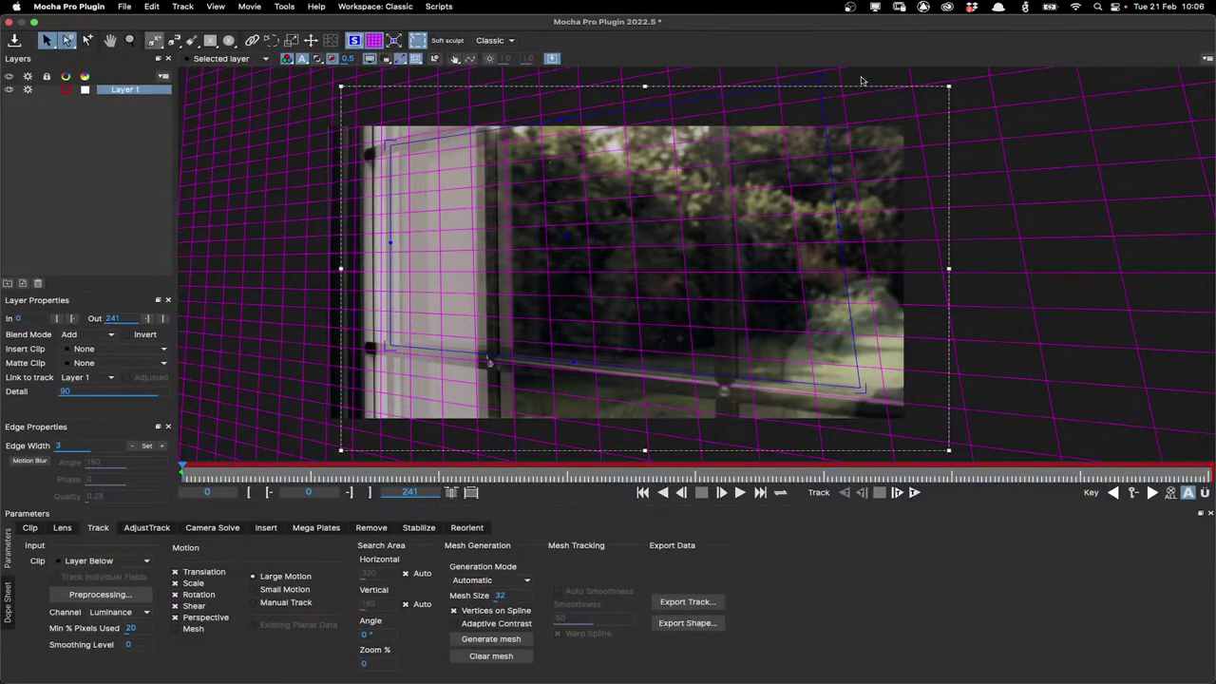
# Align the planar surface's corners with the window frame so the grid follows its perspective, and hide the grid
pyautogui.moveTo(821, 81); pyautogui.dragTo(730, 99)
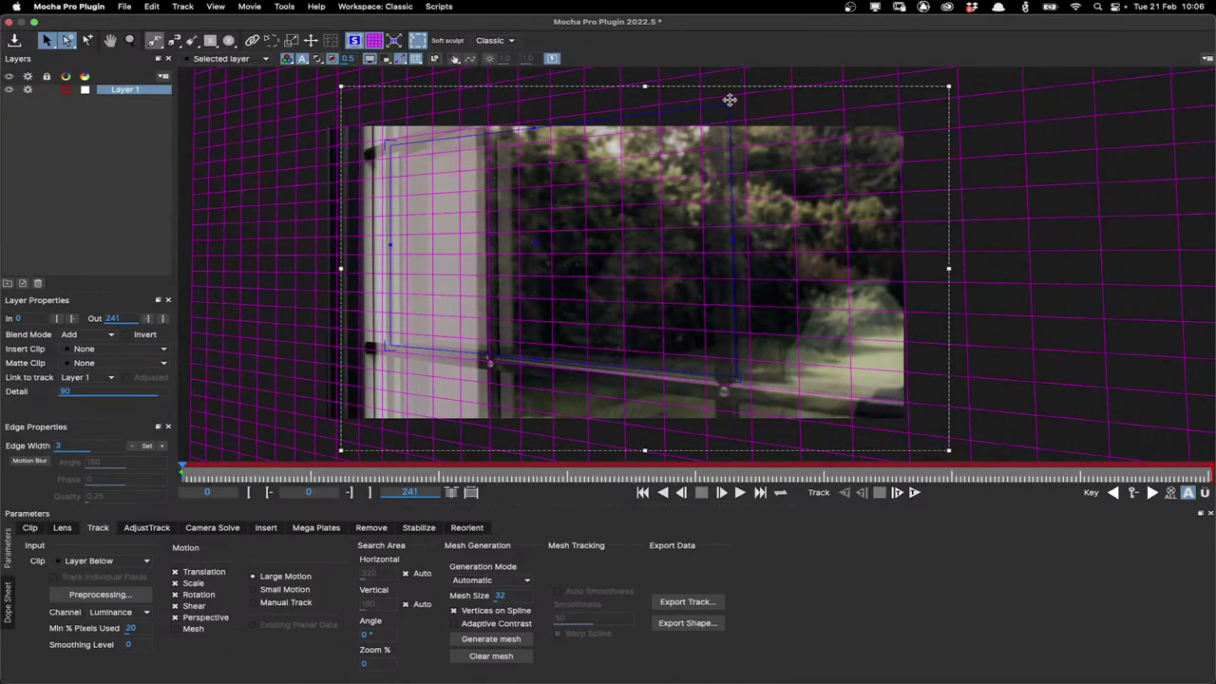
pyautogui.moveTo(736, 381); pyautogui.dragTo(737, 380)
pyautogui.moveTo(388, 144); pyautogui.dragTo(385, 154)
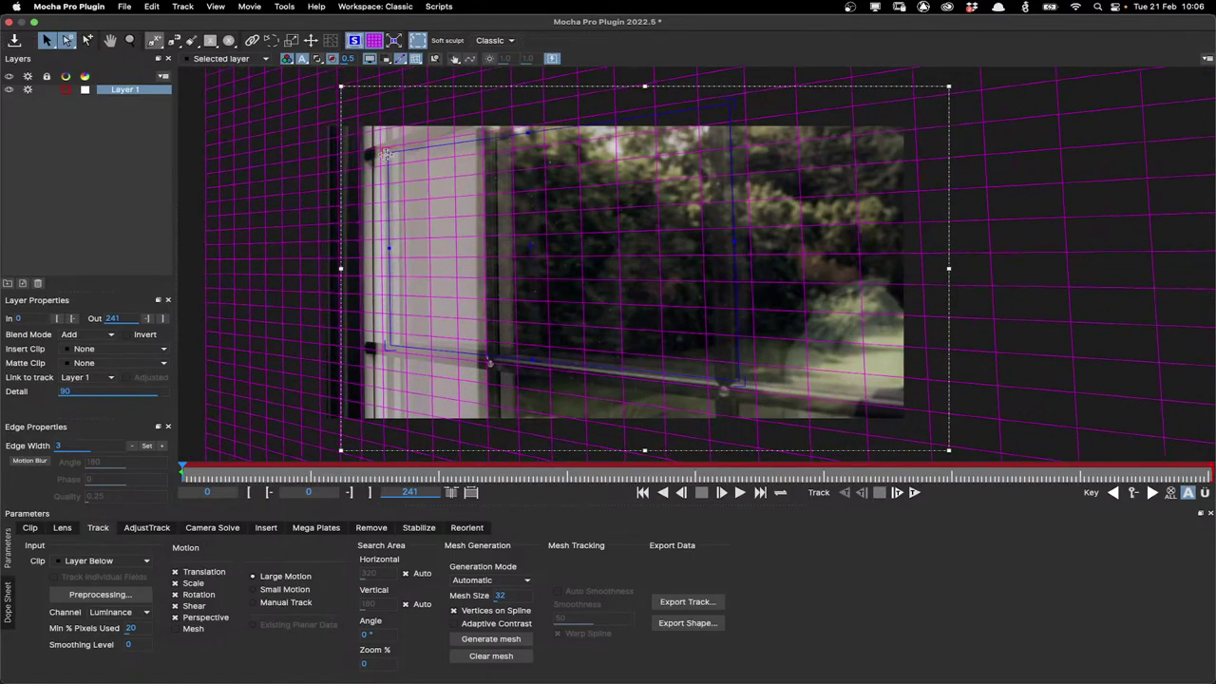
pyautogui.moveTo(728, 103); pyautogui.dragTo(745, 48)
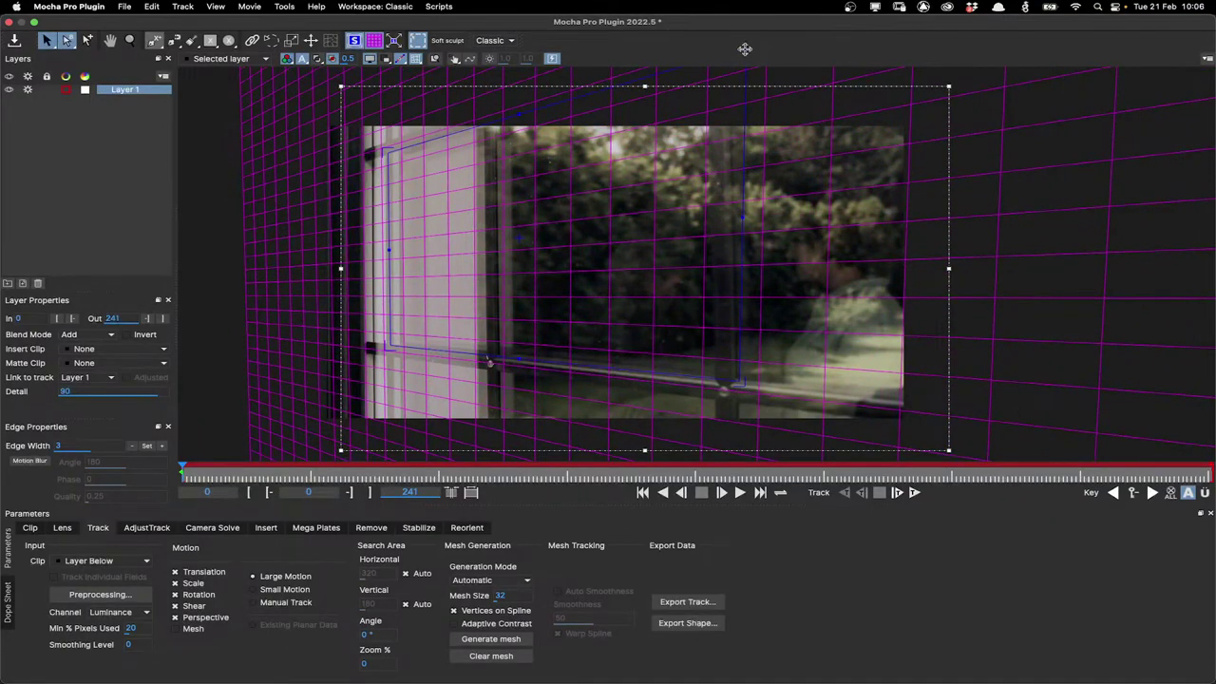
pyautogui.moveTo(389, 347); pyautogui.dragTo(390, 339)
pyautogui.moveTo(388, 145); pyautogui.dragTo(383, 148)
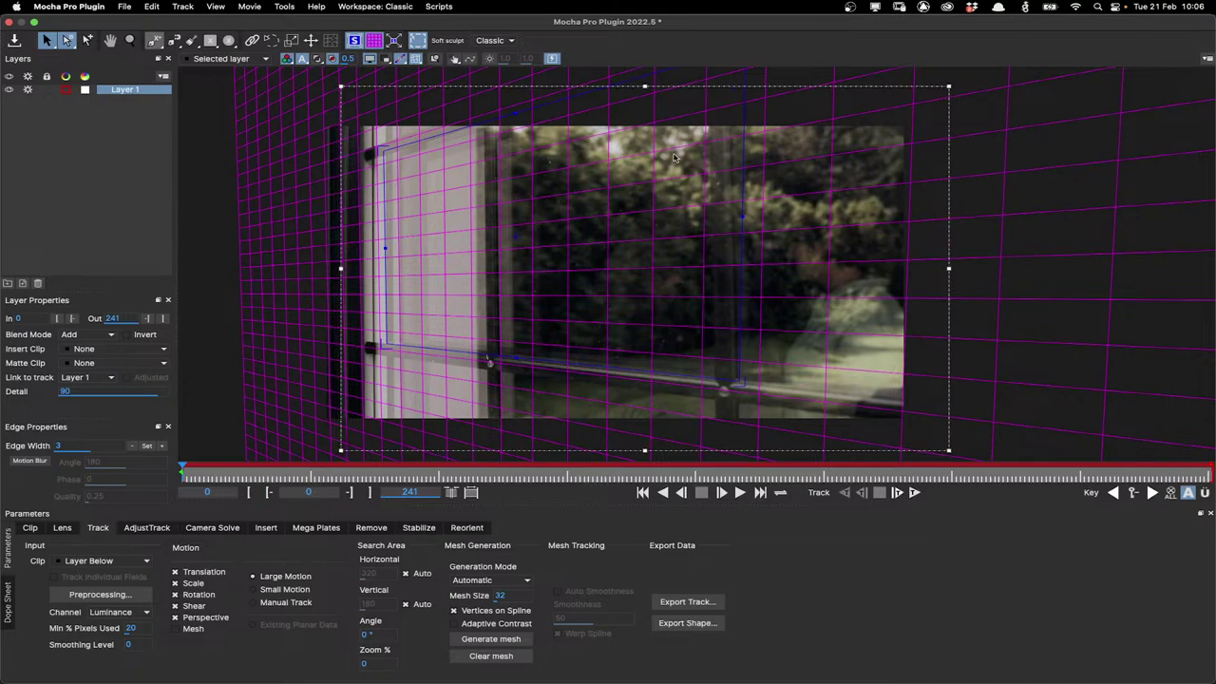
pyautogui.click(379, 60)
pyautogui.press('g')
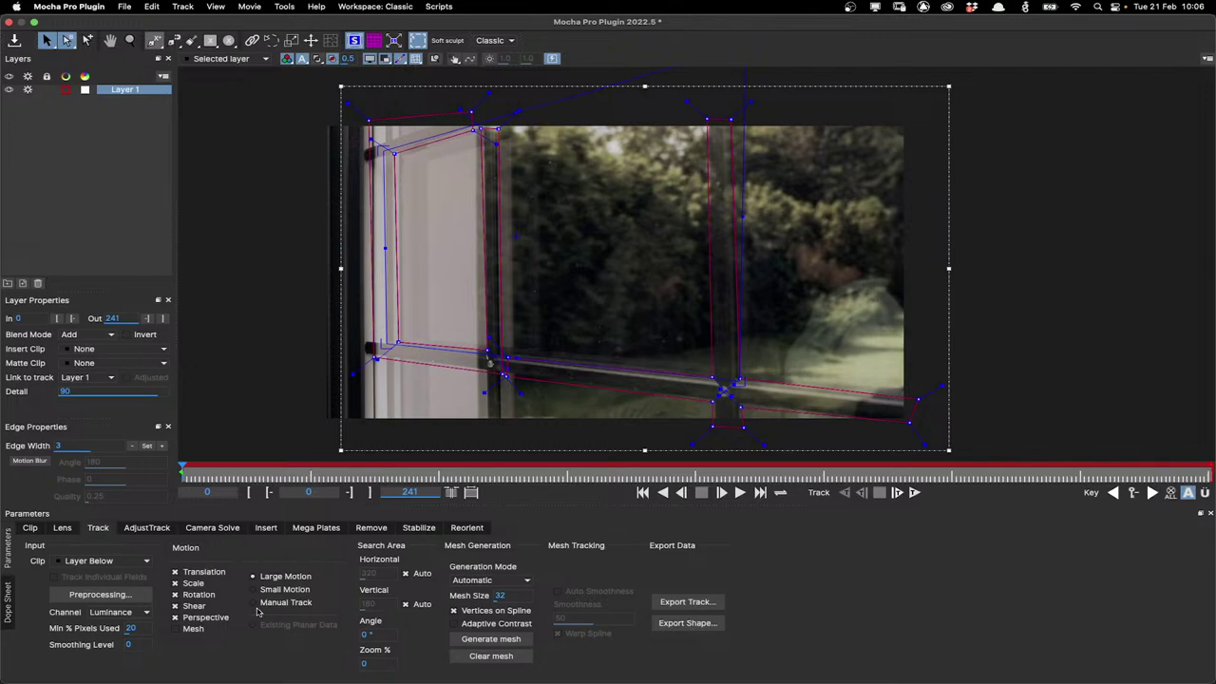
# Track the layer forward through the whole clip, briefly viewing the preprocessing options while it runs
pyautogui.click(138, 630)
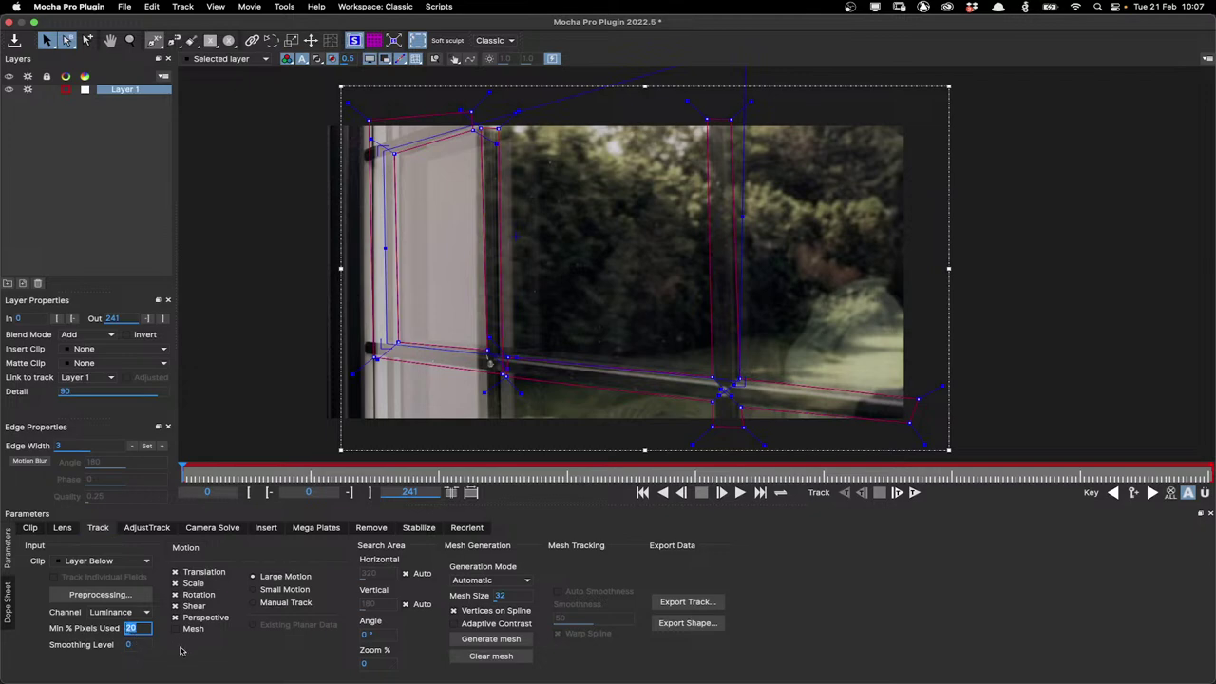
pyautogui.click(916, 493)
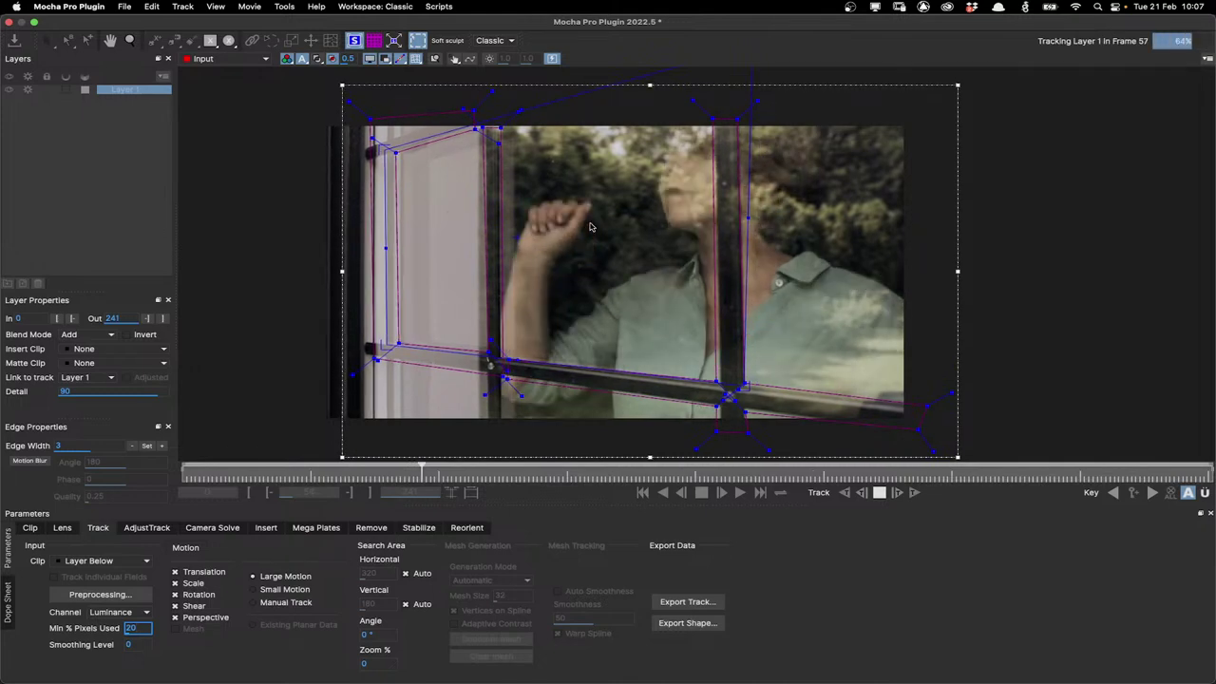
pyautogui.click(143, 594)
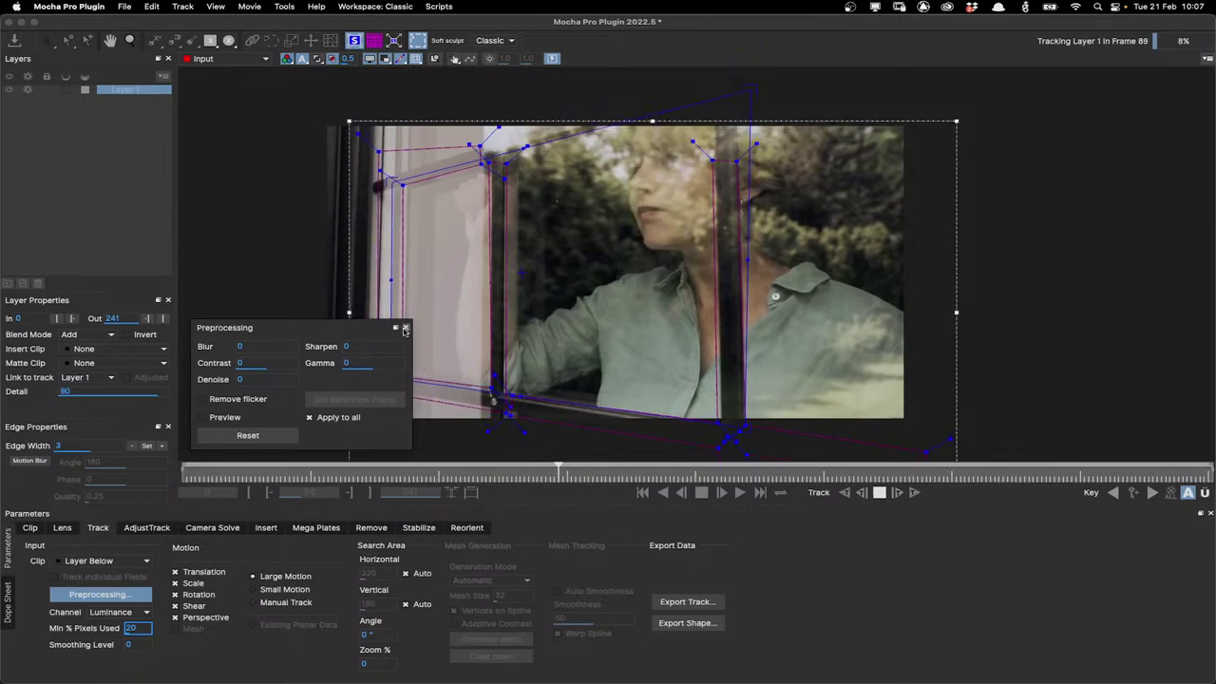
pyautogui.click(405, 329)
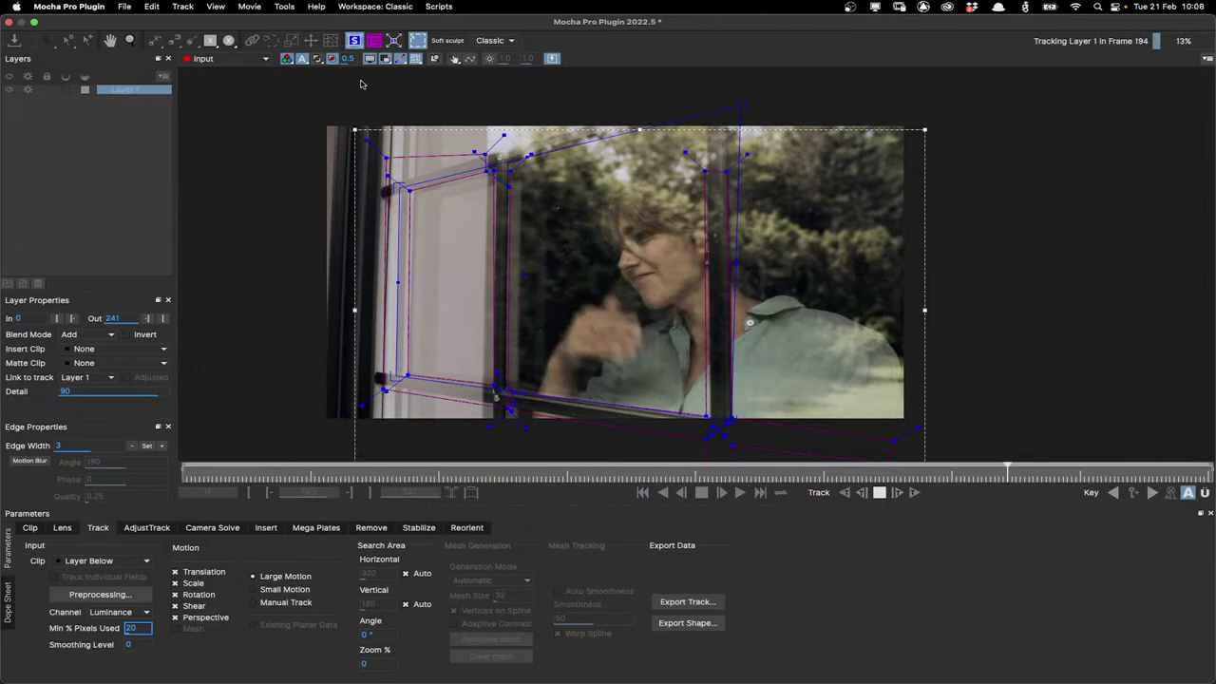
# Show the planar grid, return to the first frame and examine how the grid lines up with the window bars
pyautogui.click(374, 40)
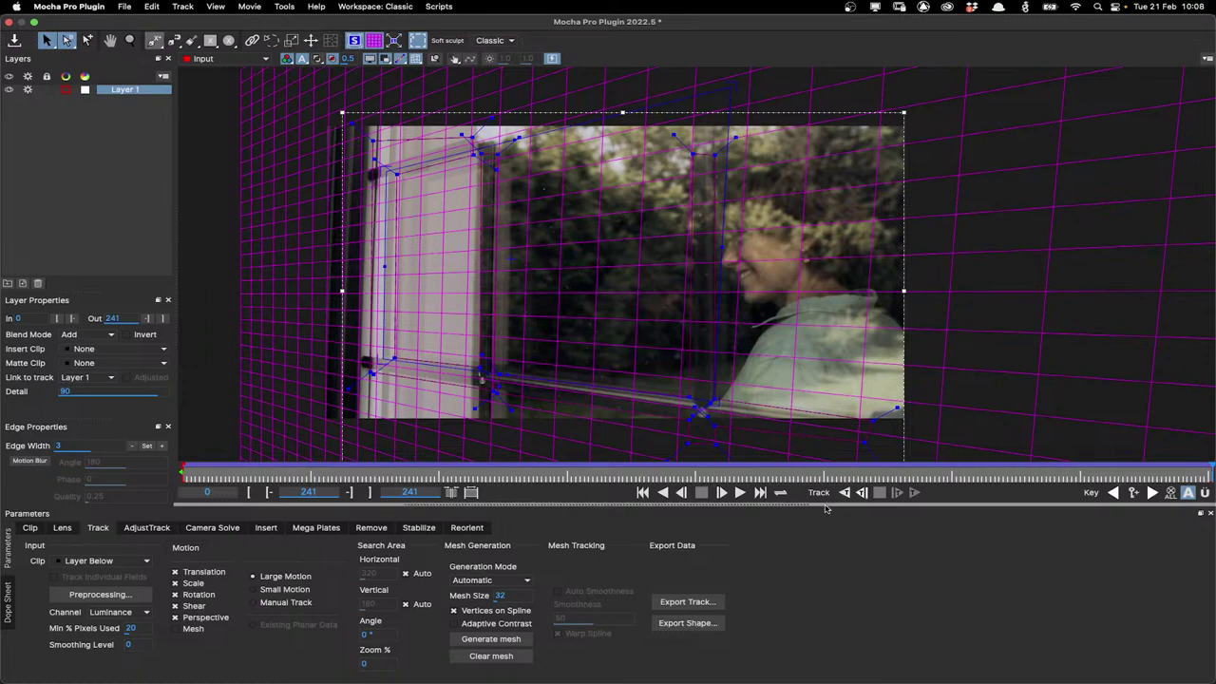
pyautogui.click(642, 492)
pyautogui.moveTo(177, 466); pyautogui.dragTo(753, 429)
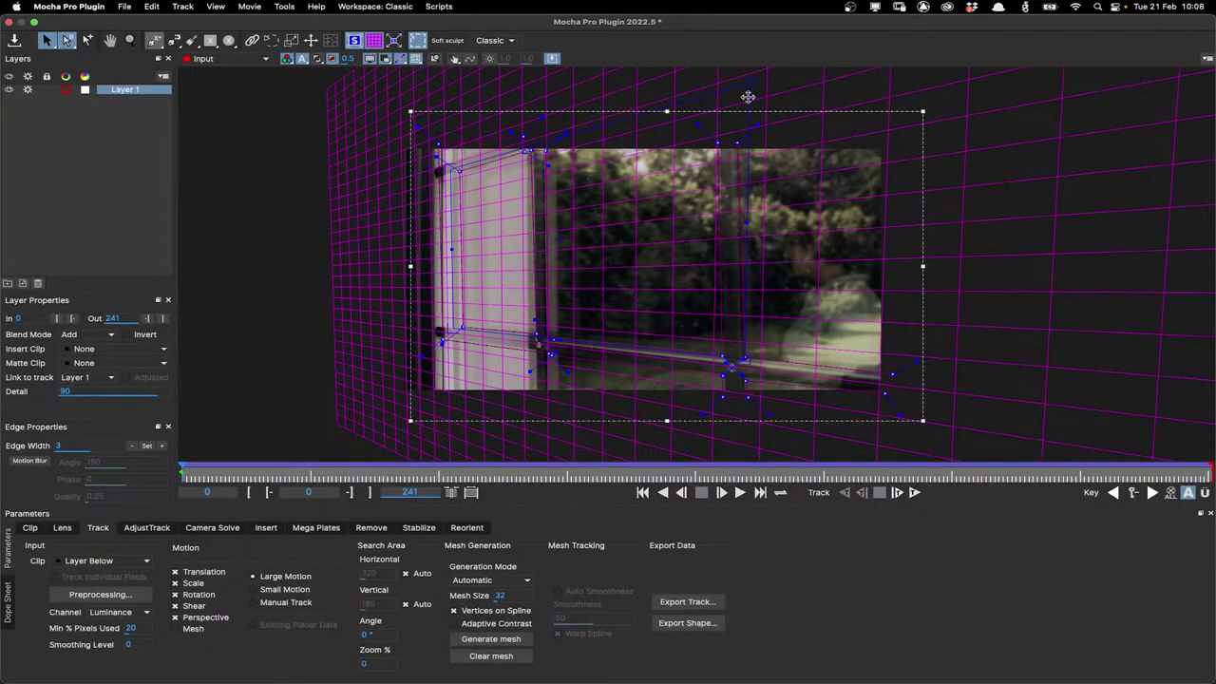
pyautogui.scroll(2, 453, 373)
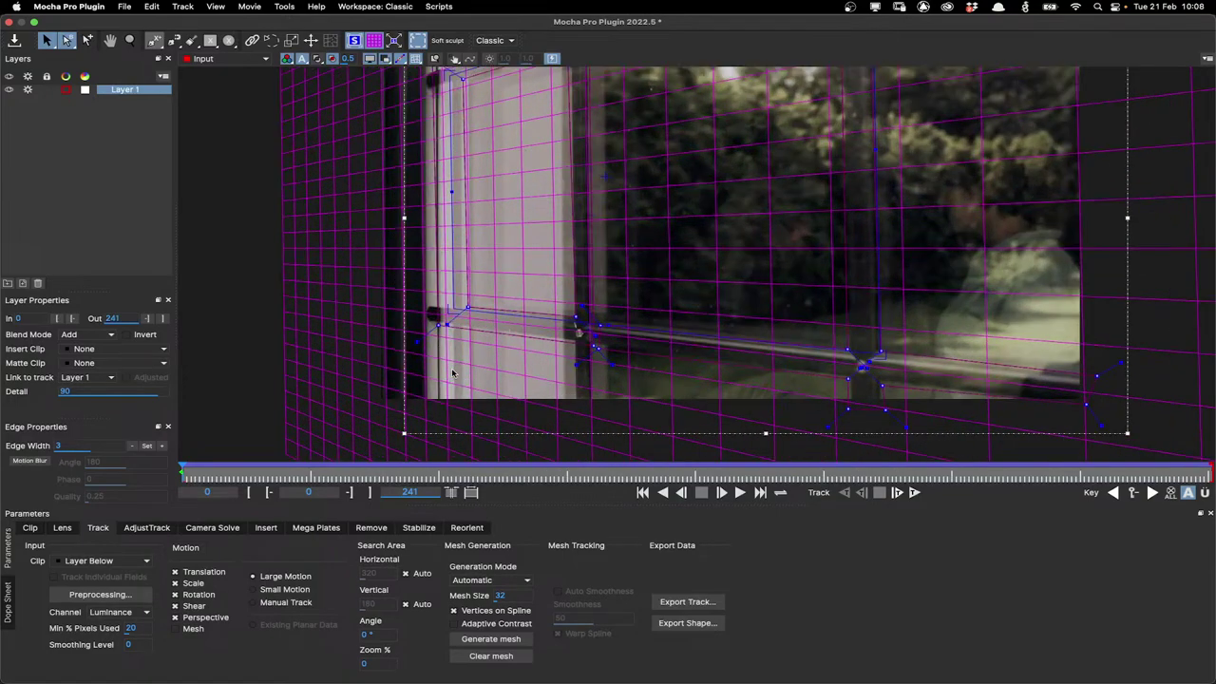
pyautogui.scroll(1, 453, 373)
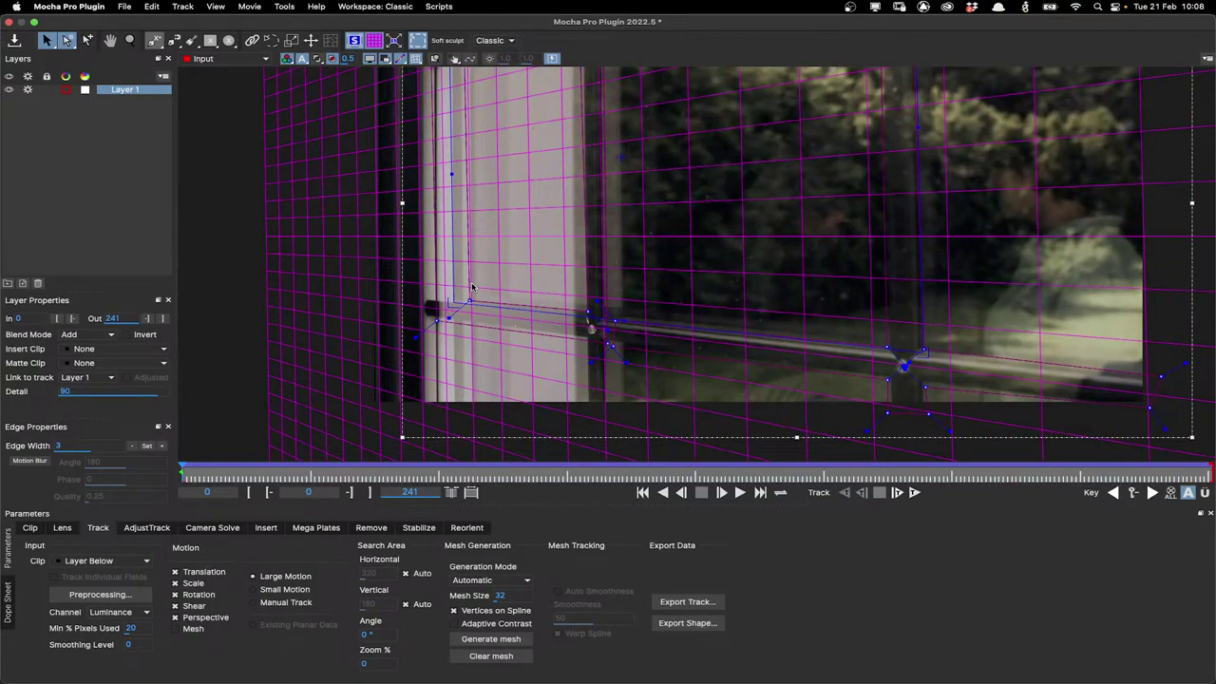
pyautogui.scroll(-3, 1013, 318)
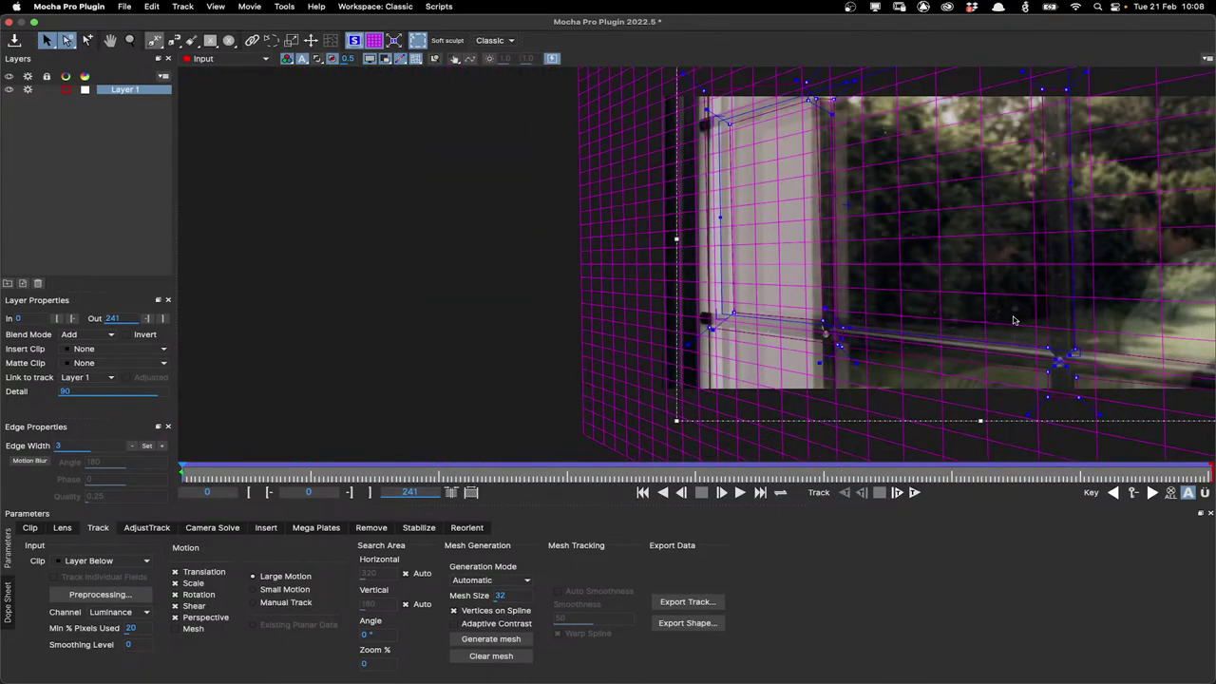
pyautogui.scroll(-2, 1013, 318)
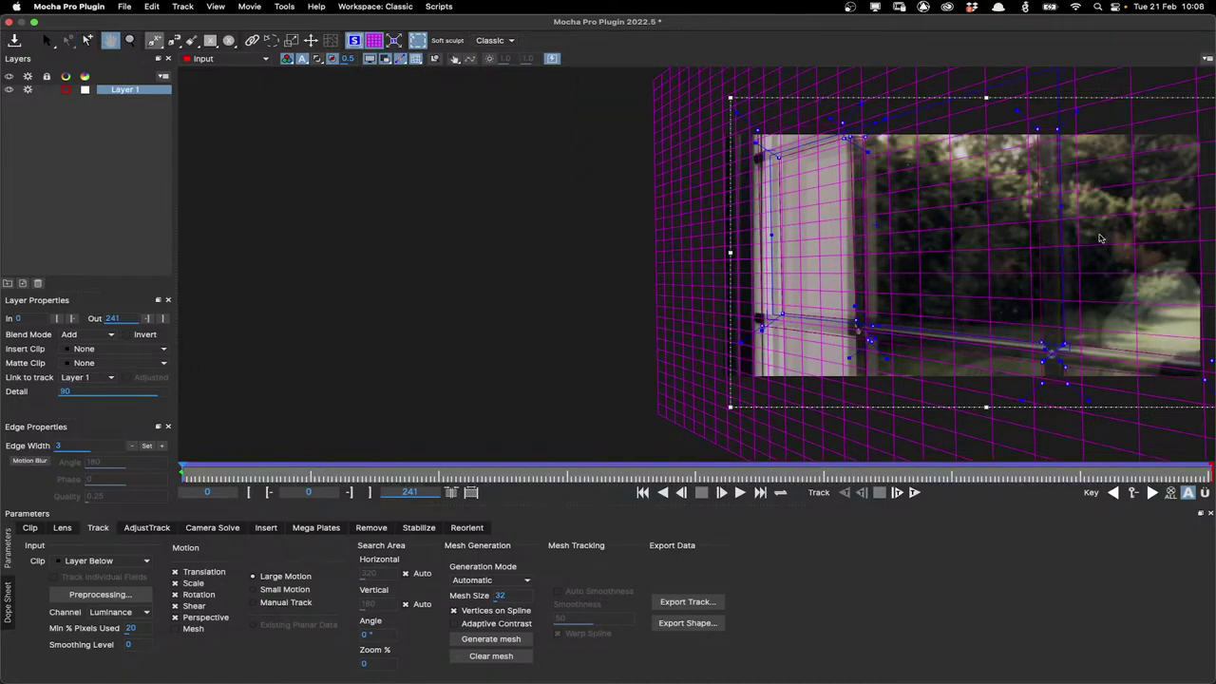
# Insert the Grid32x32 clip on the layer's surface and set its blend mode to Overlay
pyautogui.click(88, 351)
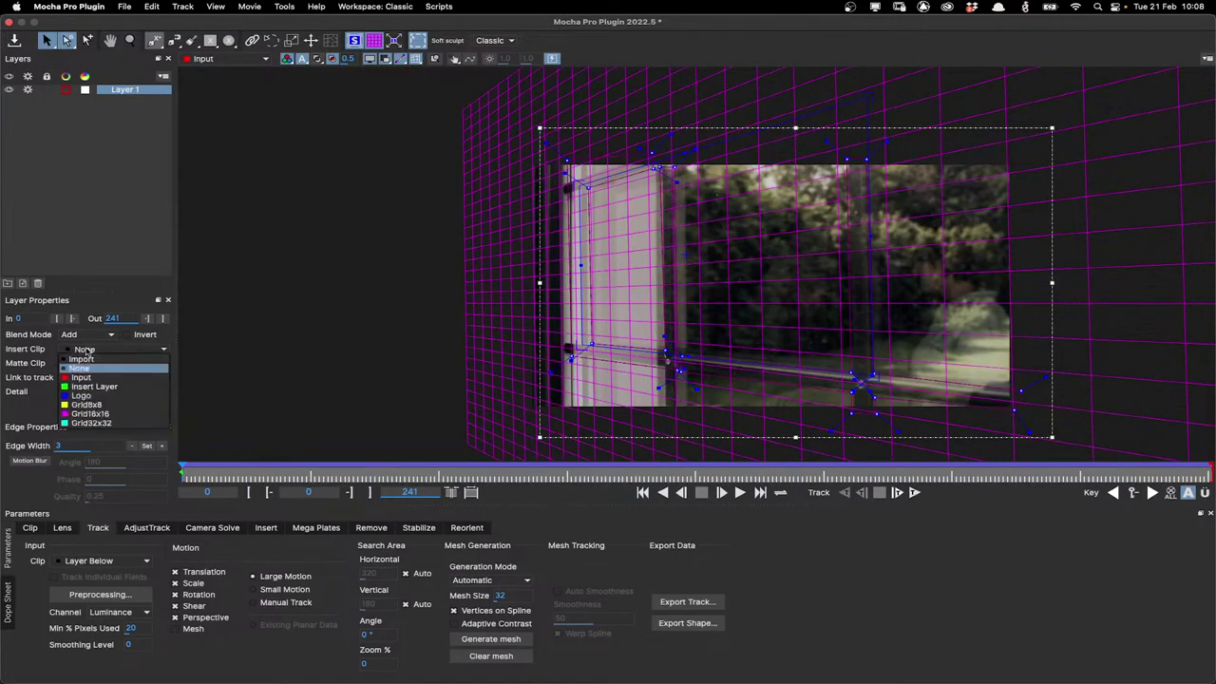
pyautogui.click(91, 422)
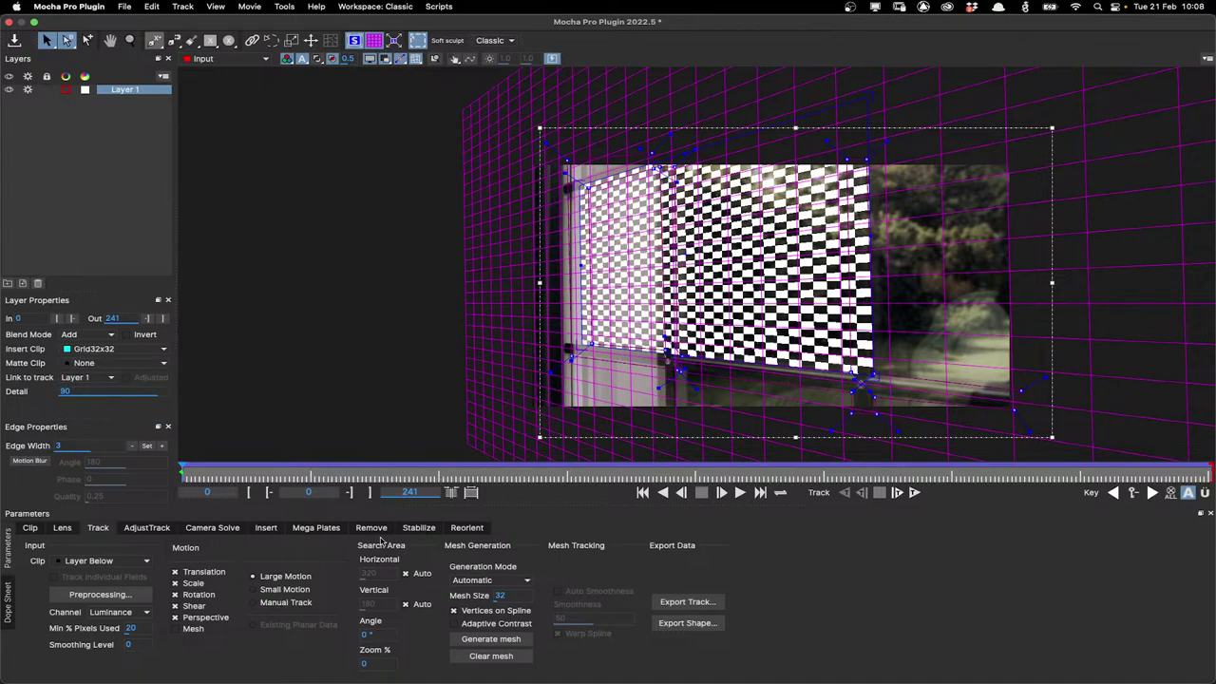
pyautogui.click(266, 528)
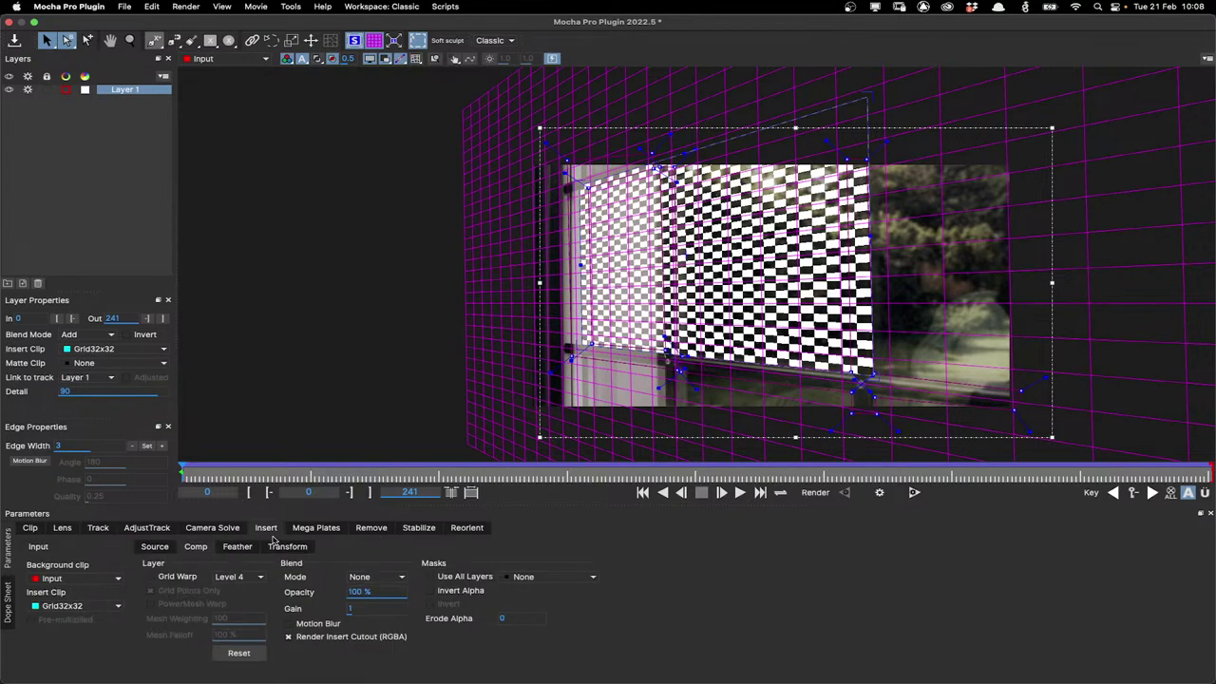
pyautogui.click(376, 577)
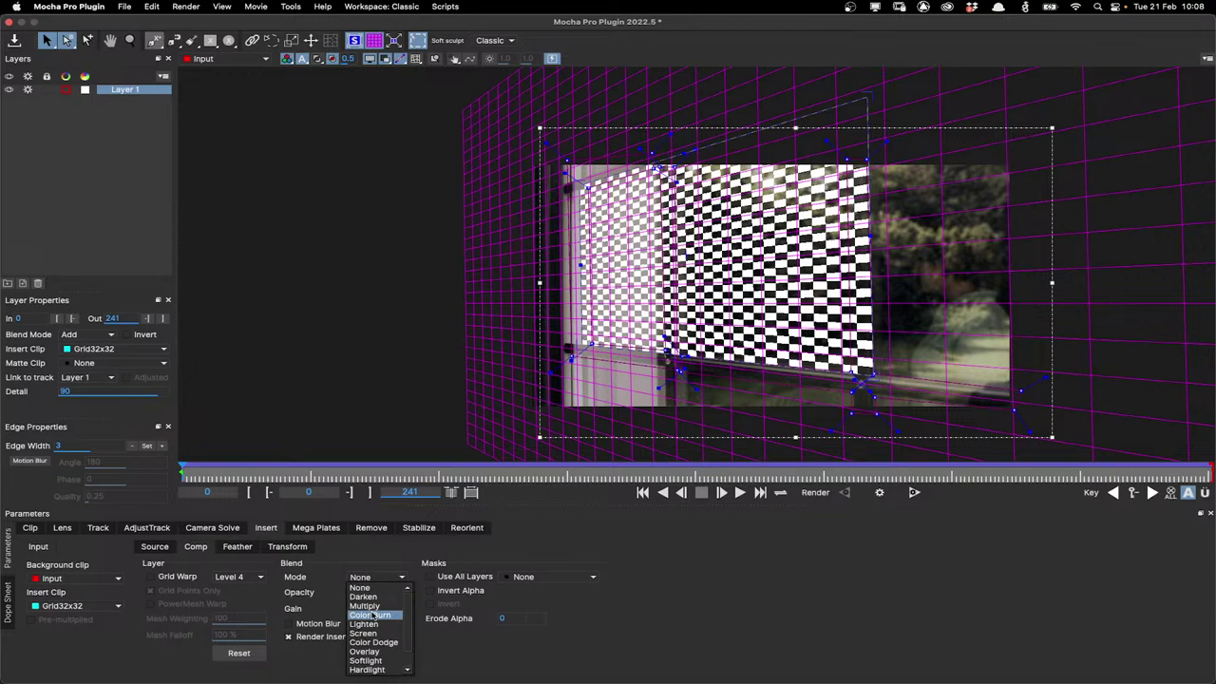
pyautogui.click(363, 633)
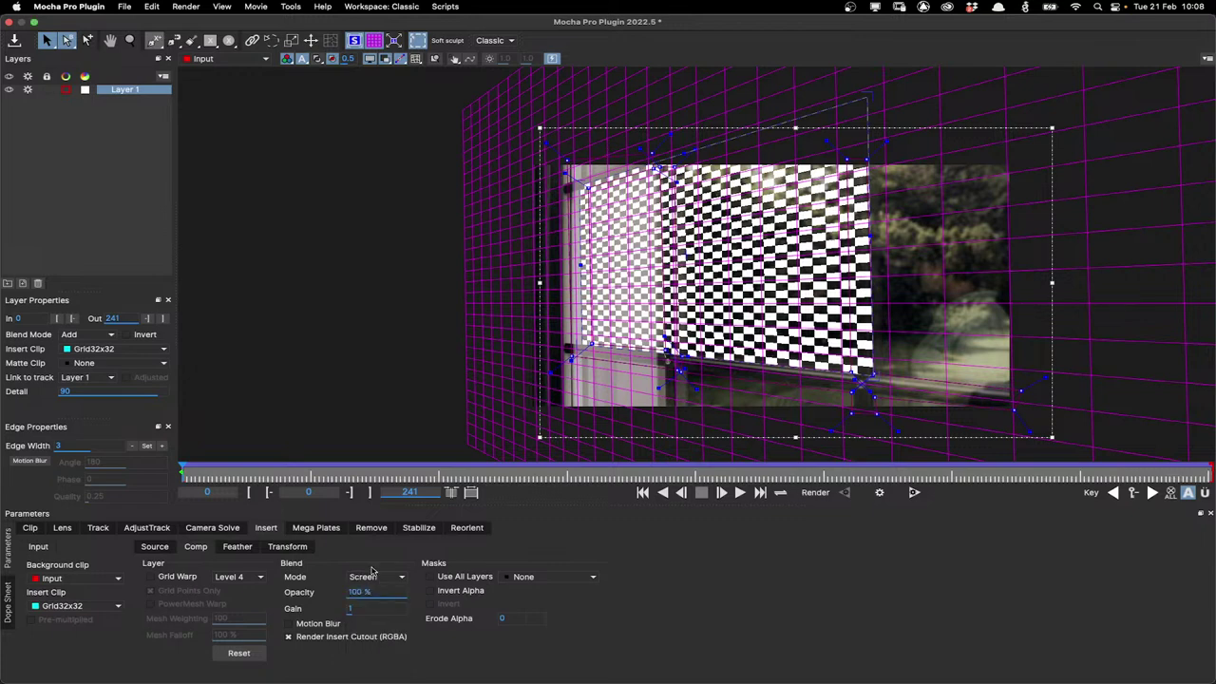
pyautogui.click(372, 575)
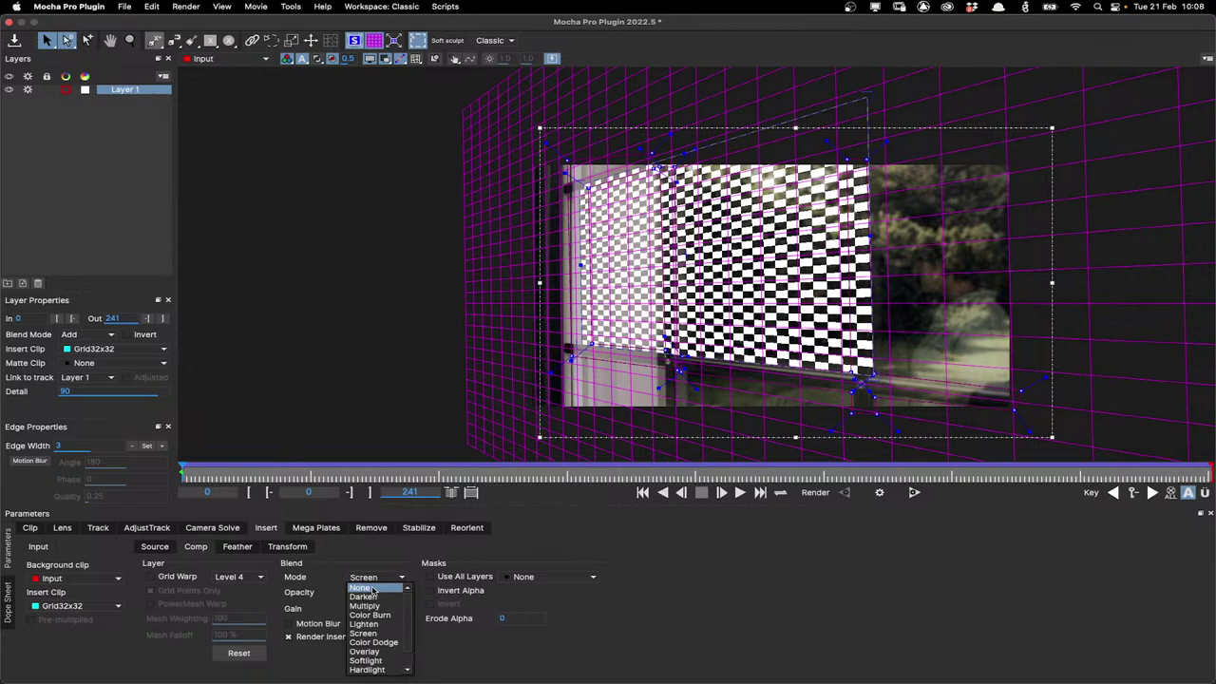
pyautogui.click(365, 651)
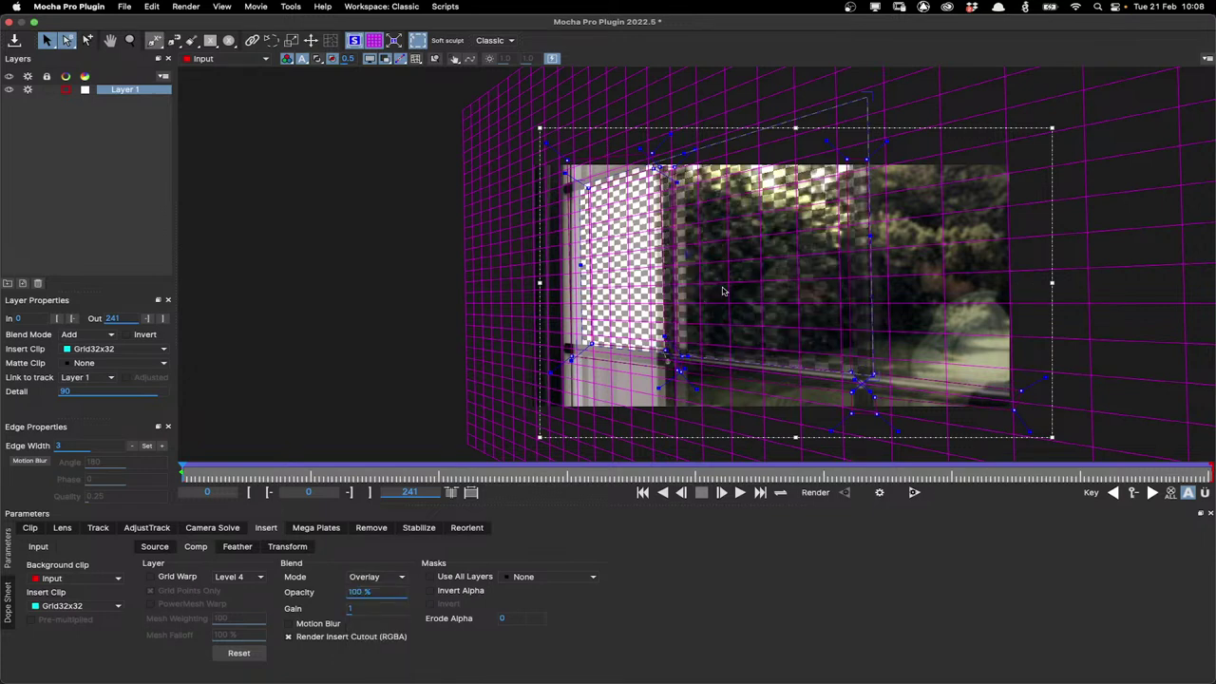
# Hide the planar grid and narrow the surface so the checkerboard fits the dark pane between the two vertical bars
pyautogui.scroll(3, 721, 290)
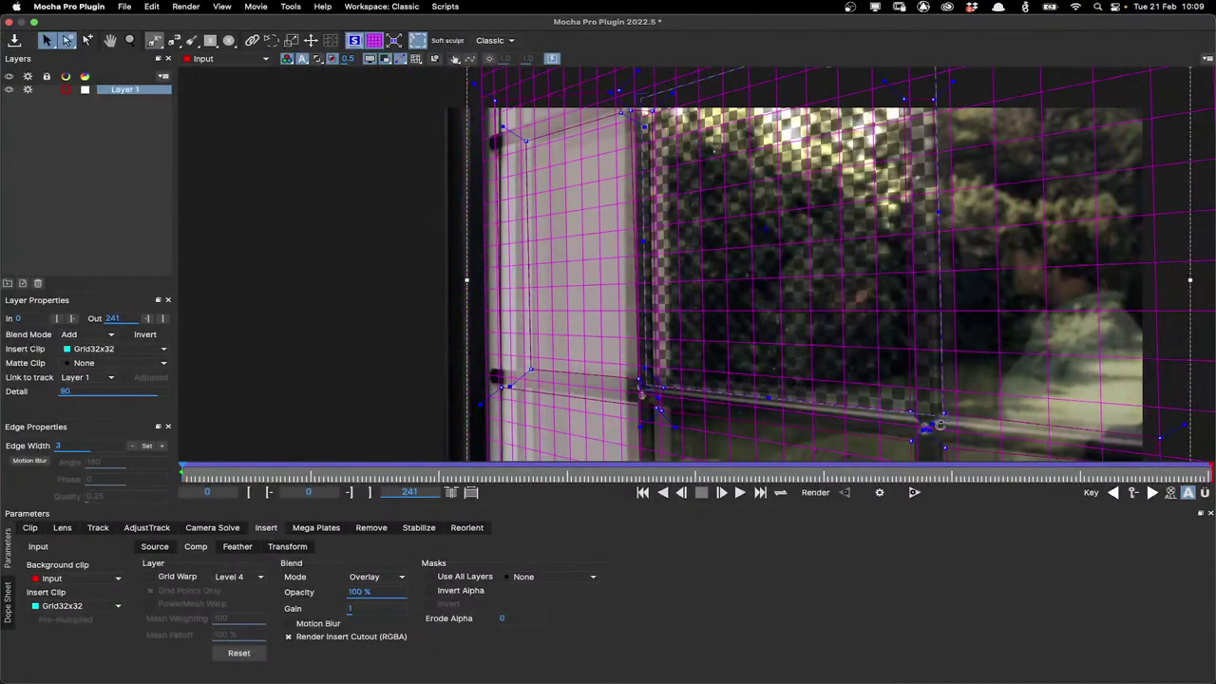
pyautogui.click(376, 41)
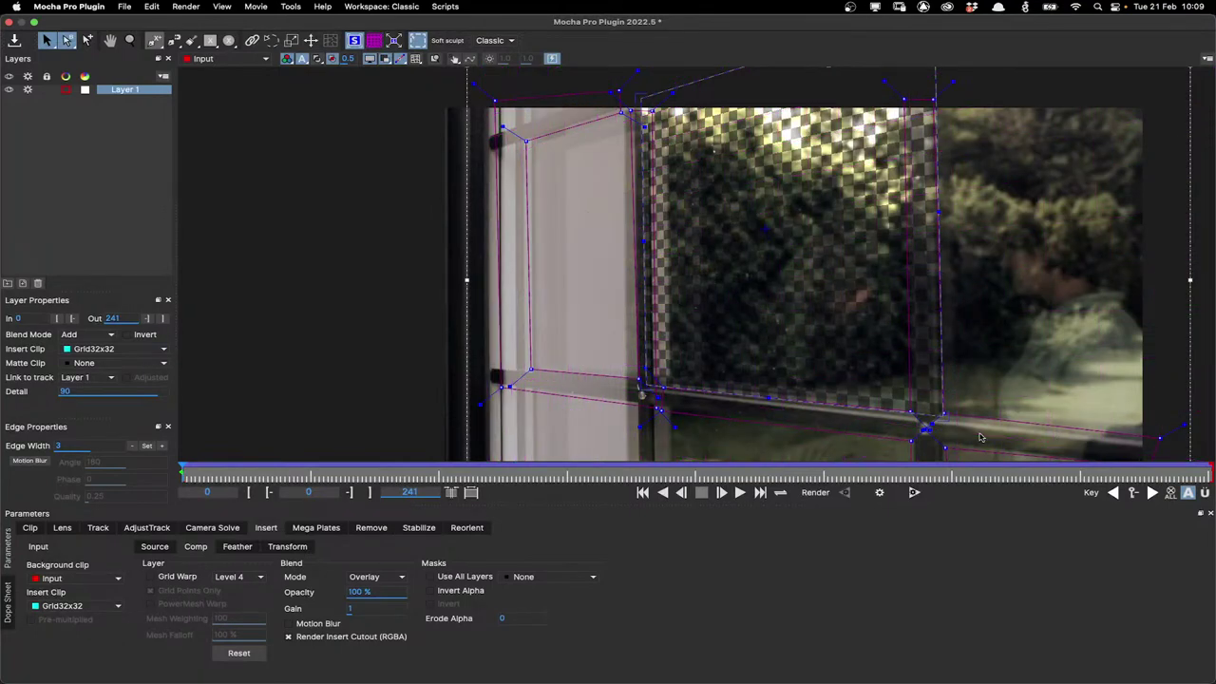
pyautogui.moveTo(944, 346); pyautogui.dragTo(911, 342)
pyautogui.click(643, 341)
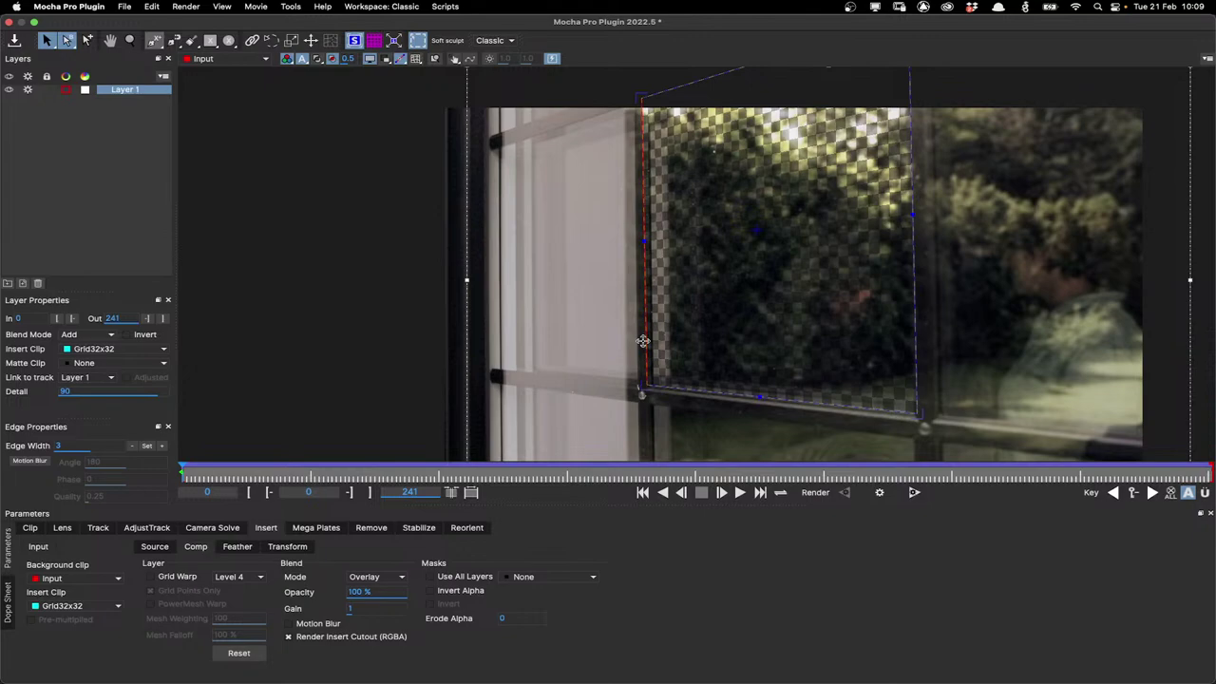
# Play the clip to check how the checkerboard follows the window pane, and return to the first frame
pyautogui.click(740, 492)
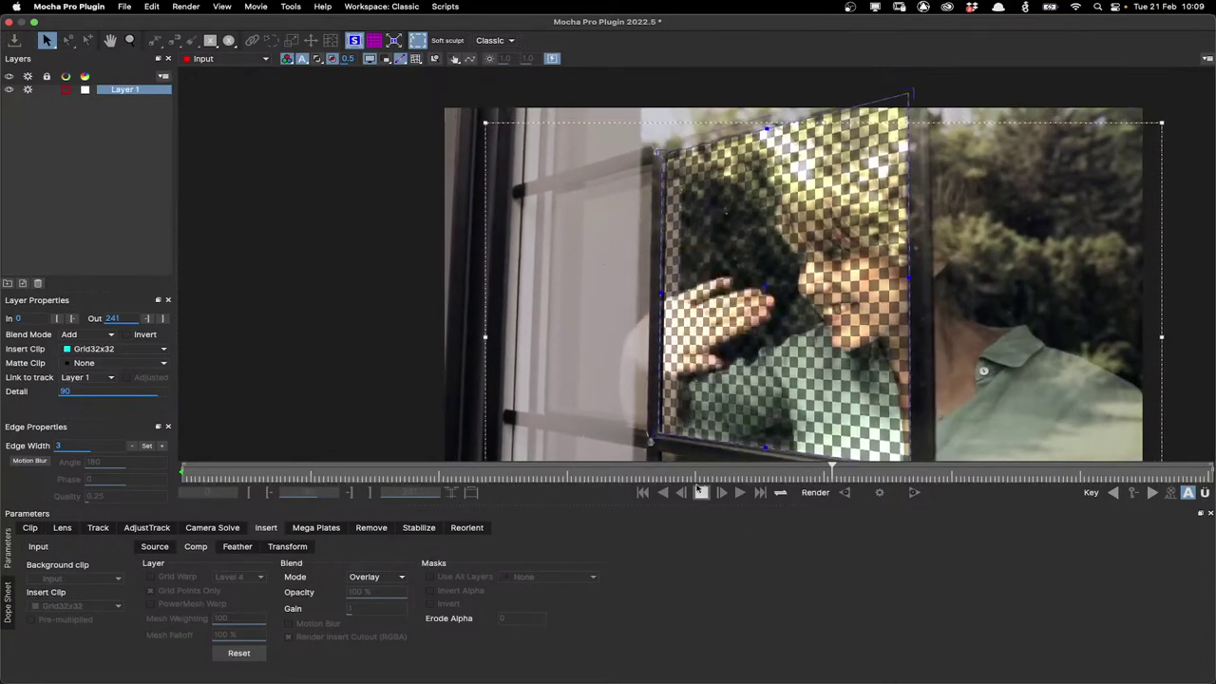
pyautogui.click(700, 492)
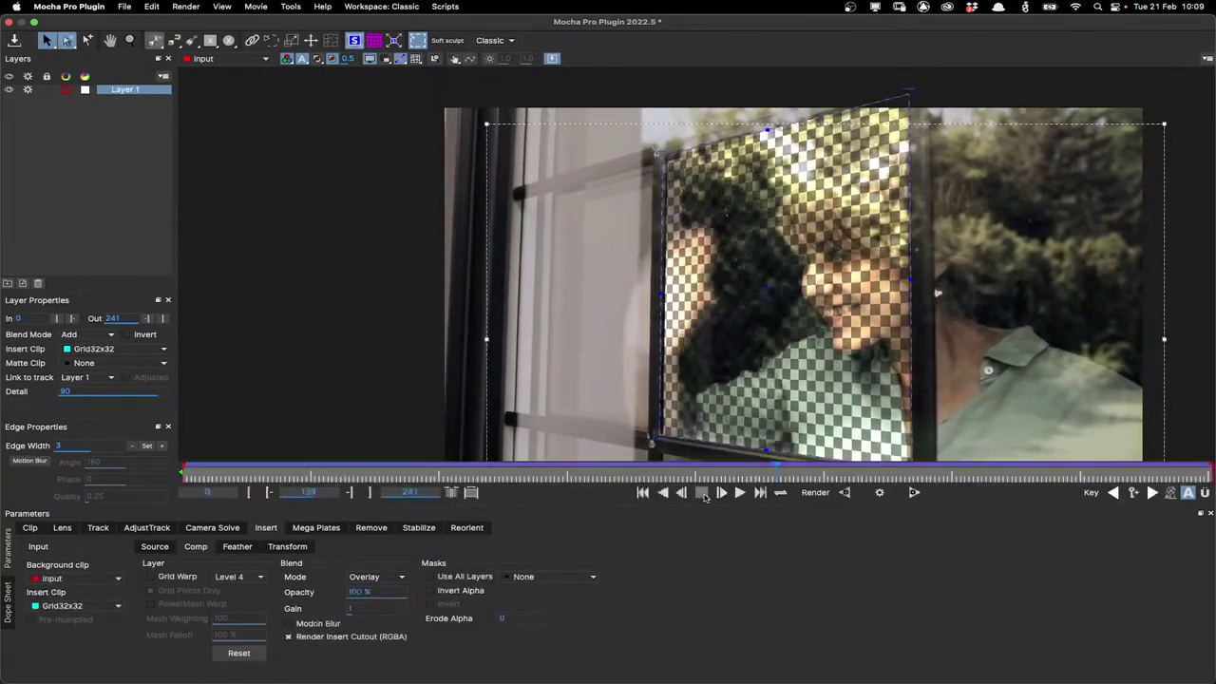
pyautogui.click(643, 492)
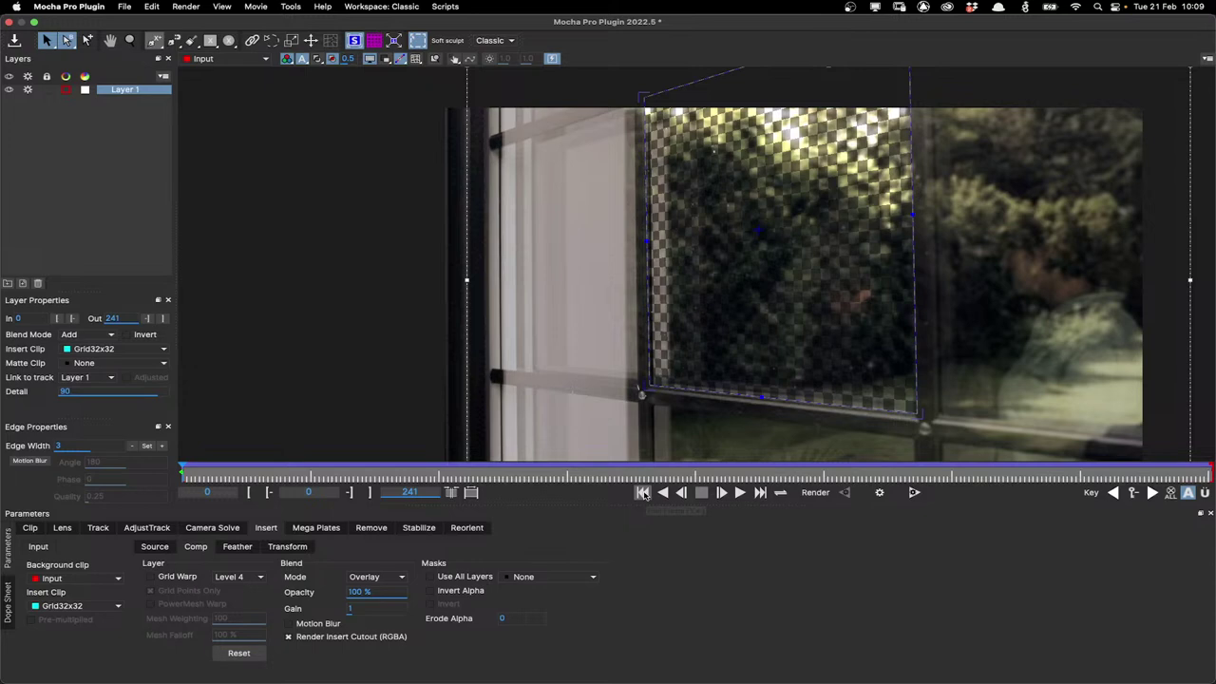
# Enable Perspective along with the other AdjustTrack transform types and set reference points at the surface's corners
pyautogui.click(144, 529)
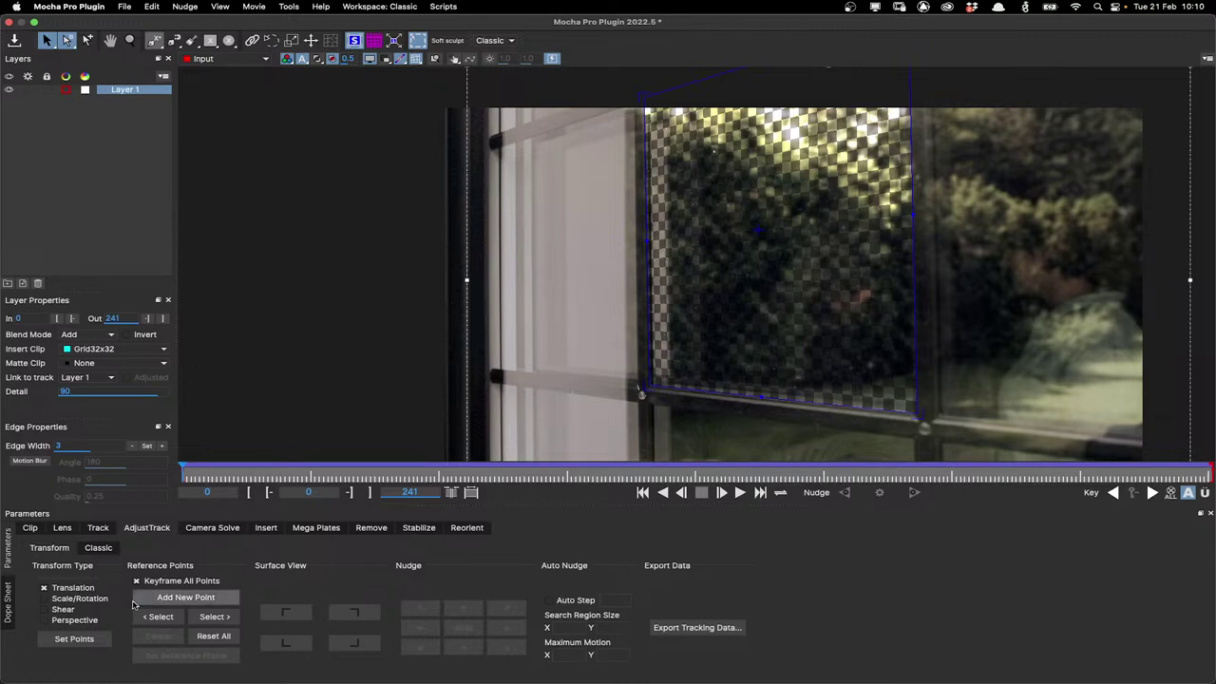
pyautogui.click(44, 621)
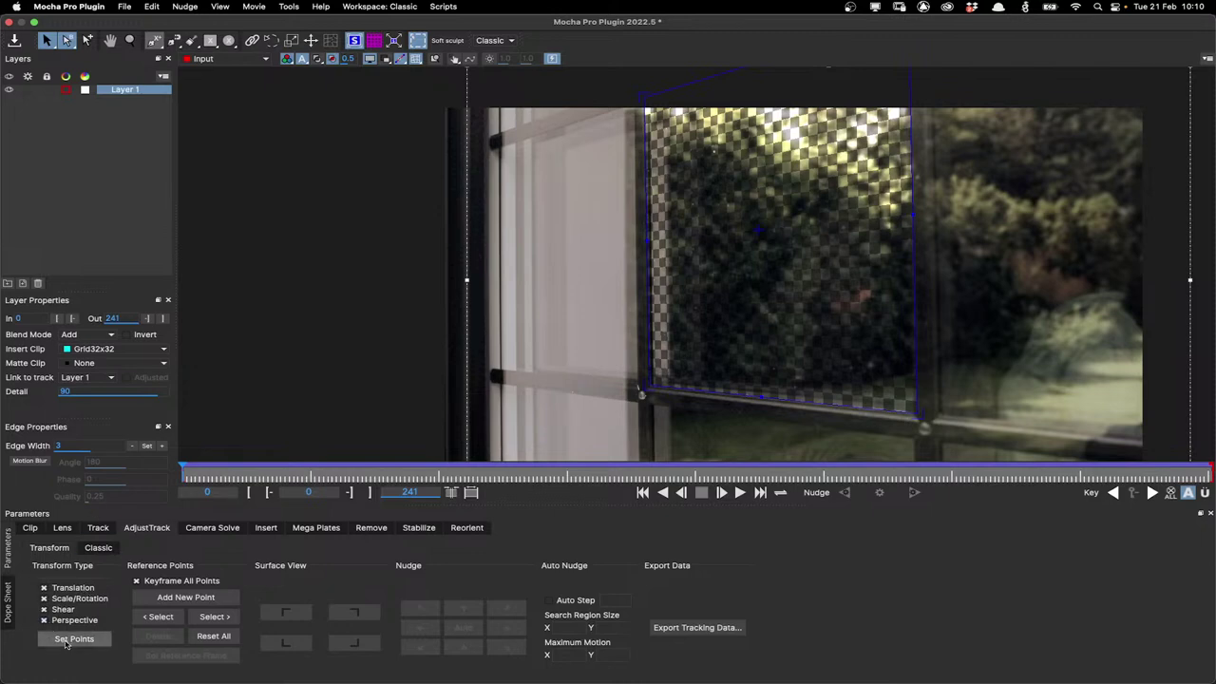
pyautogui.click(64, 643)
pyautogui.scroll(-3, 979, 228)
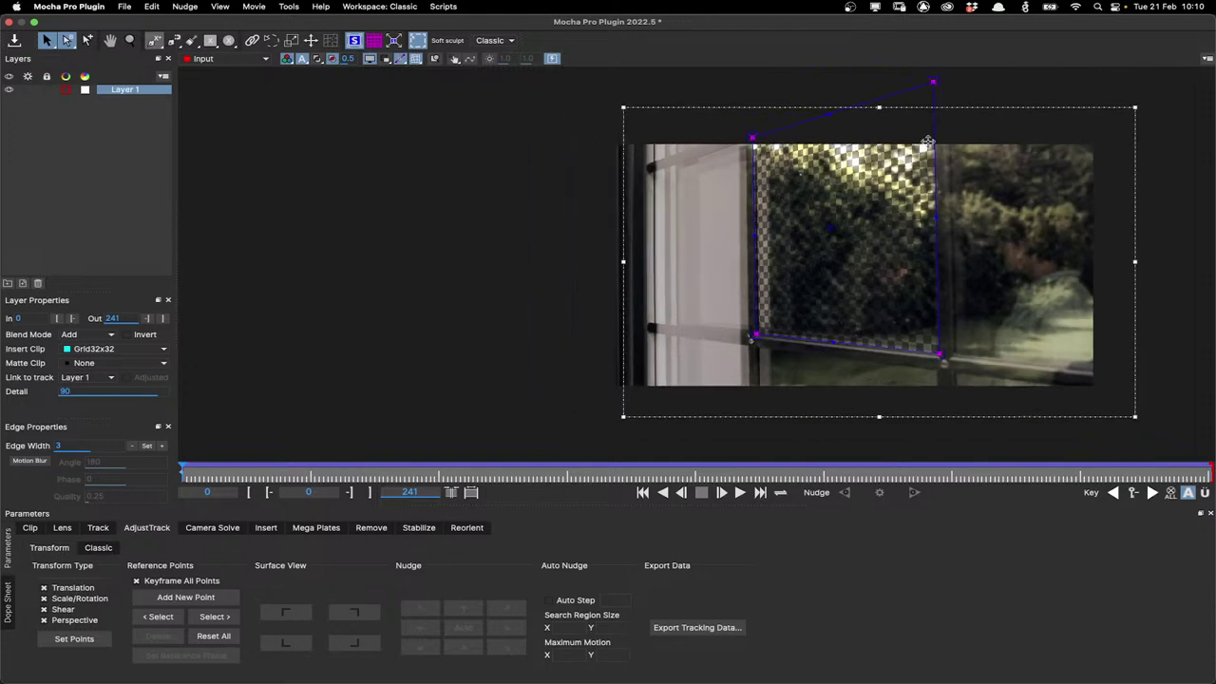
# Remove the checkerboard by setting the layer's insert clip to None, and hide the layer's surface outline
pyautogui.moveTo(931, 198); pyautogui.dragTo(860, 219)
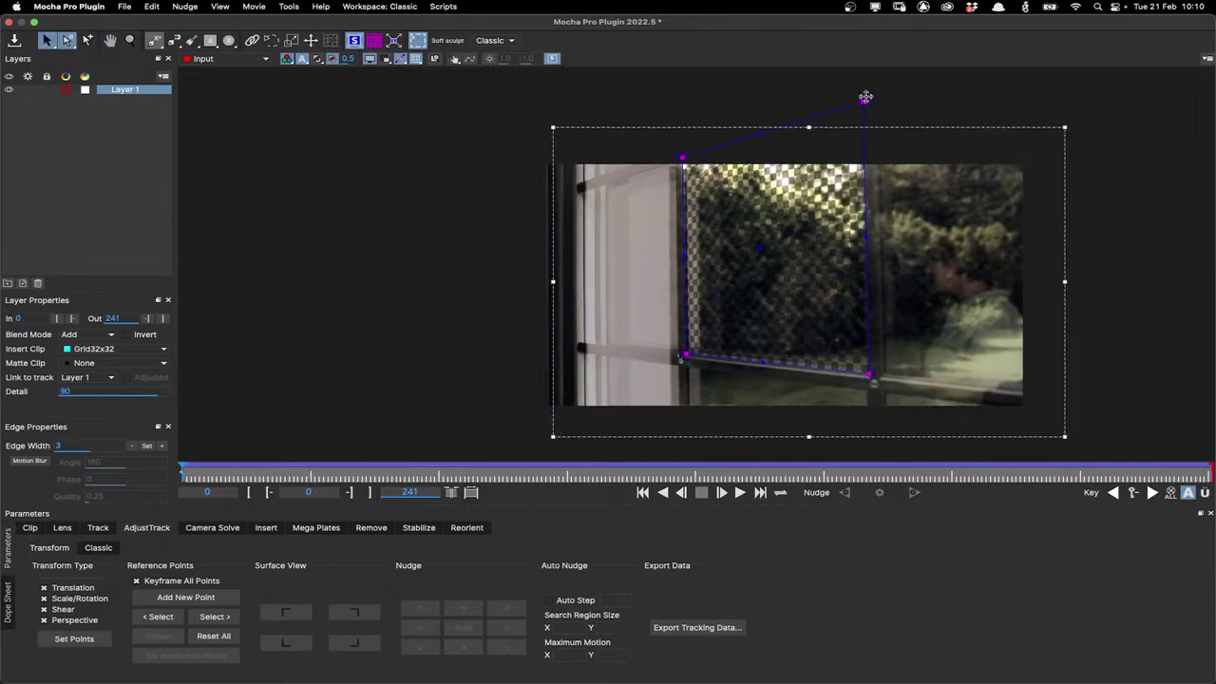
pyautogui.click(114, 349)
pyautogui.click(91, 359)
pyautogui.scroll(3, 751, 336)
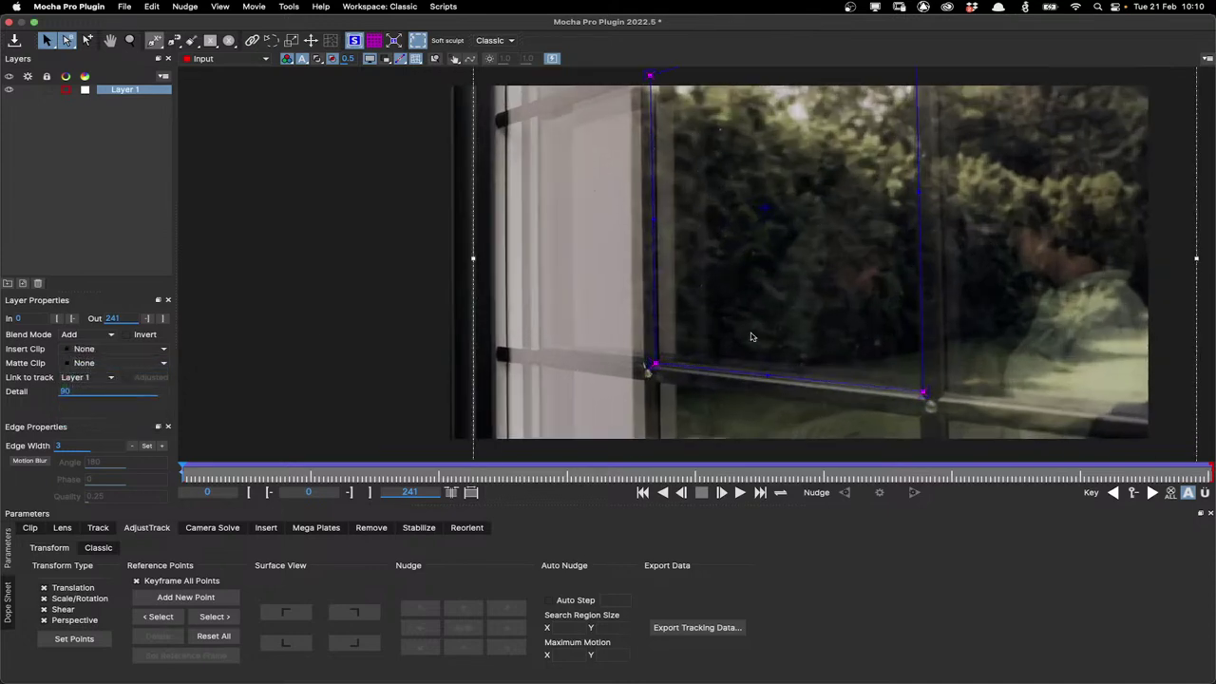
pyautogui.scroll(-1, 880, 272)
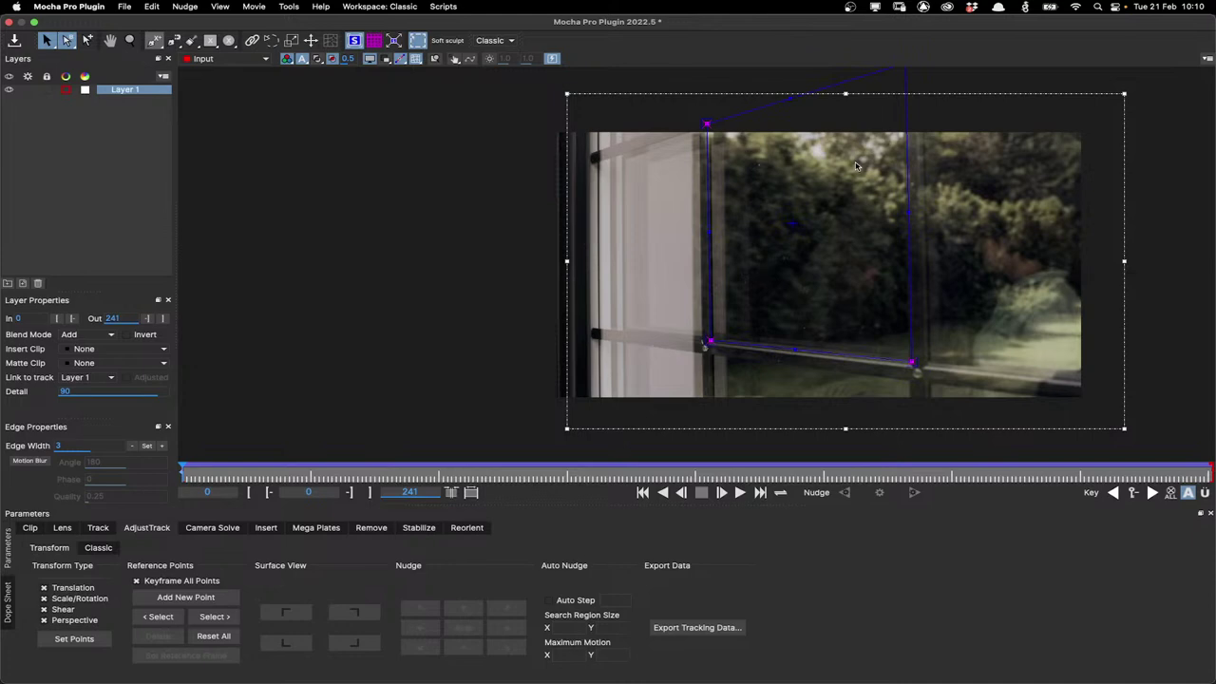
pyautogui.click(355, 43)
# Place the lower-right reference point on the frame joint, scrub to frame 236 to compare it, and return to the first frame
pyautogui.scroll(3, 917, 370)
pyautogui.click(913, 372)
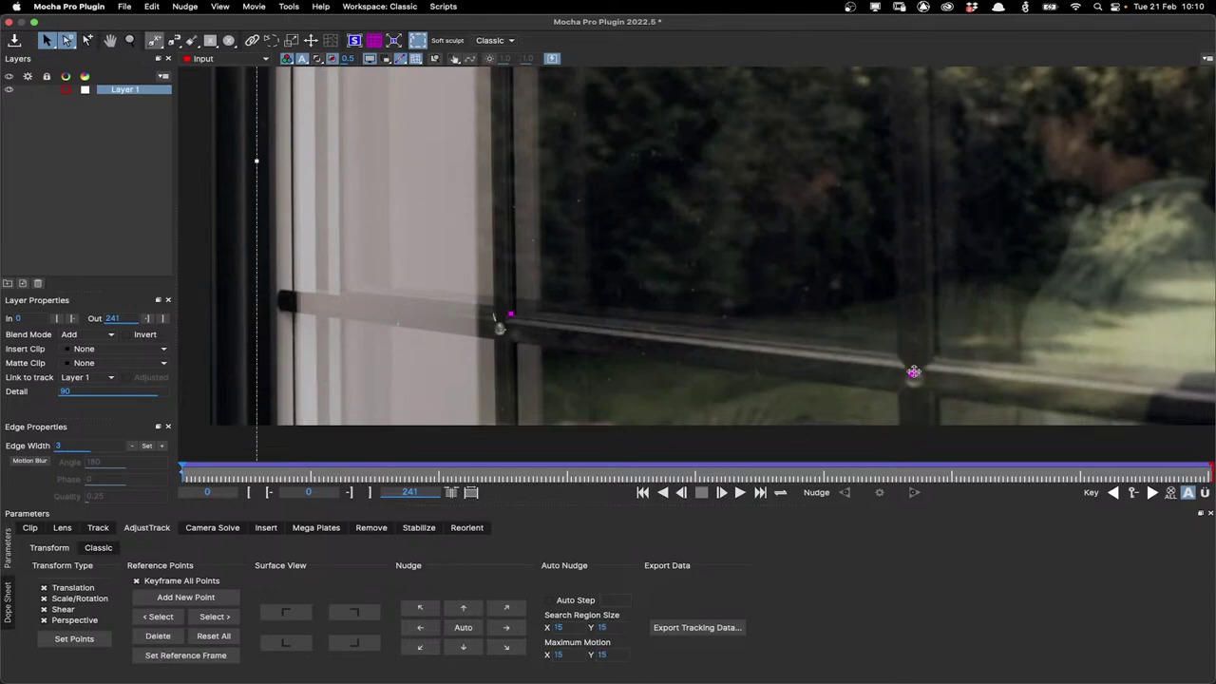
pyautogui.moveTo(910, 374); pyautogui.dragTo(912, 374)
pyautogui.moveTo(1173, 472); pyautogui.dragTo(1186, 498)
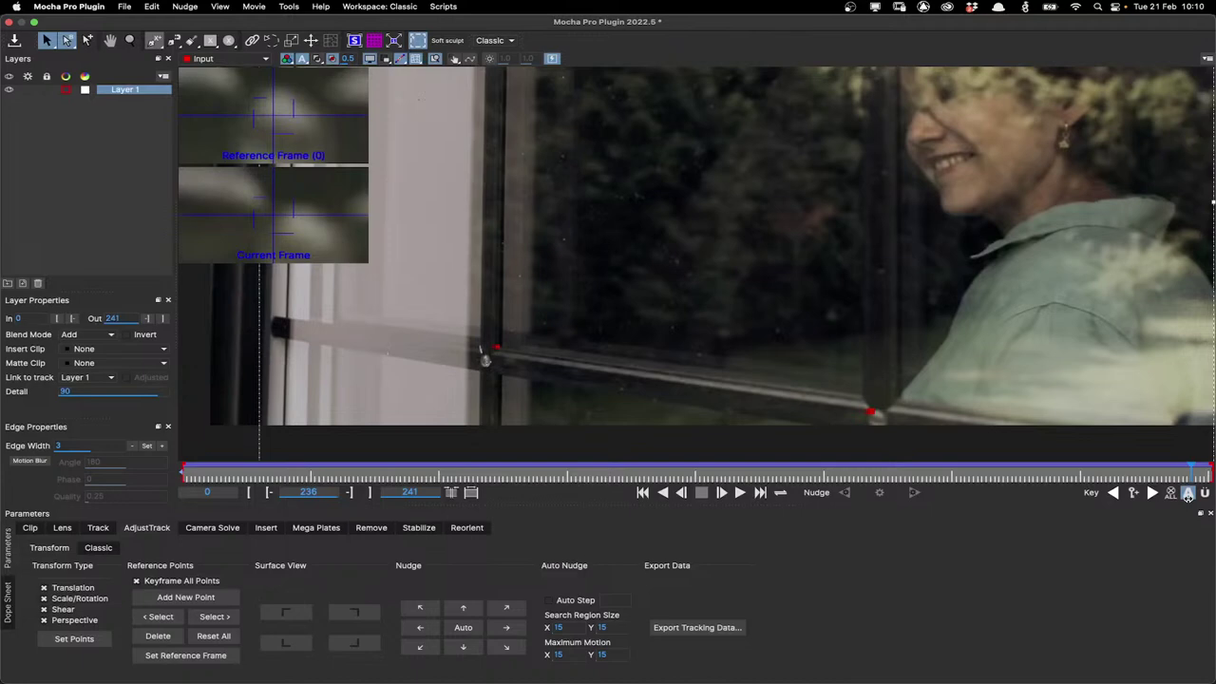
pyautogui.click(642, 492)
pyautogui.scroll(-1, 783, 236)
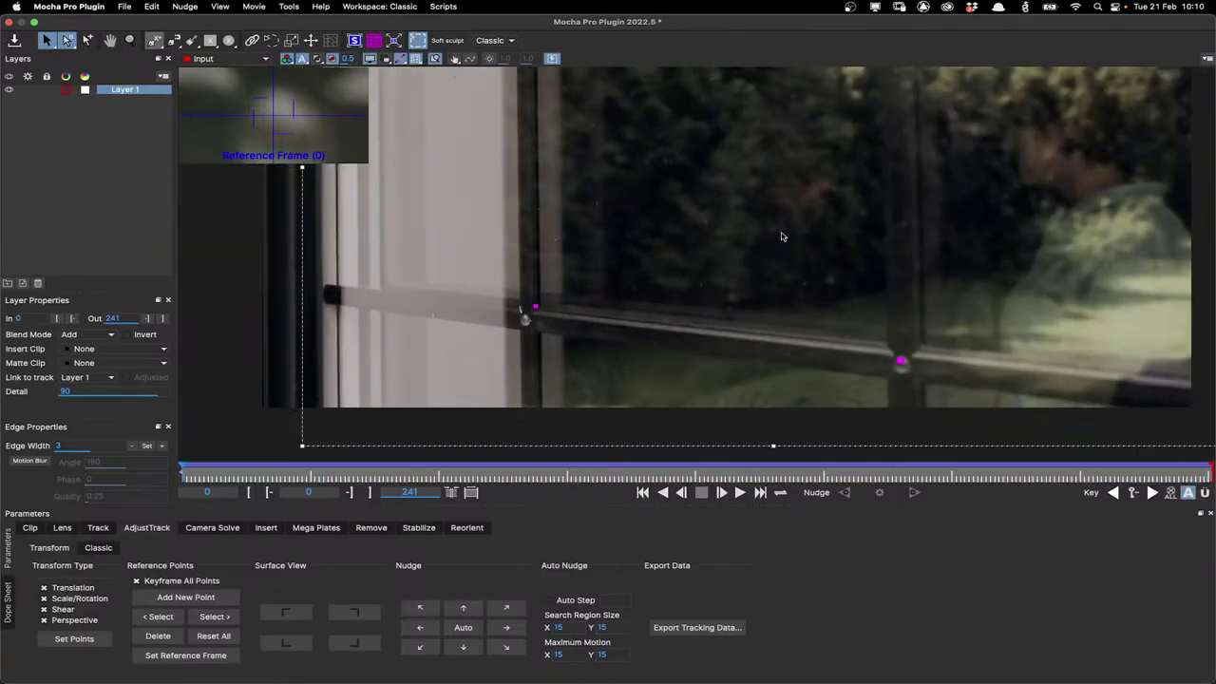
# Move the lower-right reference point high up the right vertical bar and the lower-left one to the lower crossbar's left end
pyautogui.scroll(-1, 788, 262)
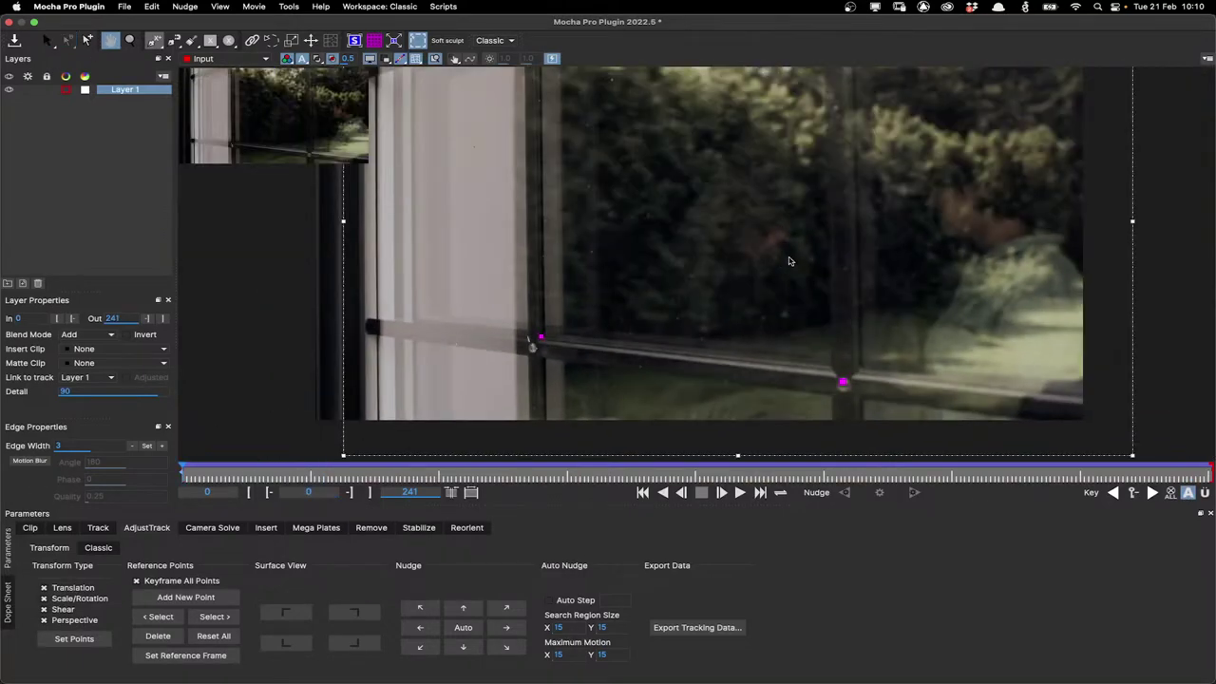
pyautogui.moveTo(788, 261); pyautogui.dragTo(737, 309)
pyautogui.moveTo(791, 430); pyautogui.dragTo(784, 154)
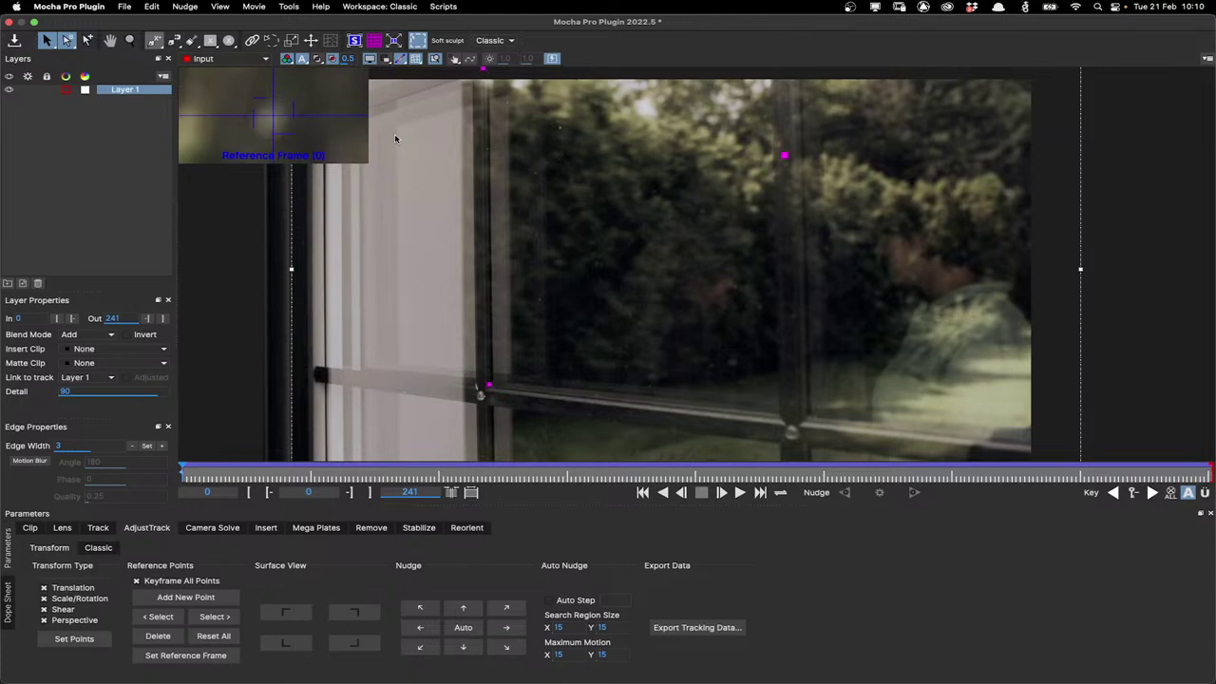
pyautogui.moveTo(487, 386); pyautogui.dragTo(316, 366)
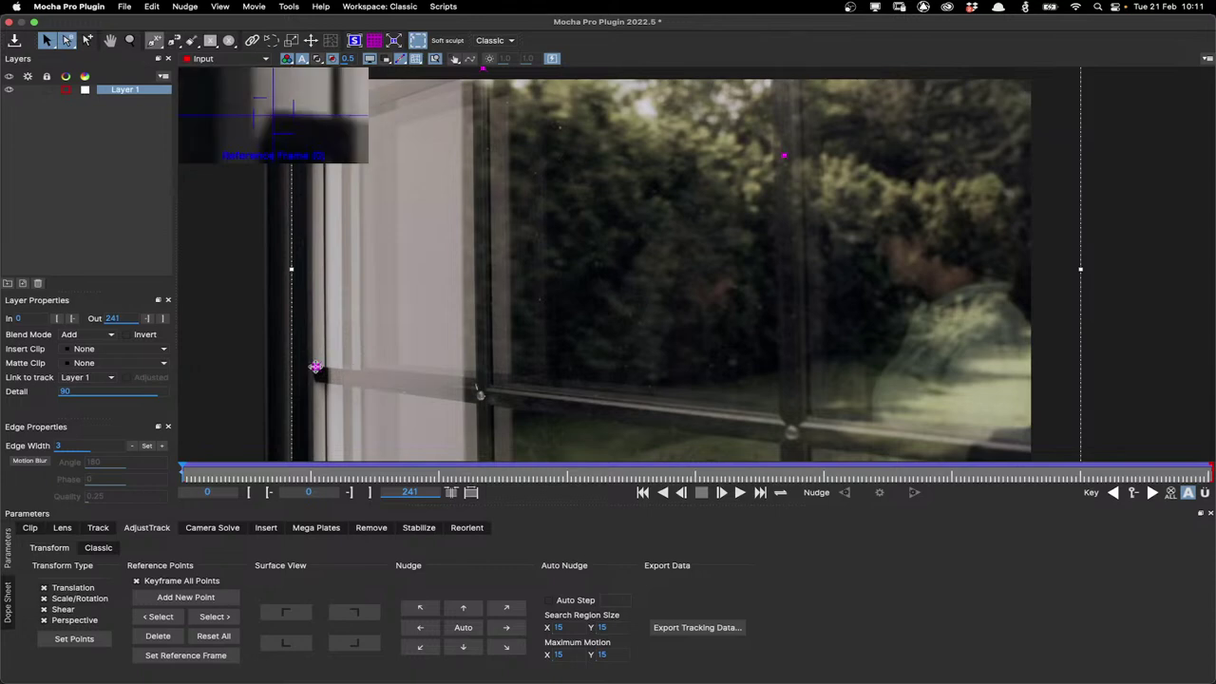
# Move the upper-left reference point to the upper crossbar's left end and the remaining one to the middle bar's lower joint
pyautogui.press('x')
pyautogui.moveTo(502, 247); pyautogui.dragTo(641, 304)
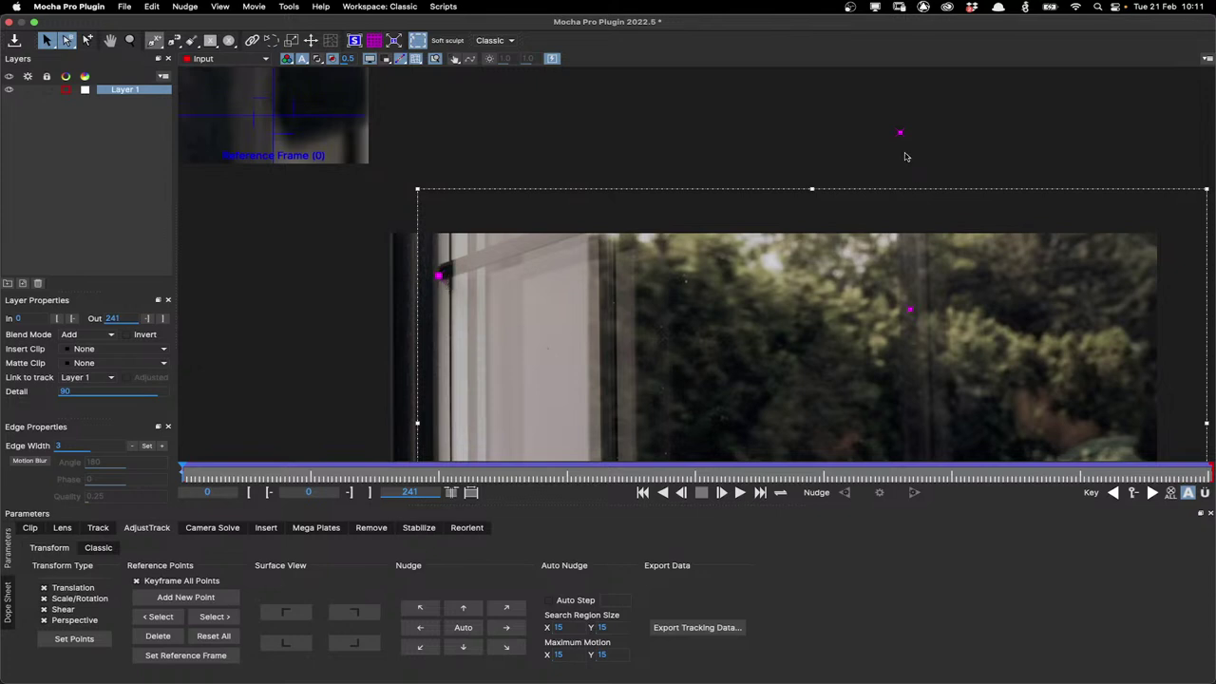
pyautogui.scroll(-3, 665, 342)
pyautogui.press('x')
pyautogui.moveTo(786, 383); pyautogui.dragTo(775, 361)
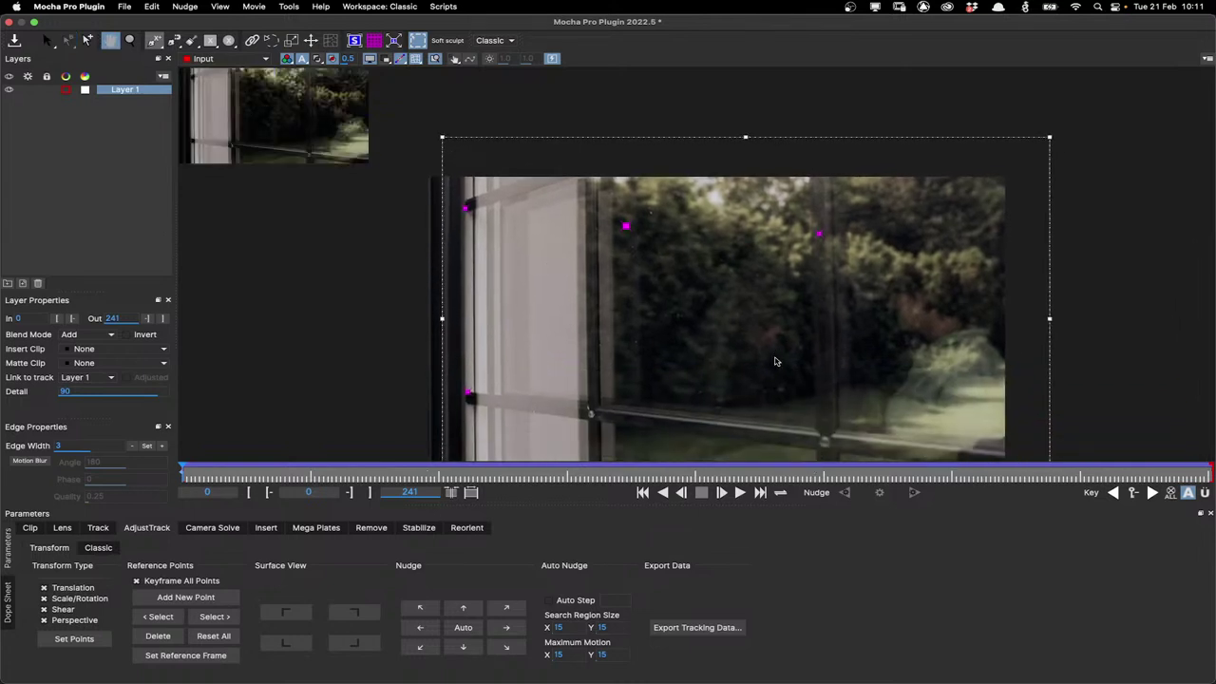
pyautogui.press('s')
pyautogui.moveTo(627, 226); pyautogui.dragTo(593, 412)
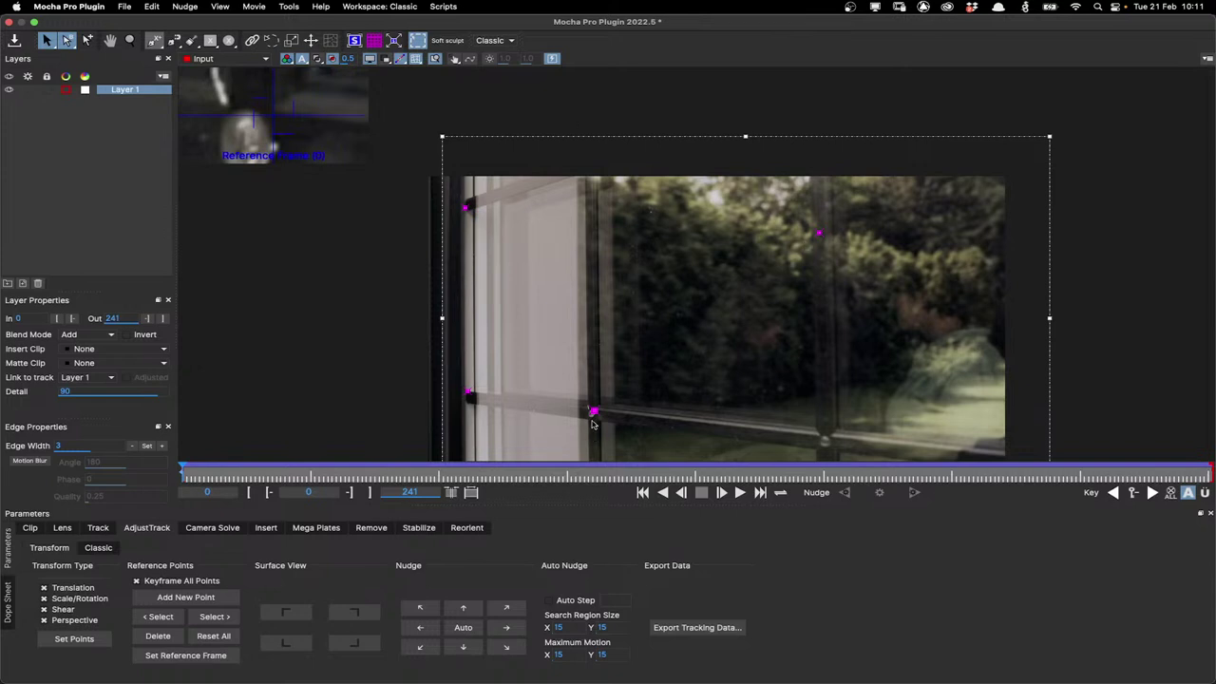
# Set frame 0 as the reference frame and reselect the reference point on the middle bar's lower joint
pyautogui.click(183, 656)
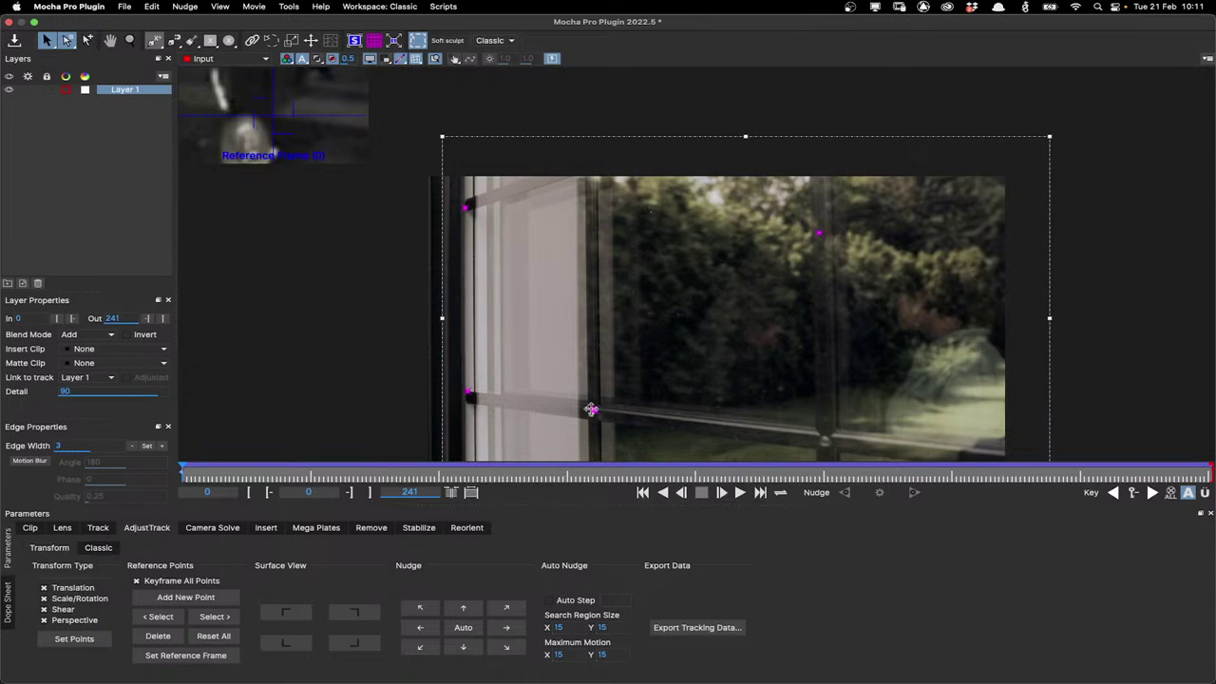
pyautogui.click(595, 413)
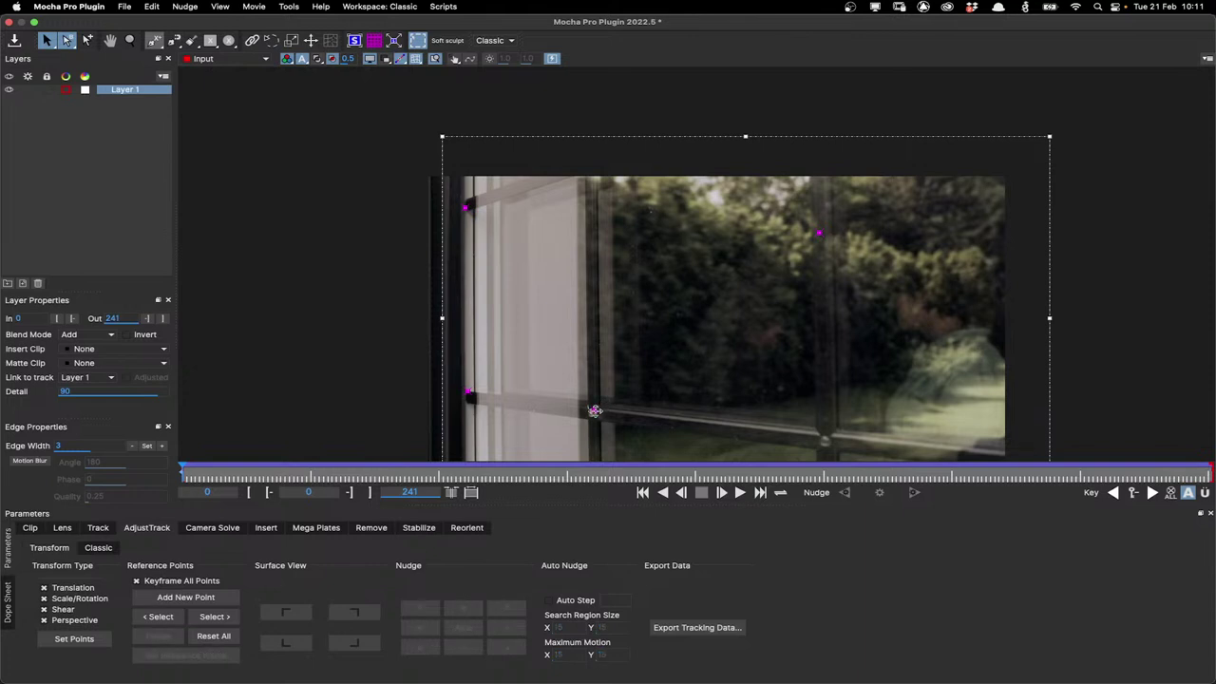
pyautogui.click(594, 410)
pyautogui.moveTo(602, 414); pyautogui.dragTo(593, 410)
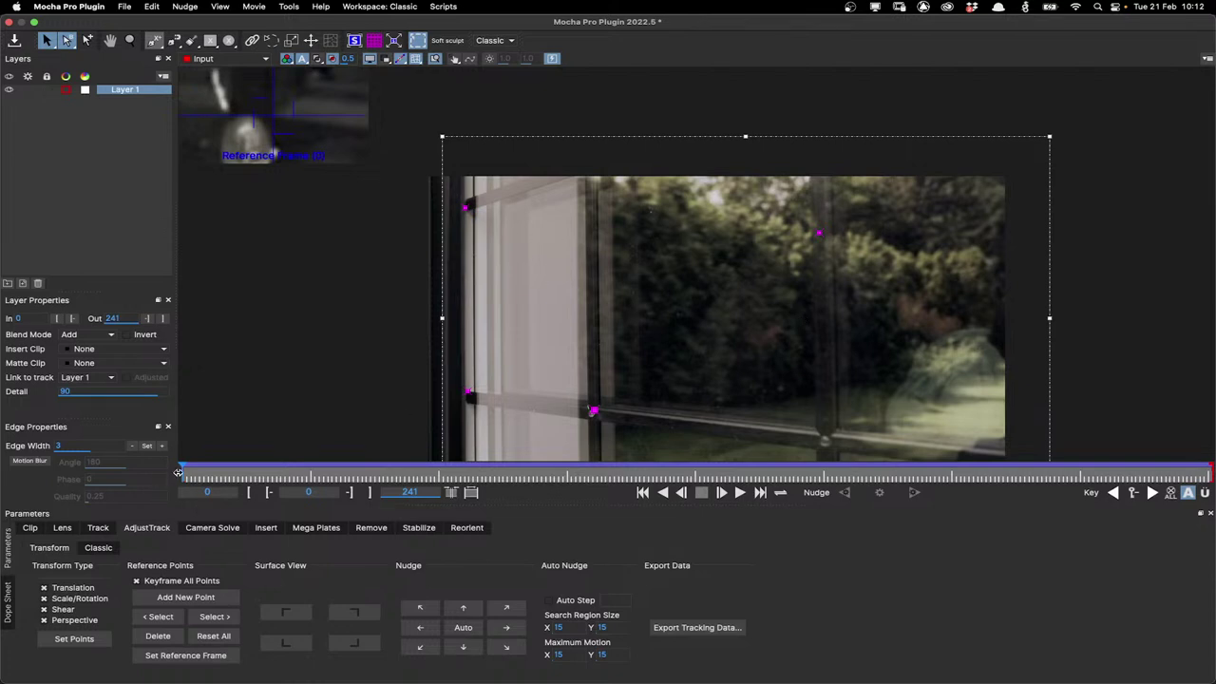
# Cycle through the four reference points, scrubbing from the first frame to compare each one's current view with the reference view
pyautogui.moveTo(178, 472); pyautogui.dragTo(304, 451)
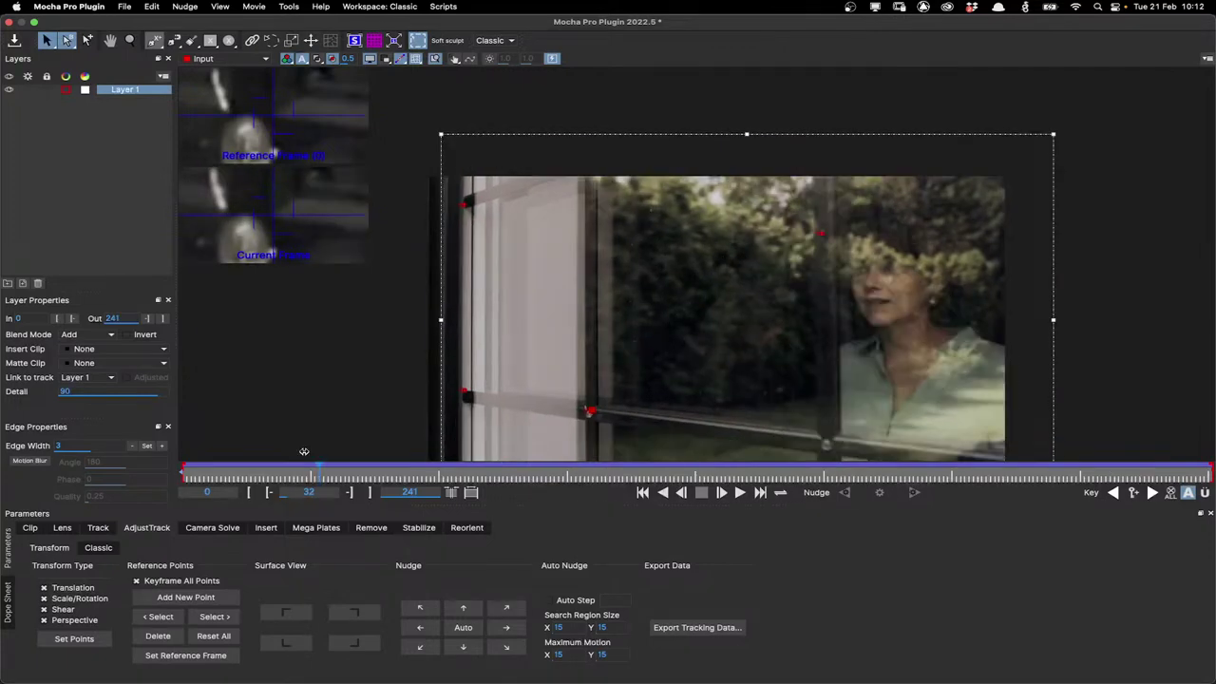
pyautogui.press('Home')
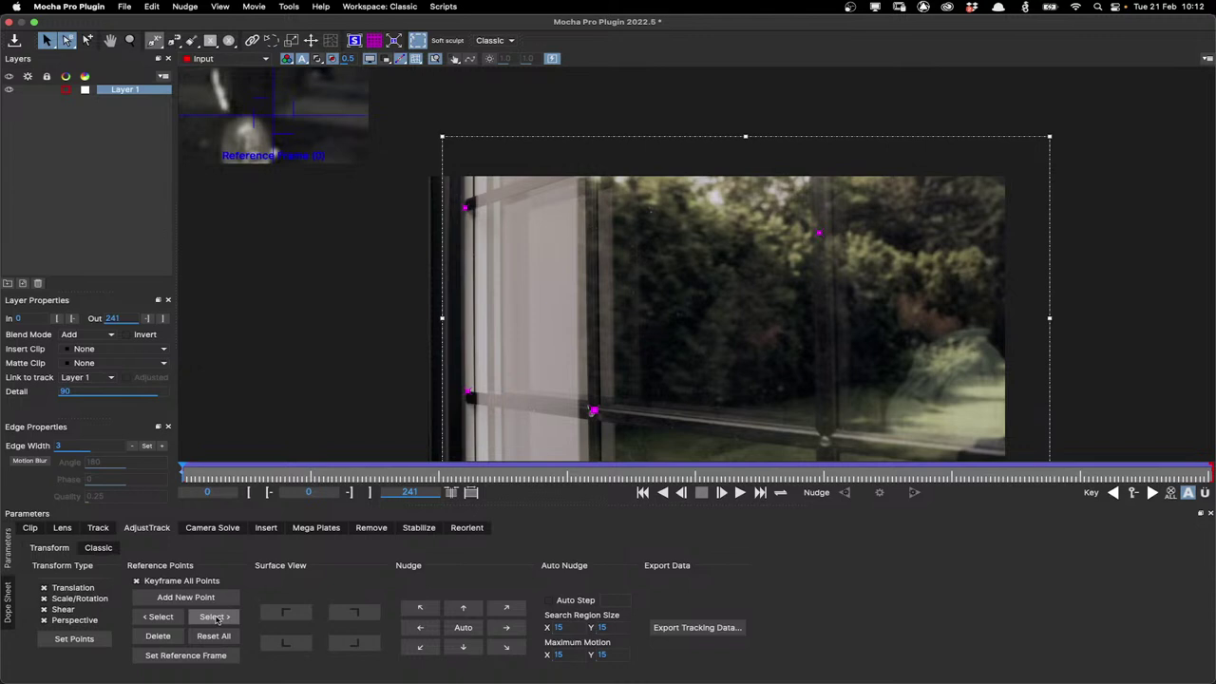
pyautogui.click(217, 618)
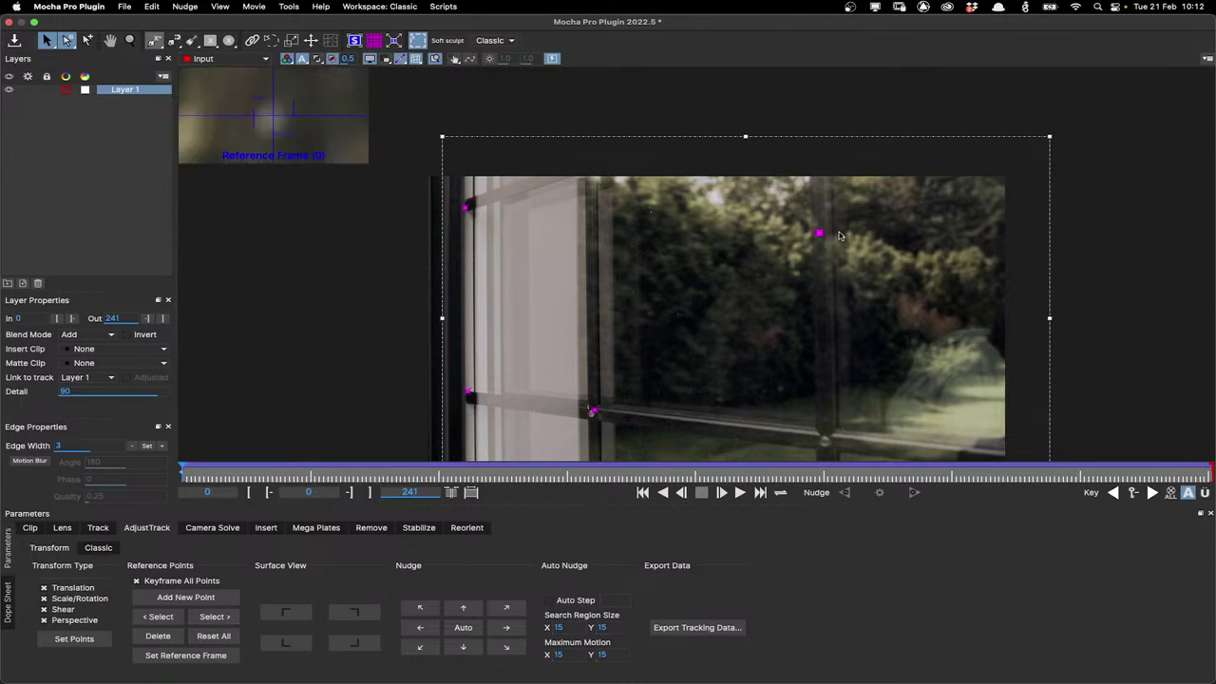
pyautogui.moveTo(180, 472); pyautogui.dragTo(145, 475)
pyautogui.click(213, 617)
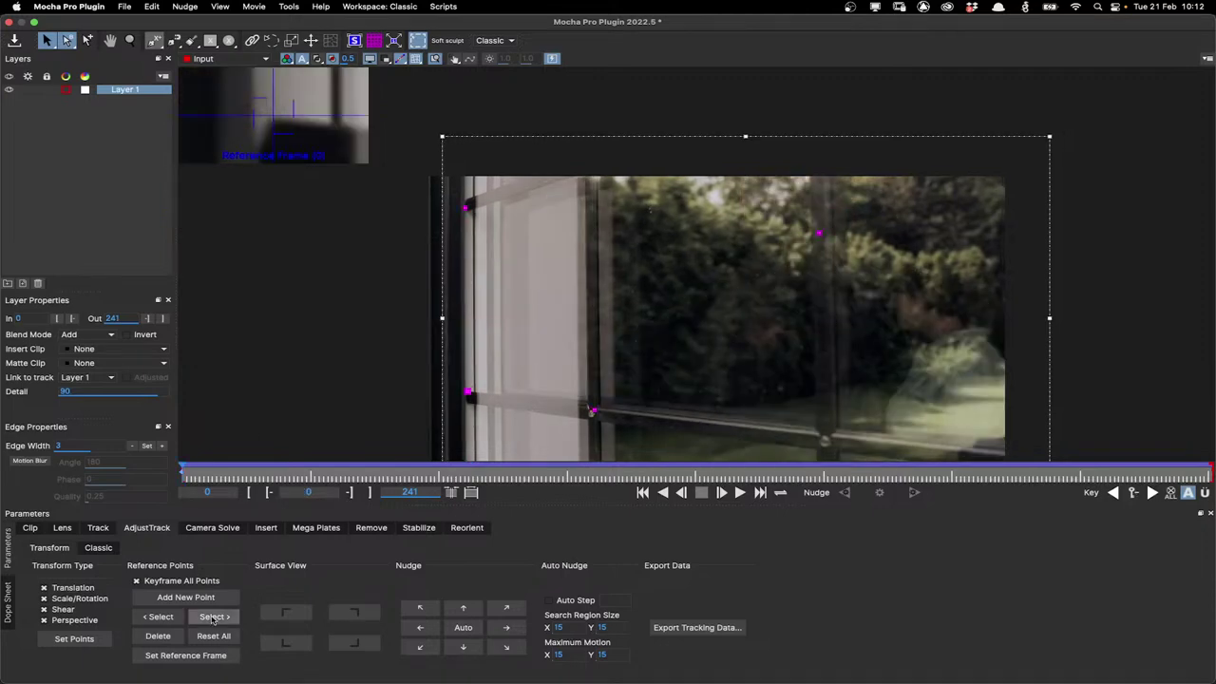
pyautogui.moveTo(183, 473)
pyautogui.mouseDown()
pyautogui.moveTo(975, 487)
pyautogui.moveTo(184, 475)
pyautogui.mouseUp()
pyautogui.click(214, 617)
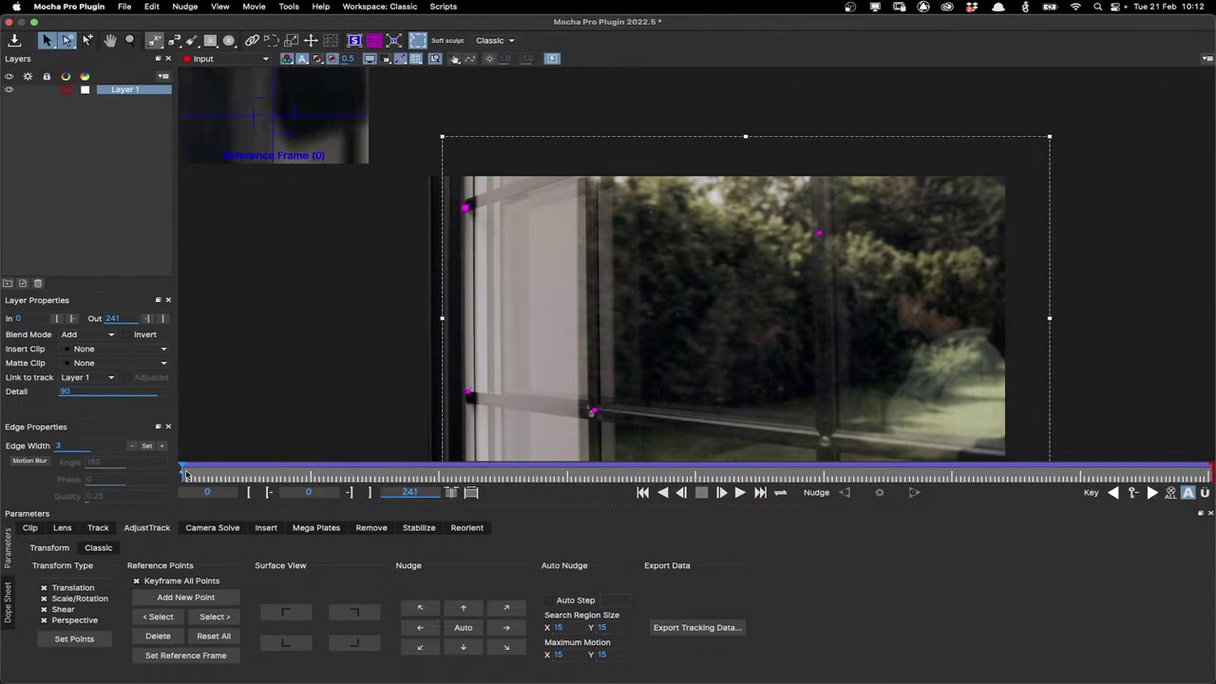
pyautogui.moveTo(185, 474); pyautogui.dragTo(129, 461)
# Go to frame 75 and auto-nudge the reference point at the upper crossbar's left end
pyautogui.moveTo(205, 472); pyautogui.dragTo(496, 481)
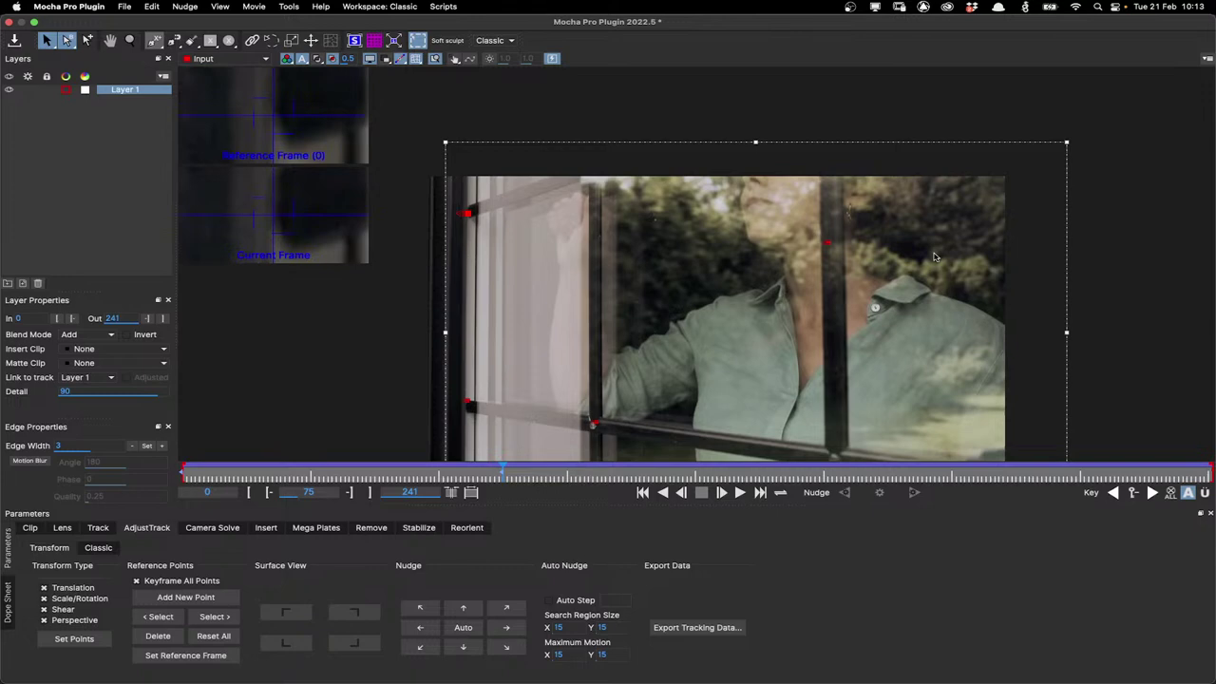
pyautogui.click(214, 616)
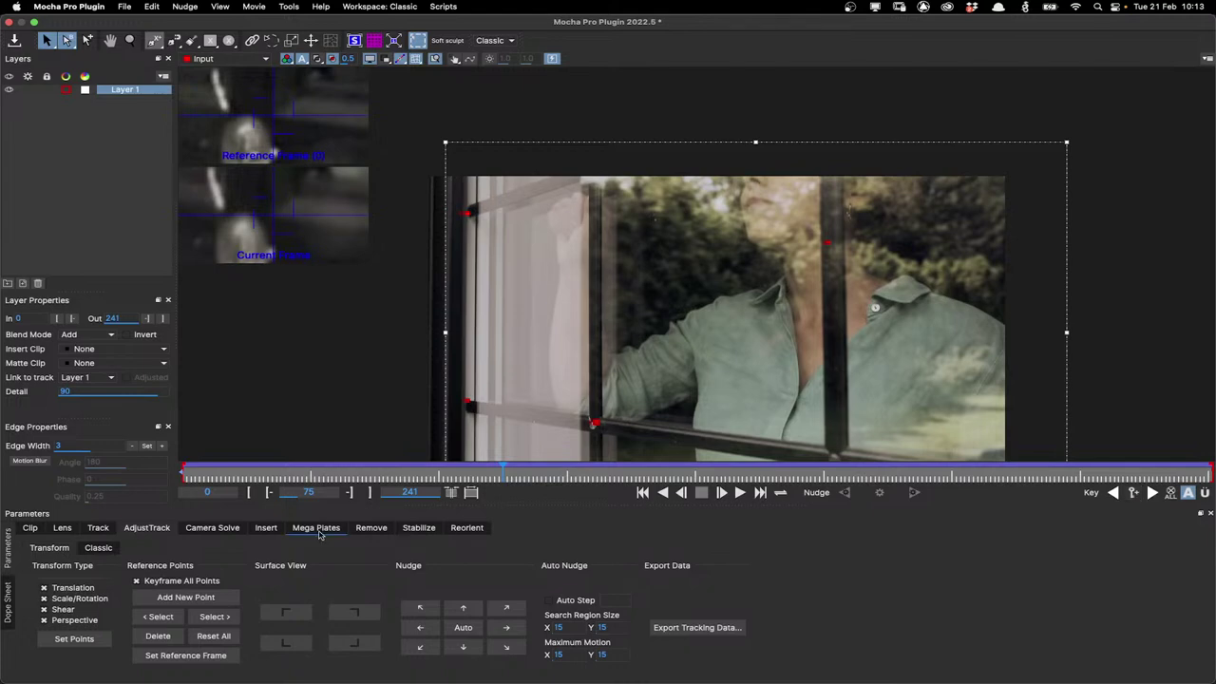
pyautogui.press('Home')
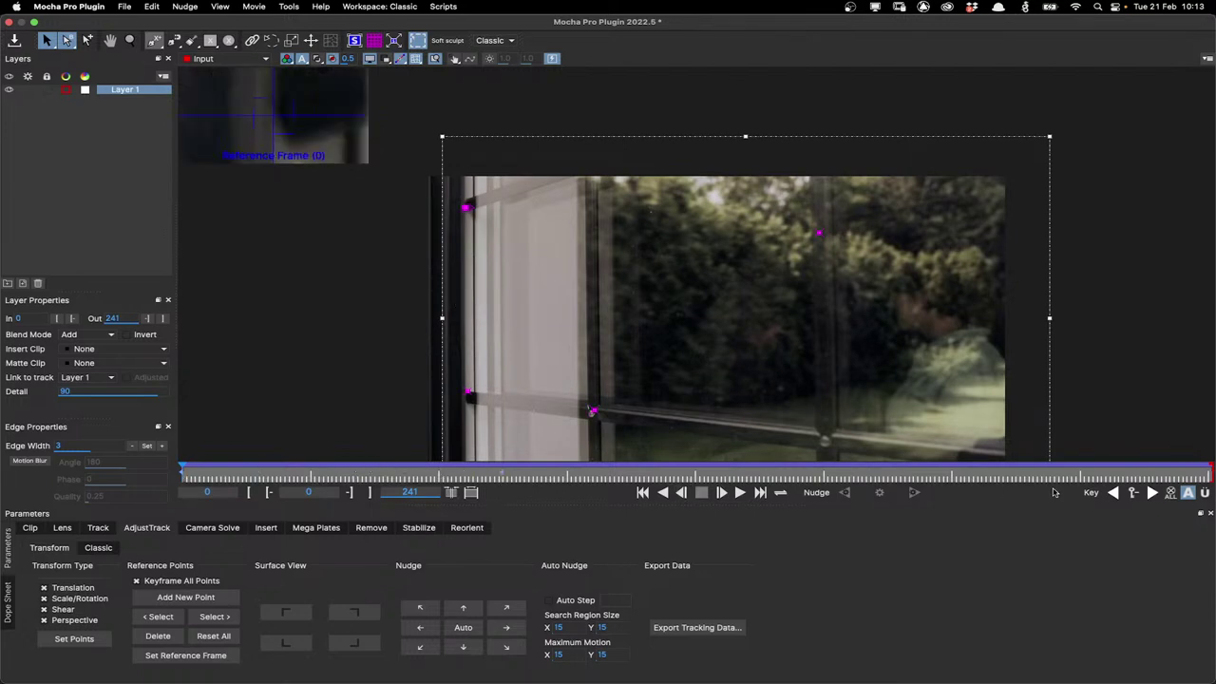
pyautogui.click(1151, 492)
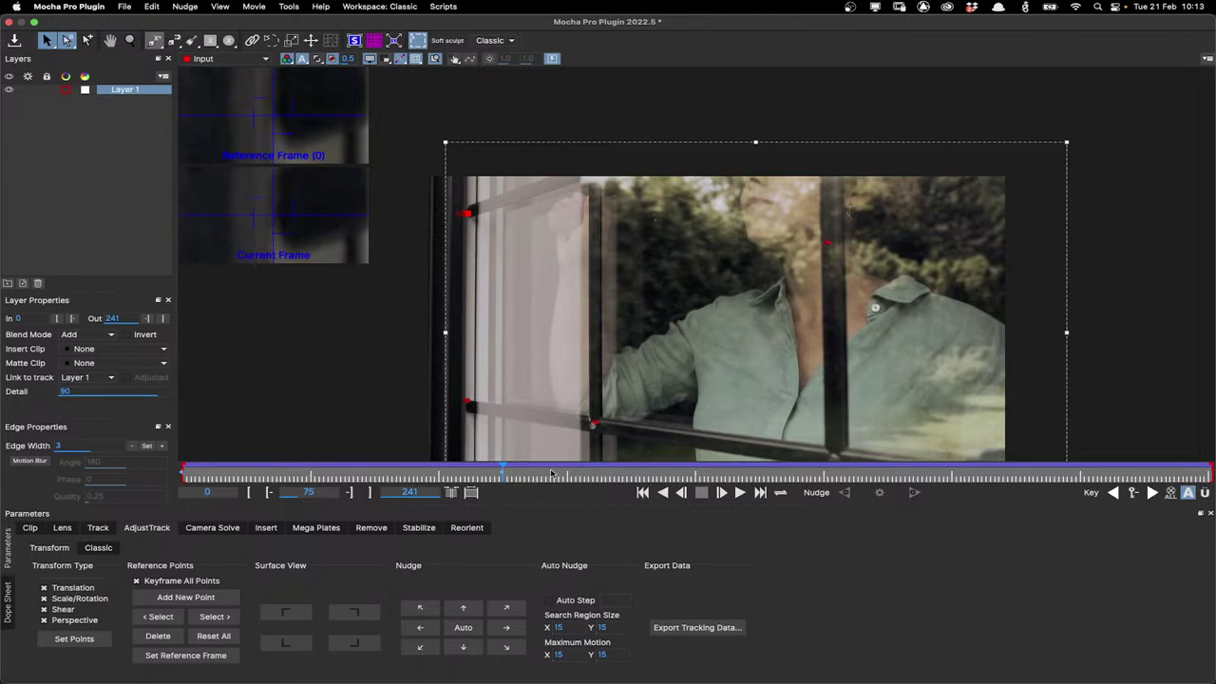
pyautogui.click(462, 627)
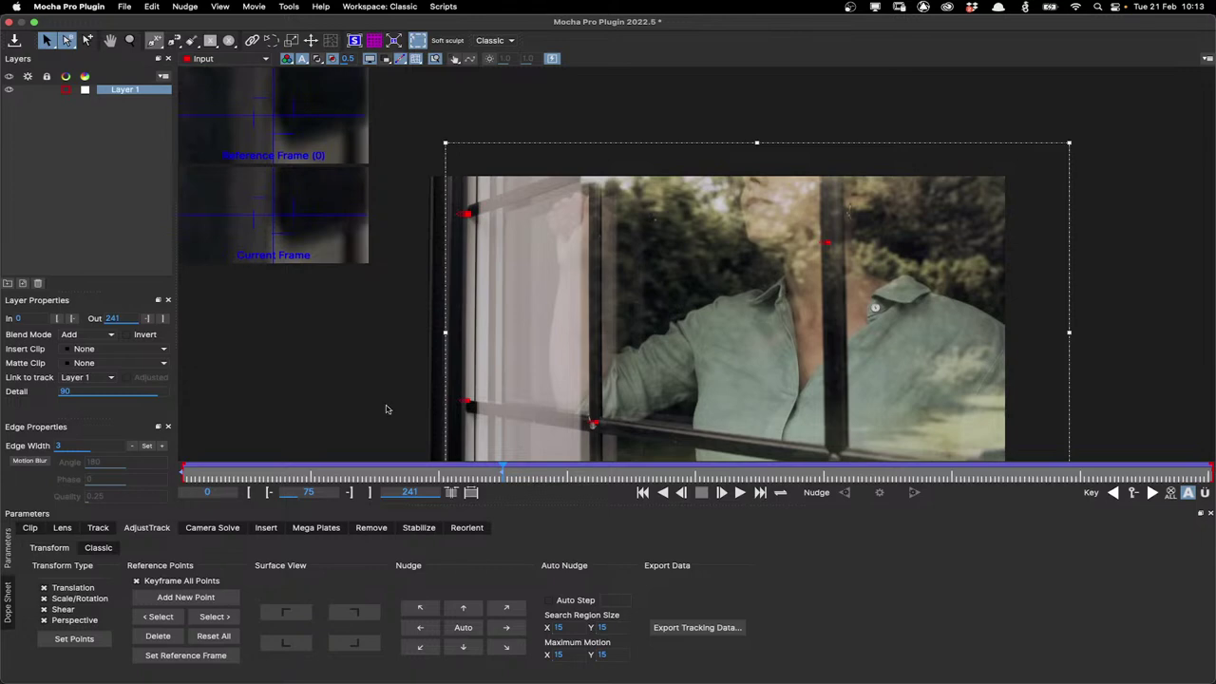
# Check the track back to frame 57, return to the keyframe at 75, and auto-nudge the right vertical bar's reference point
pyautogui.click(486, 469)
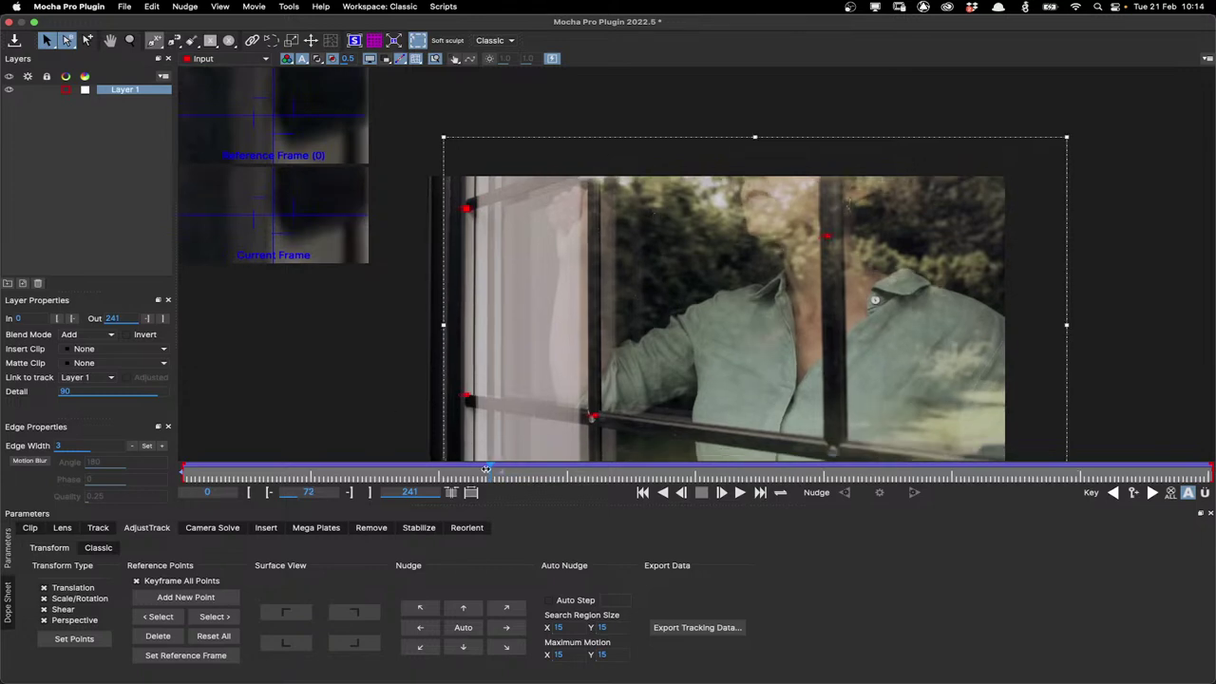
pyautogui.moveTo(486, 469); pyautogui.dragTo(423, 474)
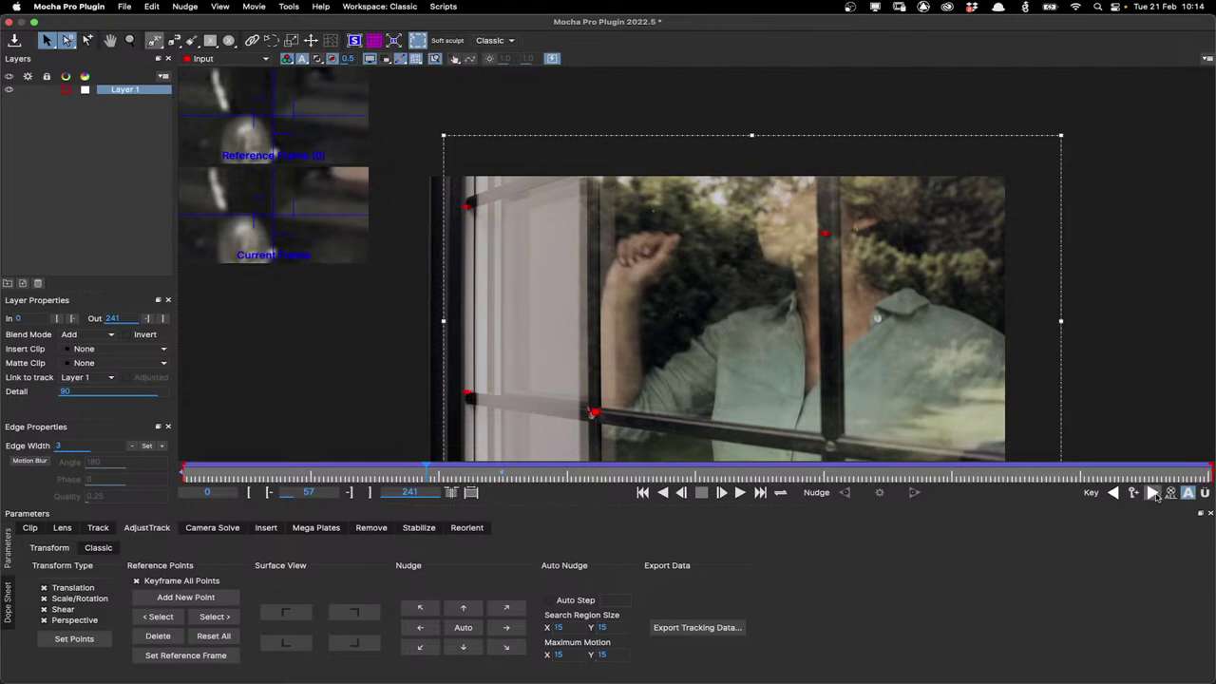
pyautogui.click(1153, 493)
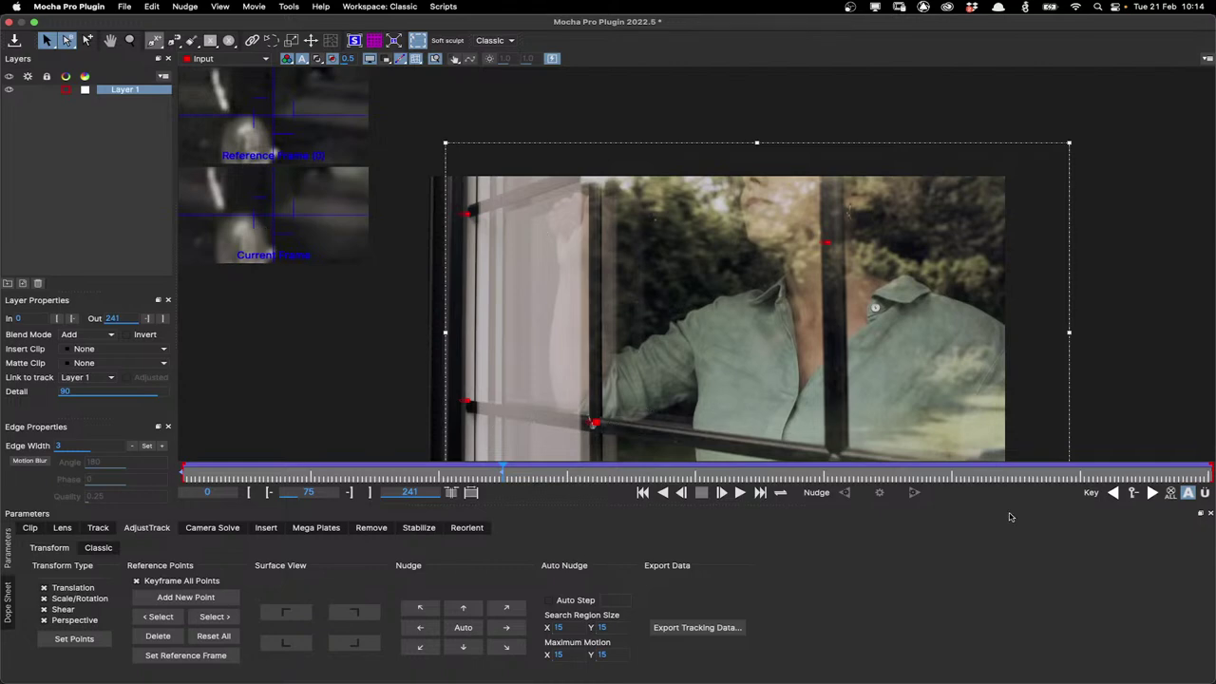
pyautogui.click(219, 618)
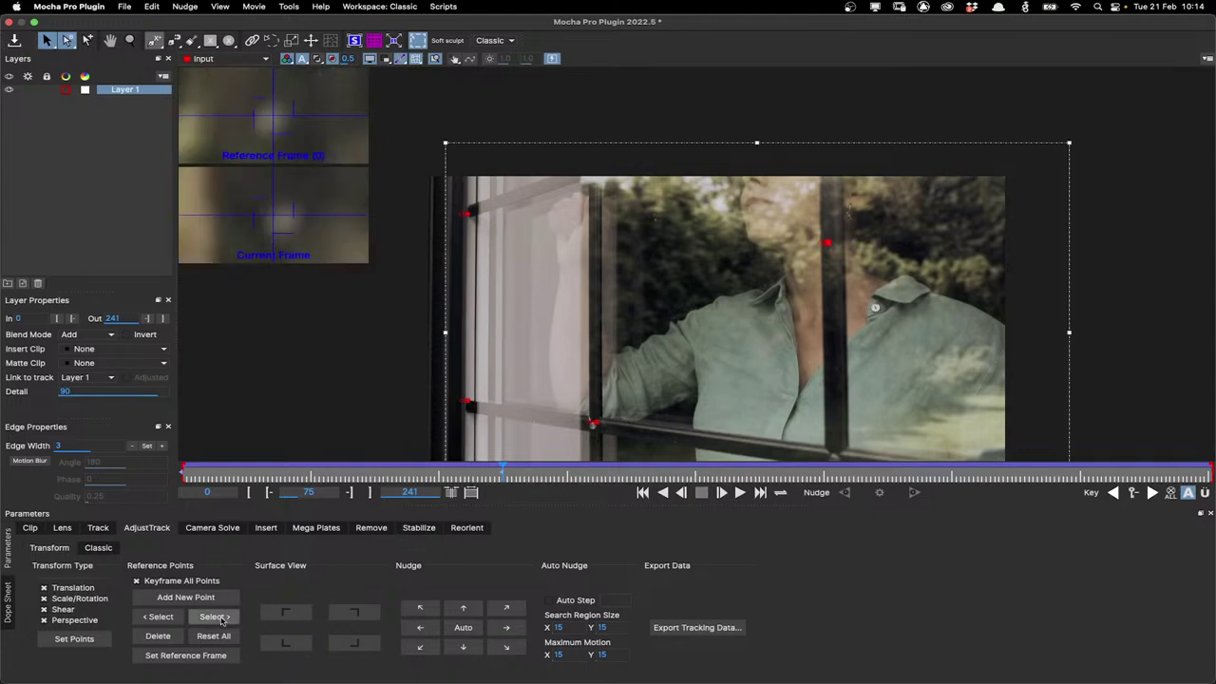
pyautogui.click(461, 625)
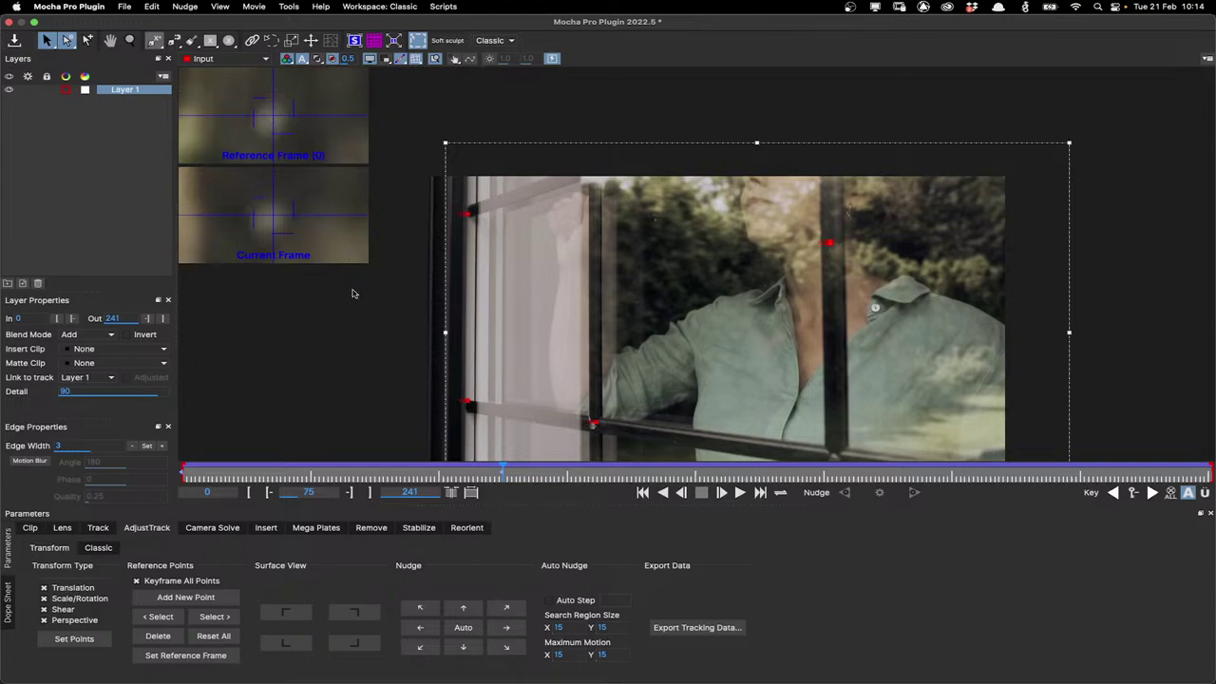
# Go to frame 100 and auto-nudge the four window-frame reference points in turn
pyautogui.click(203, 621)
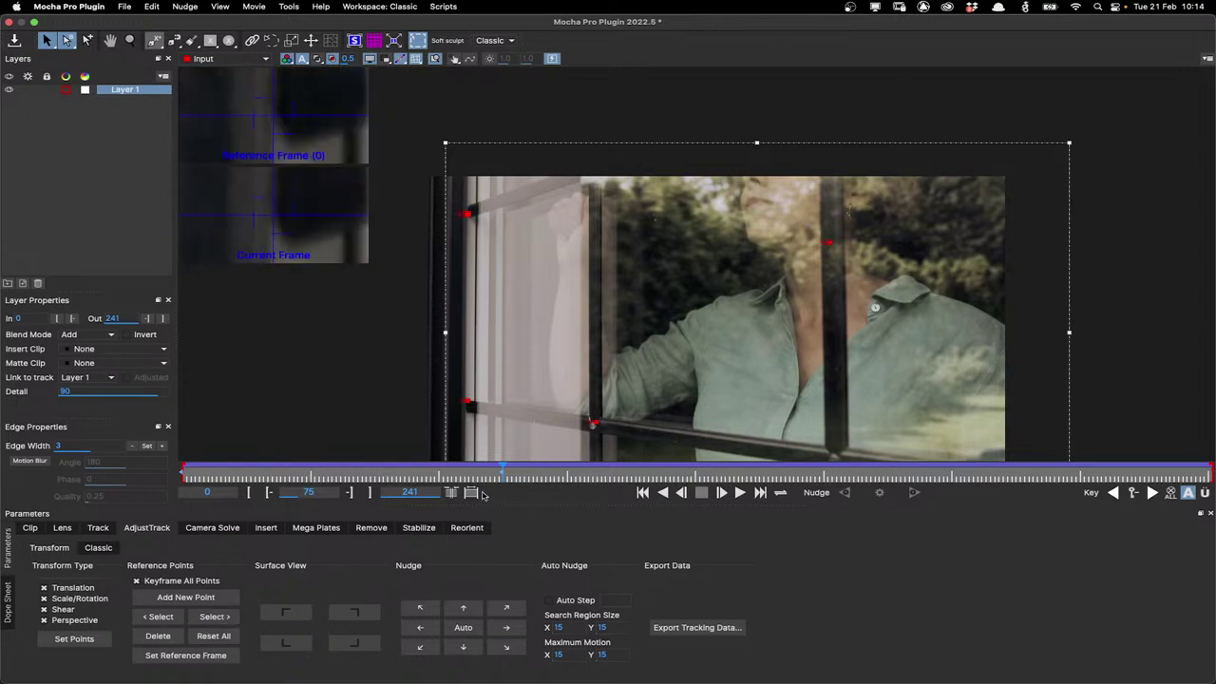
pyautogui.moveTo(501, 470)
pyautogui.mouseDown()
pyautogui.moveTo(640, 472)
pyautogui.moveTo(503, 471)
pyautogui.mouseUp()
pyautogui.moveTo(503, 470); pyautogui.dragTo(608, 492)
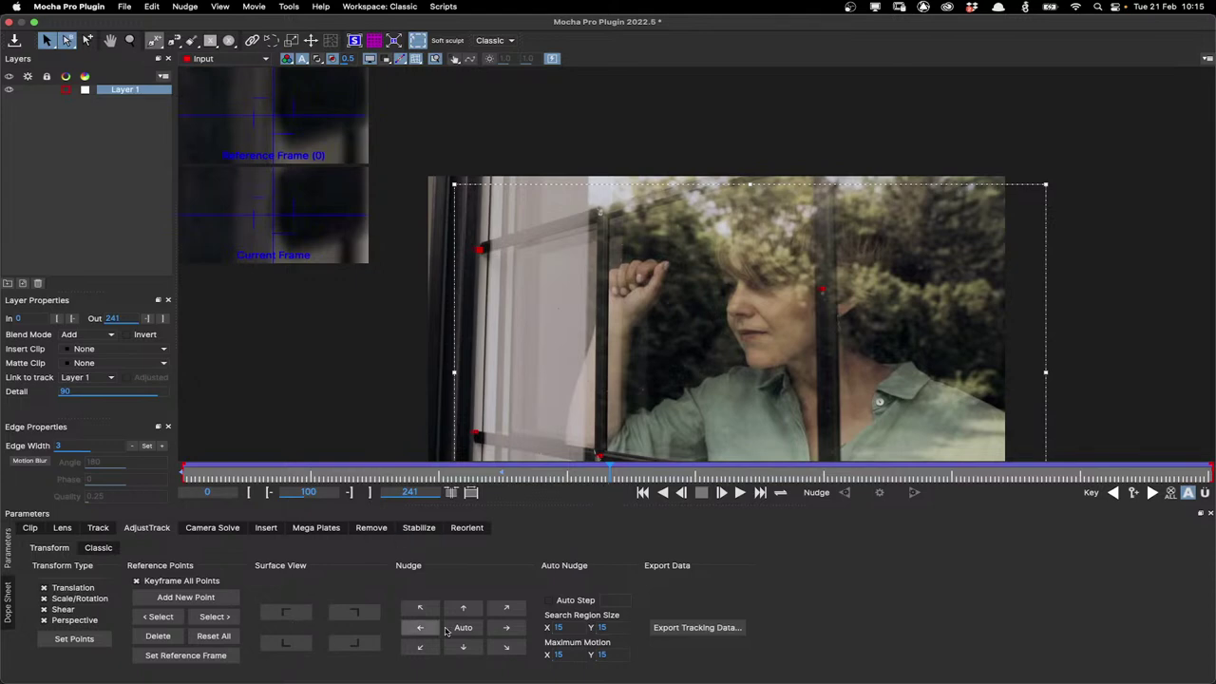
pyautogui.click(213, 617)
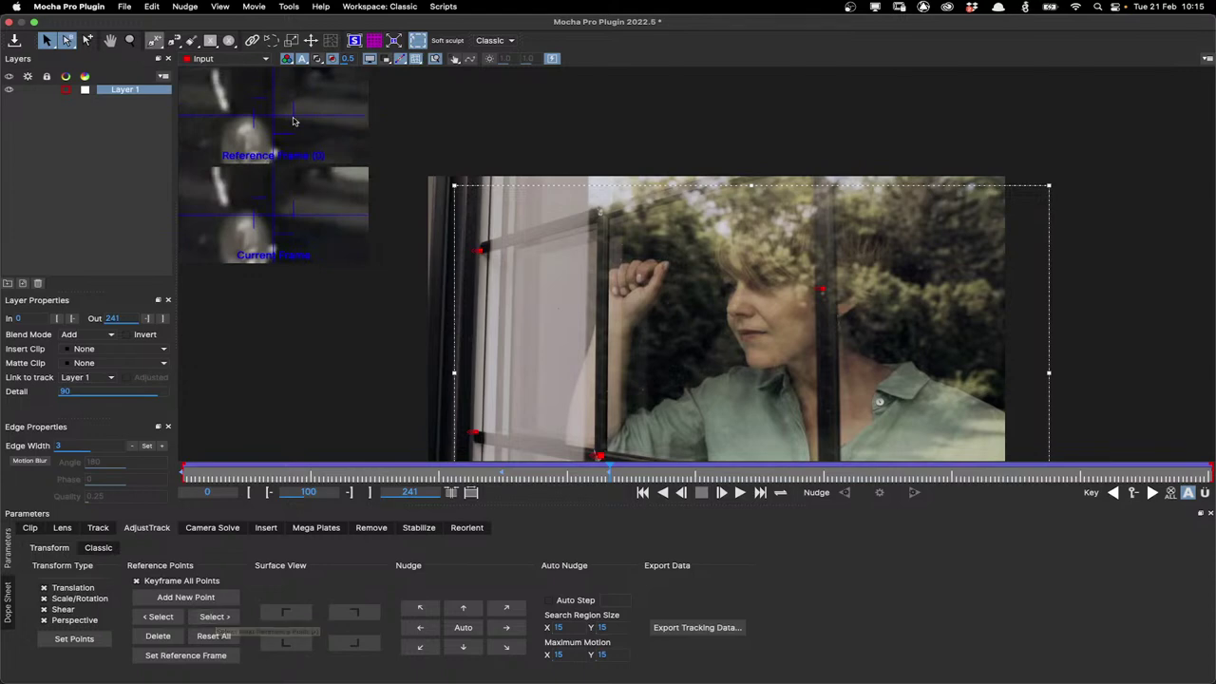
pyautogui.click(464, 629)
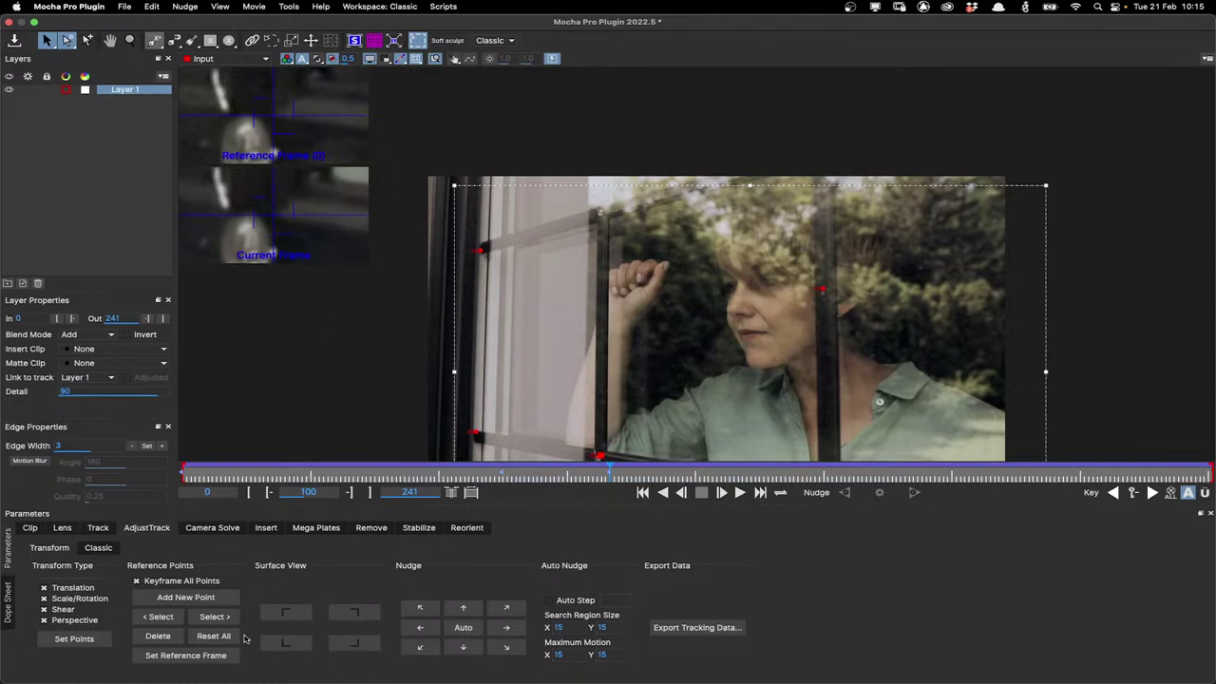
pyautogui.click(218, 618)
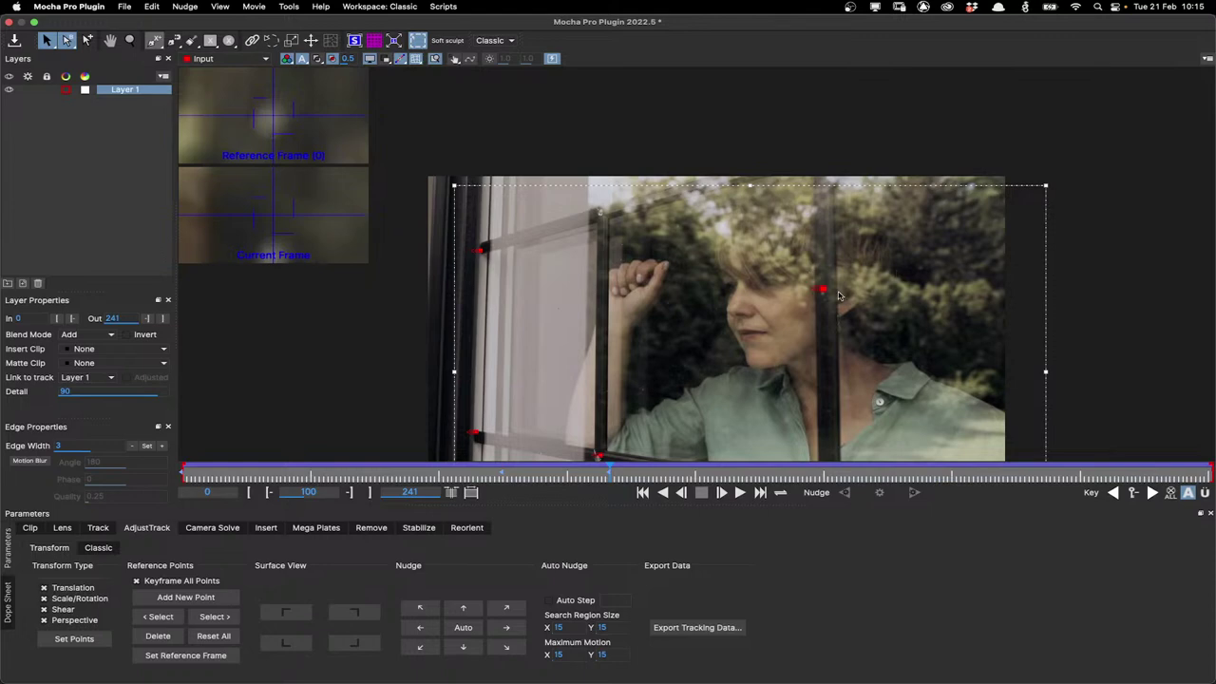
pyautogui.click(464, 628)
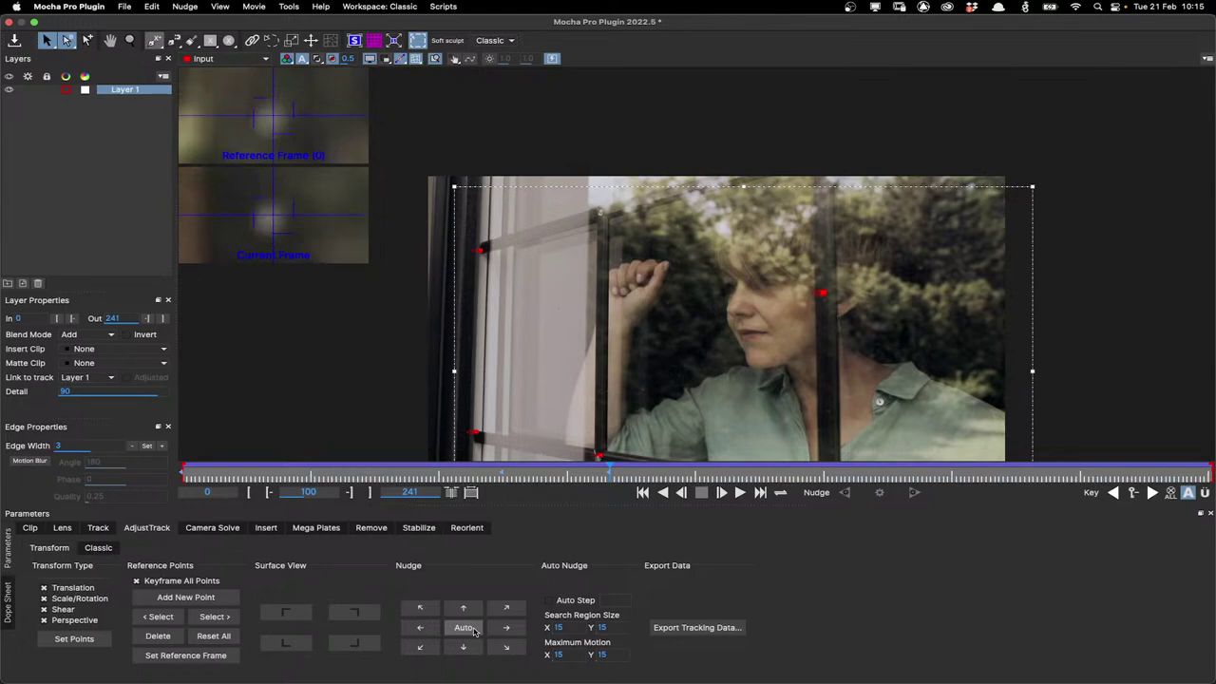
pyautogui.click(224, 617)
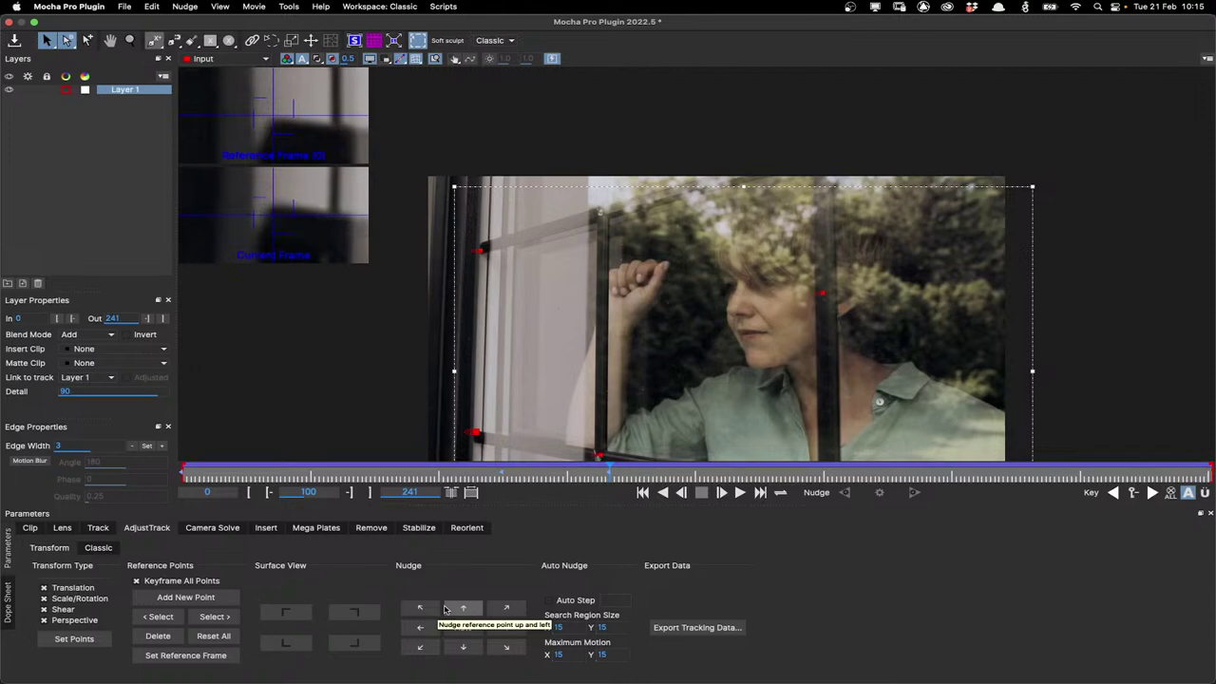
pyautogui.moveTo(608, 471)
pyautogui.mouseDown()
pyautogui.moveTo(647, 473)
pyautogui.moveTo(608, 472)
pyautogui.mouseUp()
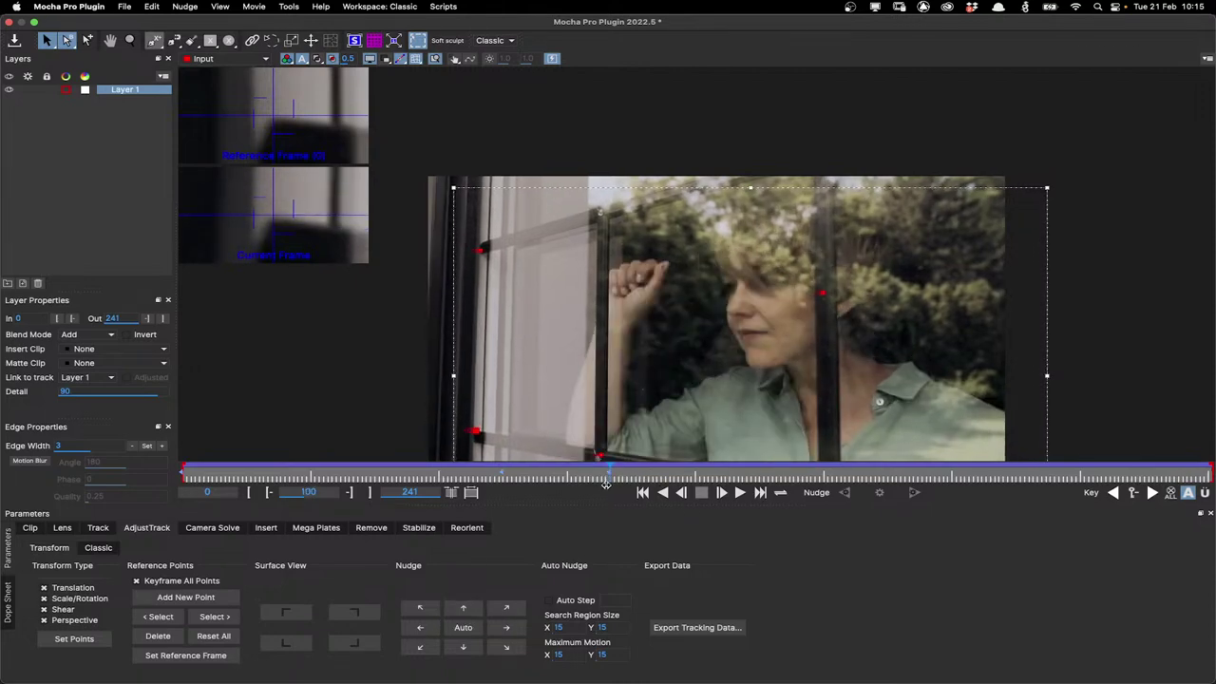
# Go to frame 197 and auto-nudge each reference point, from the upper crossbar's left end round to the lower crossbar's left end
pyautogui.click(211, 617)
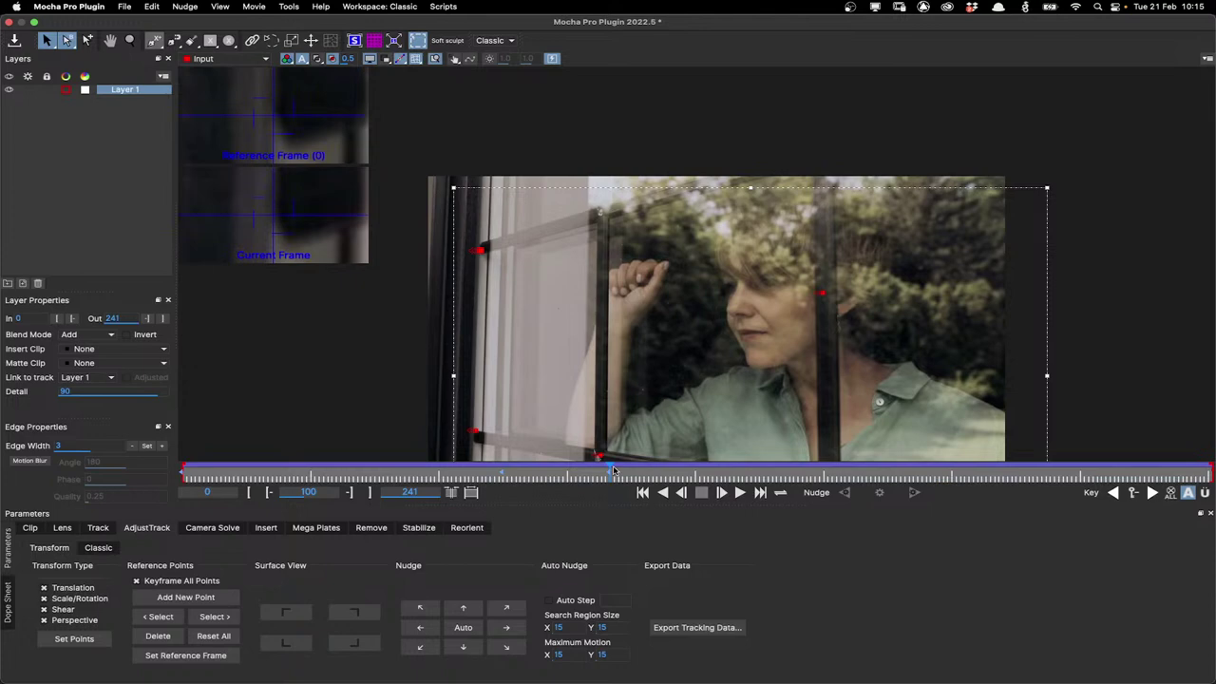
pyautogui.moveTo(608, 470); pyautogui.dragTo(1025, 466)
pyautogui.click(466, 628)
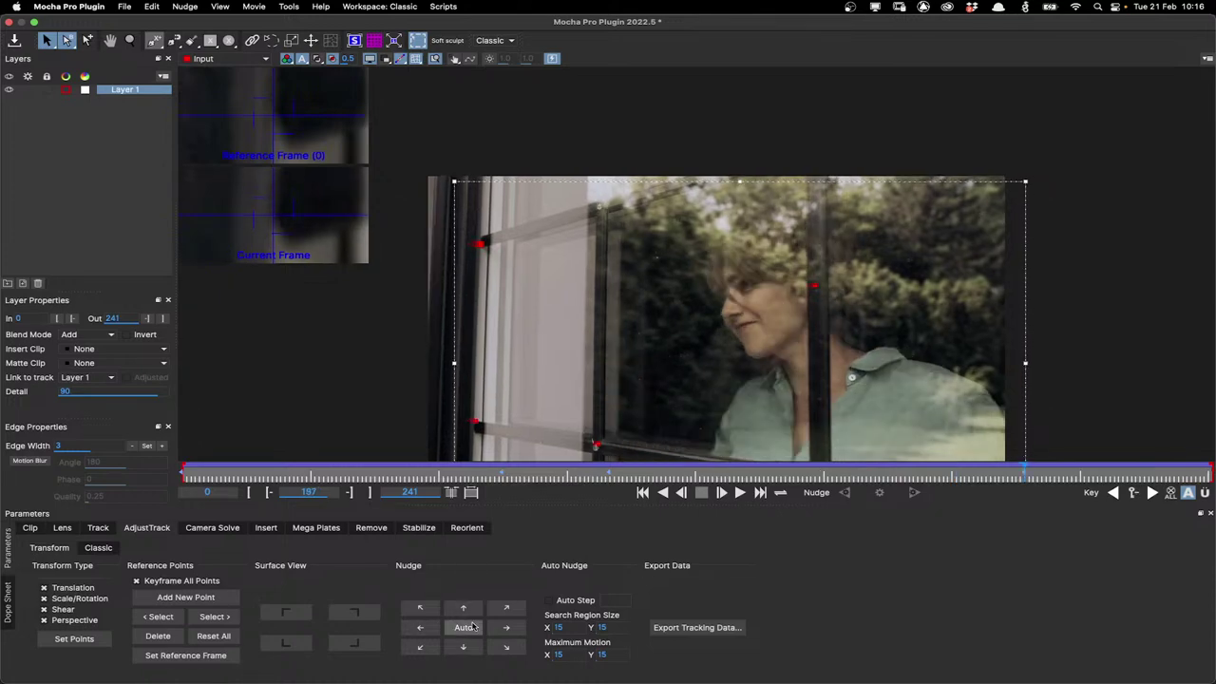
pyautogui.click(215, 617)
pyautogui.click(463, 628)
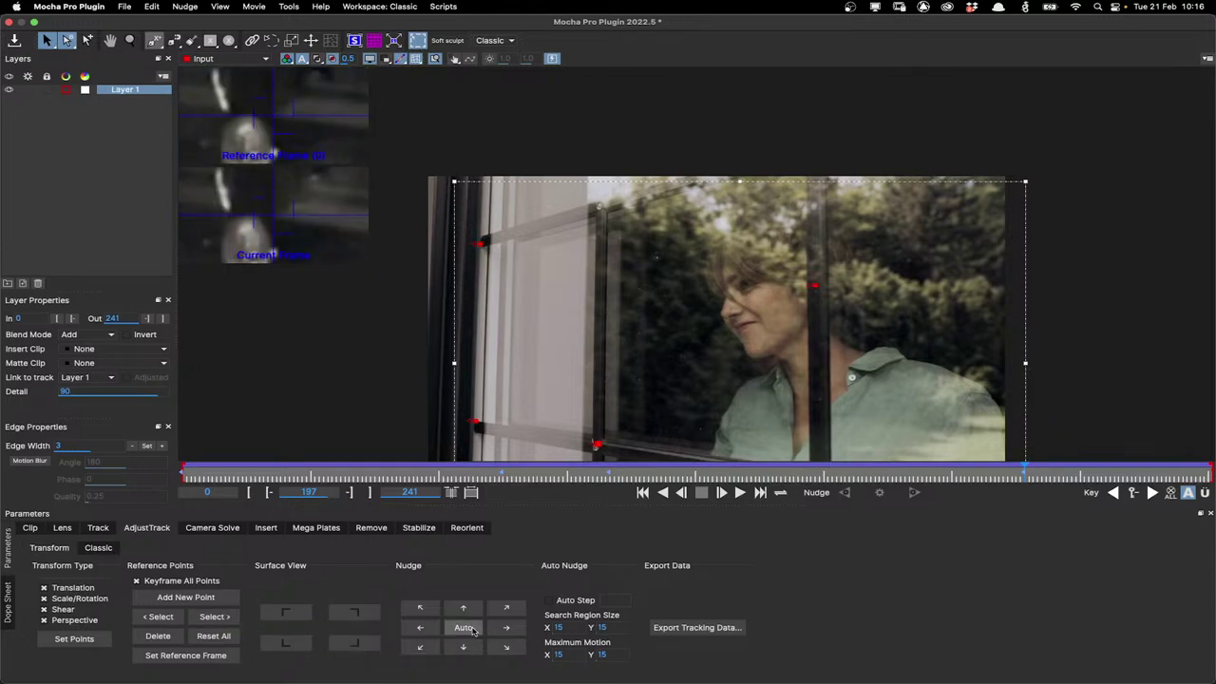
pyautogui.click(215, 616)
pyautogui.click(200, 616)
pyautogui.click(472, 626)
pyautogui.click(403, 623)
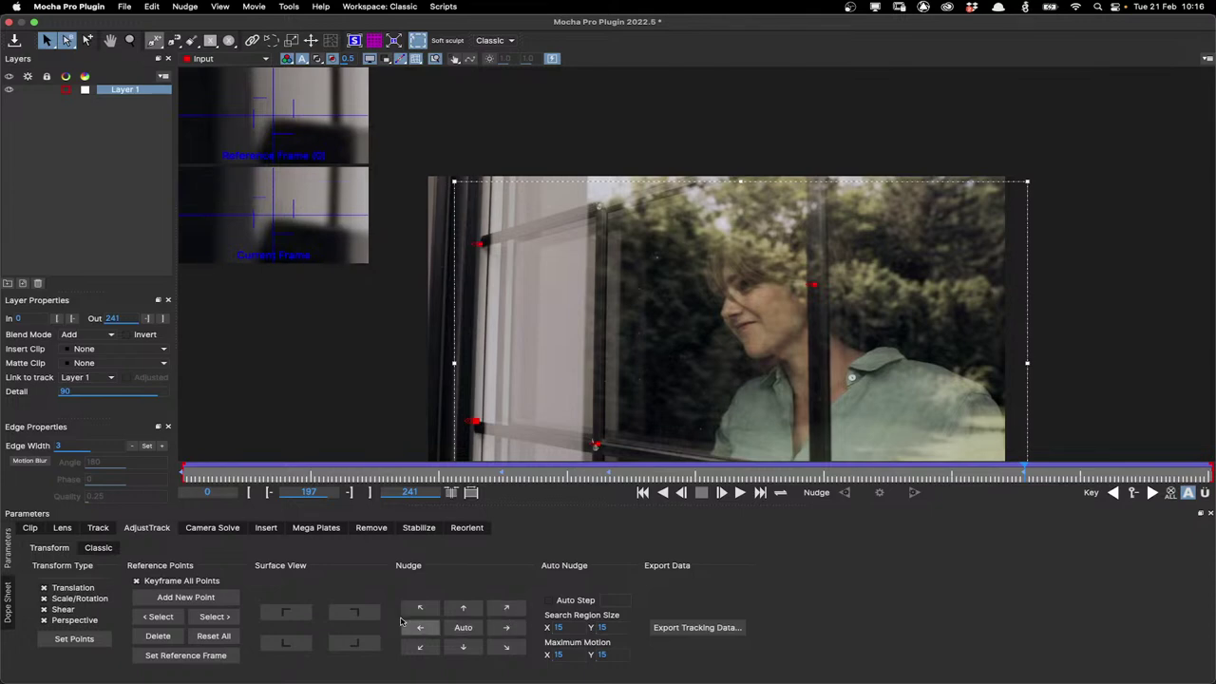
# Cycle through the reference points at frame 231, auto-nudging each into line with its reference view
pyautogui.click(220, 618)
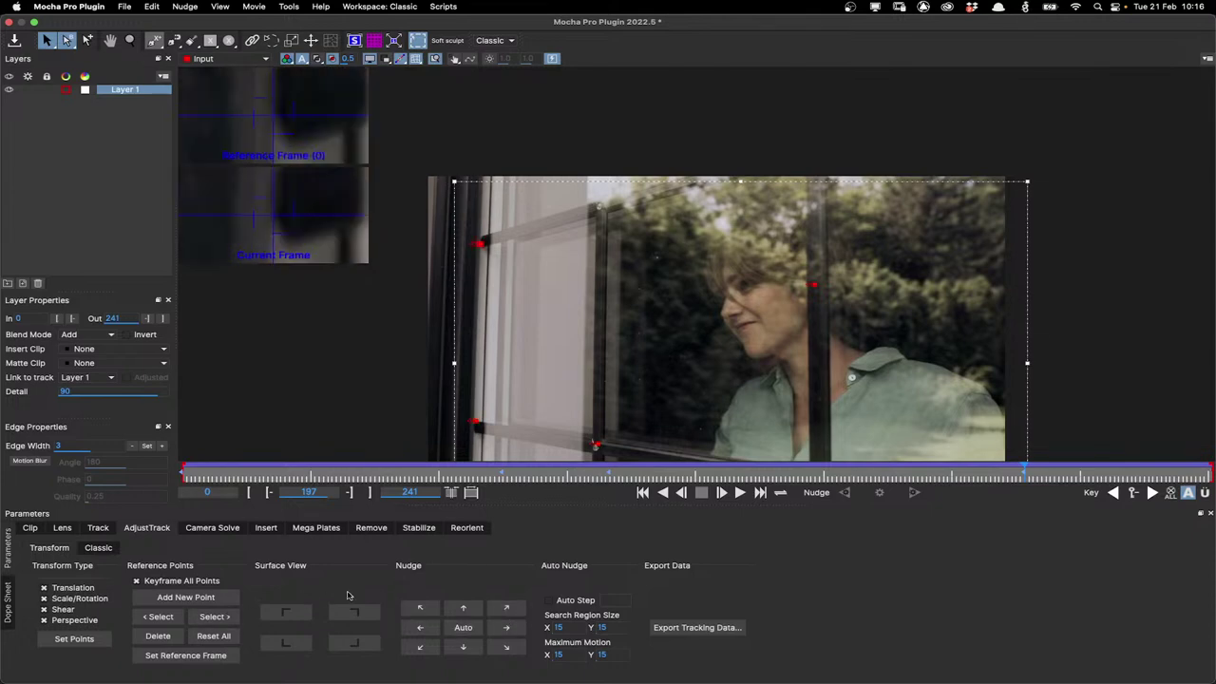
pyautogui.moveTo(1024, 468); pyautogui.dragTo(1168, 463)
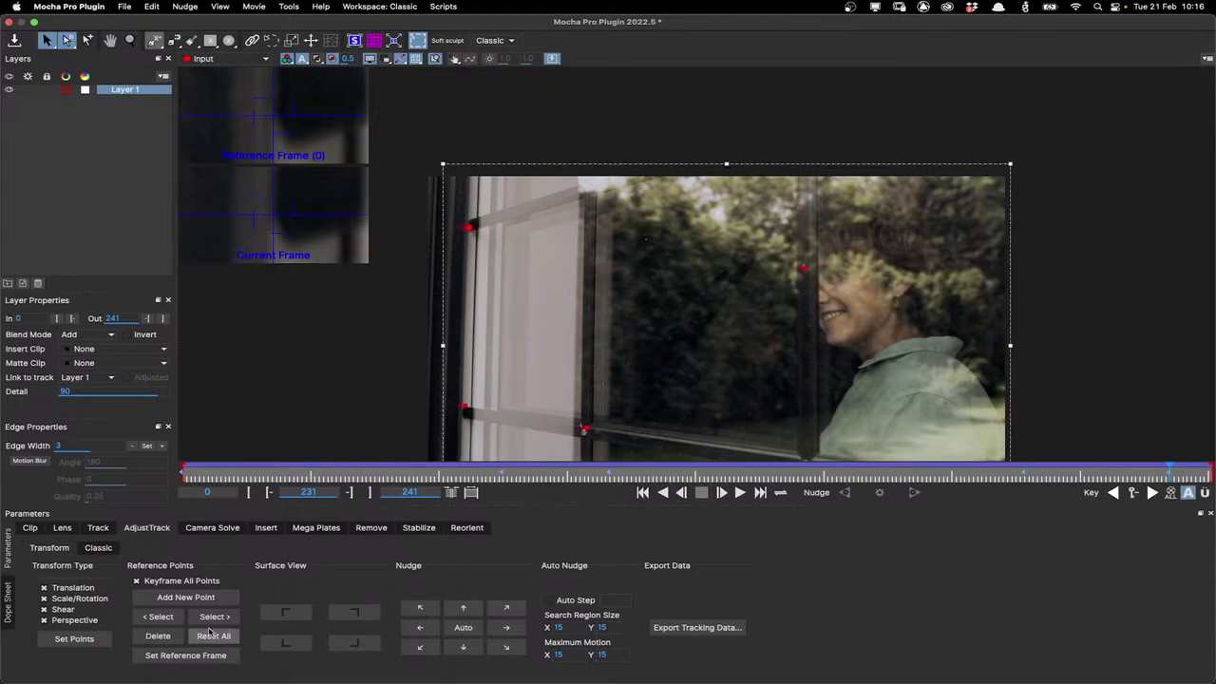
pyautogui.click(211, 634)
pyautogui.click(207, 617)
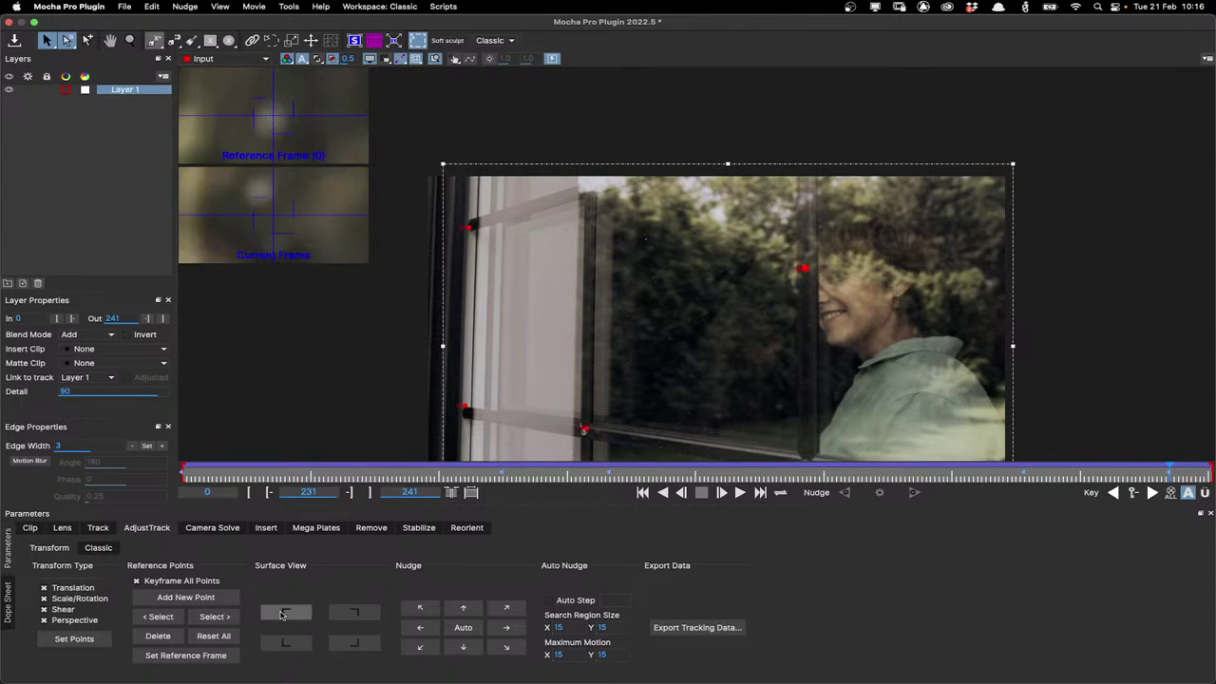
pyautogui.click(282, 615)
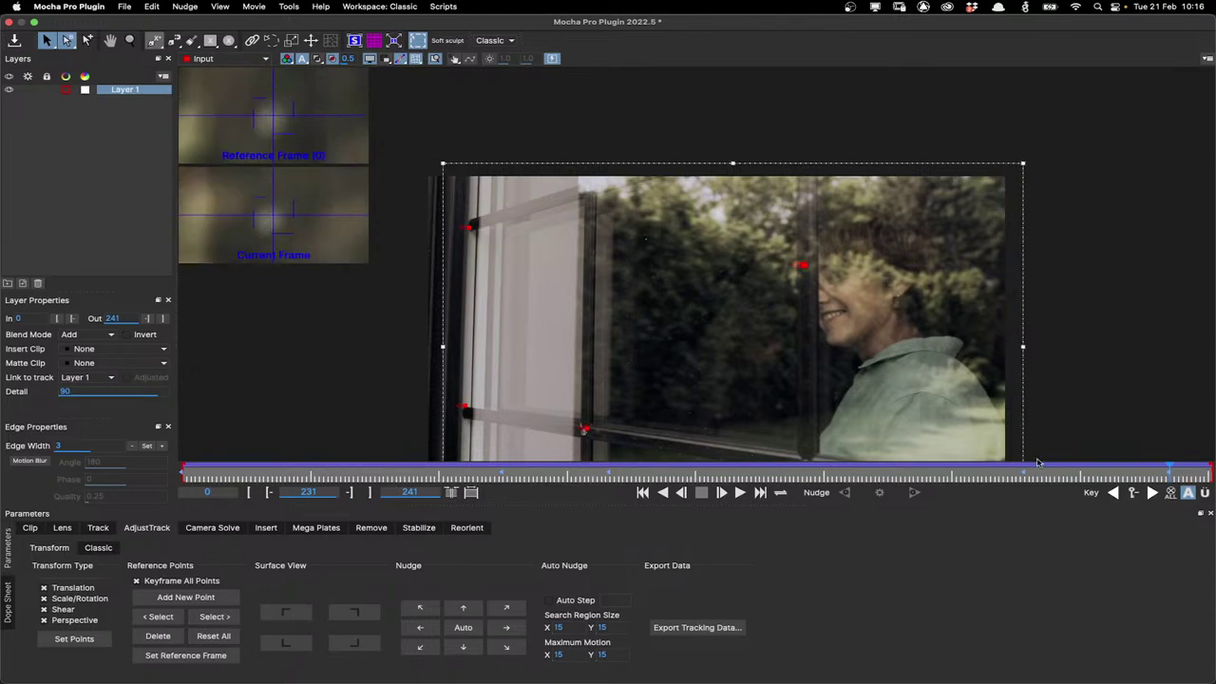
pyautogui.click(235, 620)
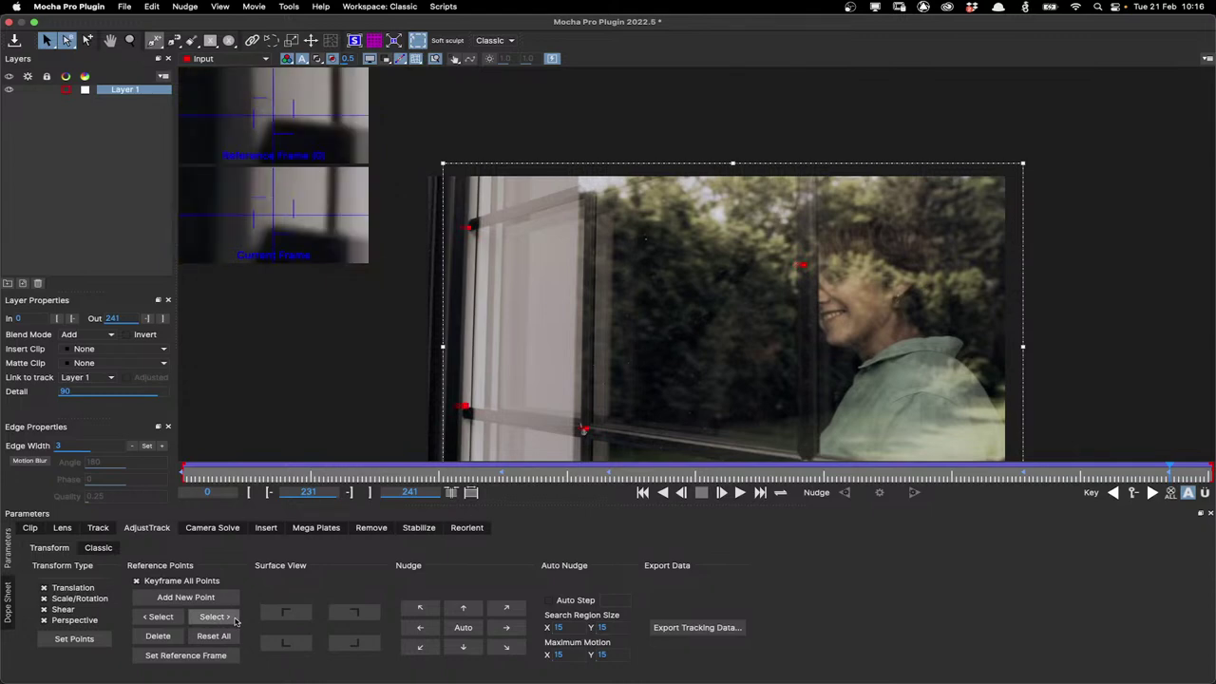
pyautogui.click(235, 620)
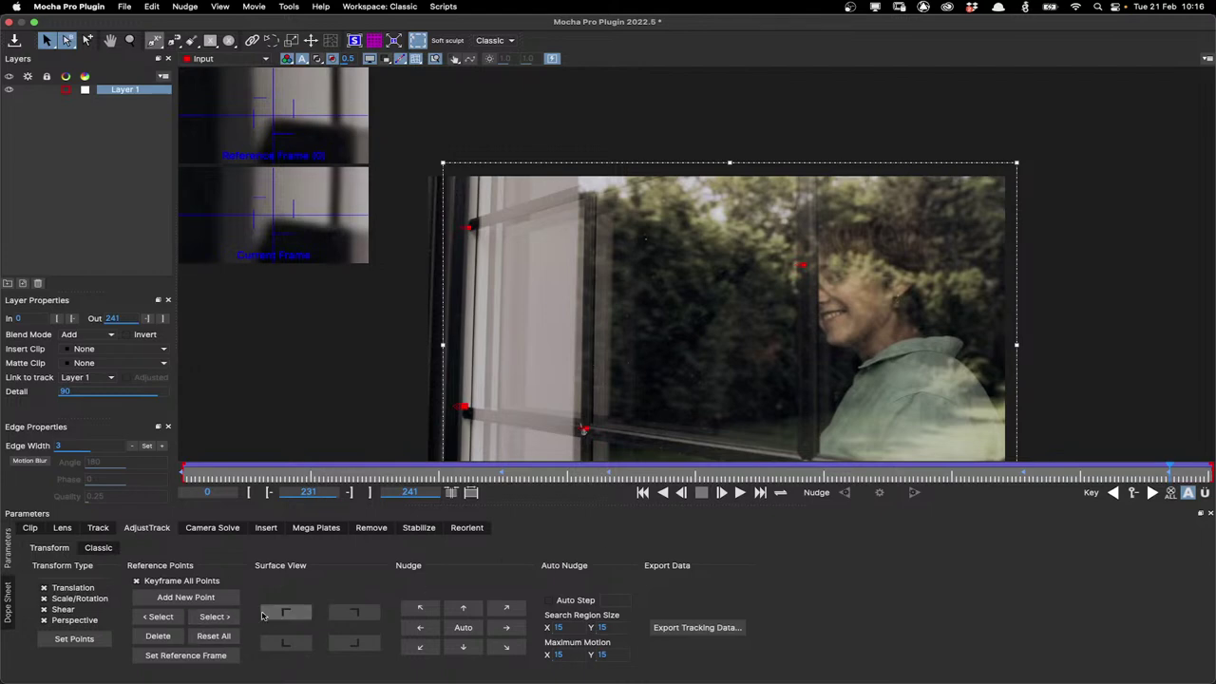
pyautogui.click(263, 616)
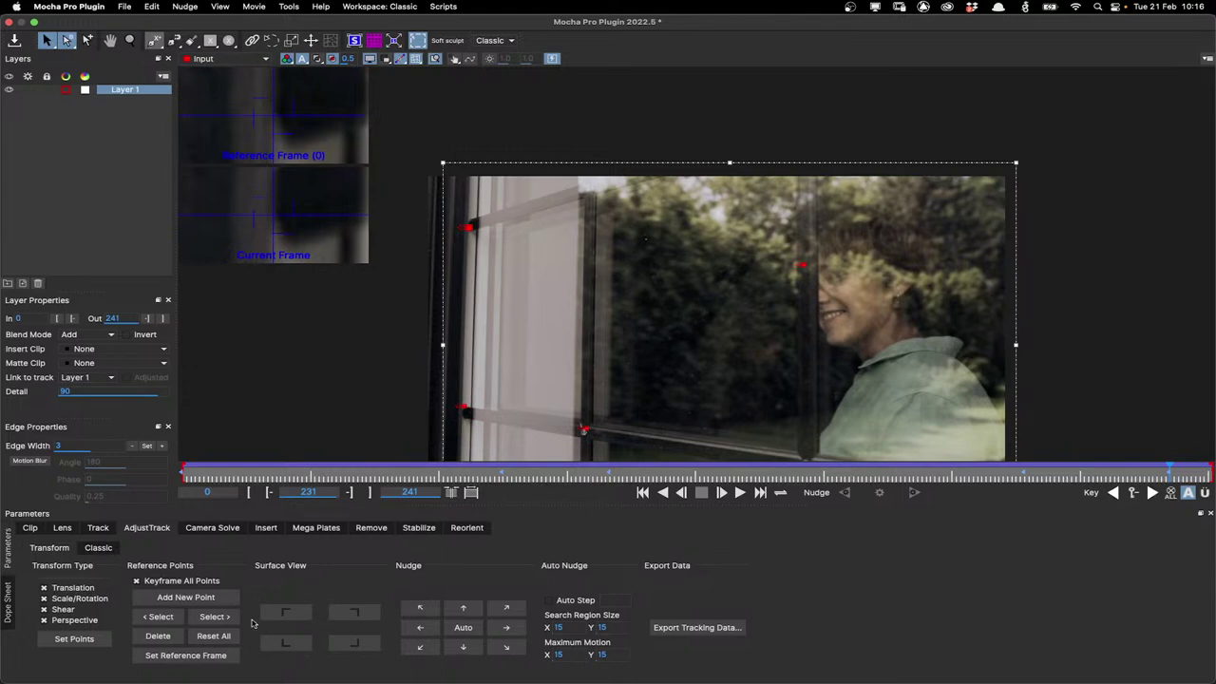
# Turn off Keyframe All Points and auto-nudge only the right vertical bar's reference point at frame 54
pyautogui.moveTo(1168, 471); pyautogui.dragTo(781, 475)
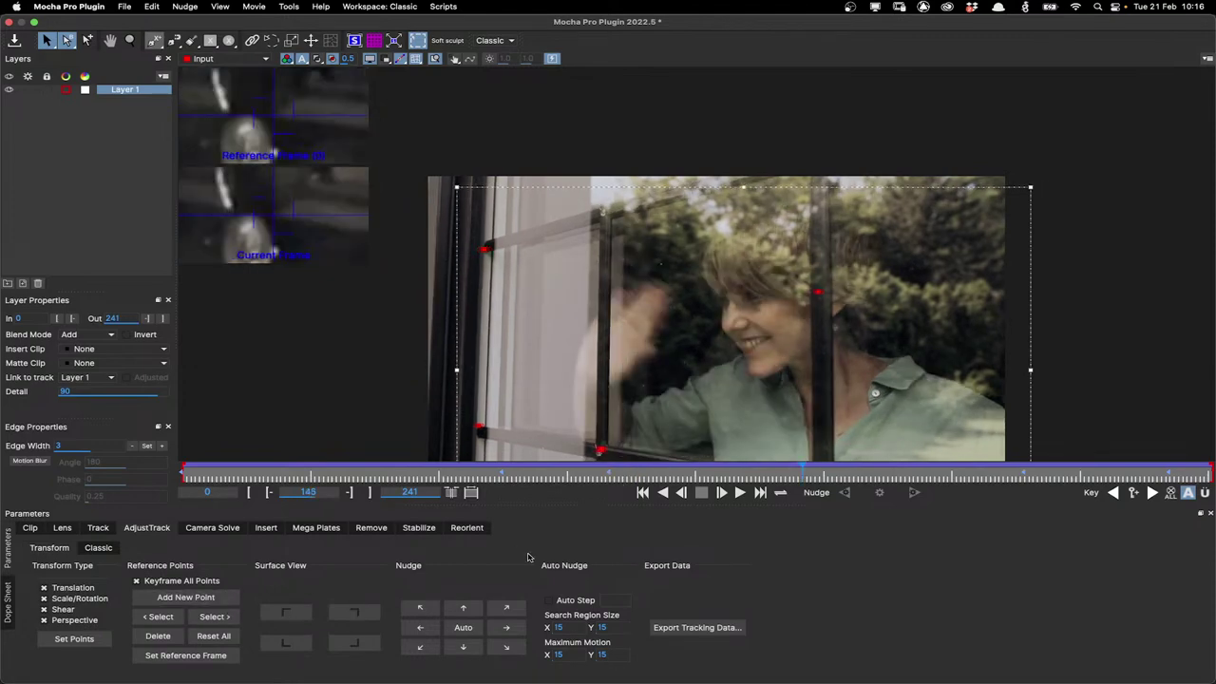
pyautogui.click(233, 616)
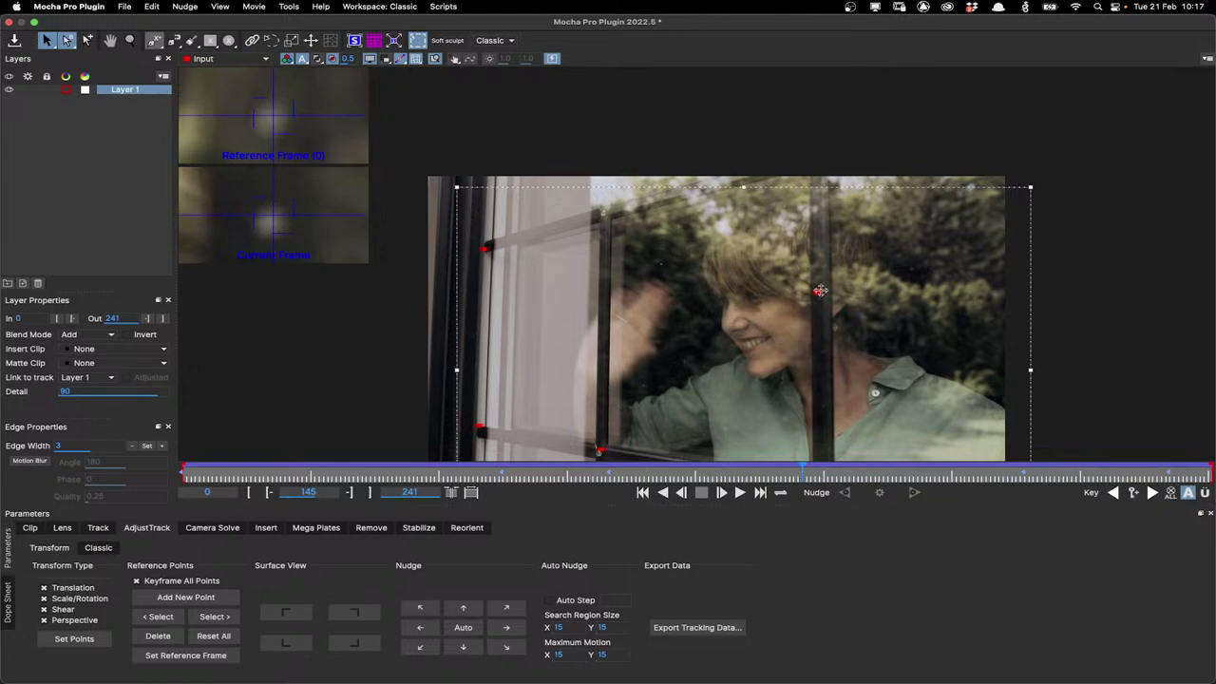
pyautogui.moveTo(803, 470); pyautogui.dragTo(408, 477)
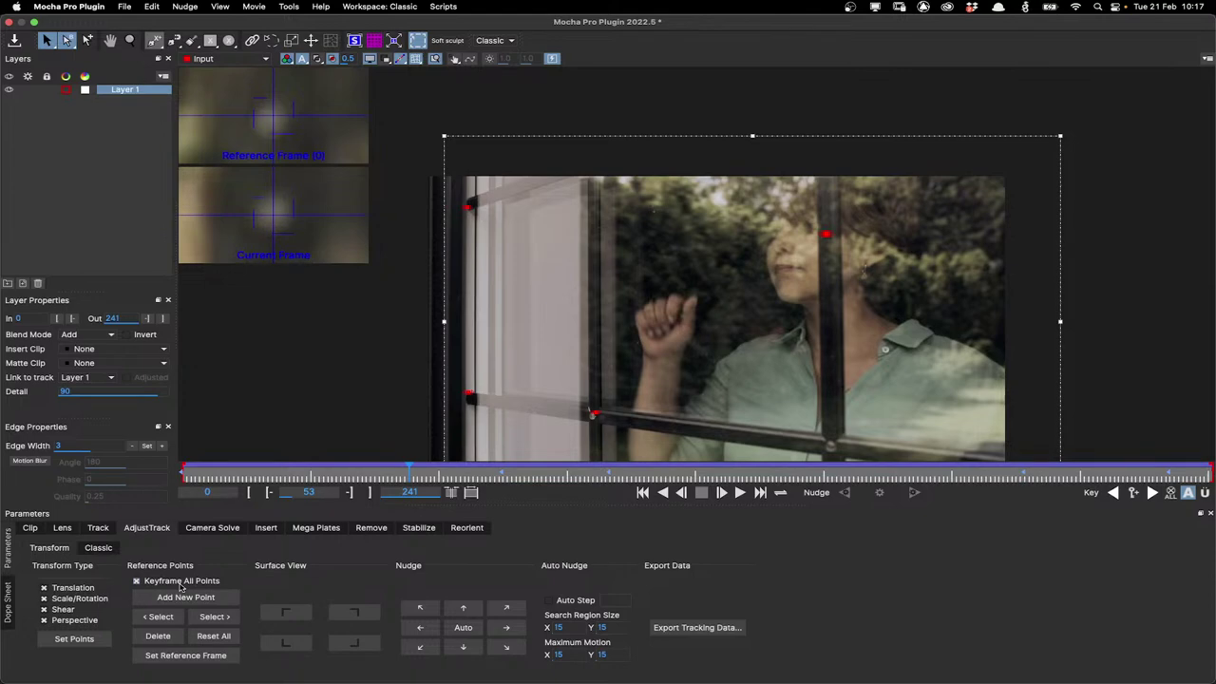
pyautogui.click(179, 586)
pyautogui.moveTo(408, 475)
pyautogui.mouseDown()
pyautogui.moveTo(369, 471)
pyautogui.moveTo(412, 472)
pyautogui.mouseUp()
pyautogui.click(462, 627)
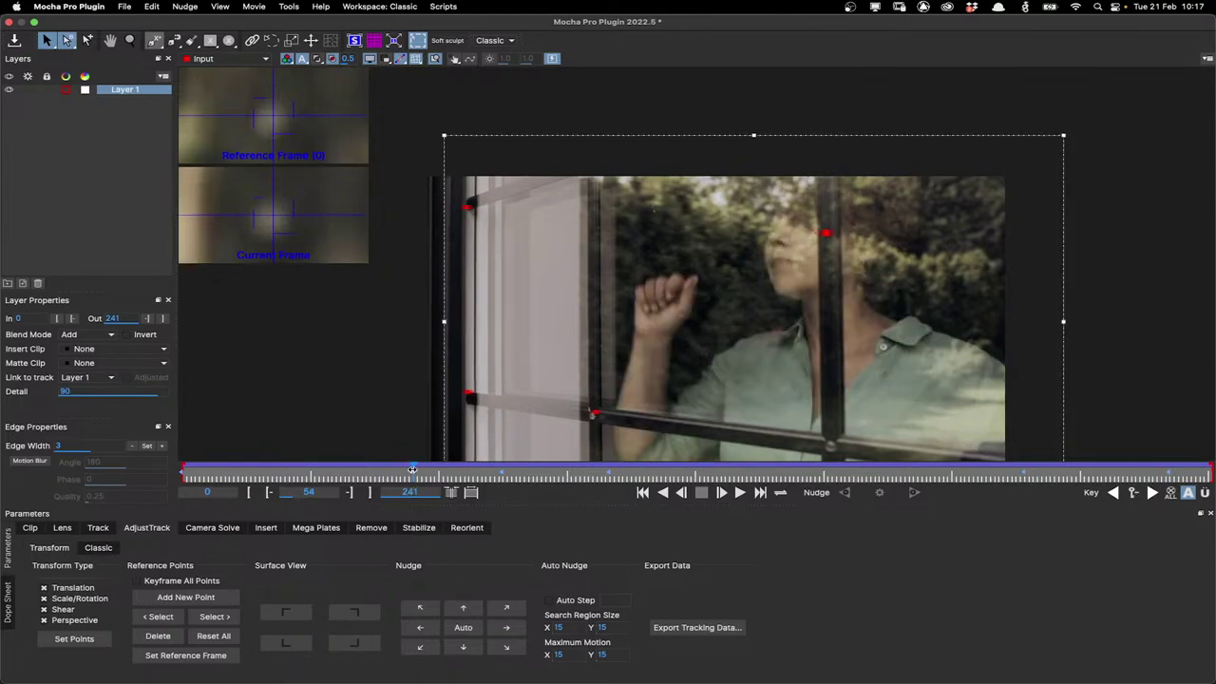
# Check the right vertical bar's reference point across the whole clip and nudge it at frame 7
pyautogui.moveTo(412, 471); pyautogui.dragTo(520, 471)
pyautogui.press('Right')
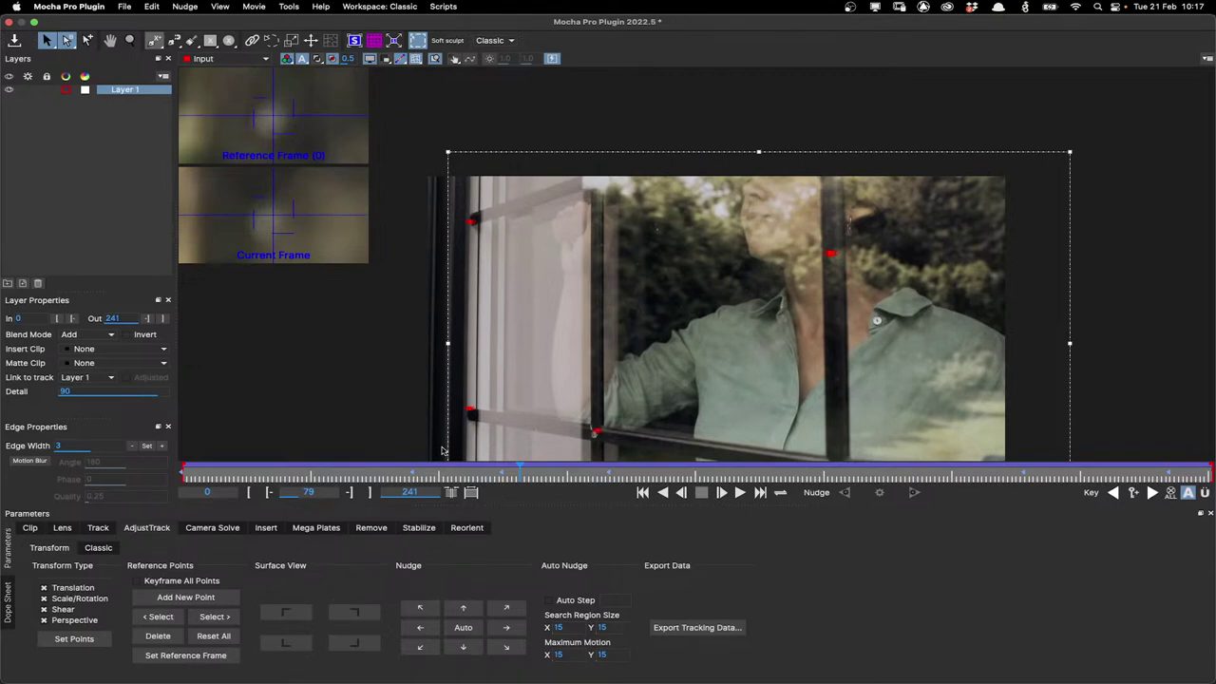
pyautogui.hotkey('shift', 'b')
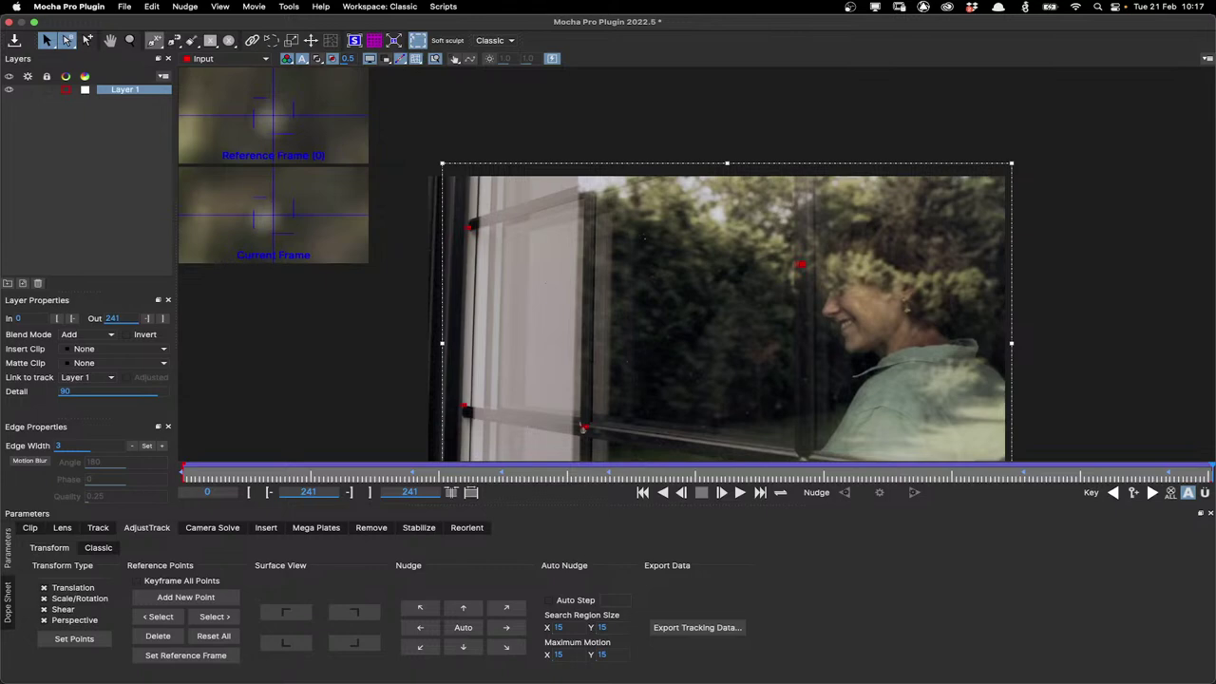
pyautogui.hotkey('shift', 'z')
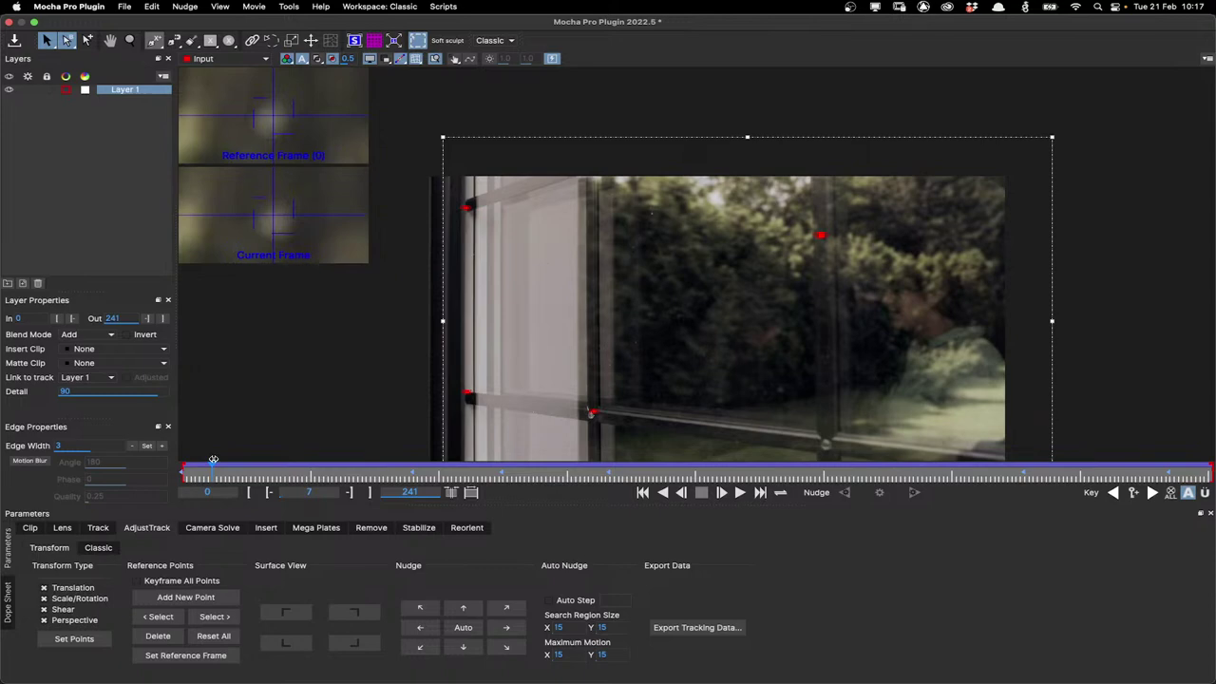
pyautogui.press('b')
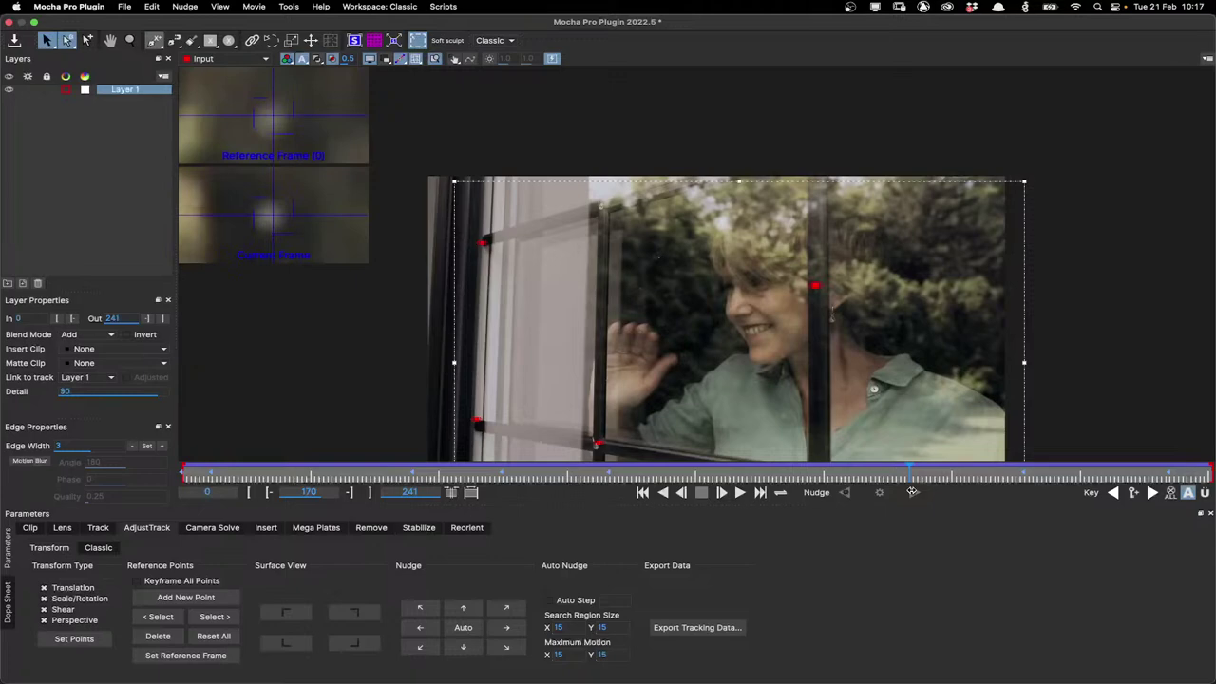
# Set the layer's insert clip to Grid32x32 as a test pattern for the track
pyautogui.scroll(2, 646, 247)
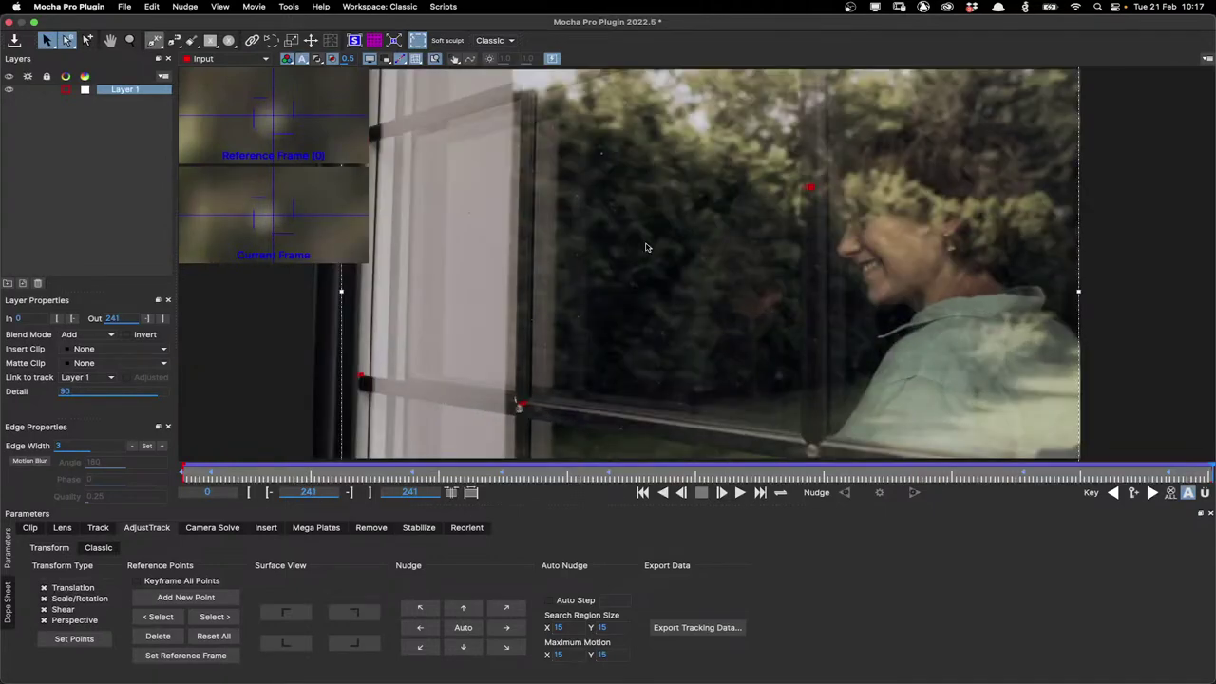
pyautogui.click(75, 351)
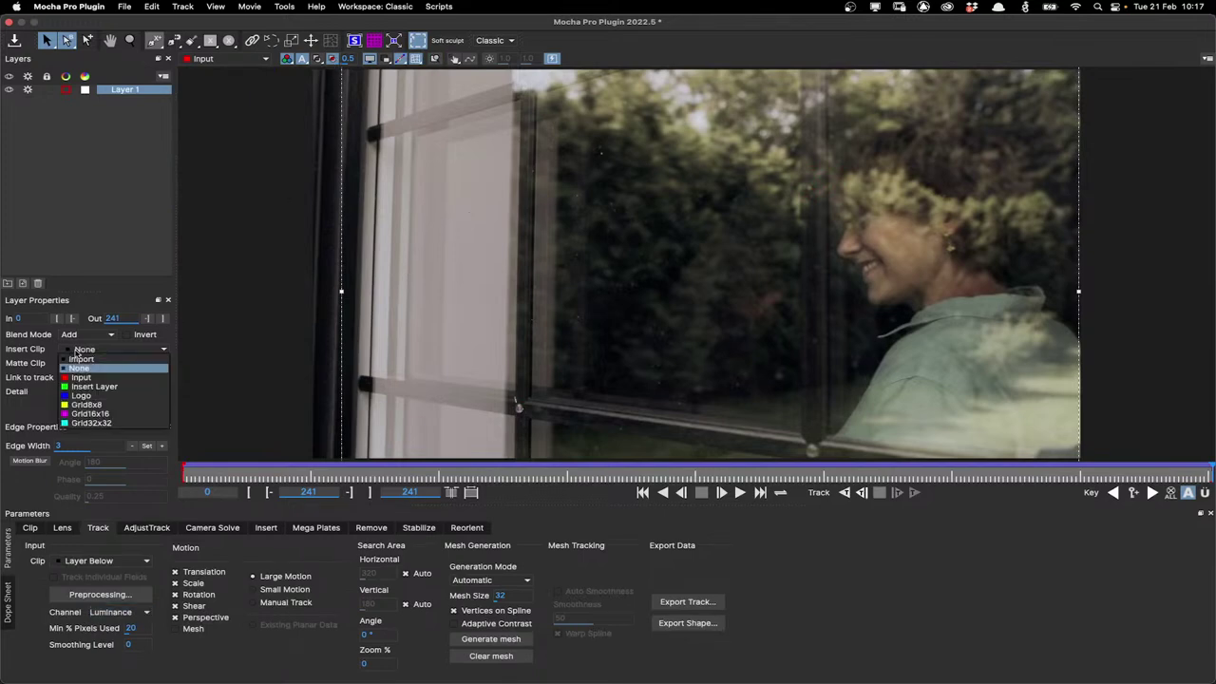
pyautogui.click(88, 423)
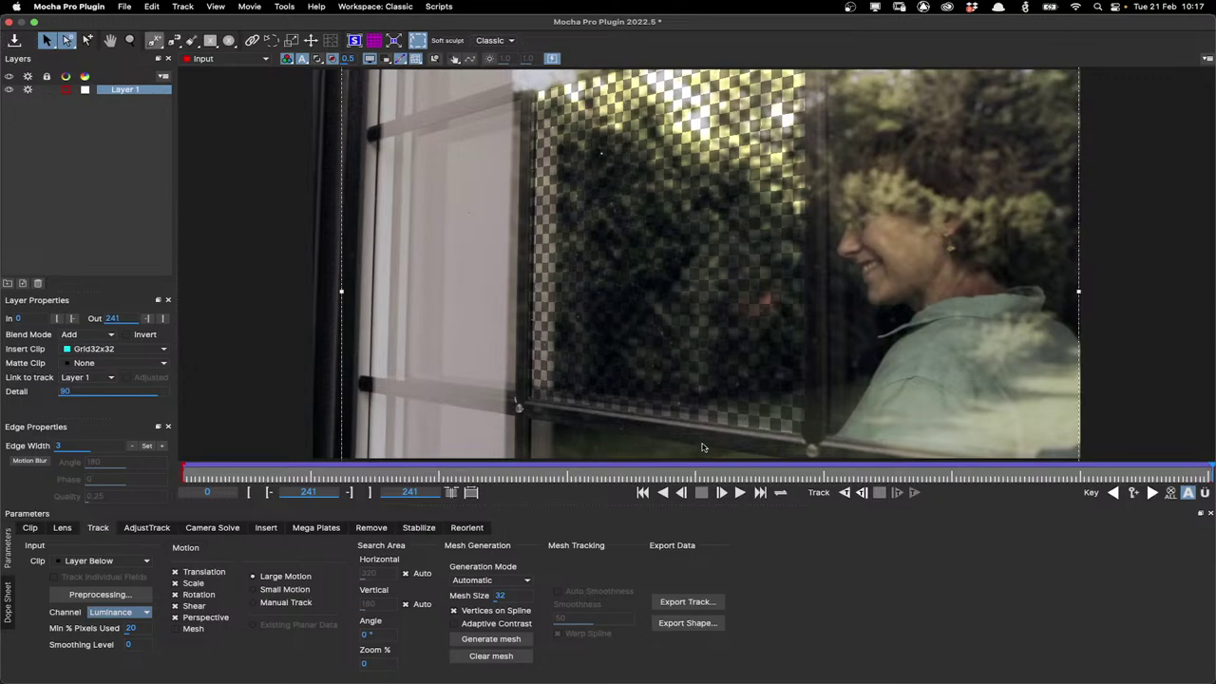
# Play and scrub through the clip to check how the inserted grid sticks to the window, and return to frame 0
pyautogui.click(739, 493)
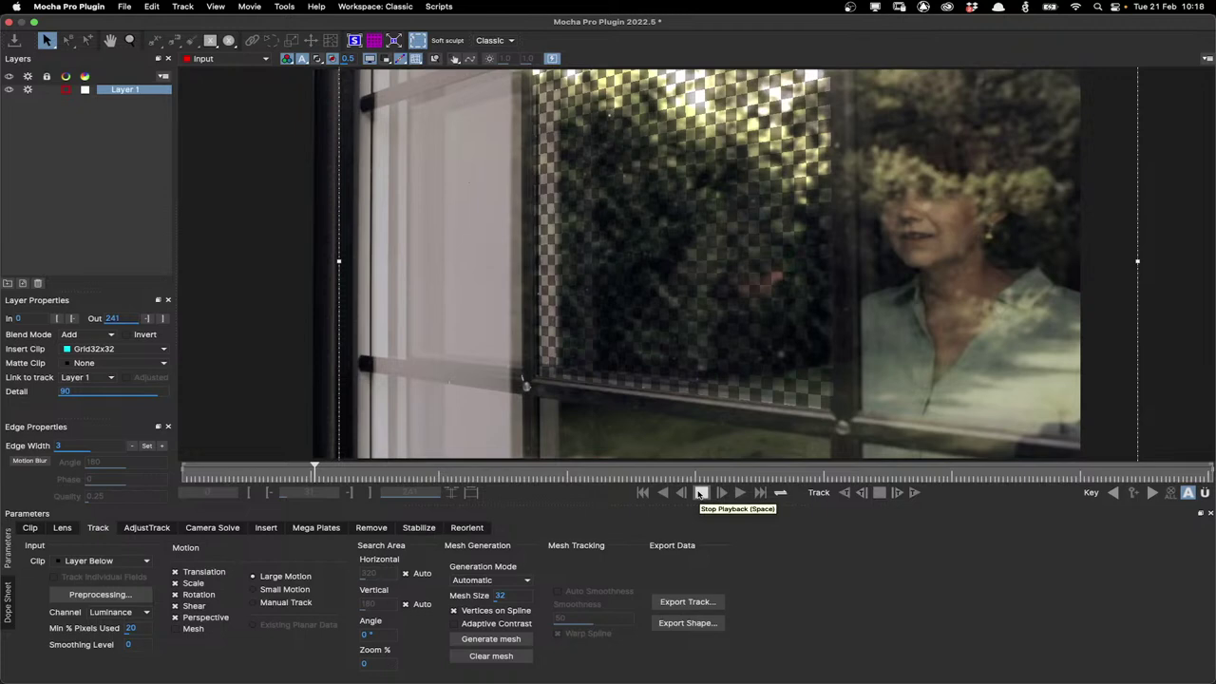
pyautogui.click(700, 493)
pyautogui.scroll(-2, 784, 279)
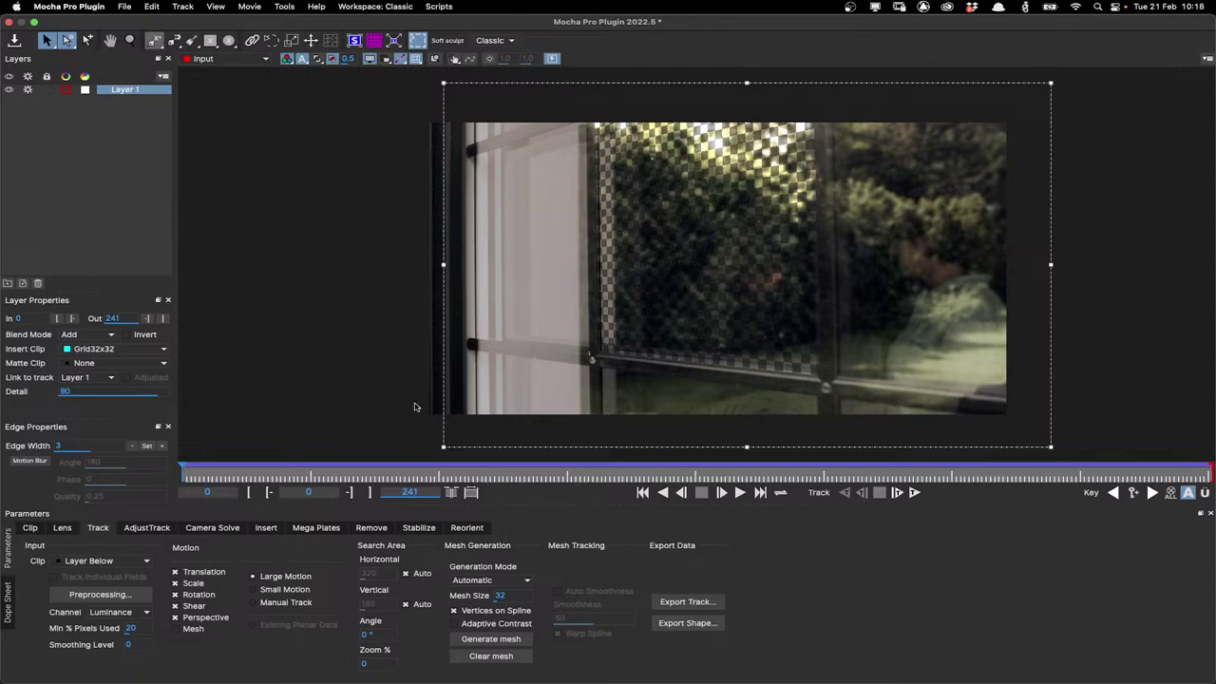
pyautogui.moveTo(262, 465); pyautogui.dragTo(621, 441)
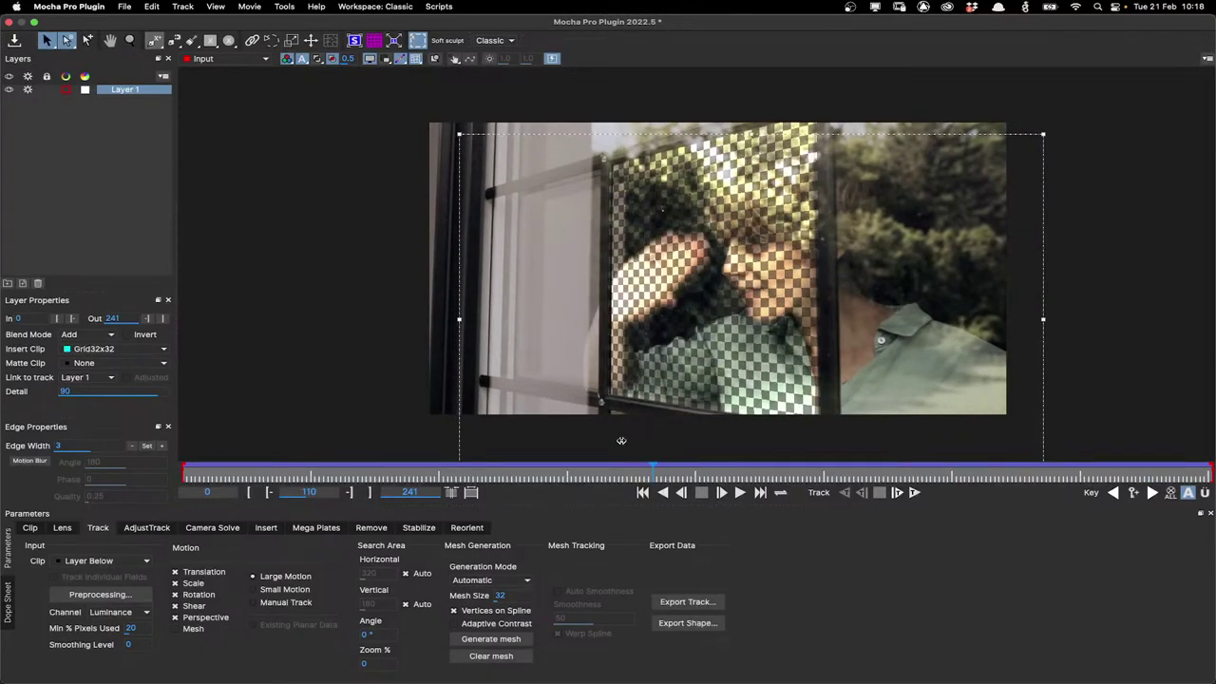
pyautogui.press('Home')
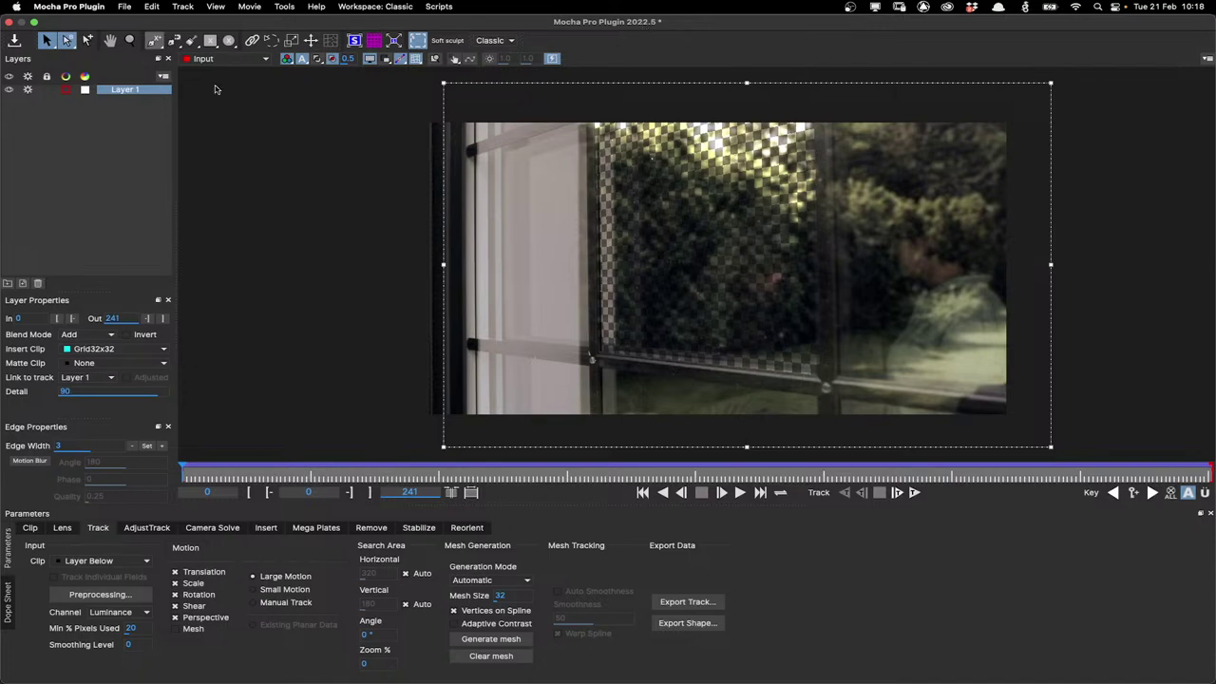
# Rename the tracked layer as "window track"
pyautogui.doubleClick(138, 90)
pyautogui.write('window track')
pyautogui.press('Return')
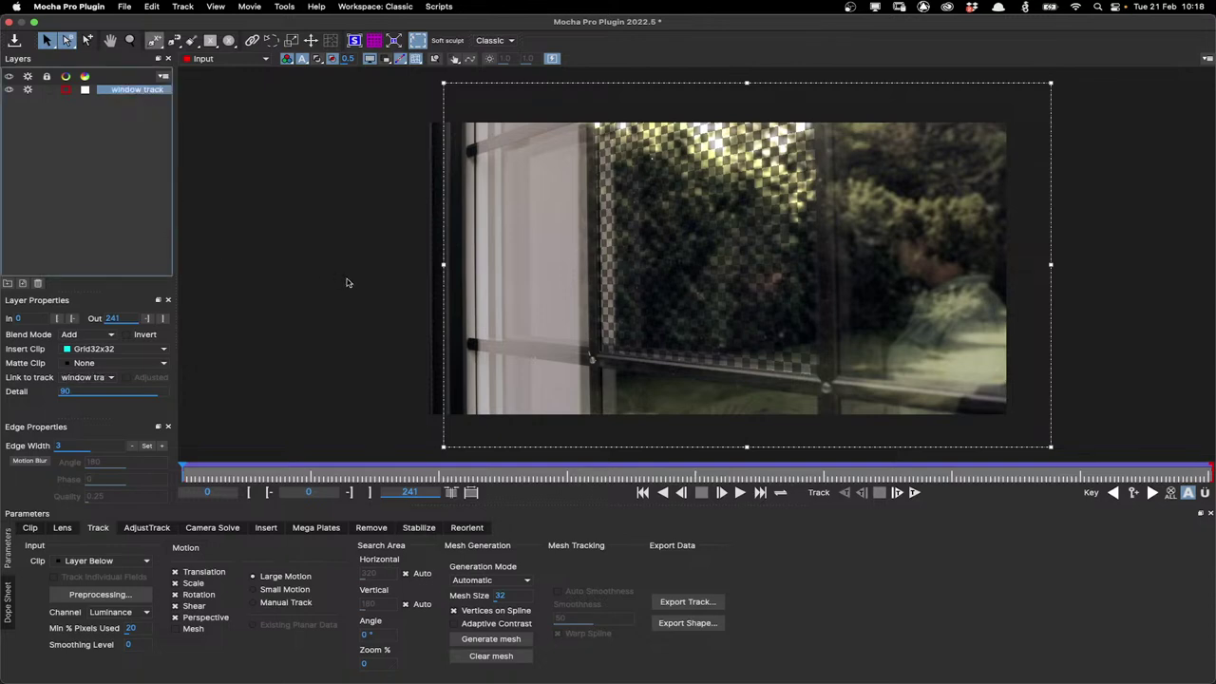
# Draw a rectangular layer around the entire frame and name it "window plate"
pyautogui.scroll(-1, 693, 257)
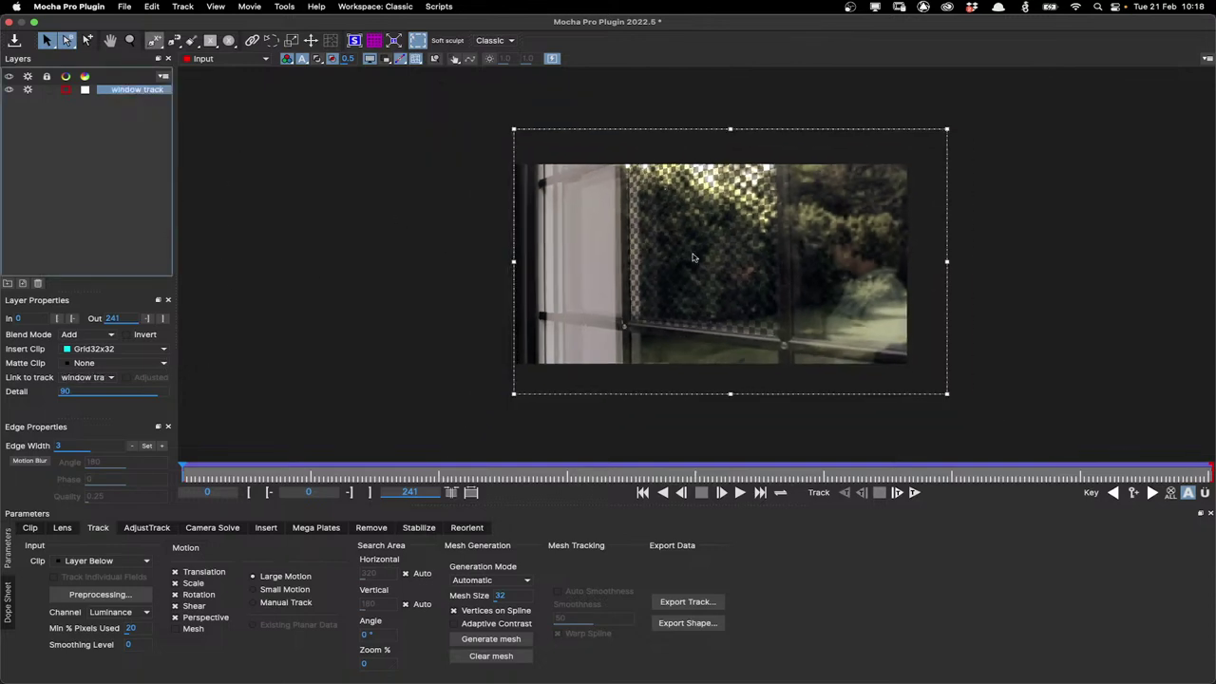
pyautogui.click(211, 42)
pyautogui.moveTo(456, 78); pyautogui.dragTo(971, 429)
pyautogui.doubleClick(125, 90)
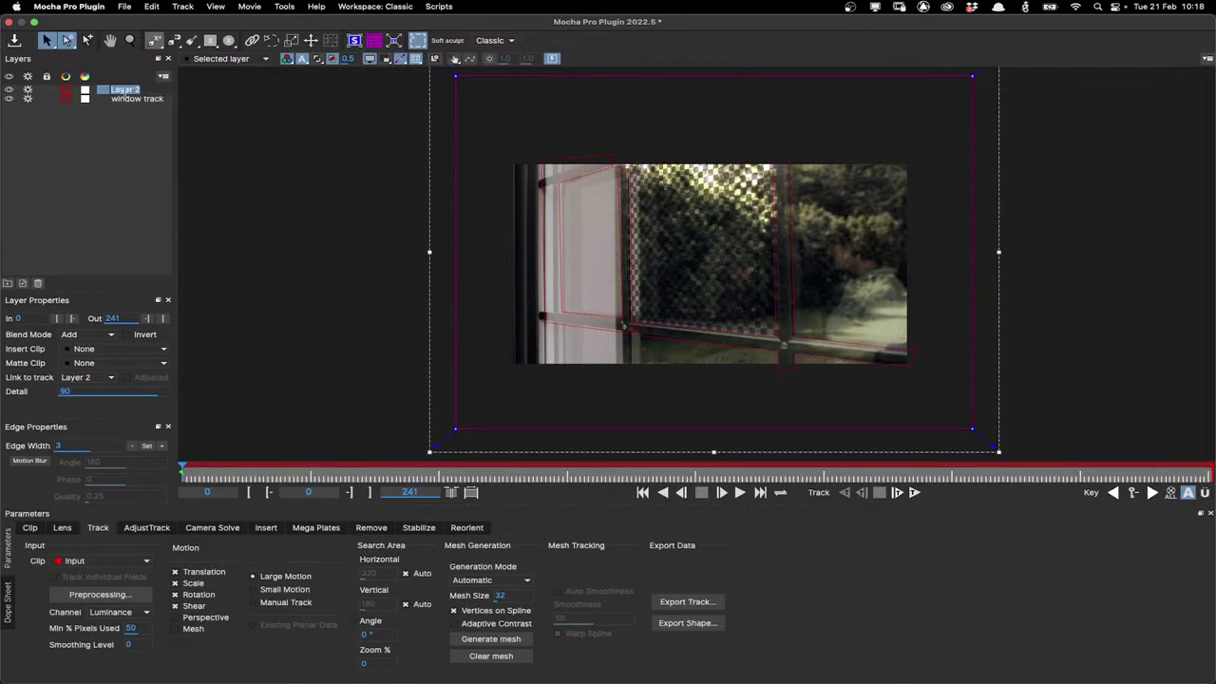
pyautogui.write('window paite')
pyautogui.press('Return')
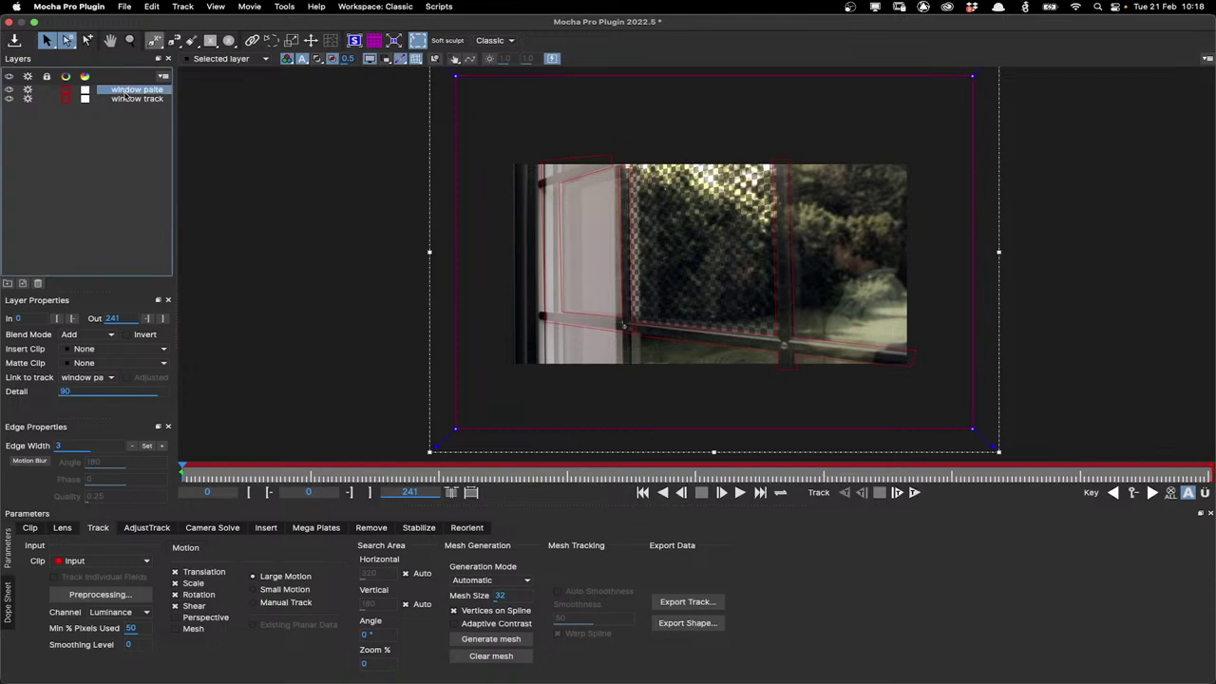
pyautogui.doubleClick(150, 91)
pyautogui.write('window plate')
pyautogui.press('Return')
# Link the window plate layer to the adjusted motion of the window track layer
pyautogui.click(85, 377)
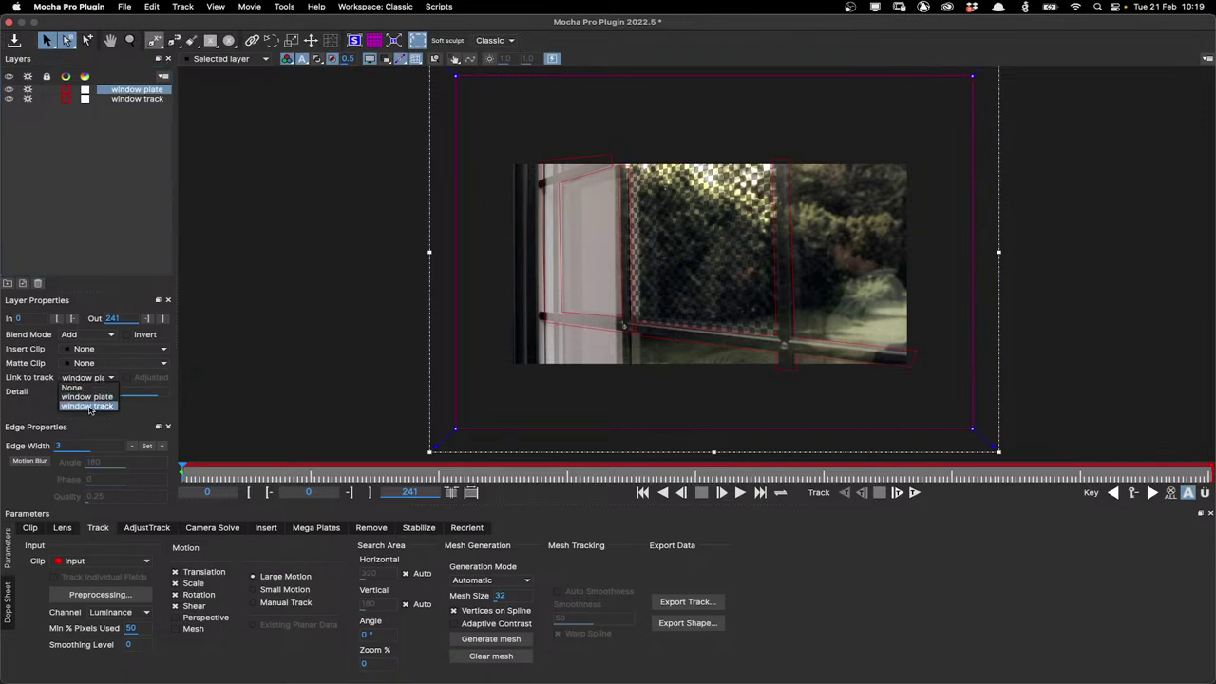
pyautogui.click(89, 406)
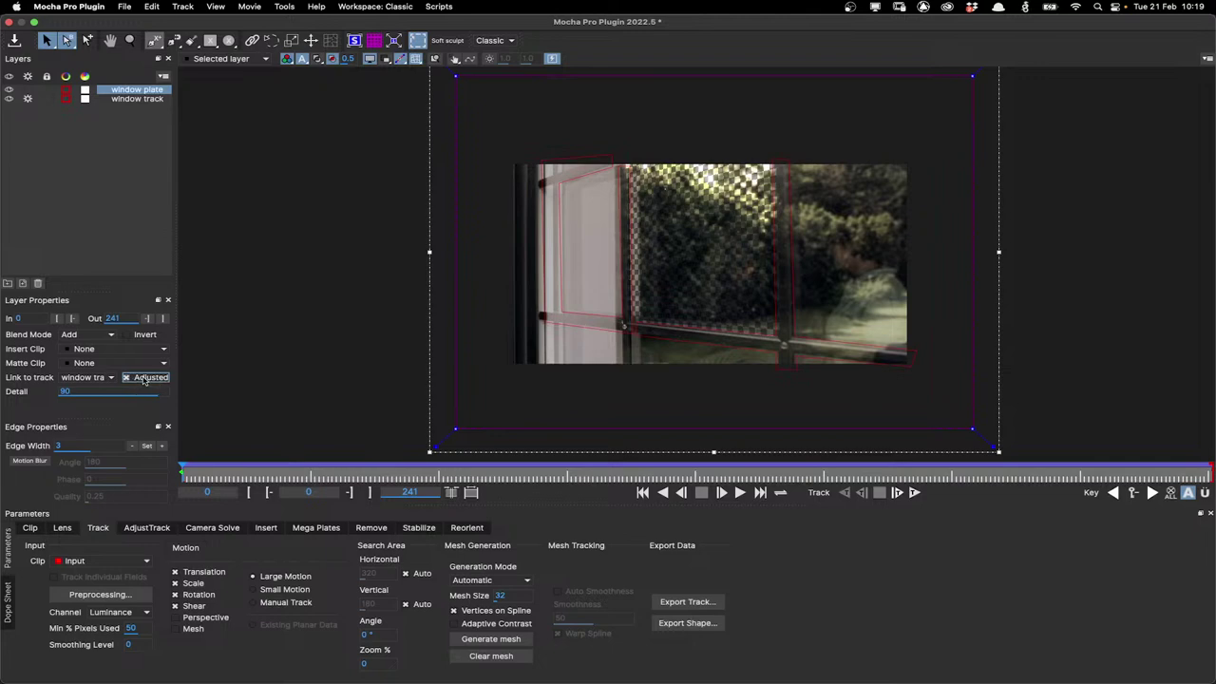
pyautogui.moveTo(190, 475)
pyautogui.mouseDown()
pyautogui.moveTo(792, 475)
pyautogui.moveTo(184, 475)
pyautogui.mouseUp()
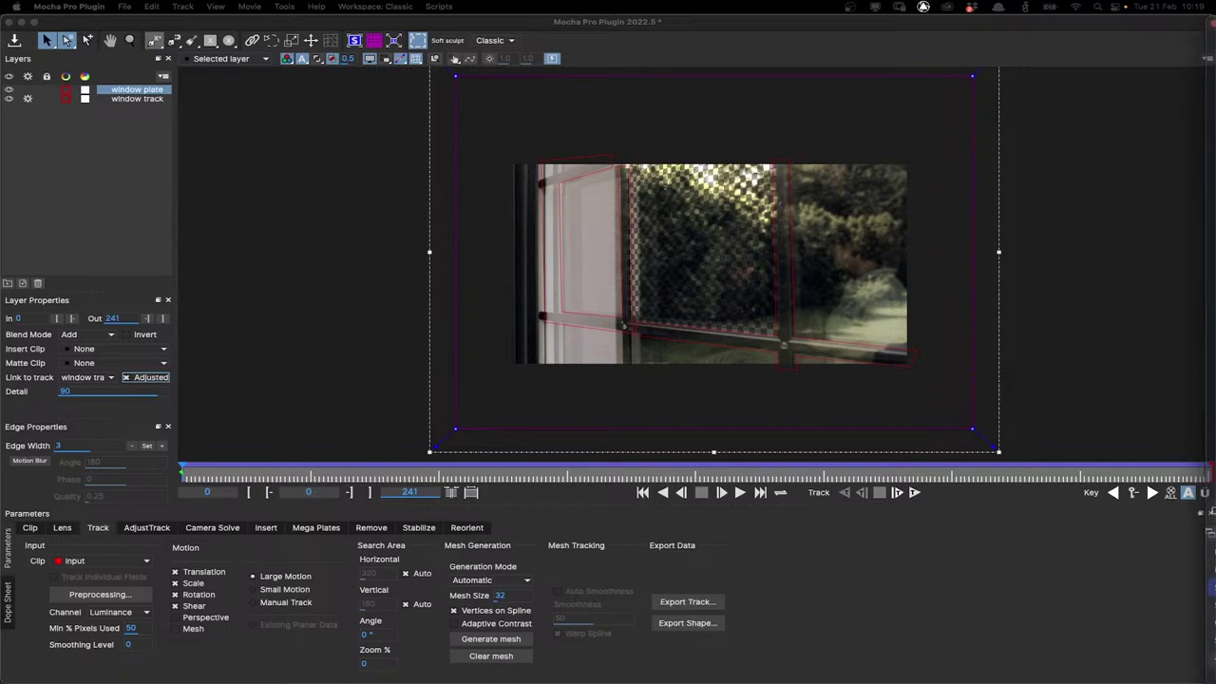
pyautogui.click(970, 599)
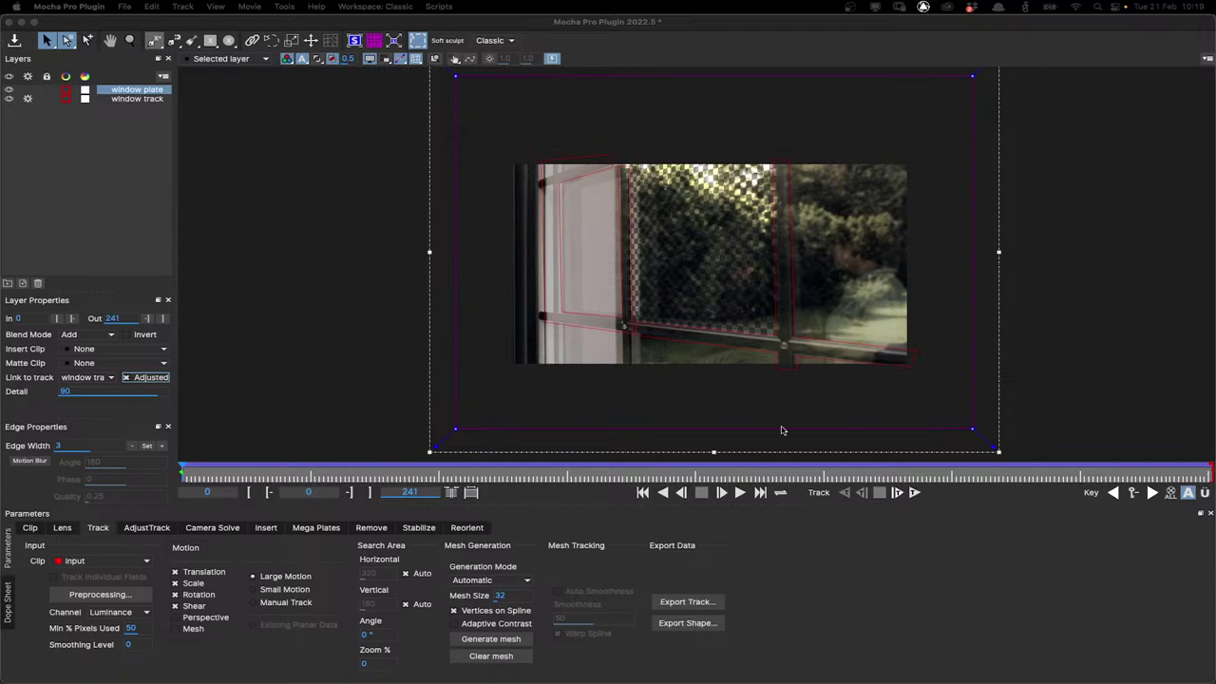
# Render a Mega Plate for the window plate layer from the Input clip, covering frames 0 to 241
pyautogui.click(299, 528)
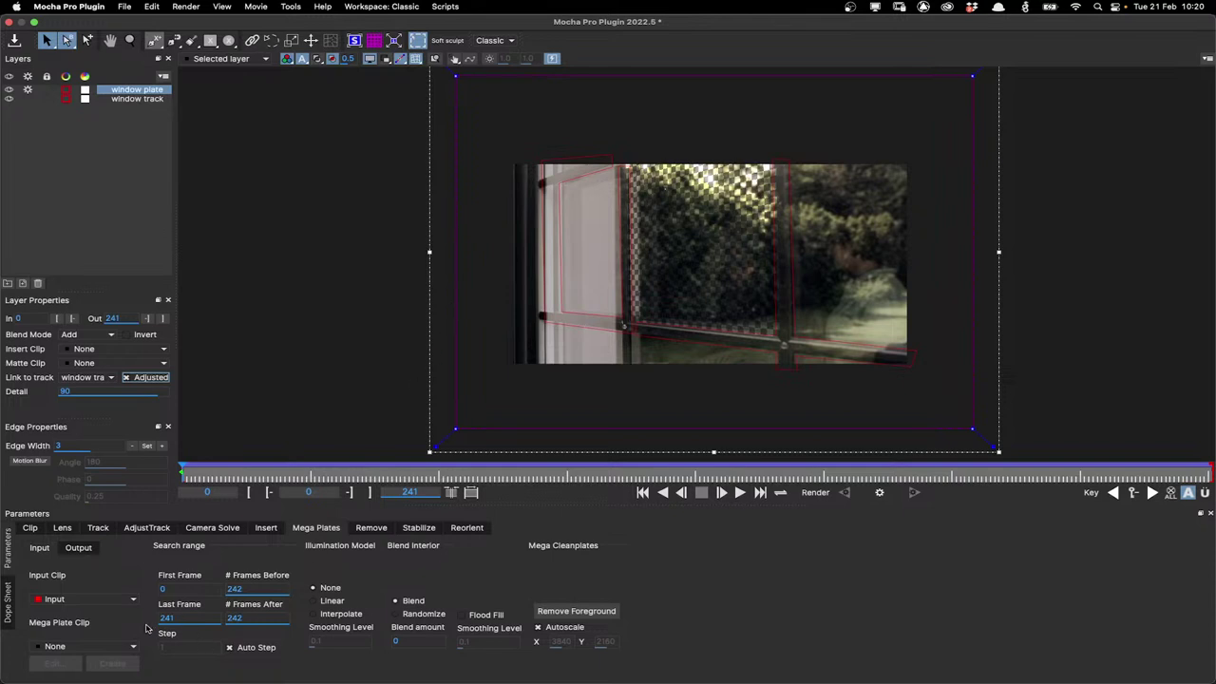
pyautogui.click(880, 494)
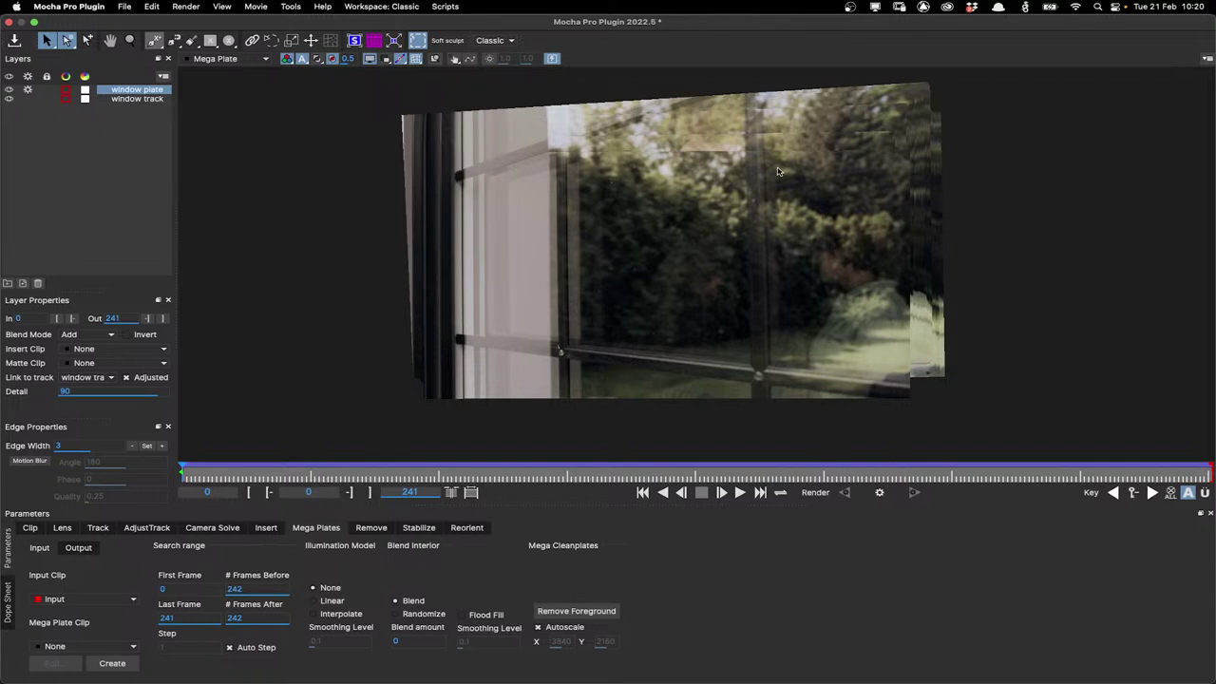
pyautogui.scroll(1, 708, 192)
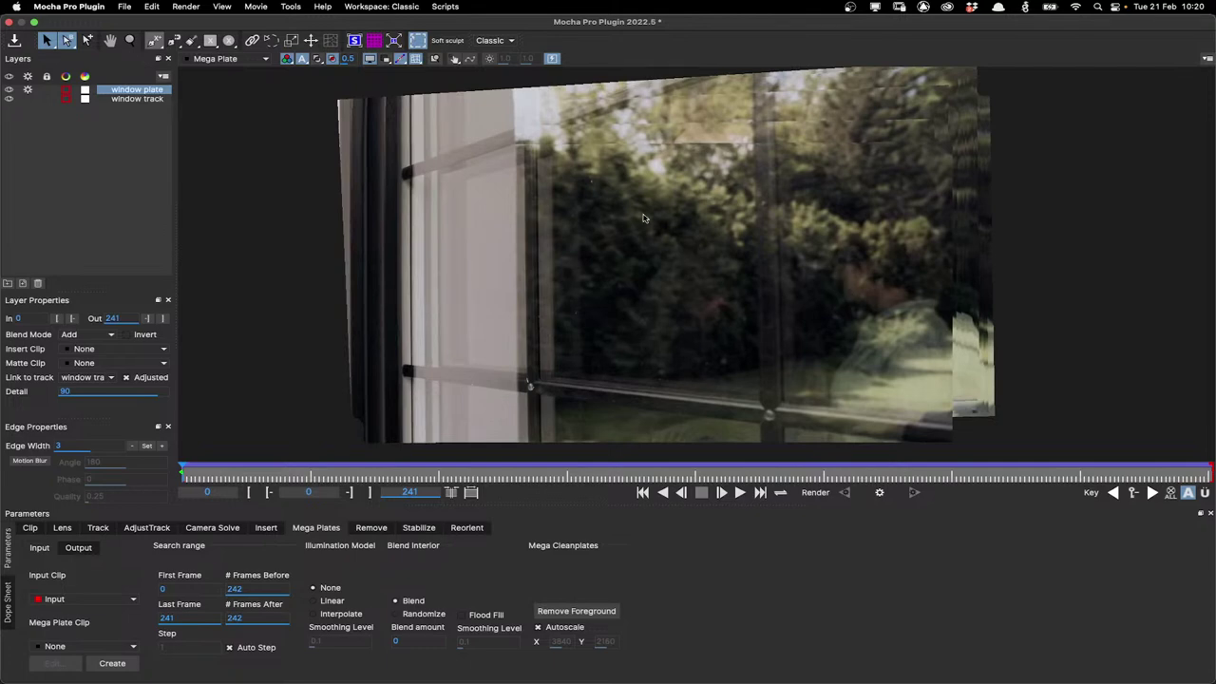
# Create the mega plate clip, saving it as "Dirty Window 2 MegaCleanplate_Input 0.tif" in the Dirty plates folder
pyautogui.click(128, 663)
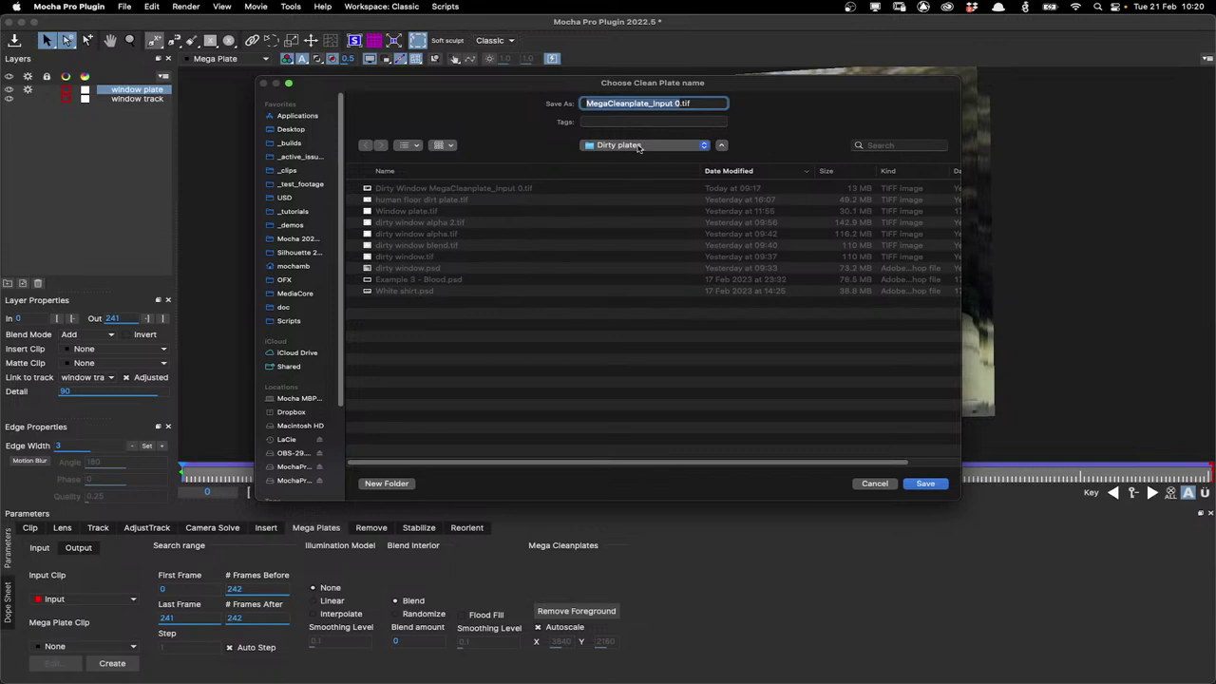
pyautogui.click(556, 186)
pyautogui.write('2')
pyautogui.press('Return')
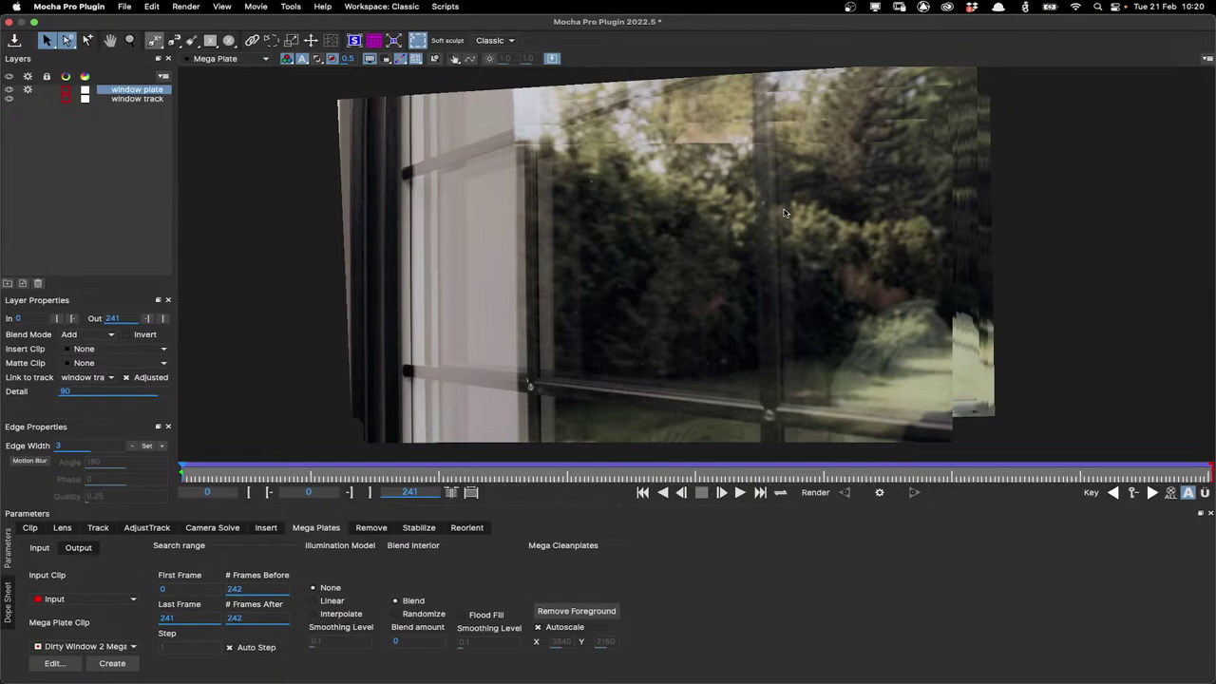
# Switch to Photoshop and open "Dirty Window 2 MegaCleanplate_Input 0.tif" from the Dirty plates folder
pyautogui.moveTo(666, 677)
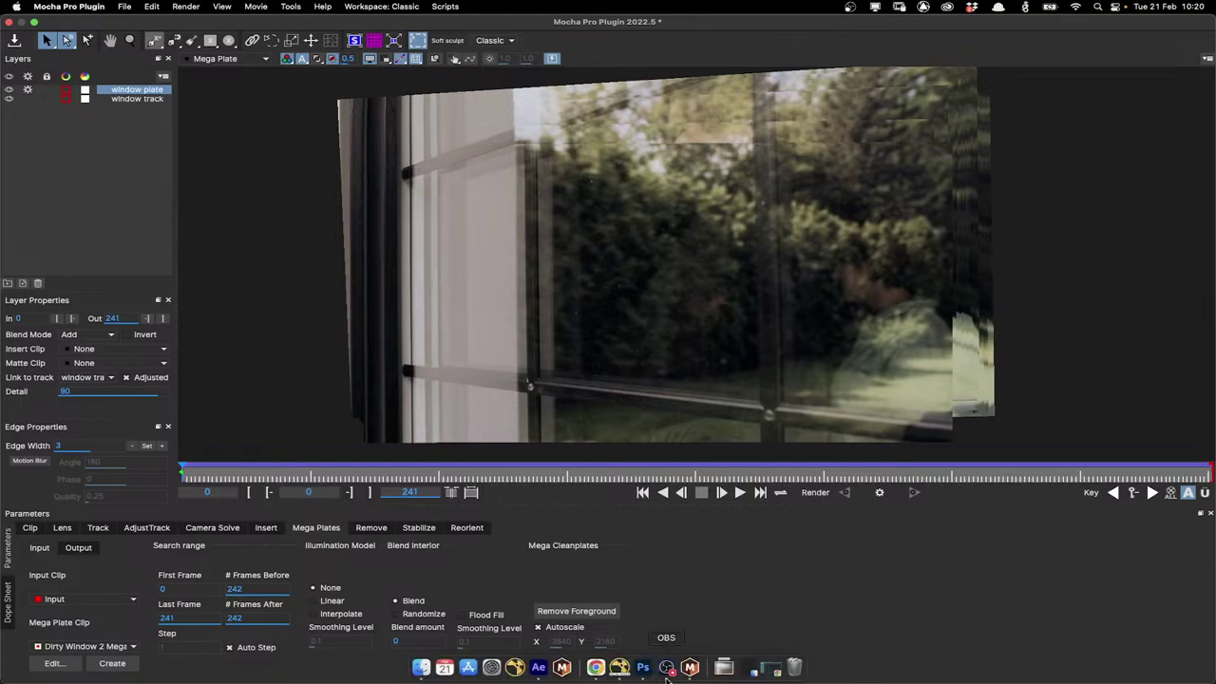
pyautogui.click(643, 667)
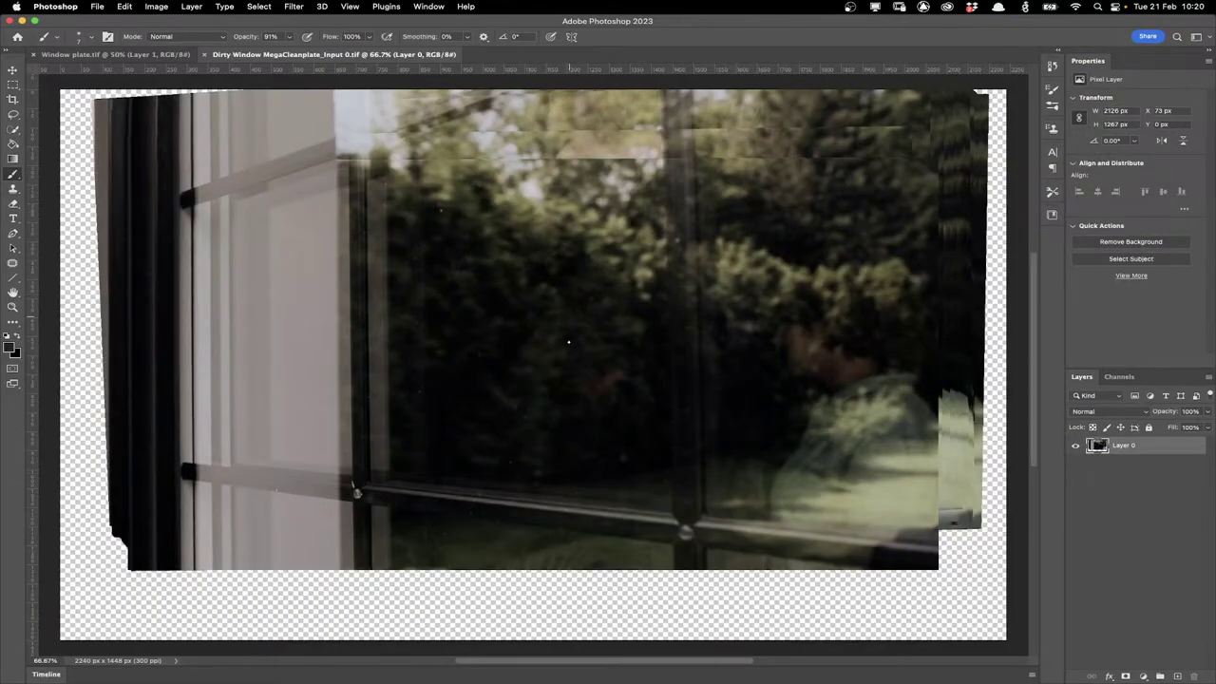
pyautogui.scroll(1, 568, 342)
pyautogui.scroll(1, 568, 342)
pyautogui.scroll(2, 568, 342)
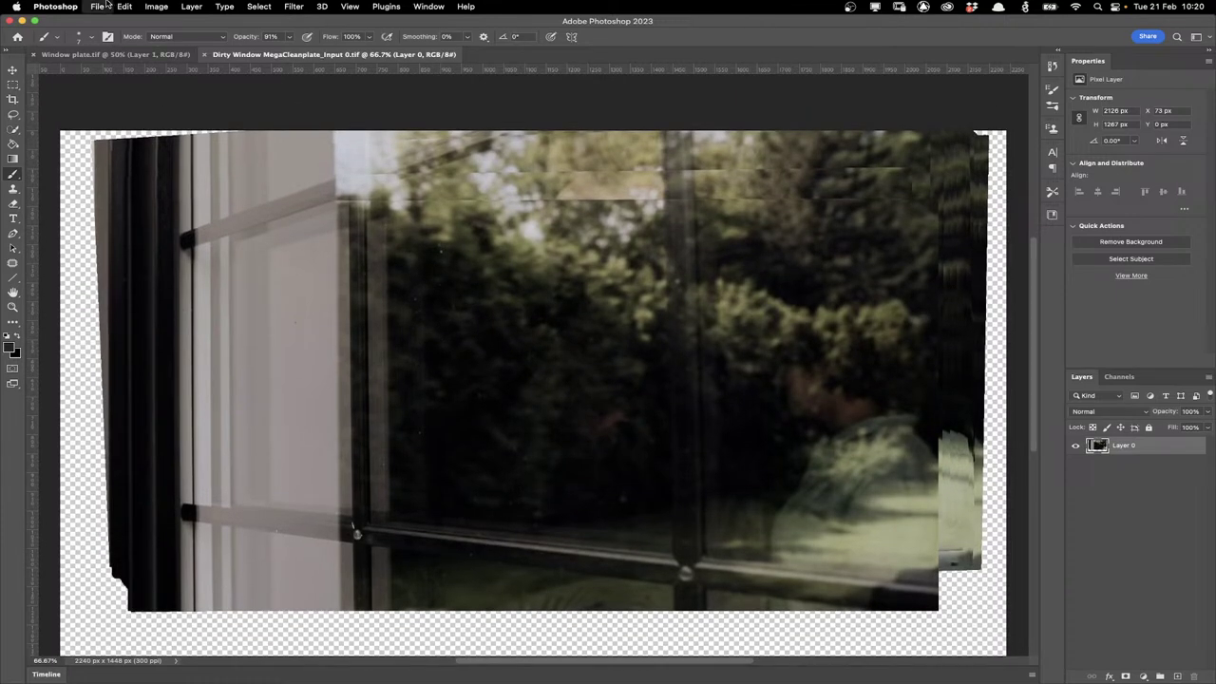
pyautogui.click(98, 7)
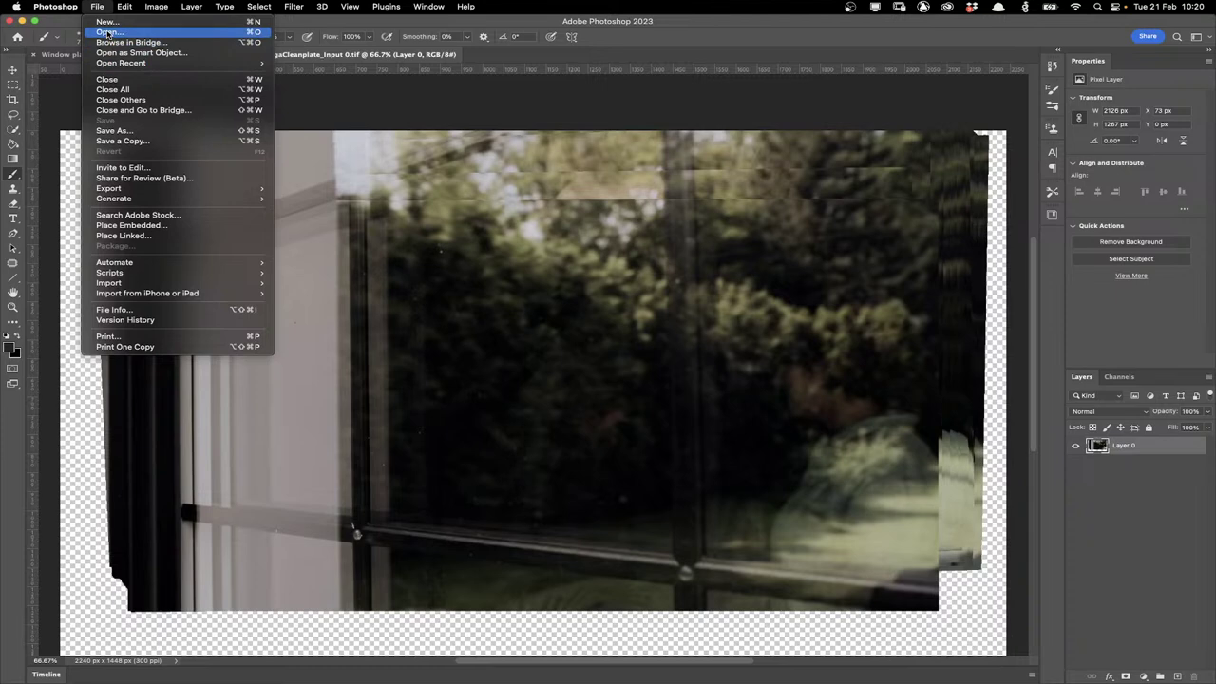
pyautogui.click(108, 34)
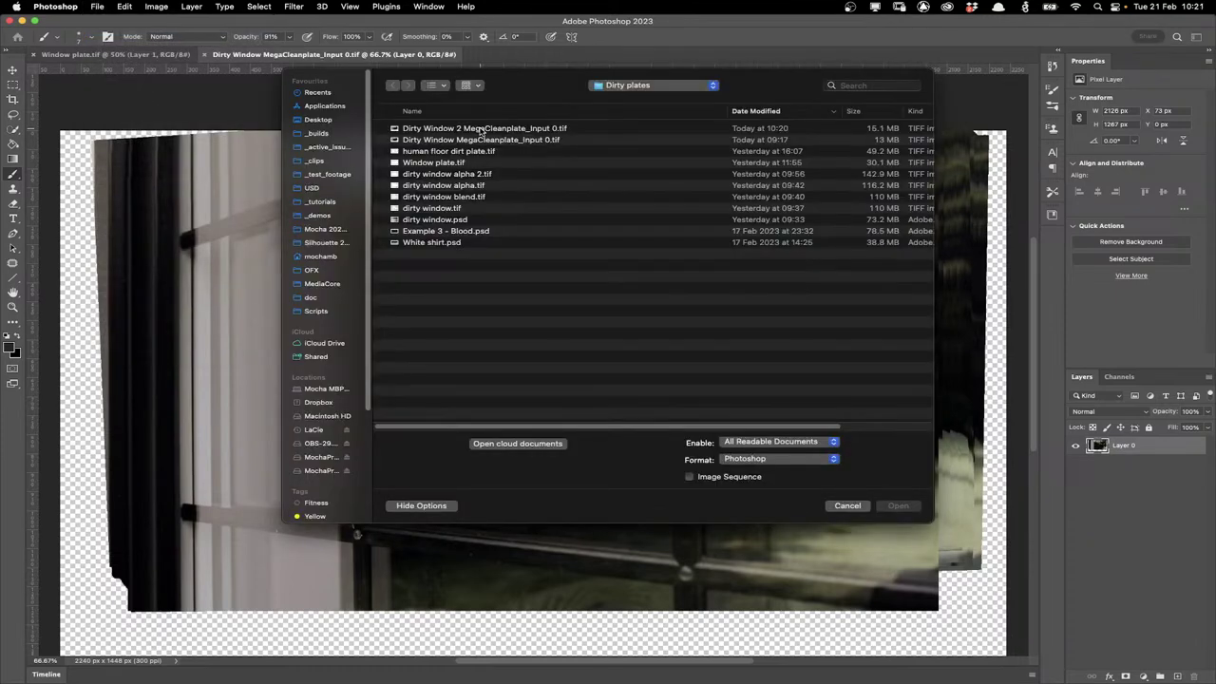
pyautogui.doubleClick(481, 129)
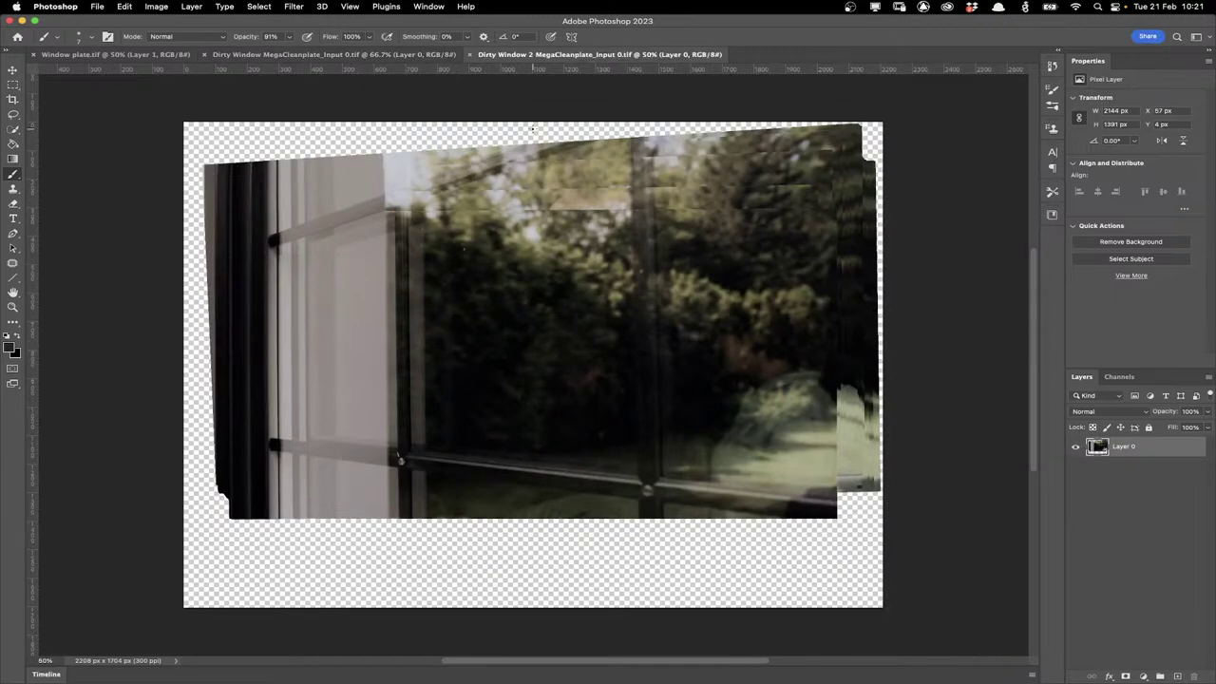
pyautogui.scroll(1, 755, 337)
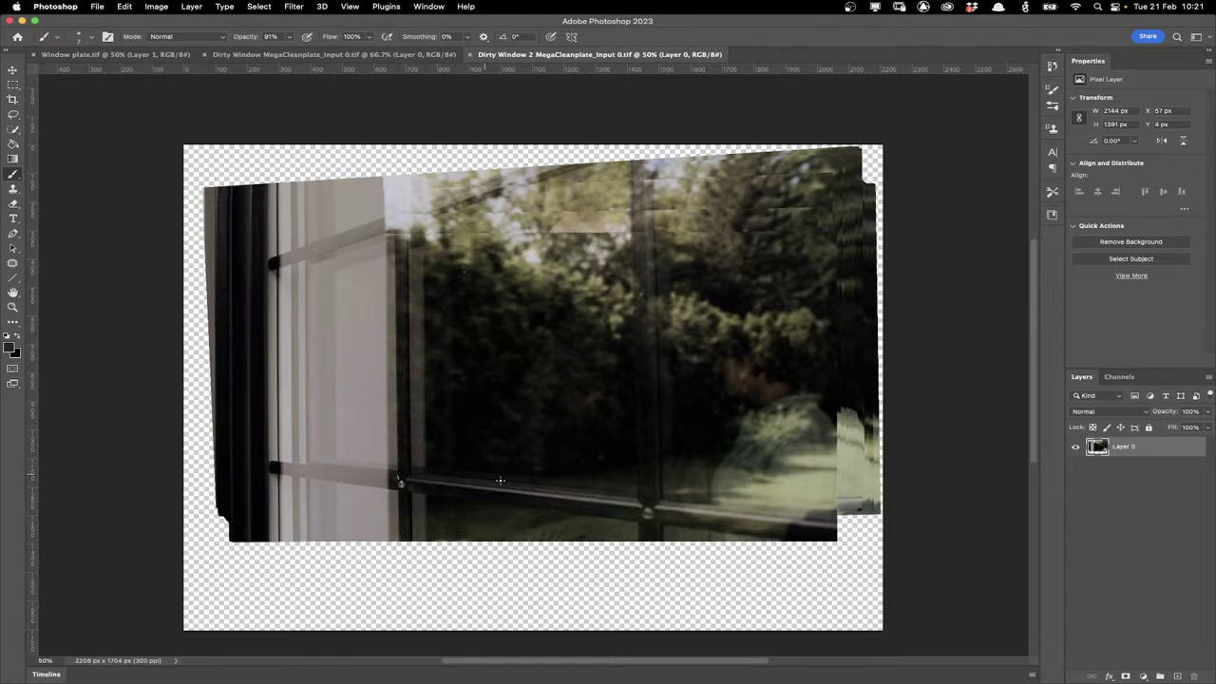
# Open the recently used dirt photo IMG_6791.HEIC
pyautogui.click(97, 7)
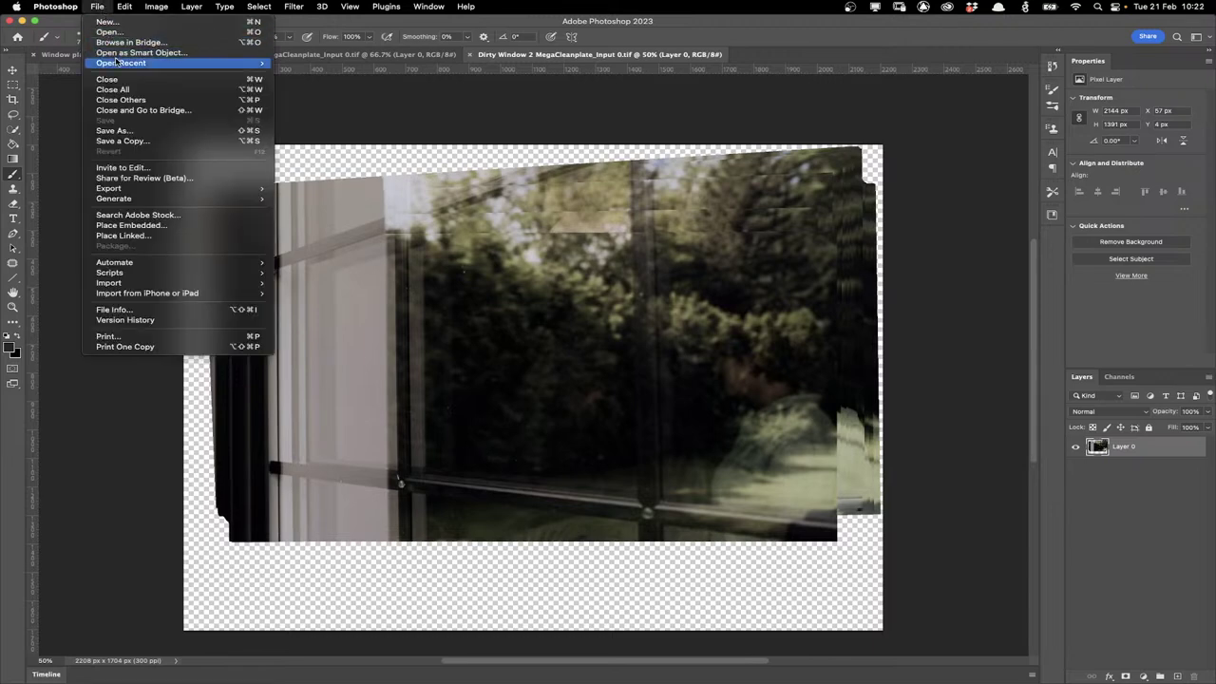
pyautogui.moveTo(116, 62)
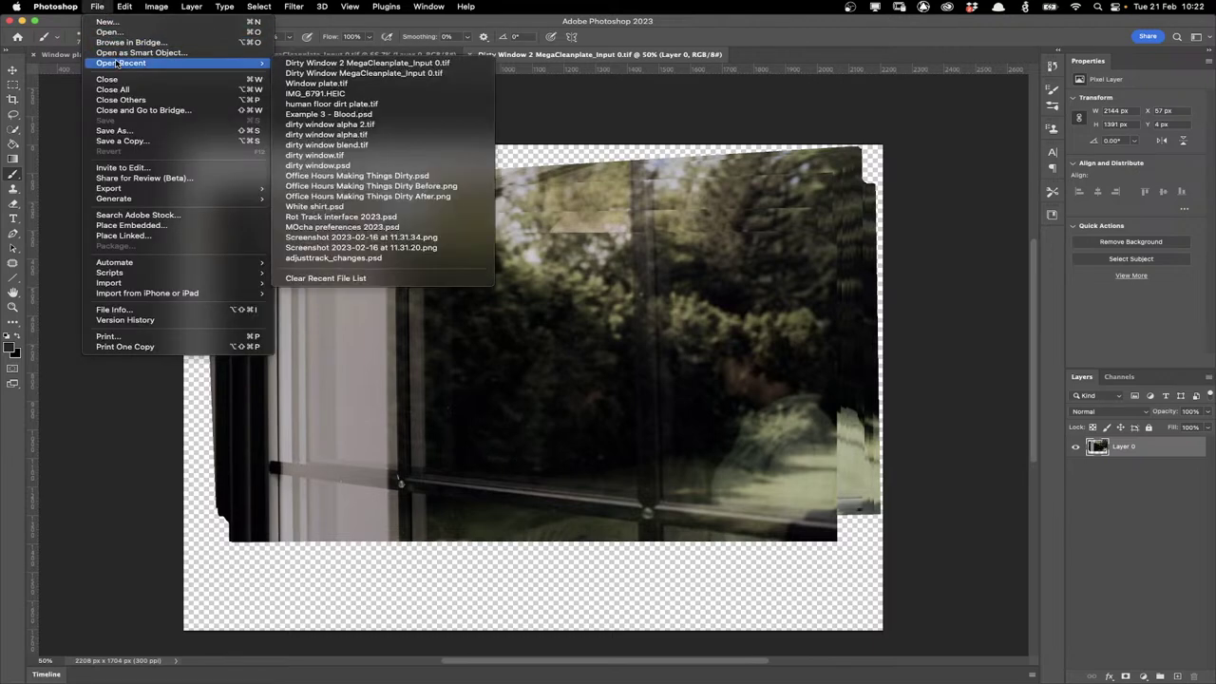
pyautogui.click(290, 92)
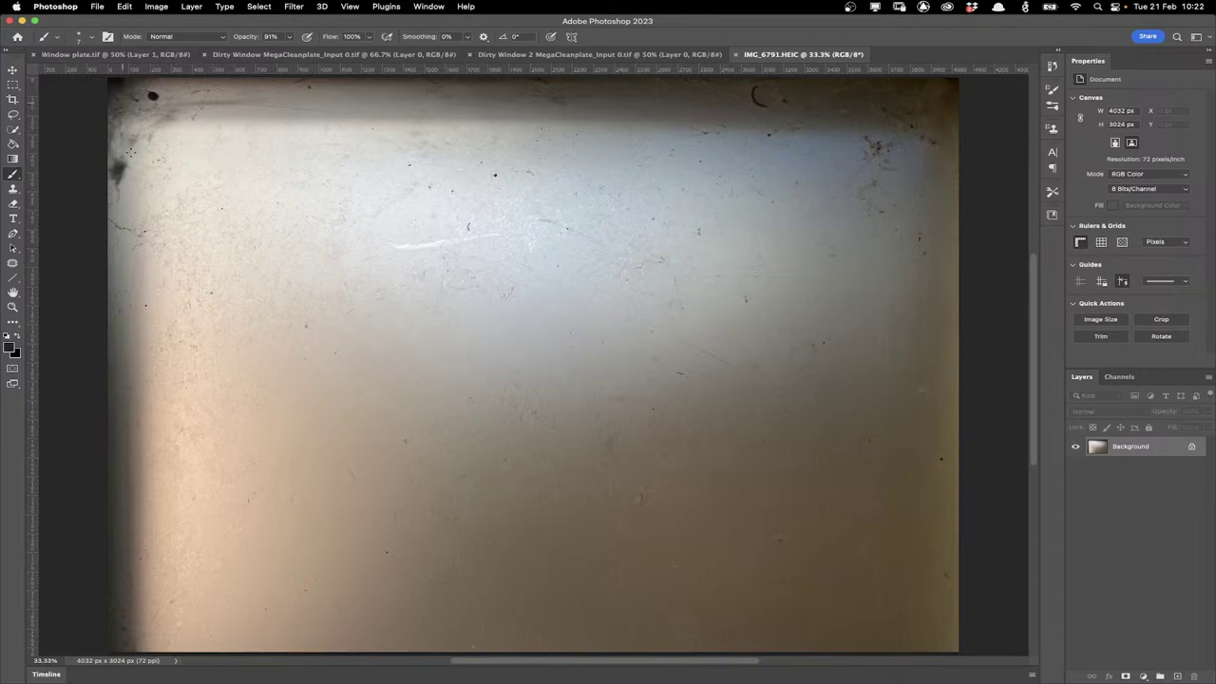
# Convert the dirt photo's locked background into a regular layer and flip it vertically
pyautogui.click(157, 7)
pyautogui.moveTo(190, 8)
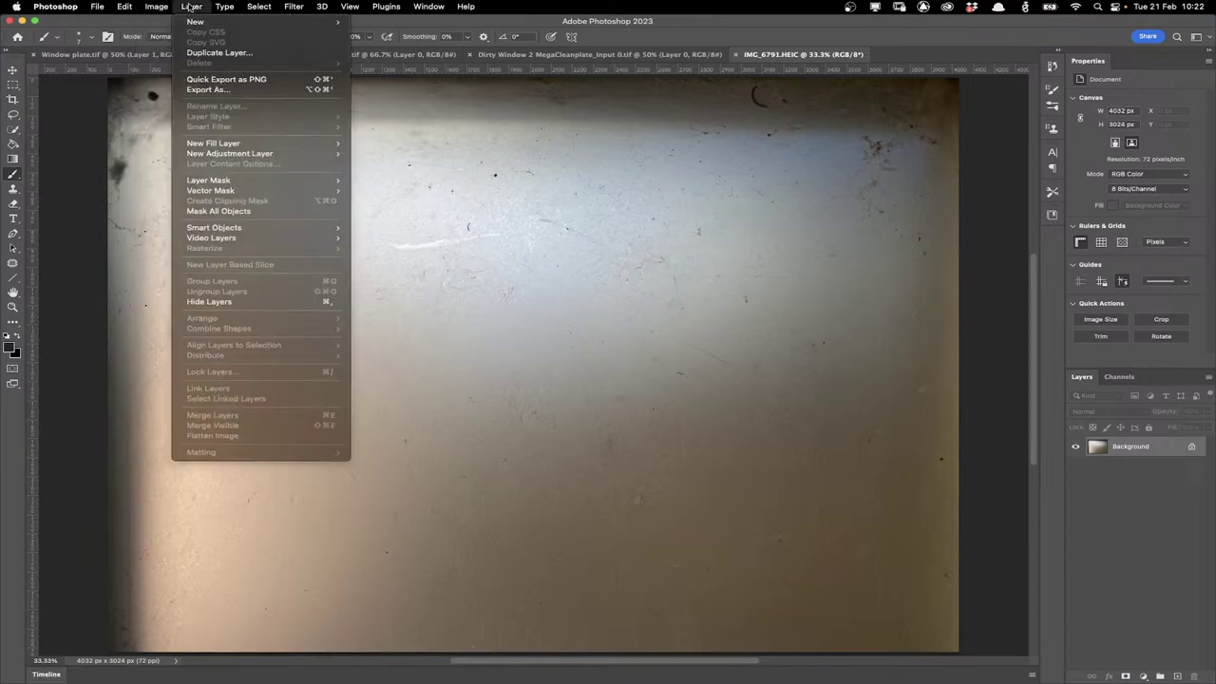
pyautogui.moveTo(125, 7)
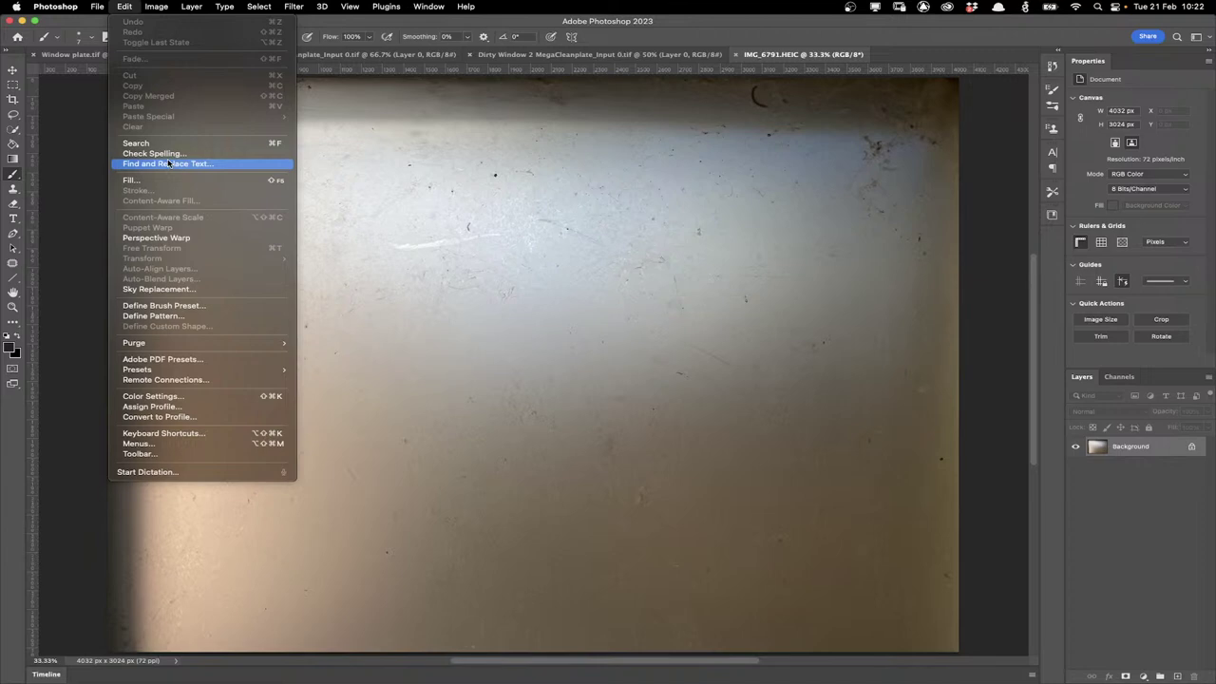
pyautogui.click(1115, 489)
pyautogui.doubleClick(1144, 448)
pyautogui.click(652, 292)
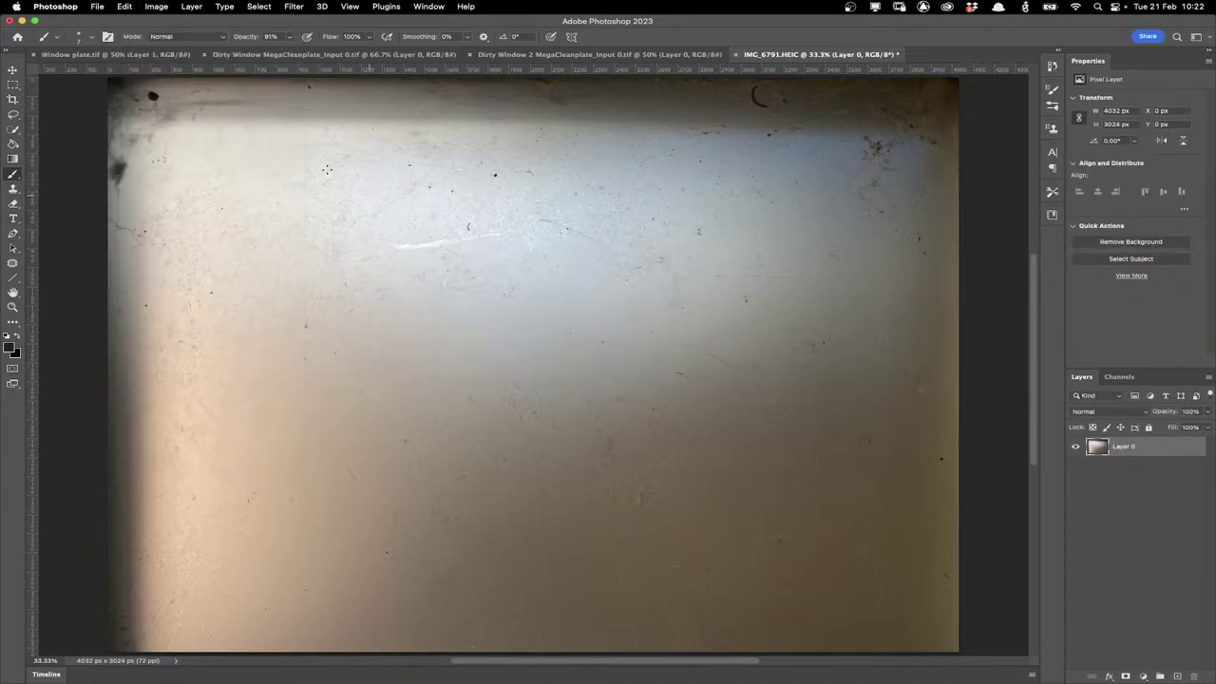
pyautogui.click(125, 7)
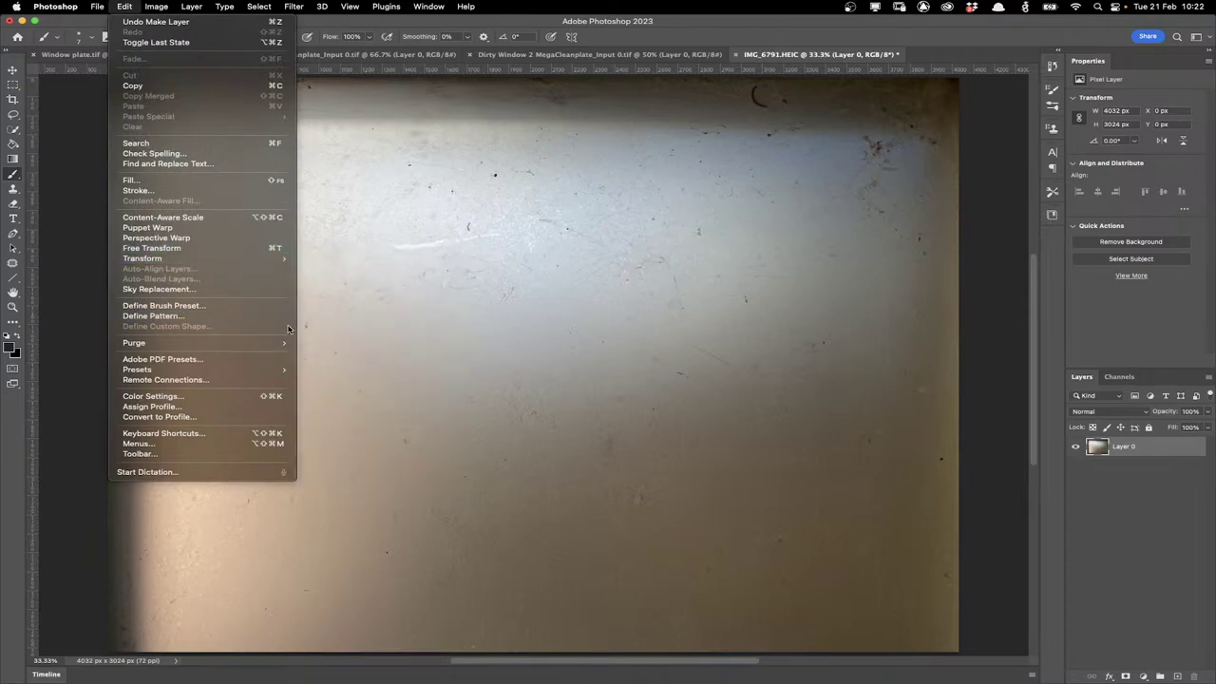
pyautogui.click(329, 475)
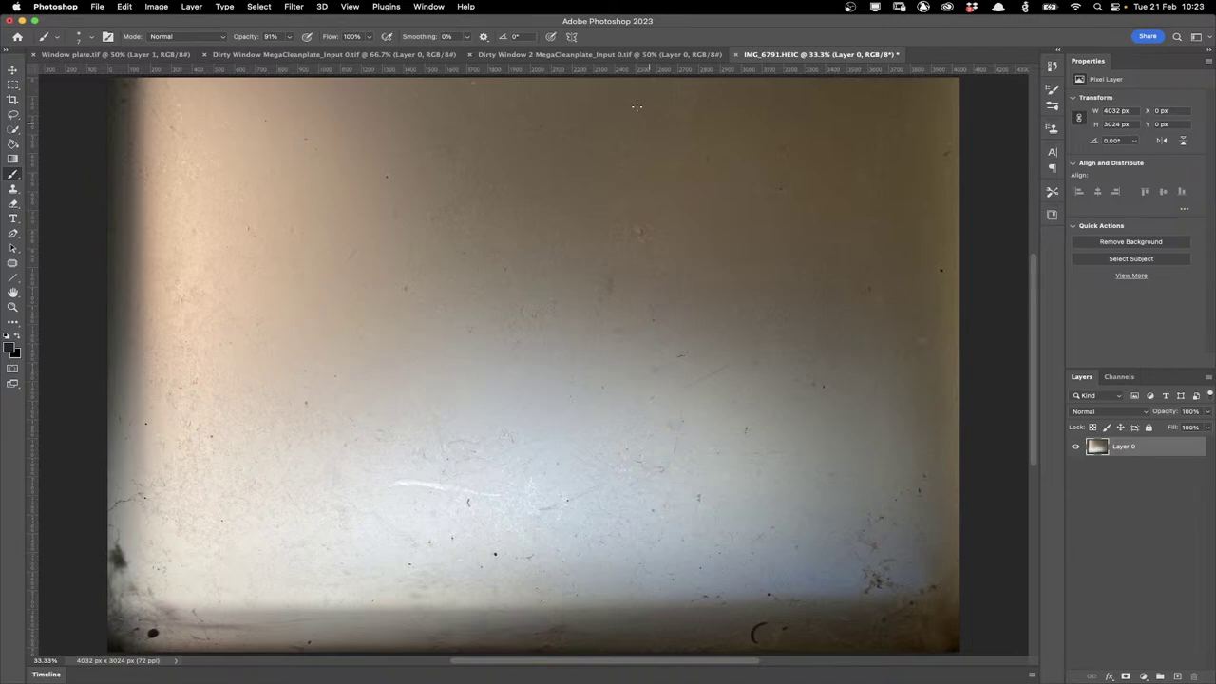
# Compare the dirt photo with the window clean plate and desaturate the photo
pyautogui.hotkey('ctrl', 'shift', 'Tab')
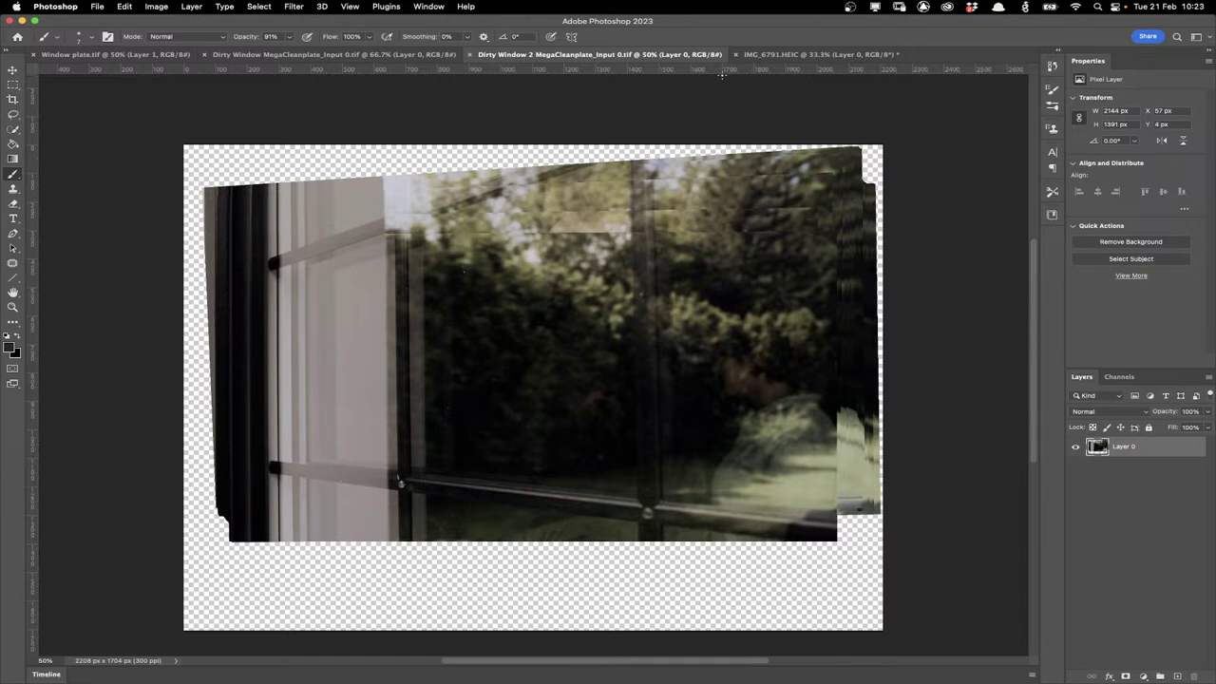
pyautogui.hotkey('ctrl', 'Tab')
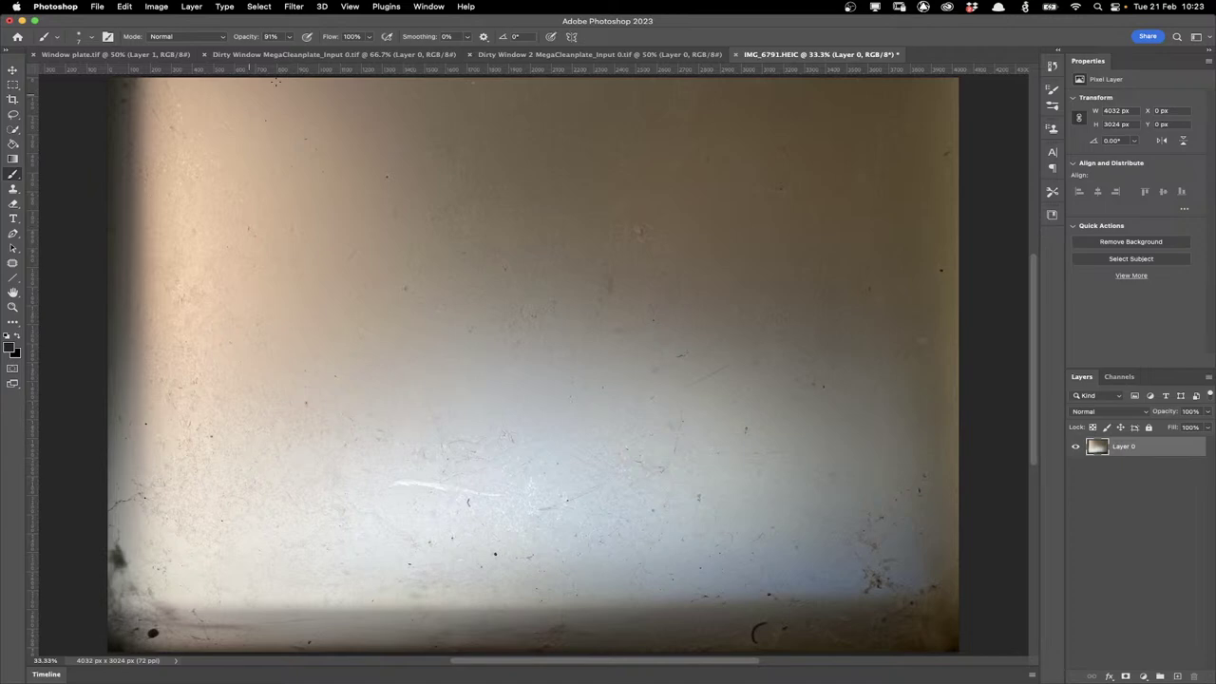
pyautogui.click(156, 7)
pyautogui.moveTo(168, 39)
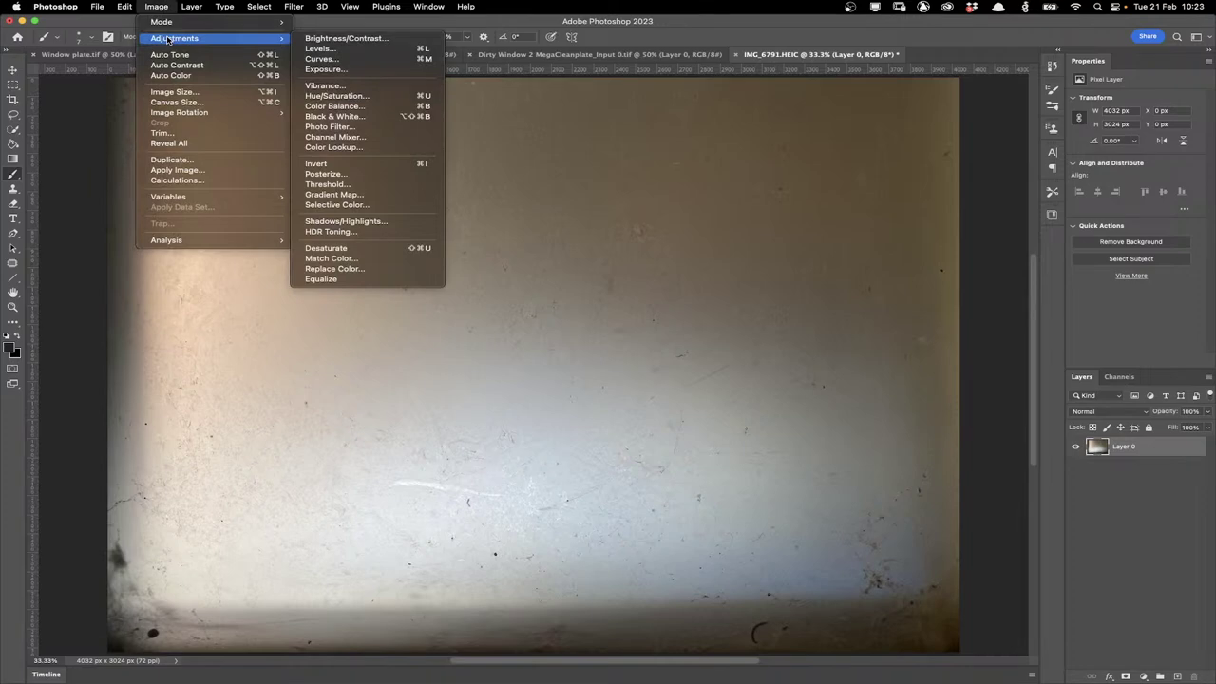
pyautogui.click(325, 248)
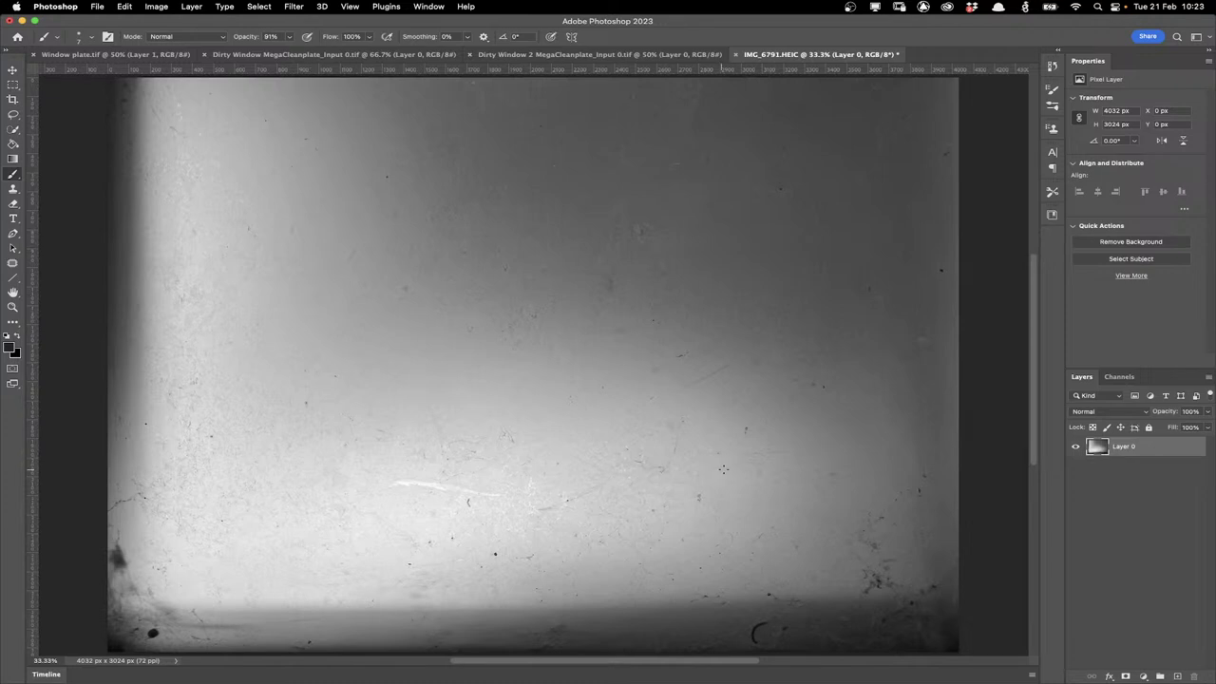
# Select the light areas of the dirt photo with Color Range, sampling a bright tone at a fuzziness of 200
pyautogui.click(259, 7)
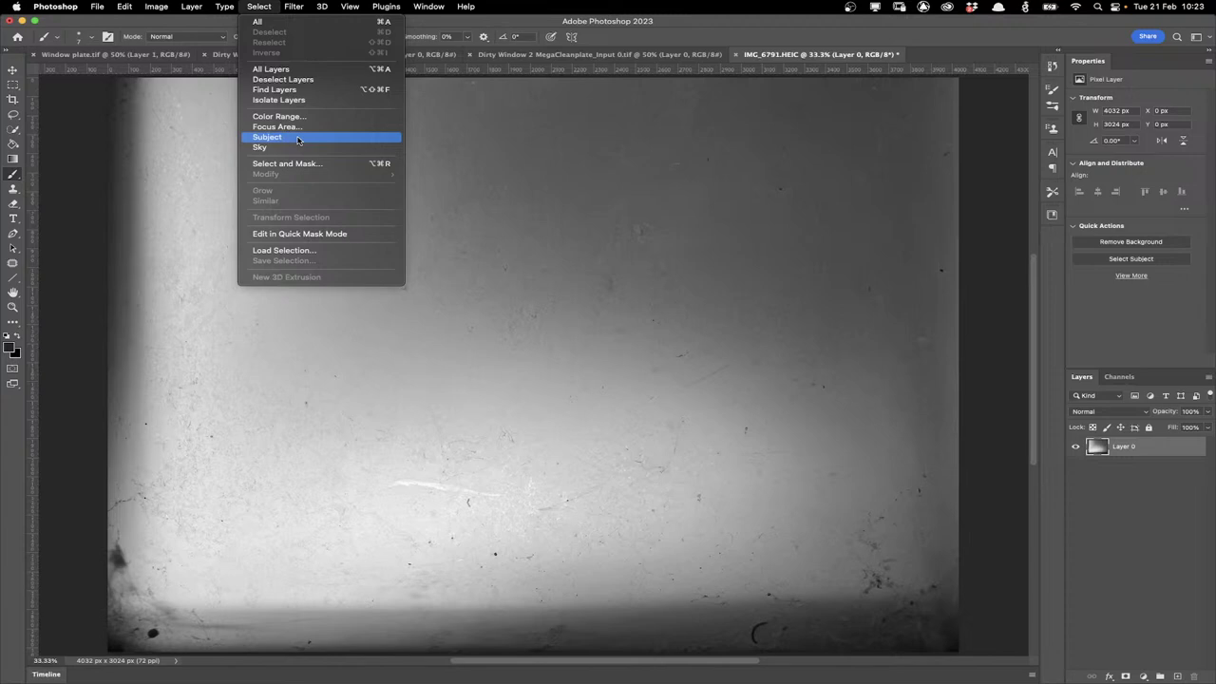
pyautogui.click(278, 116)
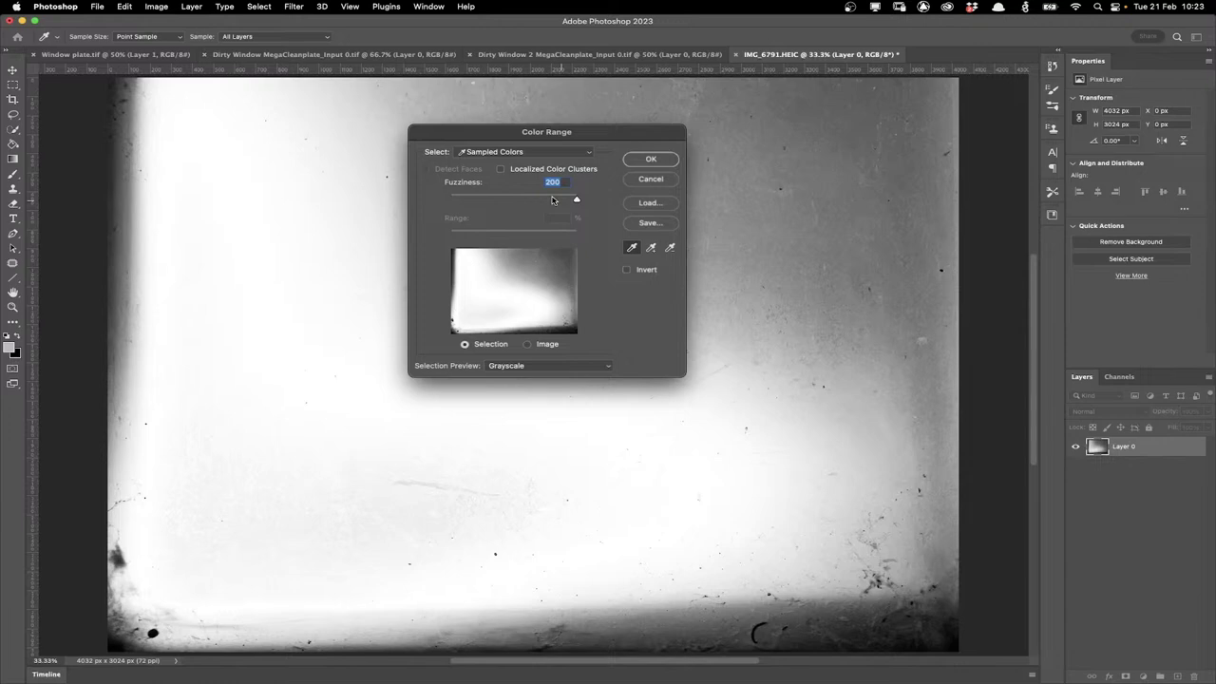
pyautogui.moveTo(576, 199); pyautogui.dragTo(516, 221)
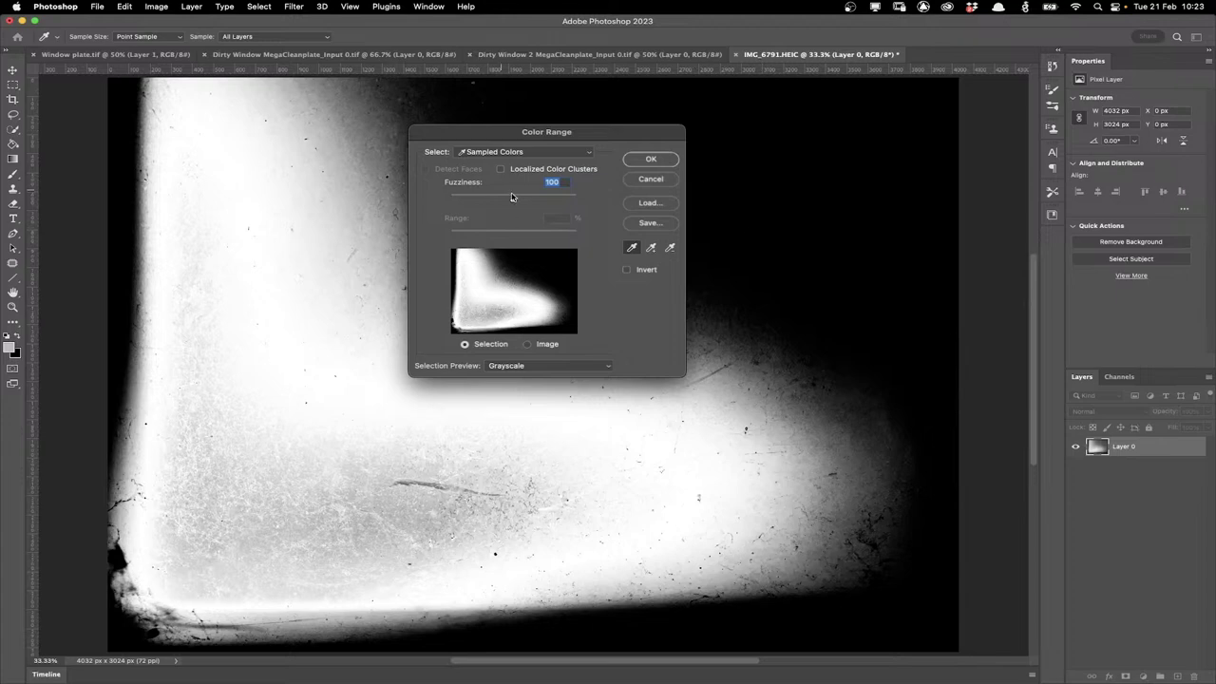
pyautogui.moveTo(513, 203); pyautogui.dragTo(583, 203)
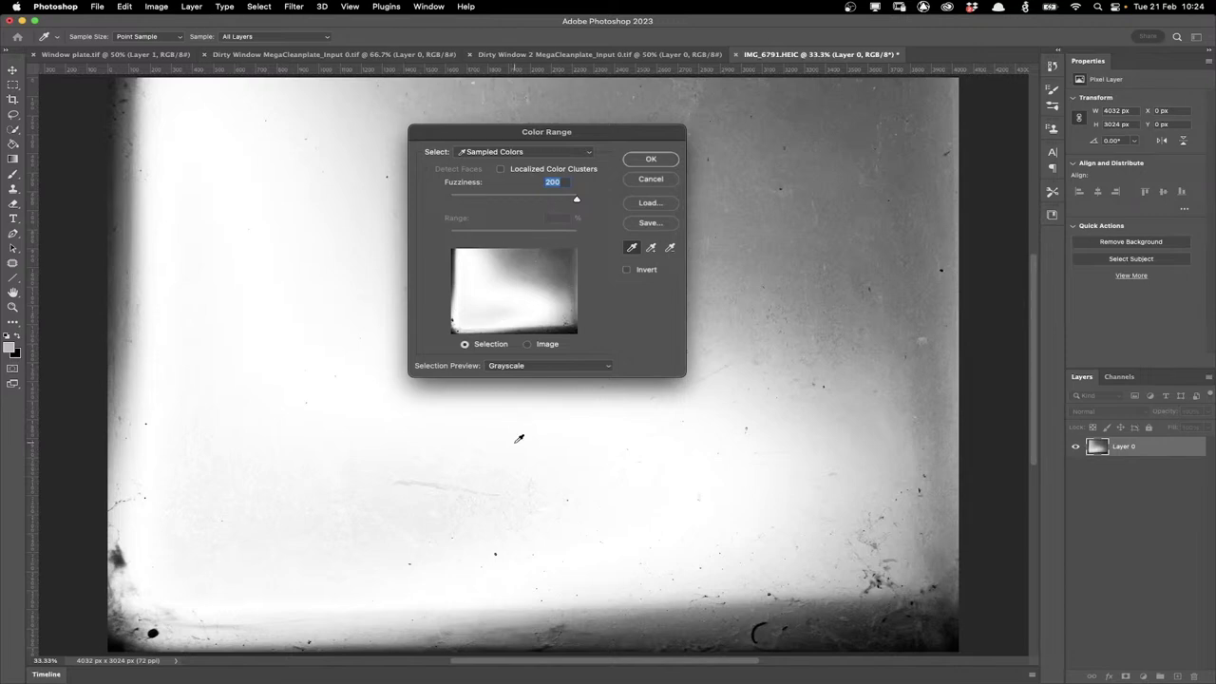
pyautogui.click(521, 284)
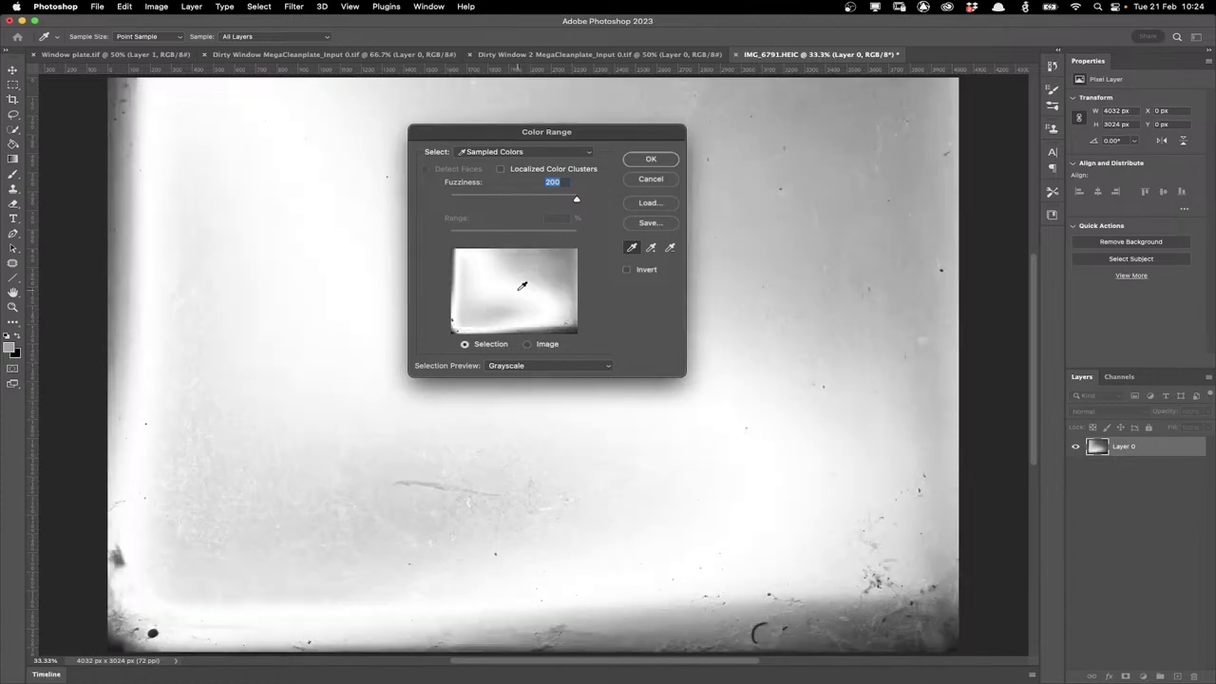
pyautogui.click(500, 299)
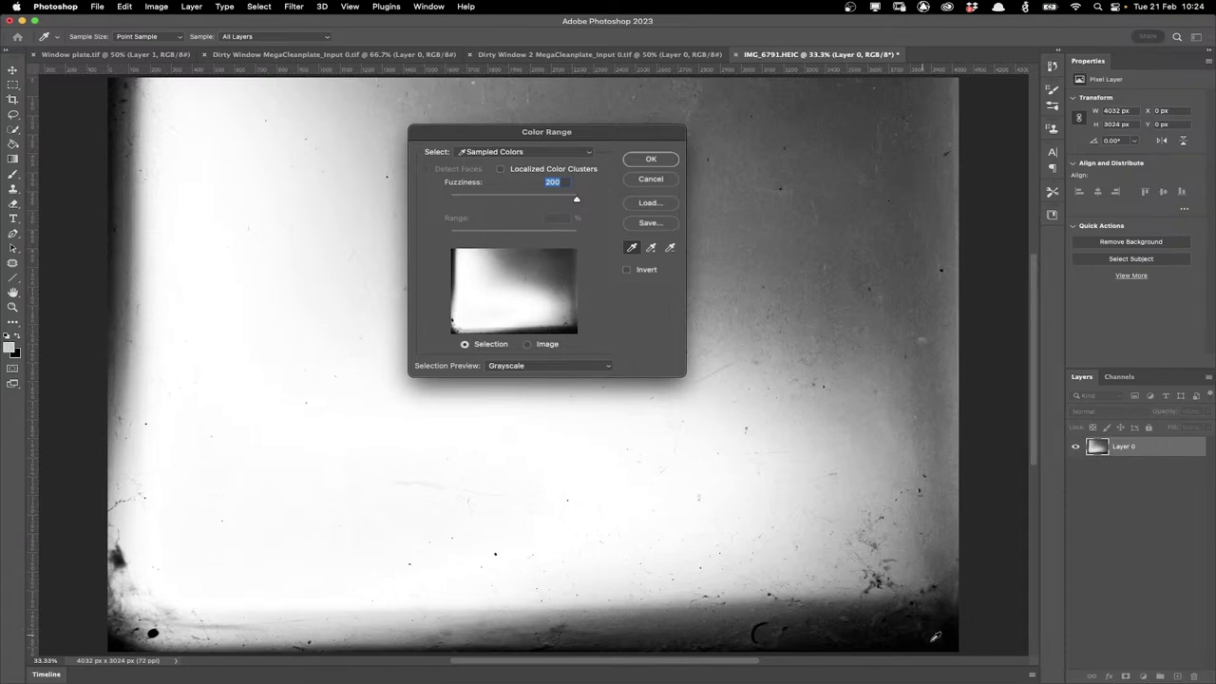
pyautogui.click(660, 161)
pyautogui.press('b')
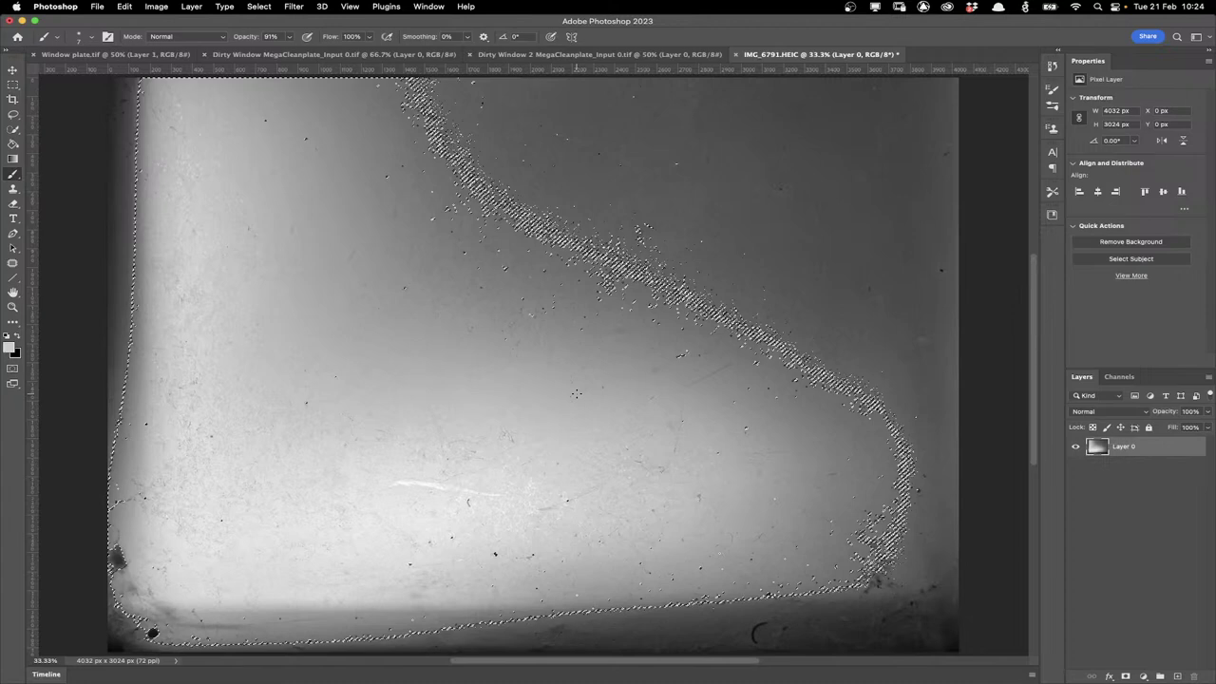
# Delete the selected light areas from the dirt photo and clear the selection
pyautogui.press('Delete')
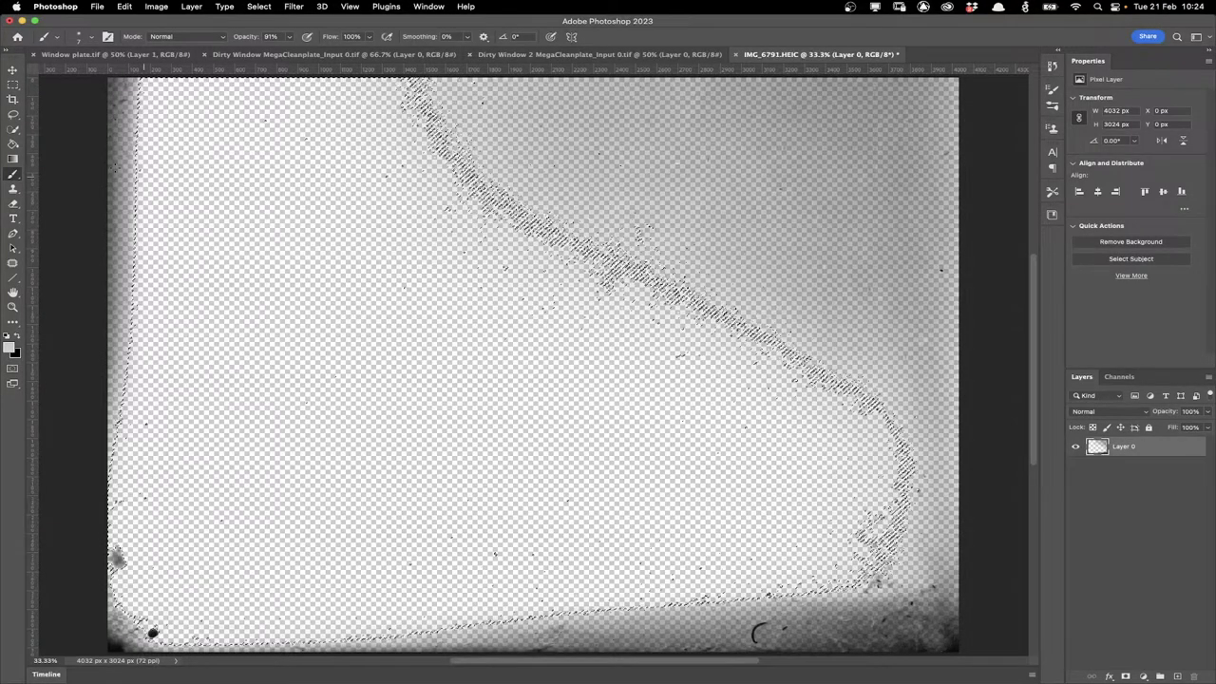
pyautogui.press('m')
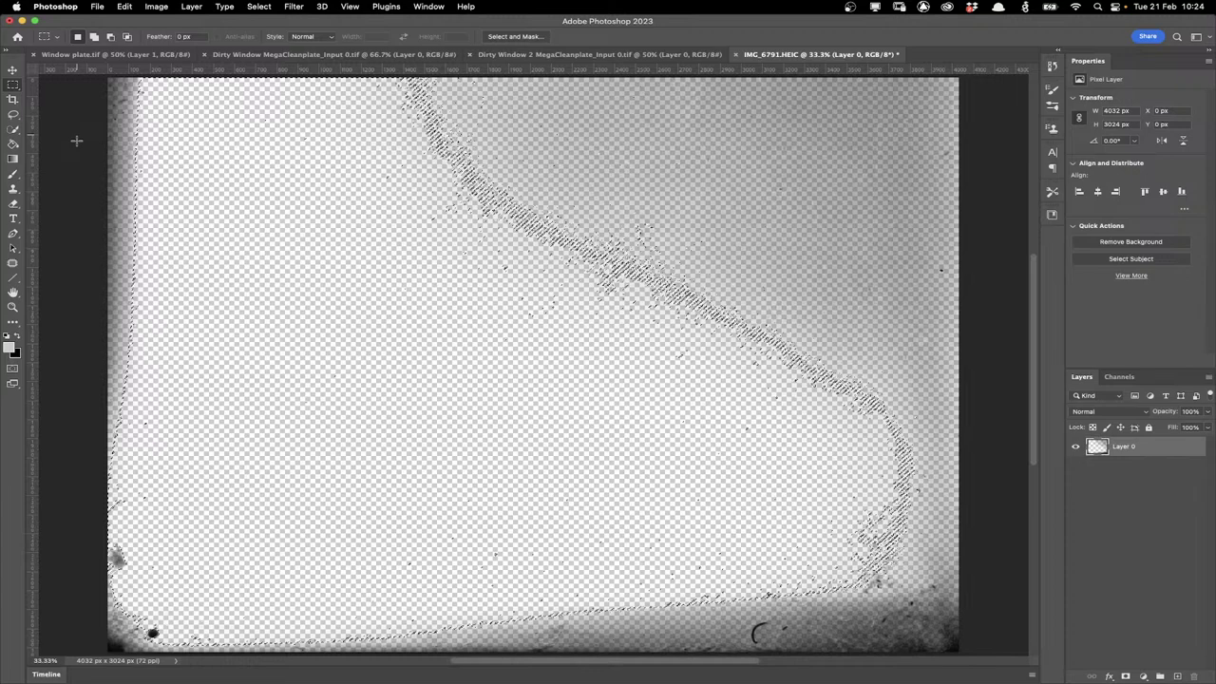
pyautogui.click(708, 275)
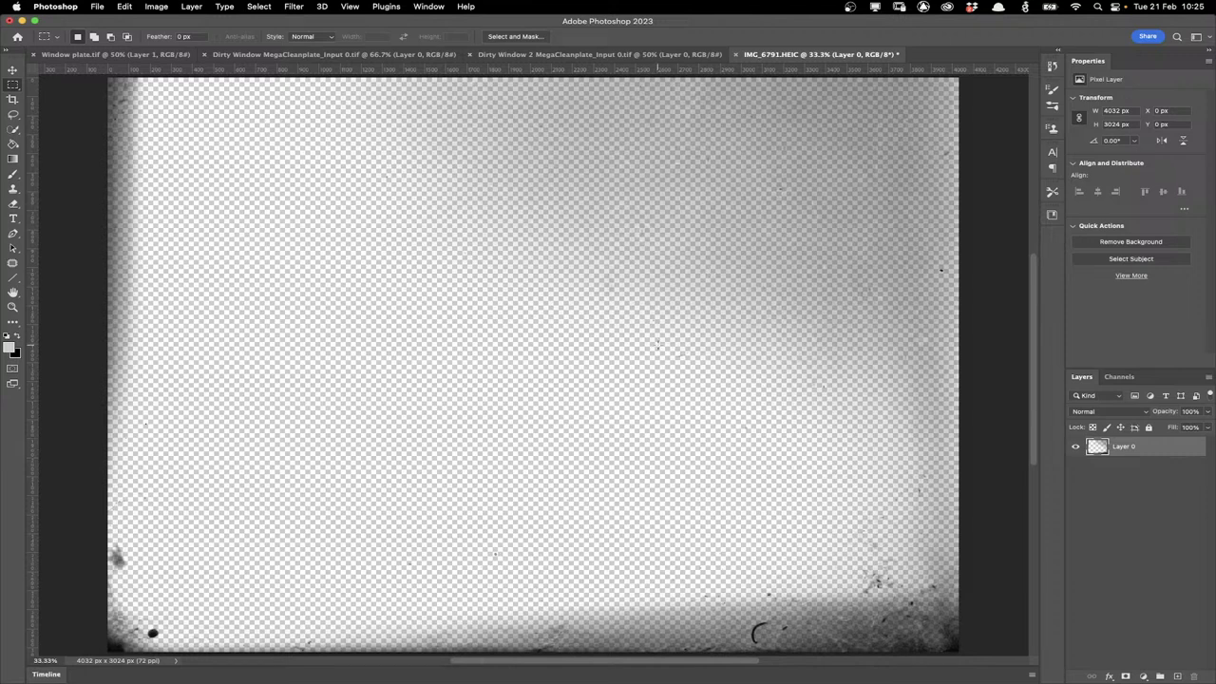
# Paste the cut-out dirt into Dirty Window 2 MegaCleanplate_Input 0.tif and scale it to about 1455 × 1091 px over the window
pyautogui.click(564, 56)
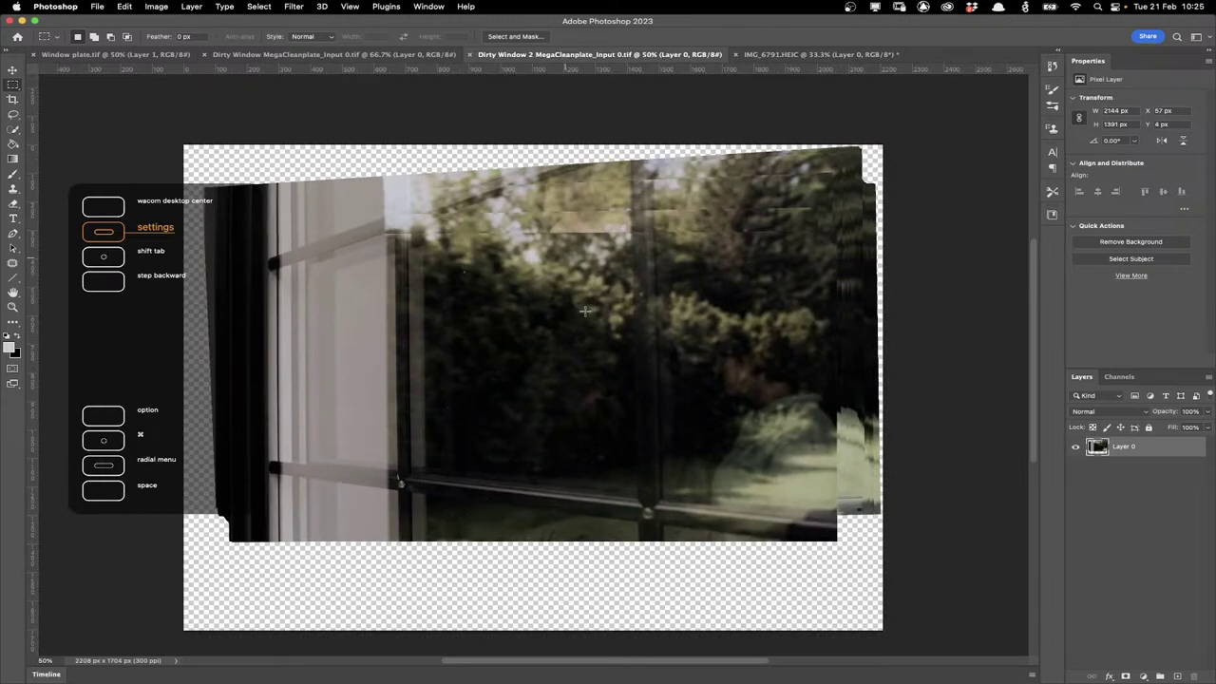
pyautogui.press('super+v')
pyautogui.click(13, 71)
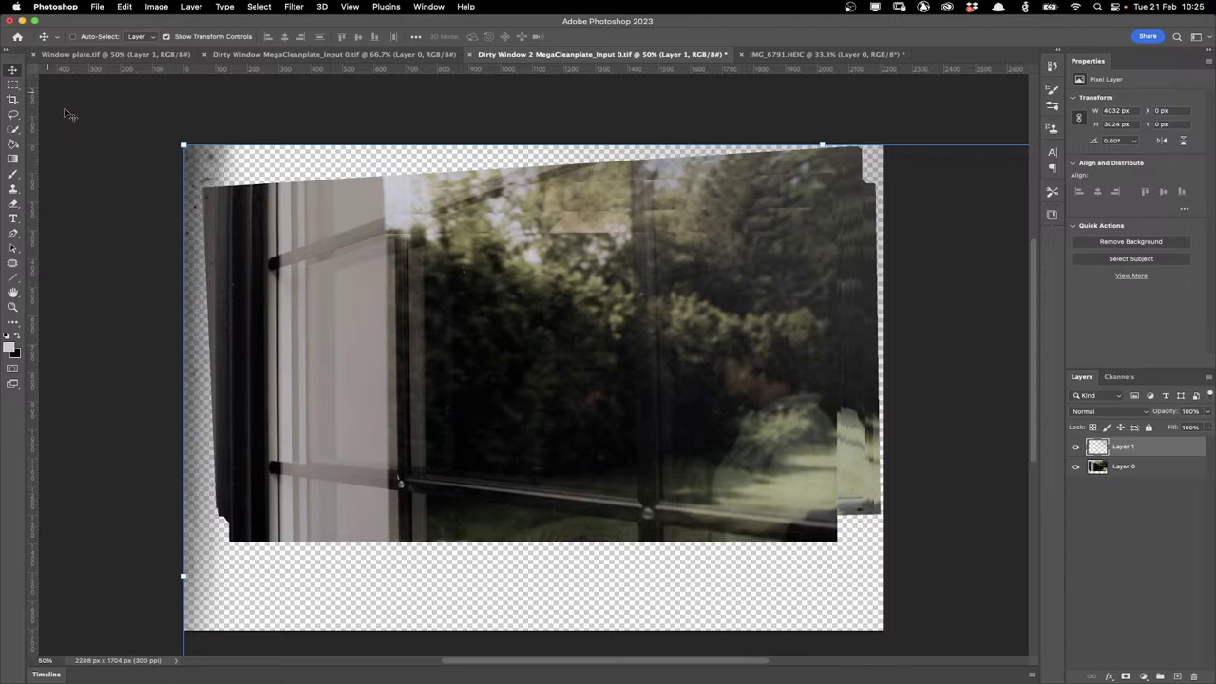
pyautogui.press('super+t')
pyautogui.moveTo(184, 145); pyautogui.dragTo(535, 380)
pyautogui.moveTo(656, 480); pyautogui.dragTo(341, 247)
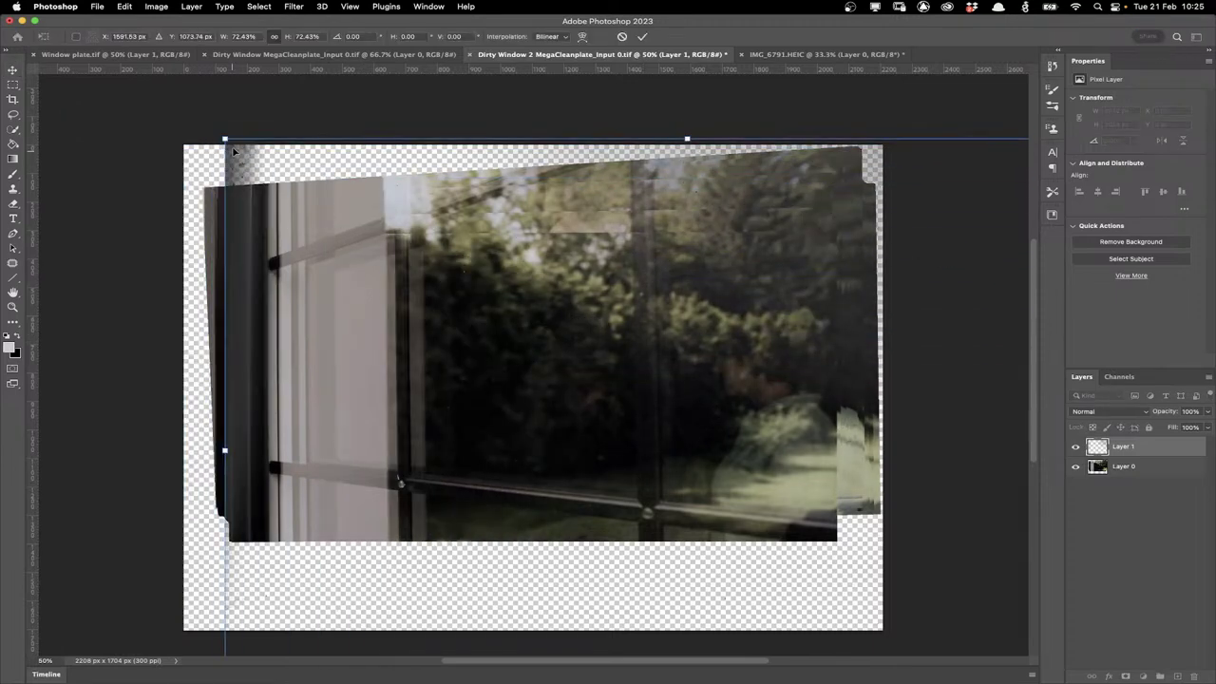
pyautogui.moveTo(217, 139); pyautogui.dragTo(689, 451)
pyautogui.moveTo(776, 517); pyautogui.dragTo(380, 291)
pyautogui.press('Return')
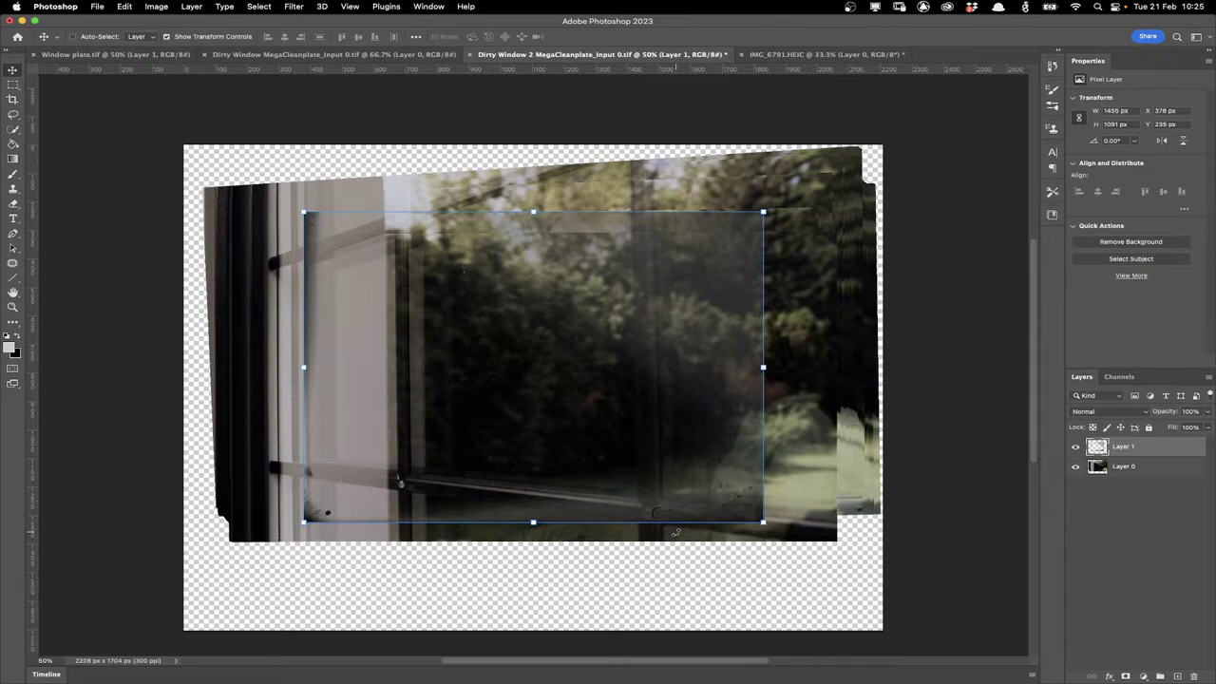
# Distort the dirt layer so its two left corners meet the left edge of the middle window pane
pyautogui.click(157, 7)
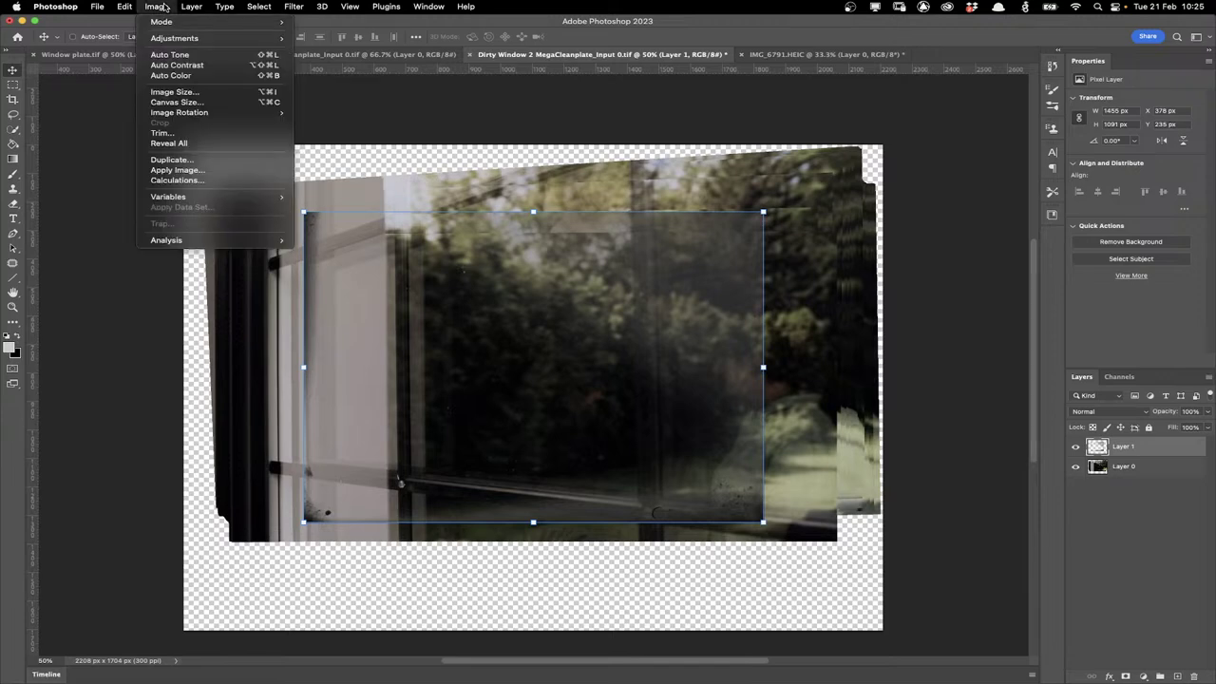
pyautogui.moveTo(125, 7)
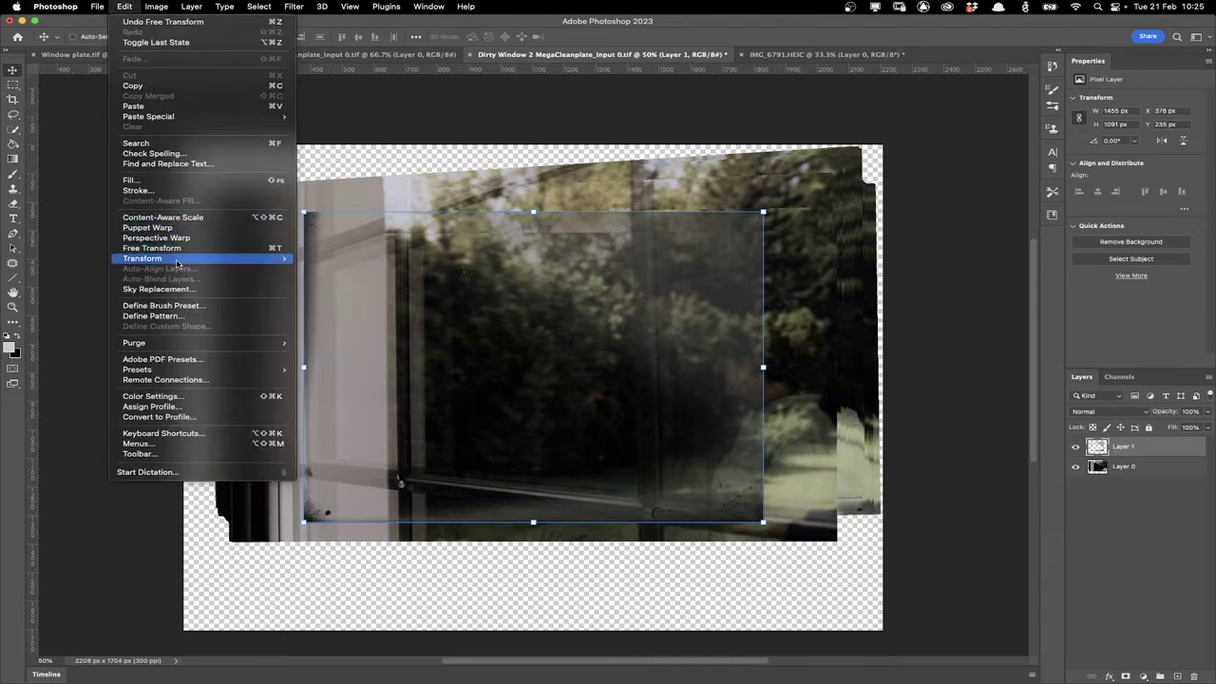
pyautogui.moveTo(176, 263)
pyautogui.click(336, 305)
pyautogui.moveTo(305, 214); pyautogui.dragTo(405, 229)
pyautogui.moveTo(304, 522); pyautogui.dragTo(408, 479)
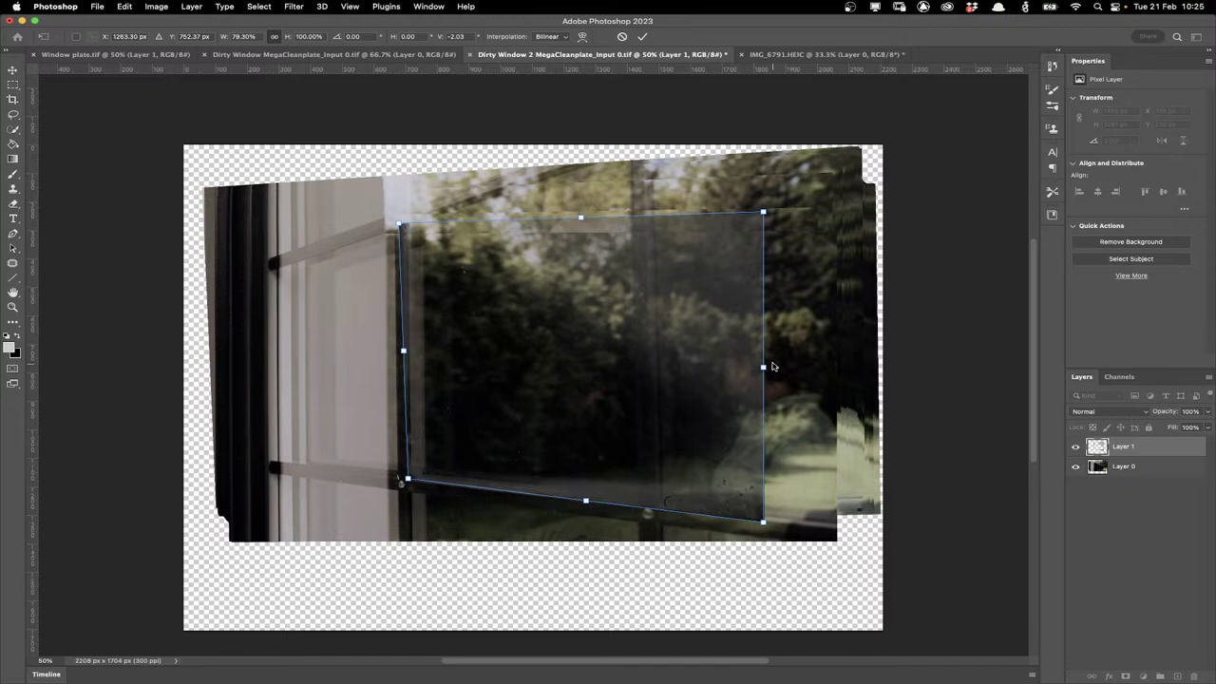
# Fit the dirt layer's right corners to the pane's right edge, fine-tune all corners and apply the distortion
pyautogui.moveTo(773, 367); pyautogui.dragTo(651, 347)
pyautogui.moveTo(640, 508); pyautogui.dragTo(639, 506)
pyautogui.moveTo(642, 190); pyautogui.dragTo(629, 156)
pyautogui.moveTo(640, 507); pyautogui.dragTo(635, 500)
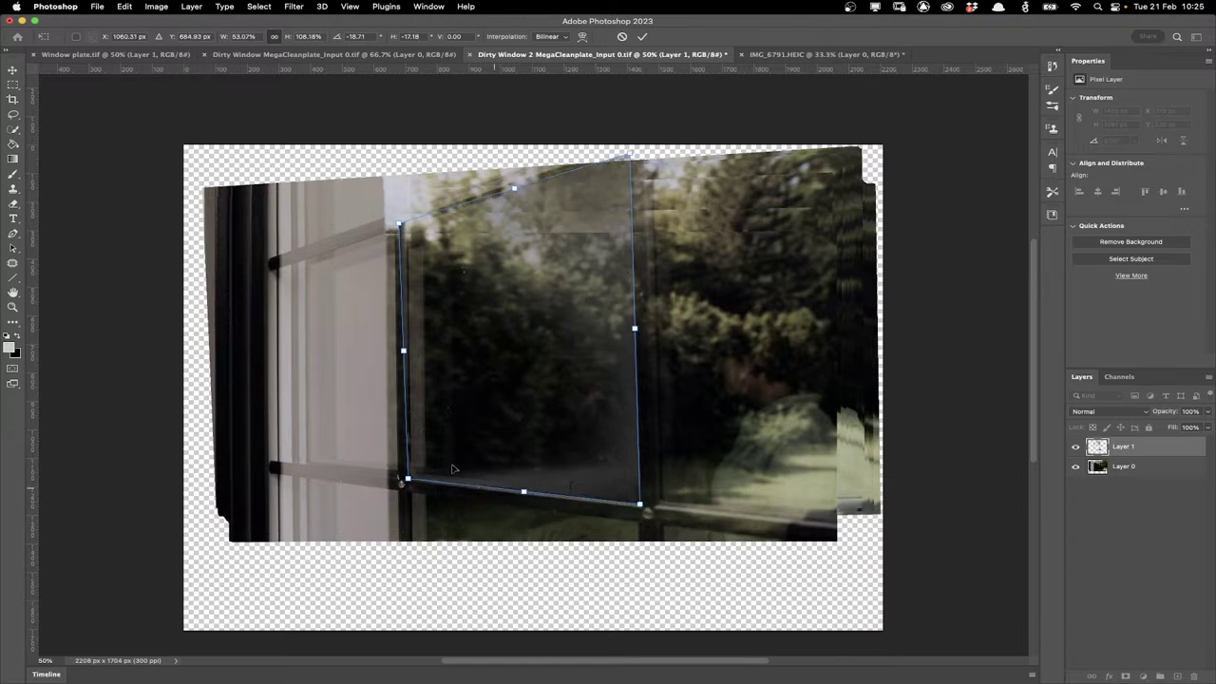
pyautogui.moveTo(401, 221); pyautogui.dragTo(404, 224)
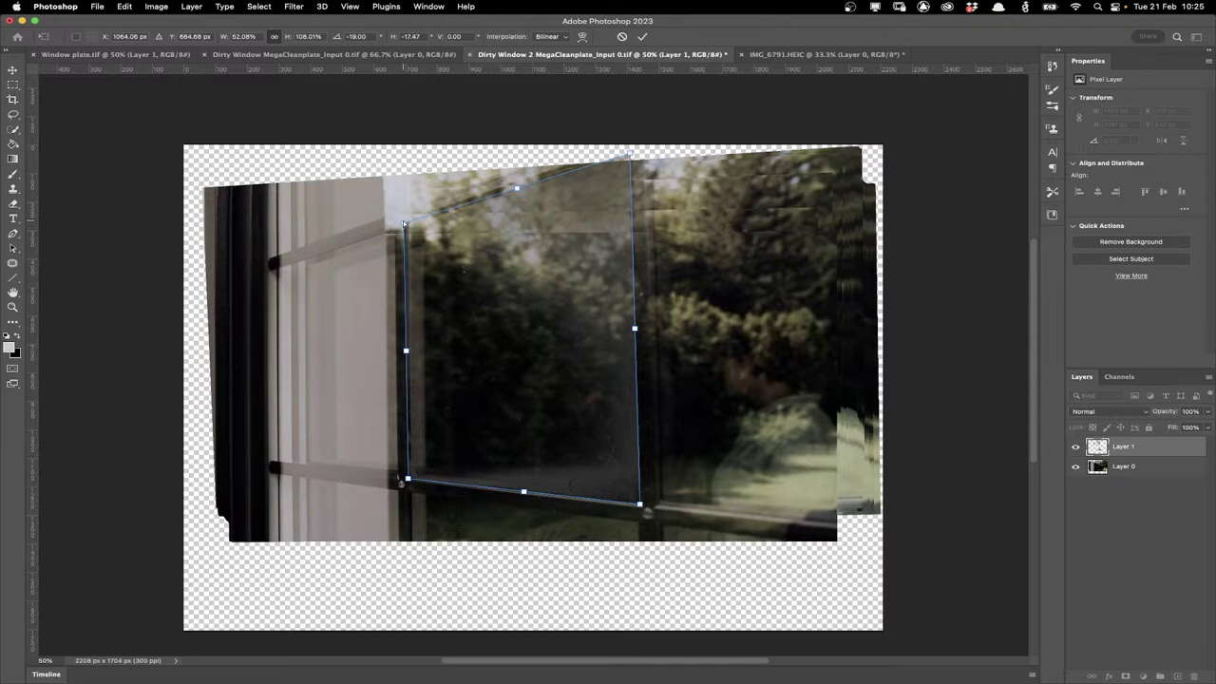
pyautogui.moveTo(403, 223); pyautogui.dragTo(404, 226)
pyautogui.moveTo(640, 508); pyautogui.dragTo(638, 505)
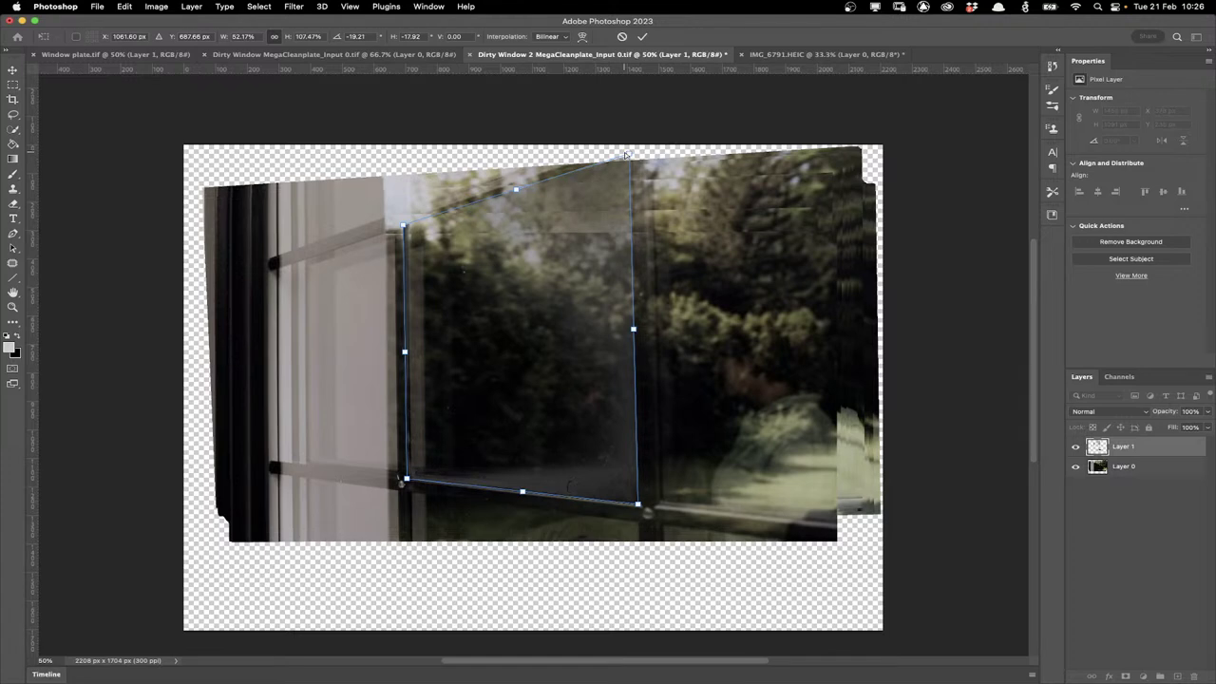
pyautogui.click(15, 86)
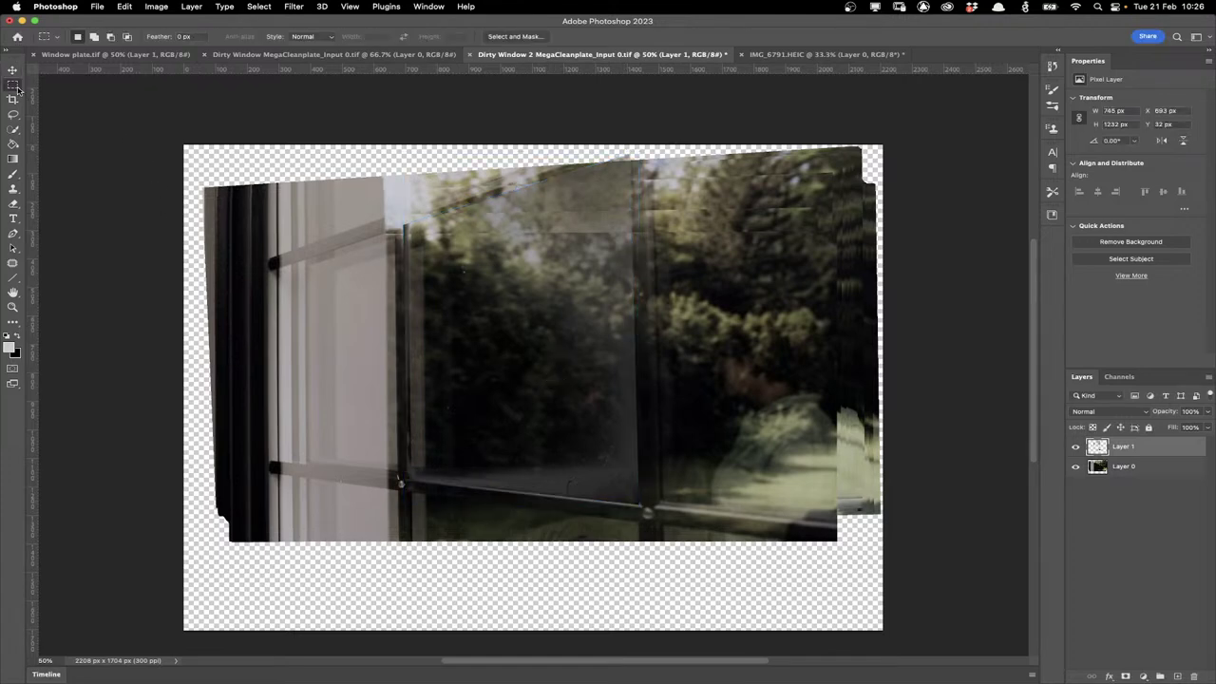
# Check the dirt without the clean plate, then add a layer directly above the plate and fill it with light grey
pyautogui.click(1075, 468)
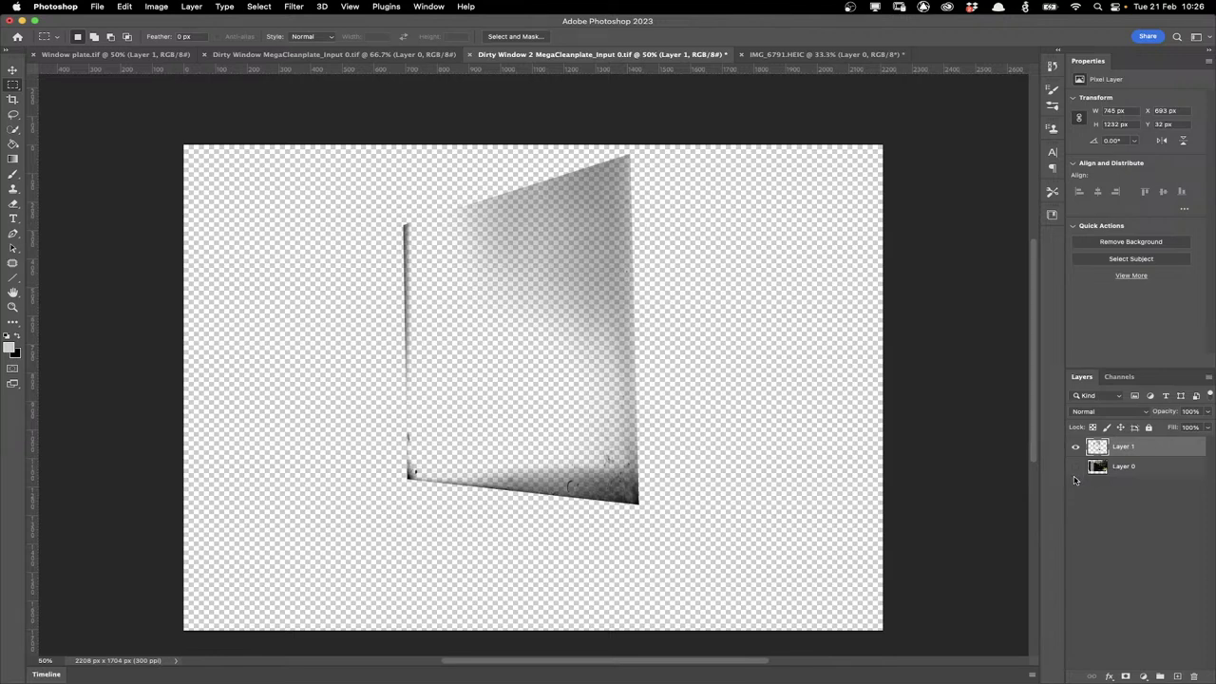
pyautogui.click(1075, 467)
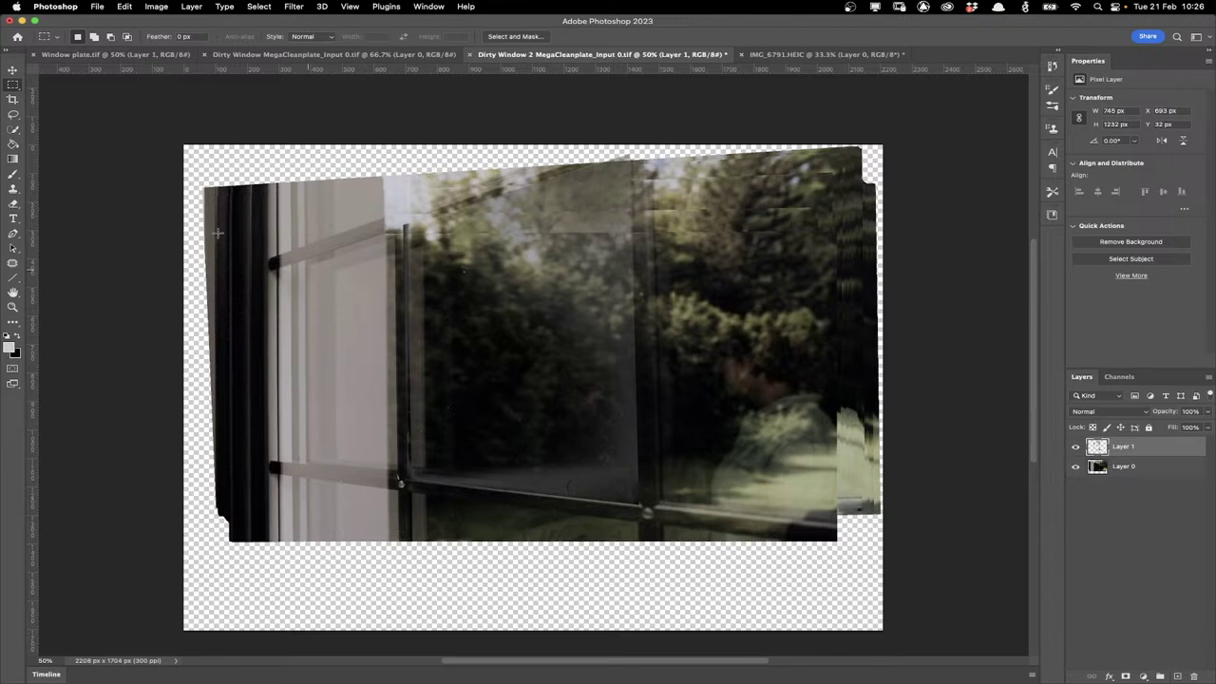
pyautogui.click(13, 204)
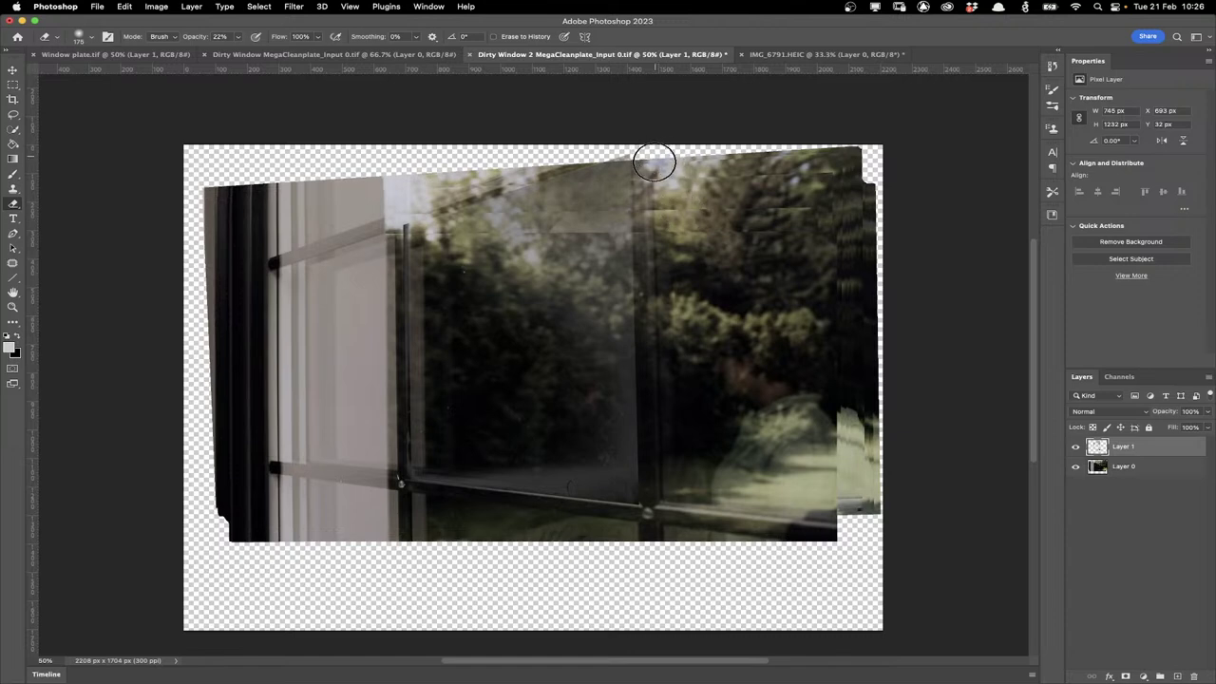
pyautogui.click(1146, 470)
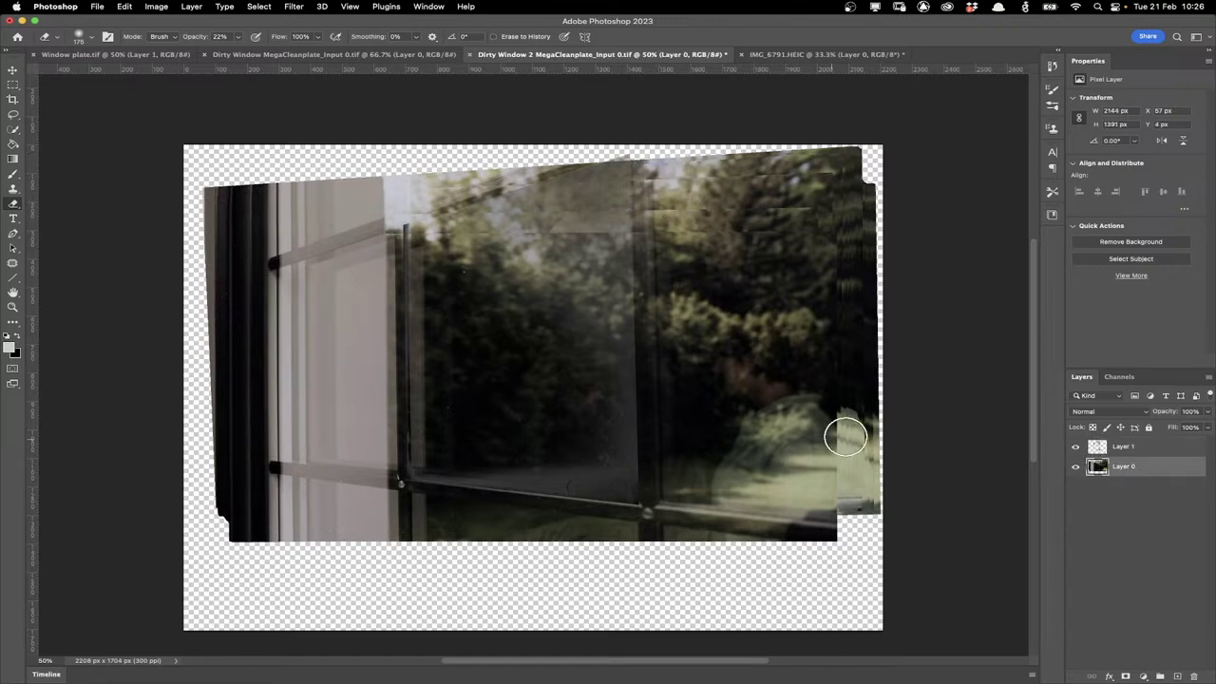
pyautogui.click(1178, 676)
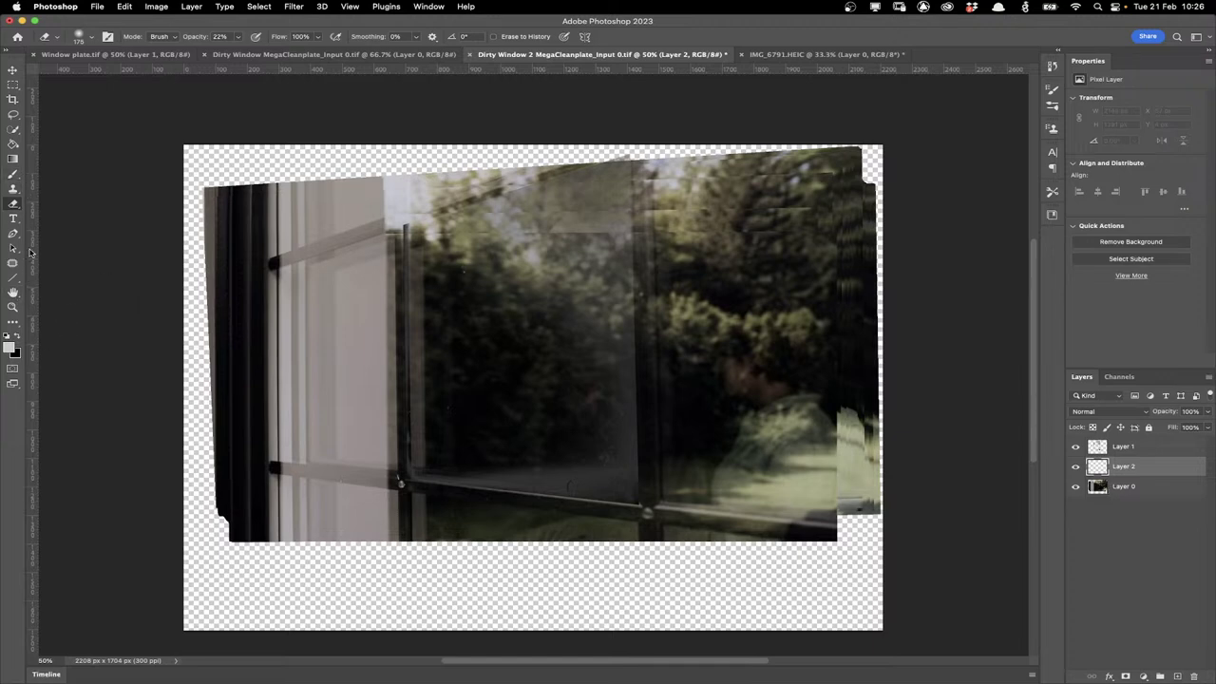
pyautogui.click(13, 143)
pyautogui.click(823, 562)
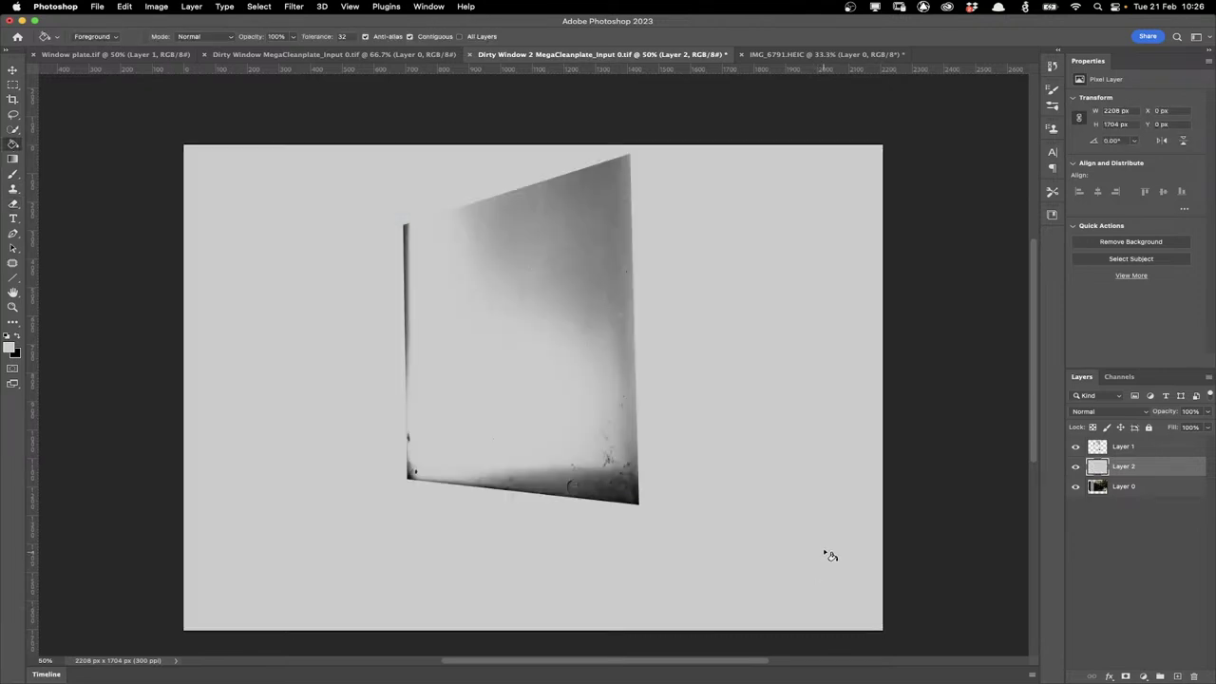
# Add another layer above the grey one, fill it with black as a second checking background, and hide it
pyautogui.click(1178, 676)
pyautogui.click(17, 336)
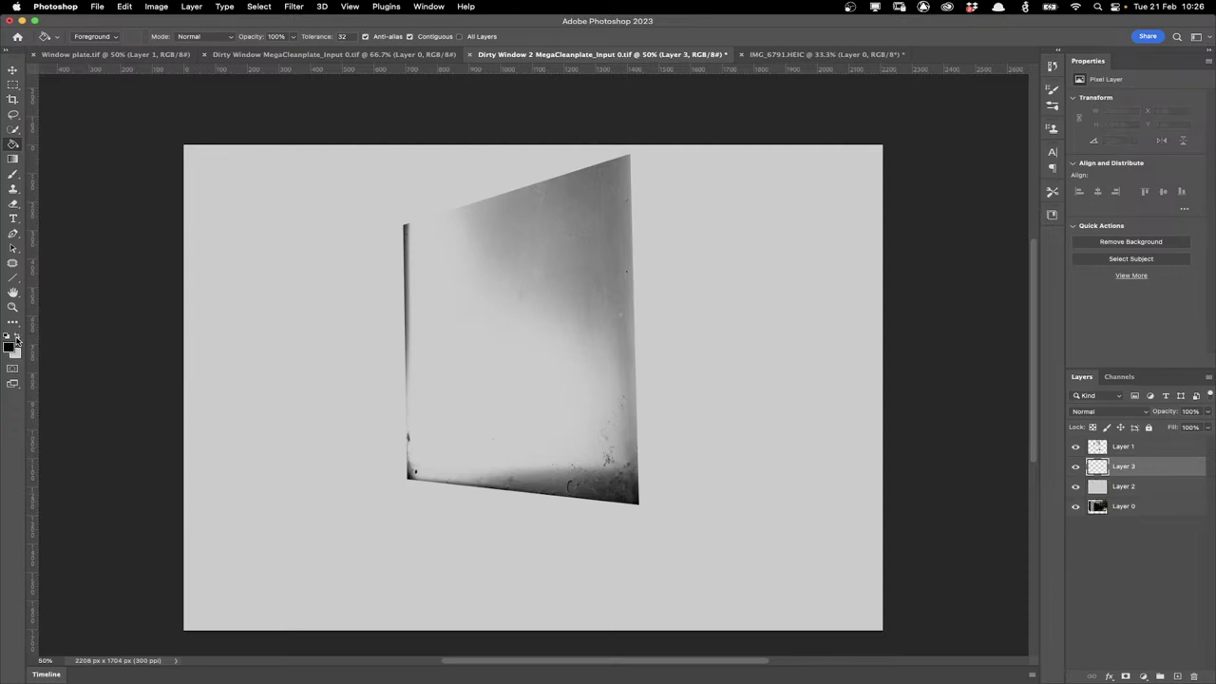
pyautogui.click(265, 382)
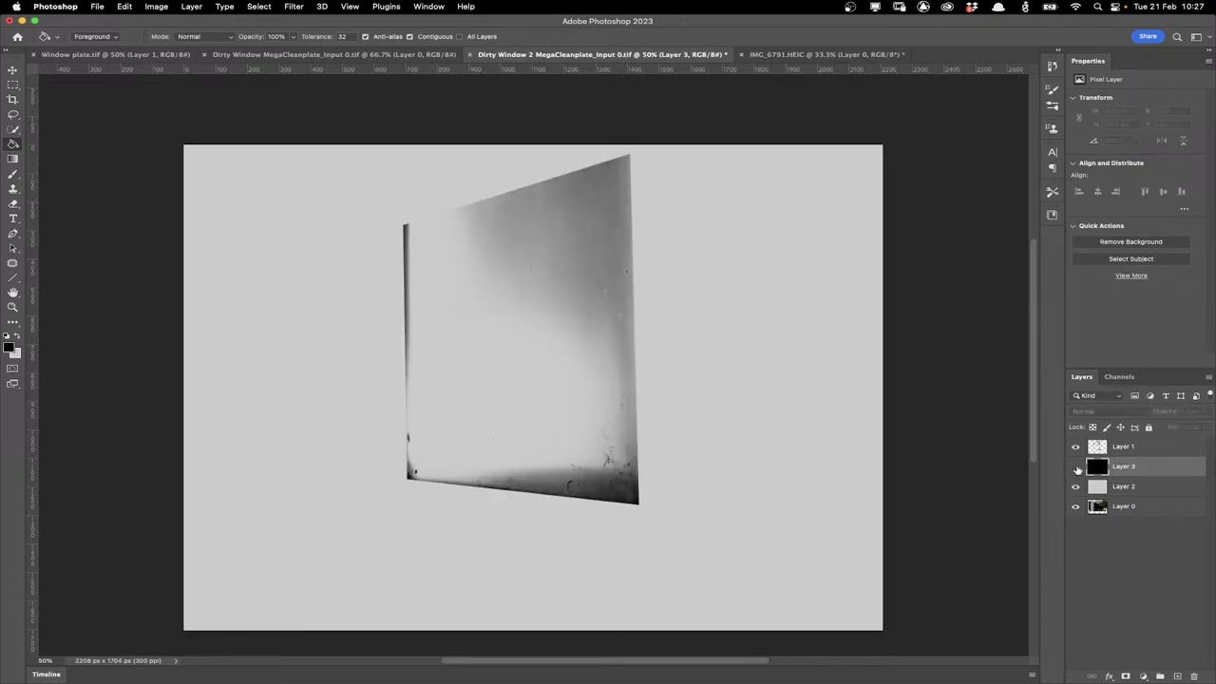
pyautogui.click(1076, 467)
pyautogui.click(1076, 468)
pyautogui.click(1077, 466)
# Raise the Eraser's opacity and soften the right edge of the dirt on Layer 1
pyautogui.click(1102, 447)
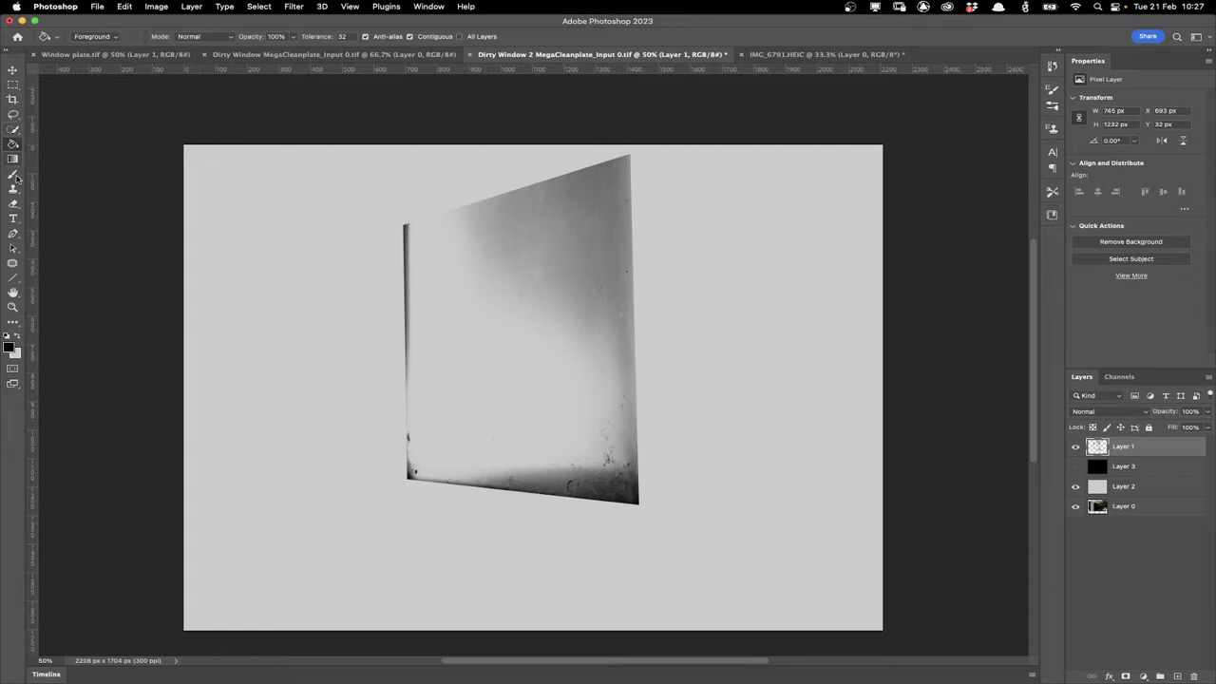
pyautogui.click(13, 203)
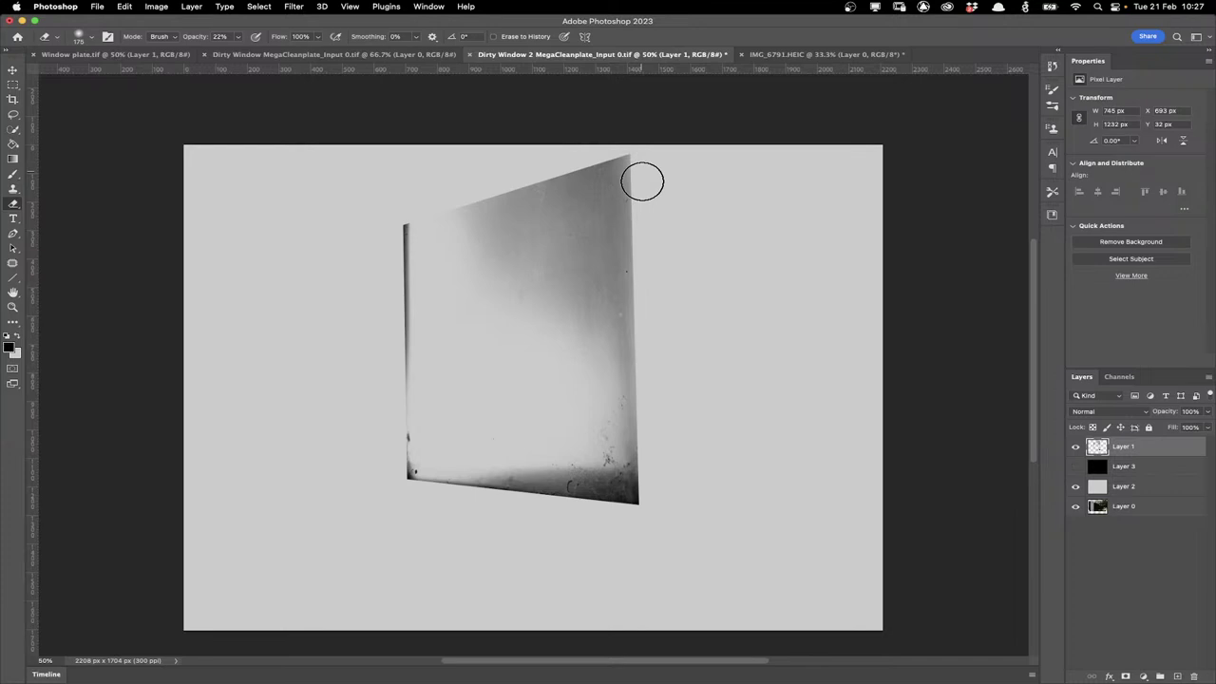
pyautogui.click(237, 36)
pyautogui.moveTo(238, 54); pyautogui.dragTo(255, 53)
pyautogui.moveTo(656, 158)
pyautogui.mouseDown()
pyautogui.moveTo(665, 350)
pyautogui.moveTo(645, 463)
pyautogui.moveTo(656, 514)
pyautogui.moveTo(653, 456)
pyautogui.mouseUp()
# Set the Eraser's opacity to 88% and soften the right, bottom, left and top edges of the dirt
pyautogui.click(238, 36)
pyautogui.moveTo(240, 54); pyautogui.dragTo(264, 54)
pyautogui.moveTo(660, 158)
pyautogui.mouseDown()
pyautogui.moveTo(650, 184)
pyautogui.moveTo(673, 251)
pyautogui.moveTo(676, 447)
pyautogui.moveTo(656, 524)
pyautogui.moveTo(407, 491)
pyautogui.moveTo(488, 492)
pyautogui.moveTo(559, 510)
pyautogui.mouseUp()
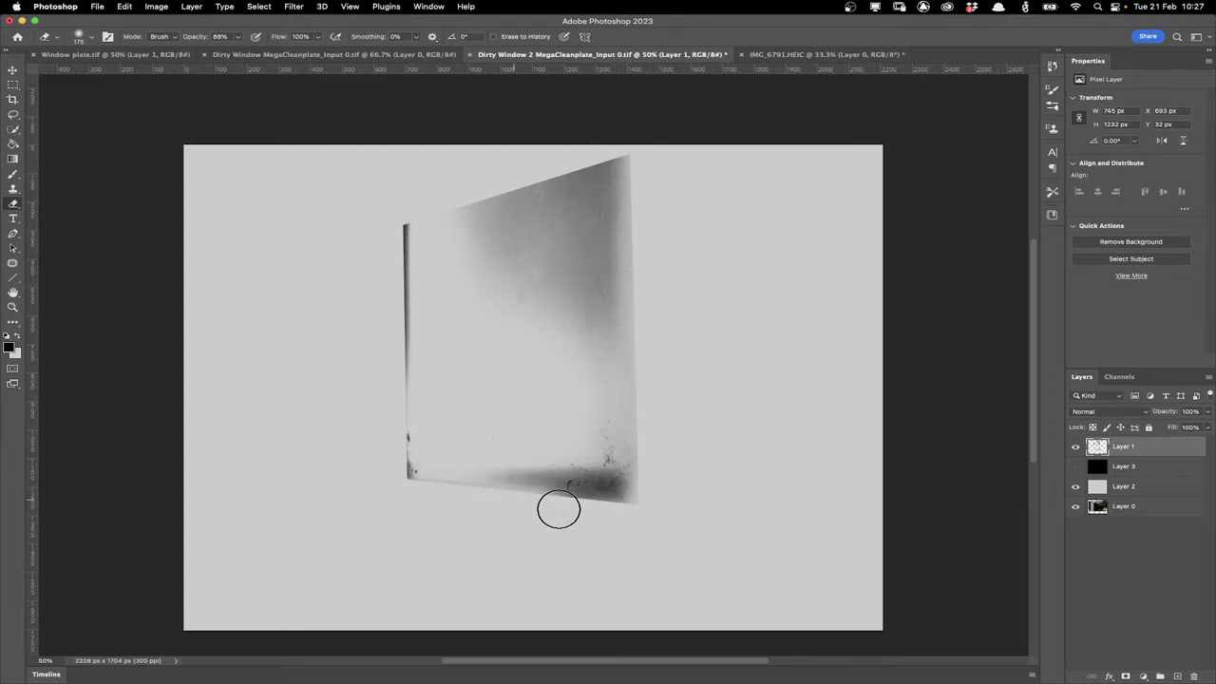
pyautogui.moveTo(380, 198); pyautogui.dragTo(388, 491)
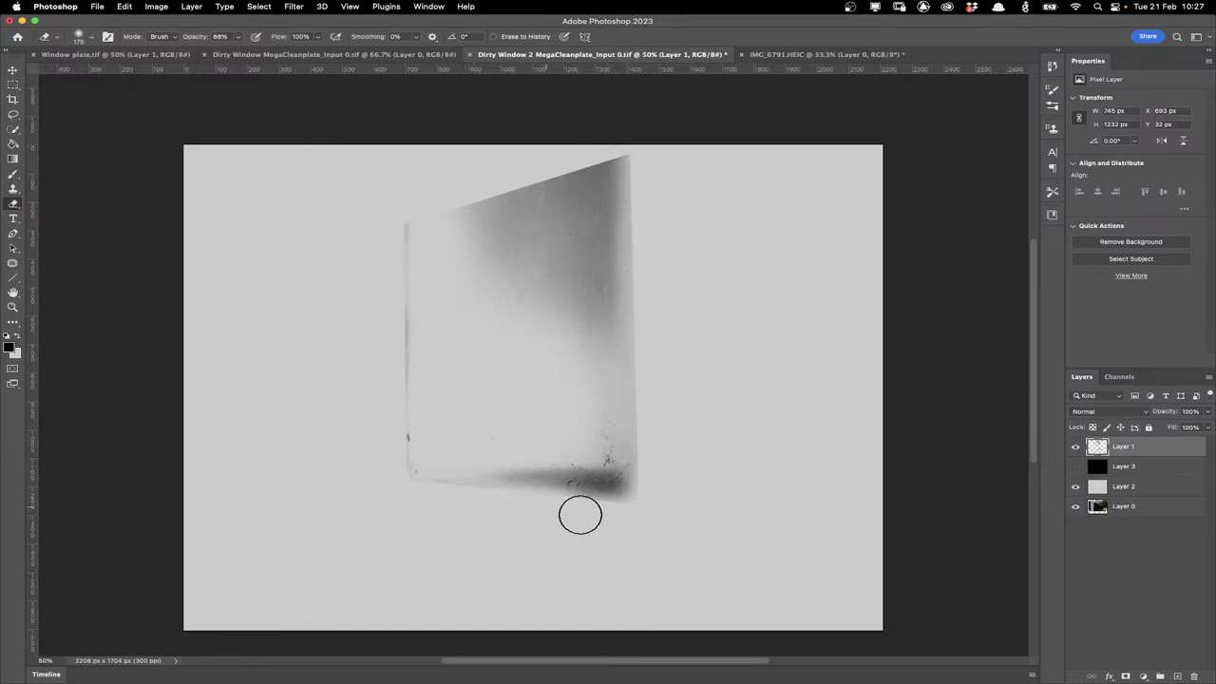
pyautogui.moveTo(614, 141); pyautogui.dragTo(463, 181)
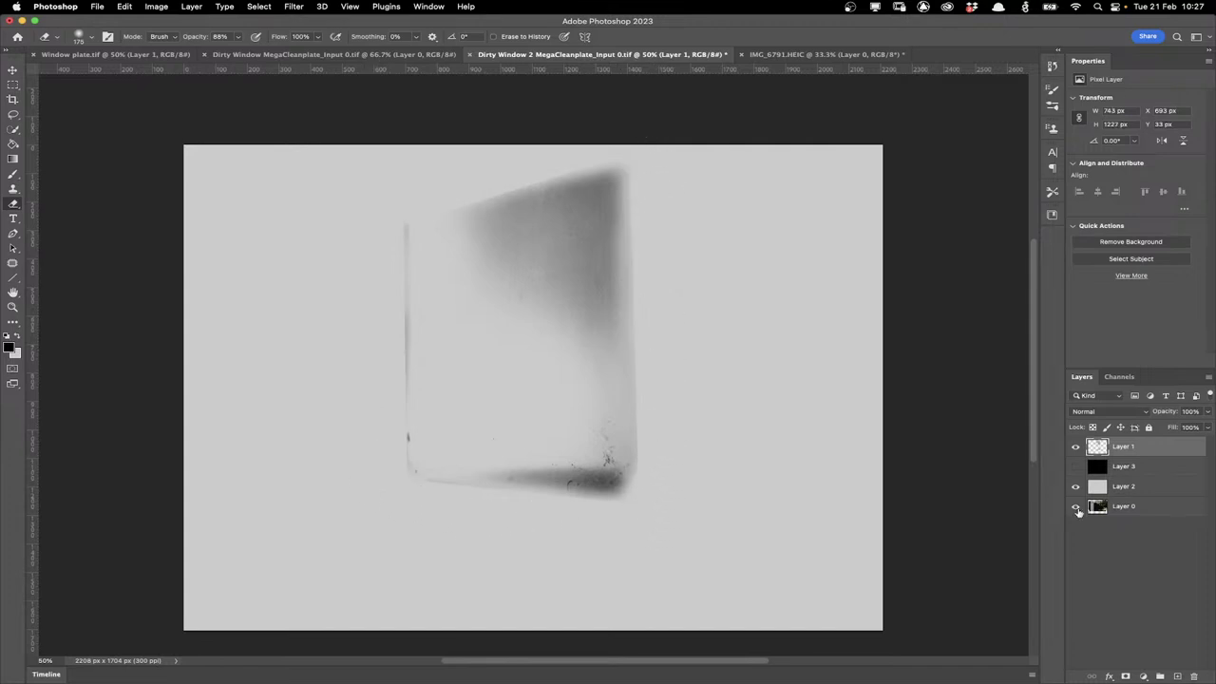
# Hide the grey layer to reveal the clean plate and lower the dirt layer's opacity to 89%
pyautogui.click(1076, 510)
pyautogui.click(1206, 414)
pyautogui.moveTo(1207, 426); pyautogui.dragTo(1201, 431)
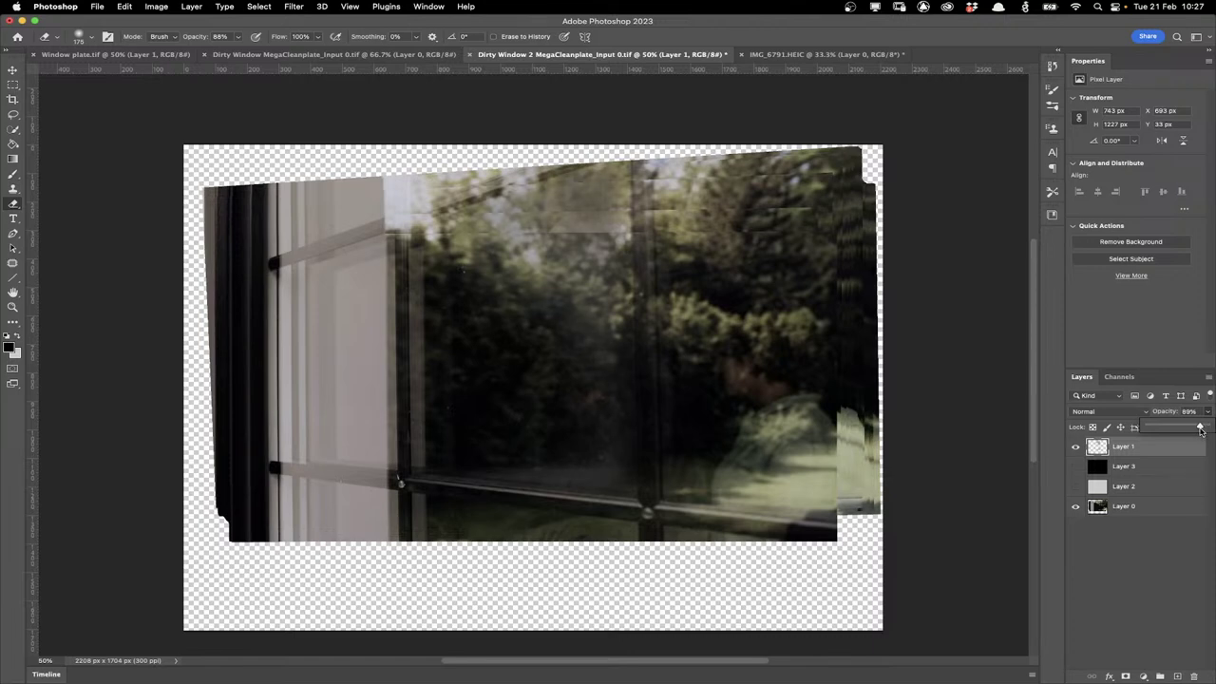
# Return the dirt on Layer 1 to 100% opacity and choose the Soft Round brush for painting on it
pyautogui.click(1131, 560)
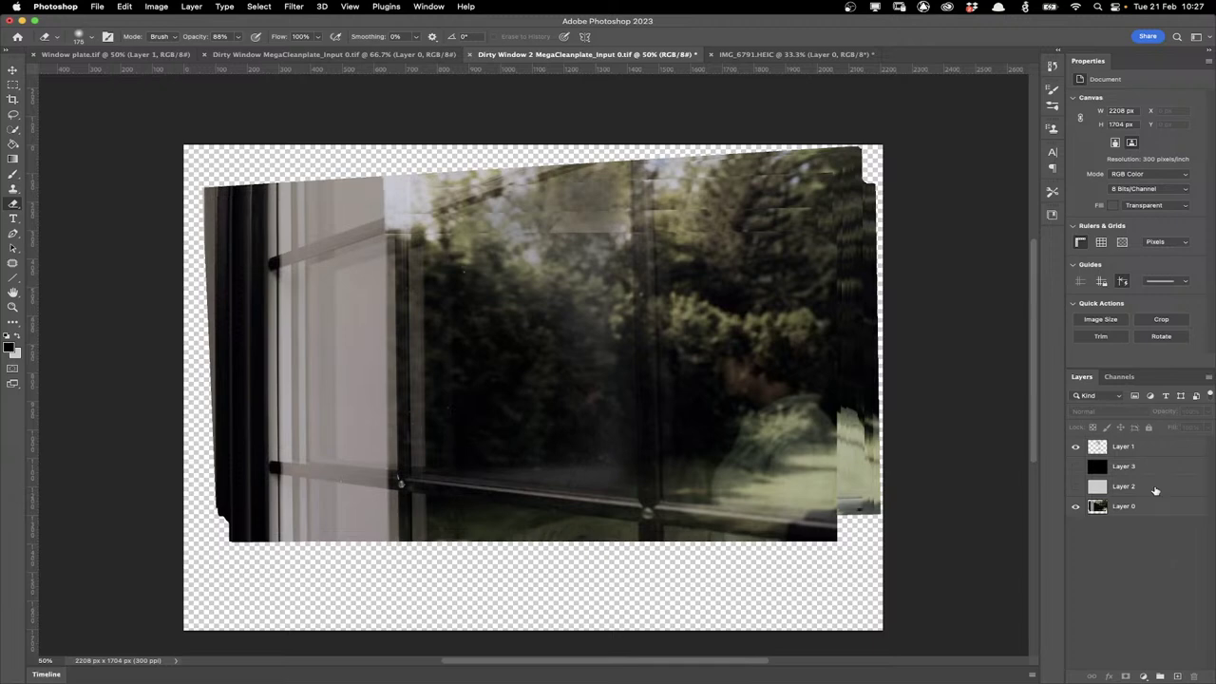
pyautogui.click(1140, 447)
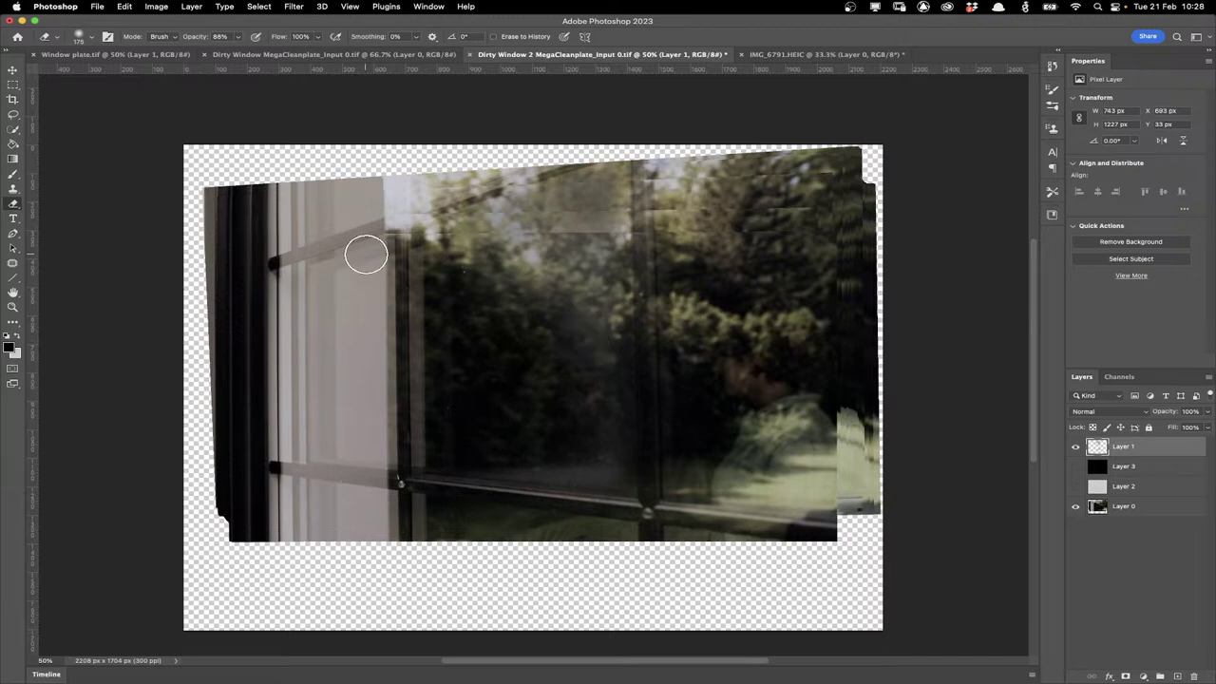
pyautogui.click(13, 175)
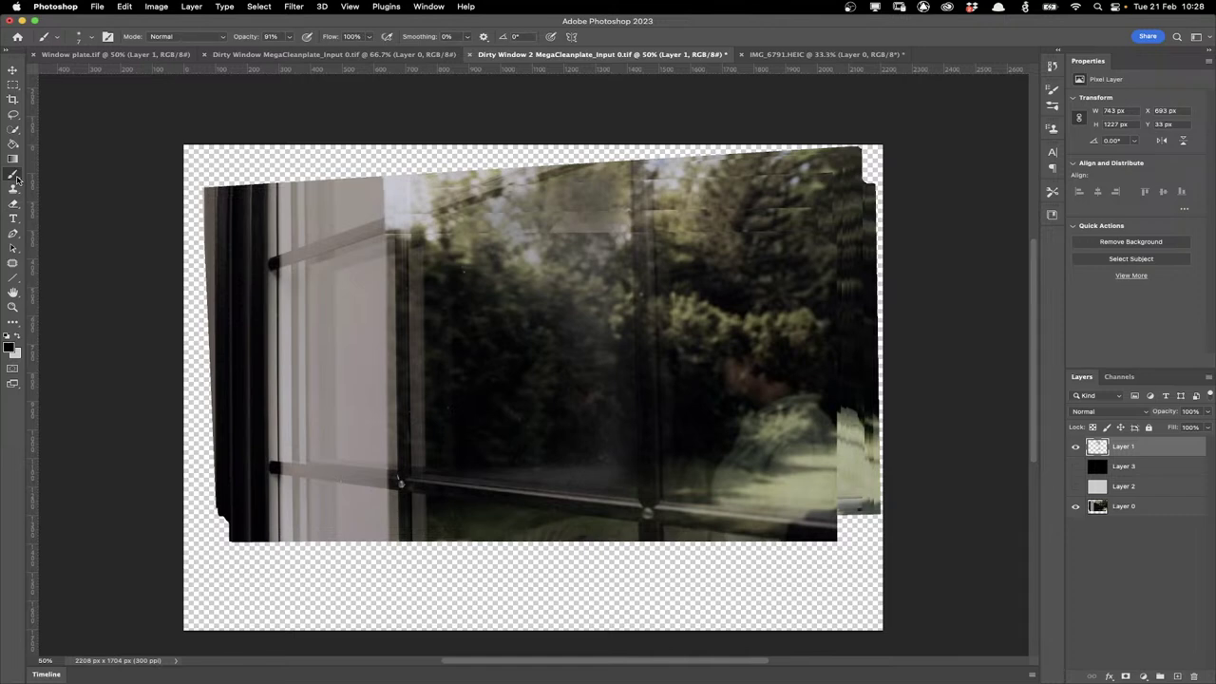
pyautogui.click(92, 38)
pyautogui.click(92, 186)
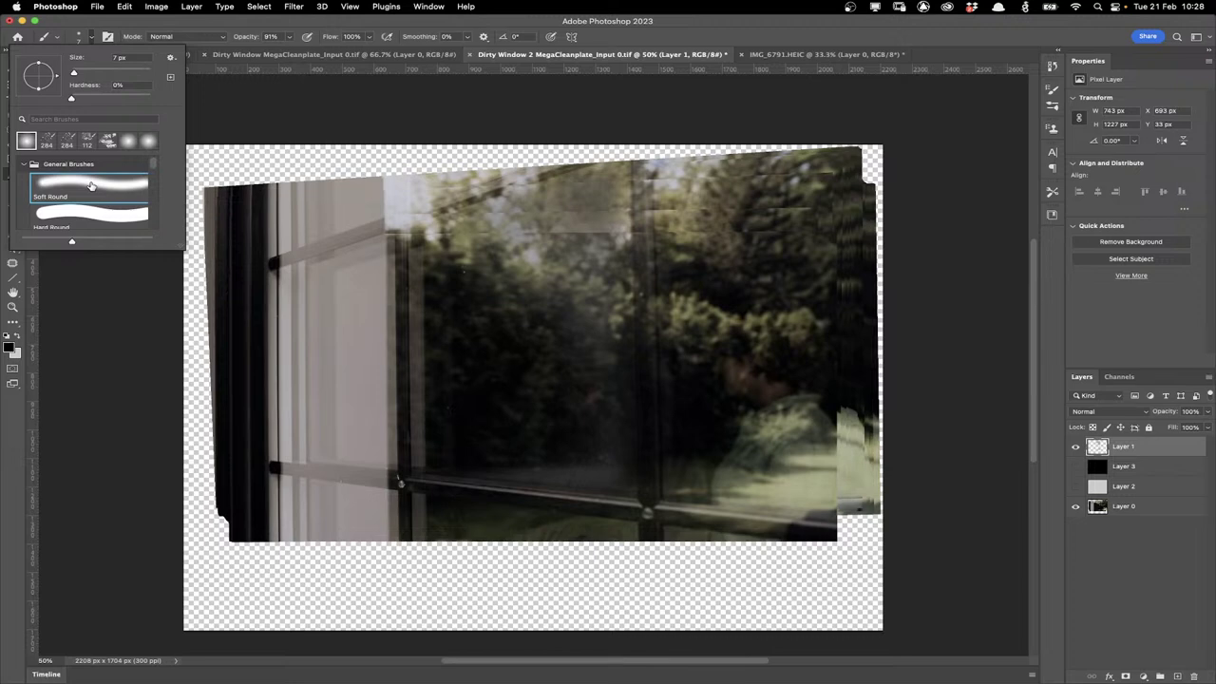
pyautogui.click(1098, 458)
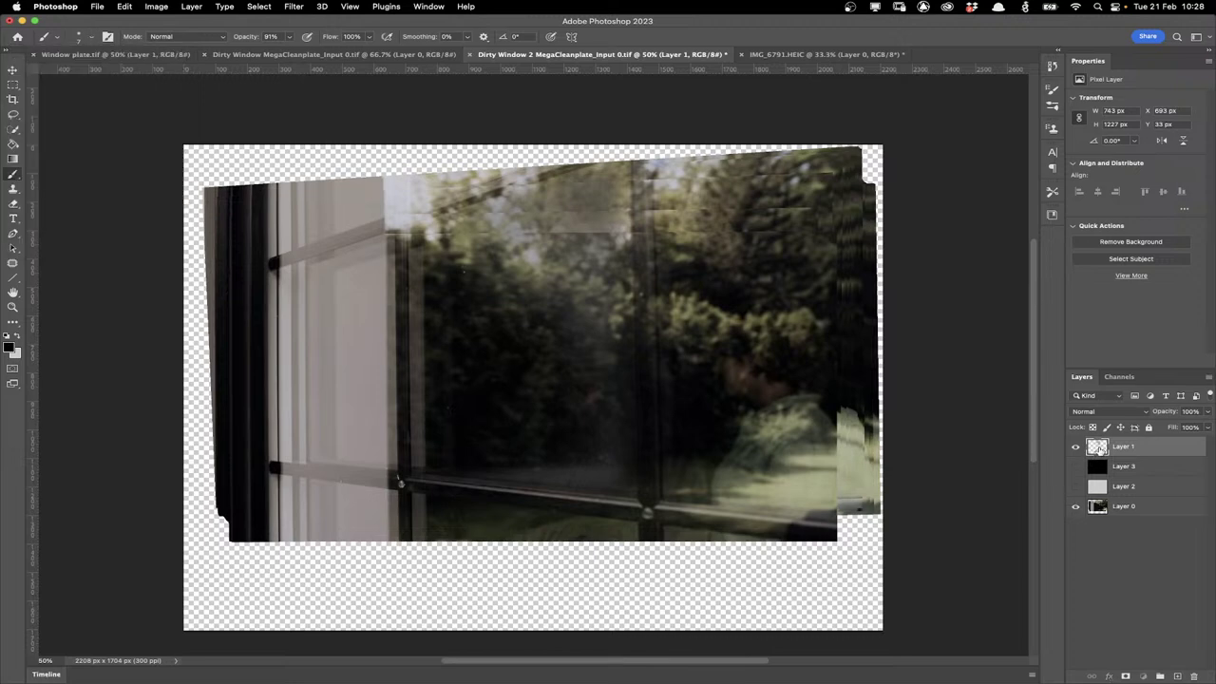
# Hide the clean plate to sample a dark grey from the dirt, show the plate again, and enlarge the brush
pyautogui.click(1076, 508)
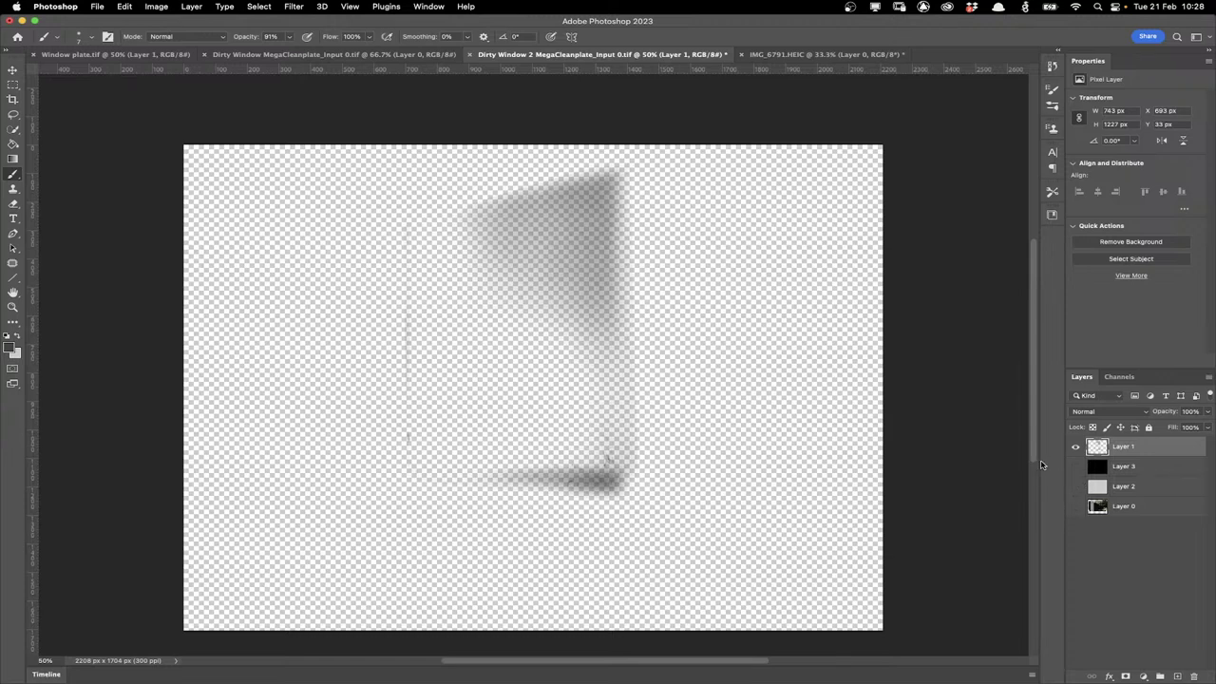
pyautogui.click(1075, 506)
pyautogui.press(']')
pyautogui.press(']')
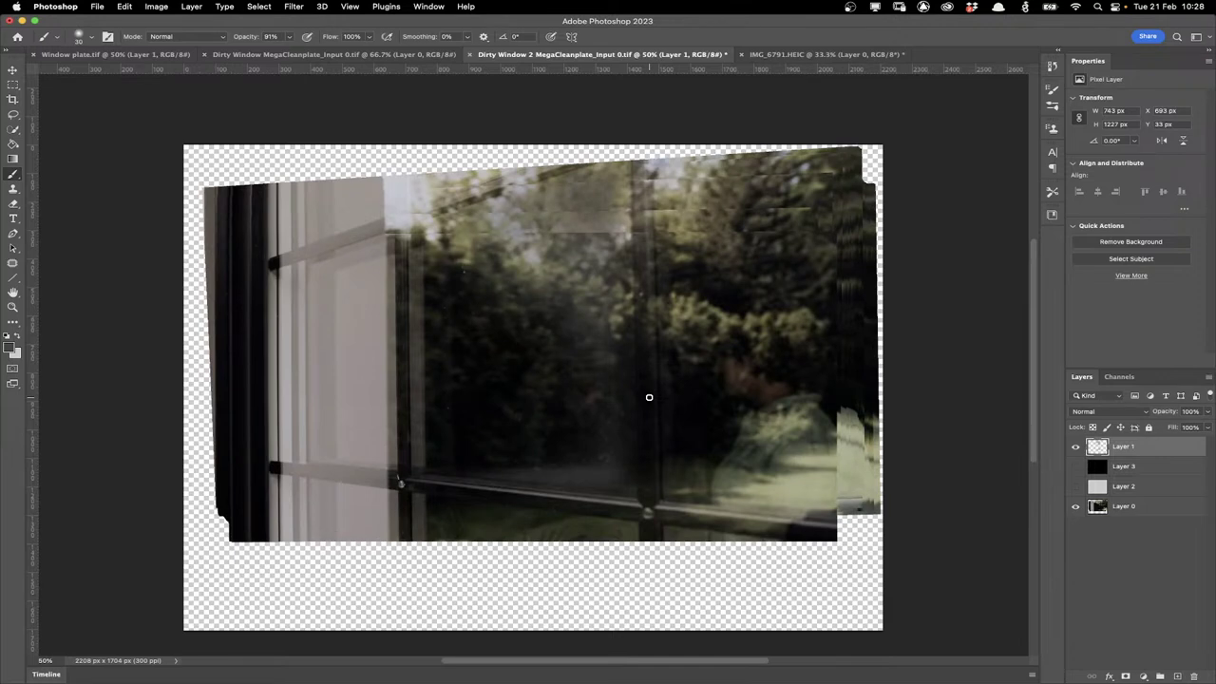
# Undo a test stroke beside the right pane and lower the brush opacity to 40%
pyautogui.click(662, 489)
pyautogui.press('super+z')
pyautogui.click(289, 36)
pyautogui.moveTo(294, 51); pyautogui.dragTo(261, 54)
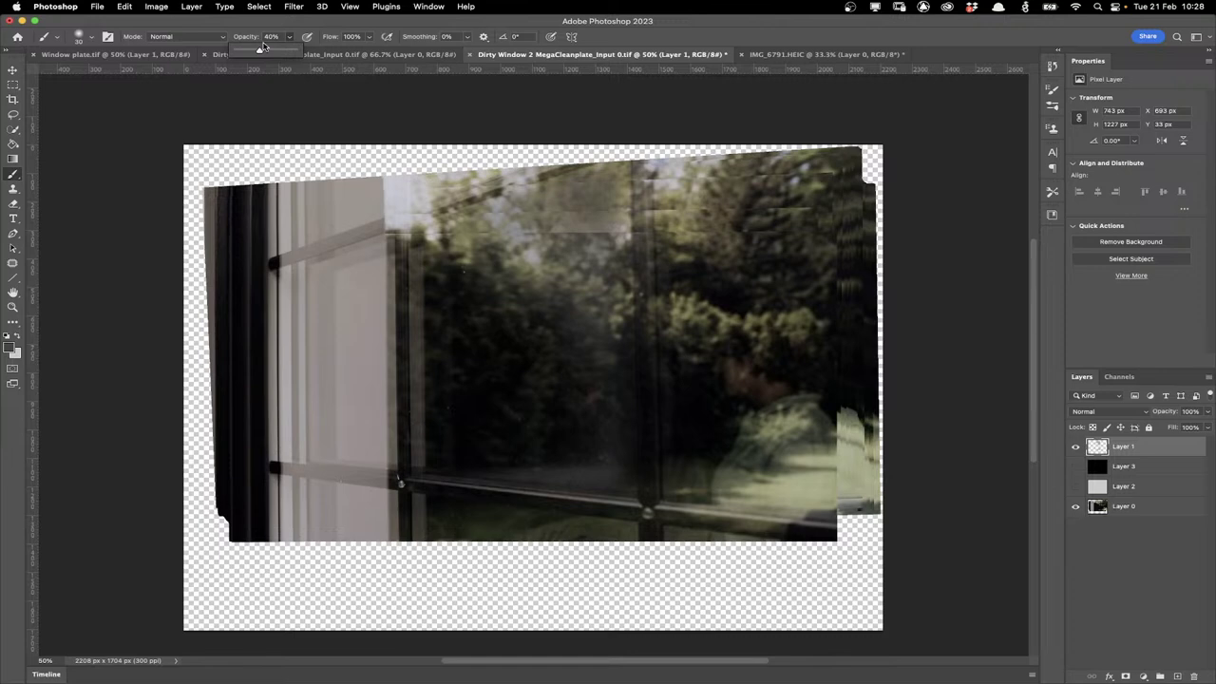
# Paint soft grime on a new layer in the adjoining corners of the right and left panes, softening it with the Eraser
pyautogui.press('super+alt+shift+n')
pyautogui.moveTo(661, 435)
pyautogui.mouseDown()
pyautogui.moveTo(661, 479)
pyautogui.moveTo(695, 502)
pyautogui.moveTo(660, 431)
pyautogui.moveTo(750, 510)
pyautogui.mouseUp()
pyautogui.moveTo(659, 437); pyautogui.dragTo(660, 359)
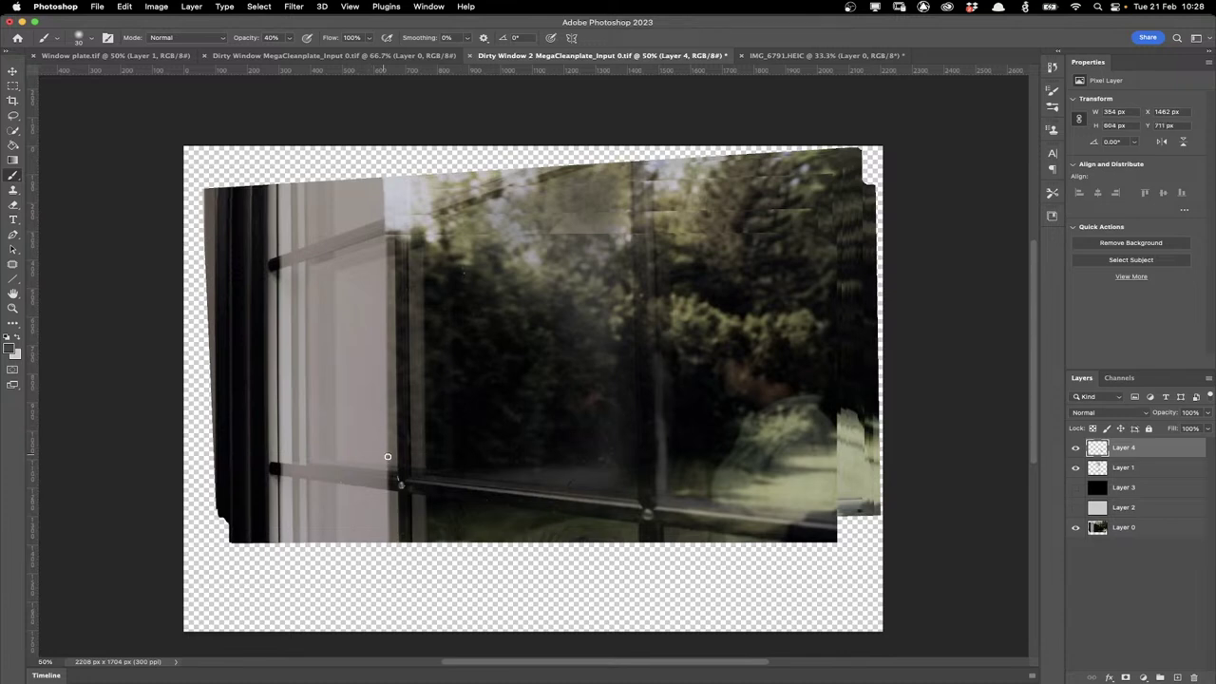
pyautogui.moveTo(395, 452)
pyautogui.mouseDown()
pyautogui.moveTo(396, 473)
pyautogui.moveTo(345, 468)
pyautogui.mouseUp()
pyautogui.click(13, 205)
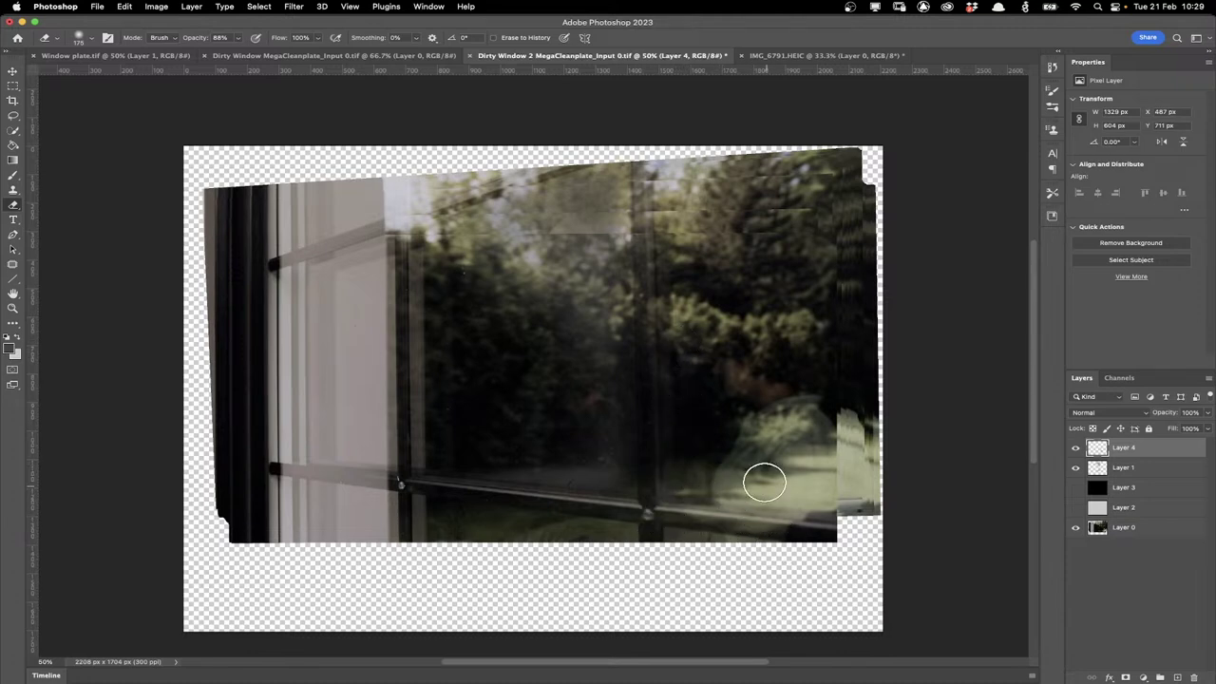
# Choose a 284 px splatter brush and paint dirt specks over the lower right pane on Layer 4
pyautogui.click(94, 38)
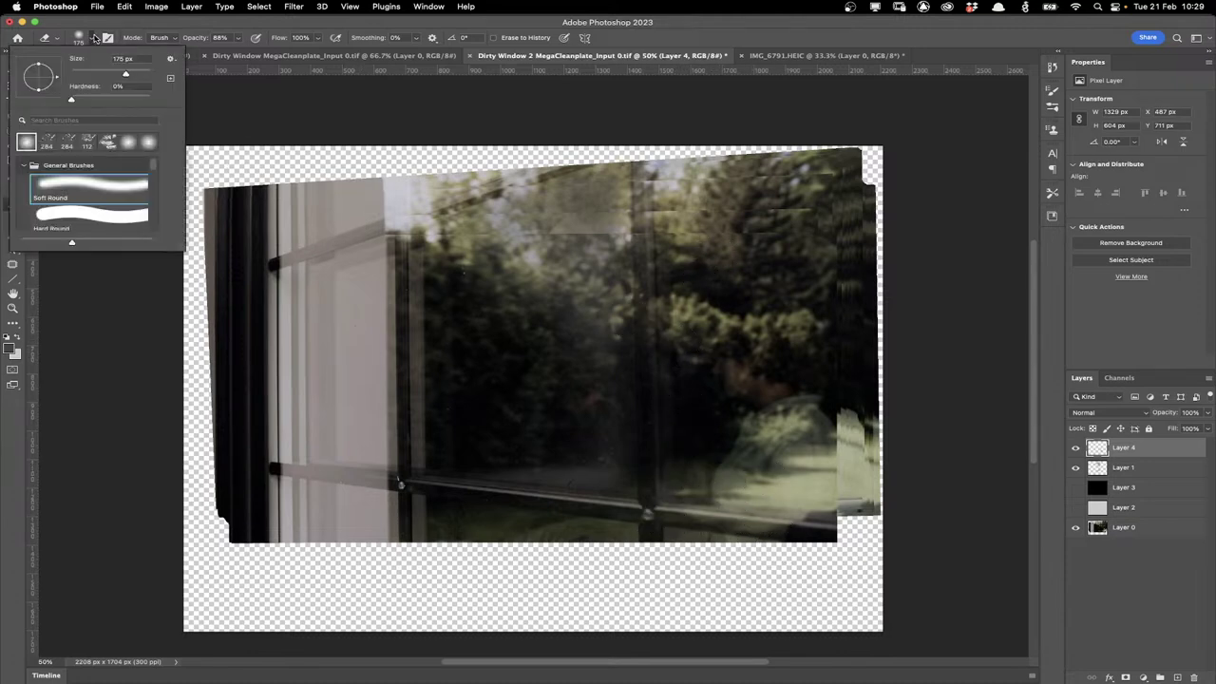
pyautogui.scroll(-3, 156, 180)
pyautogui.scroll(3, 156, 166)
pyautogui.press('b')
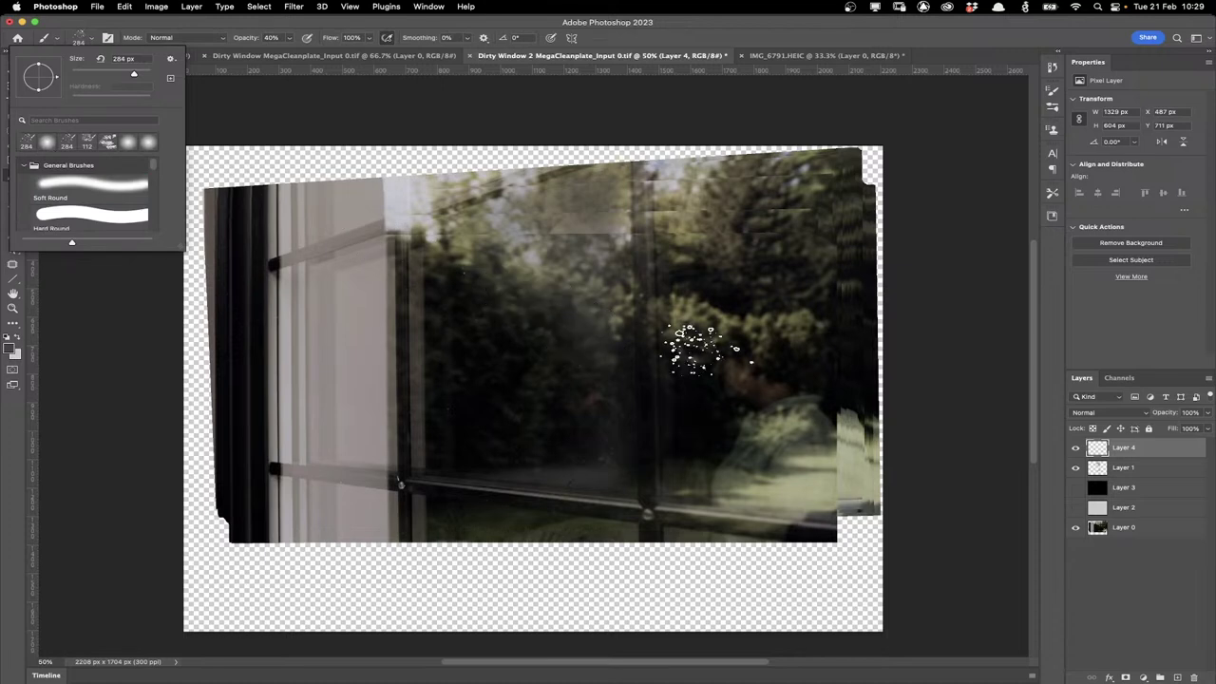
pyautogui.click(699, 348)
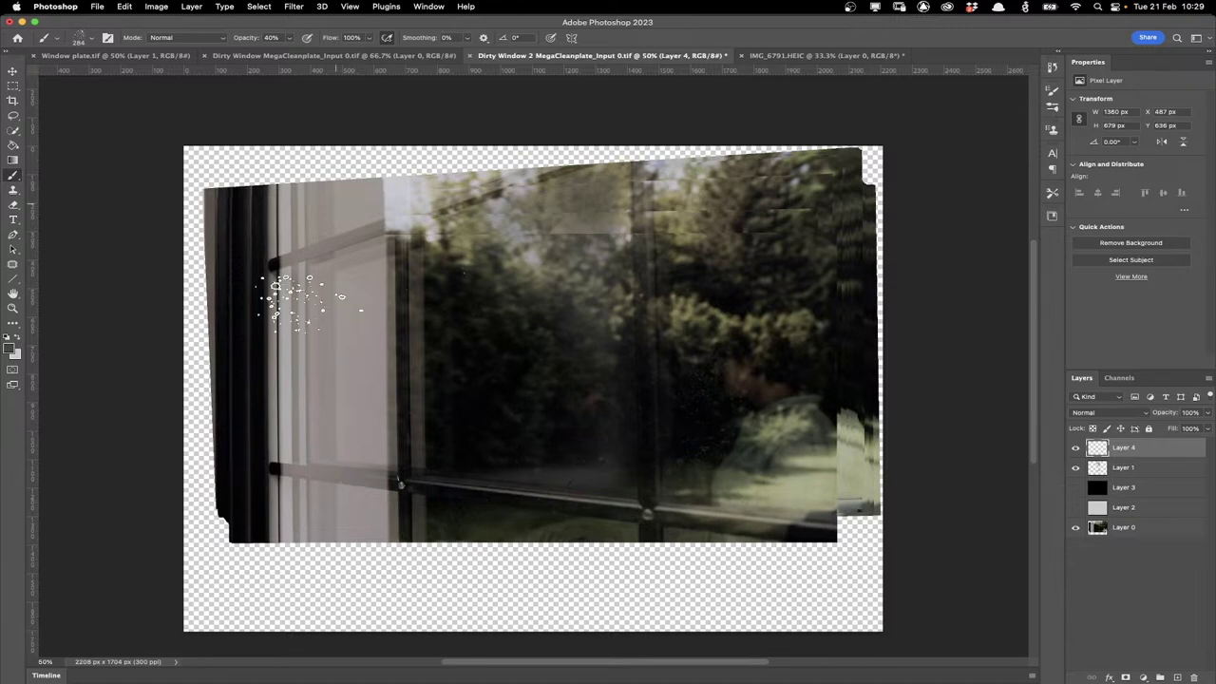
# Add another layer on top and paint dirt specks down the left pane
pyautogui.click(1176, 676)
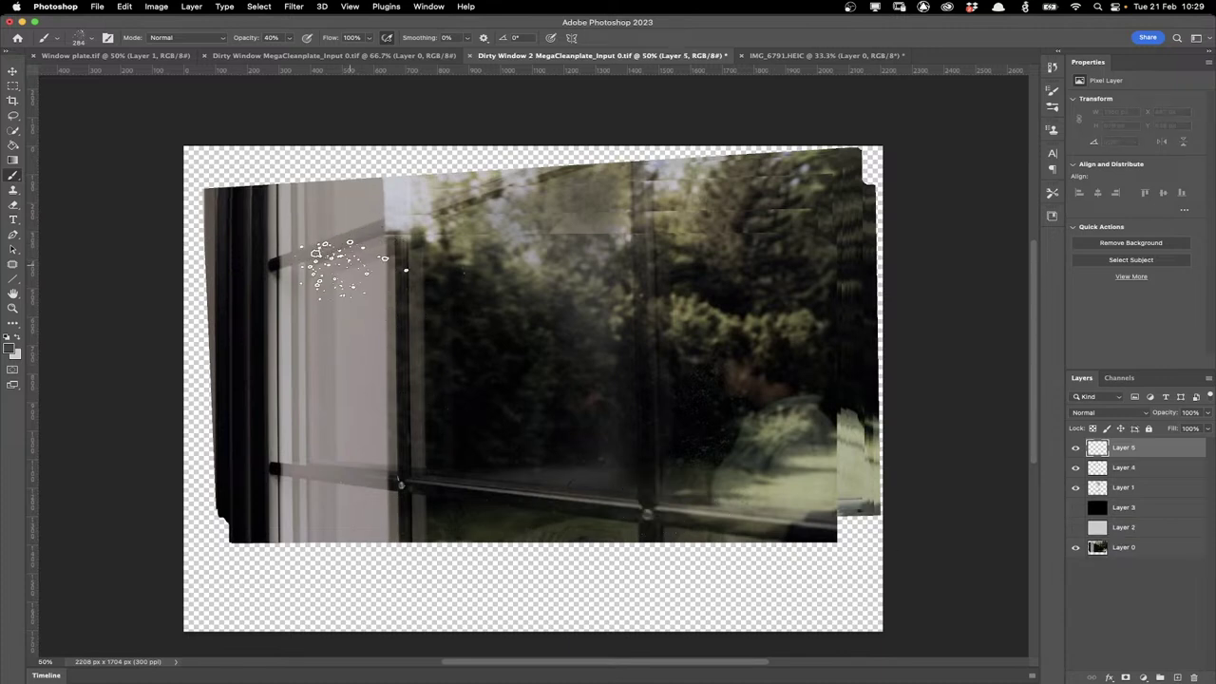
pyautogui.moveTo(342, 237); pyautogui.dragTo(348, 542)
pyautogui.moveTo(456, 241); pyautogui.dragTo(460, 224)
# Enlarge the splatter brush to 700 px and scatter more dirt specks across all the window panes
pyautogui.press(']')
pyautogui.press(']')
pyautogui.press(']')
pyautogui.press(']')
pyautogui.press(']')
pyautogui.press(']')
pyautogui.press(']')
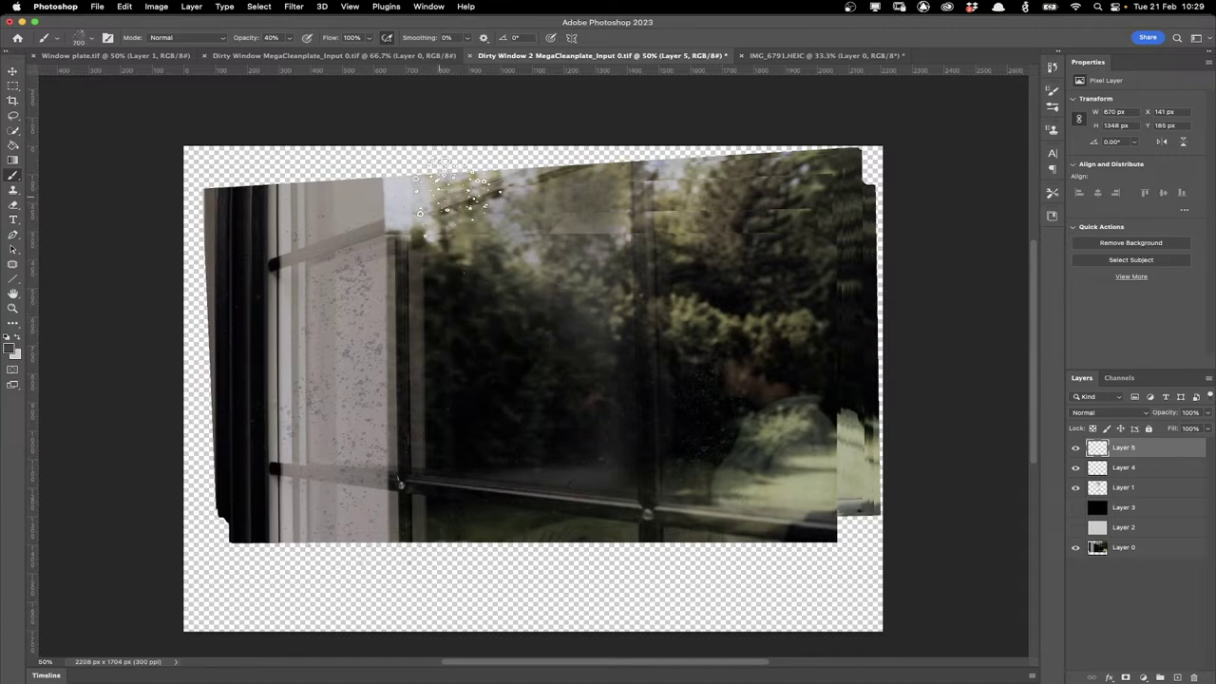
pyautogui.moveTo(461, 187)
pyautogui.mouseDown()
pyautogui.moveTo(726, 399)
pyautogui.moveTo(719, 489)
pyautogui.moveTo(703, 432)
pyautogui.moveTo(545, 419)
pyautogui.moveTo(377, 312)
pyautogui.moveTo(318, 213)
pyautogui.mouseUp()
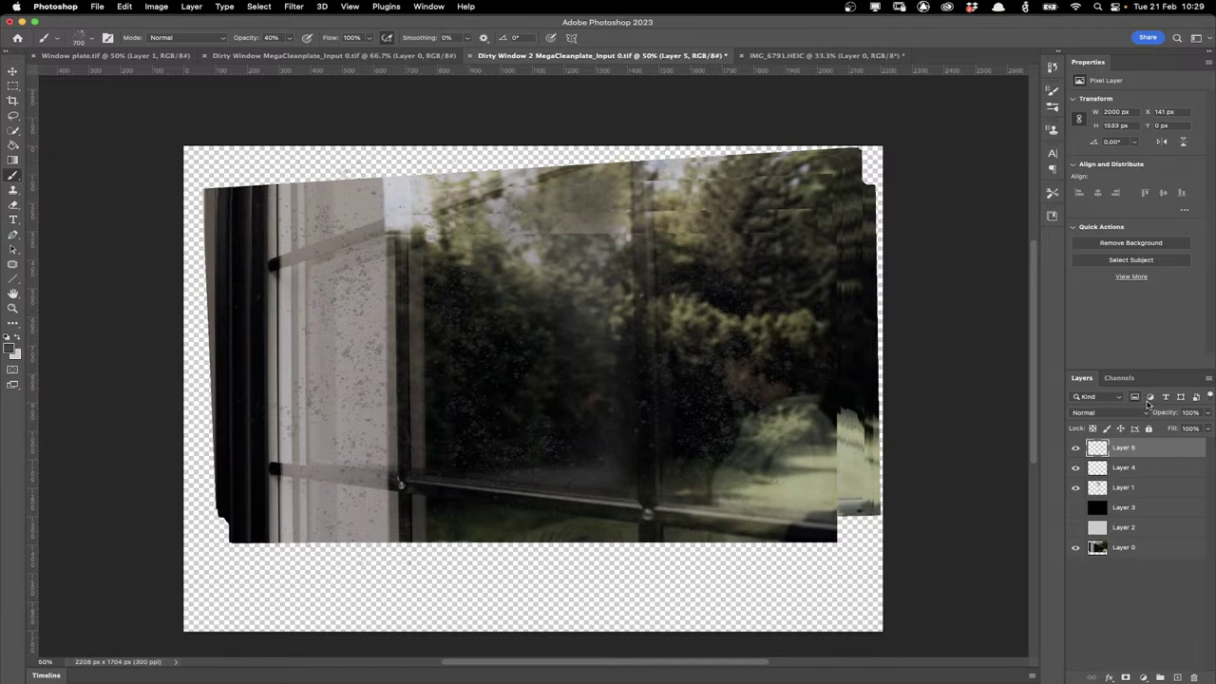
# Free-transform the specks on Layer 5 into the window's perspective, shortening the left edge and stretching the right edge
pyautogui.click(131, 8)
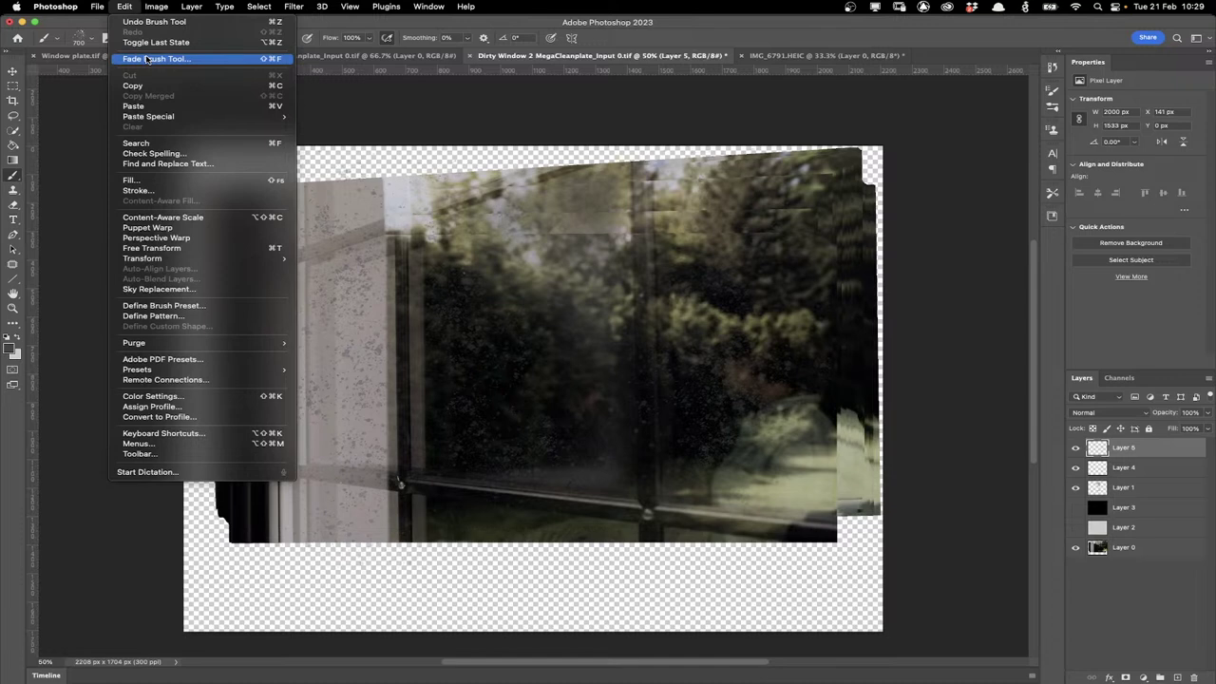
pyautogui.click(151, 248)
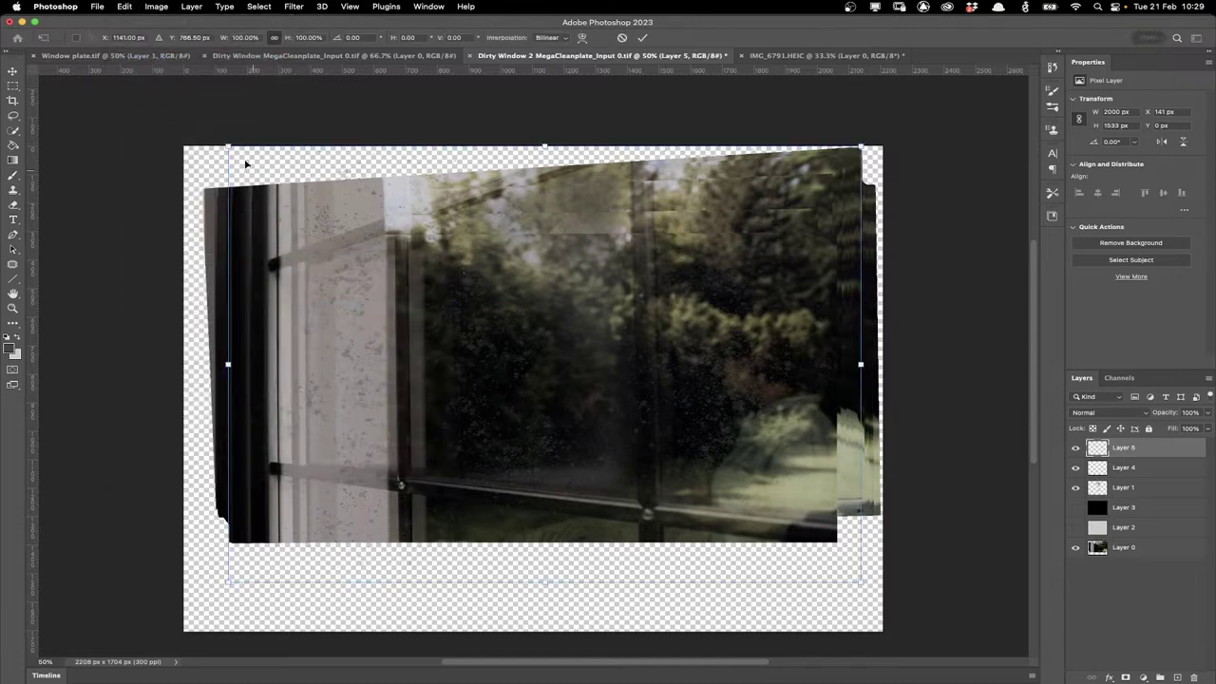
pyautogui.moveTo(233, 152); pyautogui.dragTo(231, 171)
pyautogui.moveTo(228, 581); pyautogui.dragTo(233, 563)
pyautogui.moveTo(861, 148); pyautogui.dragTo(866, 111)
pyautogui.moveTo(861, 582); pyautogui.dragTo(867, 616)
pyautogui.moveTo(867, 111); pyautogui.dragTo(867, 98)
pyautogui.moveTo(867, 613); pyautogui.dragTo(876, 628)
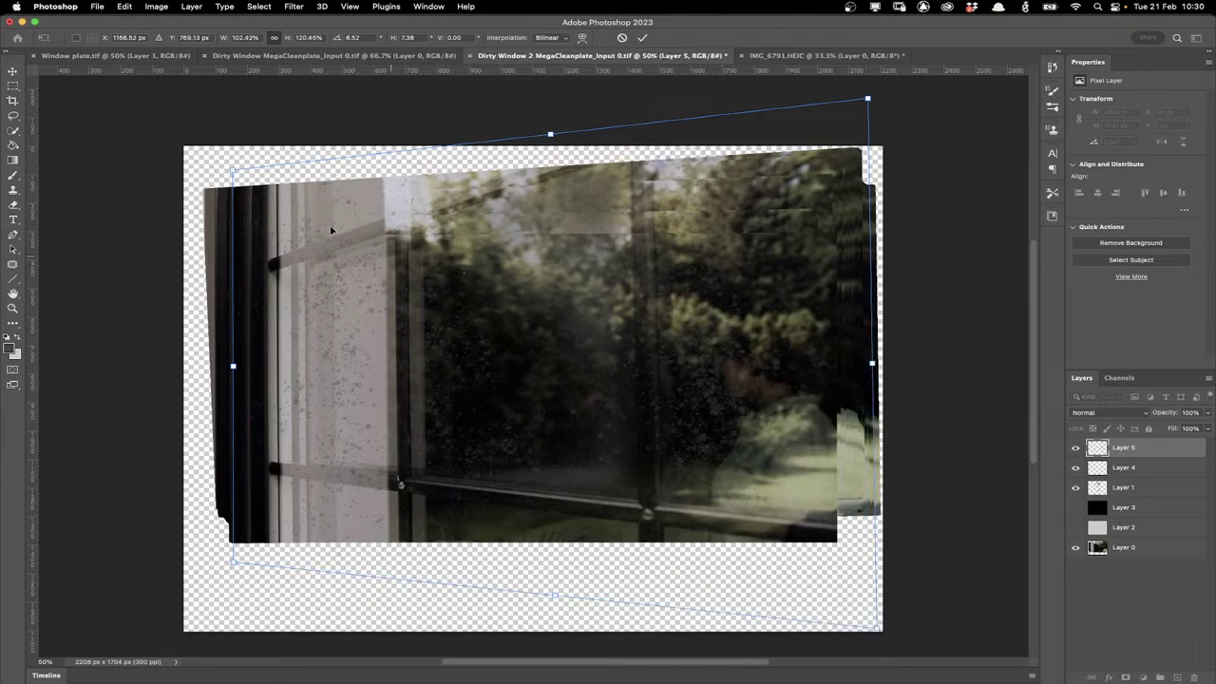
# Strengthen the perspective by pulling the left corners closer together and the right corners farther out, and apply the transform
pyautogui.moveTo(233, 171); pyautogui.dragTo(234, 187)
pyautogui.moveTo(232, 561); pyautogui.dragTo(236, 548)
pyautogui.moveTo(233, 189); pyautogui.dragTo(230, 198)
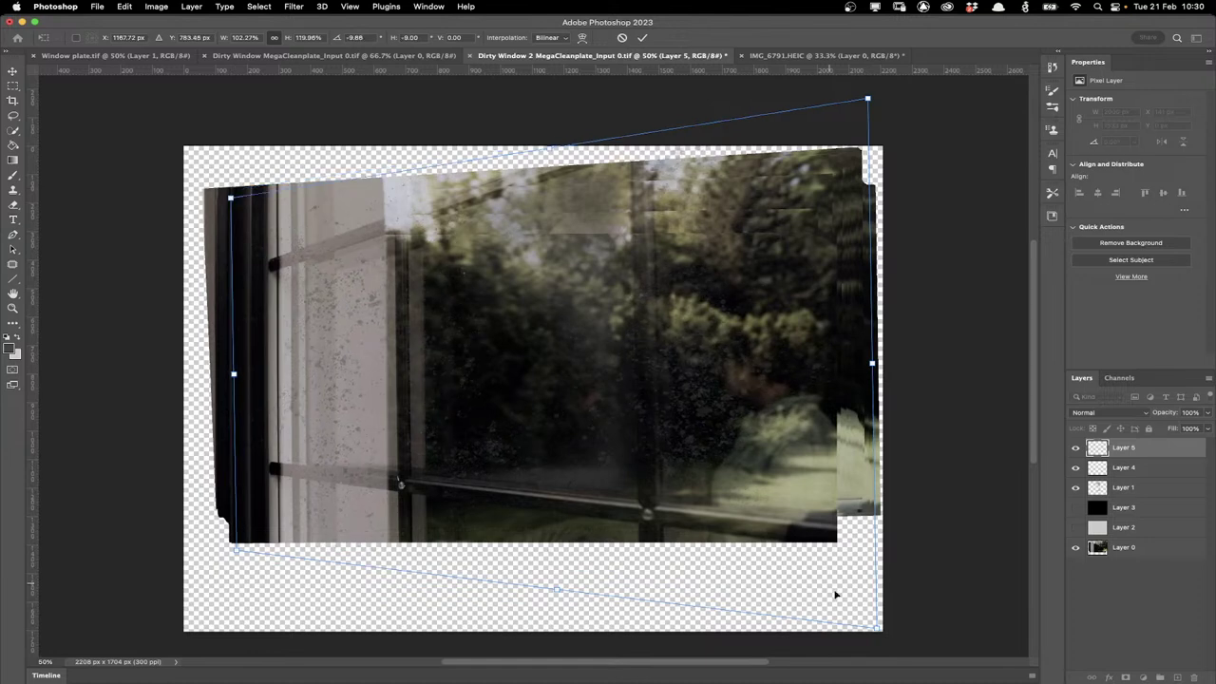
pyautogui.moveTo(867, 98); pyautogui.dragTo(875, 79)
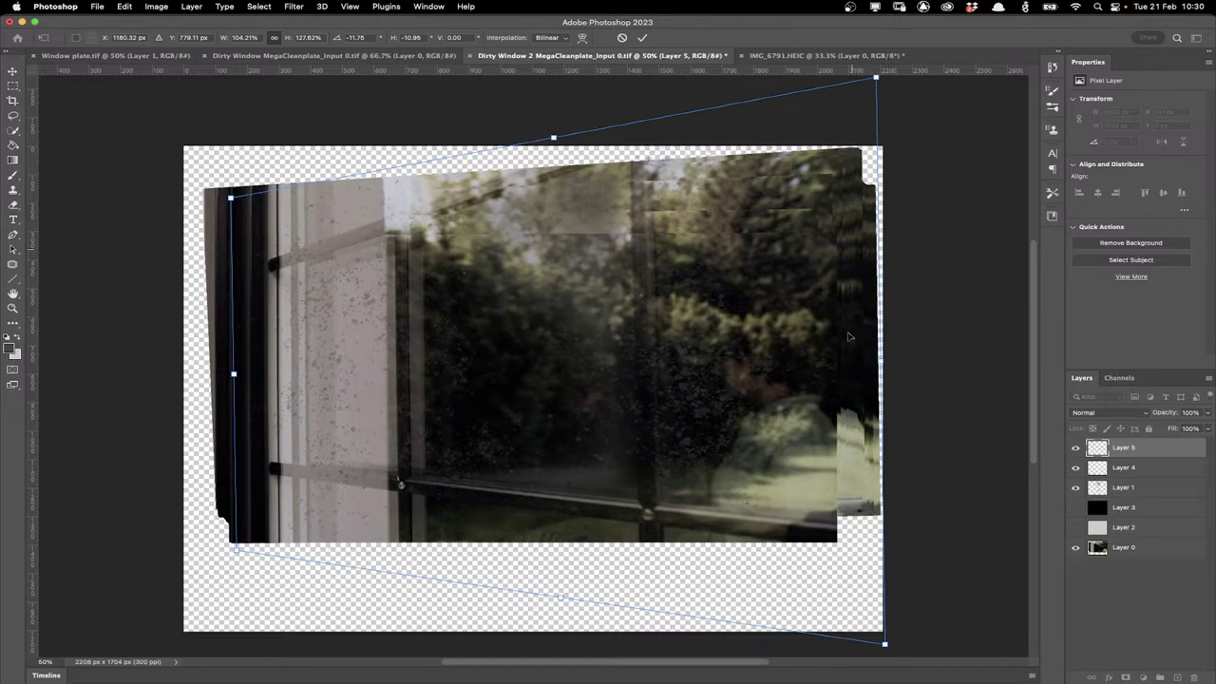
pyautogui.scroll(-1, 851, 336)
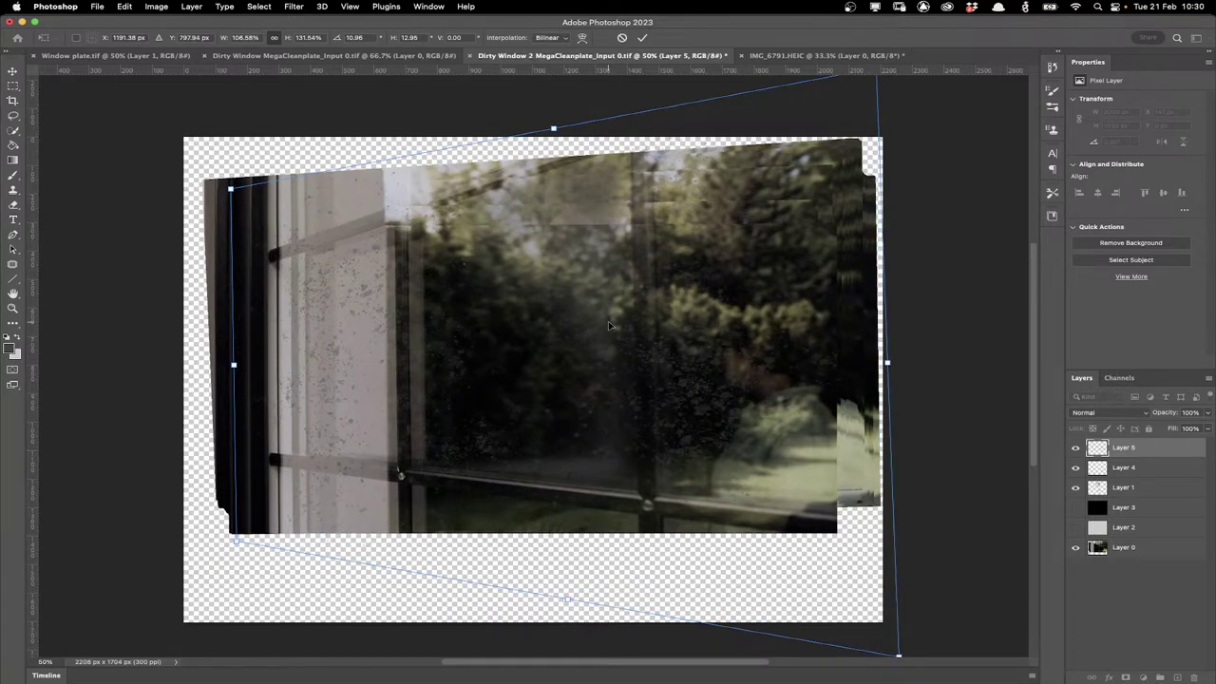
pyautogui.press('Return')
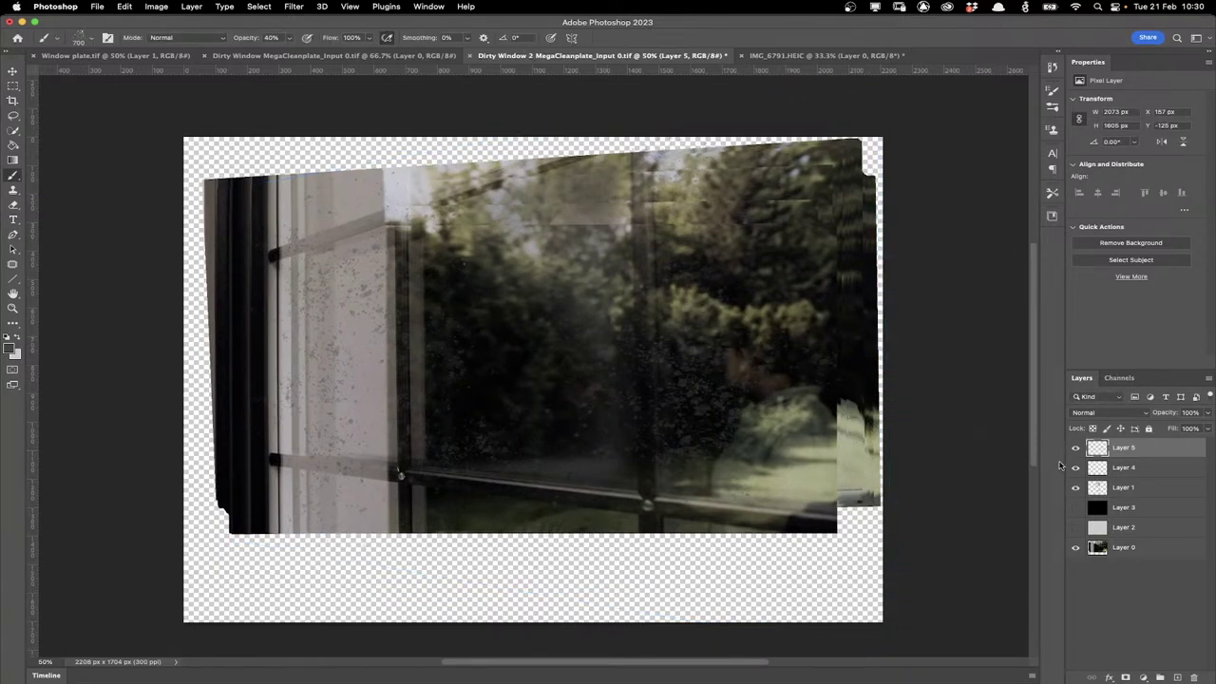
# Check the specks against the grey background layer, hide it again, and lower Layer 5's opacity to 61%
pyautogui.click(1077, 529)
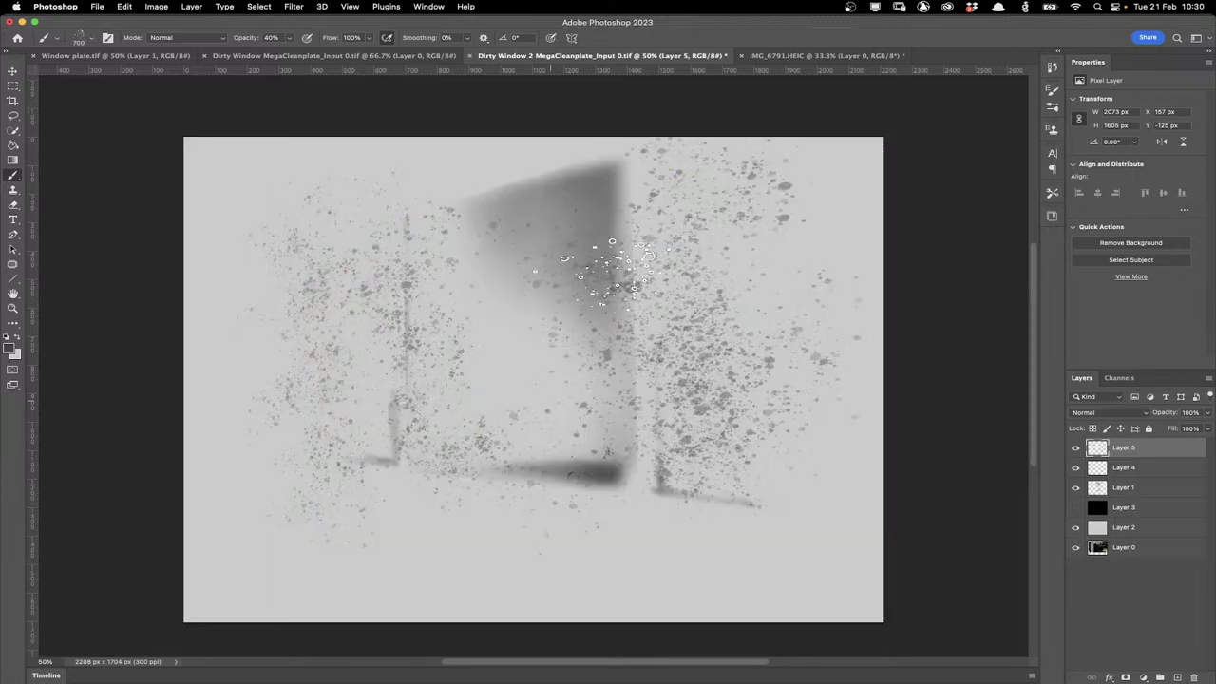
pyautogui.click(1076, 528)
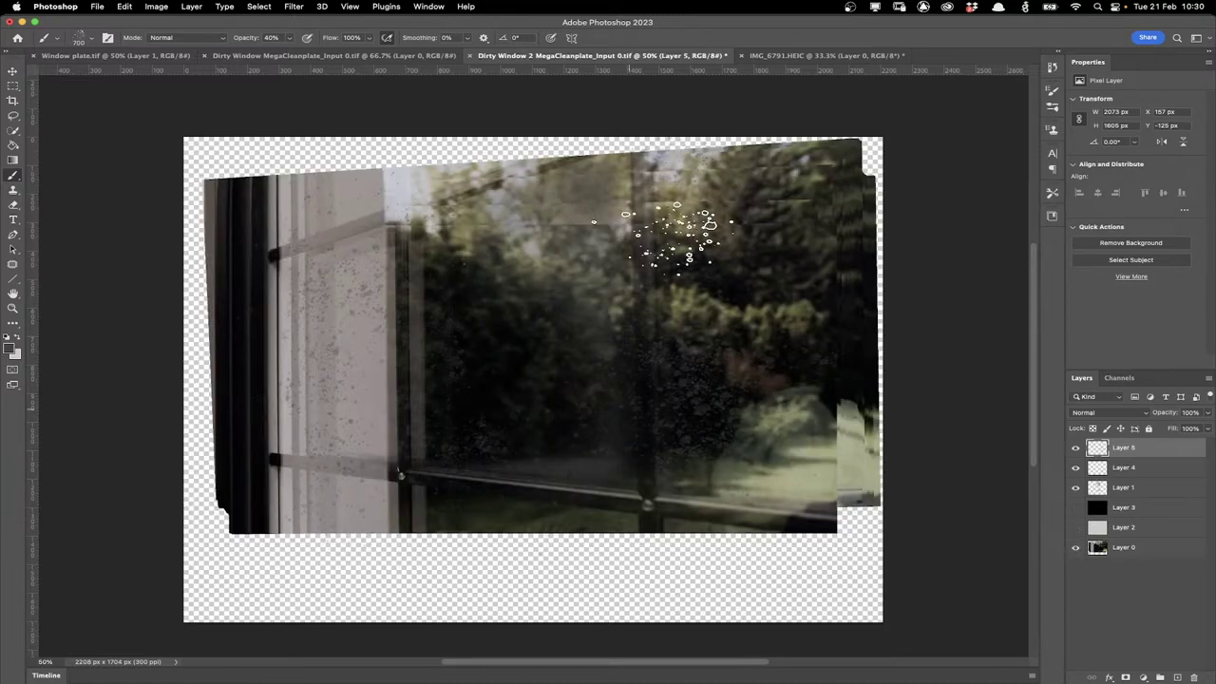
pyautogui.moveTo(1207, 413); pyautogui.dragTo(1182, 429)
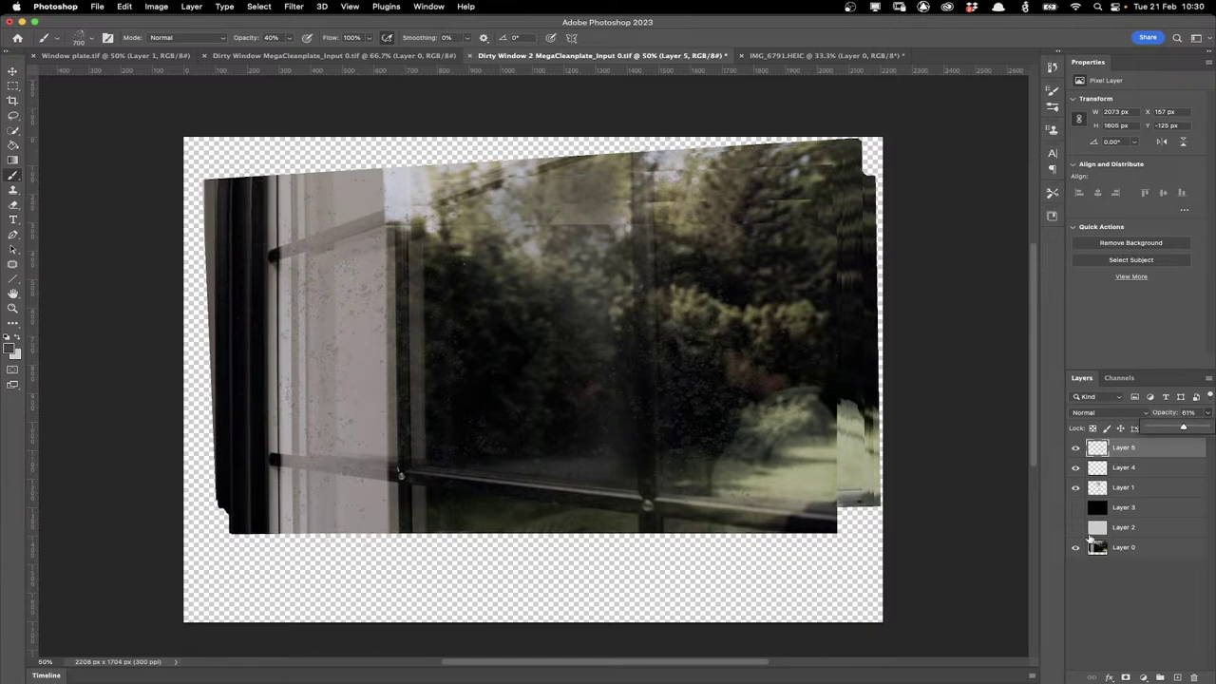
# Hide the clean plate on Layer 0 and compare the remaining dirt with the finished Window plate.tif
pyautogui.click(1080, 558)
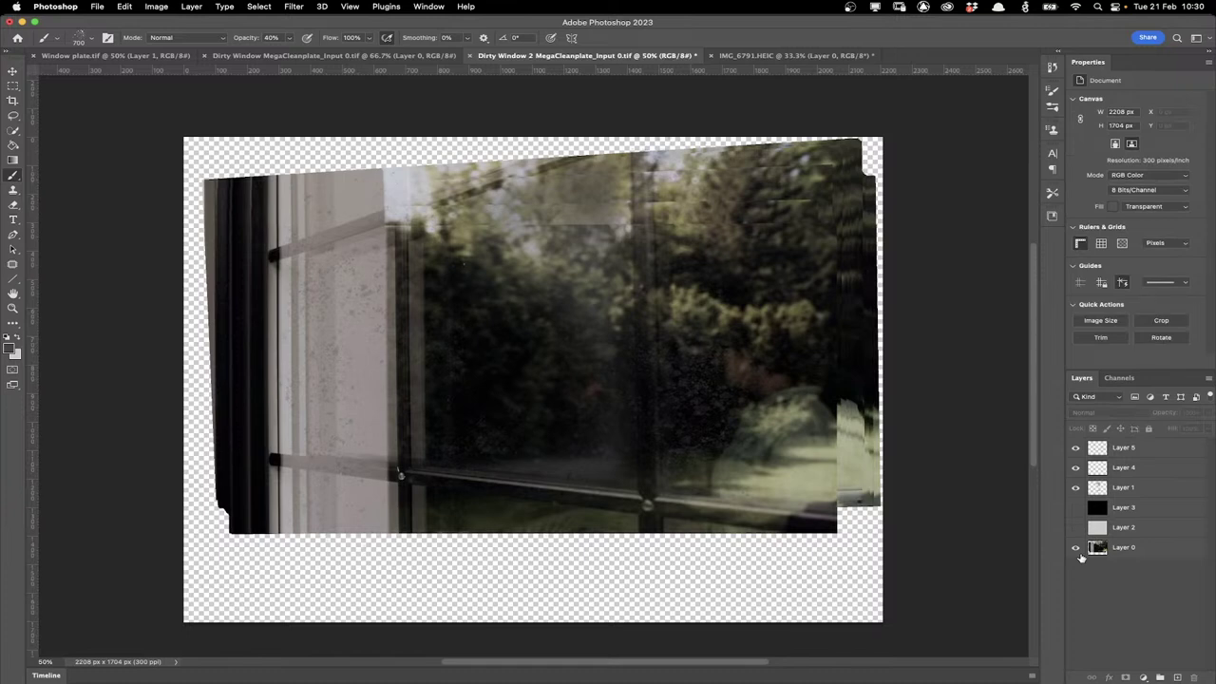
pyautogui.click(1077, 549)
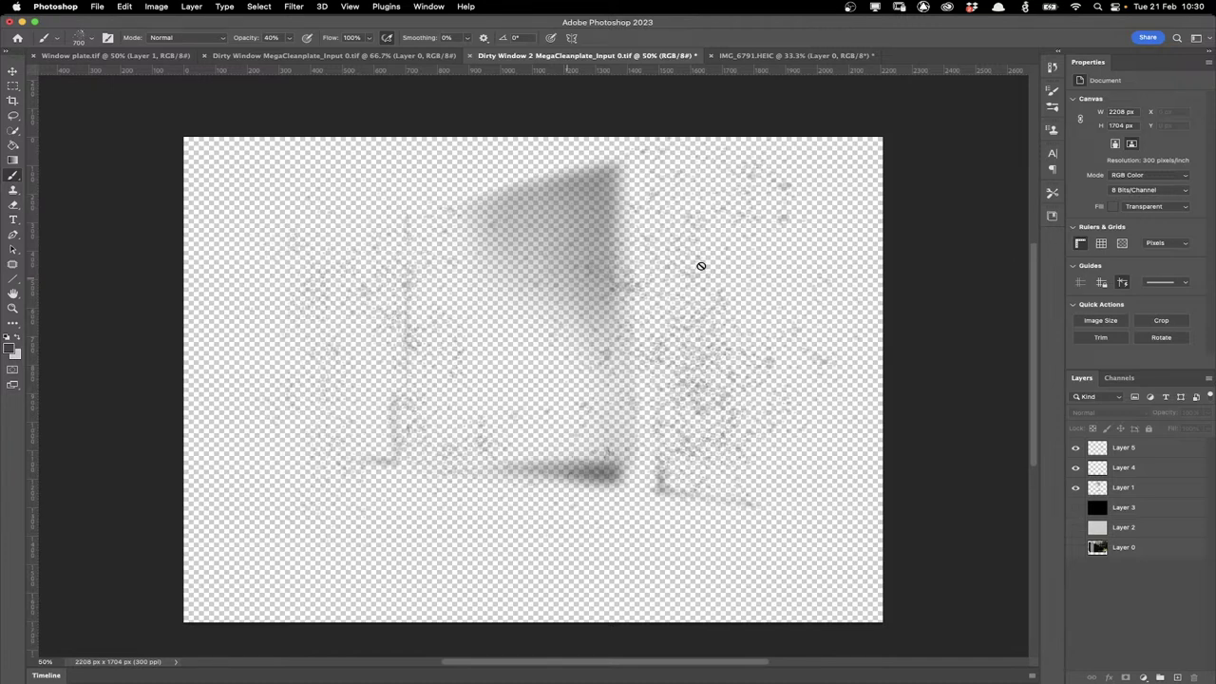
pyautogui.hotkey('ctrl', 'Tab')
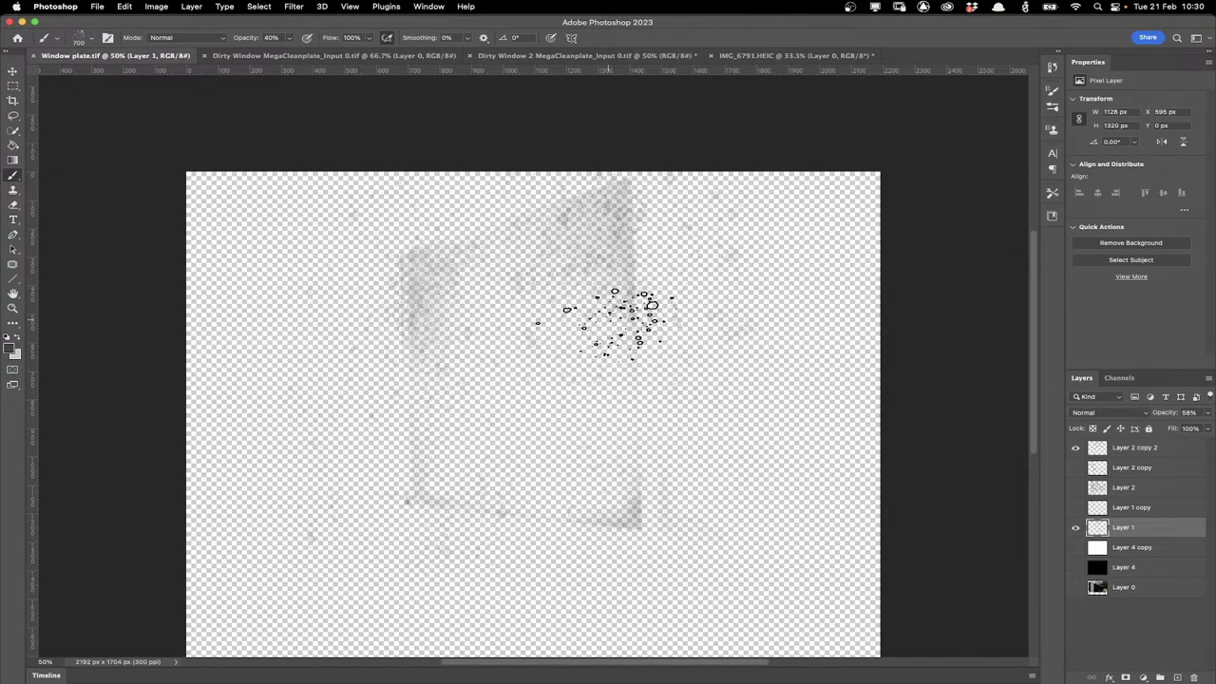
pyautogui.click(663, 55)
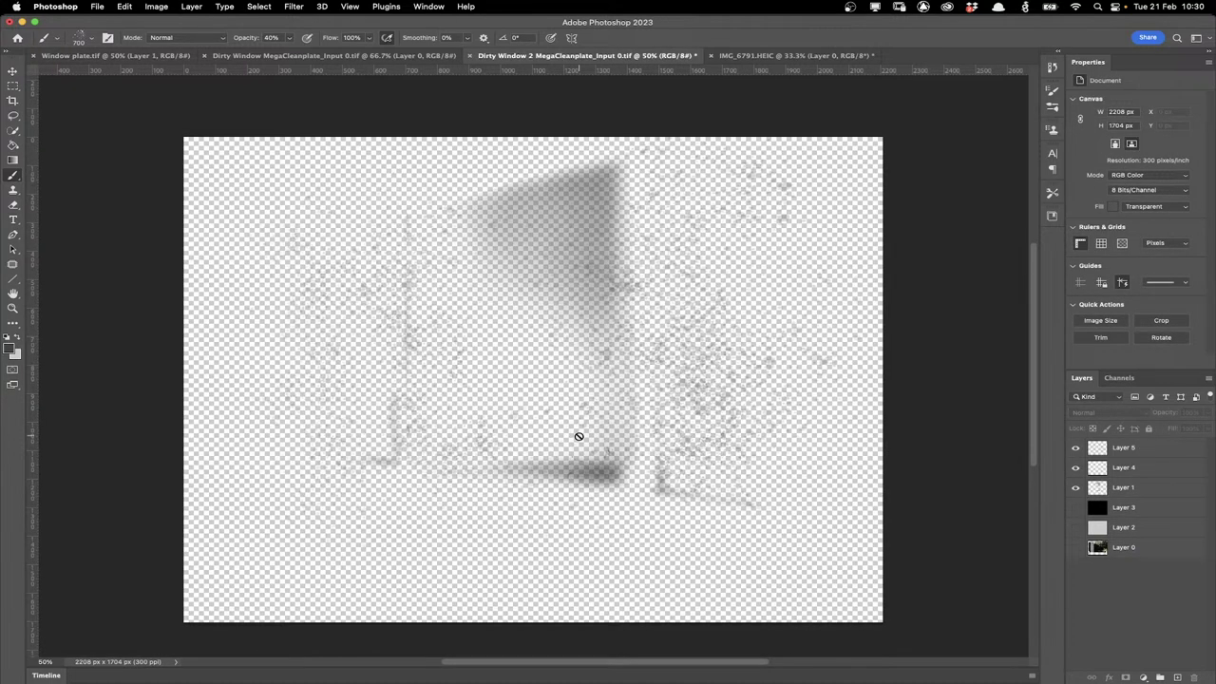
# Save the dirt plate as a layered TIFF with no image compression, transparency included and RLE layer compression
pyautogui.click(96, 6)
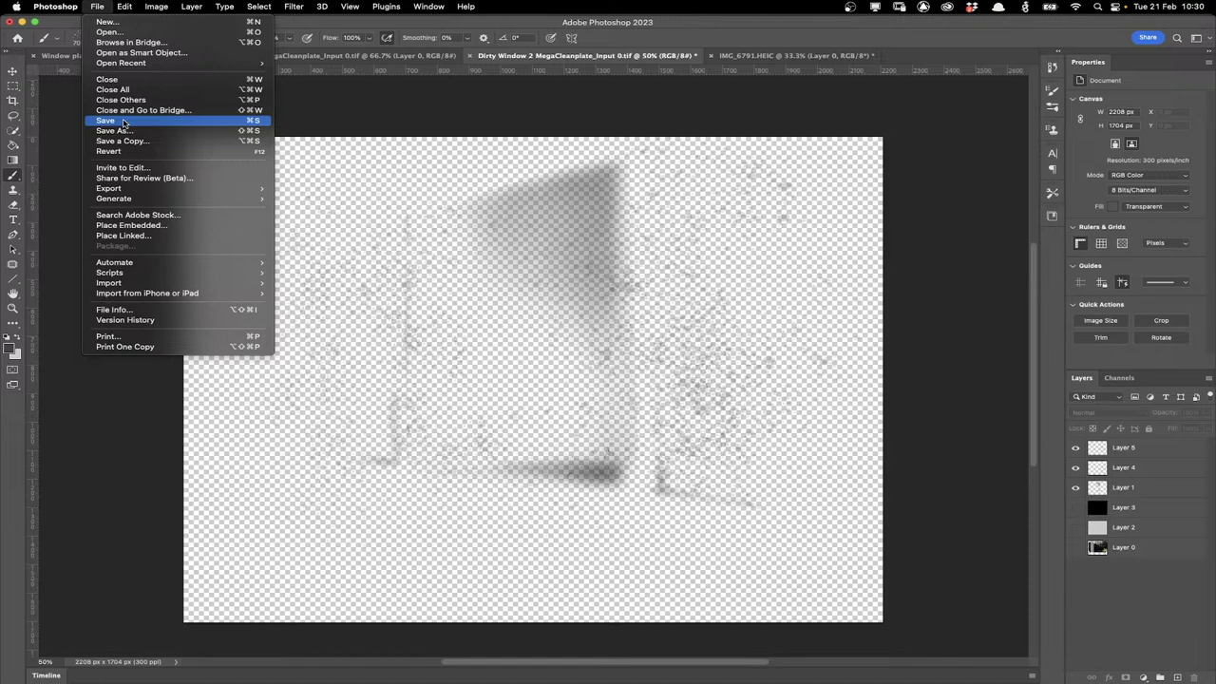
pyautogui.click(123, 120)
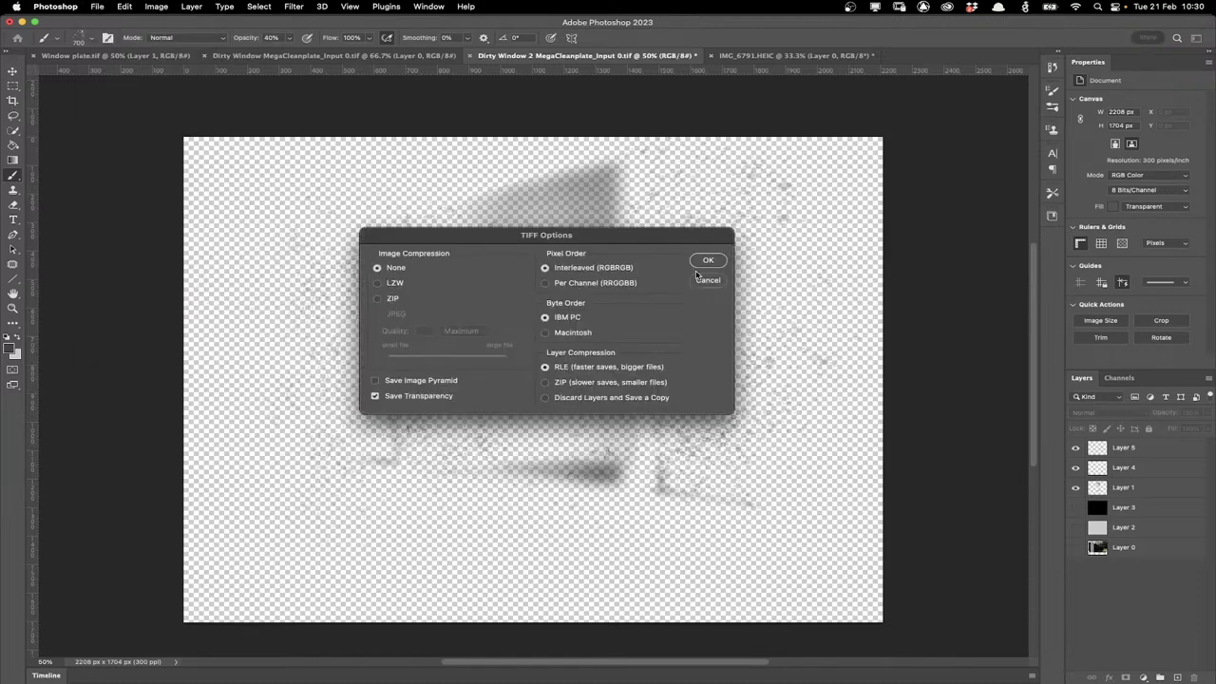
pyautogui.click(705, 260)
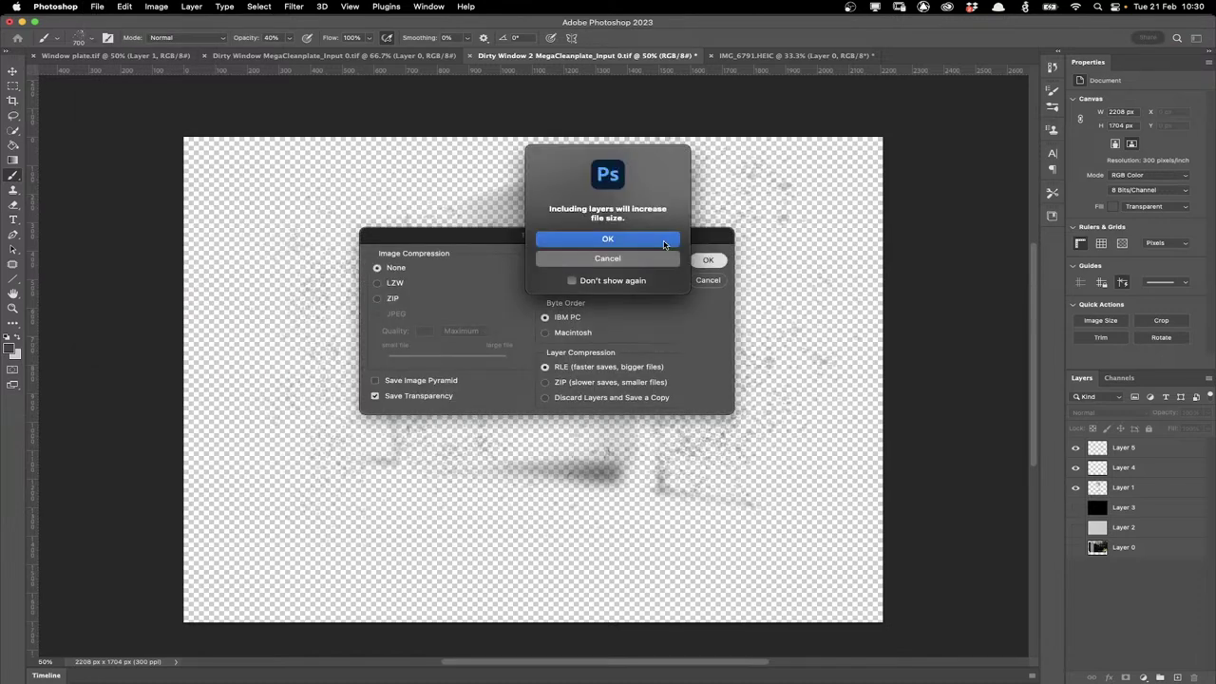
pyautogui.click(665, 243)
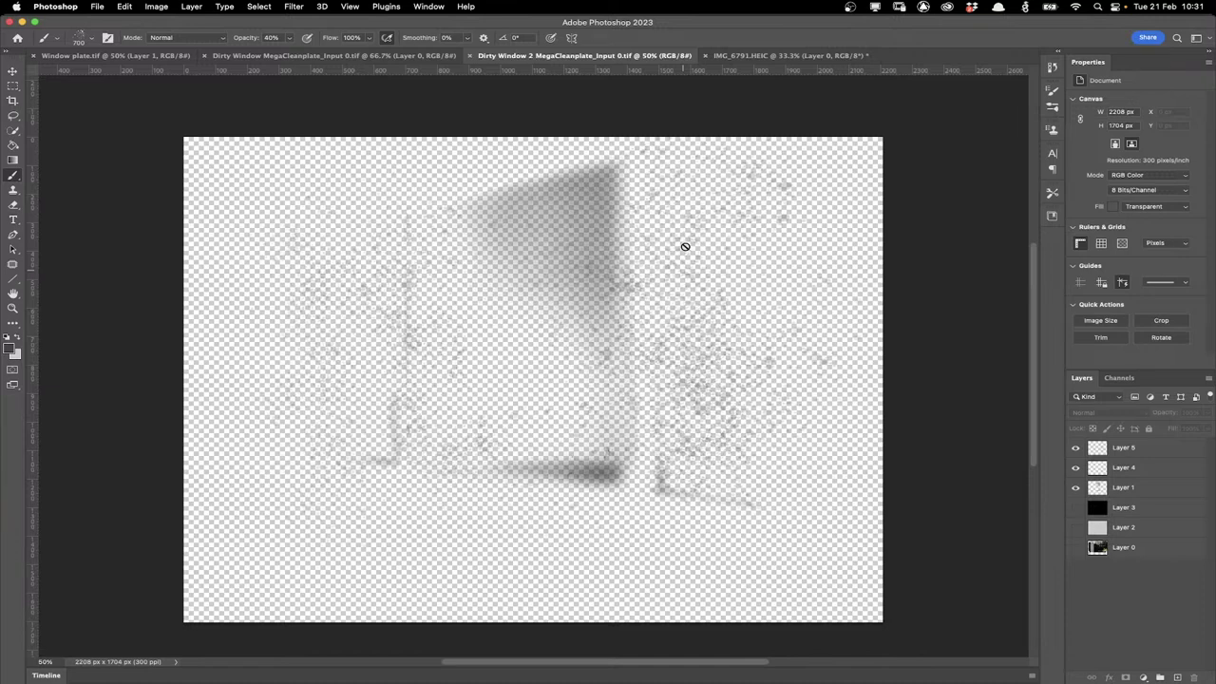
pyautogui.moveTo(667, 669)
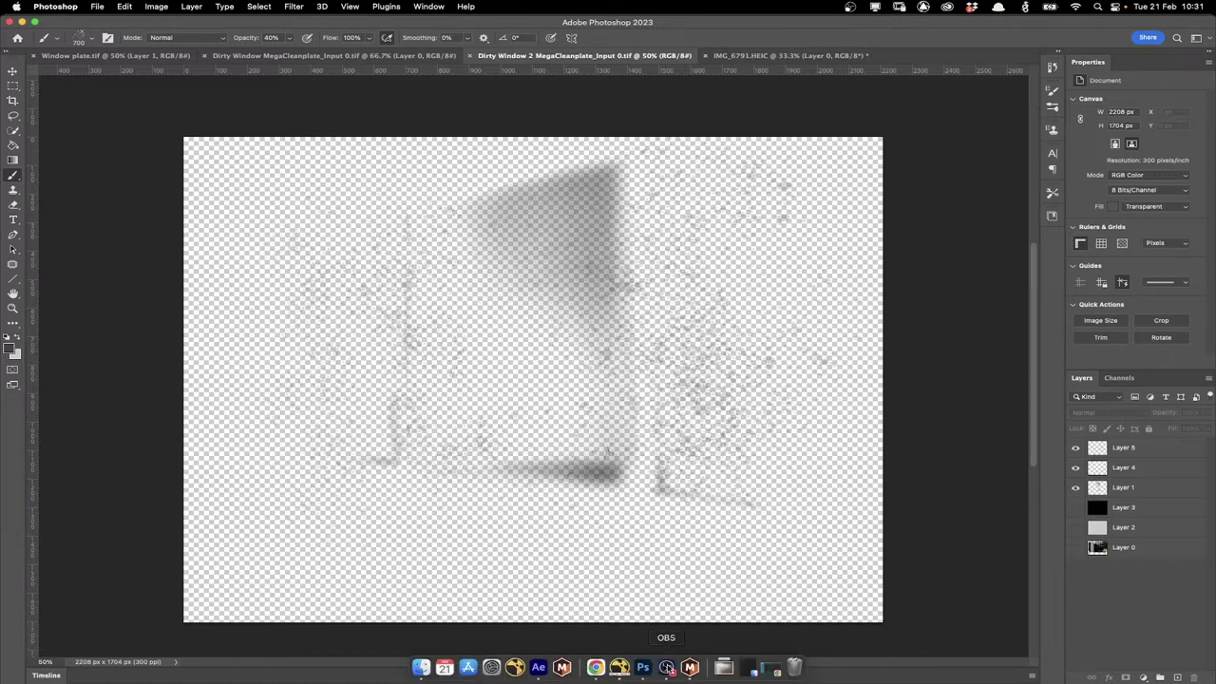
# Switch to Mocha Pro and inspect the mega plate clip's file and frame number in its cleanplate list, leaving without changes
pyautogui.click(689, 668)
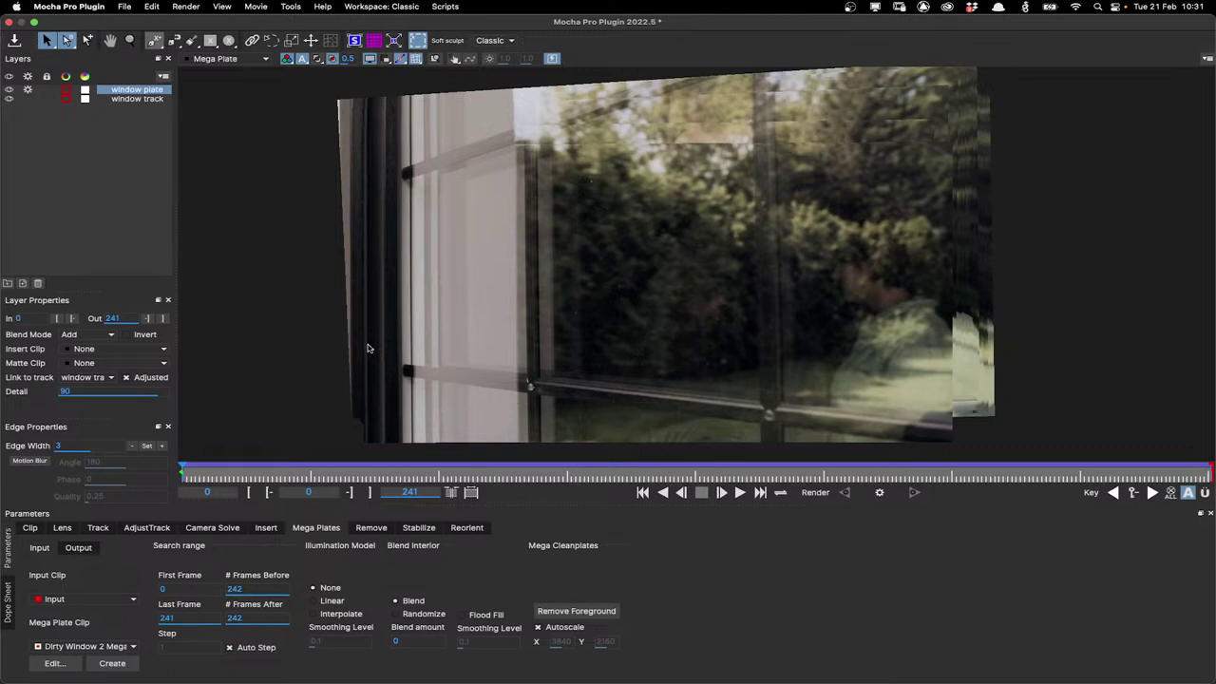
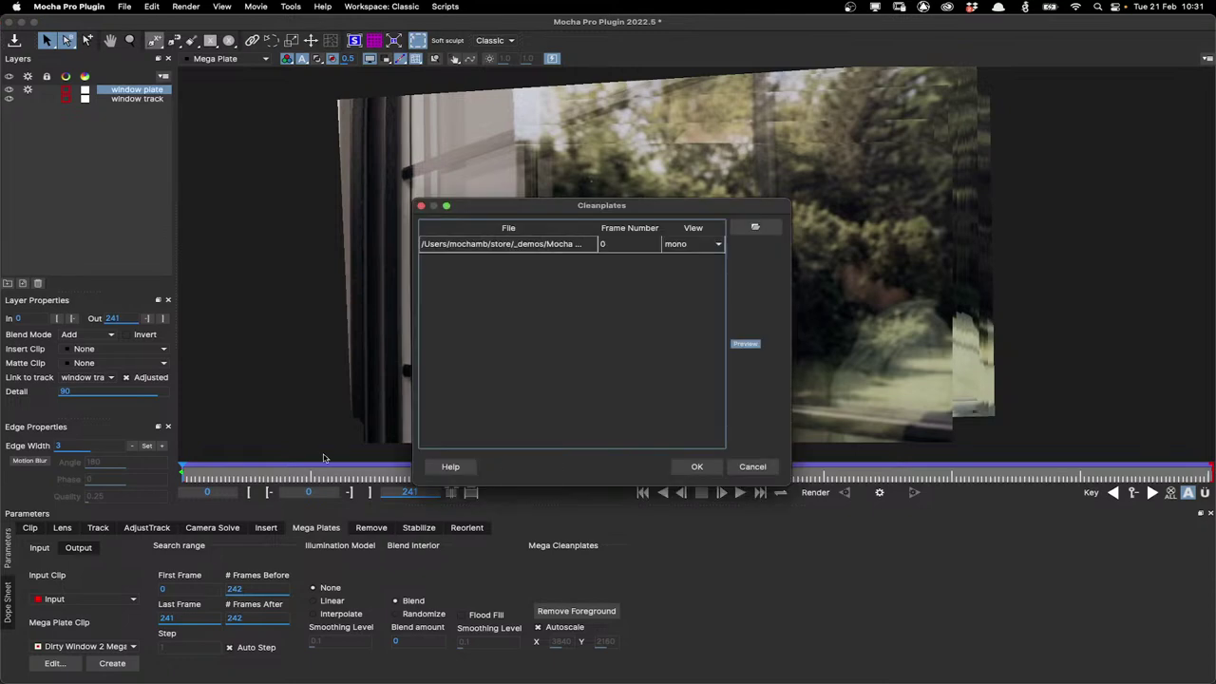
pyautogui.moveTo(635, 209); pyautogui.dragTo(614, 185)
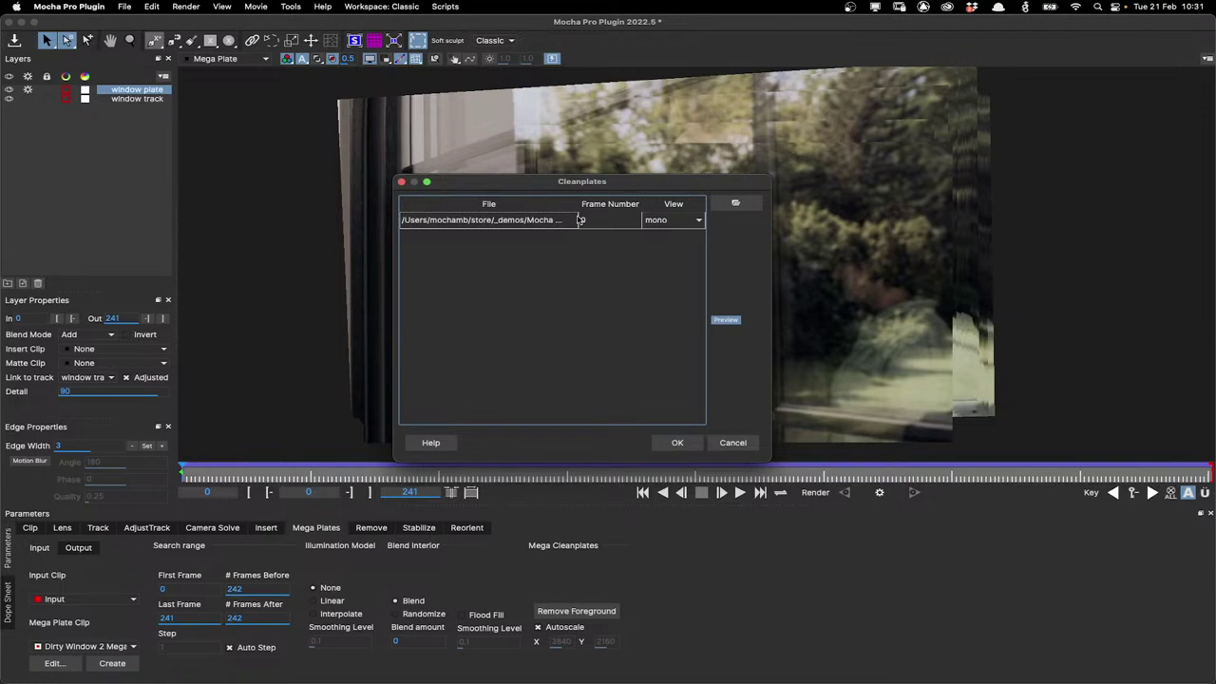
pyautogui.doubleClick(598, 221)
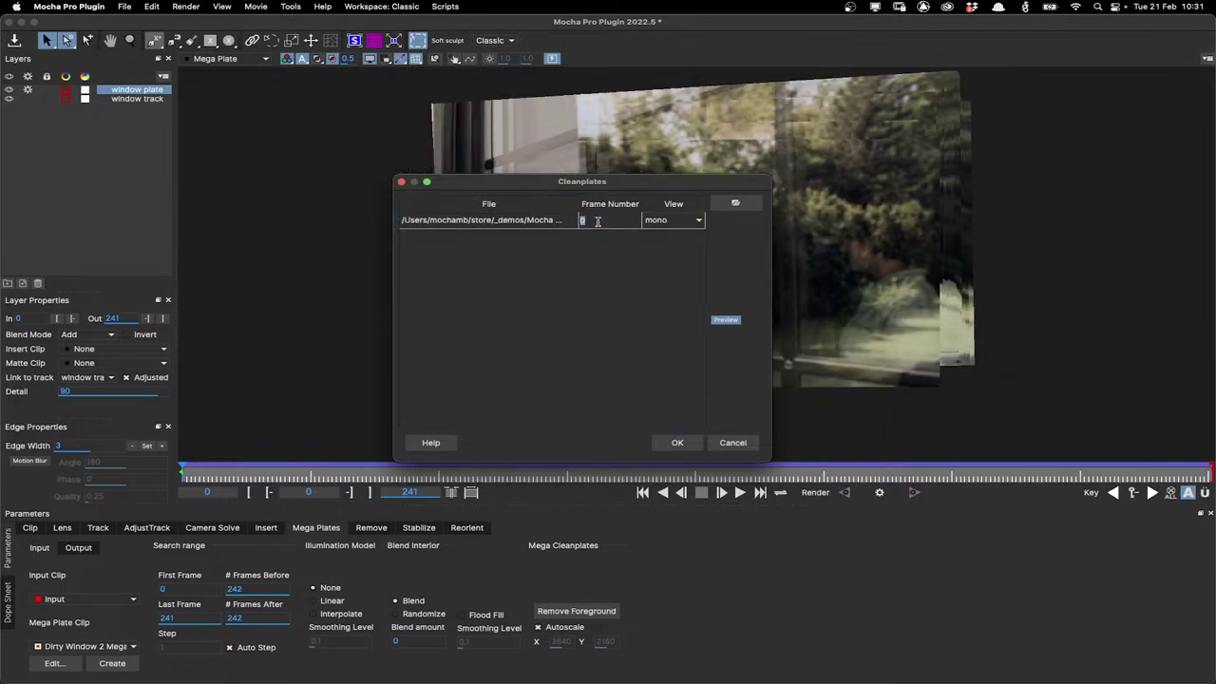
pyautogui.click(734, 444)
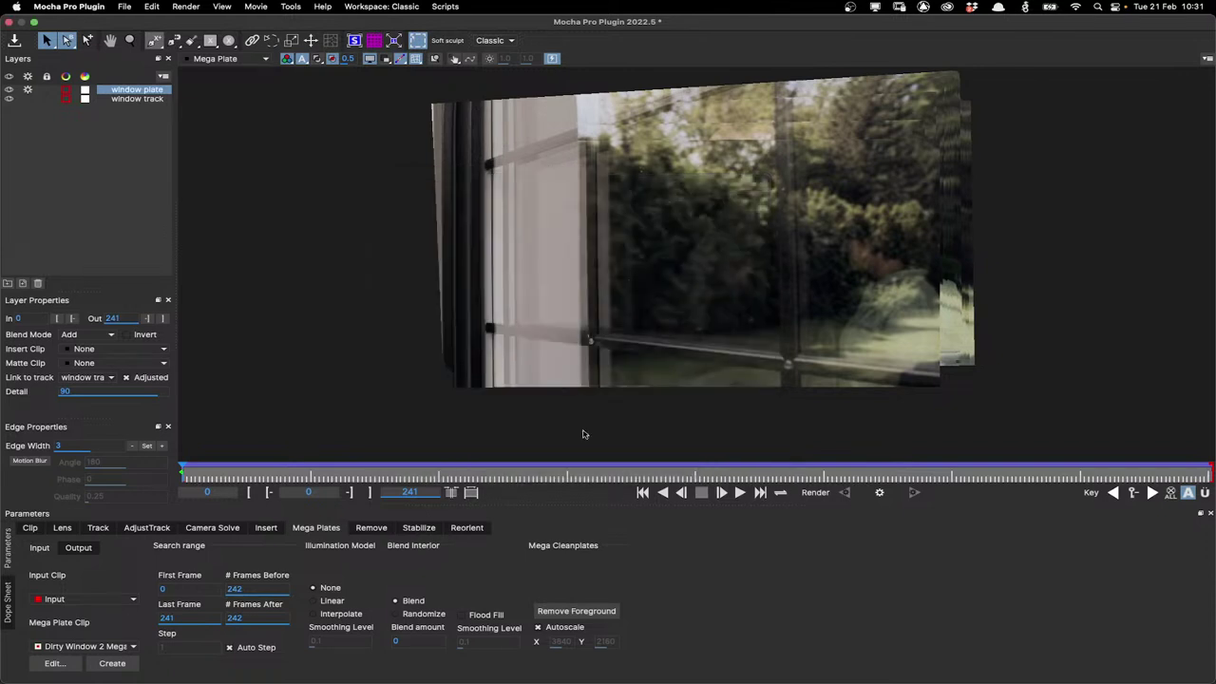
# Import the saved dirt plate as the window plate layer's insert clip and preview the insert on the selected layer
pyautogui.click(90, 350)
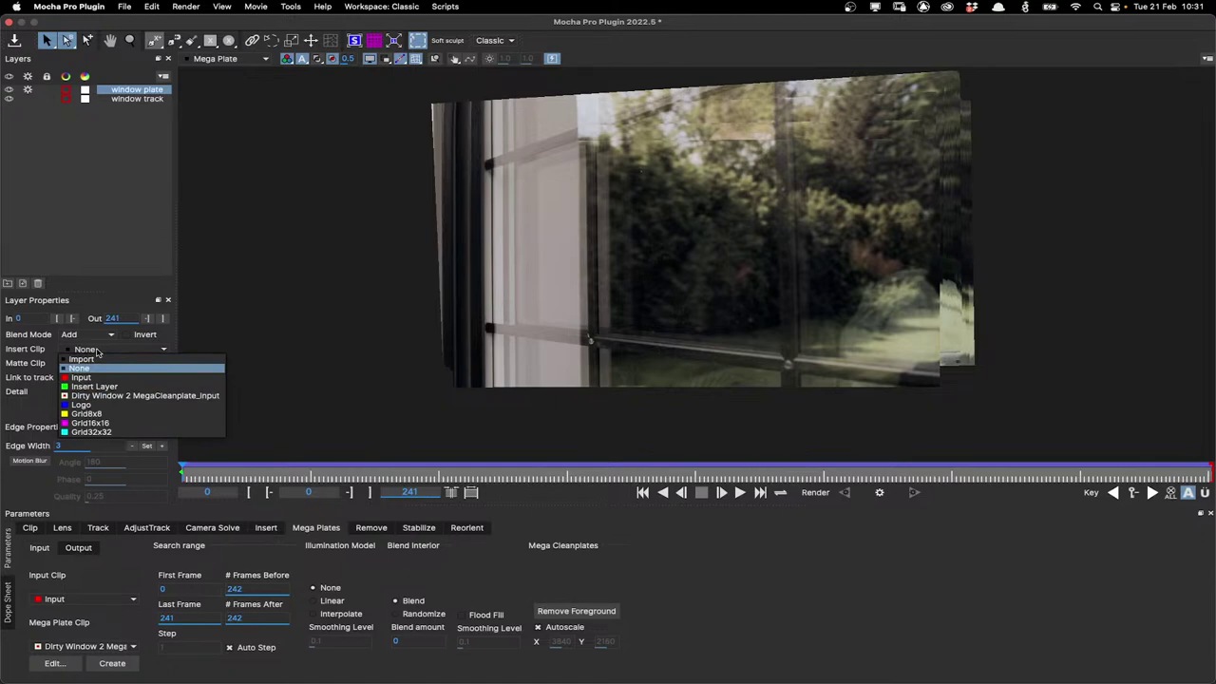
pyautogui.click(91, 359)
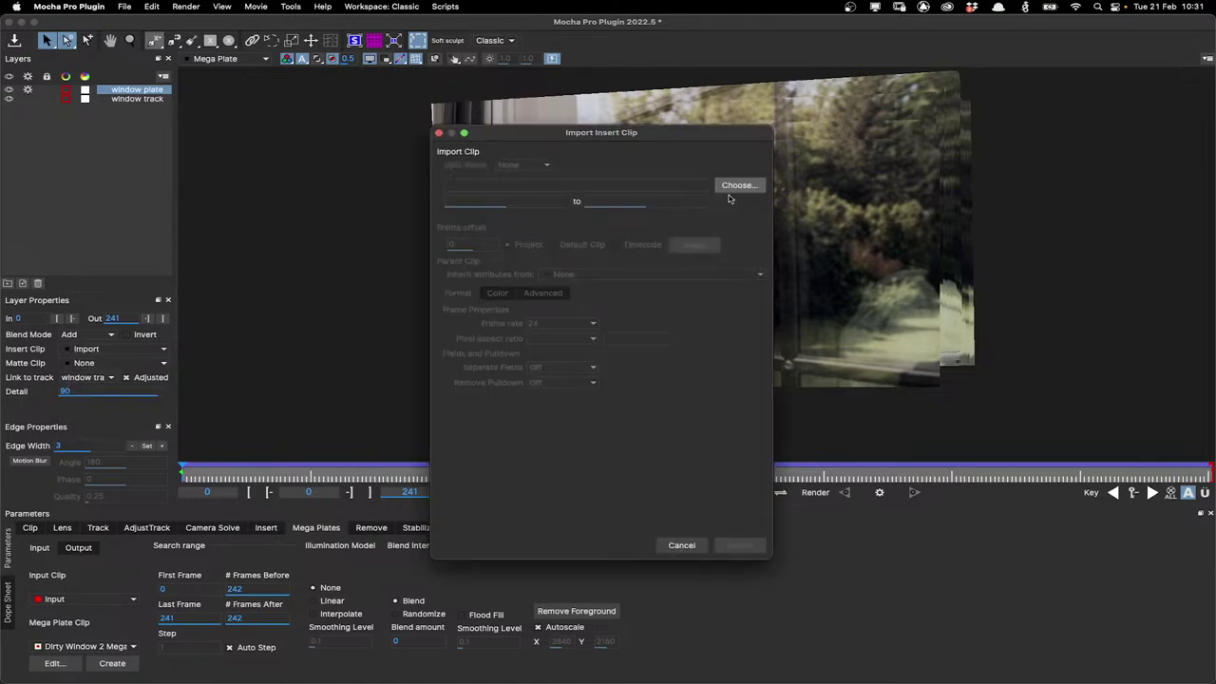
pyautogui.click(739, 546)
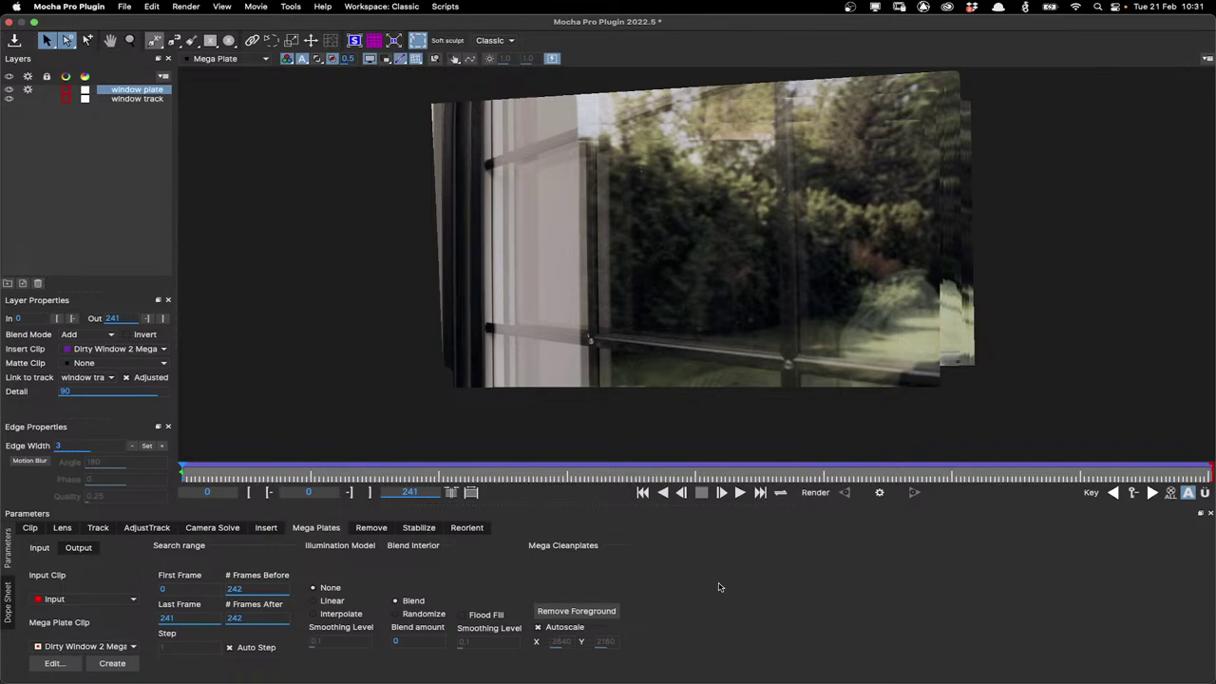
pyautogui.click(265, 529)
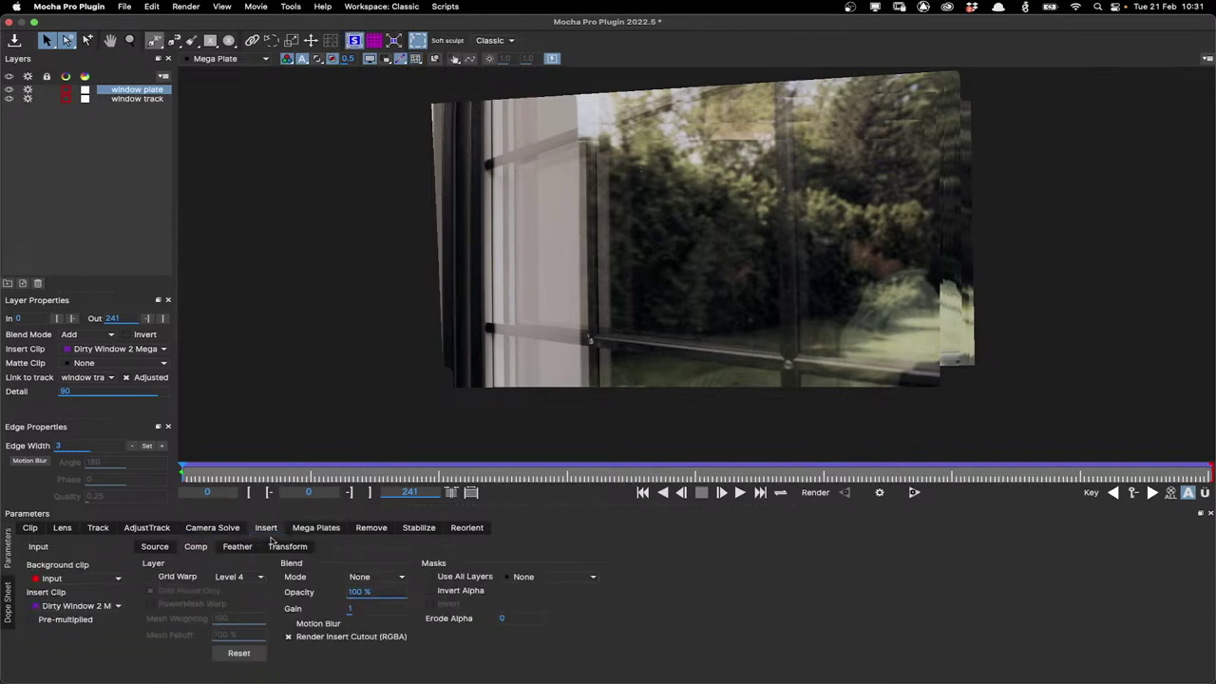
pyautogui.click(228, 59)
pyautogui.click(229, 71)
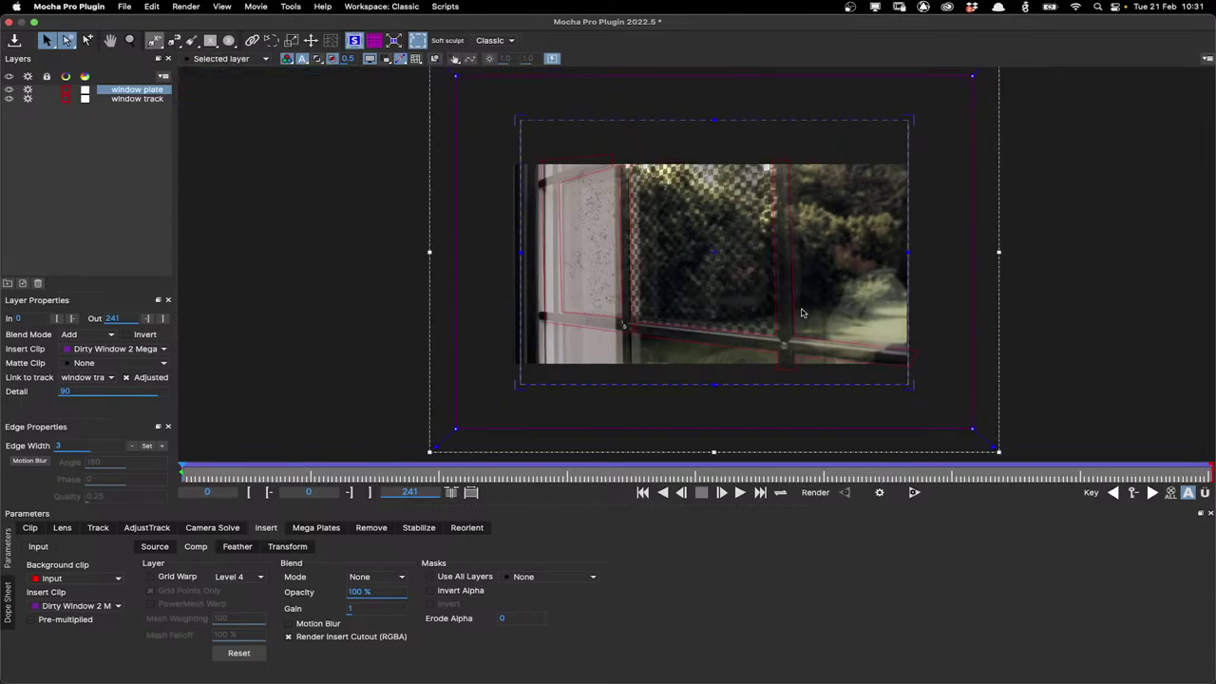
# Set the window track layer's insert clip to None to remove its checkerboard grid from the pane
pyautogui.click(114, 349)
pyautogui.click(106, 370)
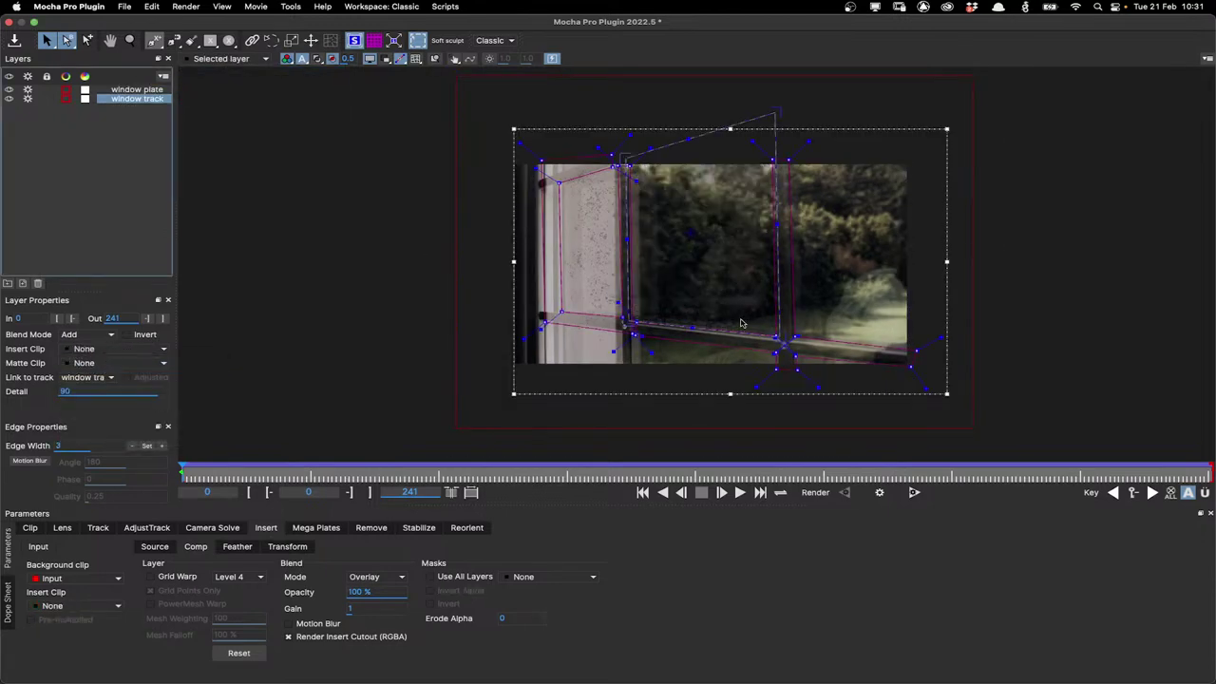
pyautogui.moveTo(735, 306); pyautogui.dragTo(729, 109)
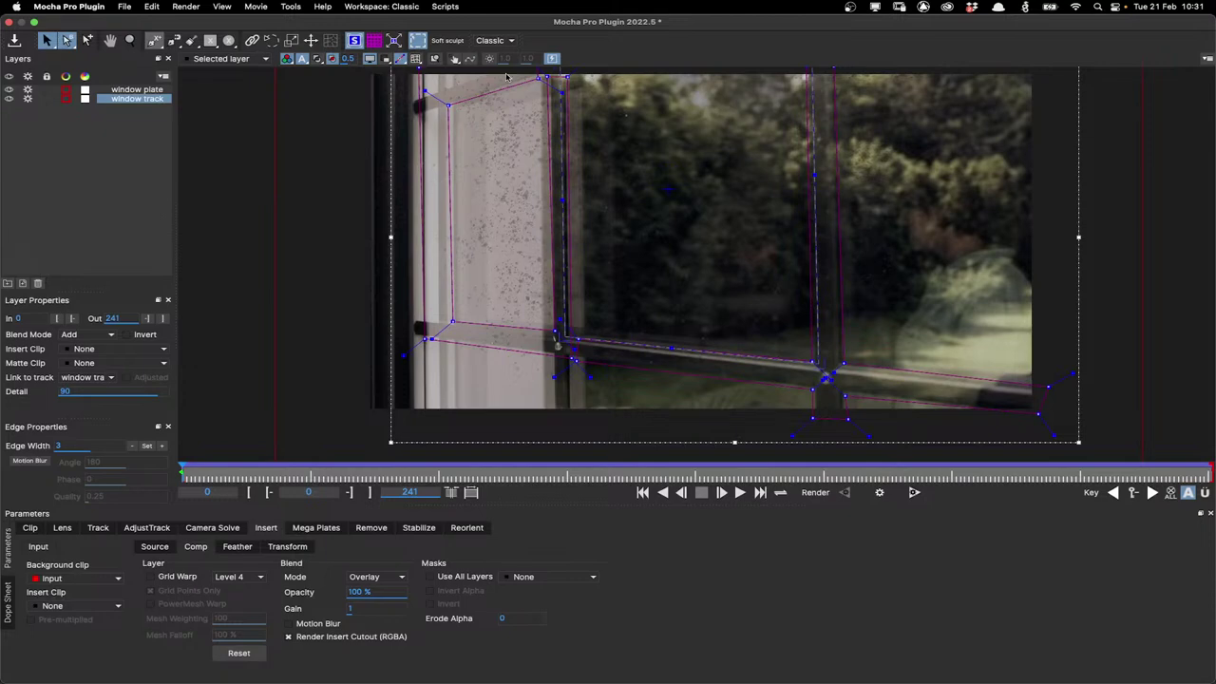
# Hide the spline and surface overlays in the viewer and select the window plate layer
pyautogui.click(370, 59)
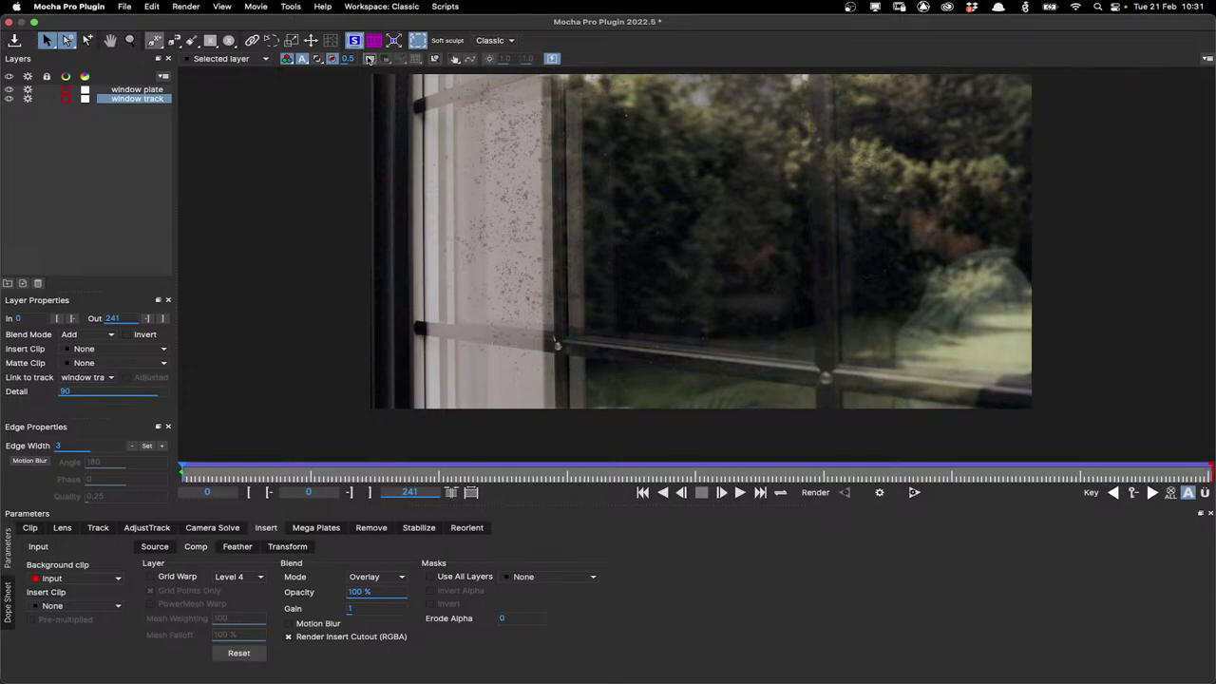
pyautogui.scroll(-1, 719, 288)
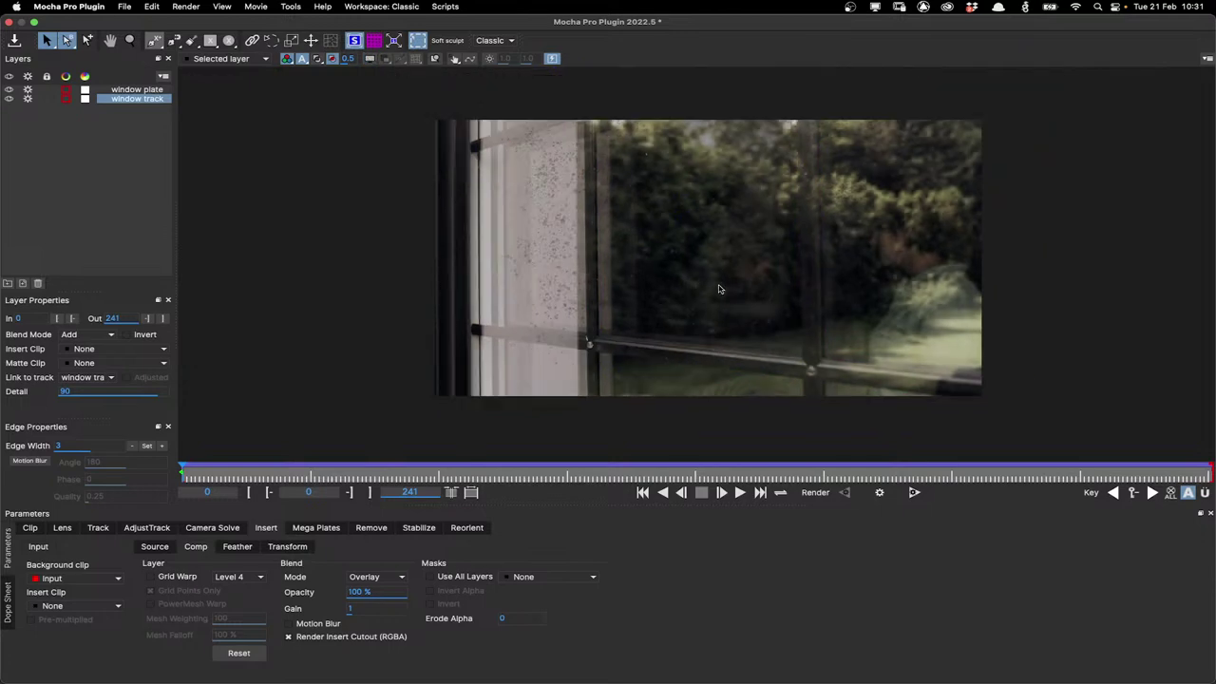
pyautogui.scroll(1, 720, 289)
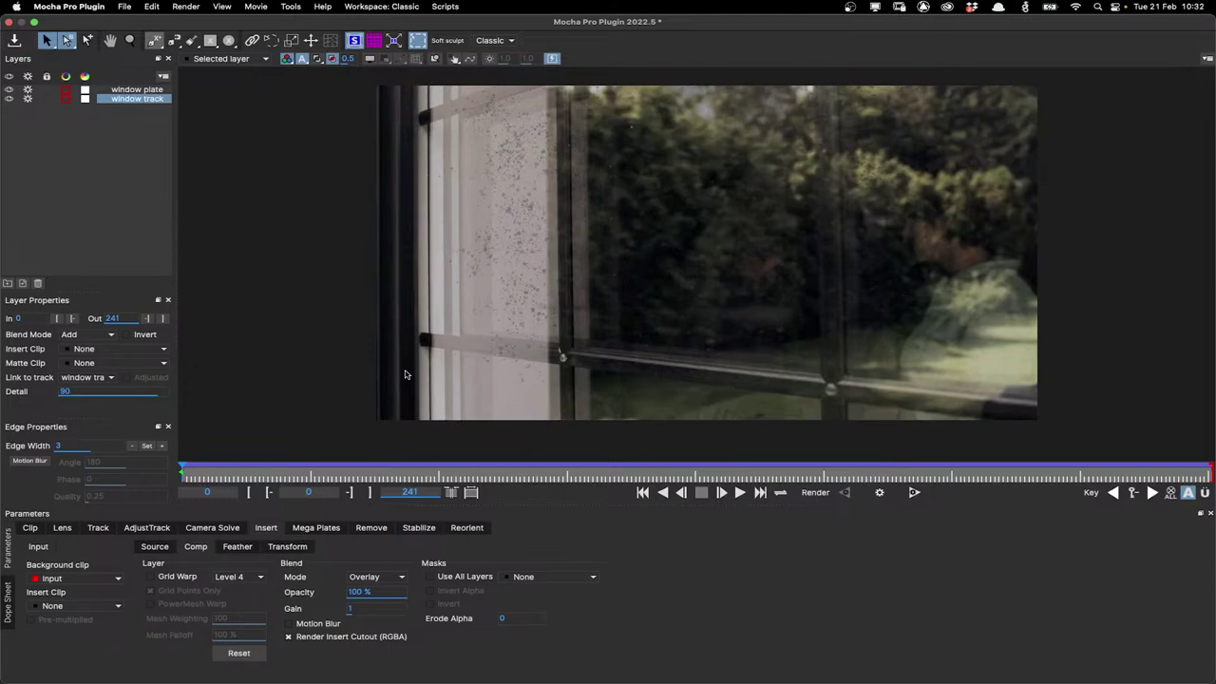
pyautogui.click(137, 89)
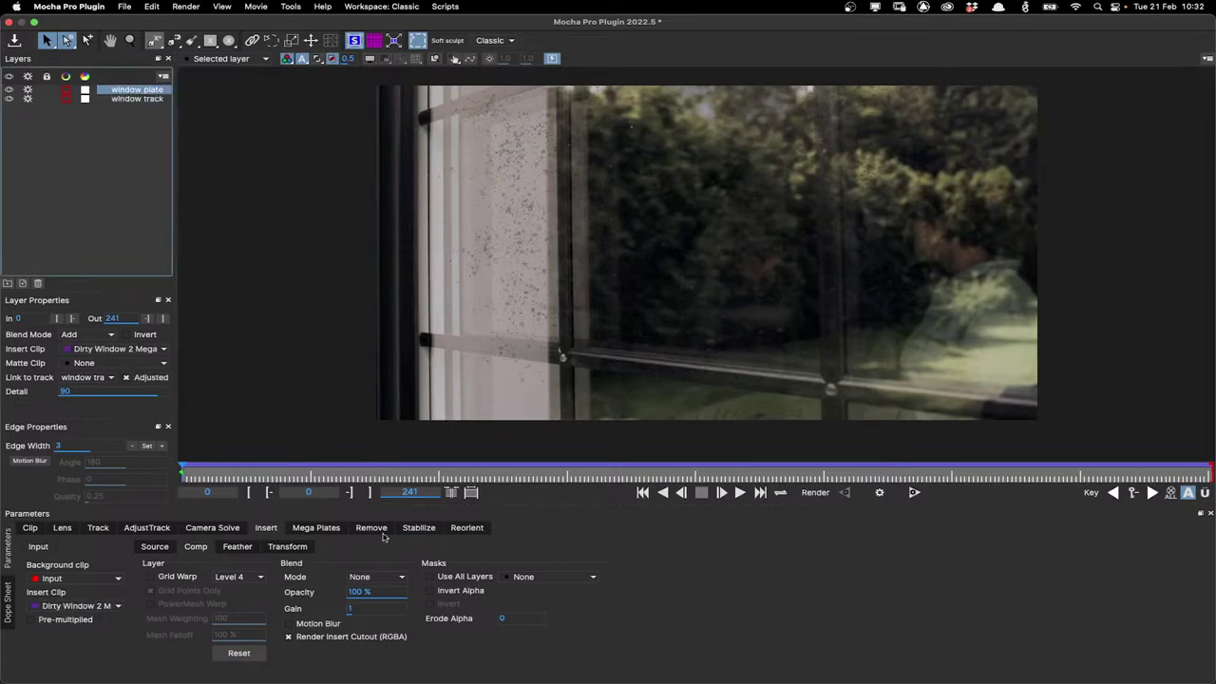
# Try the Multiply blend mode on the window plate's insert, and set it back to None
pyautogui.click(390, 576)
pyautogui.click(385, 606)
pyautogui.click(400, 577)
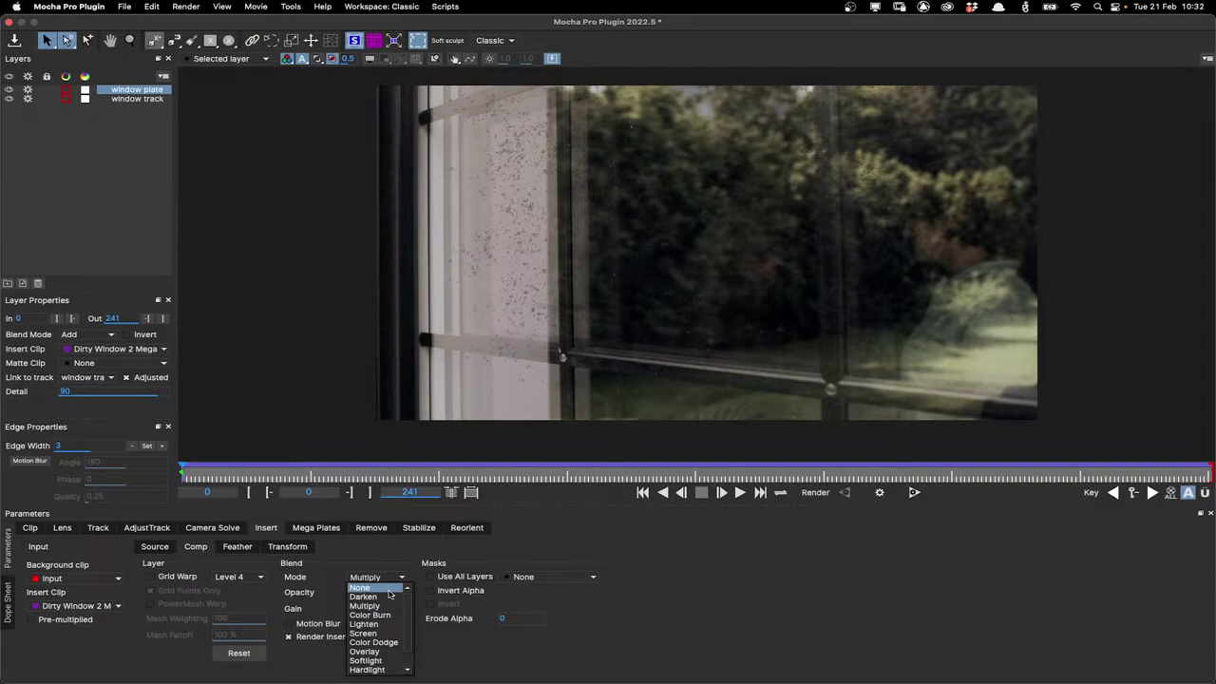
pyautogui.click(388, 588)
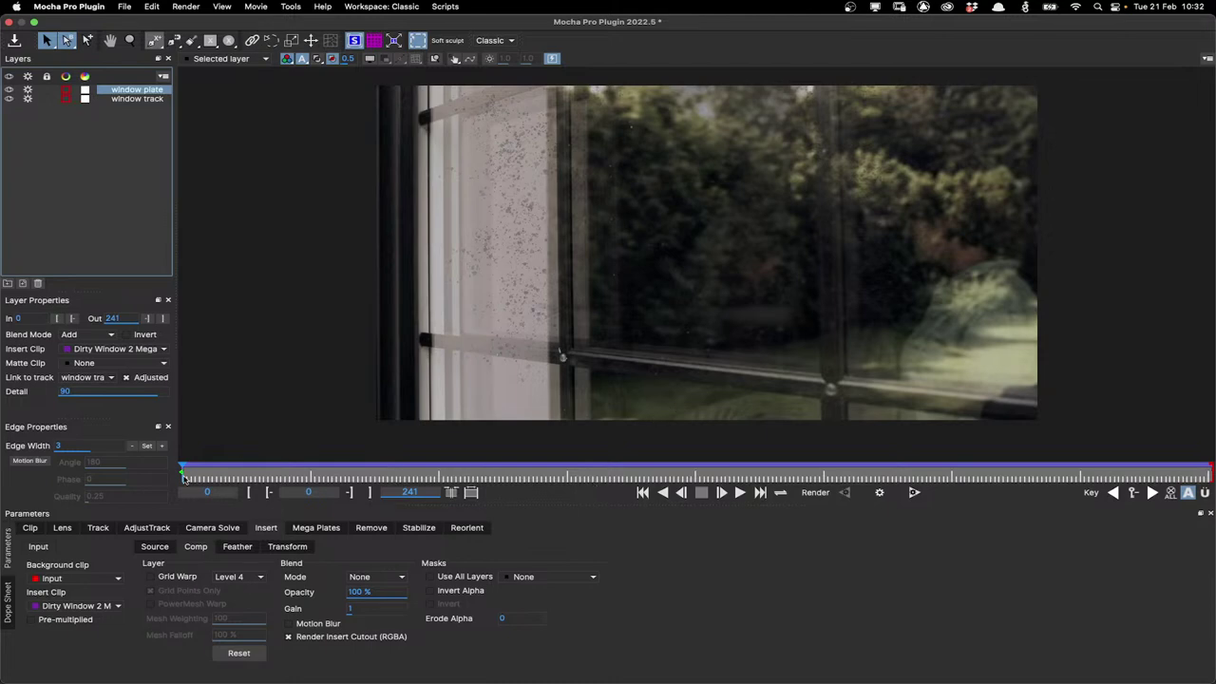
# Lower the window plate's insert opacity to 62.5%
pyautogui.moveTo(181, 472)
pyautogui.mouseDown()
pyautogui.moveTo(467, 460)
pyautogui.moveTo(182, 465)
pyautogui.mouseUp()
pyautogui.moveTo(357, 592); pyautogui.dragTo(333, 589)
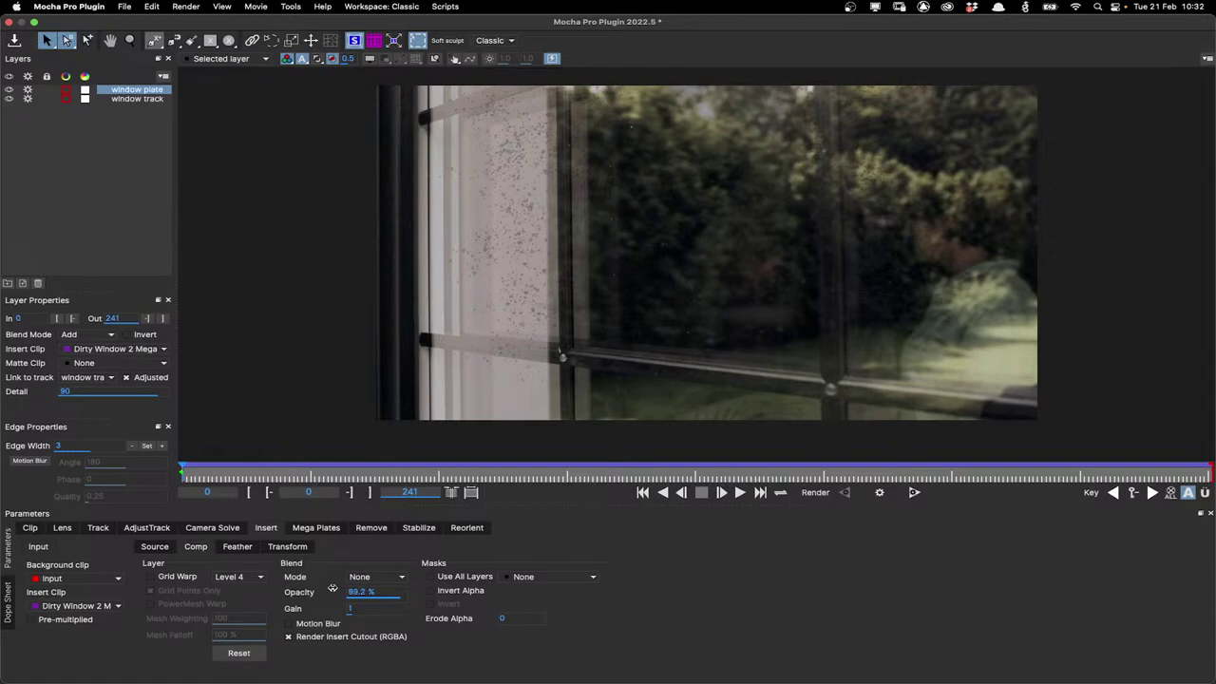
# Play and scrub through the clip to check the dirt insert against the moving window, and return to the first frame
pyautogui.click(740, 492)
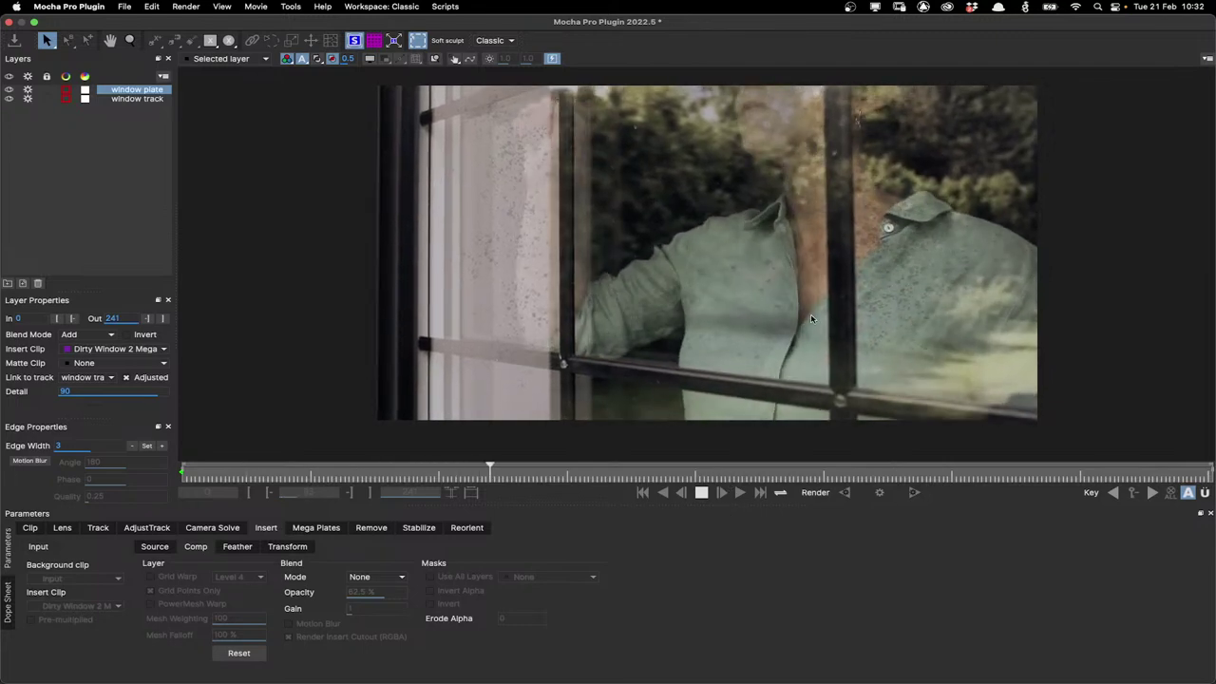
pyautogui.press('space')
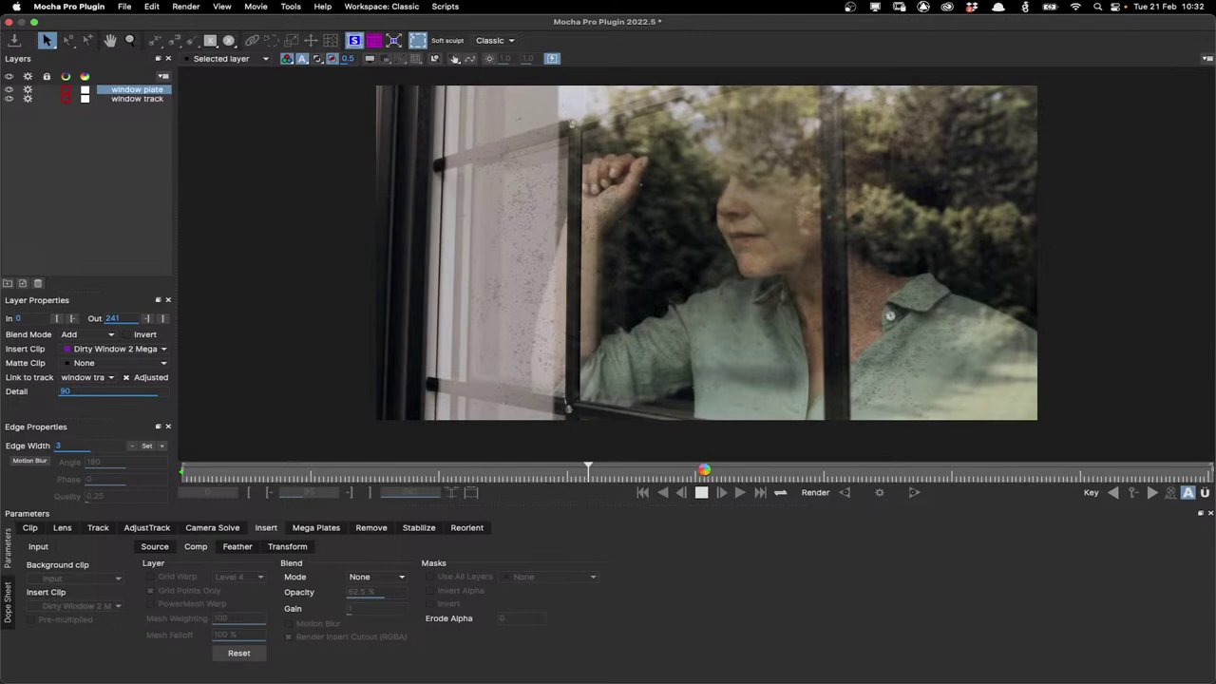
pyautogui.moveTo(706, 475); pyautogui.dragTo(142, 484)
pyautogui.moveTo(649, 476); pyautogui.dragTo(606, 463)
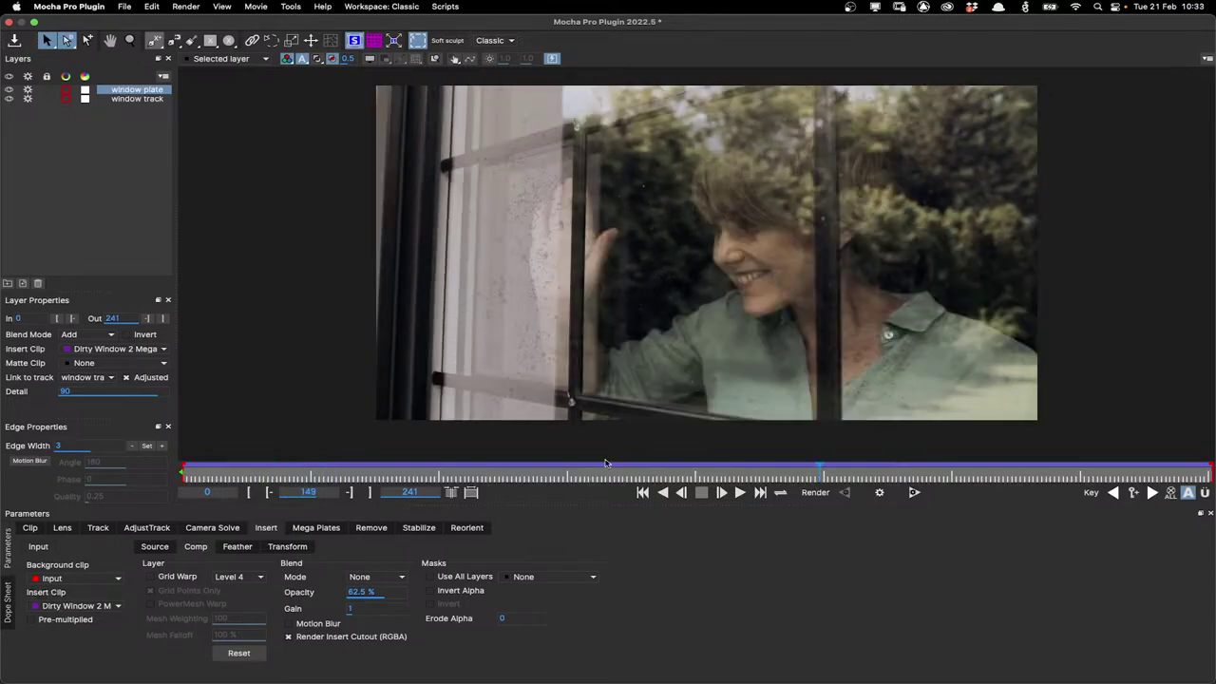
pyautogui.press('Home')
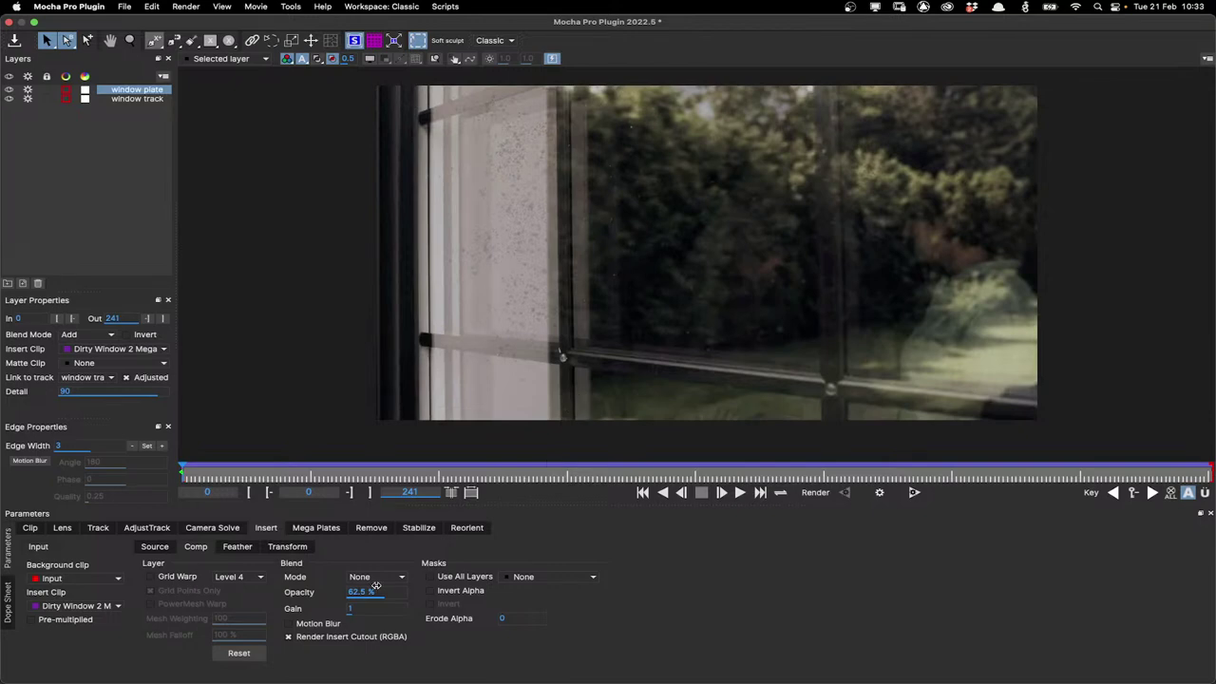
# Close Mocha to return to After Effects, and enable the Mocha Pro effect's render with the Insert: Composite module
pyautogui.click(9, 22)
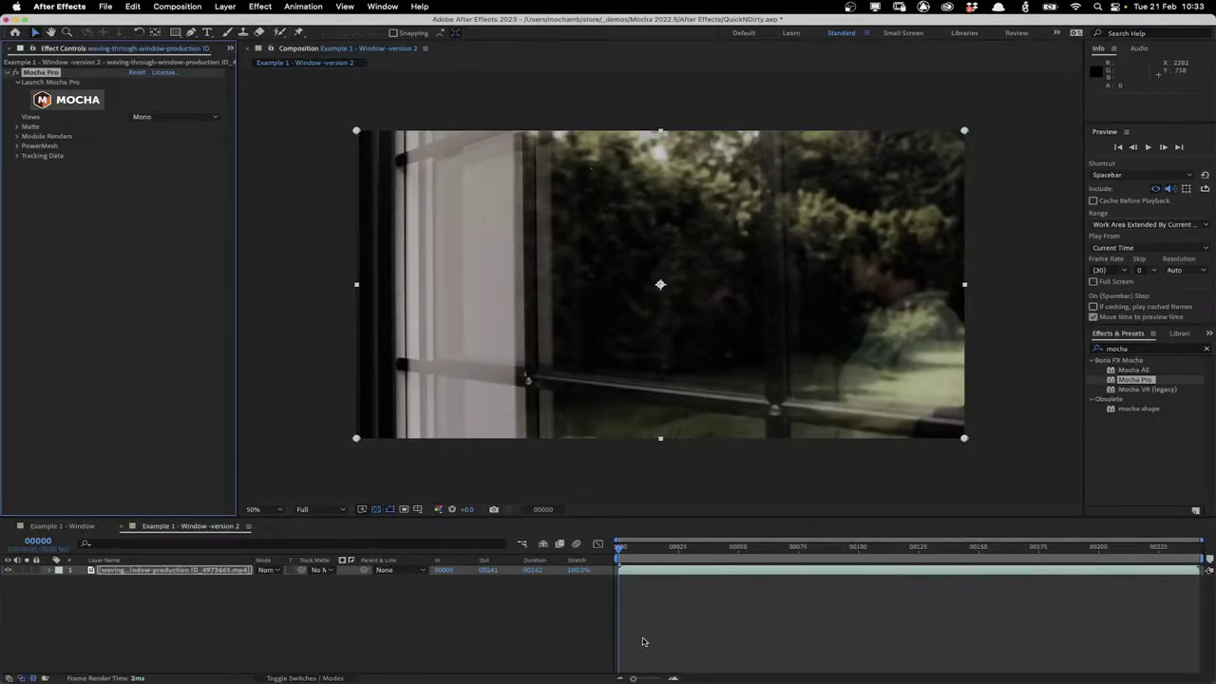
pyautogui.click(16, 138)
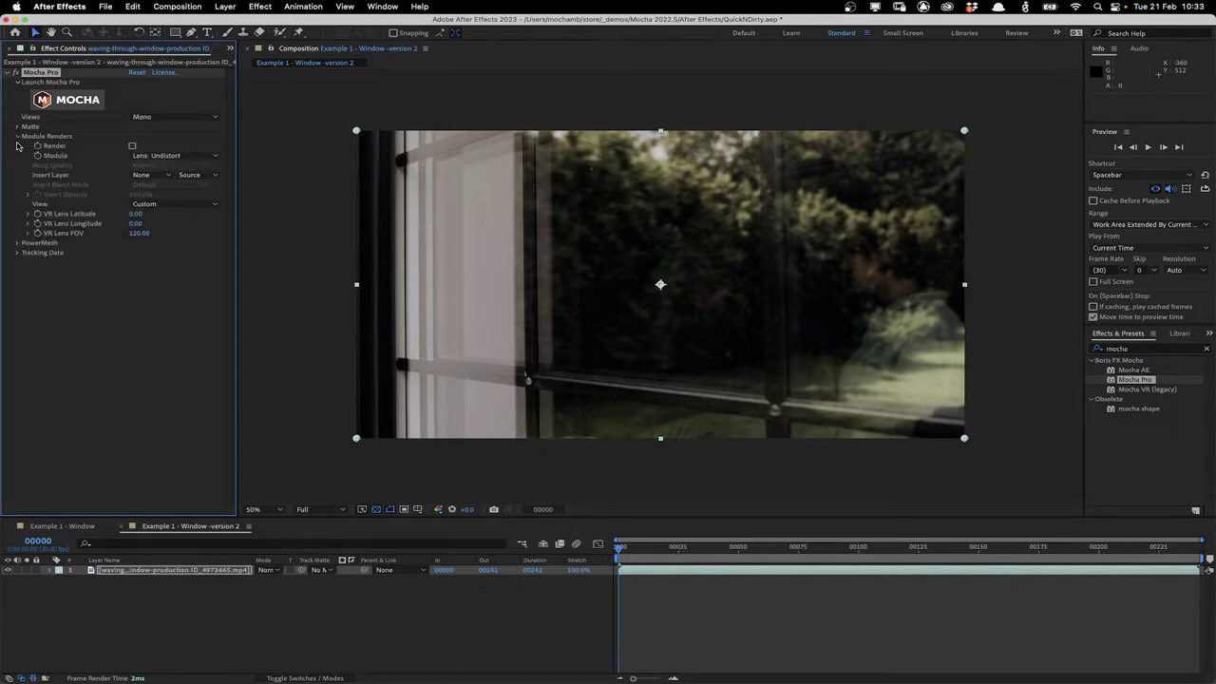
pyautogui.click(176, 155)
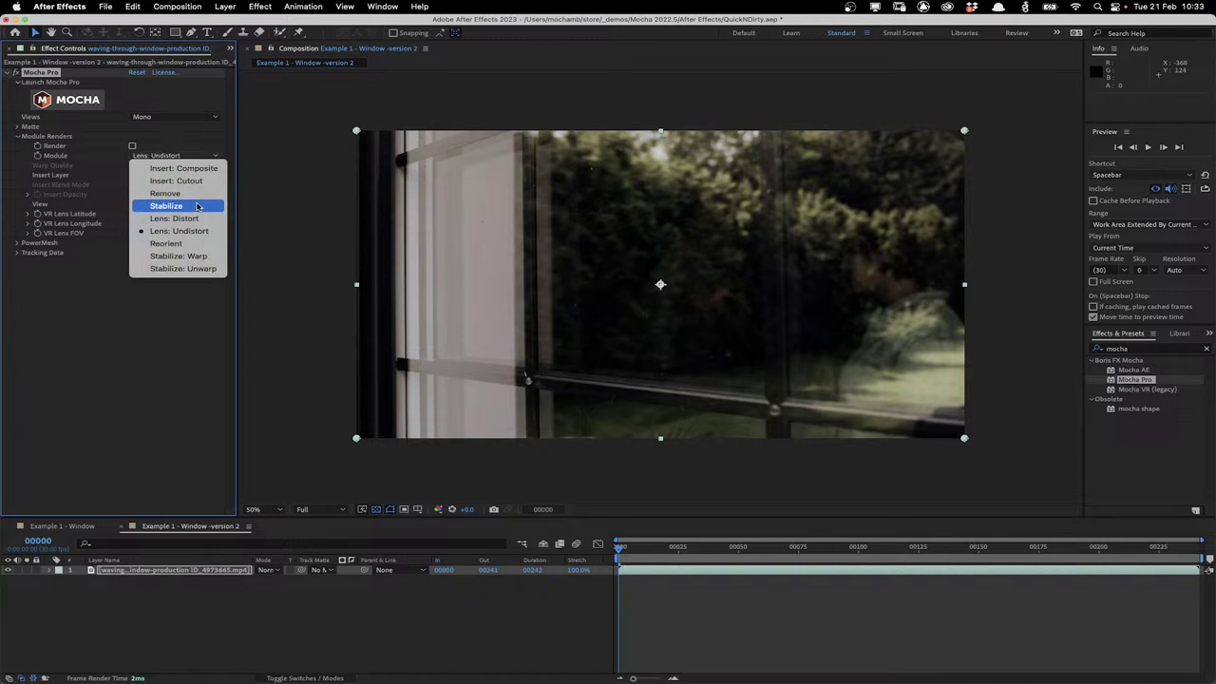
pyautogui.click(184, 168)
pyautogui.click(132, 146)
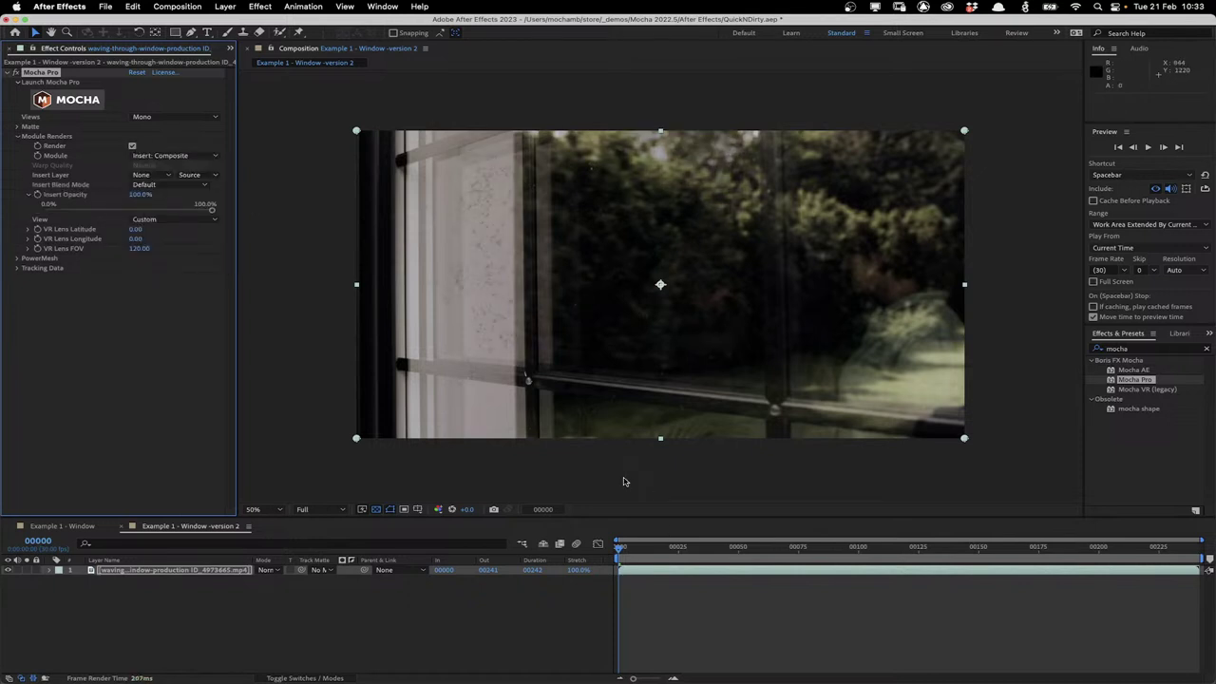
# Preview the rendered insert in the composition and return to the first frame
pyautogui.press('space')
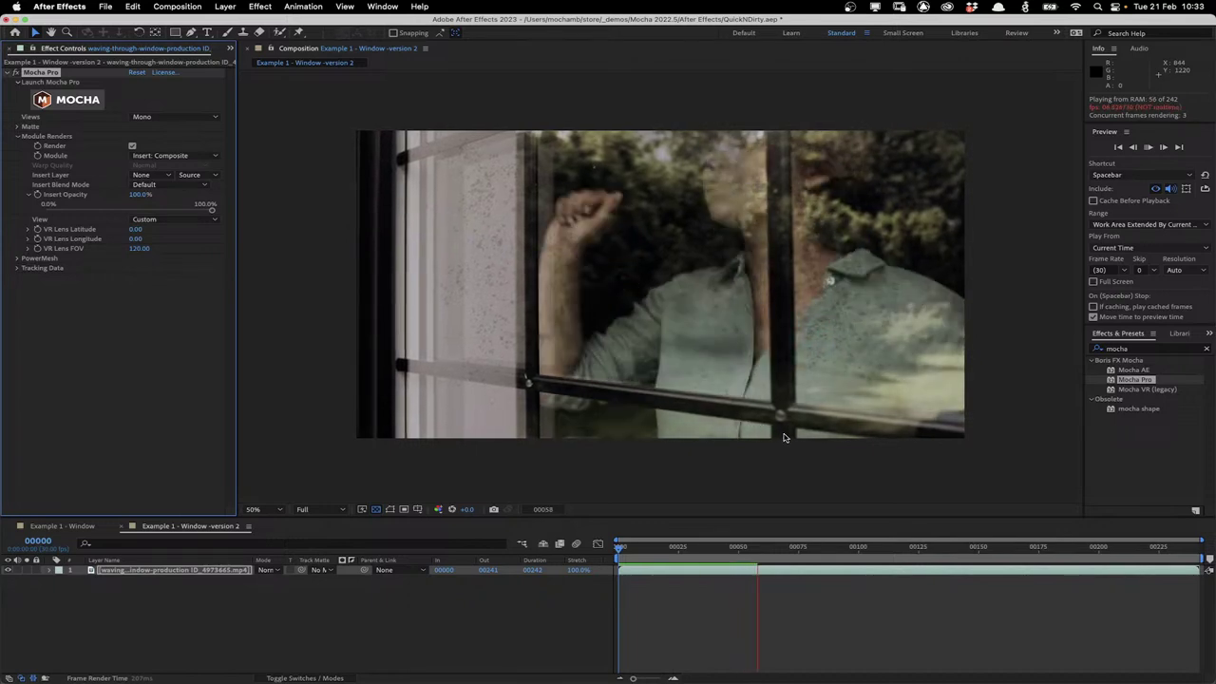
pyautogui.press('space')
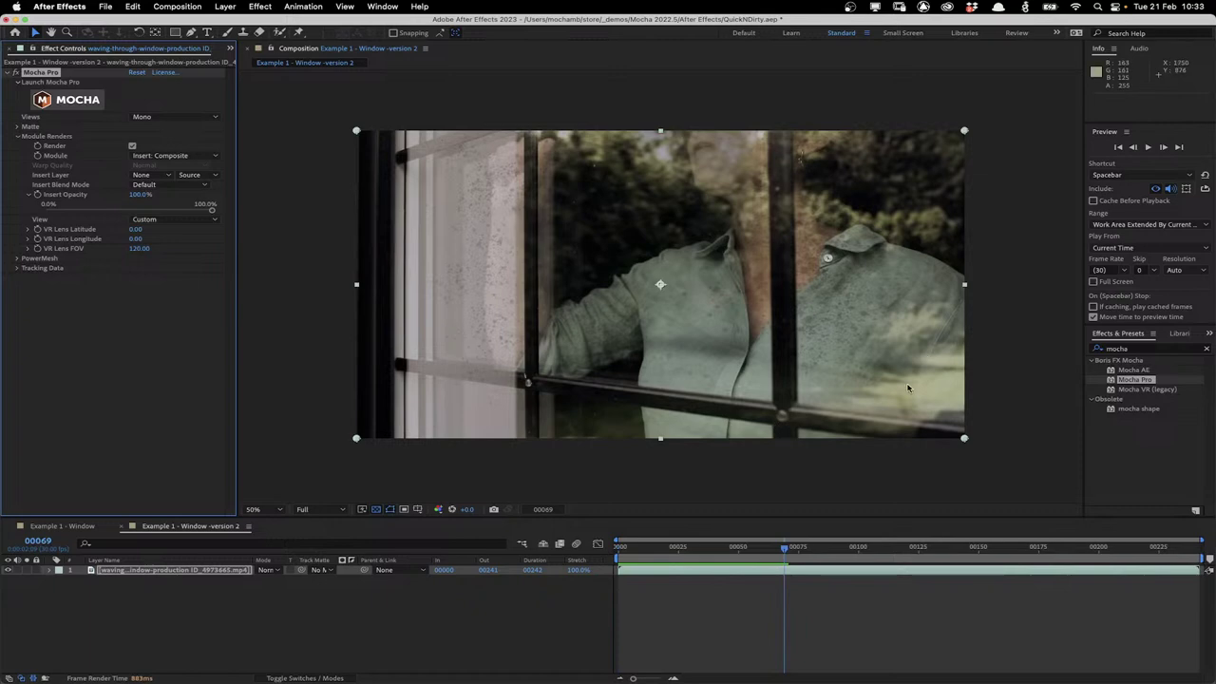
pyautogui.click(680, 549)
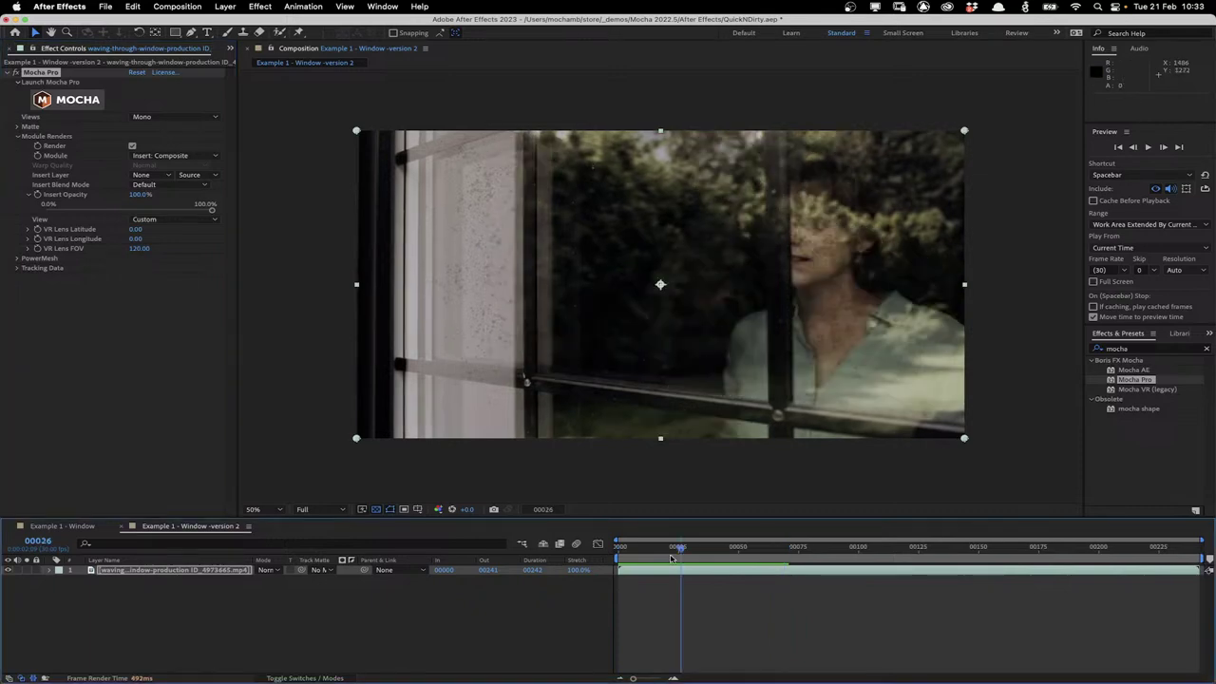
pyautogui.press('Home')
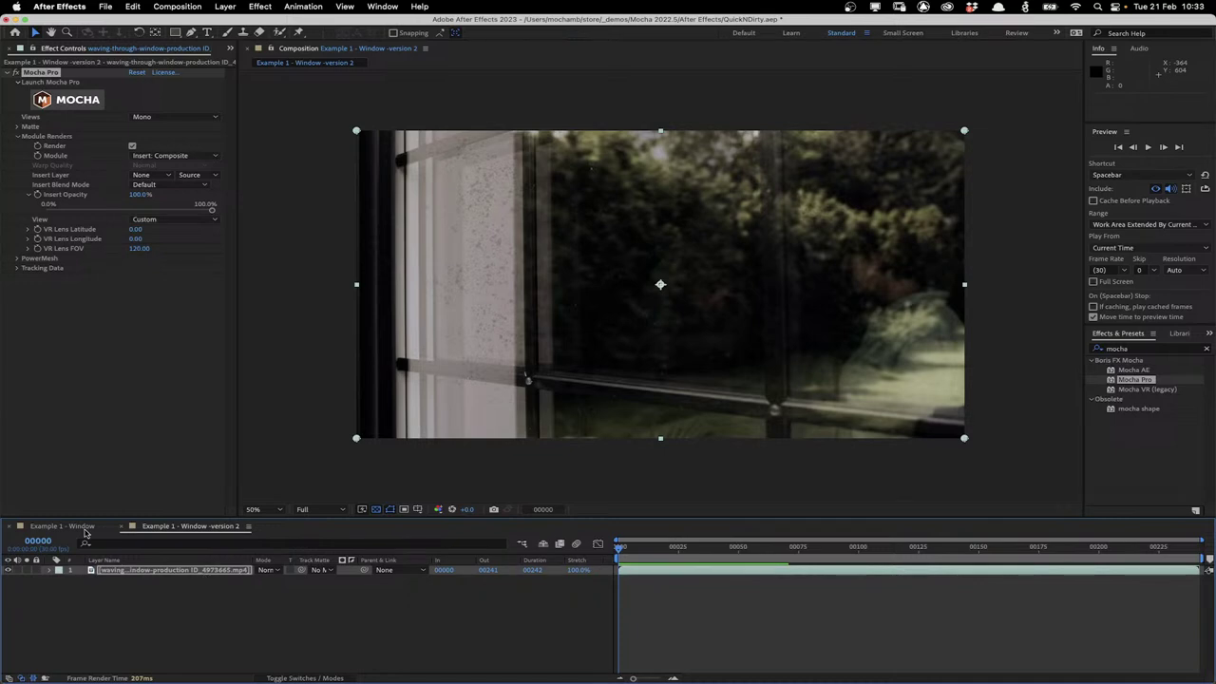
# Import Dirty Window 2 MegaCleanplate_Input 0.tif and add it as the top layer of the Example 1 - Window -version 2 composition
pyautogui.press('super+0')
pyautogui.doubleClick(133, 416)
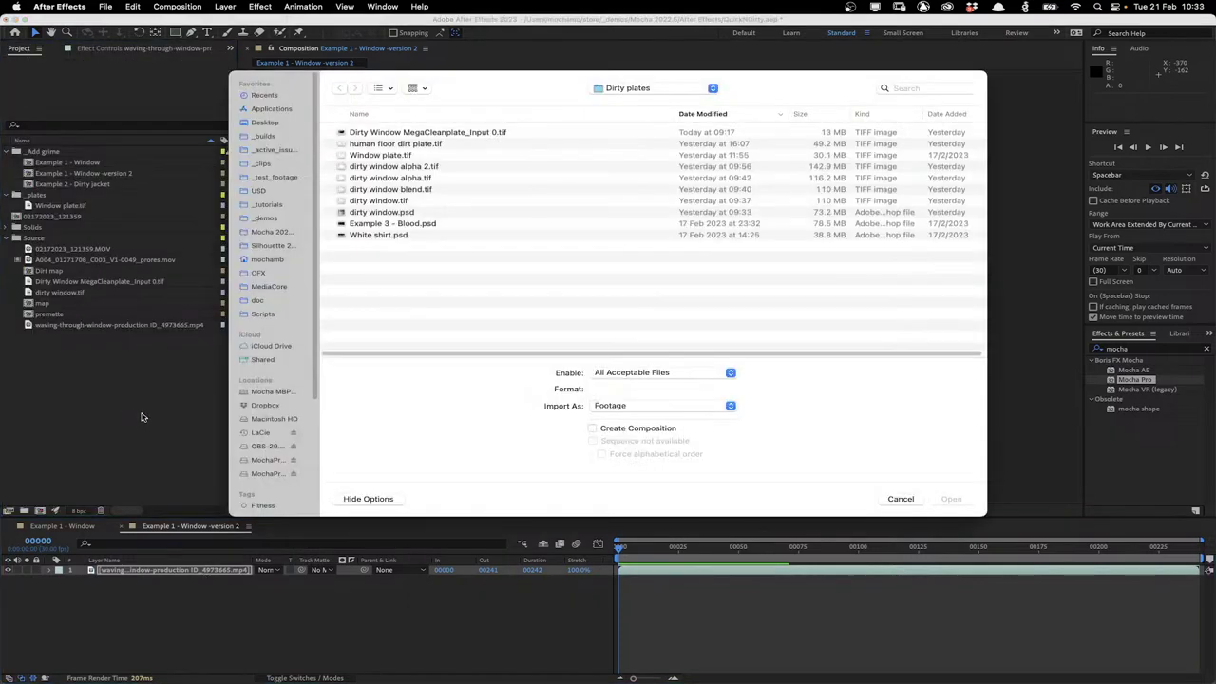
pyautogui.click(475, 131)
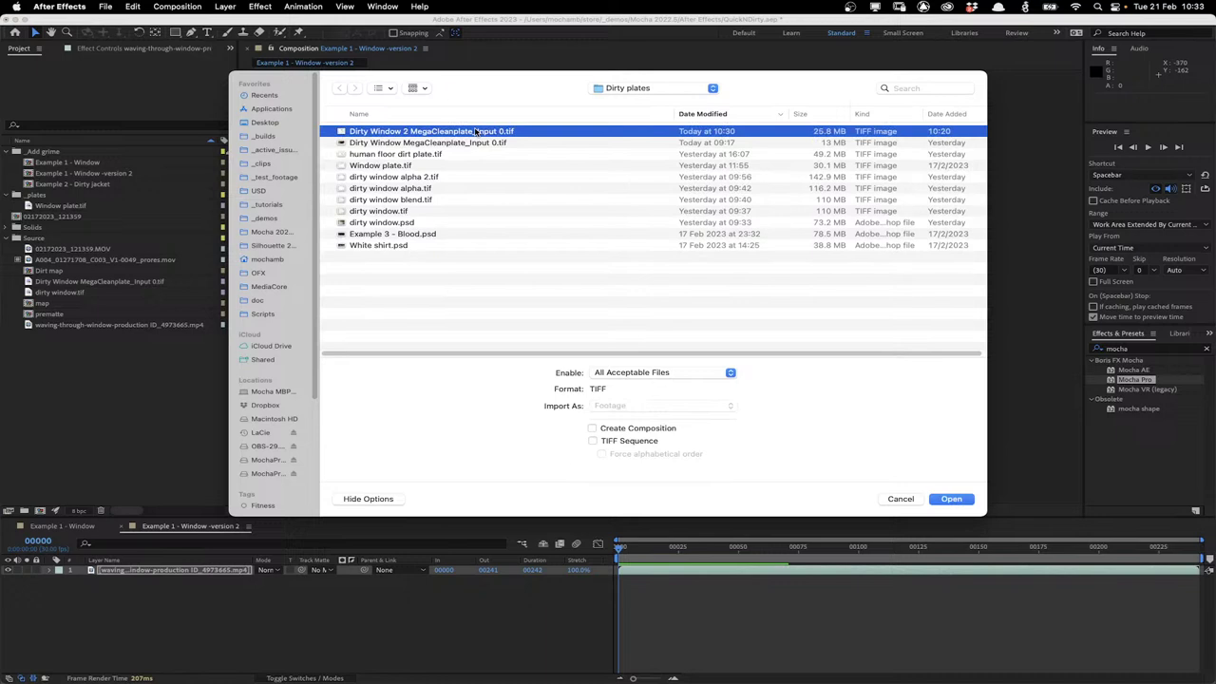
pyautogui.doubleClick(475, 131)
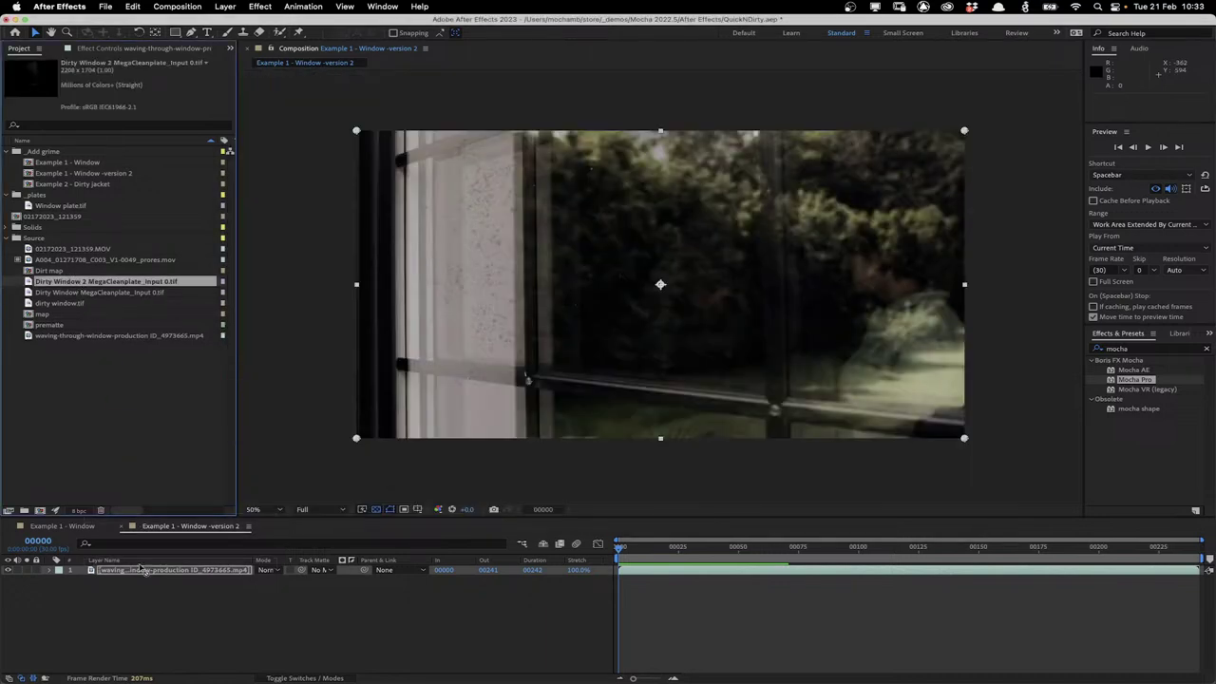
pyautogui.press('super+slash')
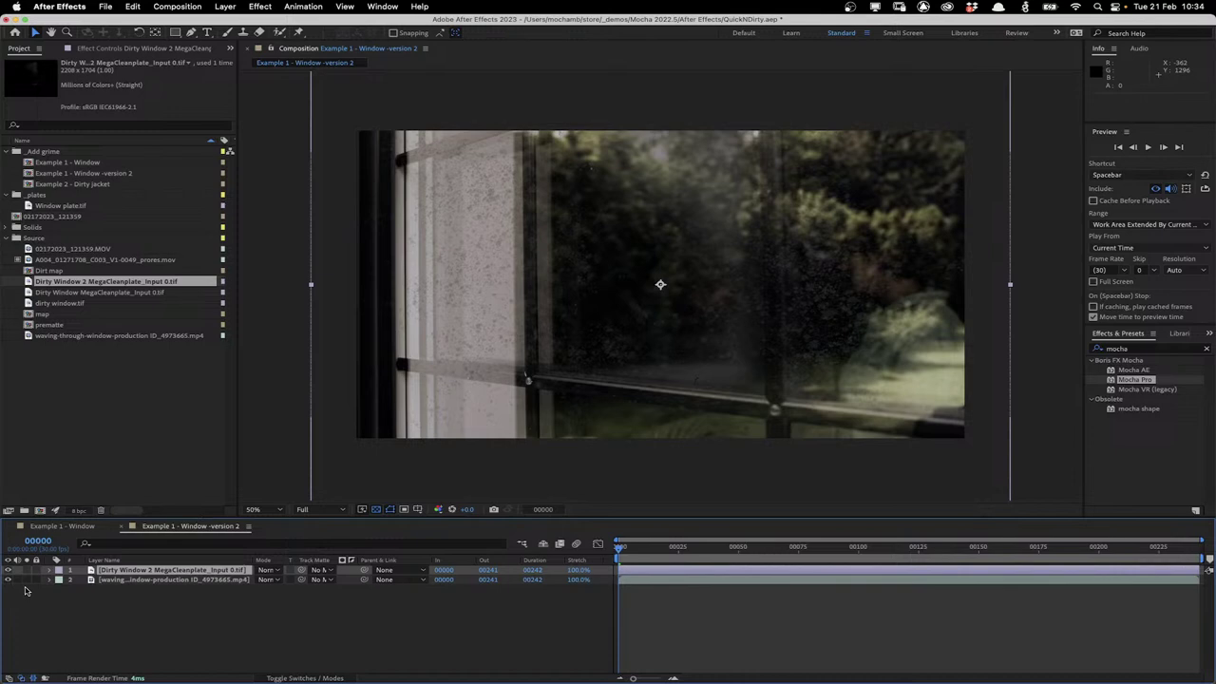
# Turn off the Mocha Pro module render on the waving-through-window footage layer
pyautogui.click(148, 581)
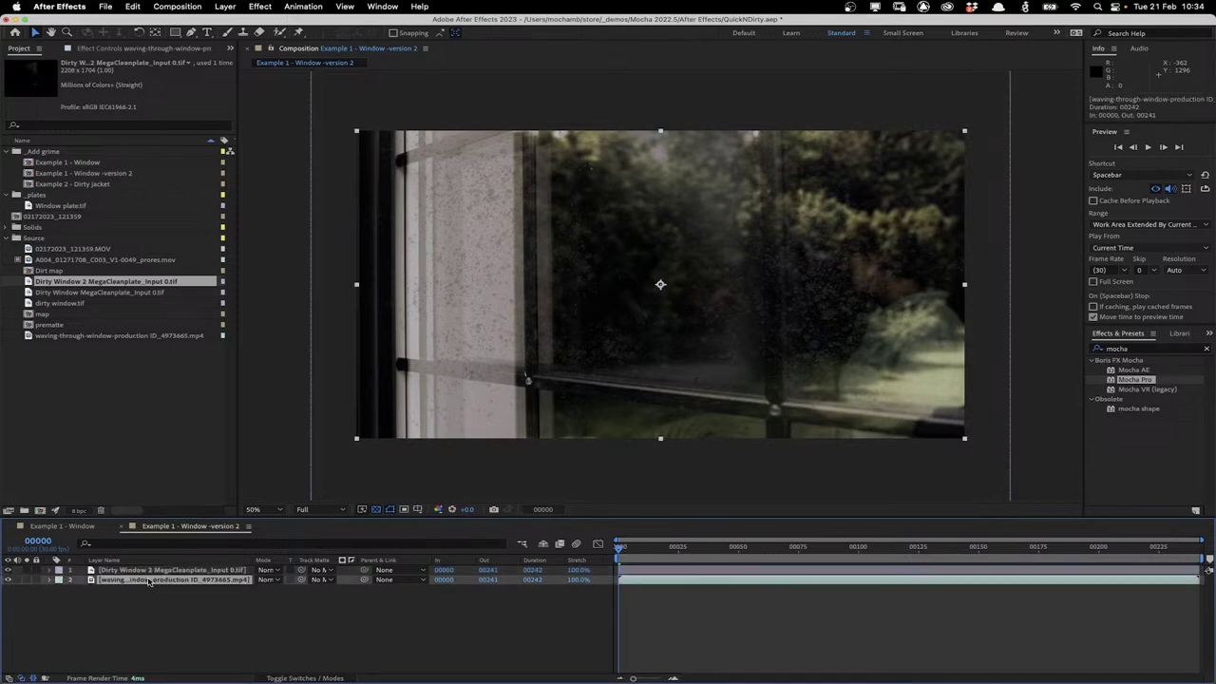
pyautogui.press('F3')
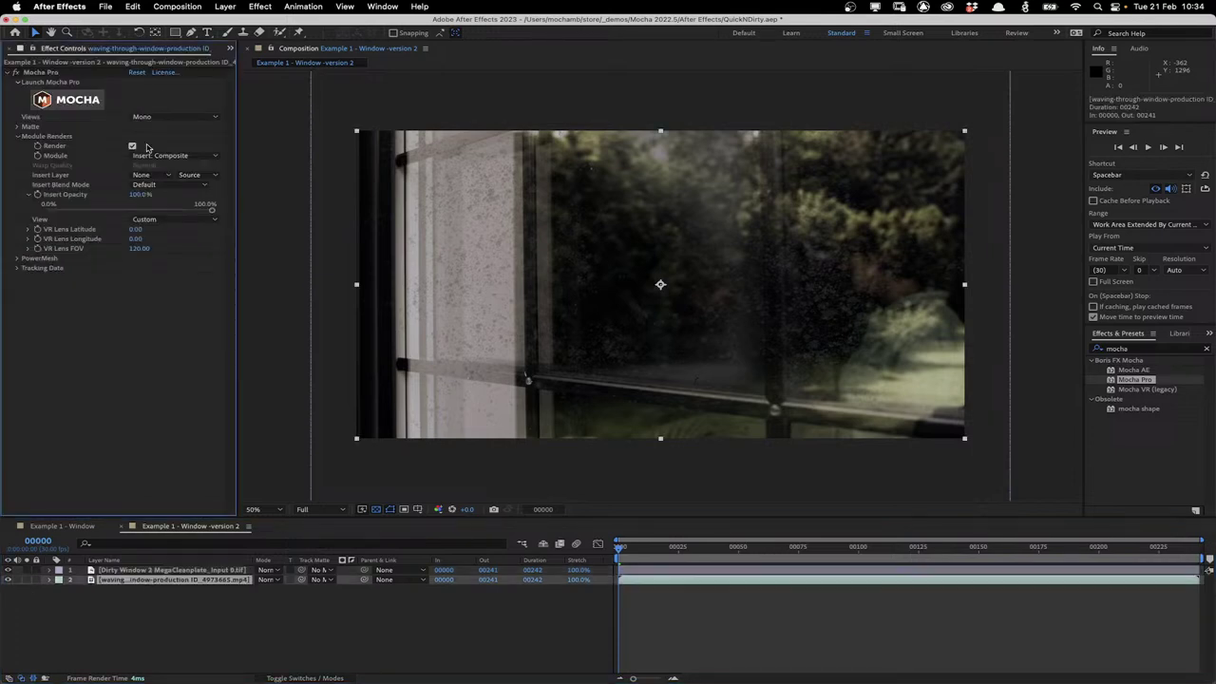
pyautogui.click(133, 146)
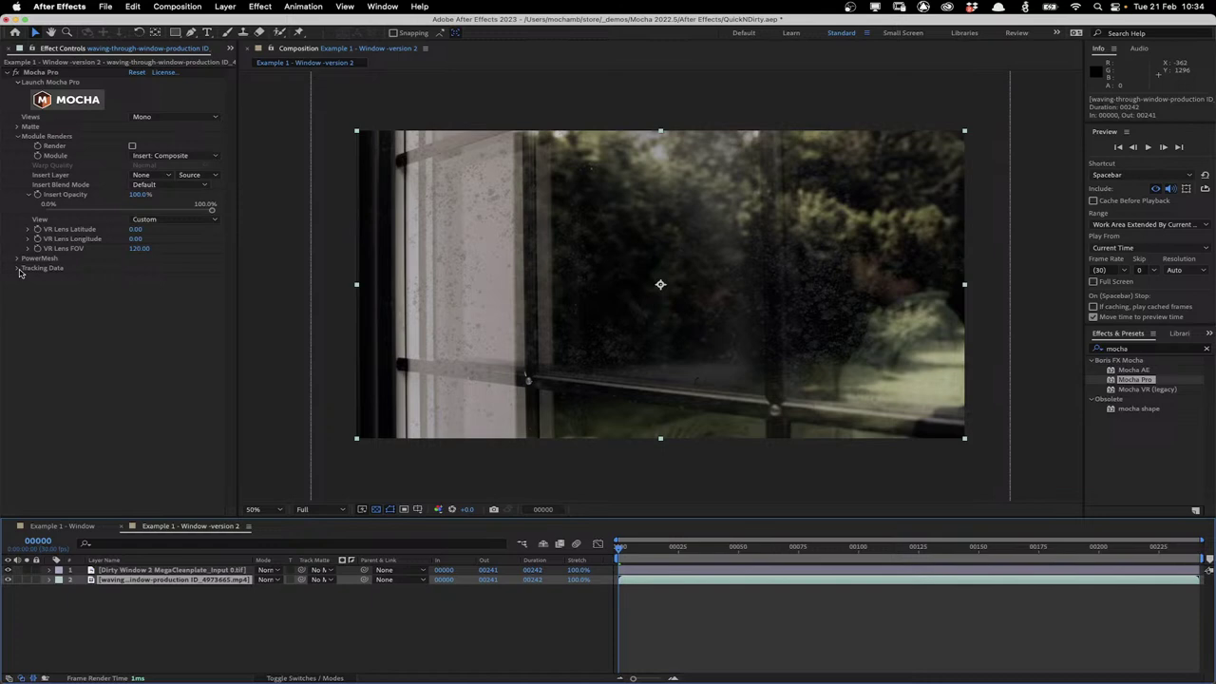
# Create Mocha Pro tracking data on the footage layer from the window plate layer
pyautogui.click(19, 272)
pyautogui.click(169, 278)
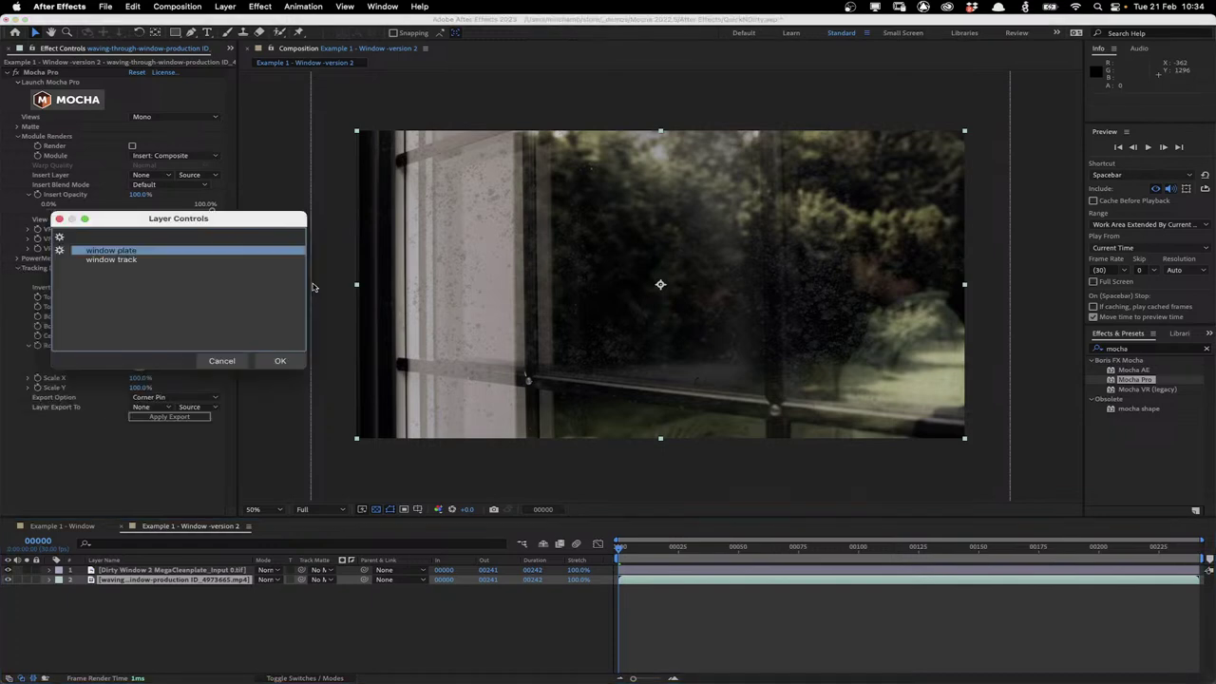
pyautogui.click(239, 363)
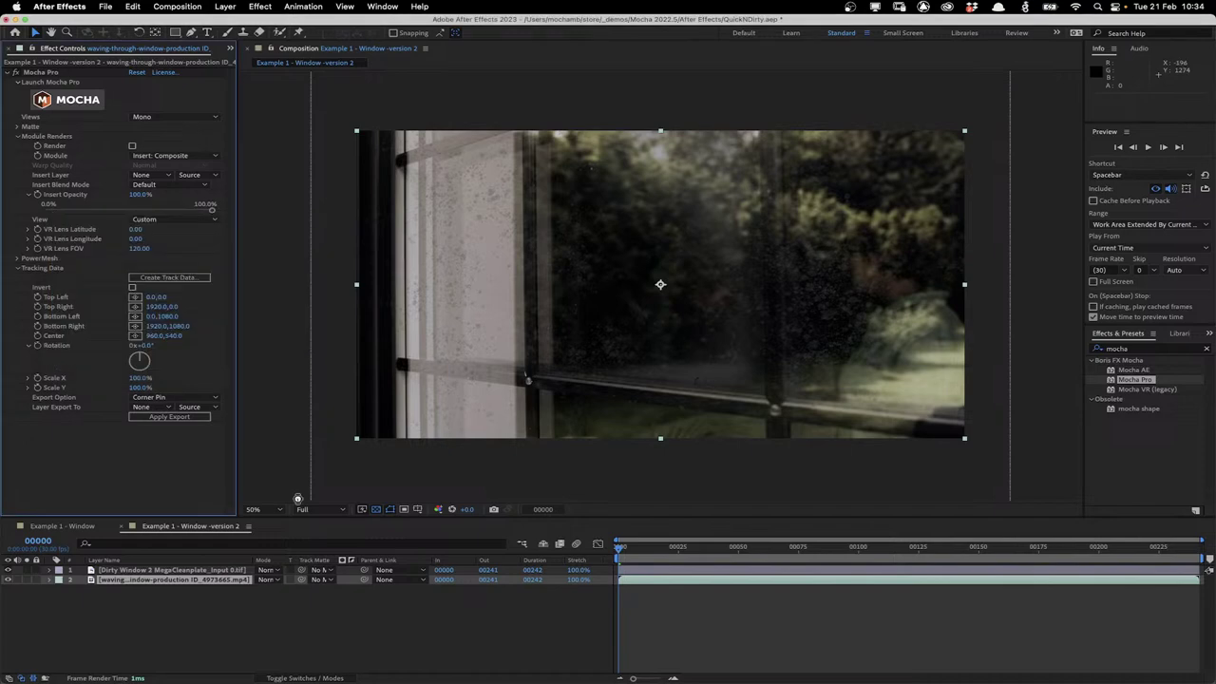
# Export the tracking data as CC Power Pin to the Dirty Window 2 MegaCleanplate layer
pyautogui.moveTo(163, 398); pyautogui.dragTo(159, 409)
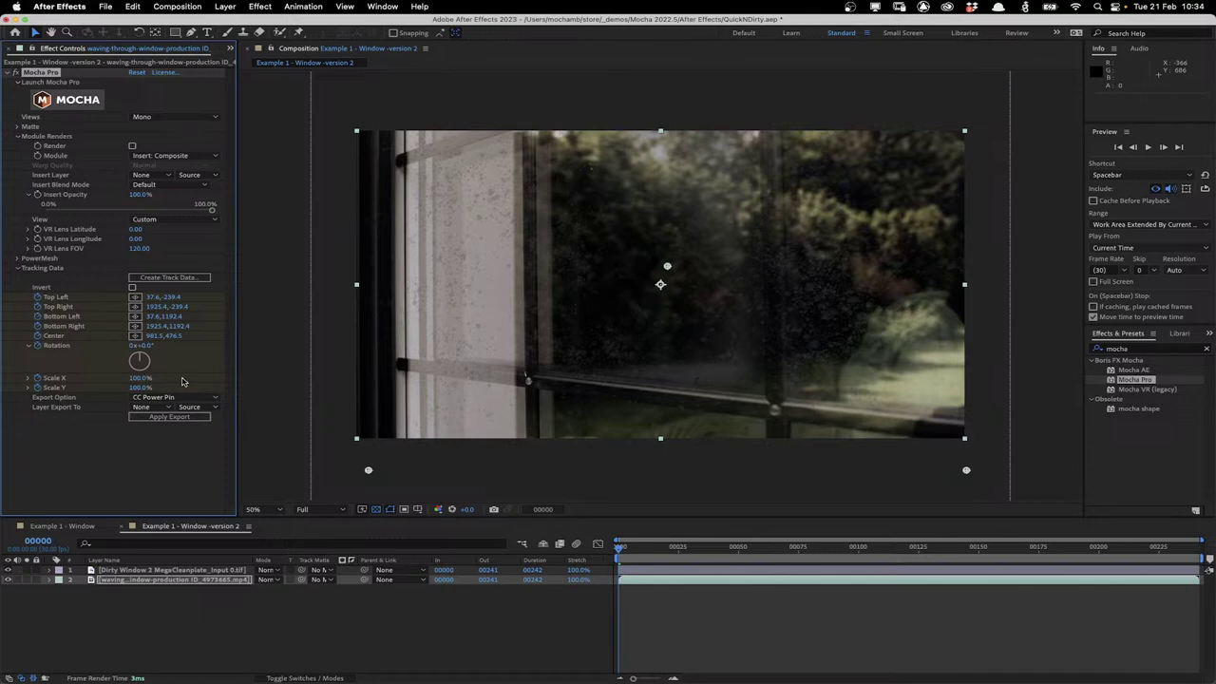
pyautogui.click(187, 415)
pyautogui.click(150, 407)
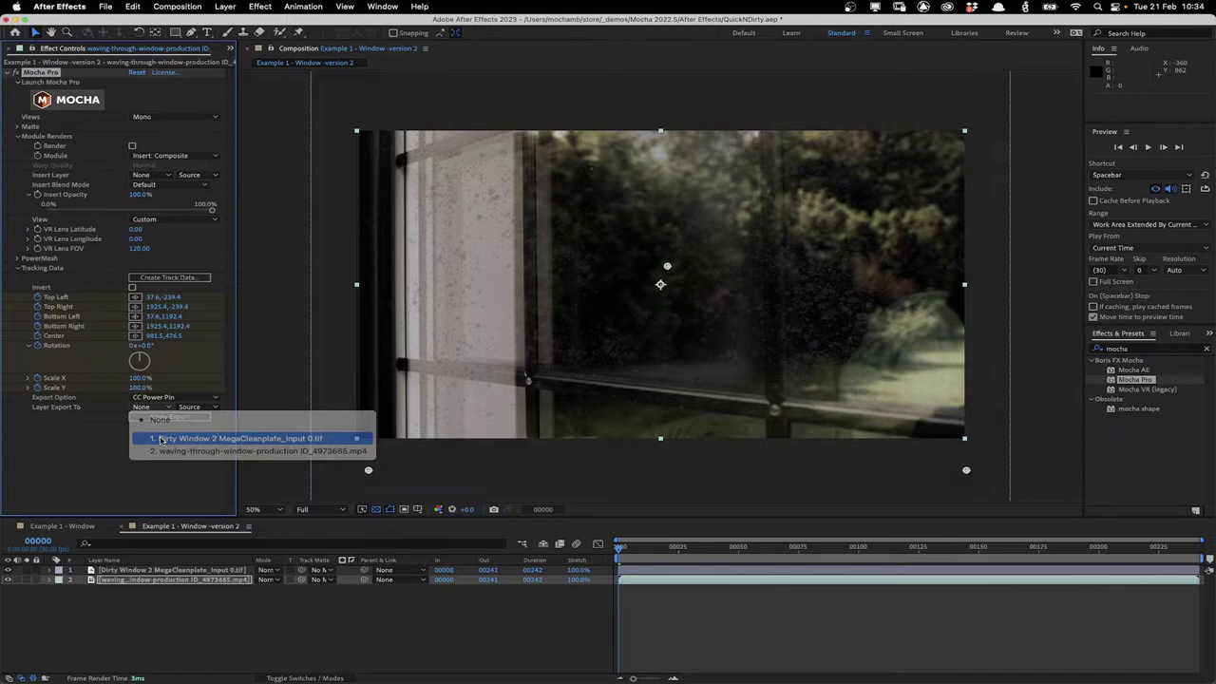
pyautogui.click(162, 439)
pyautogui.click(171, 418)
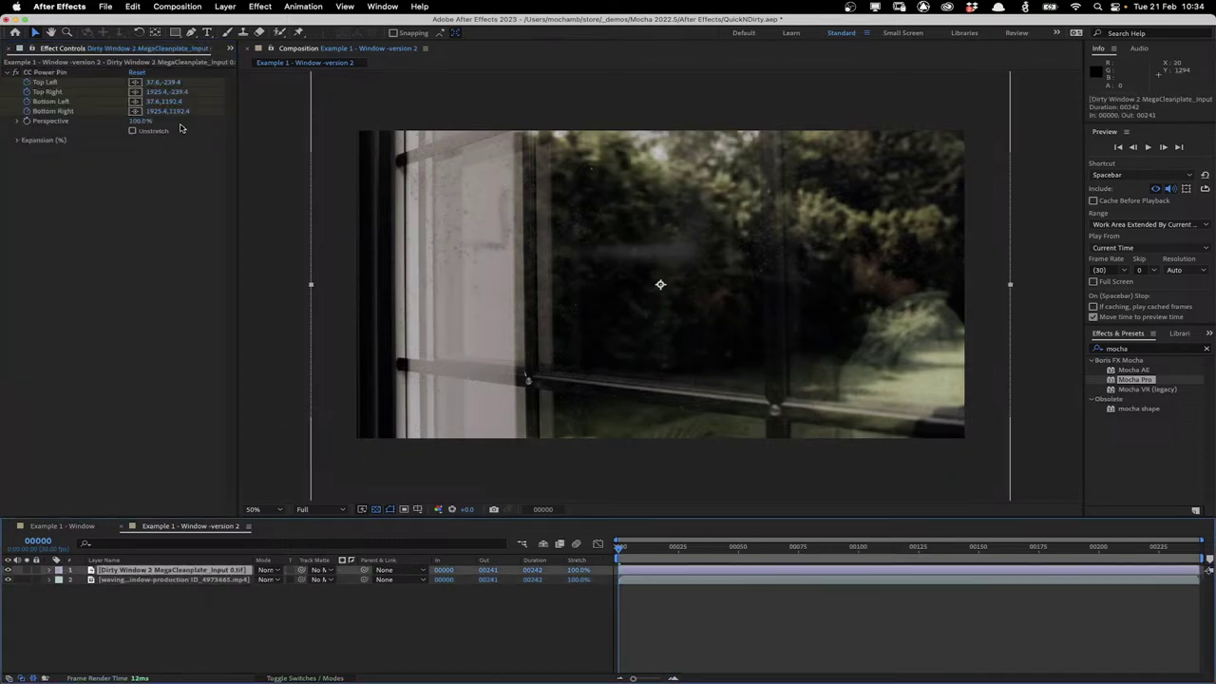
# Set the plate's CC Power Pin expansion to Top 1.0, Left -0.9, Right 15.4 and Bottom 44.8
pyautogui.click(17, 143)
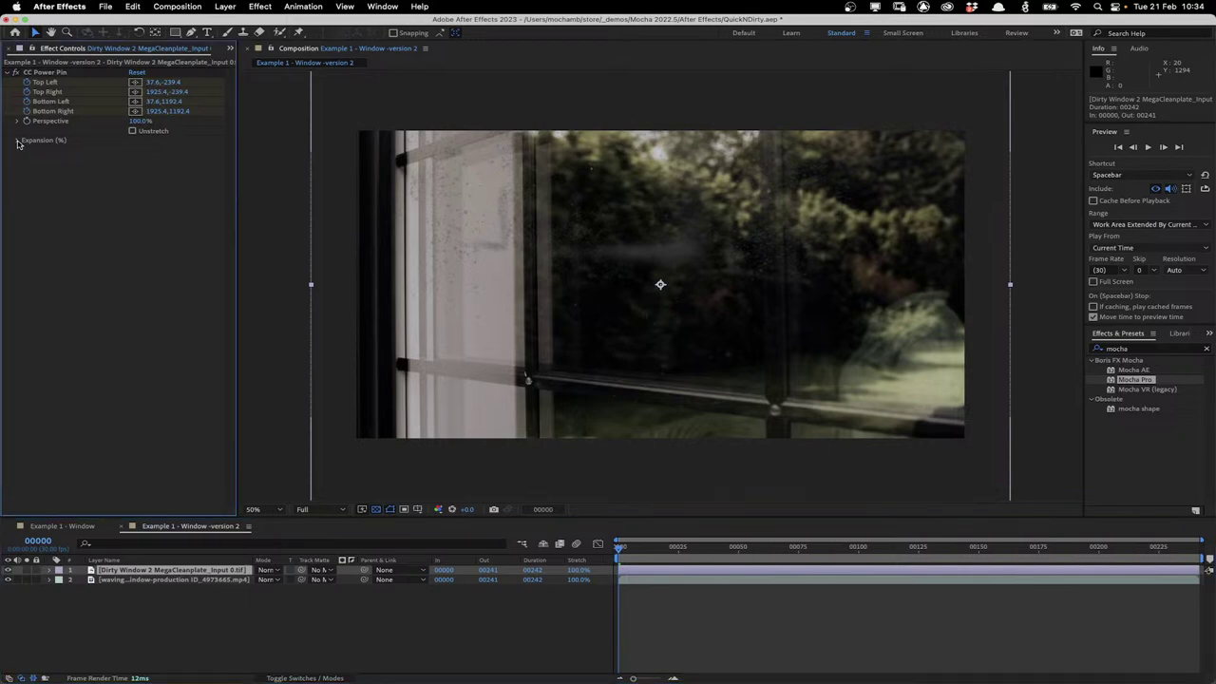
pyautogui.click(17, 140)
pyautogui.moveTo(136, 152); pyautogui.dragTo(241, 175)
pyautogui.moveTo(240, 175); pyautogui.dragTo(123, 158)
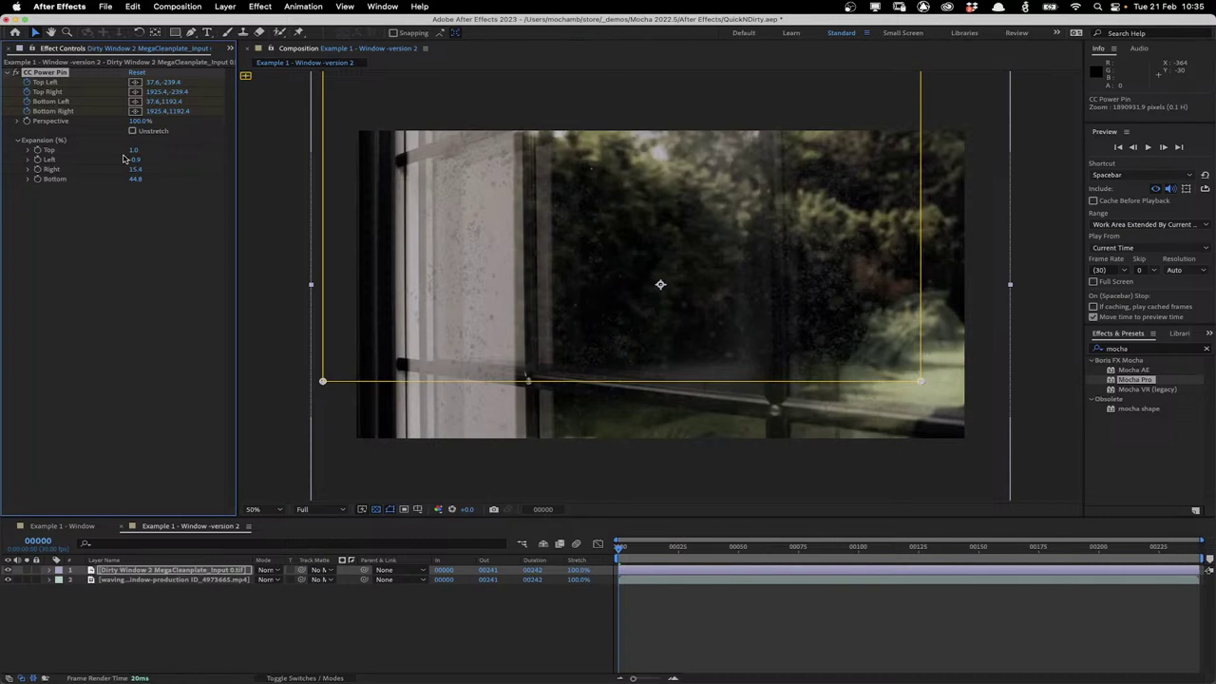
# Hide the Dirty Window 2 MegaCleanplate layer and turn on the footage layer's Mocha Pro module render as Insert: Composite
pyautogui.moveTo(620, 549); pyautogui.dragTo(1032, 534)
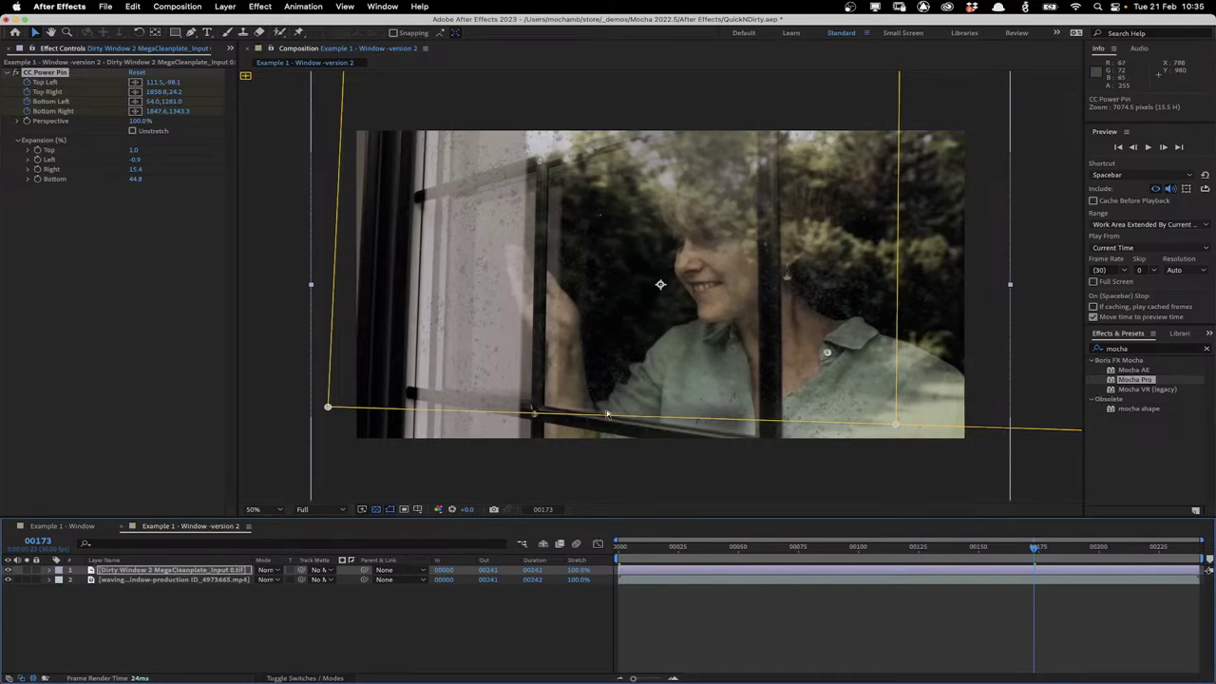
pyautogui.click(8, 570)
pyautogui.click(142, 580)
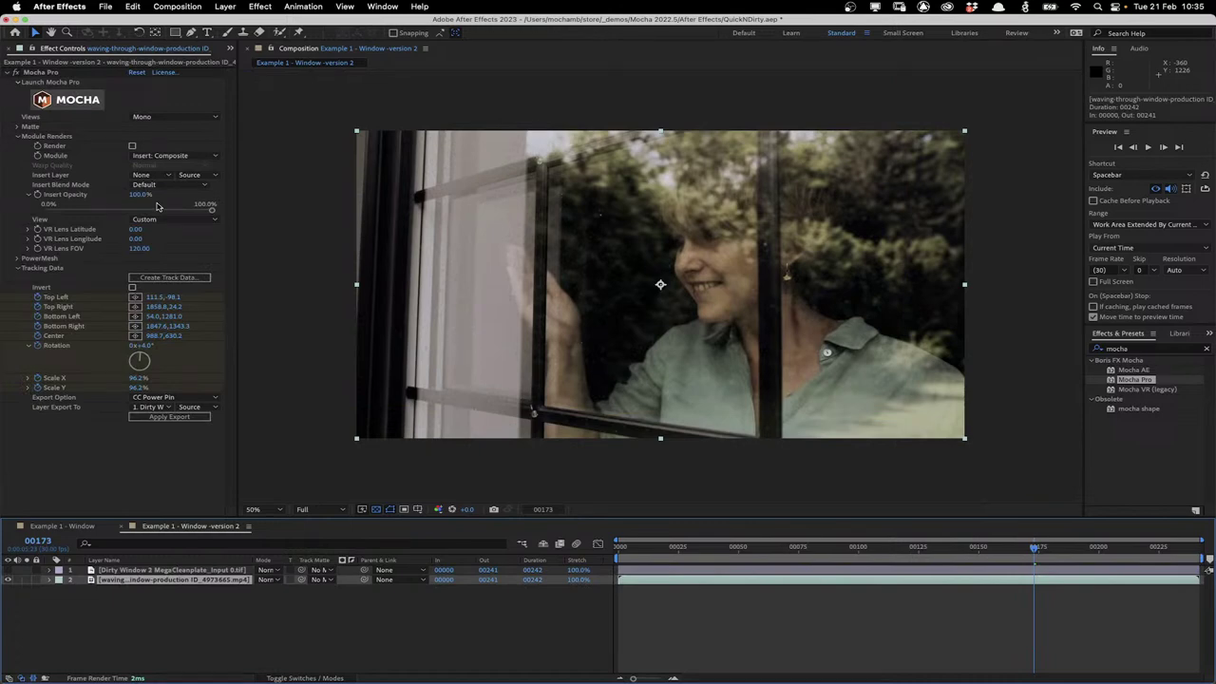
pyautogui.click(132, 146)
pyautogui.click(171, 156)
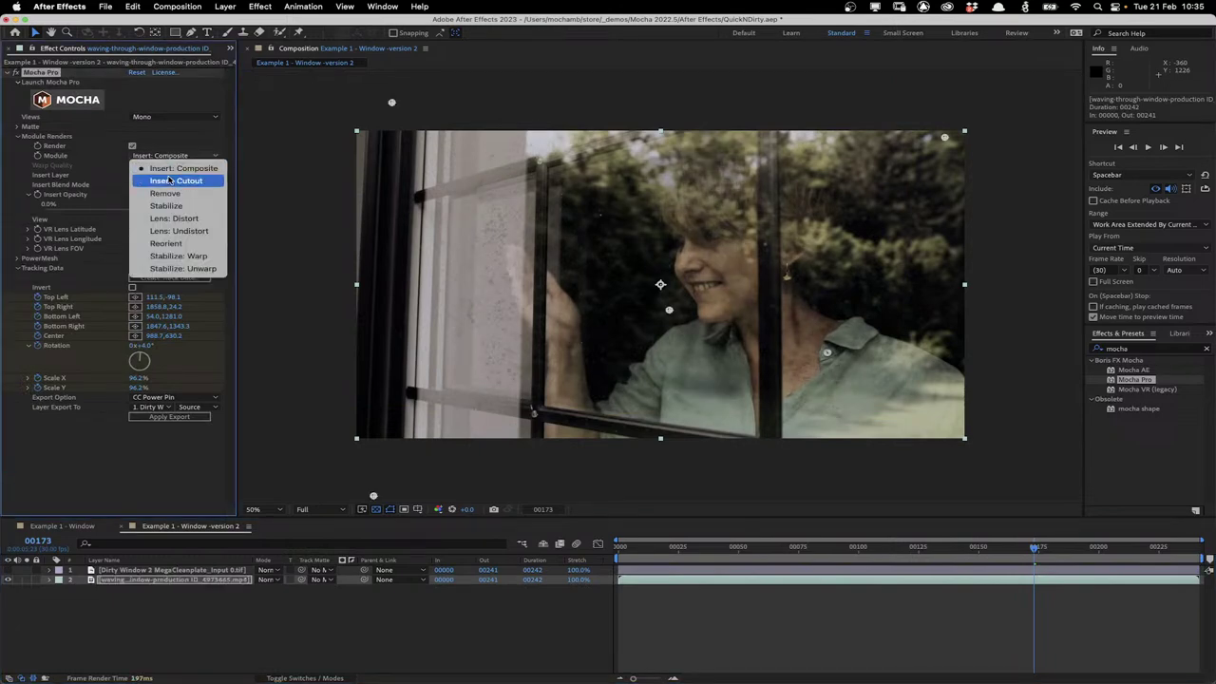
pyautogui.click(177, 168)
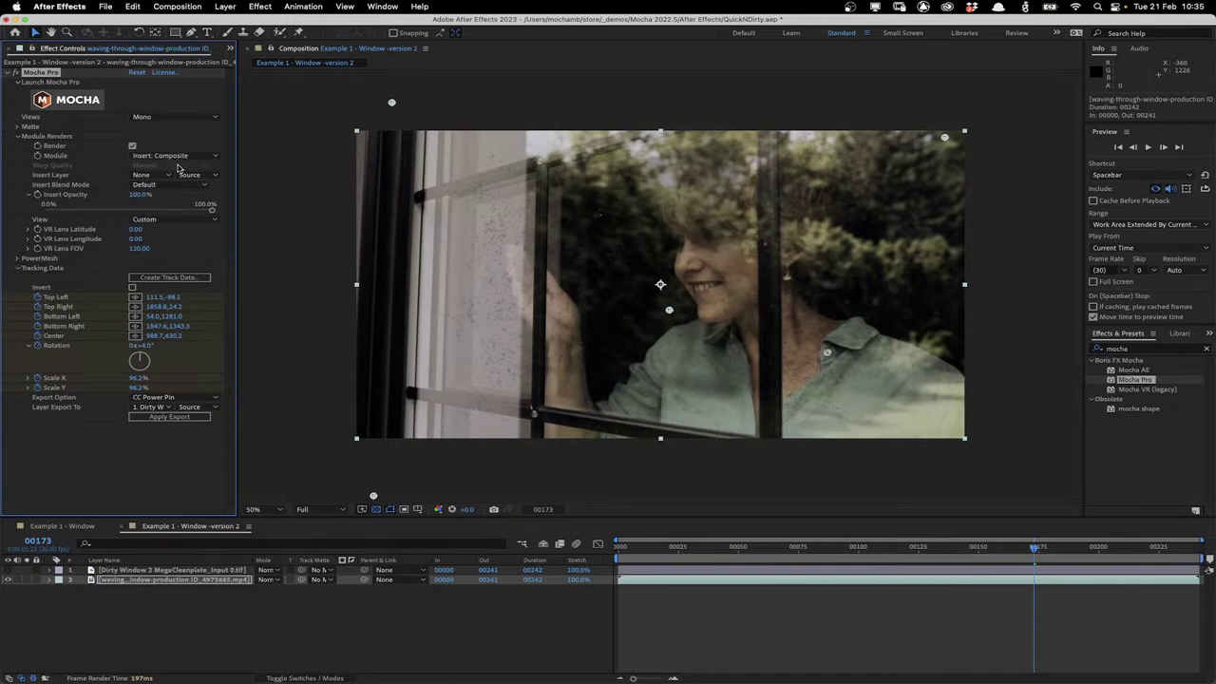
# Open the Example 1 - Window composition, show its Window plate.tif layer and preview the playback
pyautogui.click(92, 107)
pyautogui.click(17, 47)
pyautogui.click(84, 163)
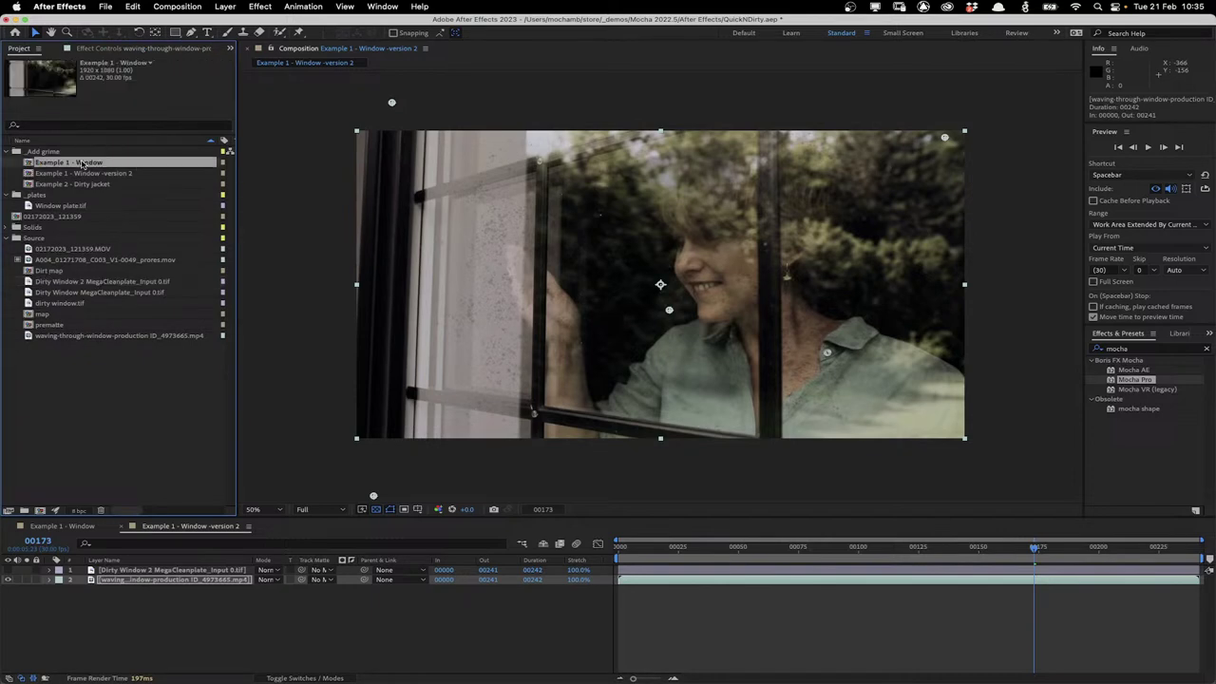
pyautogui.doubleClick(84, 163)
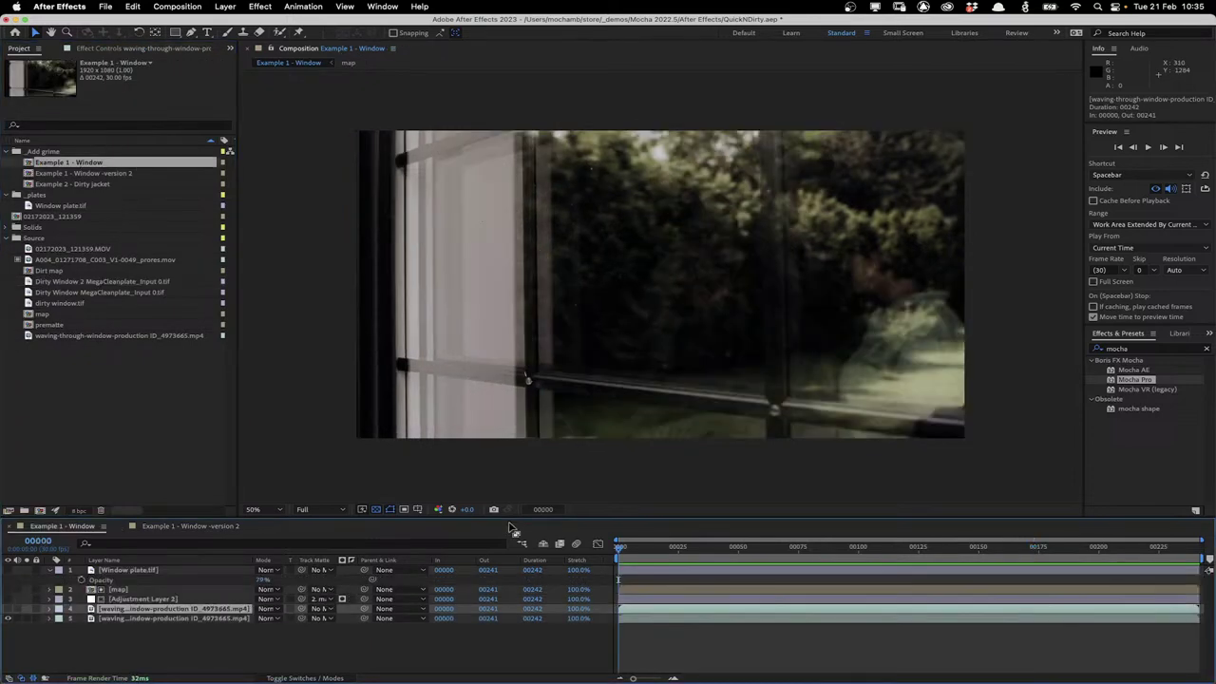
pyautogui.click(10, 570)
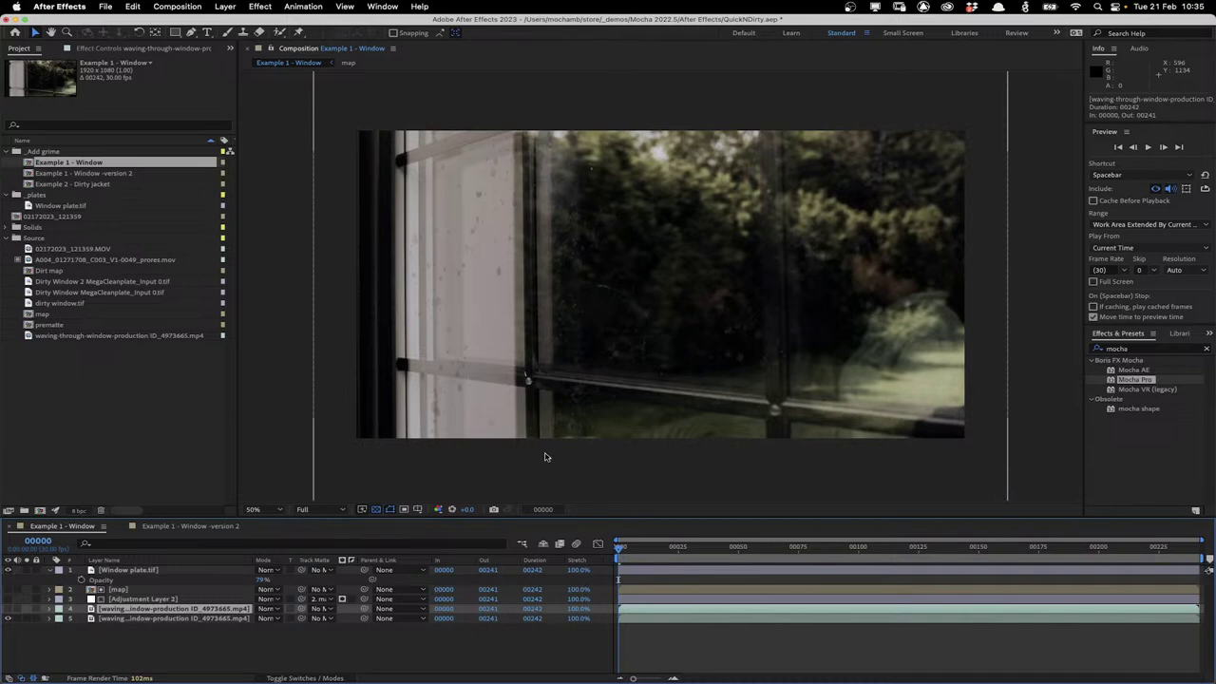
pyautogui.press('space')
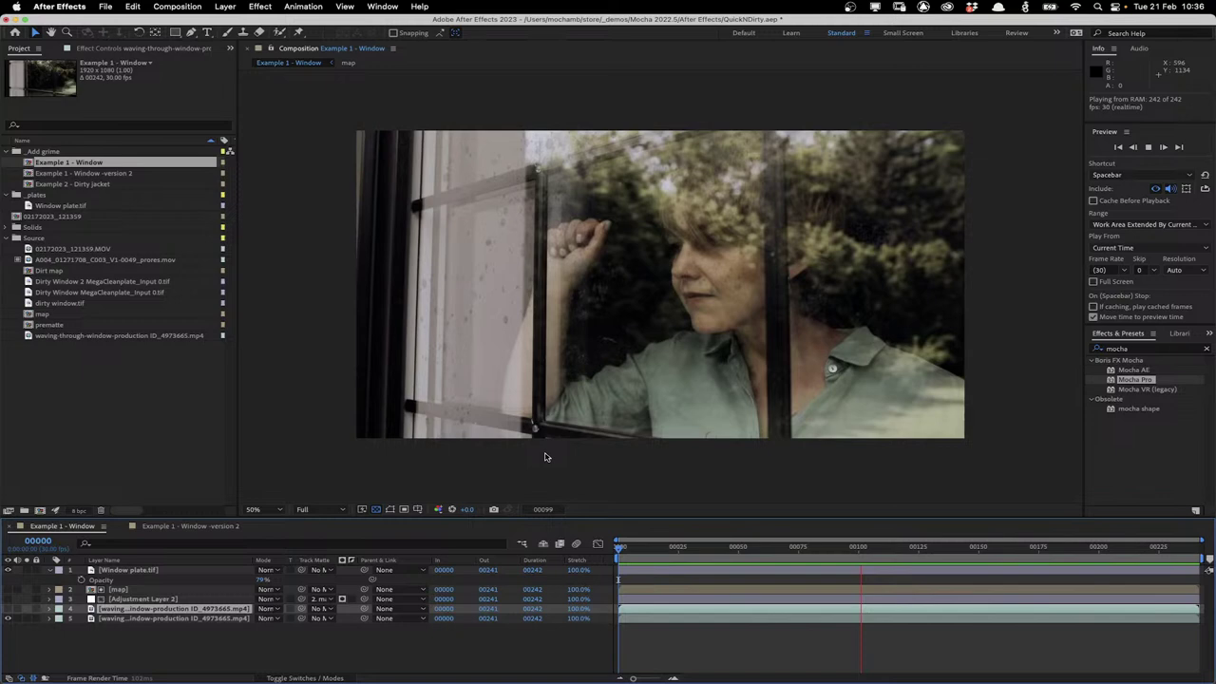
pyautogui.press('space')
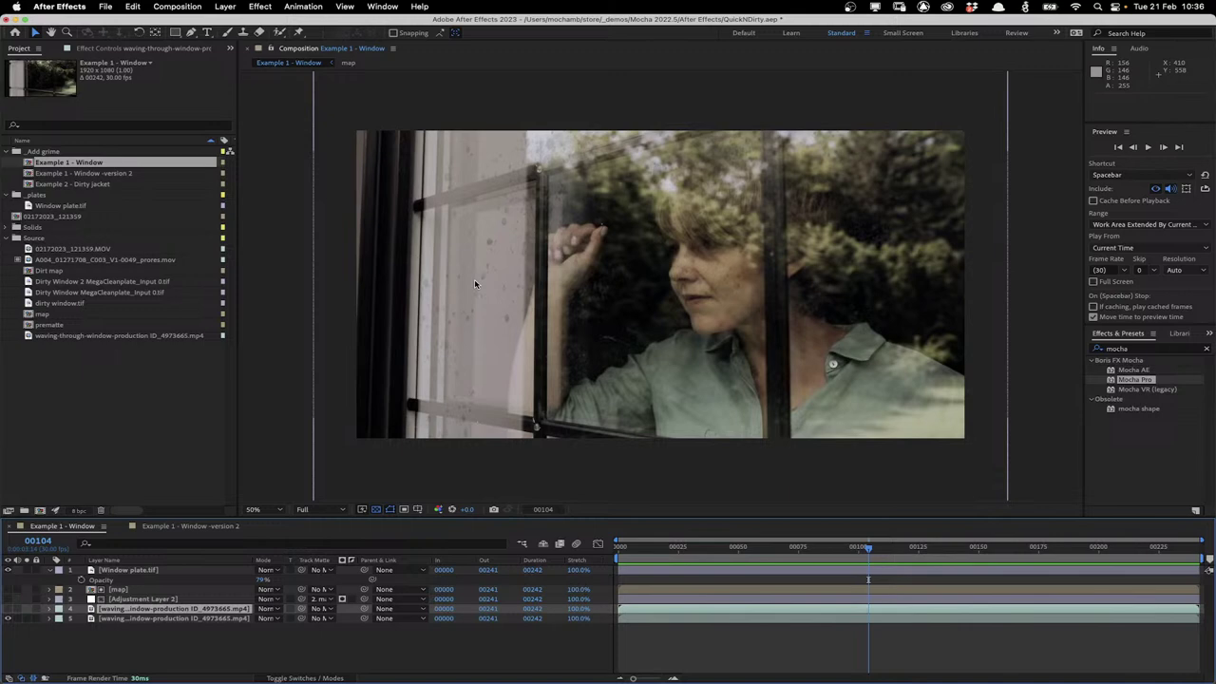
# Quit After Effects, saving the changes to QuickNDirty.aep, and switch to the dirty_alembic_example.nk script in Nuke
pyautogui.press('super+q')
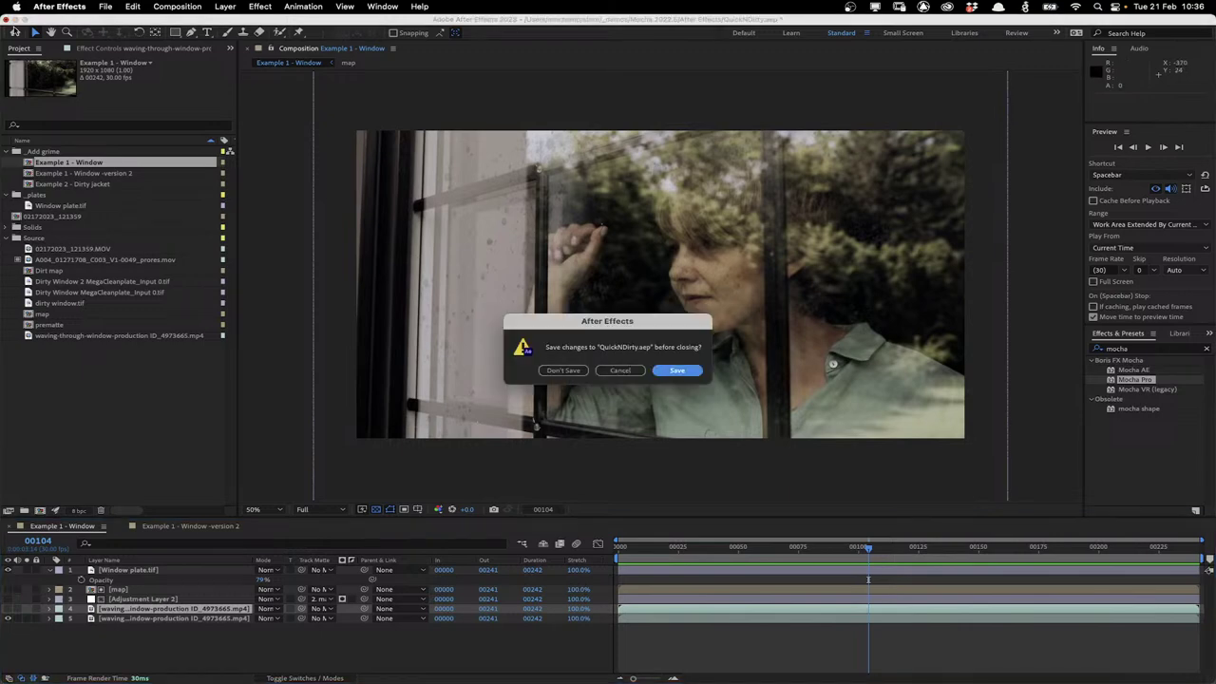
pyautogui.press('Return')
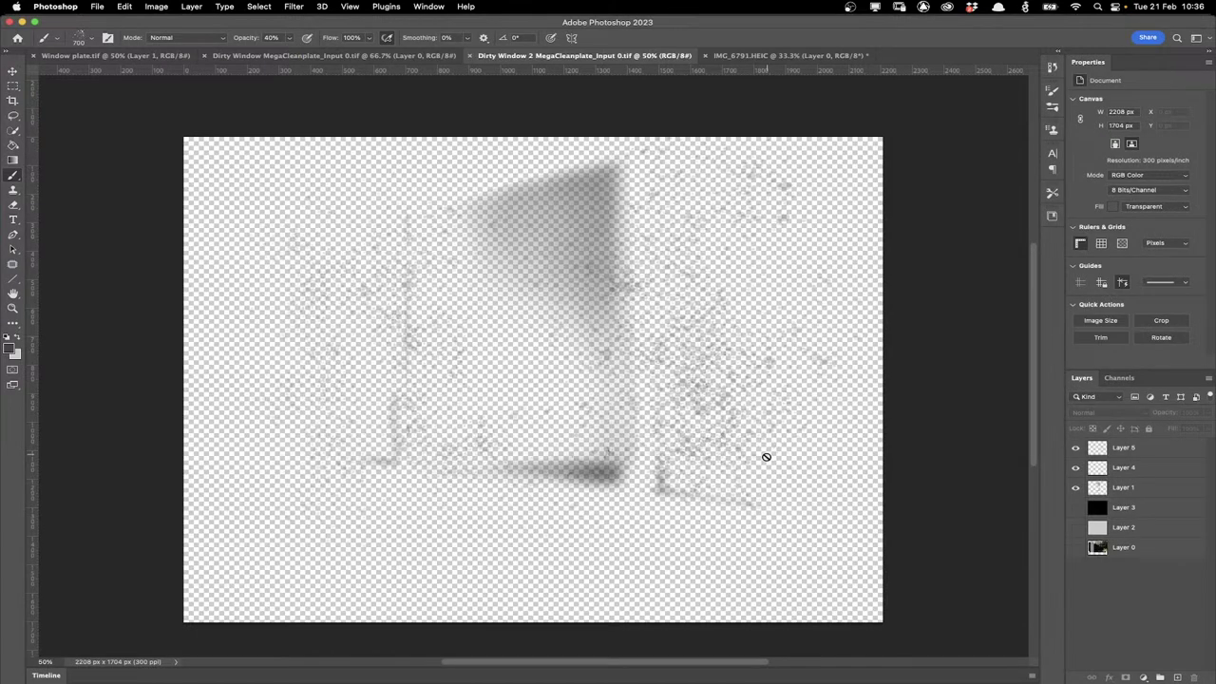
pyautogui.press('super+Tab')
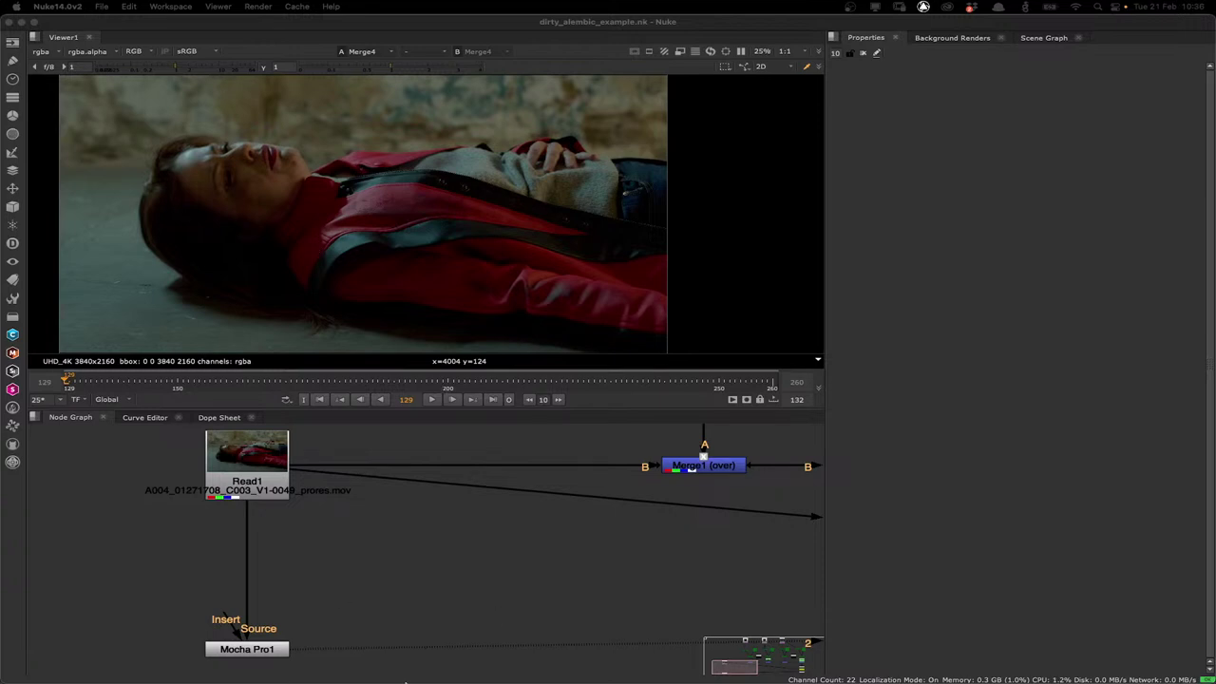
# Play the Red_Jacket_Dirt.mov and Red_Jacket_No_Dirt.mov clips in QuickTime Player to compare them
pyautogui.moveTo(406, 681)
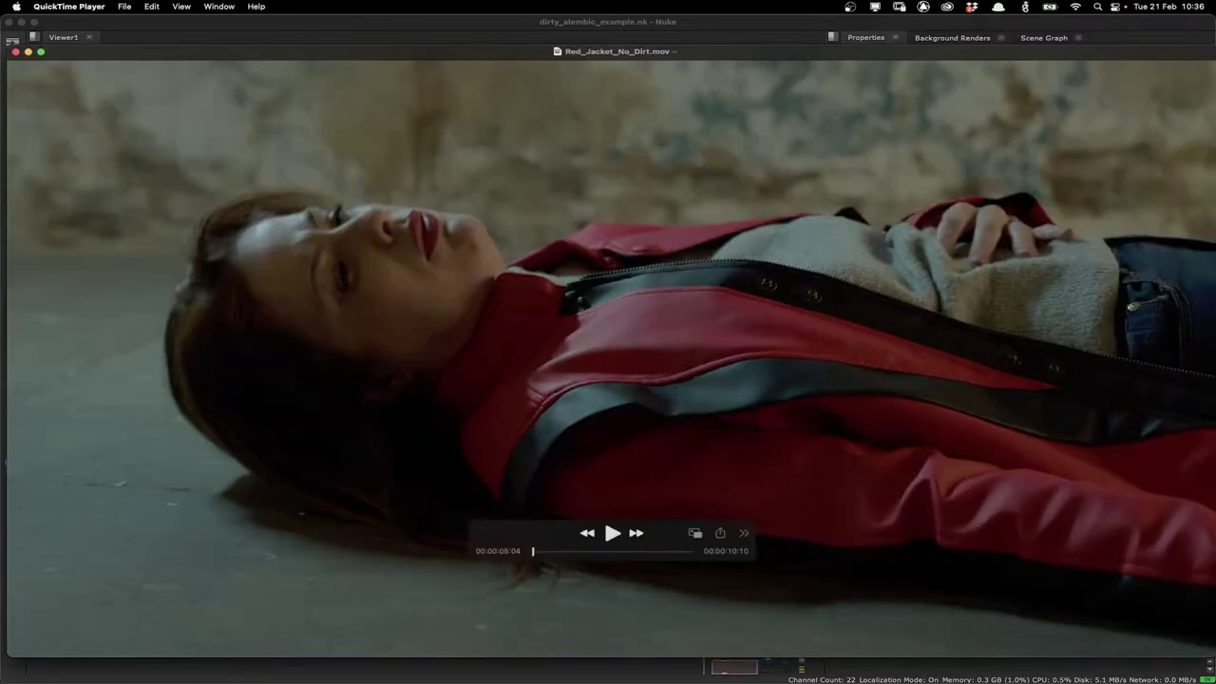
pyautogui.press('space')
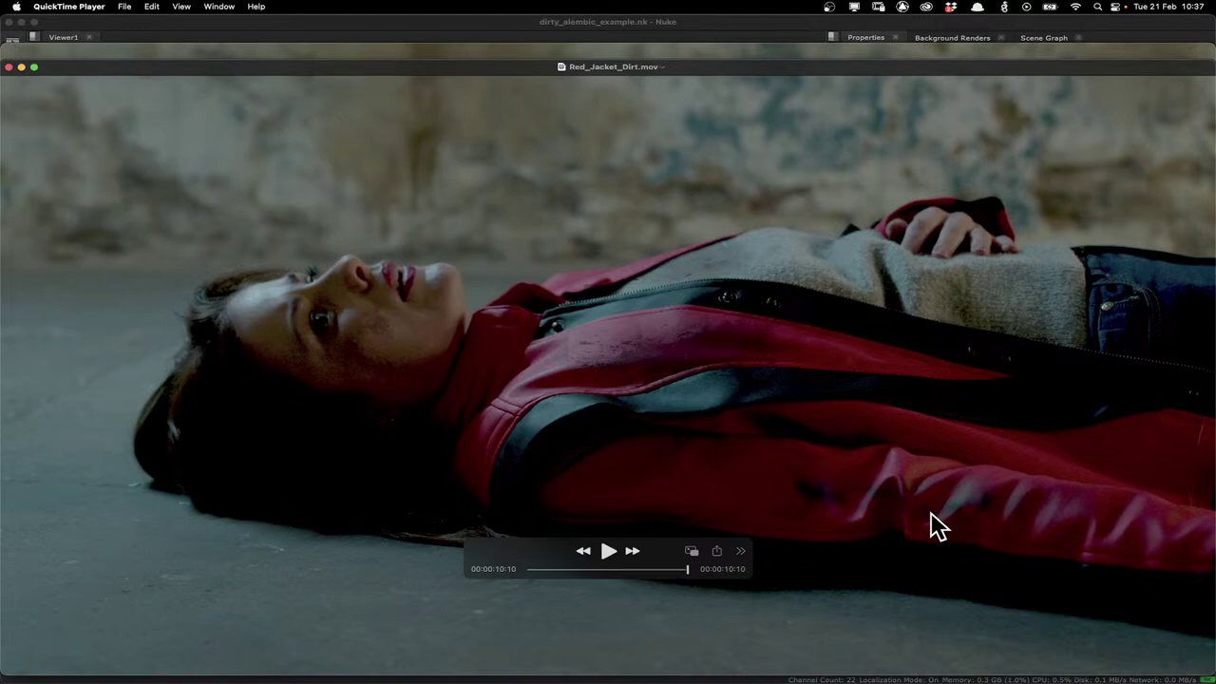
pyautogui.press('space')
pyautogui.click(8, 67)
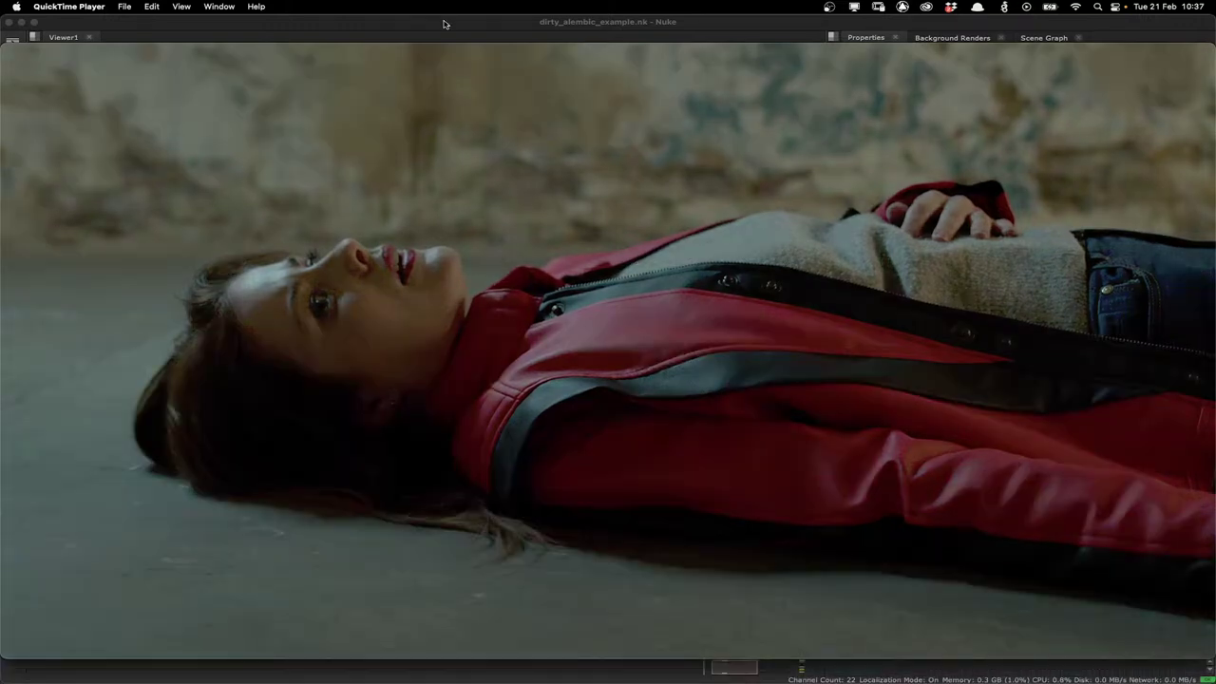
pyautogui.click(333, 225)
pyautogui.press('space')
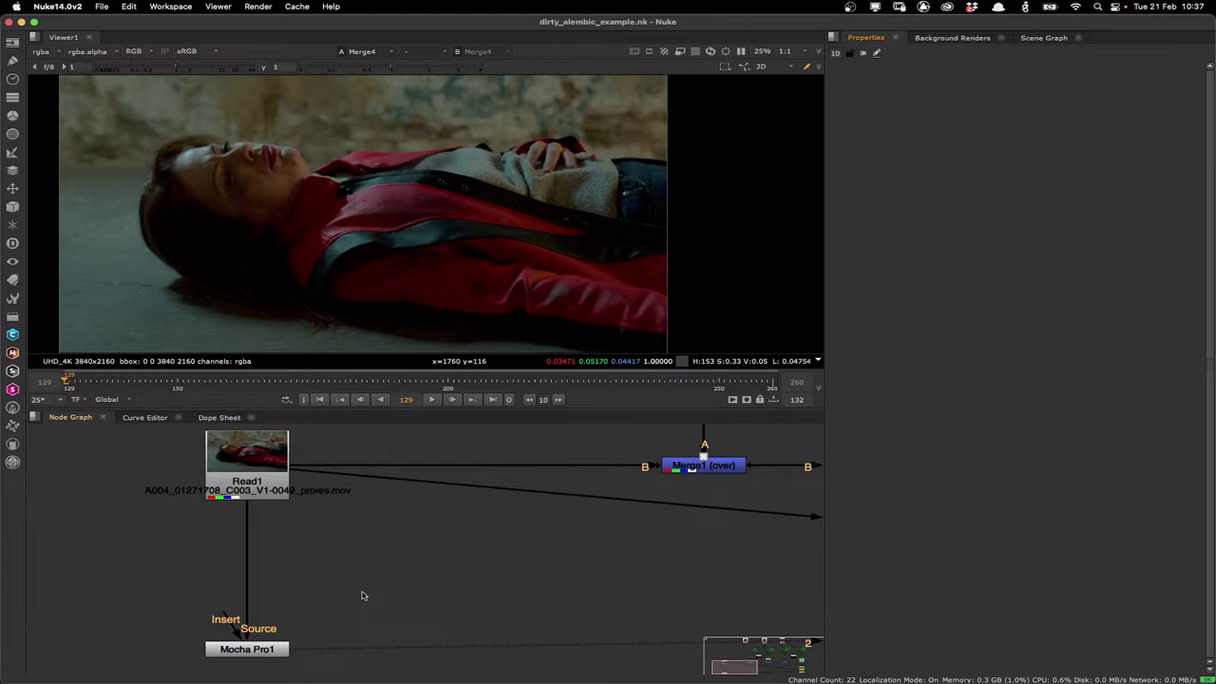
# Launch the Mocha UI from Nuke's Mocha Pro1 node and turn on the visibility of all the hidden layers
pyautogui.doubleClick(266, 653)
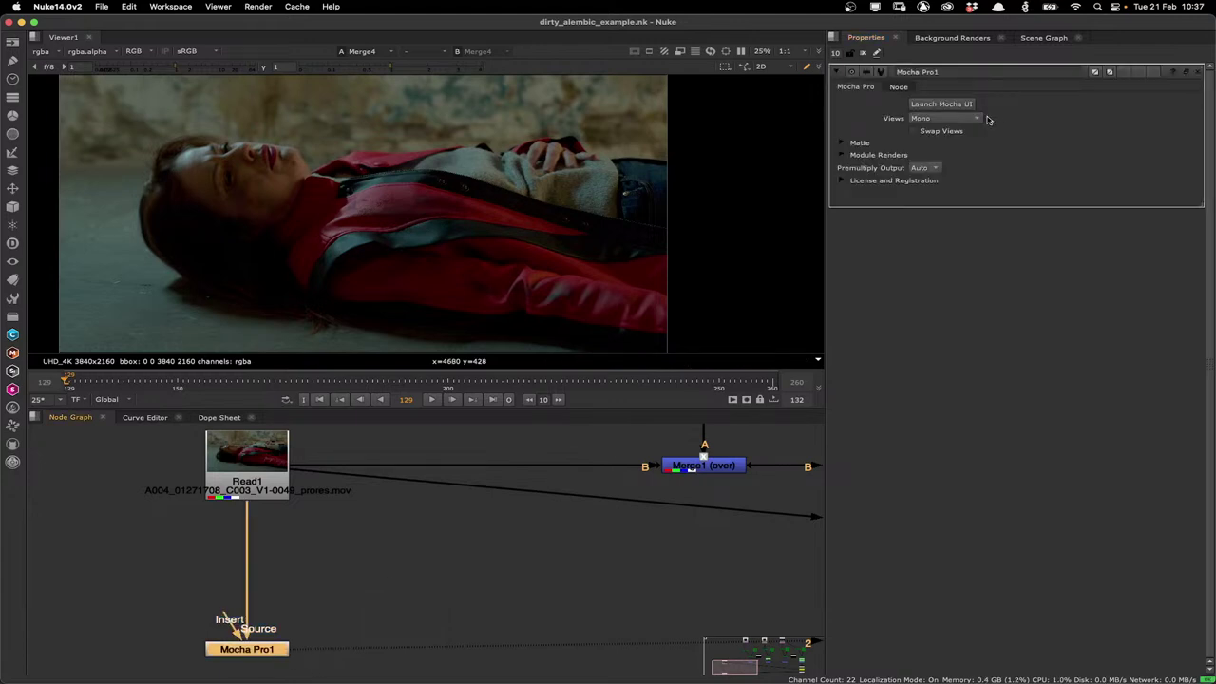
pyautogui.click(966, 106)
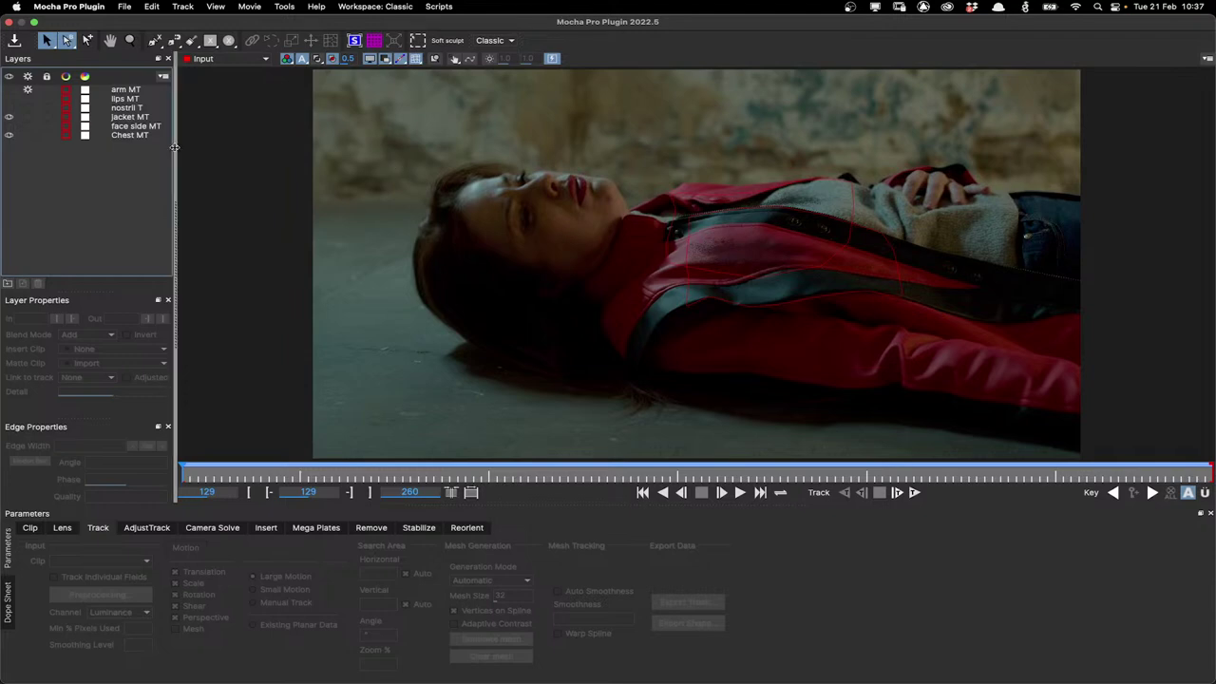
pyautogui.click(133, 116)
pyautogui.click(9, 125)
pyautogui.click(9, 89)
# Inspect the tracked shapes and meshes of the Chest, face side, jacket, nostril, lips and arm layers one by one
pyautogui.click(129, 138)
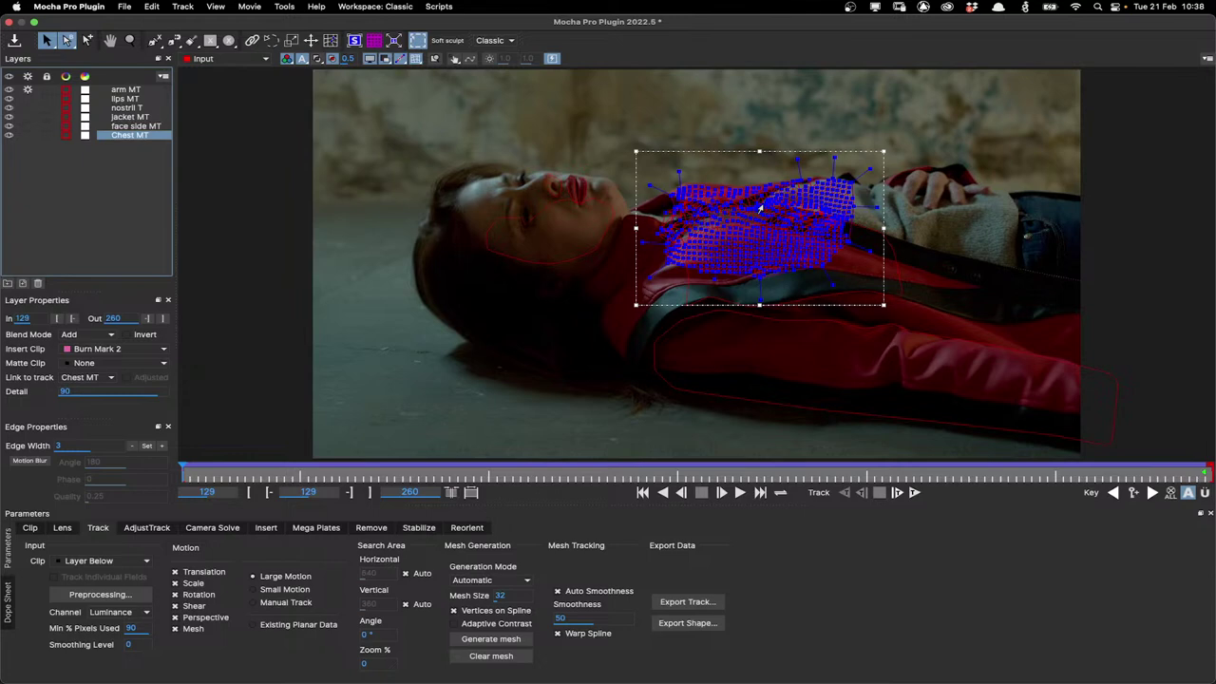
pyautogui.click(142, 127)
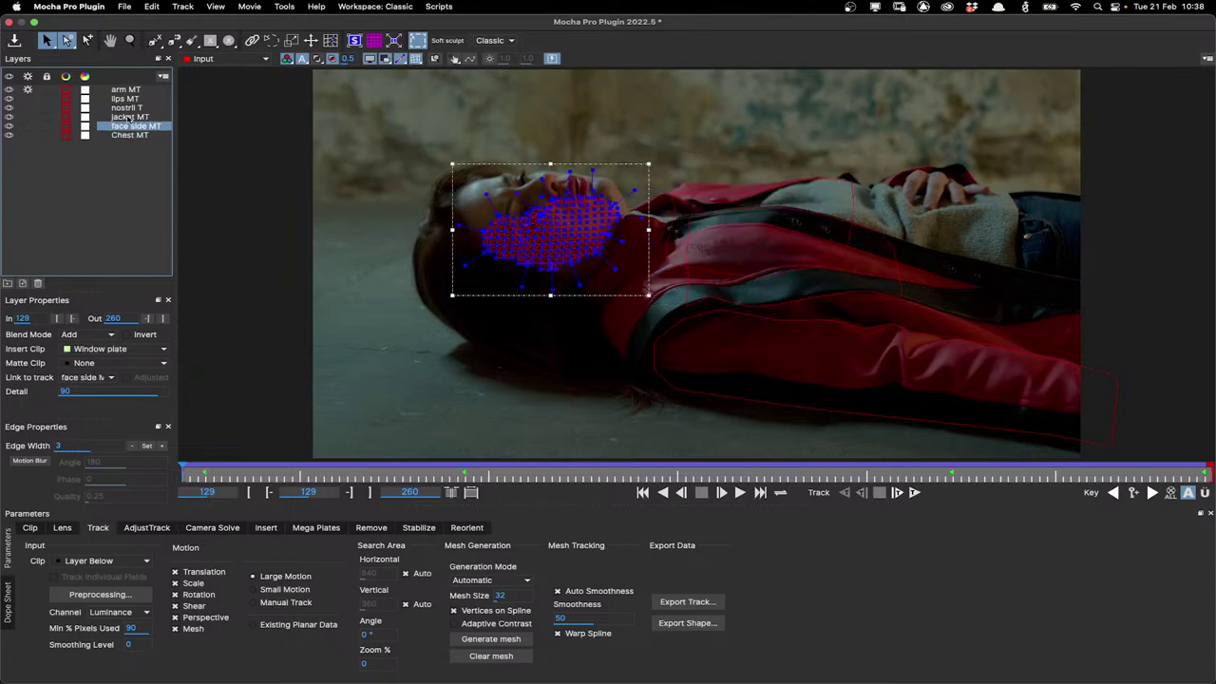
pyautogui.click(127, 116)
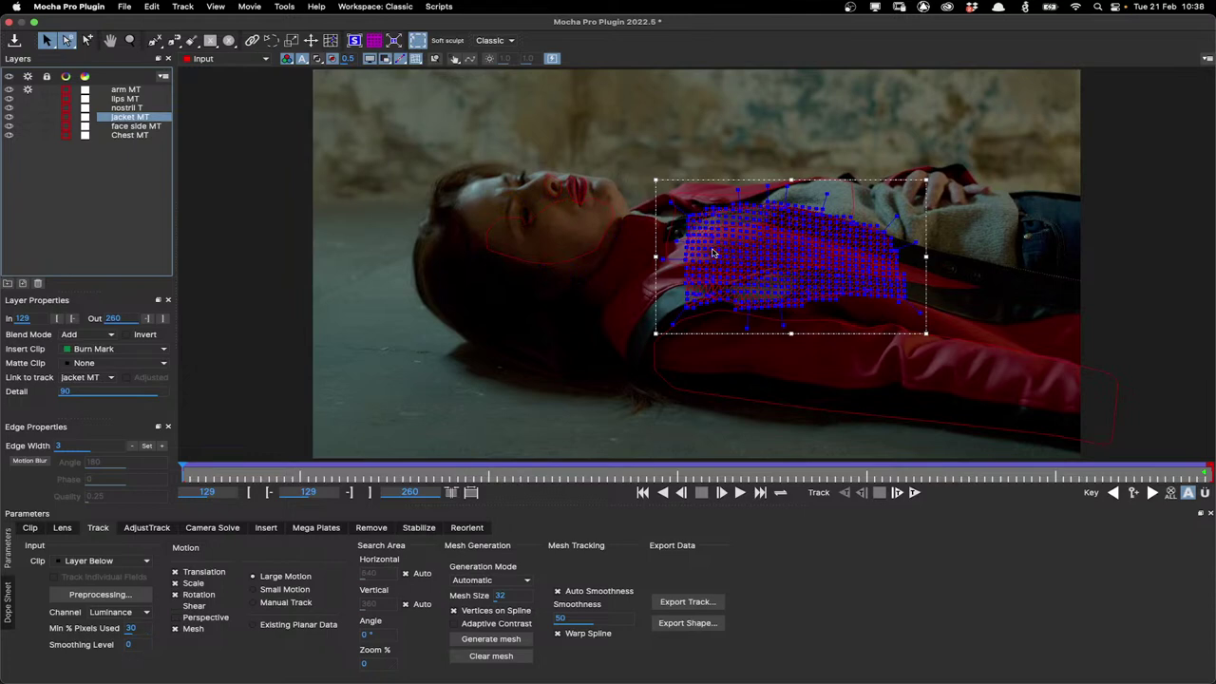
pyautogui.click(136, 111)
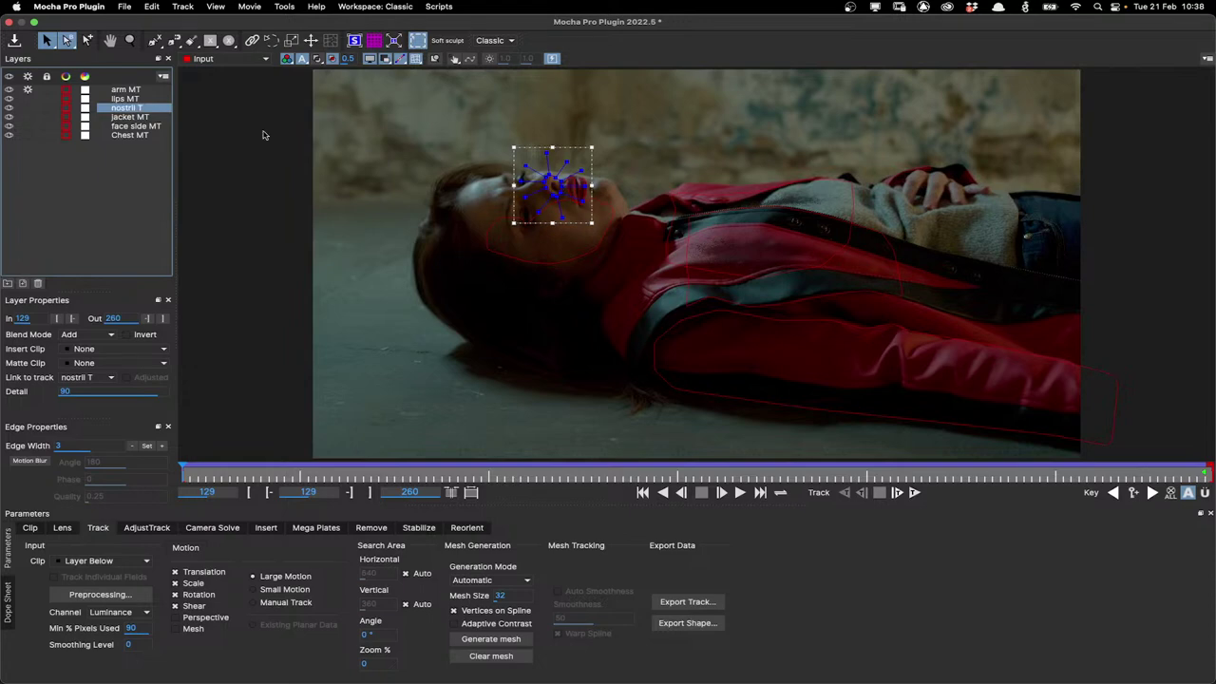
pyautogui.click(577, 197)
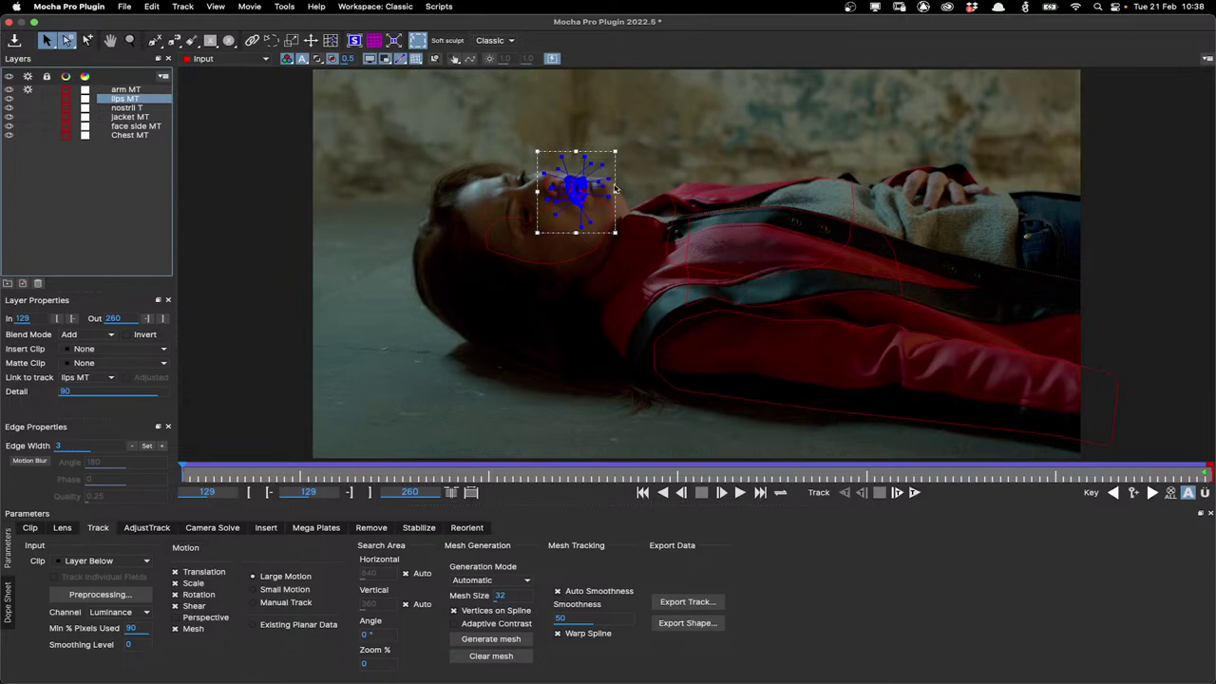
pyautogui.click(123, 90)
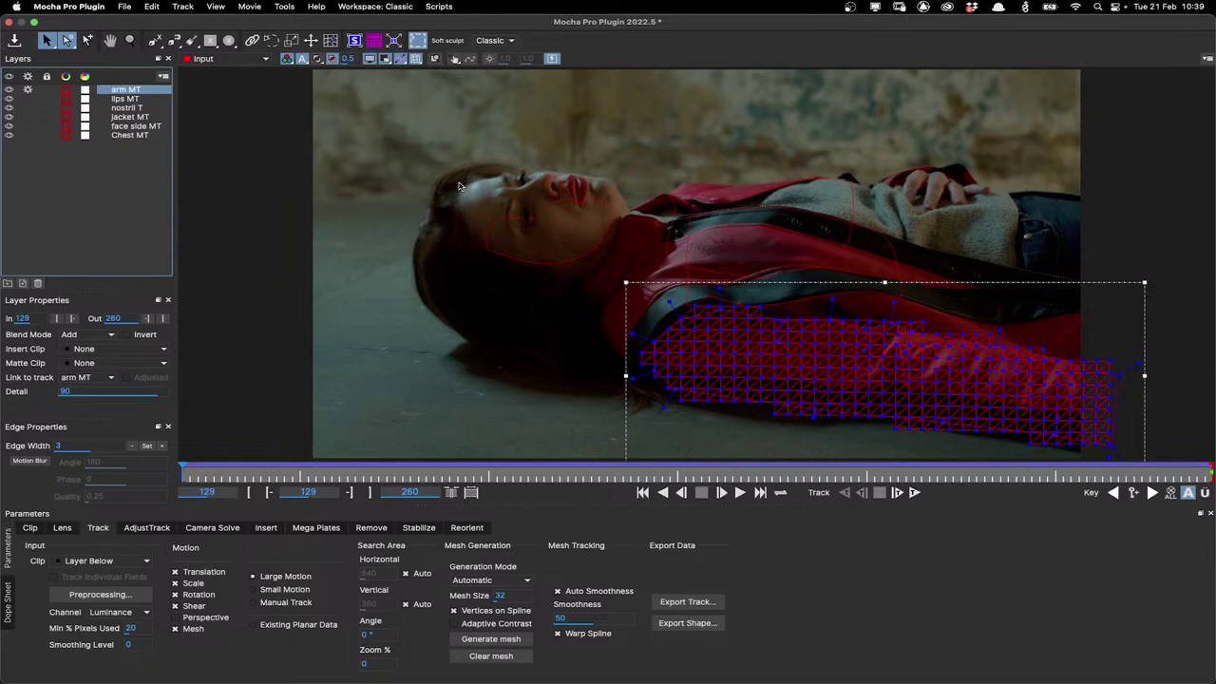
# Examine the face side MT layer's mesh up close at the last frame and at its keyframe on frame 227
pyautogui.scroll(1, 532, 266)
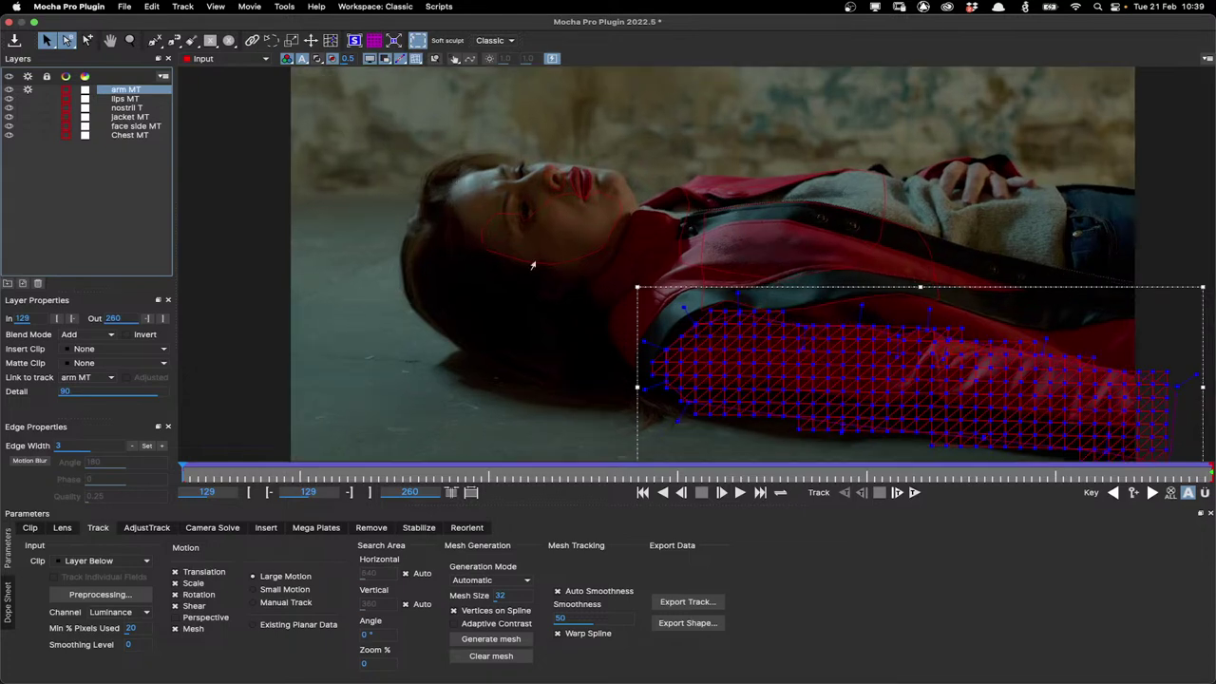
pyautogui.scroll(1, 532, 266)
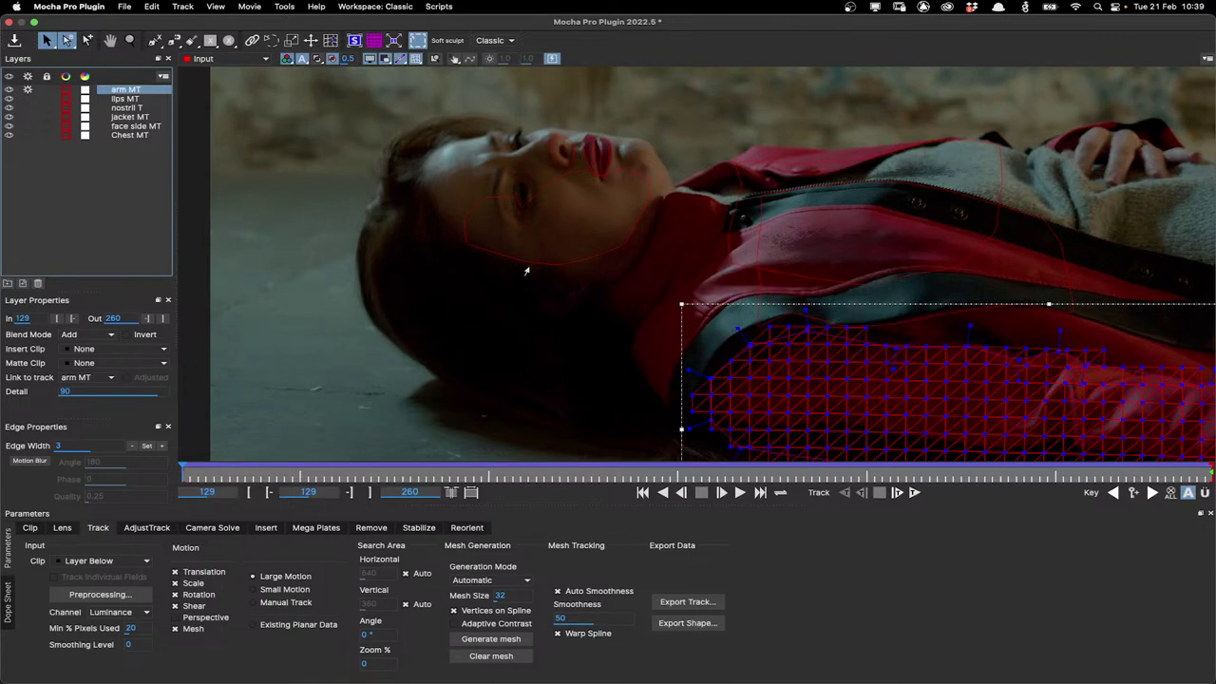
pyautogui.click(544, 211)
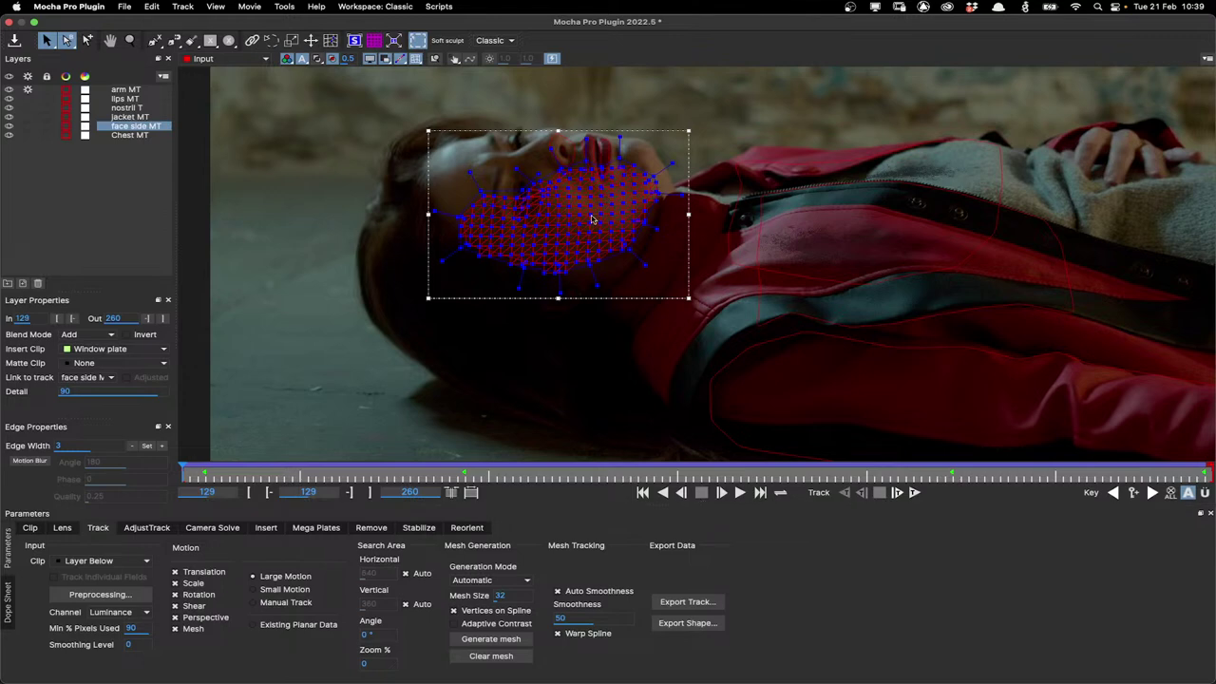
pyautogui.scroll(2, 591, 220)
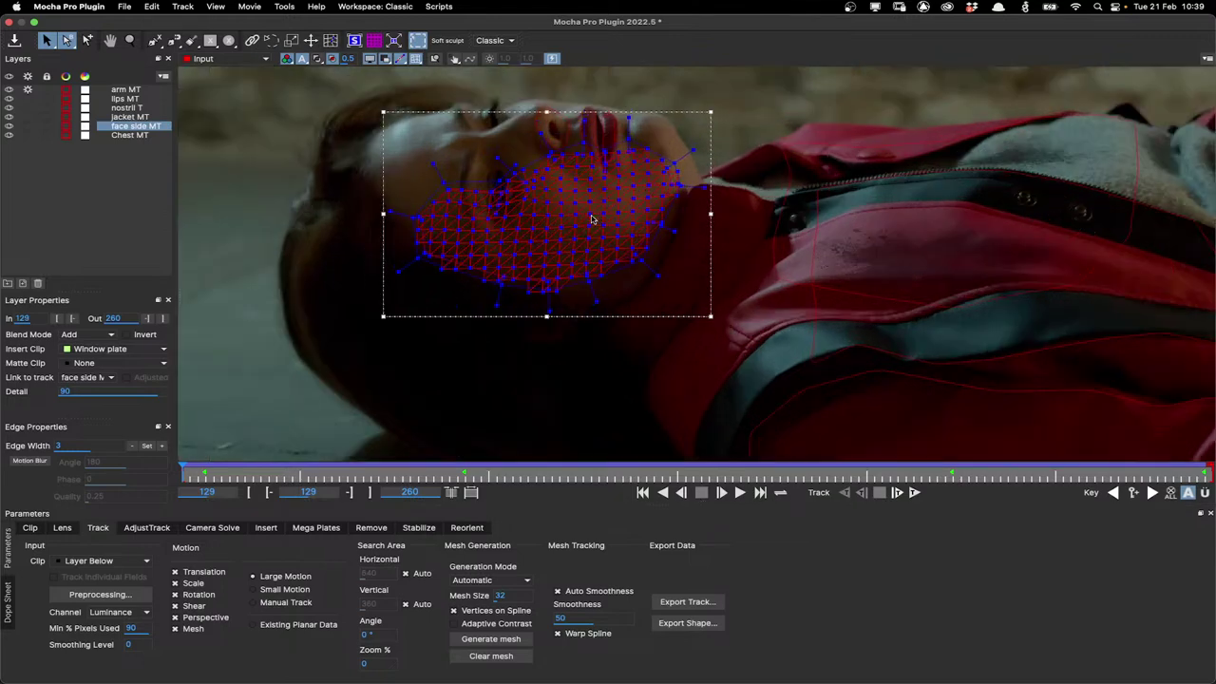
pyautogui.scroll(2, 591, 220)
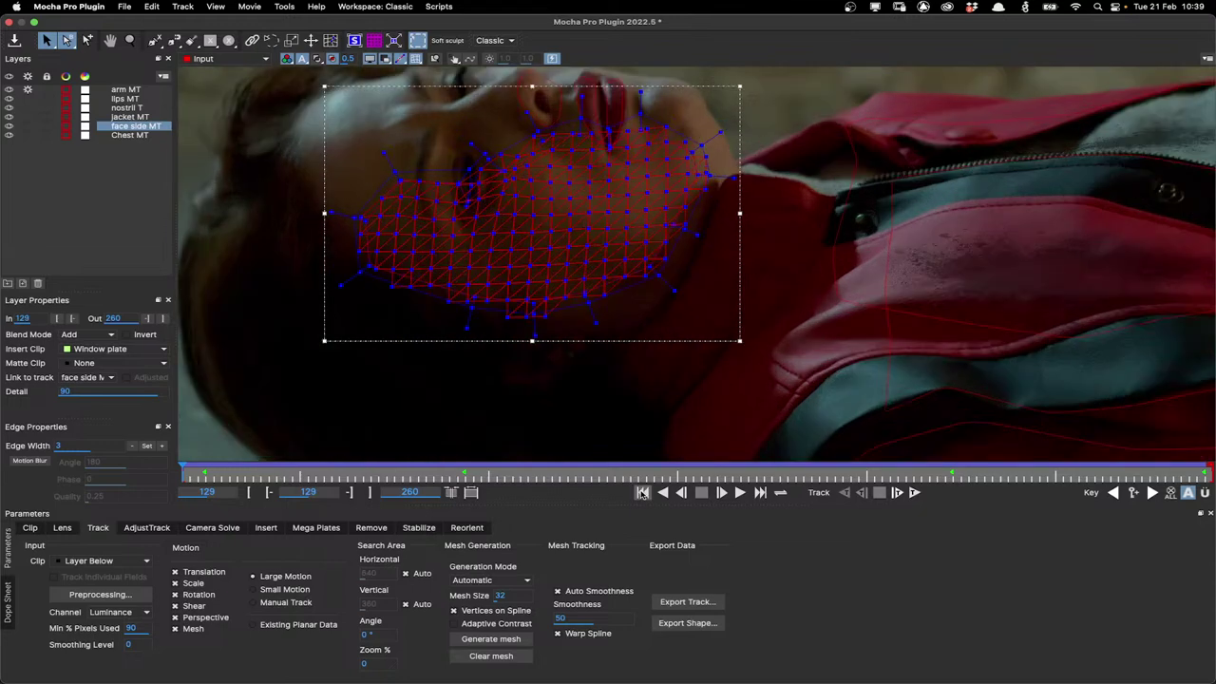
pyautogui.click(761, 493)
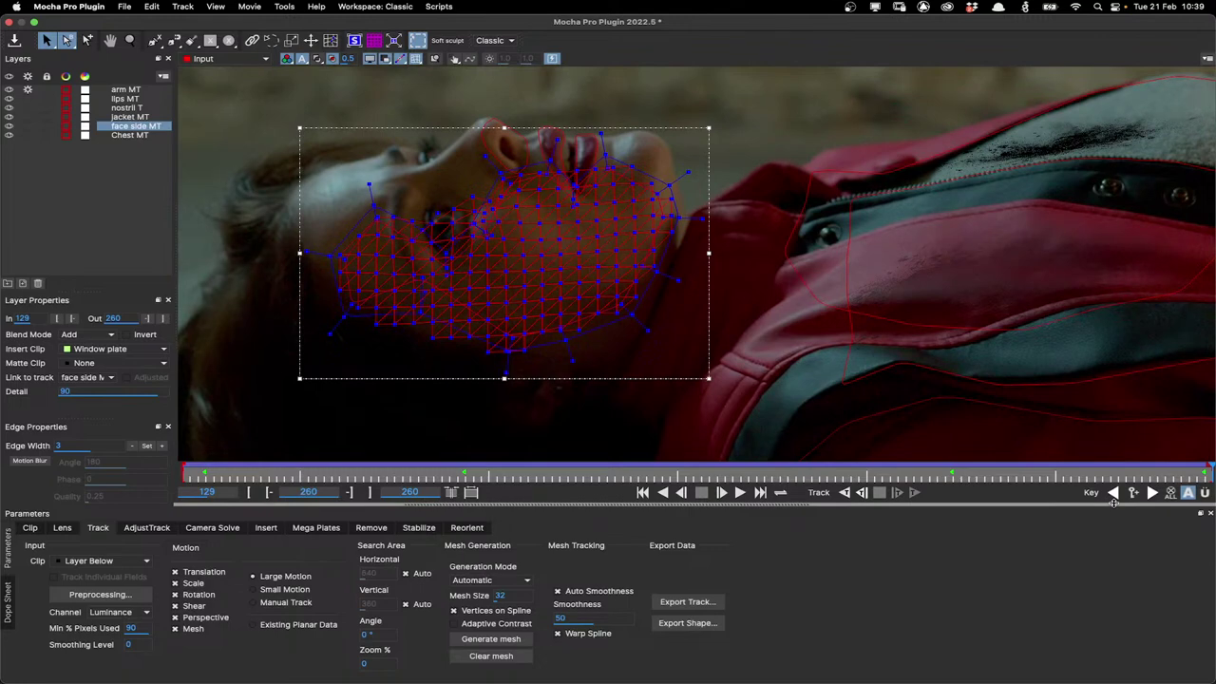
pyautogui.click(1114, 500)
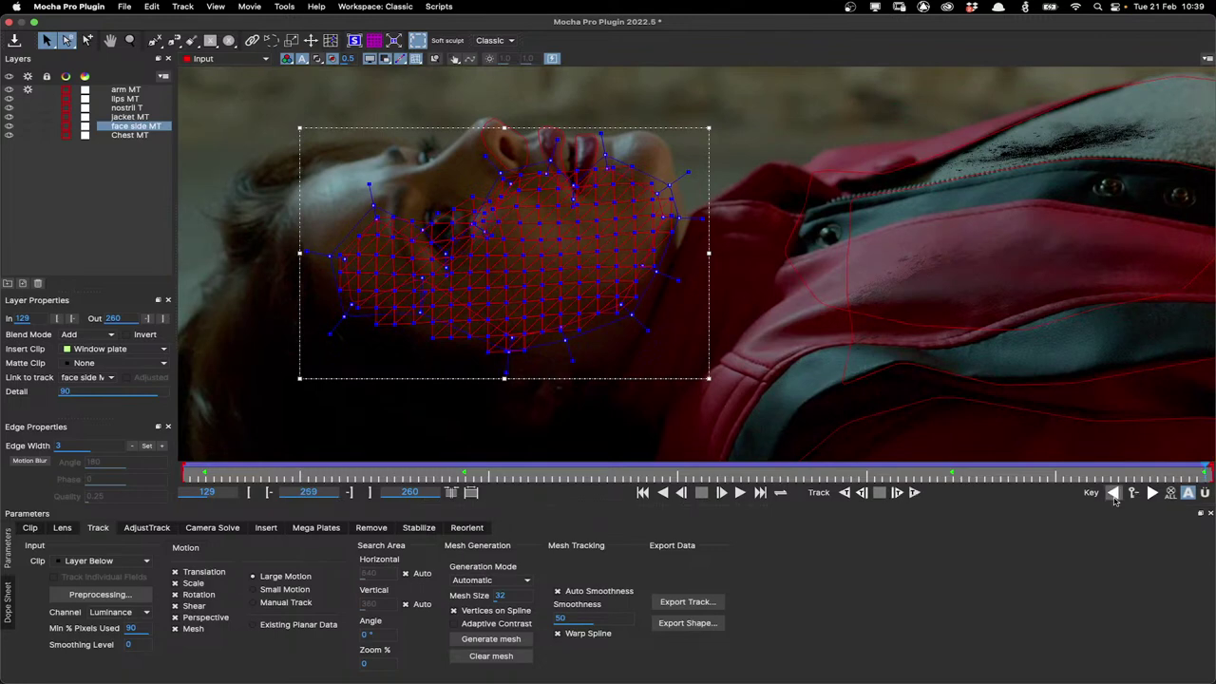
pyautogui.click(1113, 496)
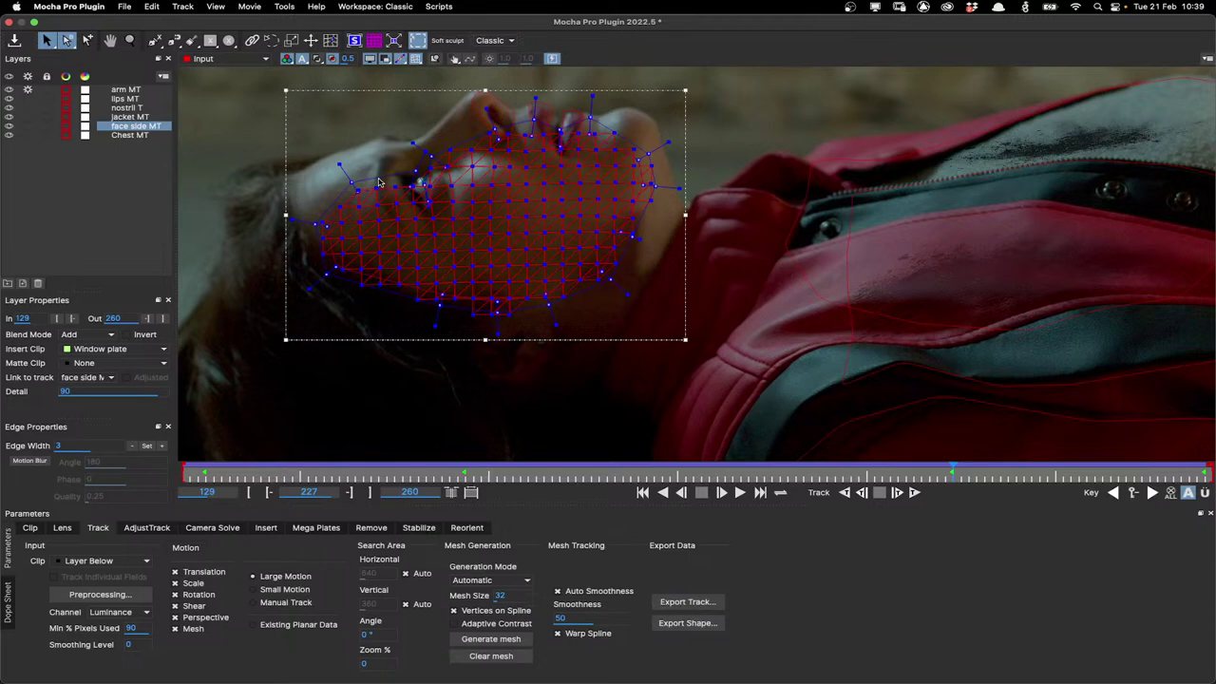
# Regenerate the face side MT layer's mesh at frame 227 in Automatic mode, discarding its existing mesh tracking data
pyautogui.click(514, 581)
pyautogui.click(521, 576)
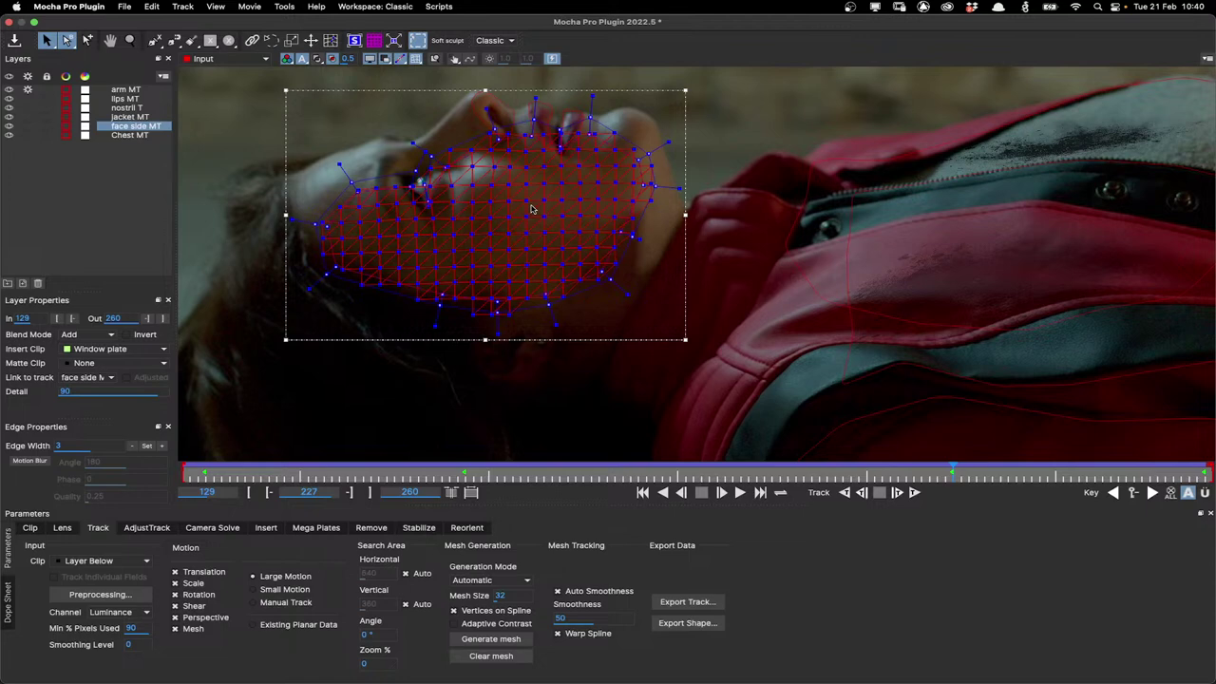
pyautogui.click(492, 638)
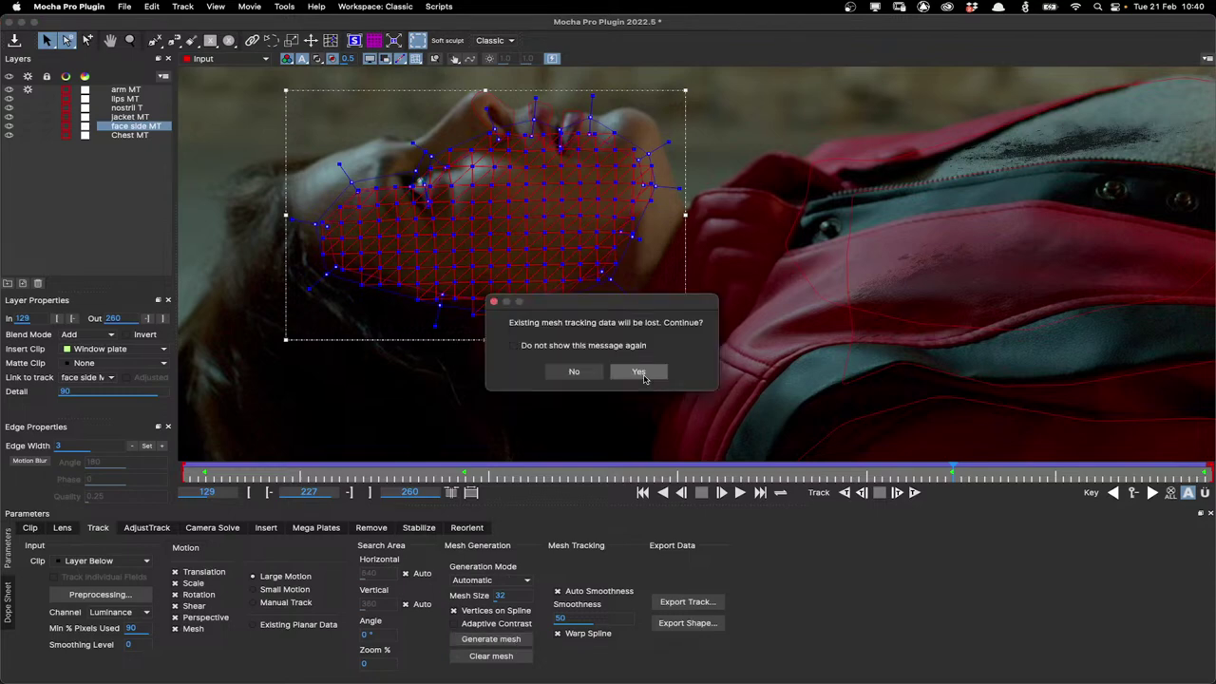
pyautogui.click(639, 372)
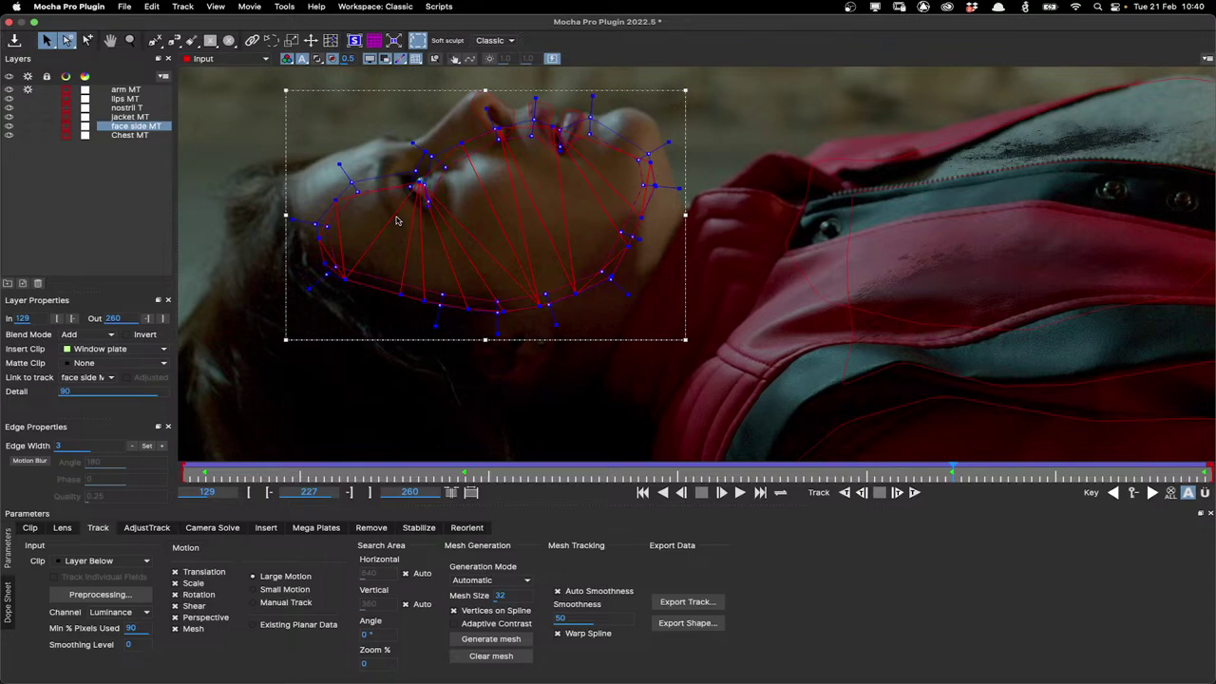
# Regenerate the face side MT layer's mesh at frame 227 in Uniform mode
pyautogui.click(493, 580)
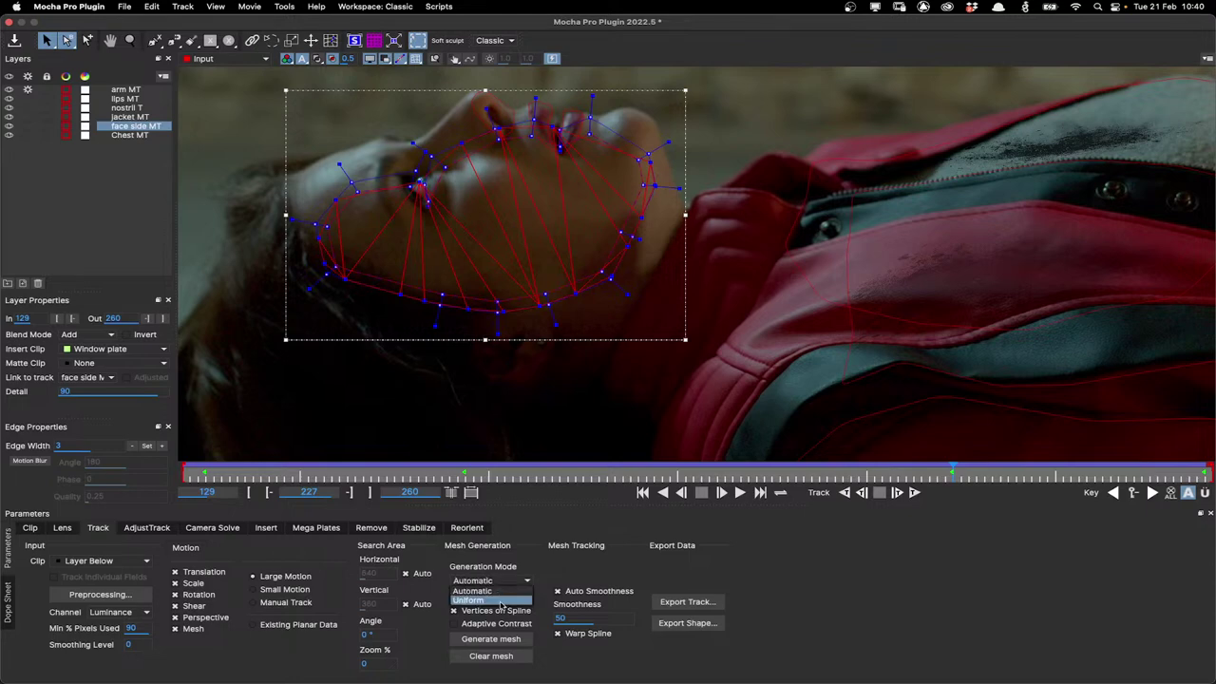
pyautogui.click(501, 602)
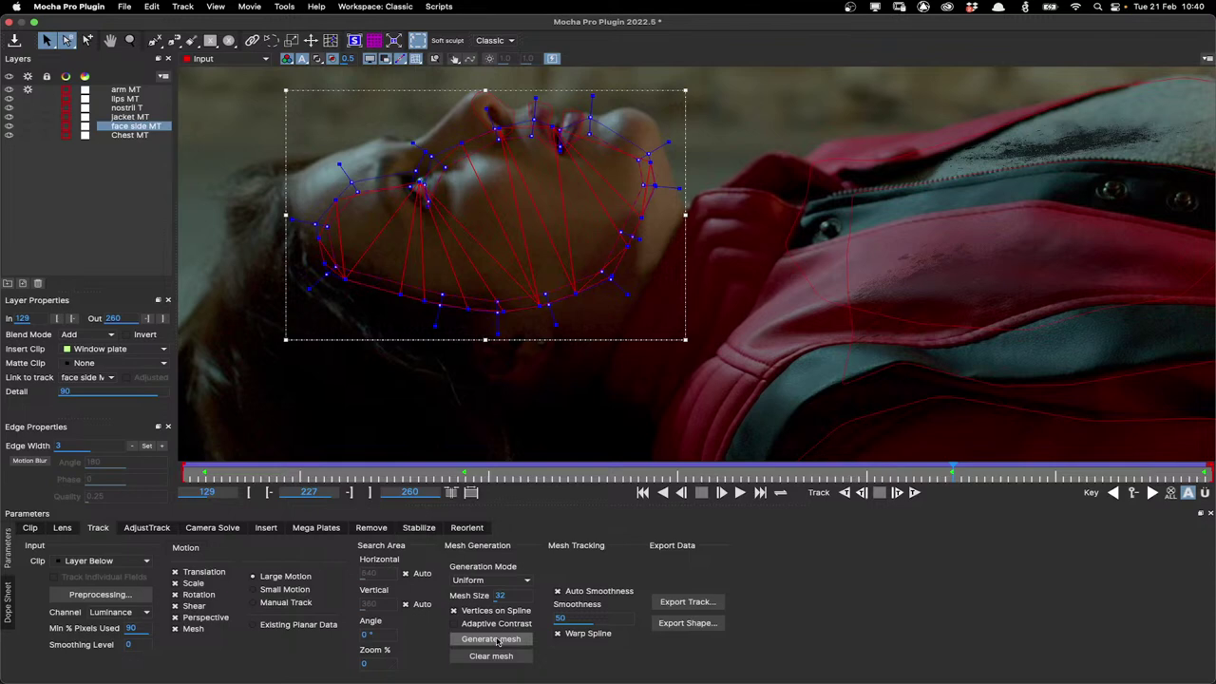
pyautogui.click(497, 640)
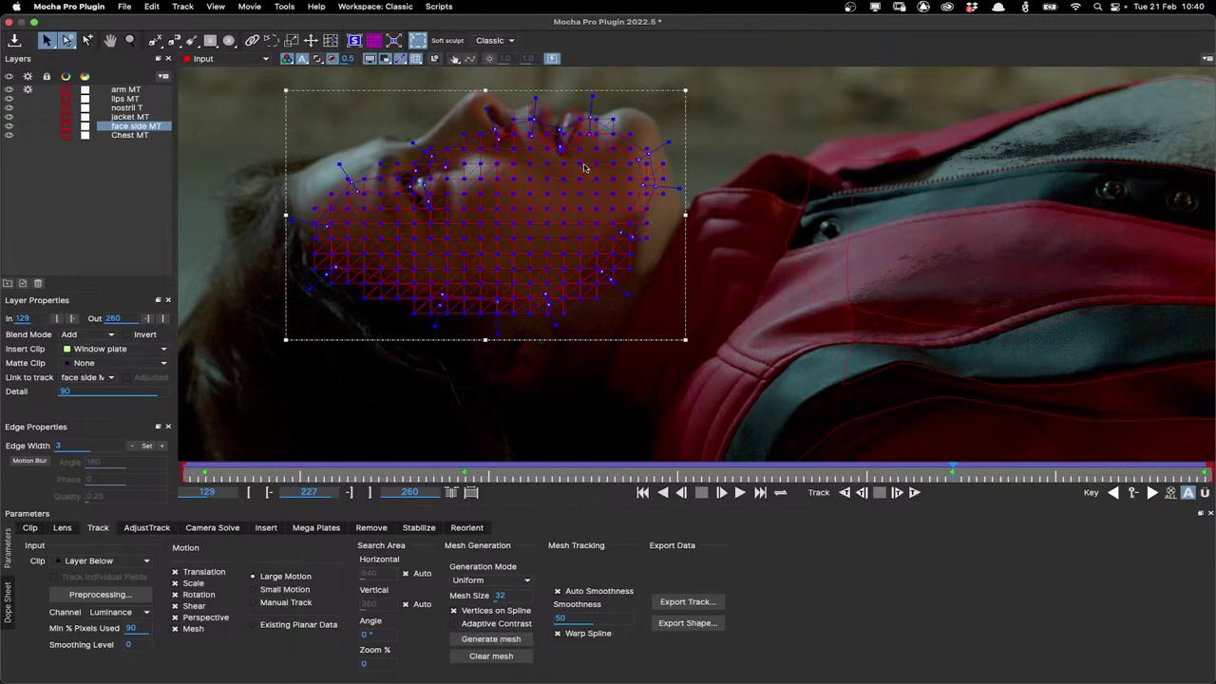
# Open the face side MT track export with Alembic Mesh Data format, cancel it, and close the project without saving the changes
pyautogui.click(700, 604)
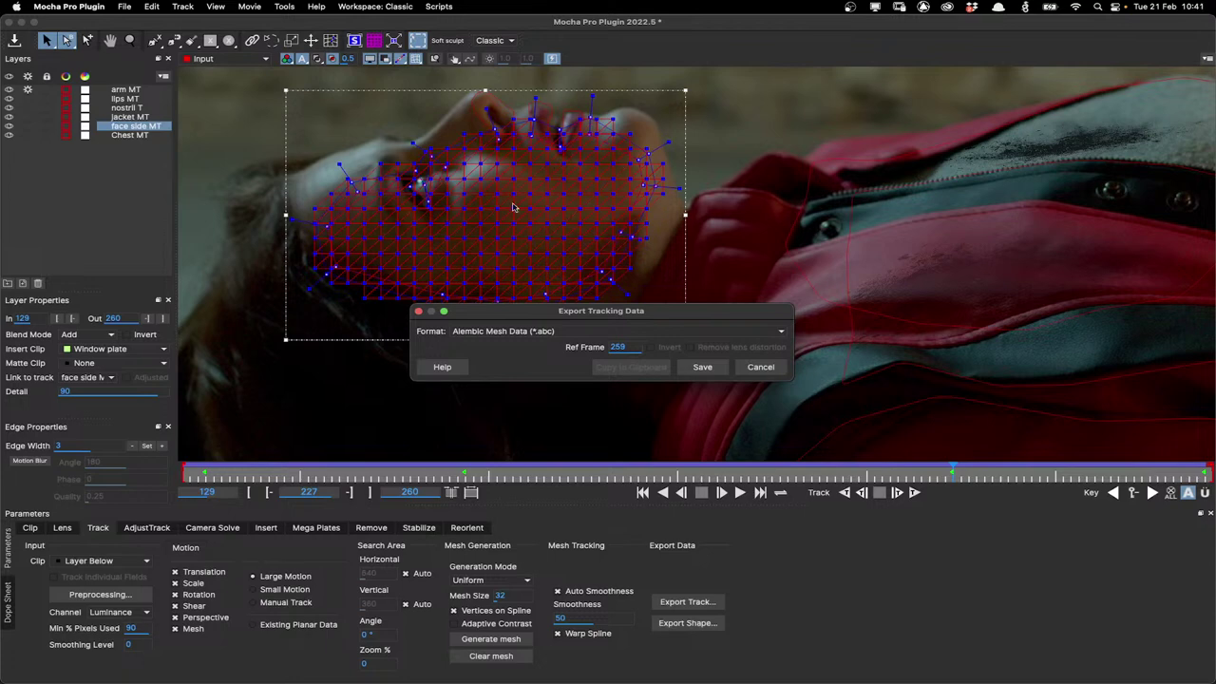
pyautogui.press('Escape')
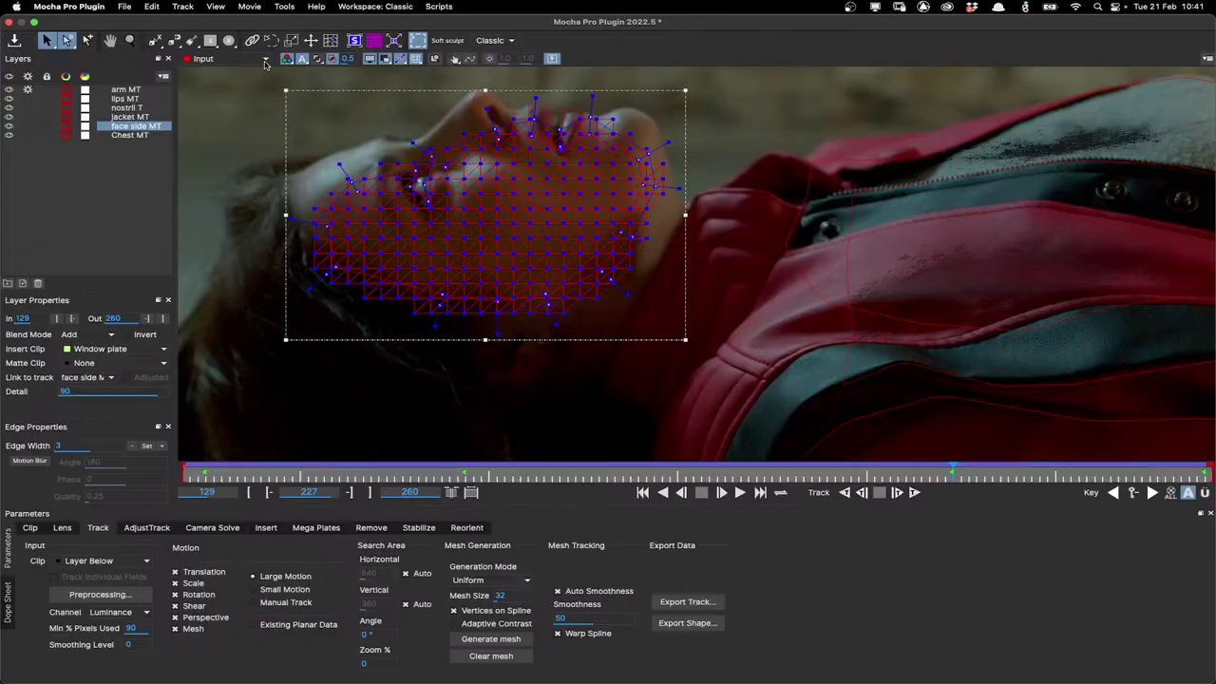
pyautogui.press('super+q')
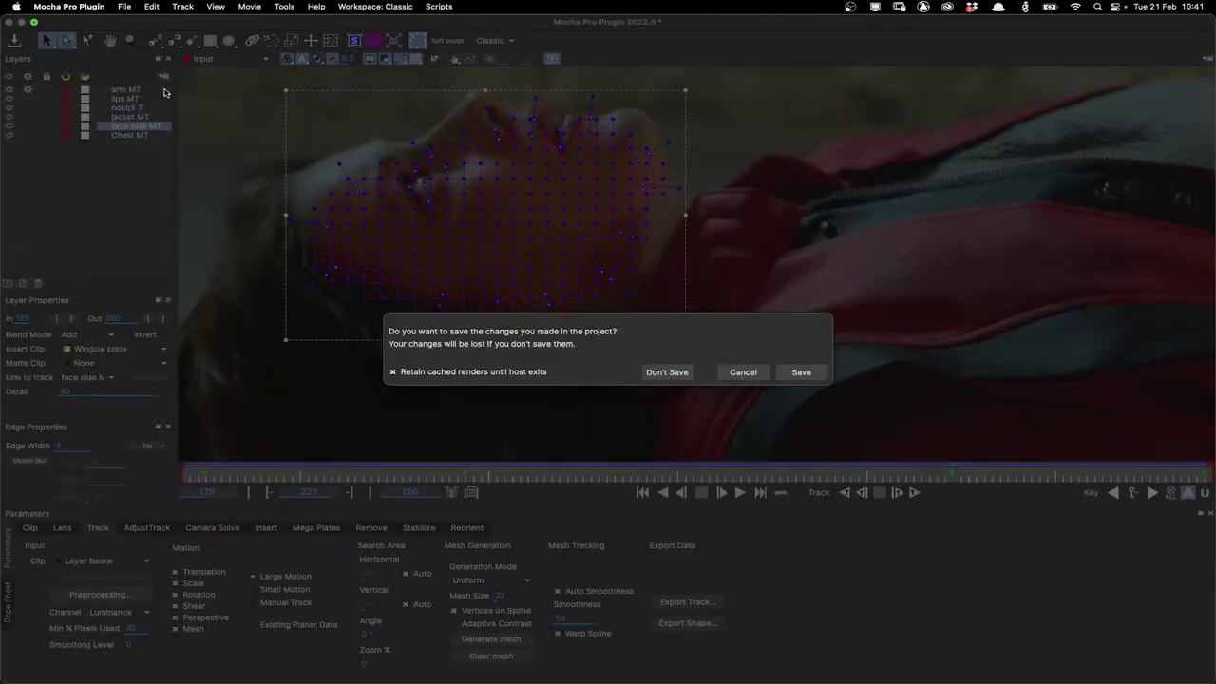
pyautogui.click(667, 371)
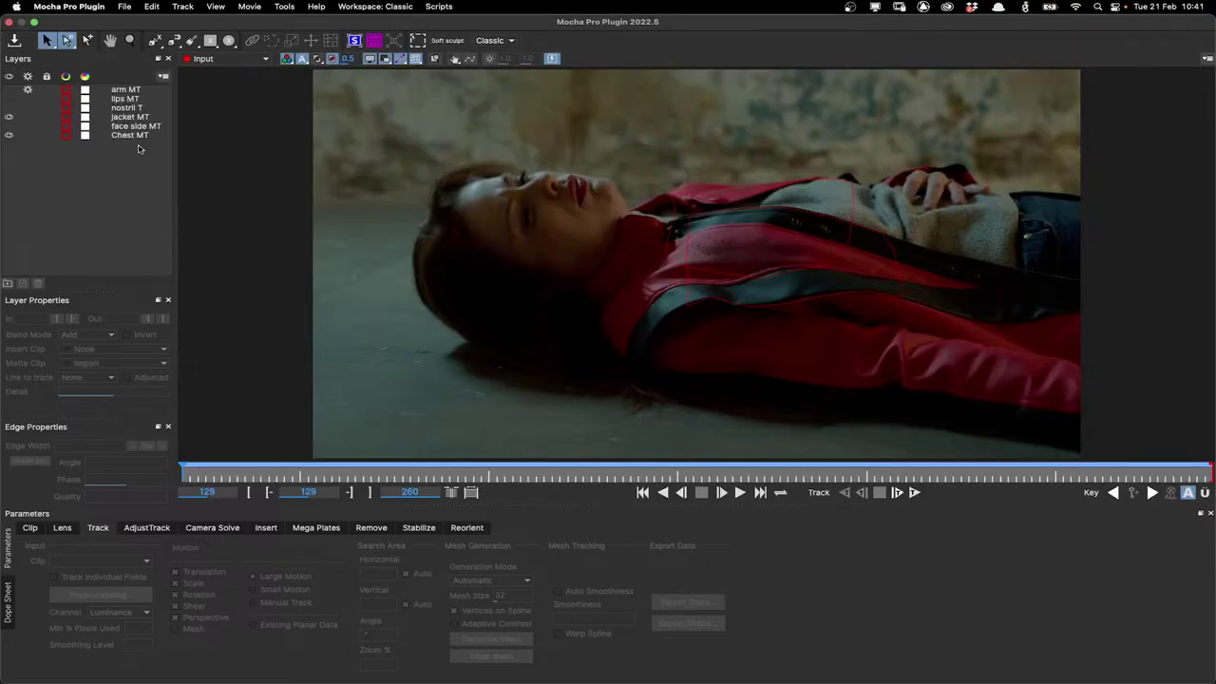
# Make the face side MT layer visible and inspect its mesh up close at the keyframe on frame 227
pyautogui.click(133, 125)
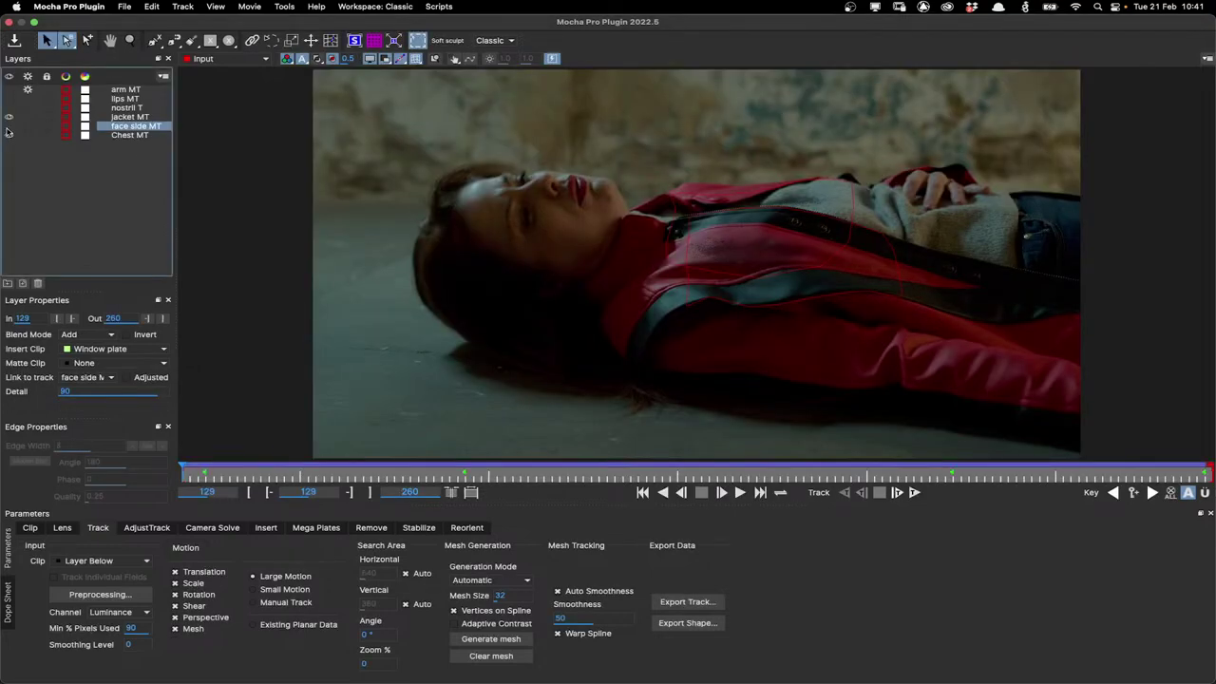
pyautogui.moveTo(8, 126); pyautogui.dragTo(7, 134)
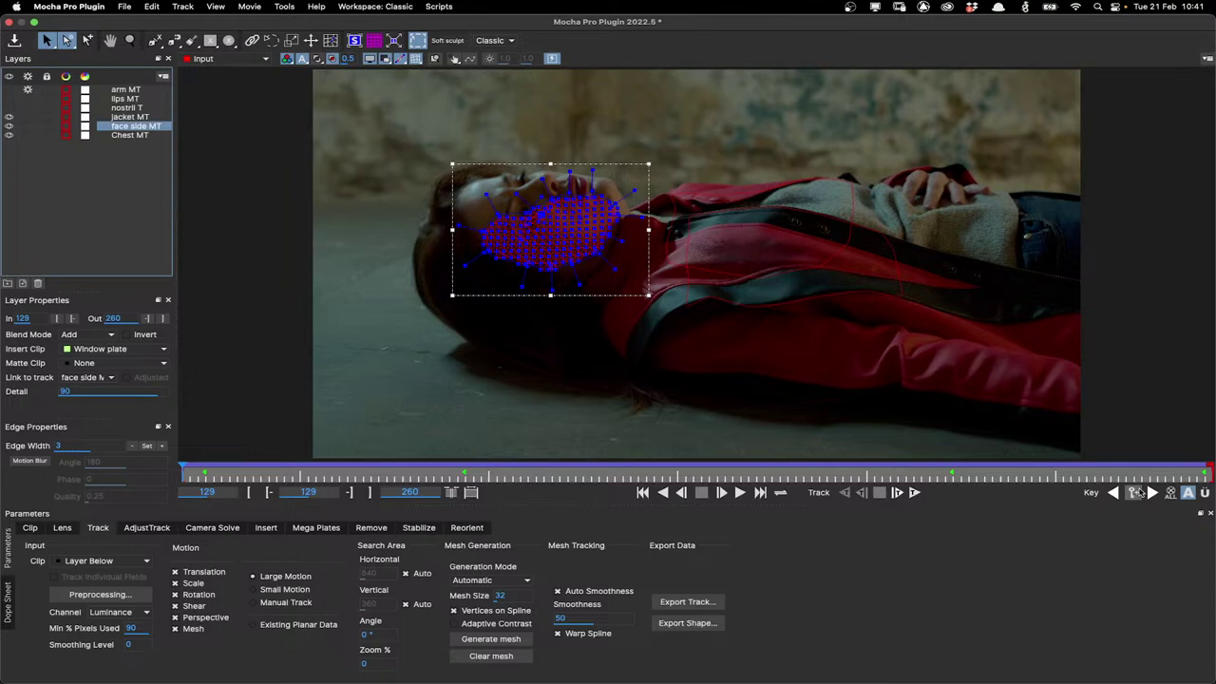
pyautogui.press('t')
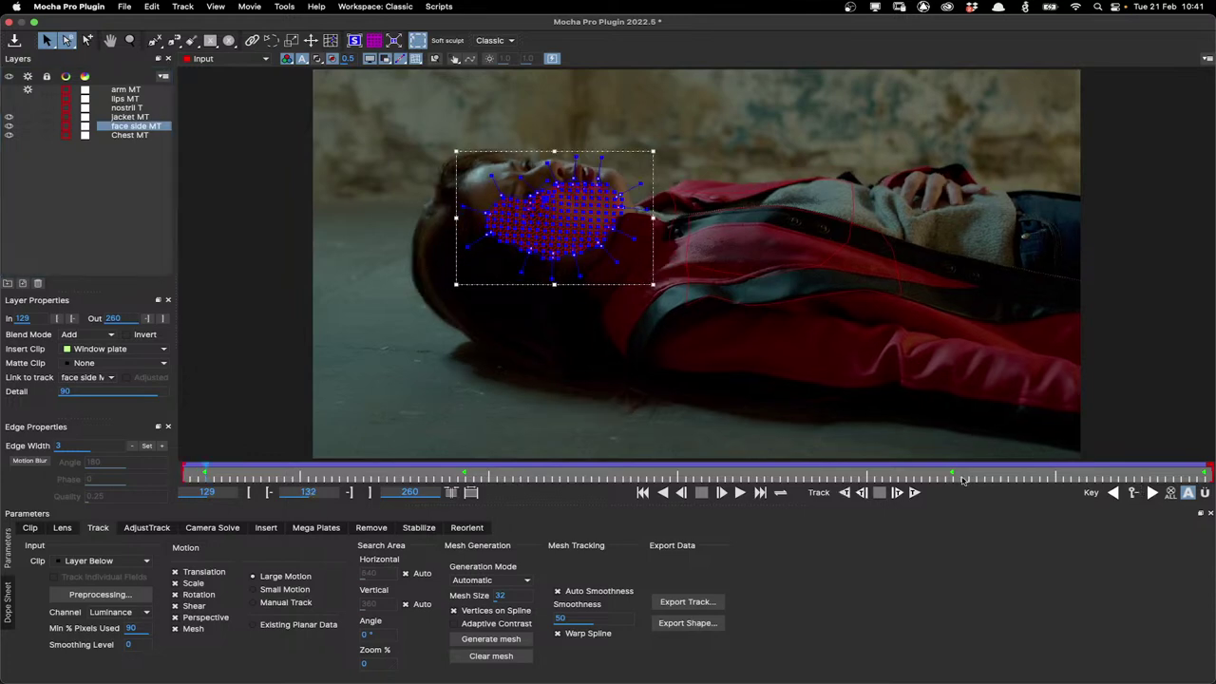
pyautogui.click(962, 477)
pyautogui.press(',')
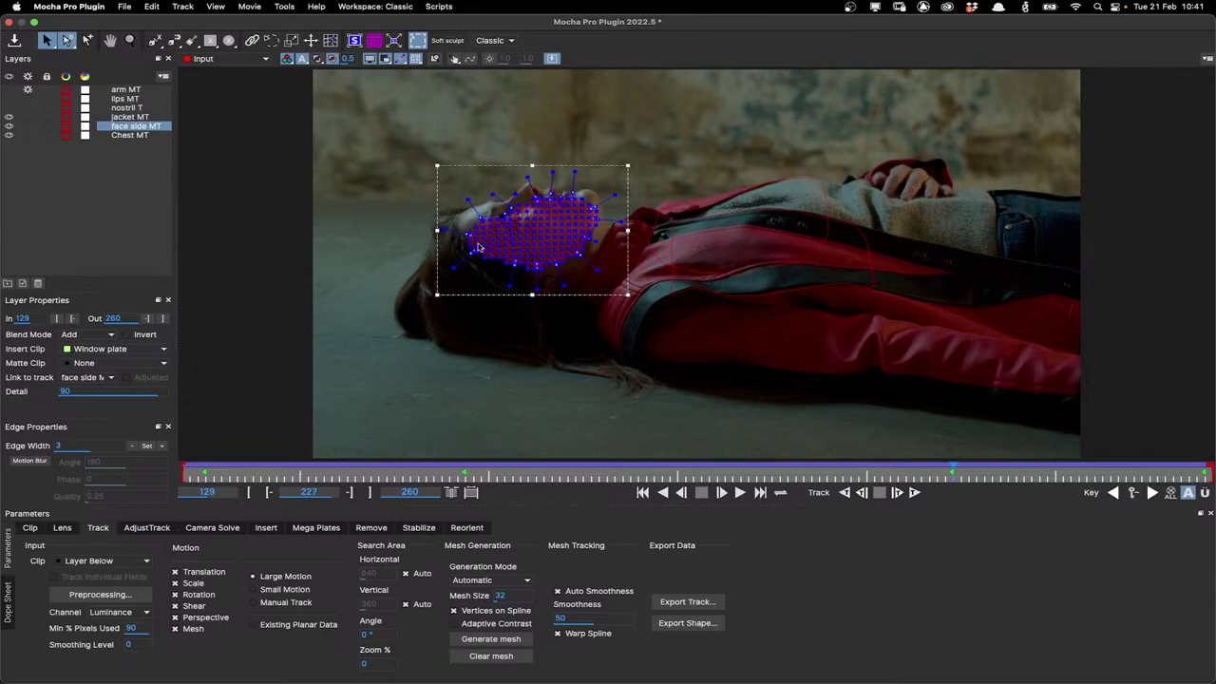
pyautogui.scroll(2, 484, 247)
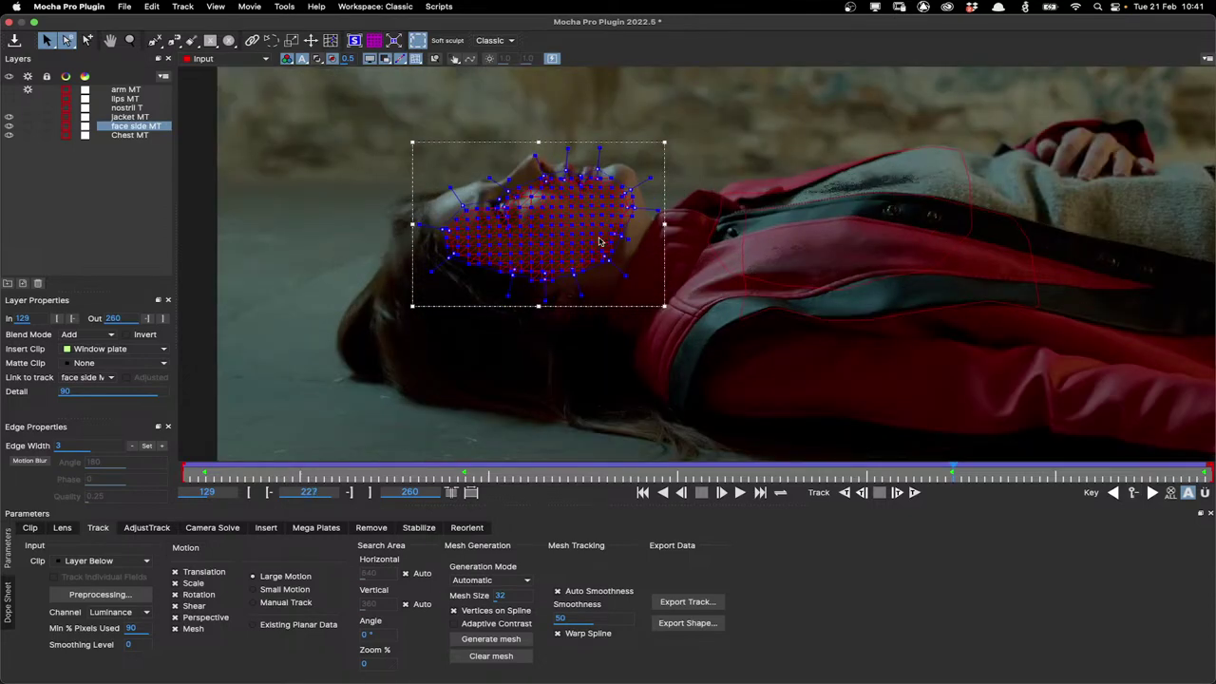
pyautogui.scroll(3, 599, 242)
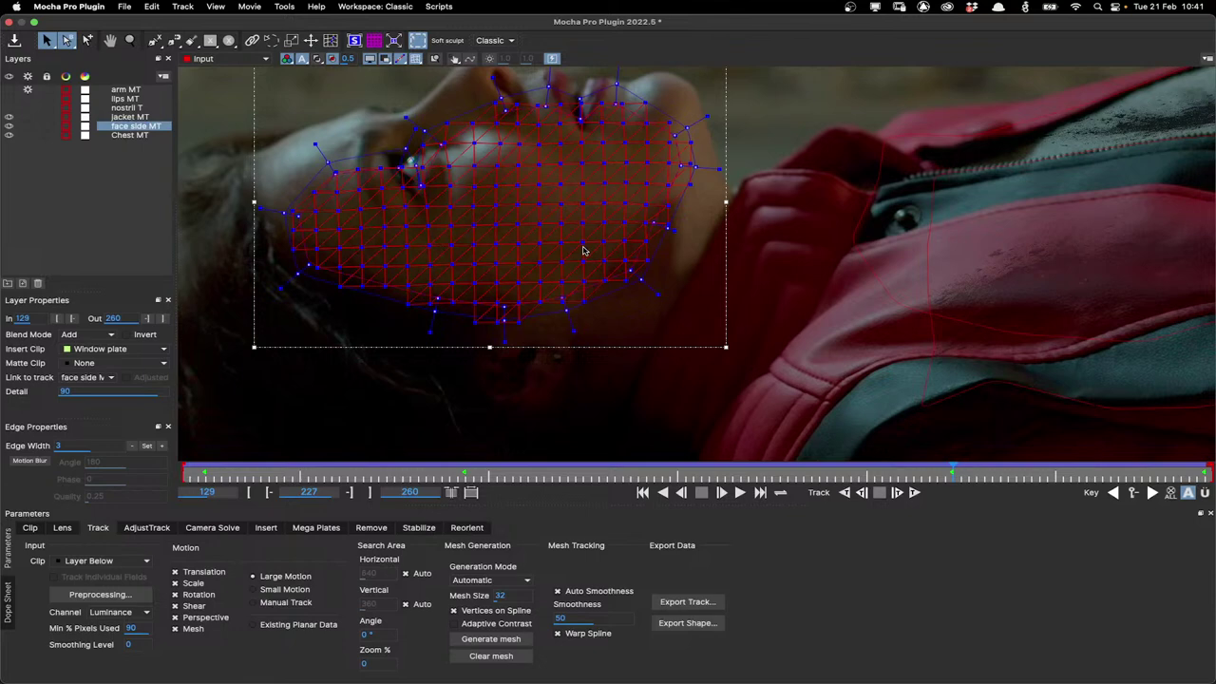
# Play the shot with the face side MT mesh hidden, return to the first frame and show the mesh again
pyautogui.click(417, 60)
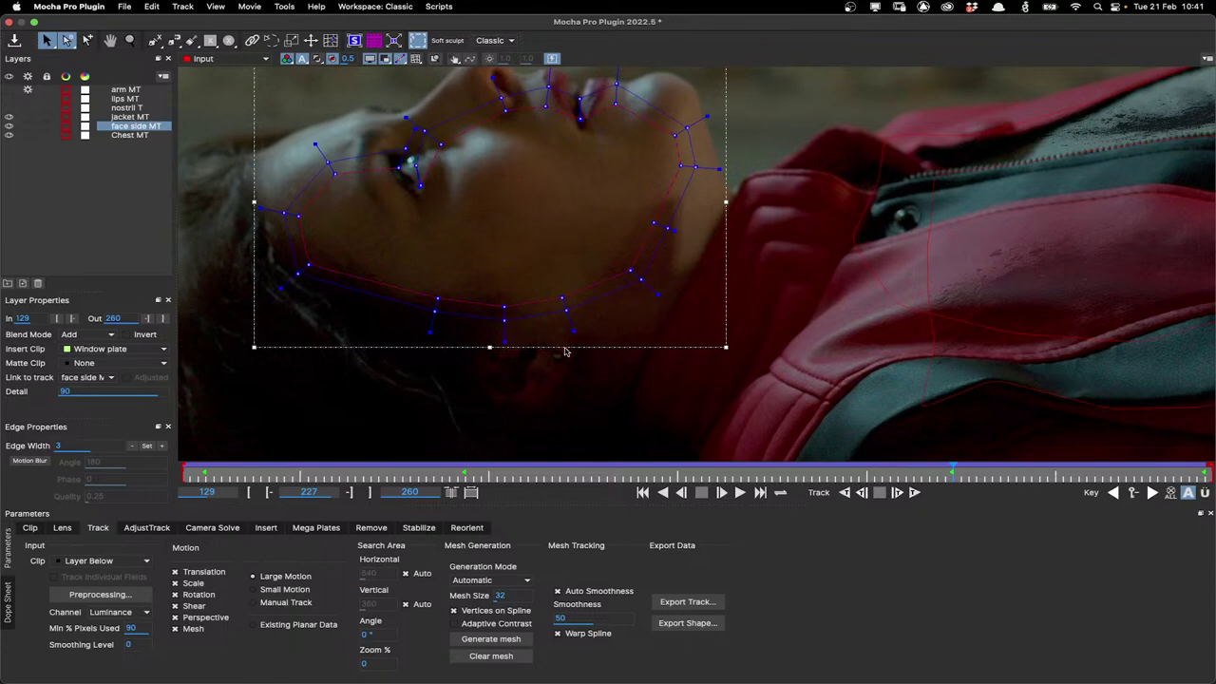
pyautogui.click(740, 493)
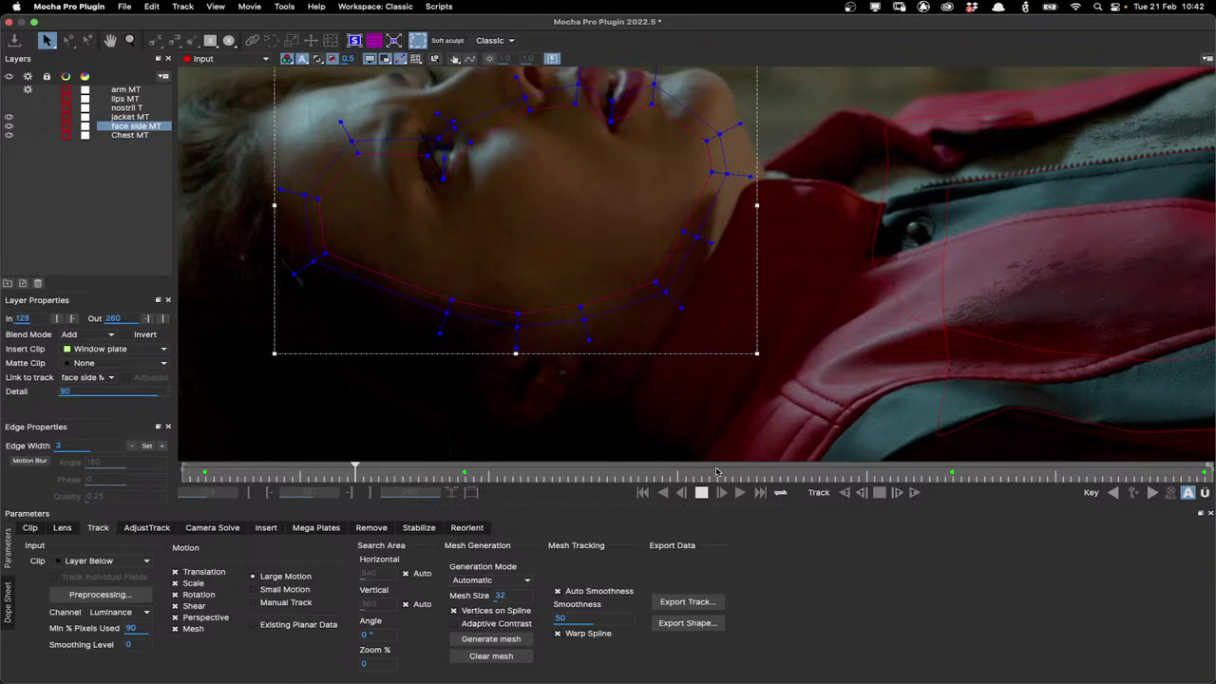
pyautogui.click(643, 493)
pyautogui.click(416, 59)
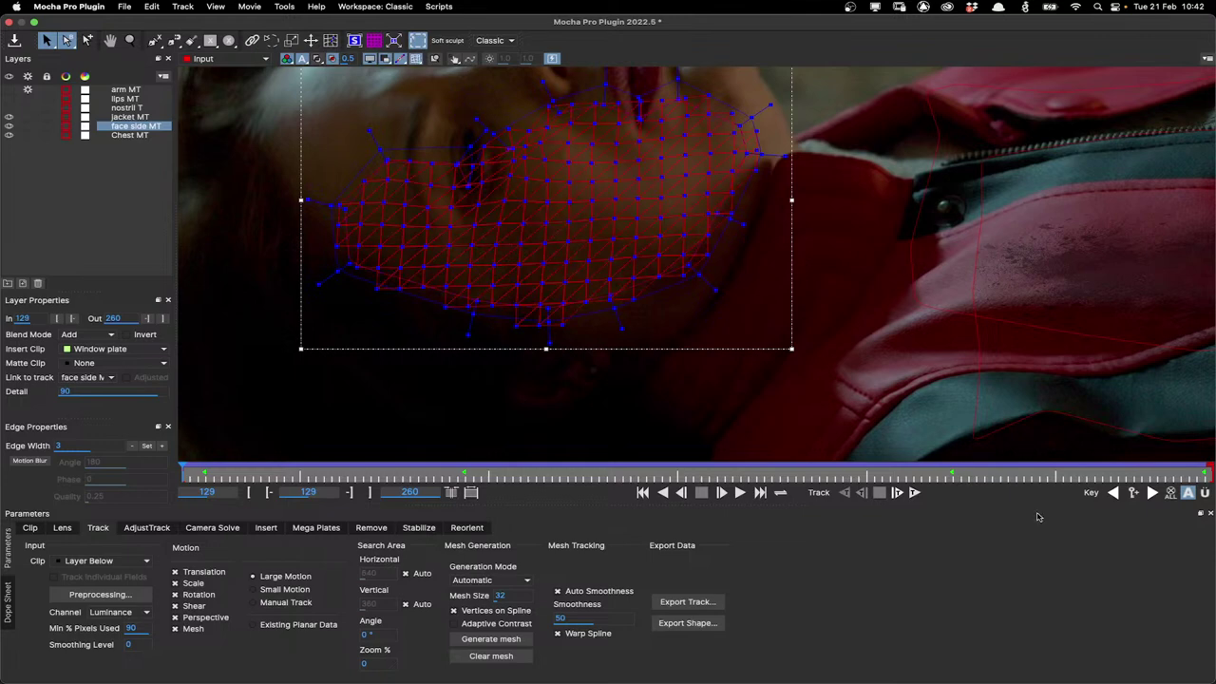
# Examine the jacket MT layer's mesh at frame 227, hiding the mesh display to view the leather detail beneath it
pyautogui.click(951, 472)
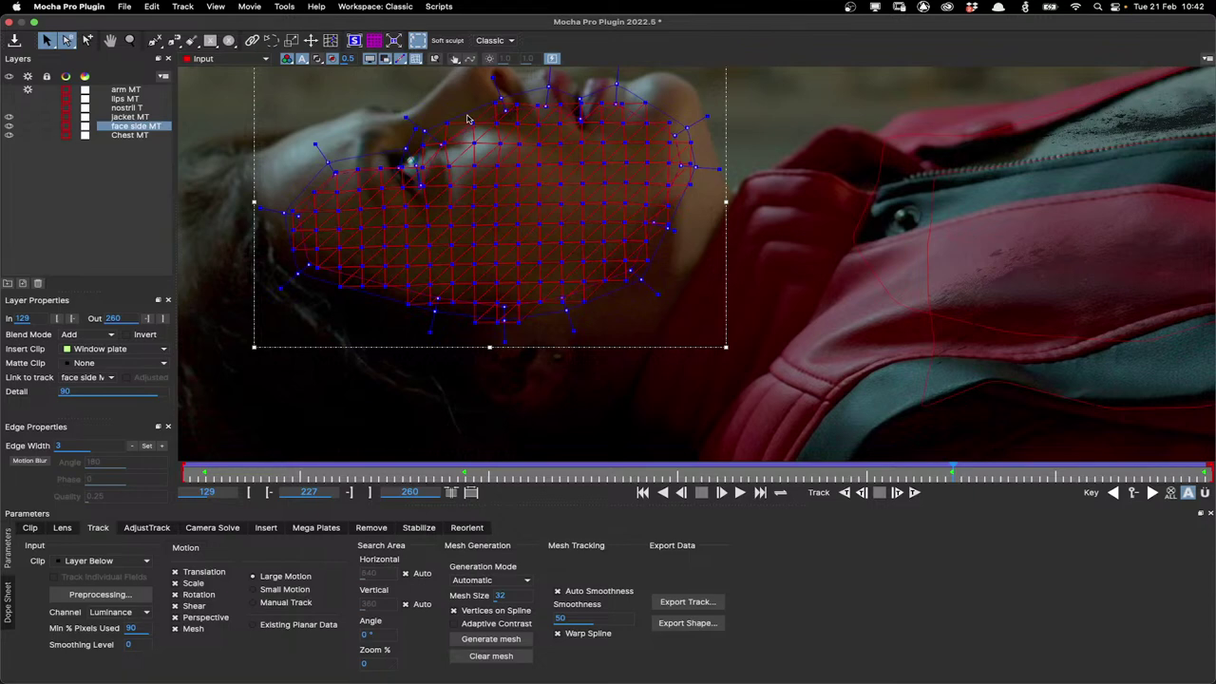
pyautogui.press('x')
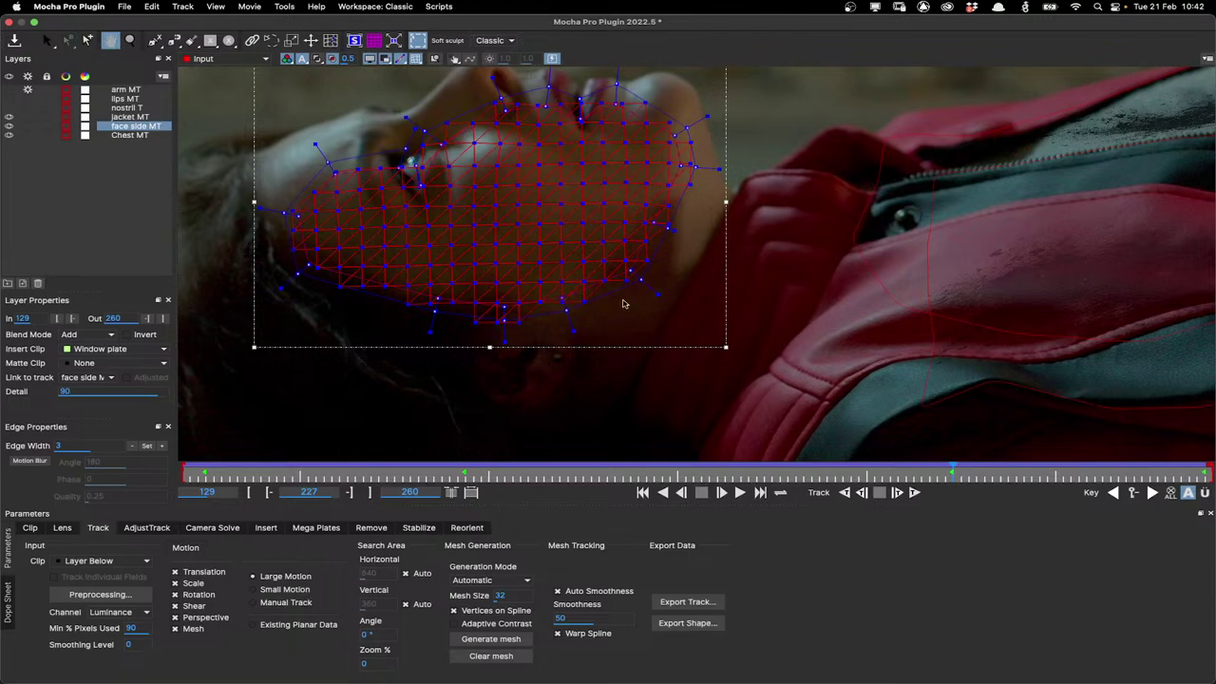
pyautogui.moveTo(624, 304); pyautogui.dragTo(568, 187)
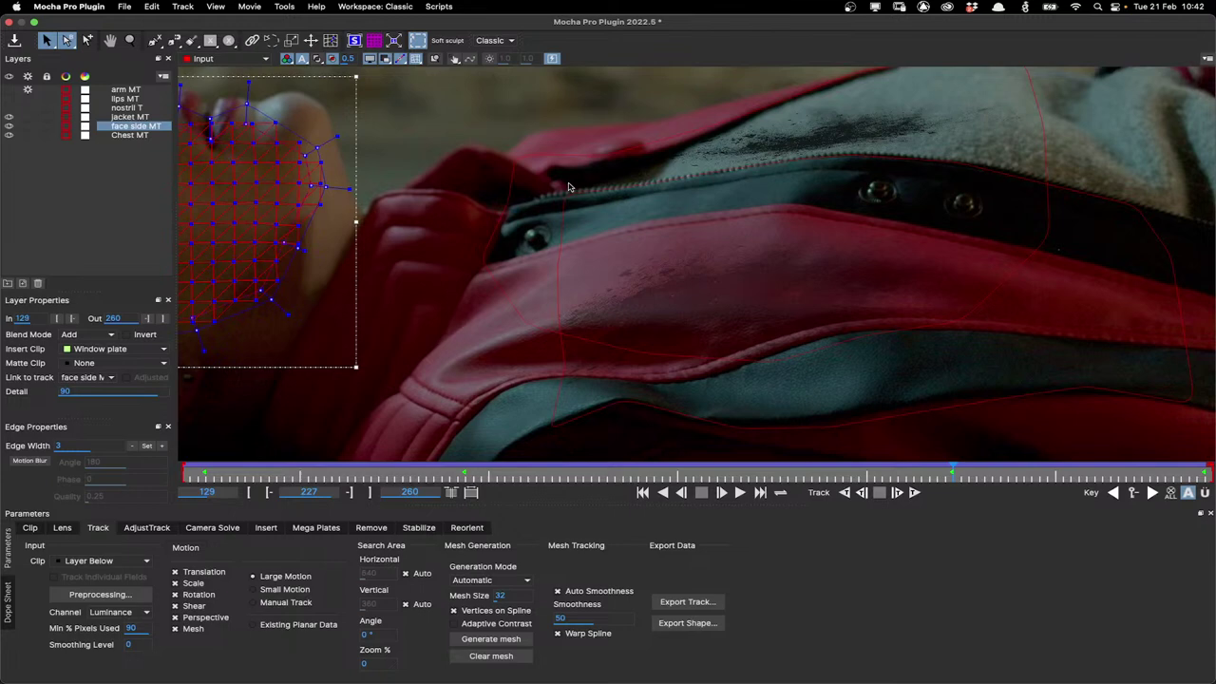
pyautogui.click(678, 314)
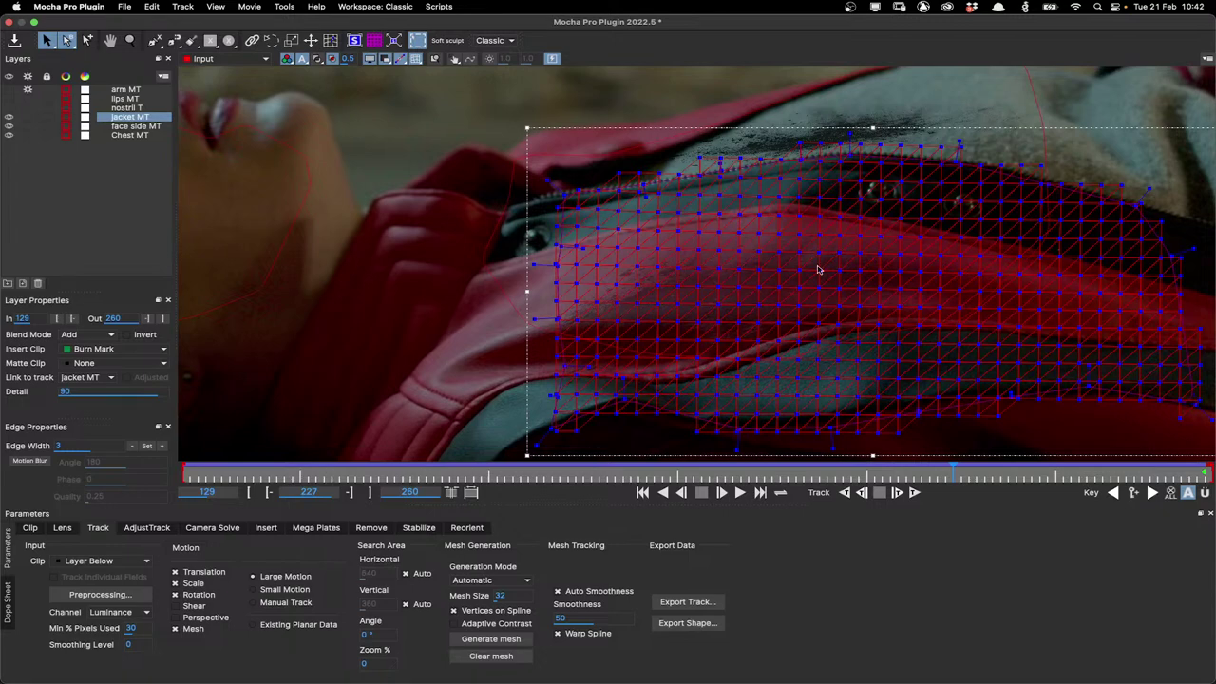
pyautogui.click(417, 59)
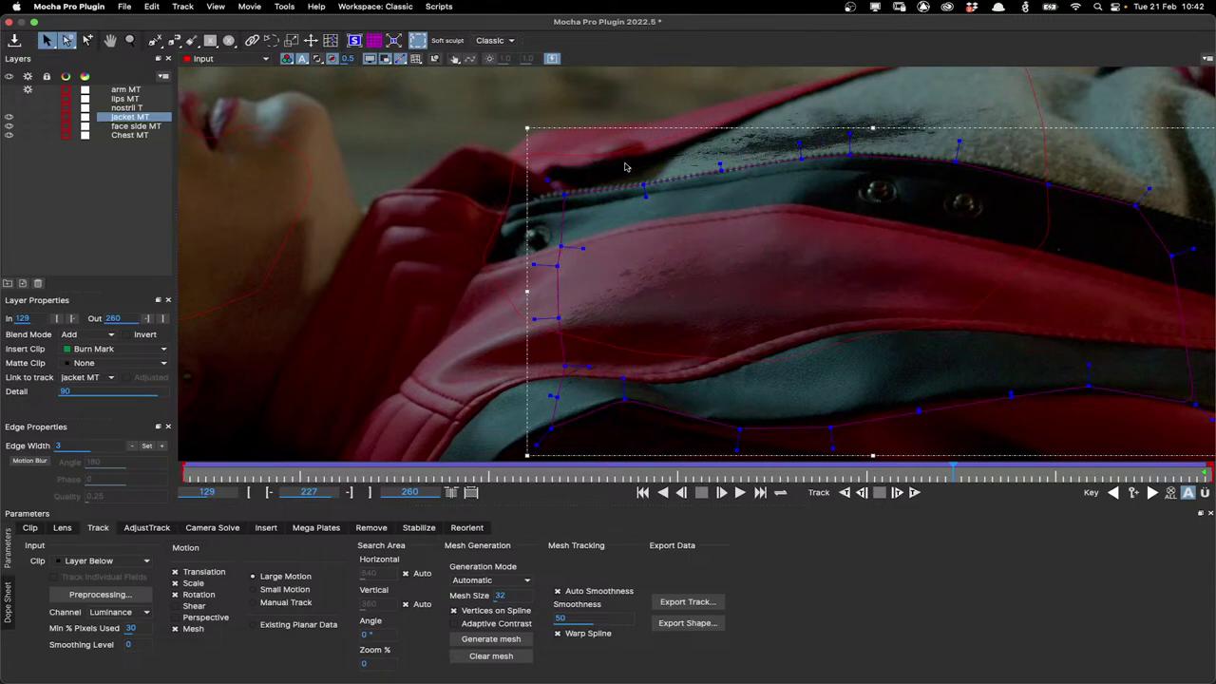
# Examine the Chest MT layer's mesh at frame 210 and compare its coverage with the jacket MT layer's mesh
pyautogui.click(534, 133)
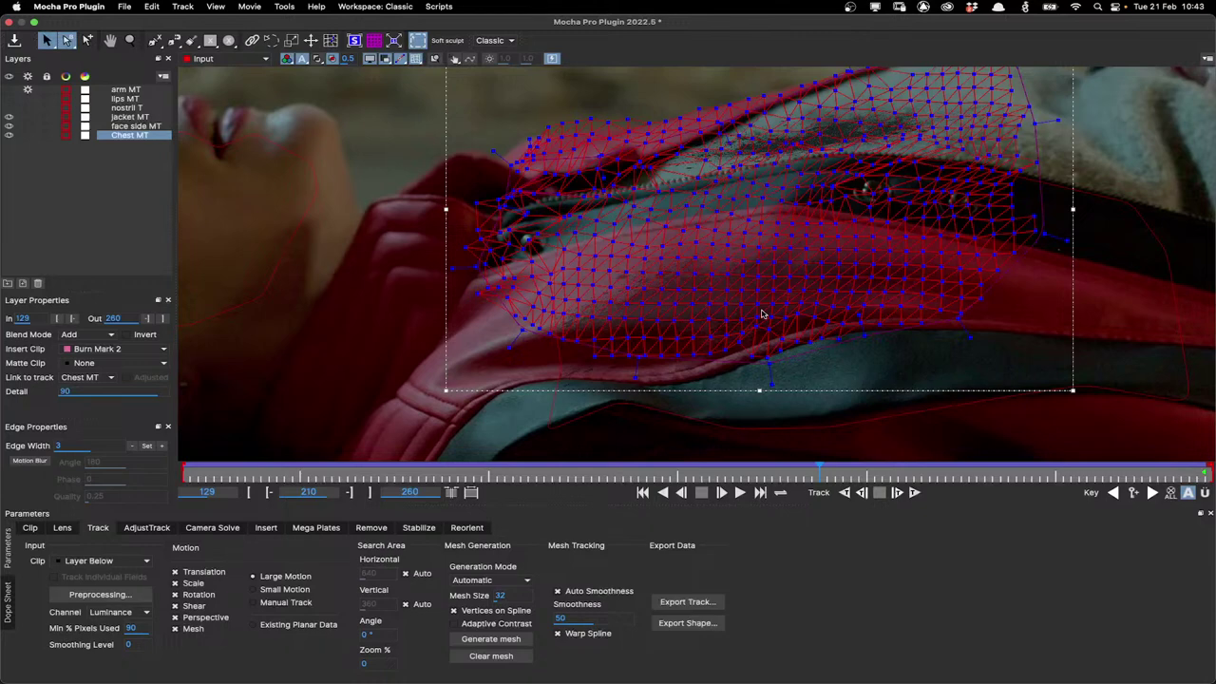
pyautogui.scroll(-2, 761, 314)
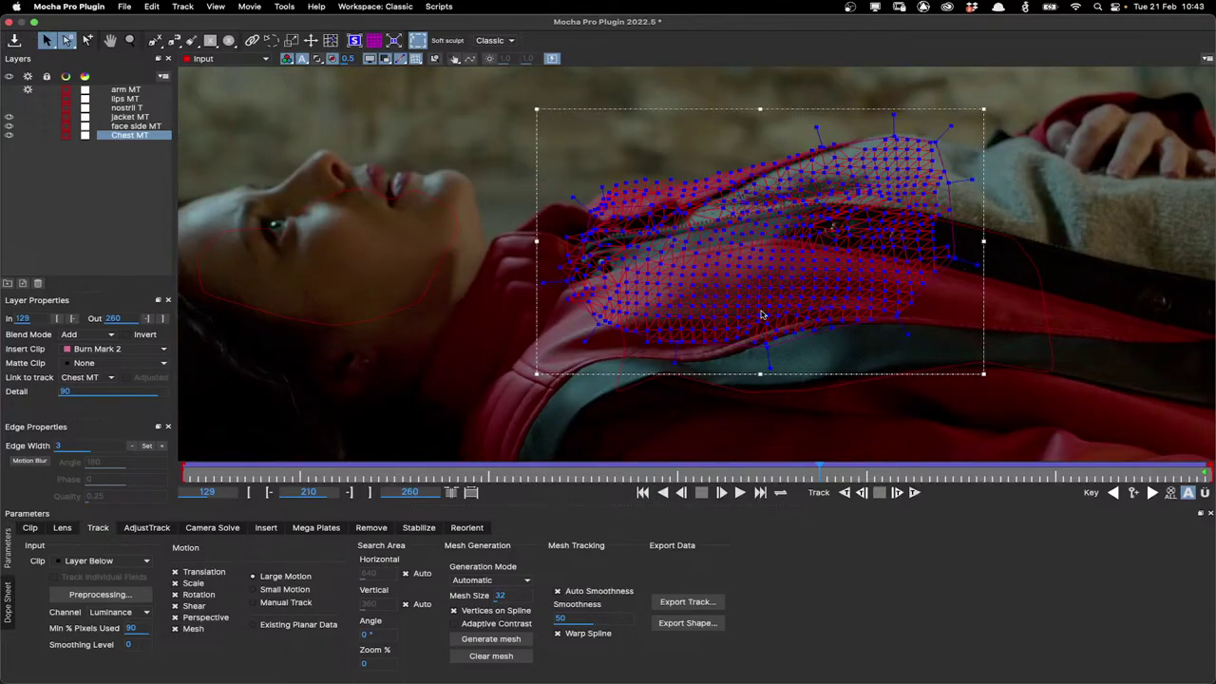
pyautogui.scroll(-2, 761, 314)
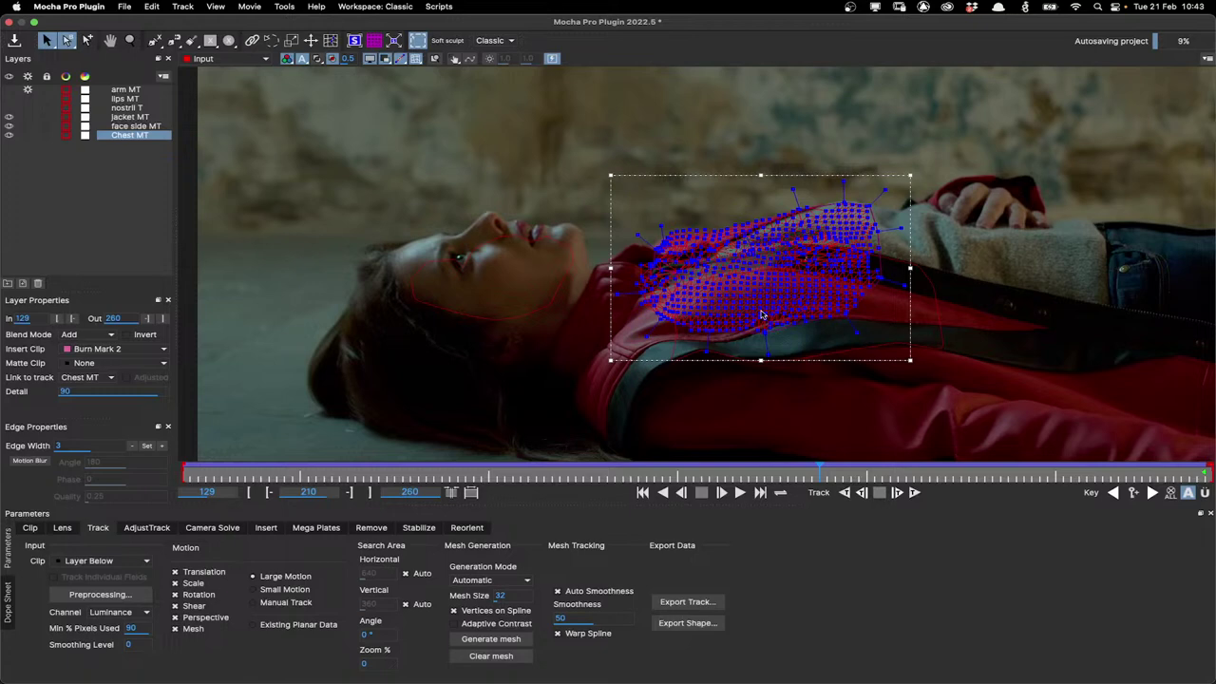
pyautogui.scroll(-1, 774, 338)
pyautogui.moveTo(806, 394); pyautogui.dragTo(866, 287)
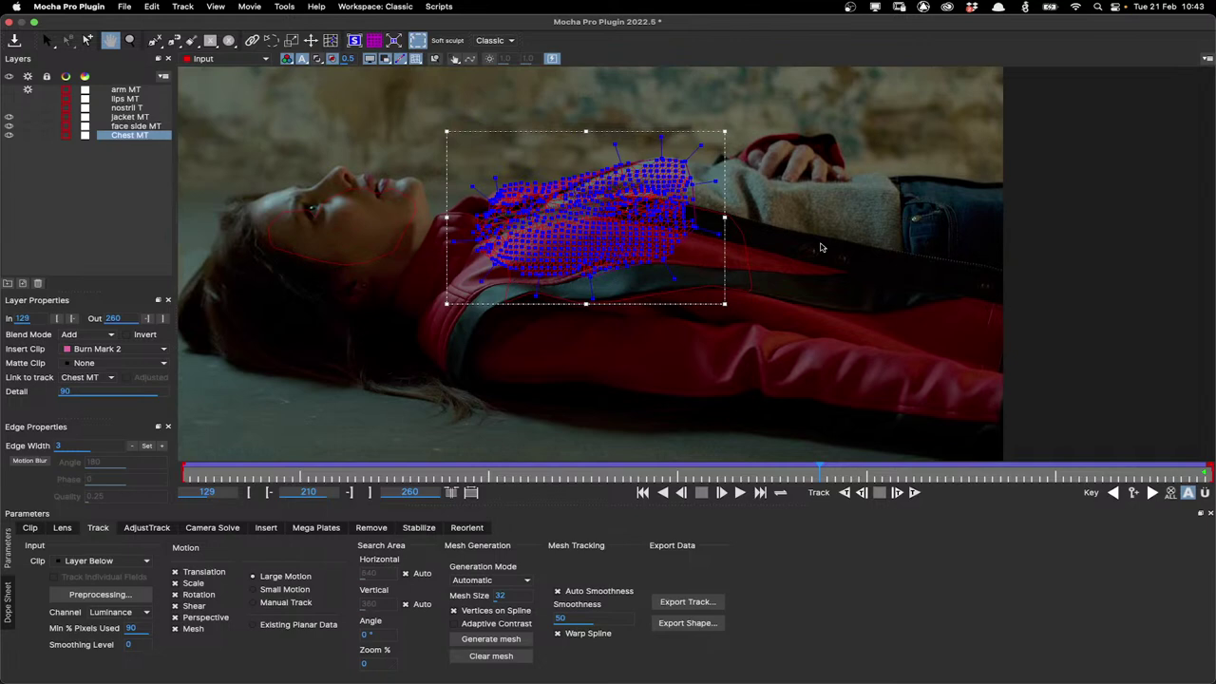
pyautogui.click(744, 300)
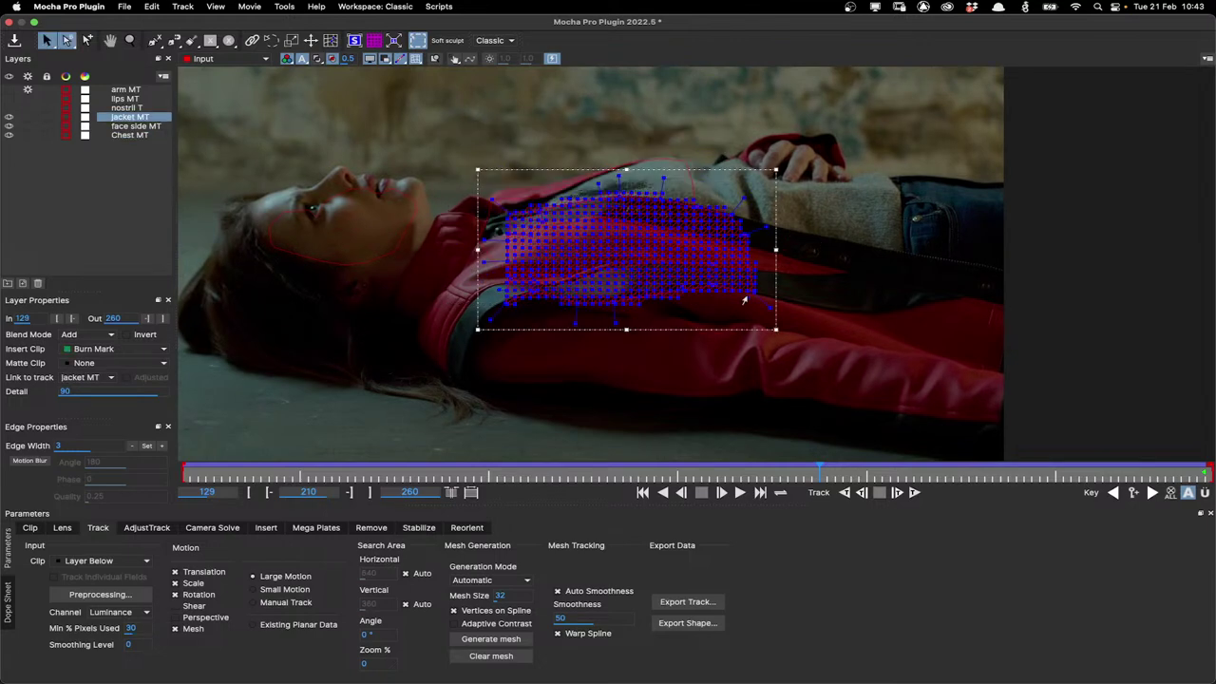
pyautogui.click(465, 304)
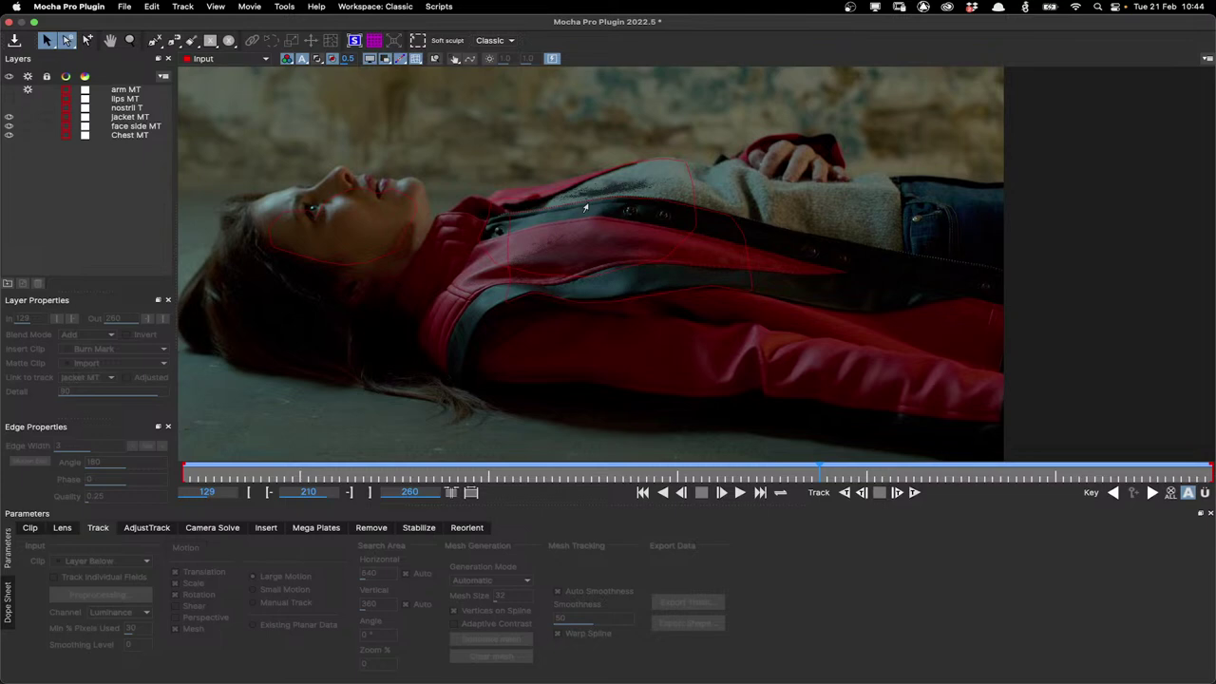
# Display the face side MT layer's surface and turn on Grid Warp for its Window plate insert
pyautogui.click(380, 200)
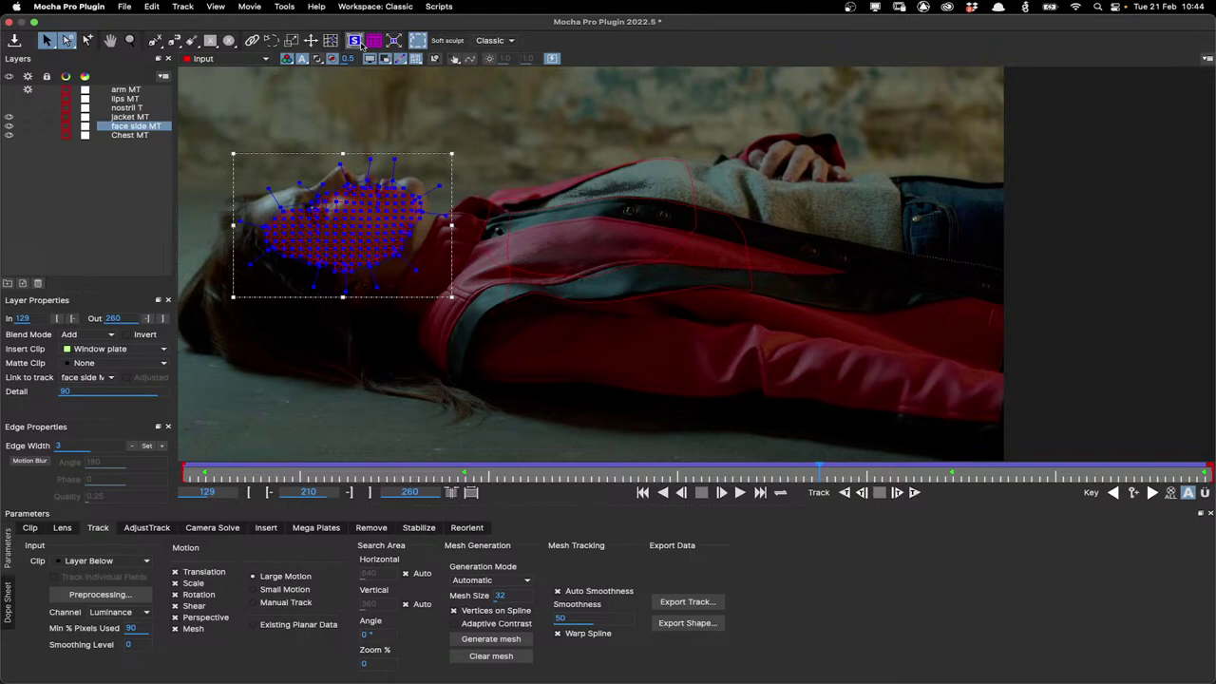
pyautogui.scroll(-1, 371, 292)
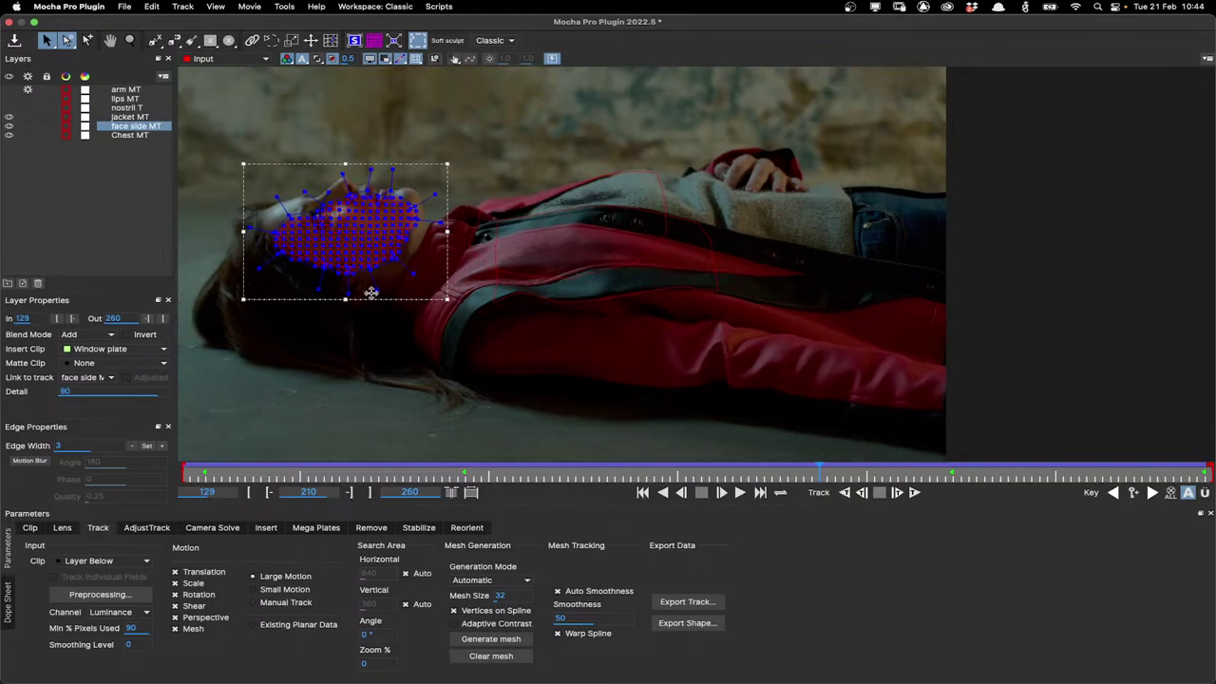
pyautogui.scroll(-2, 370, 292)
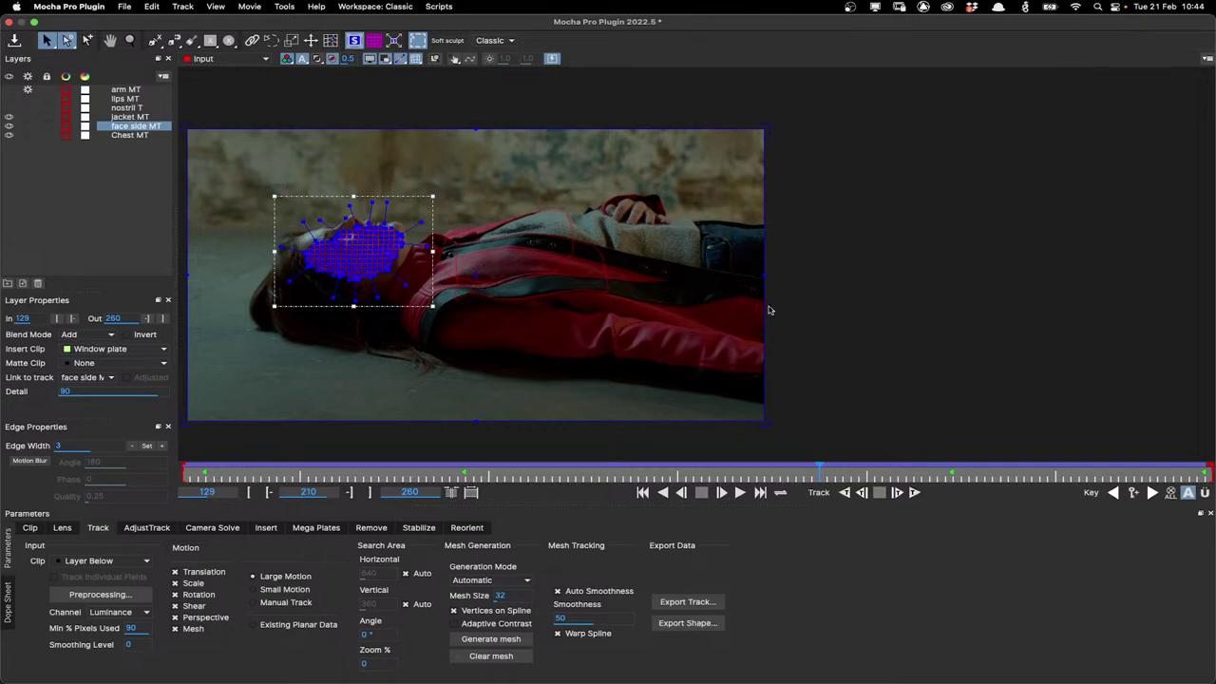
pyautogui.click(265, 528)
pyautogui.click(176, 579)
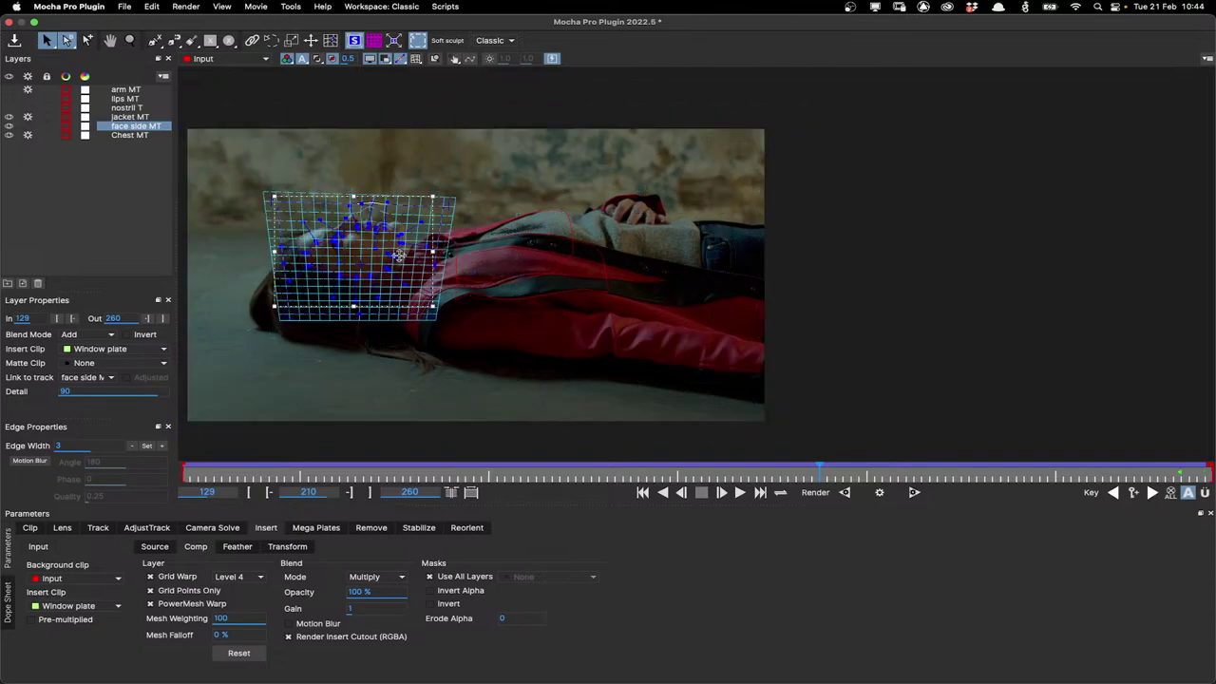
# Turn off Grid Warp for the jacket MT layer's Burn Mark insert
pyautogui.scroll(2, 399, 255)
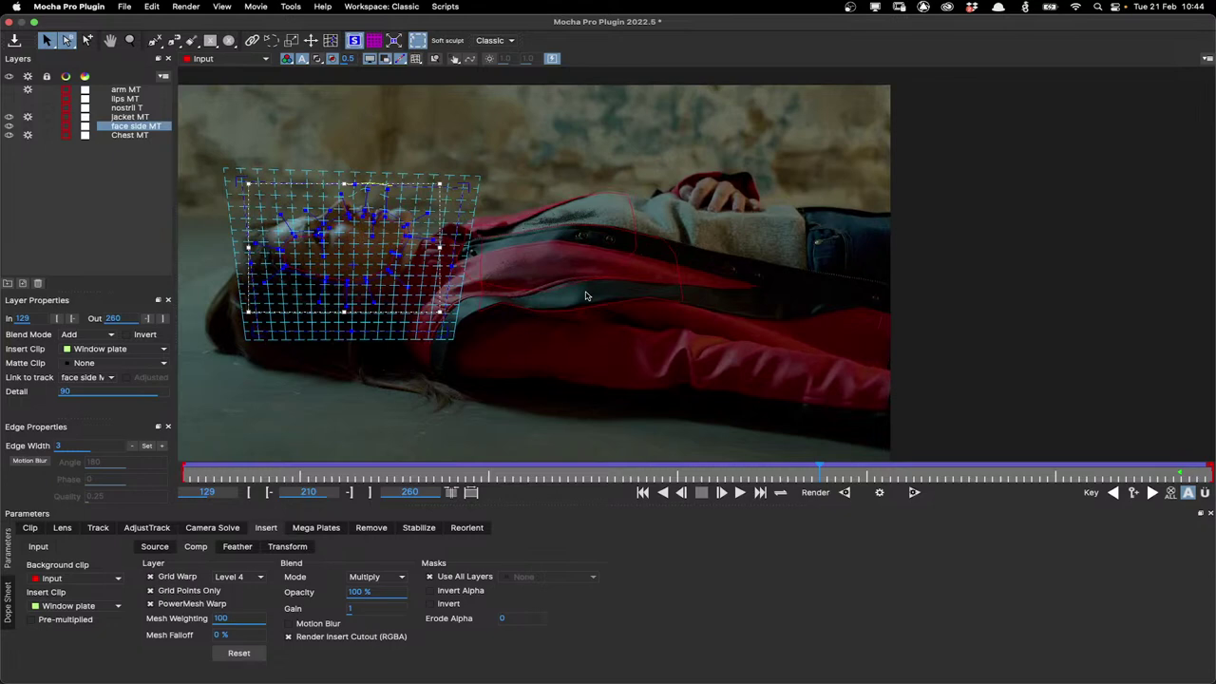
pyautogui.scroll(1, 673, 243)
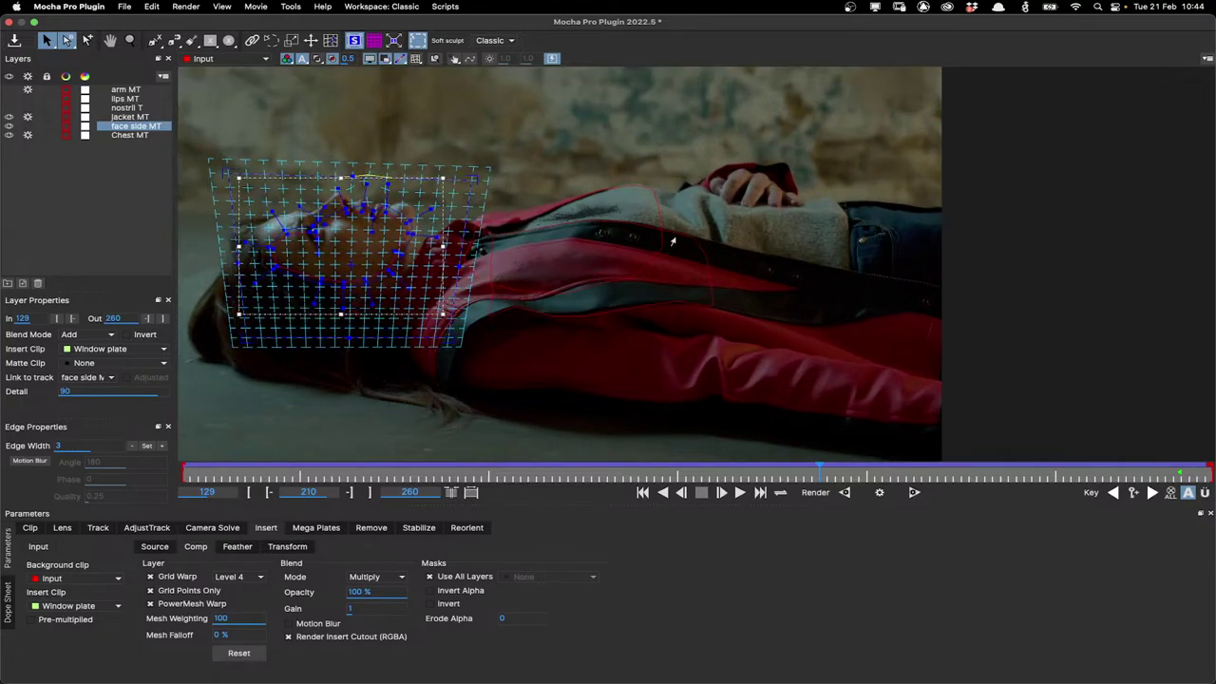
pyautogui.click(529, 285)
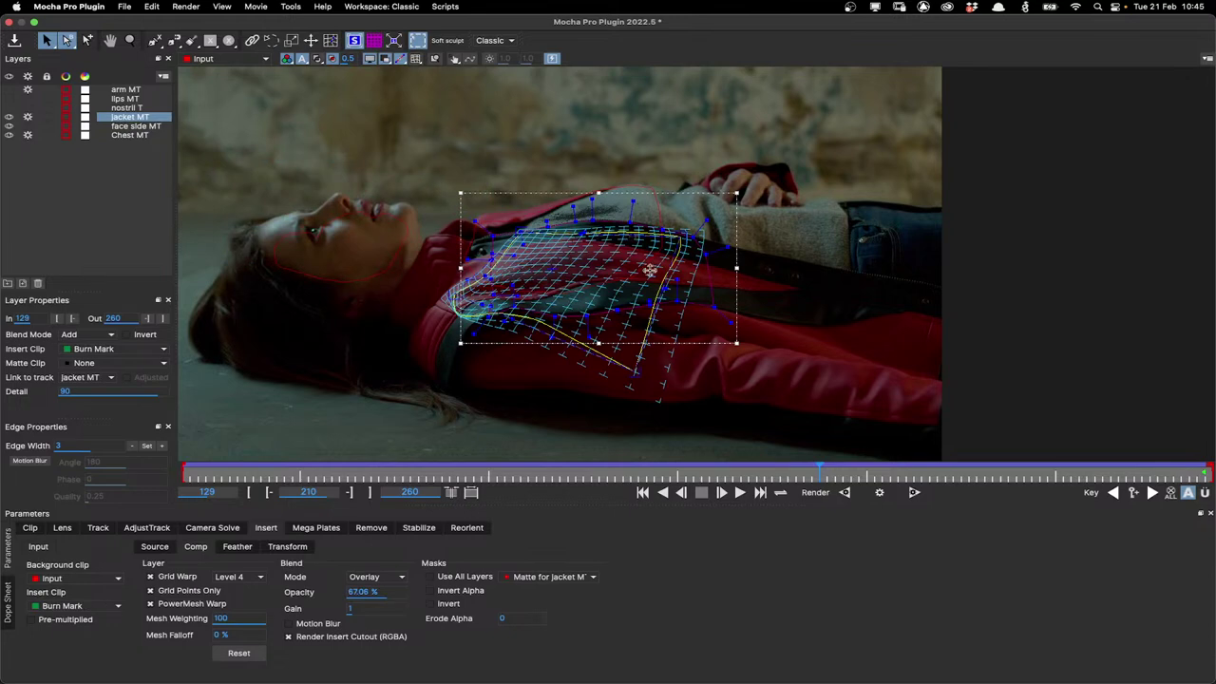
pyautogui.click(149, 576)
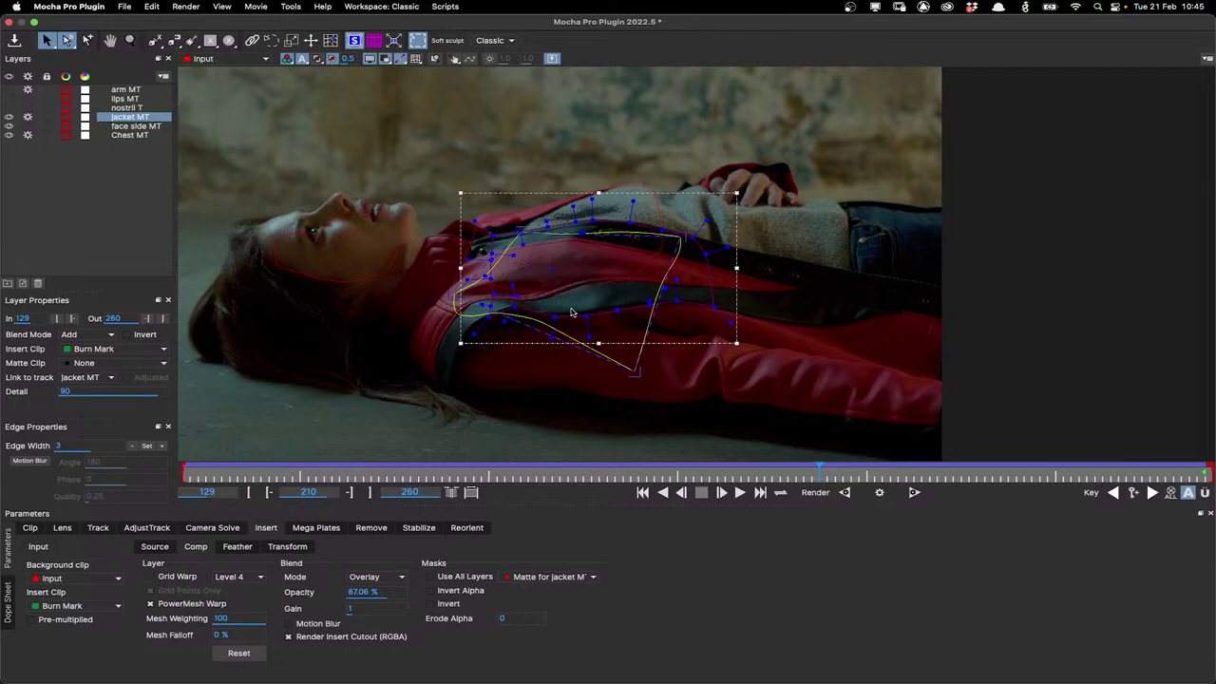
# Select the Chest MT layer and turn on Grid Warp for its Burn Mark 2 insert
pyautogui.scroll(2, 571, 313)
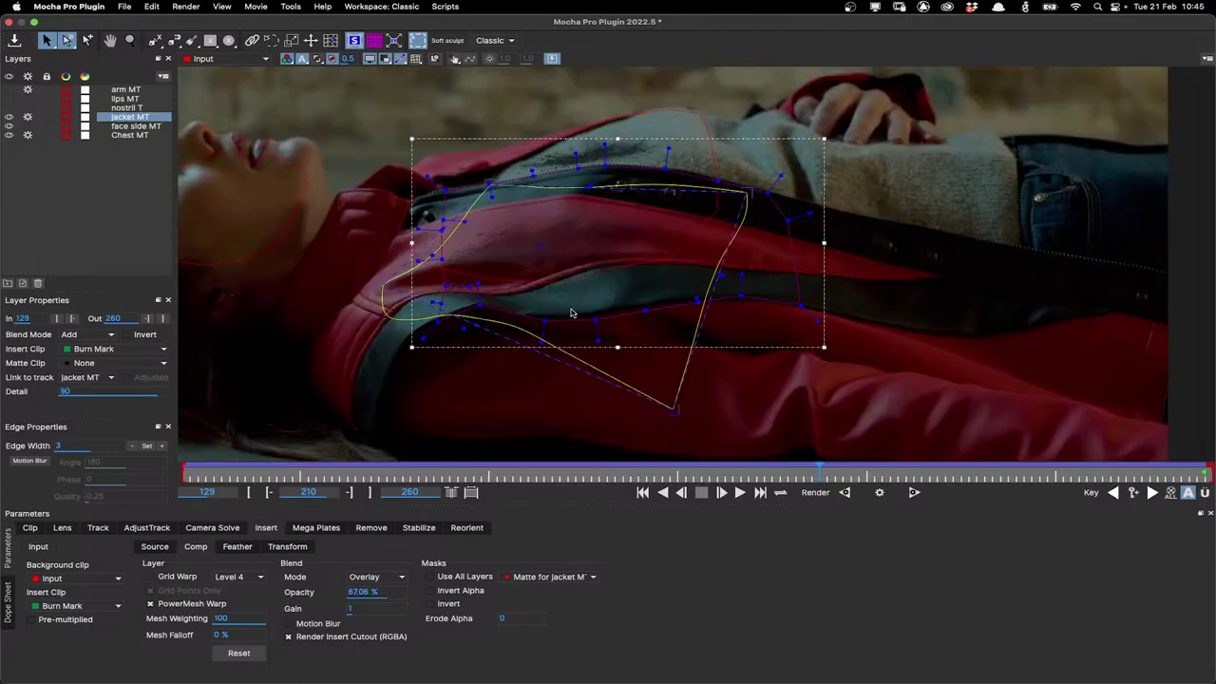
pyautogui.scroll(1, 571, 313)
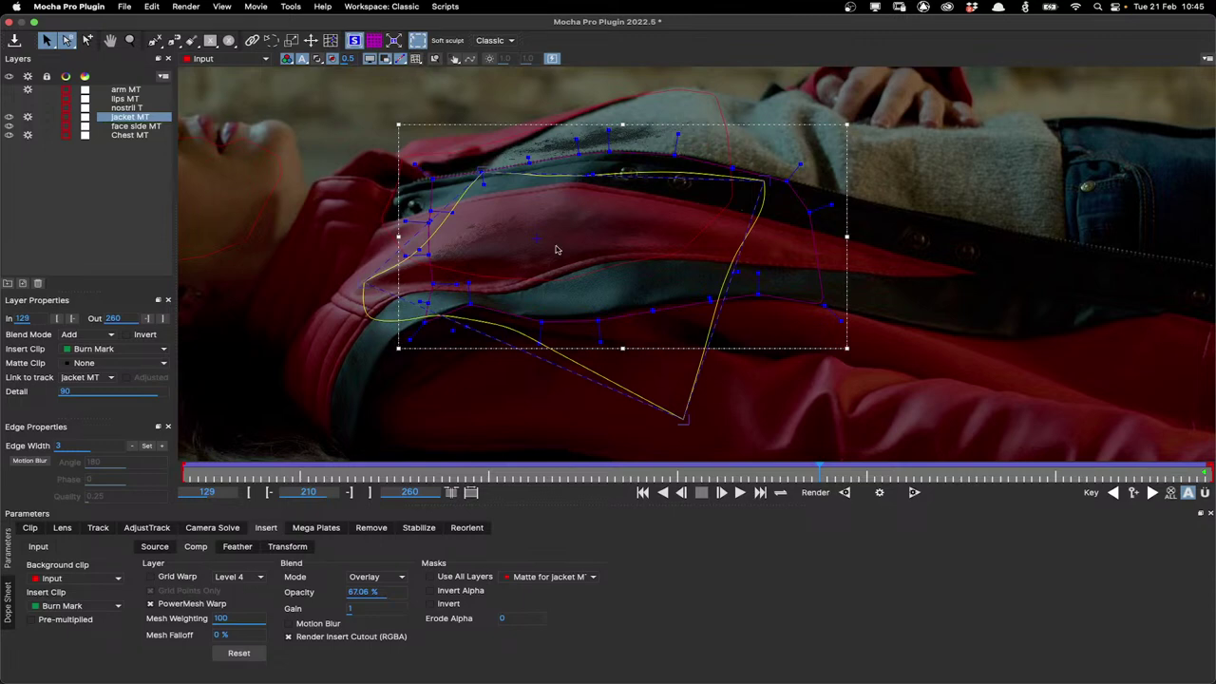
pyautogui.scroll(-2, 557, 250)
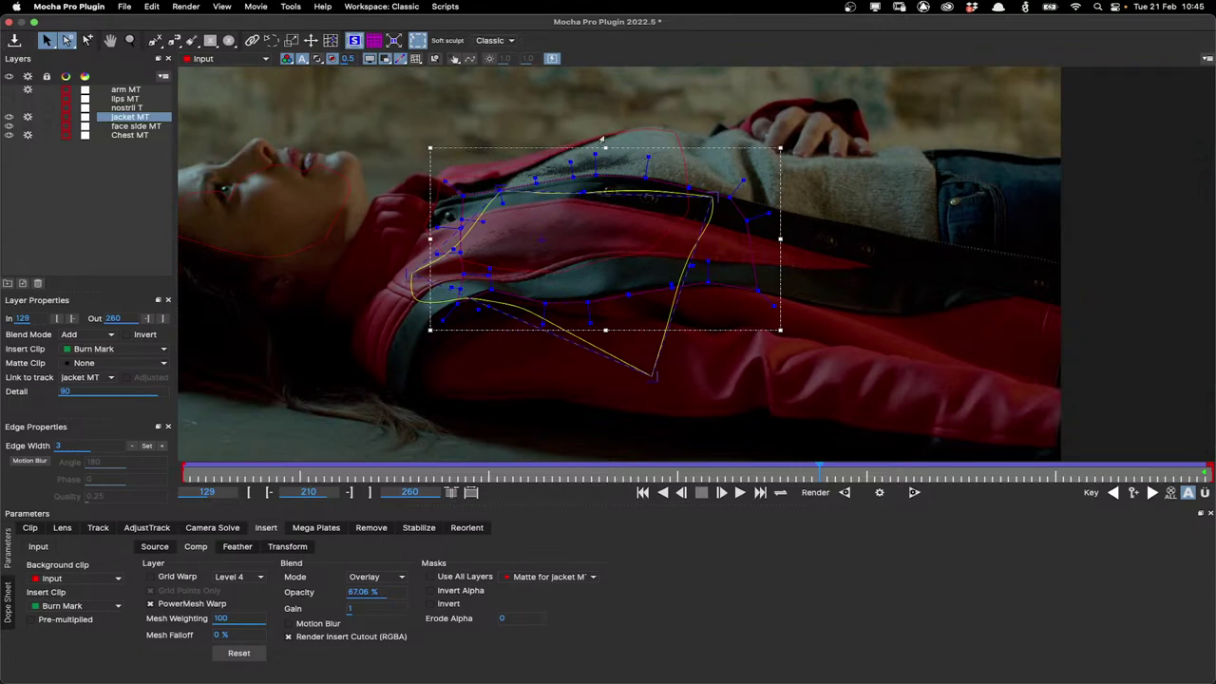
pyautogui.click(542, 154)
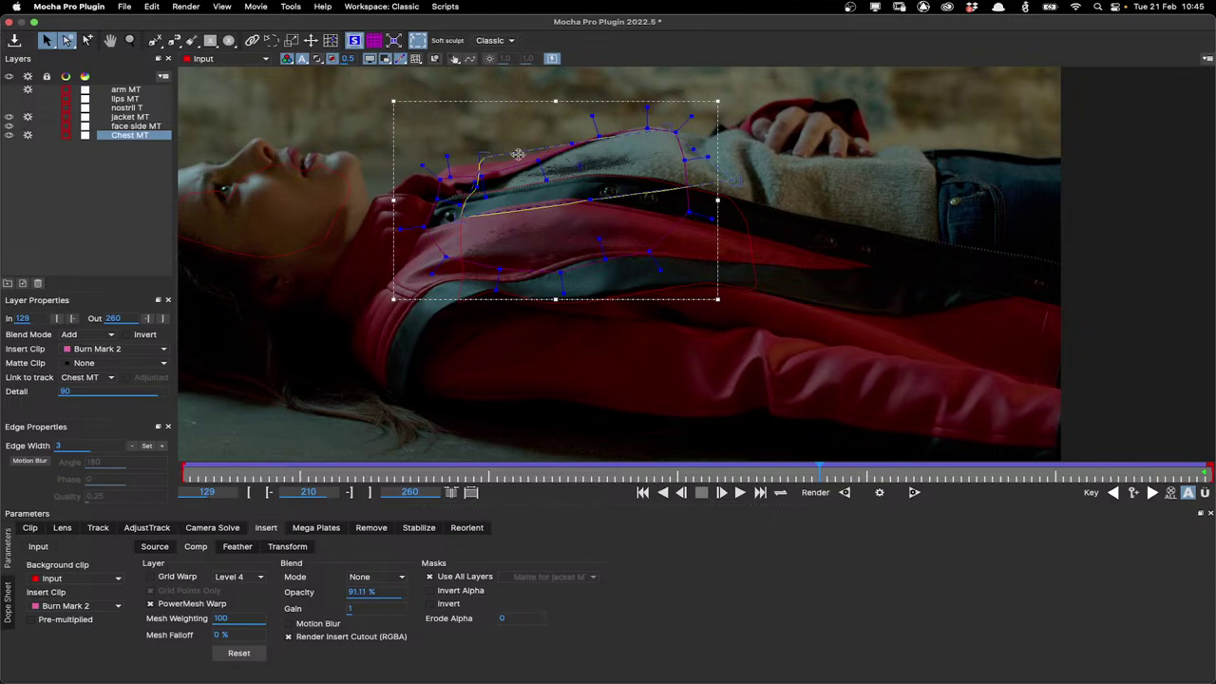
pyautogui.click(215, 576)
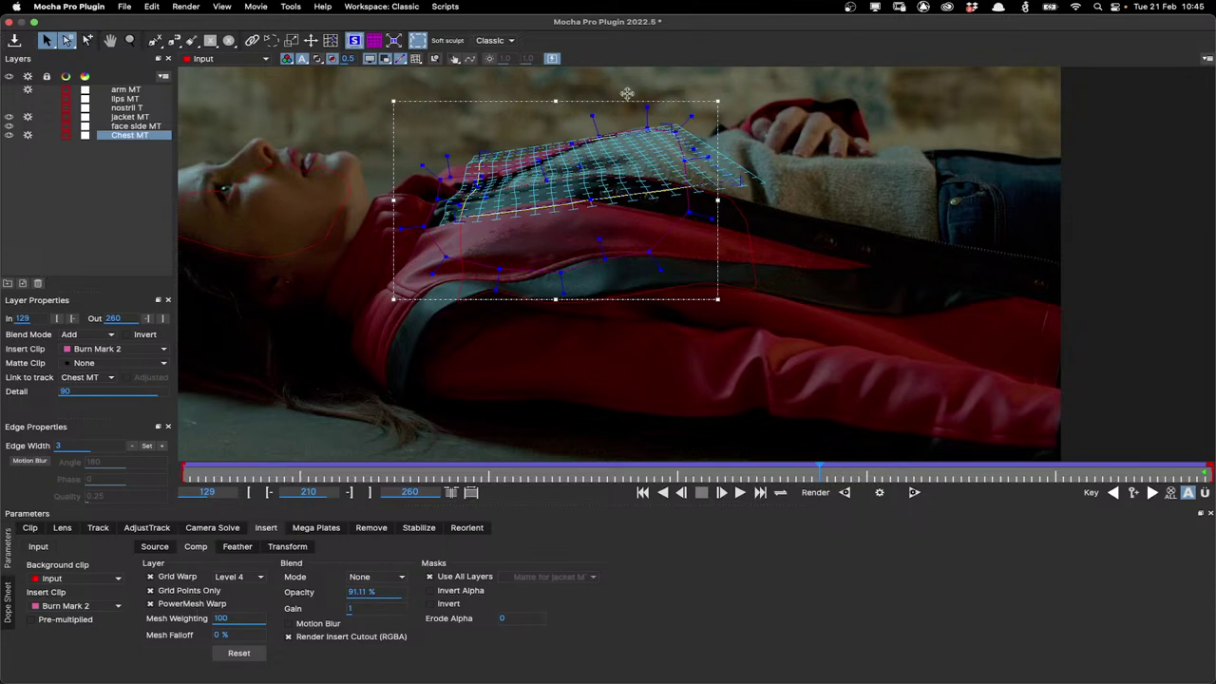
# Show only the jacket MT layer and play the shot to review its Burn Mark grid warp
pyautogui.click(10, 135)
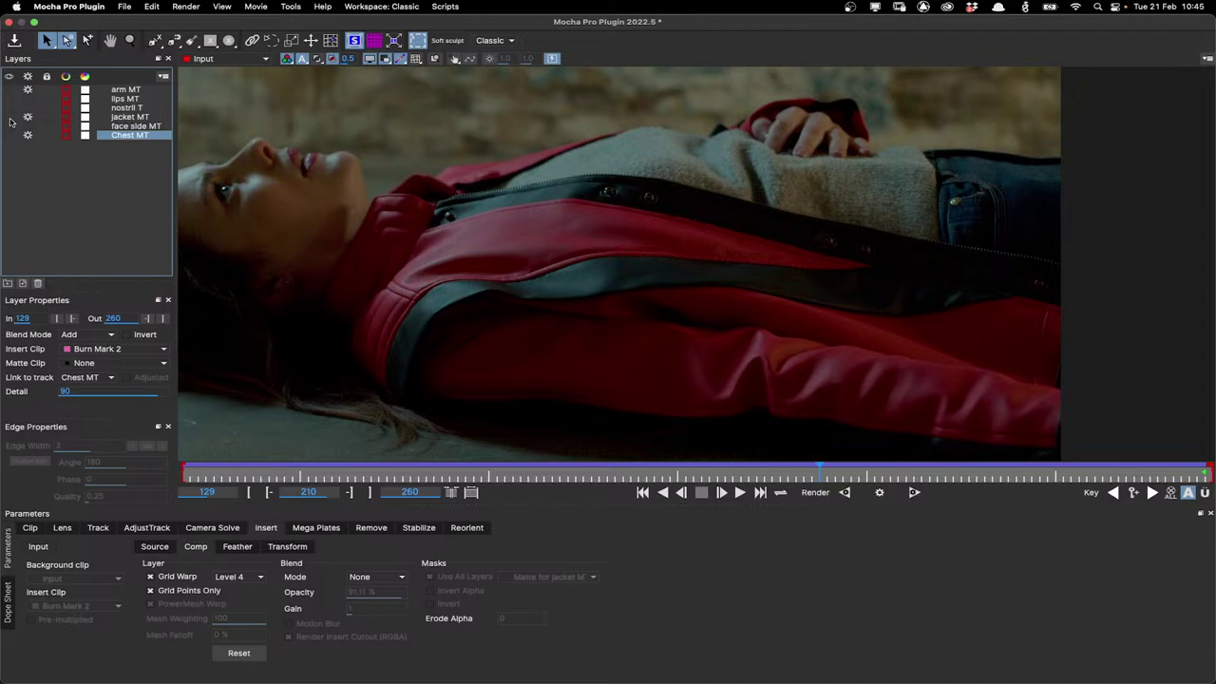
pyautogui.click(10, 117)
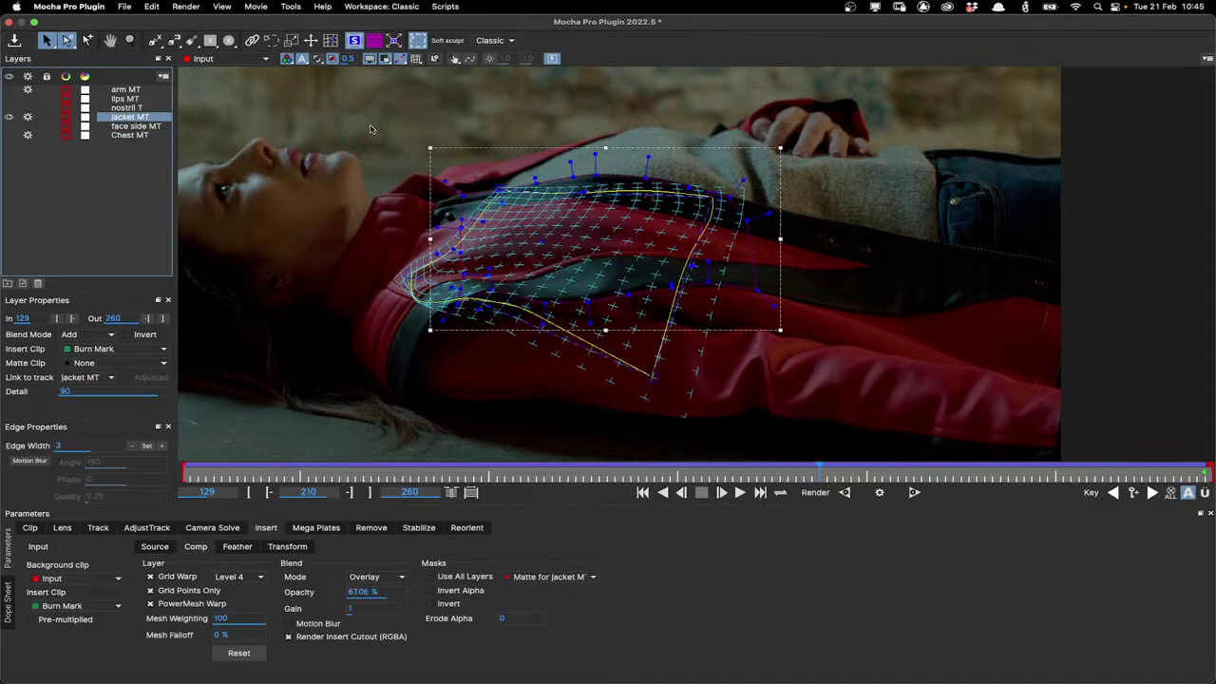
pyautogui.click(739, 493)
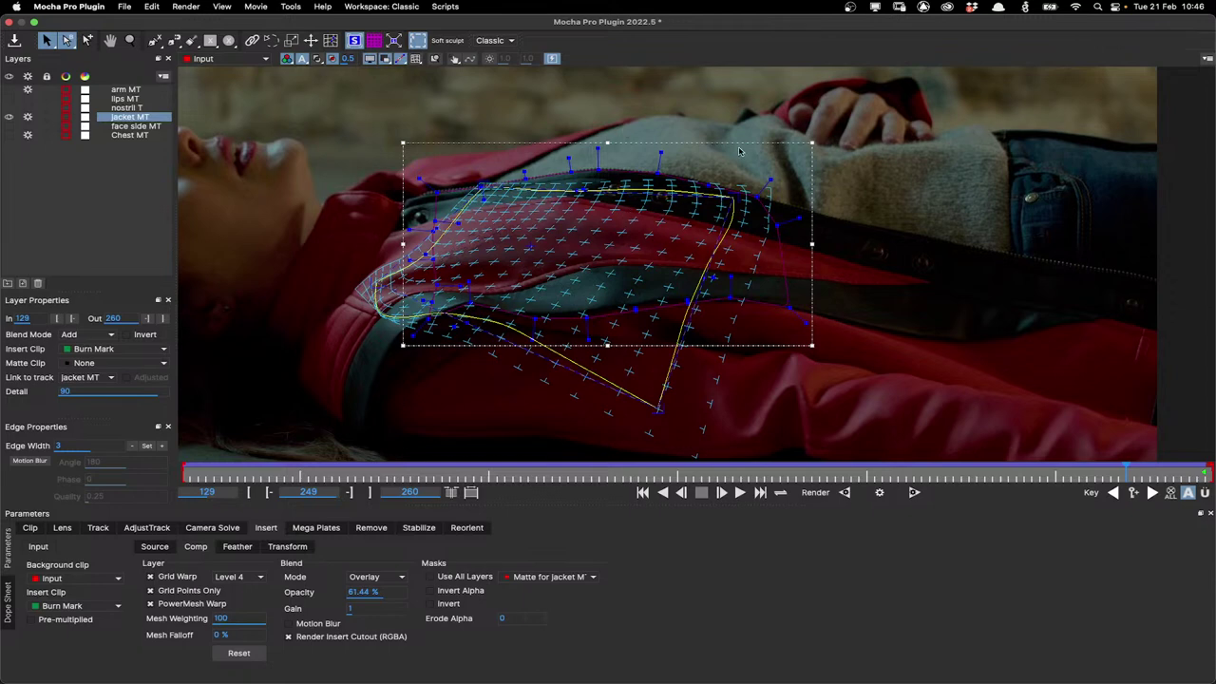
# Show the tracked meshes of the jacket MT, Chest MT and face side MT layers for comparison at frame 249
pyautogui.click(99, 528)
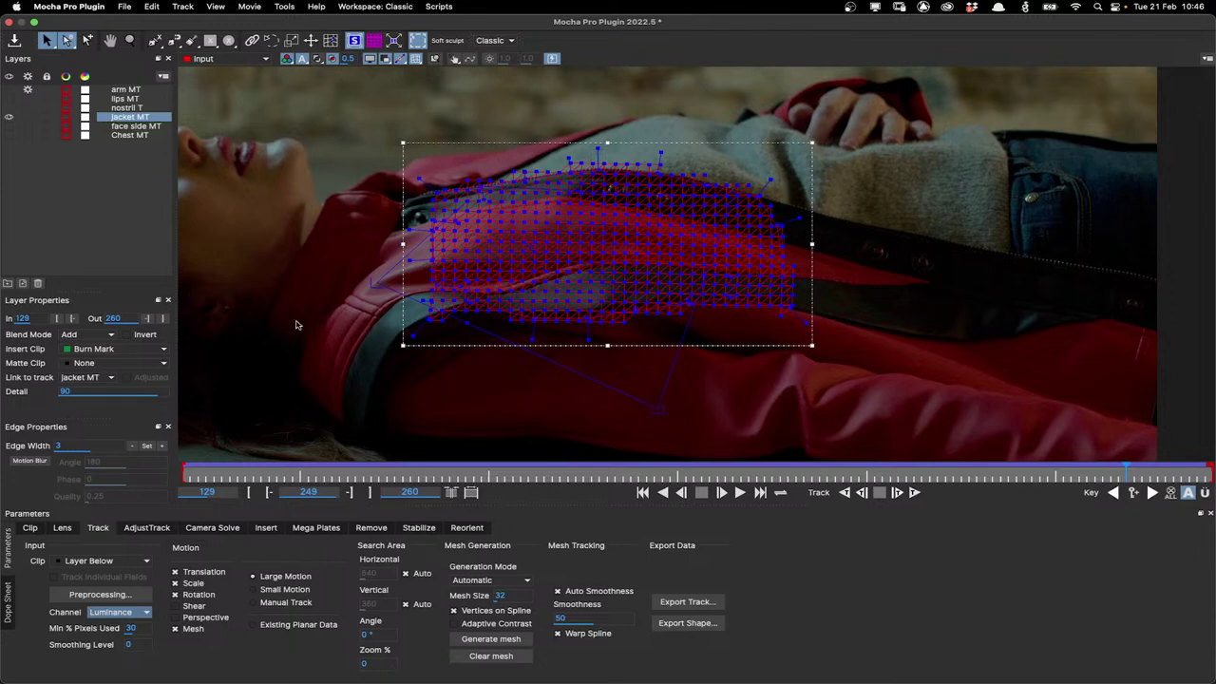
pyautogui.click(45, 133)
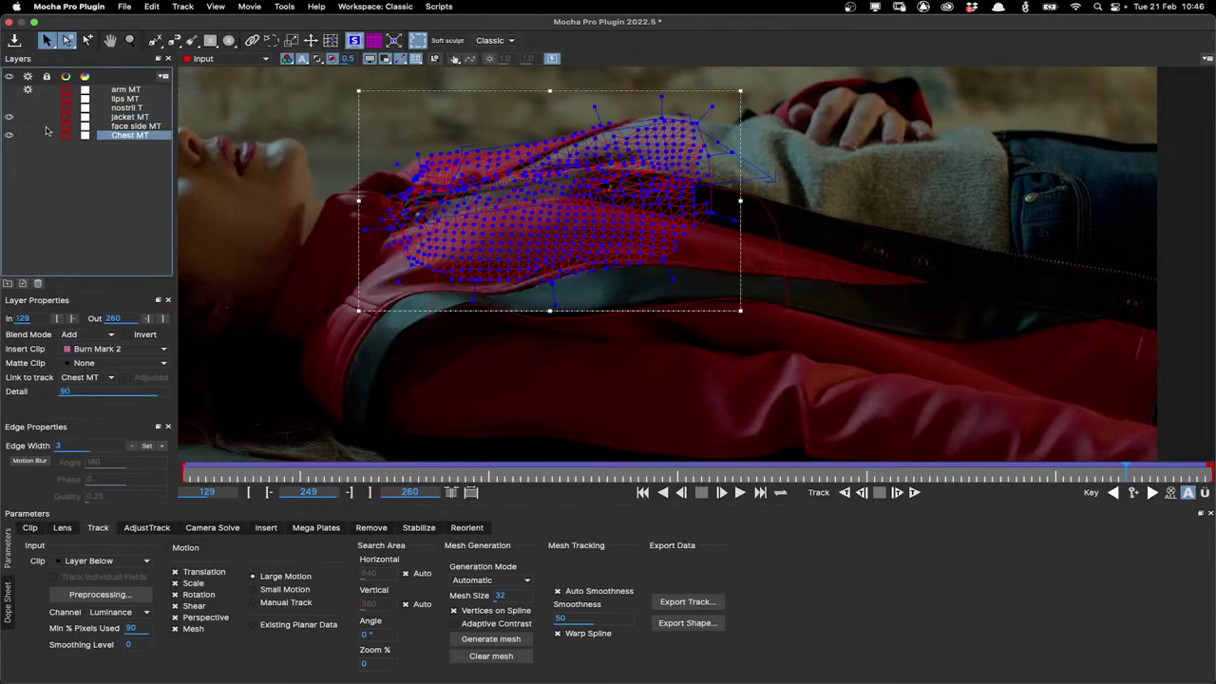
pyautogui.click(88, 126)
pyautogui.click(238, 186)
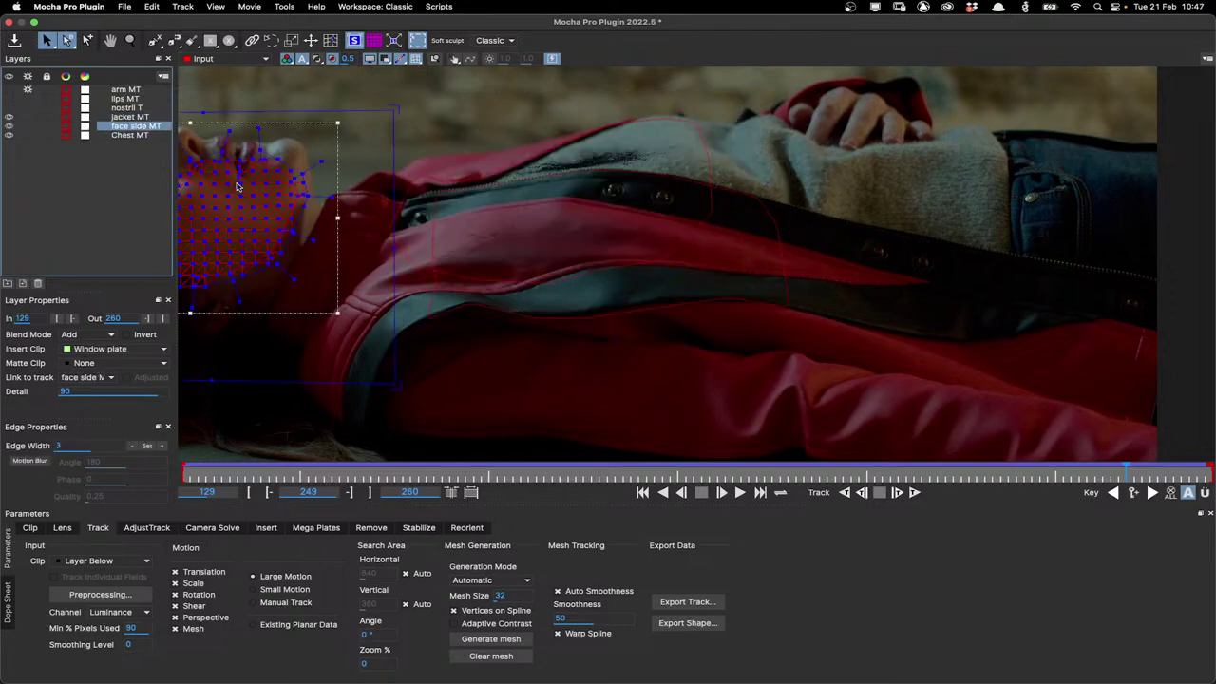
# Close Mocha Pro, return to Nuke and frame the whole node graph
pyautogui.click(9, 22)
pyautogui.click(667, 371)
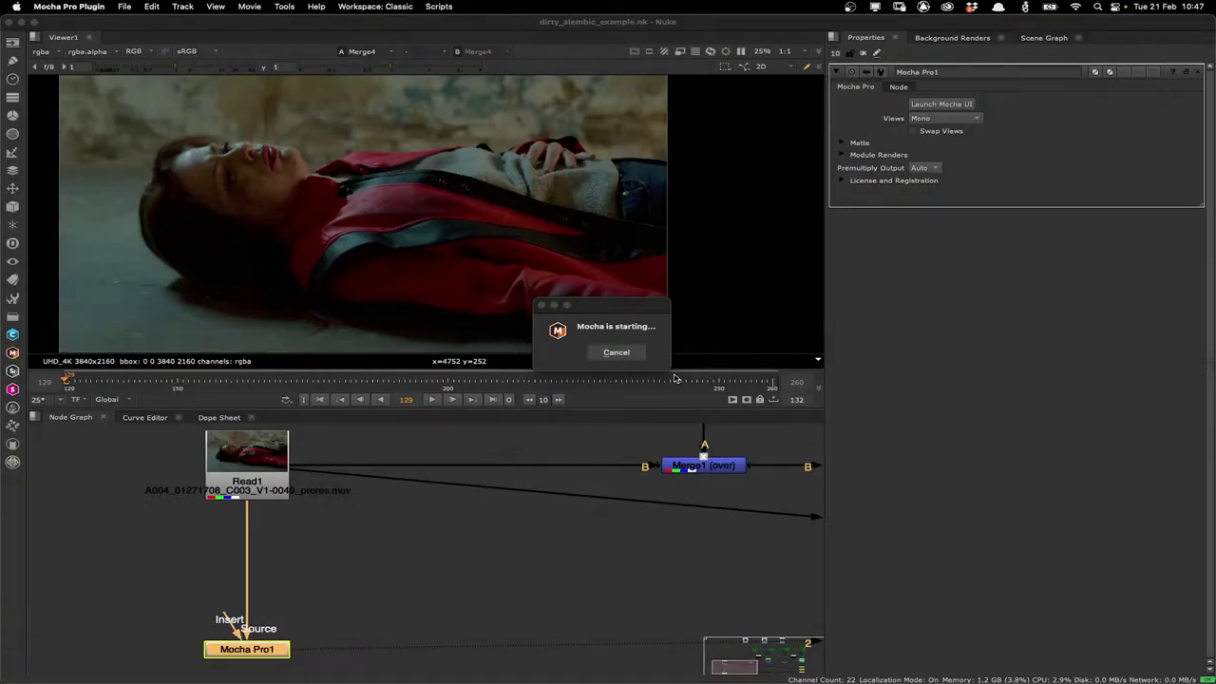
pyautogui.scroll(-3, 560, 552)
pyautogui.scroll(-5, 504, 552)
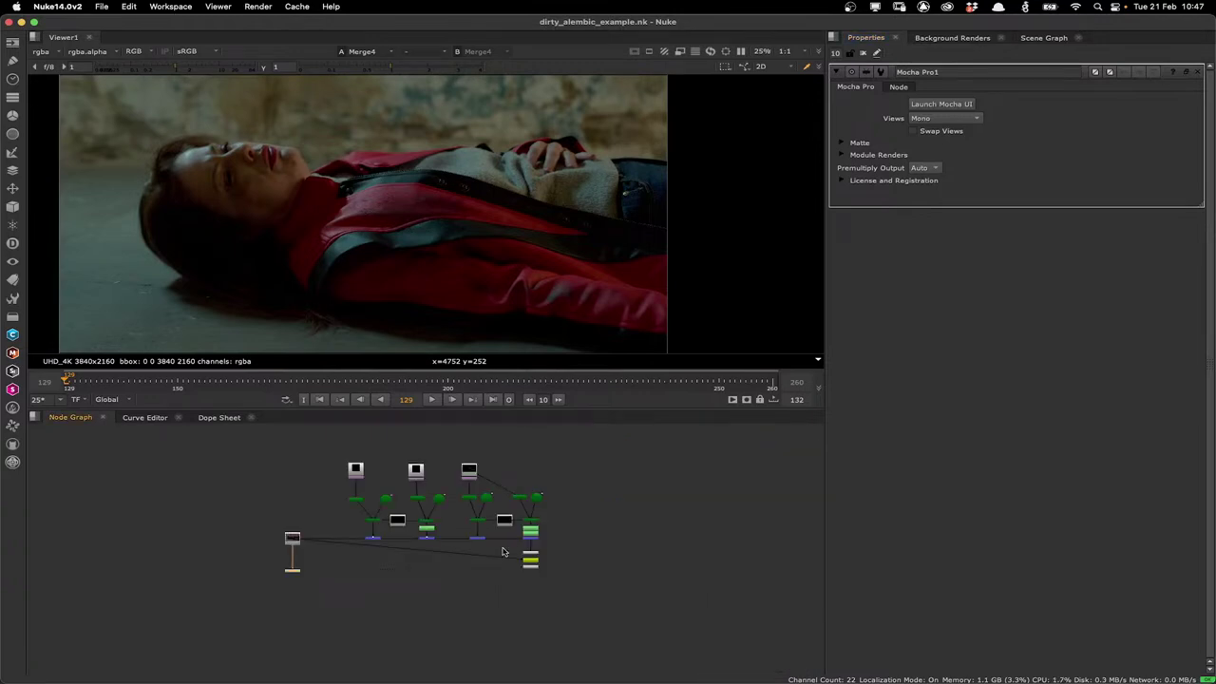
pyautogui.press('f')
# Examine the red_jacket_burn.abc branch, opening the properties of its ReadGeo1 and Camera1 nodes
pyautogui.scroll(2, 299, 549)
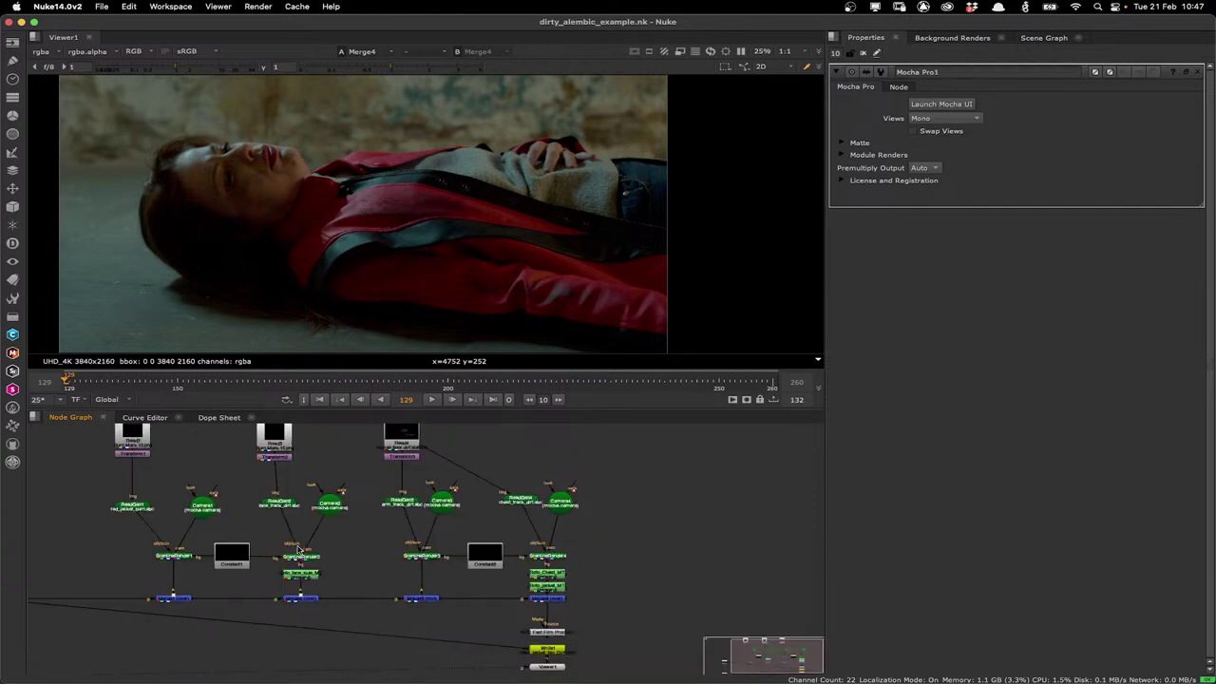
pyautogui.scroll(4, 299, 549)
pyautogui.scroll(-2, 379, 549)
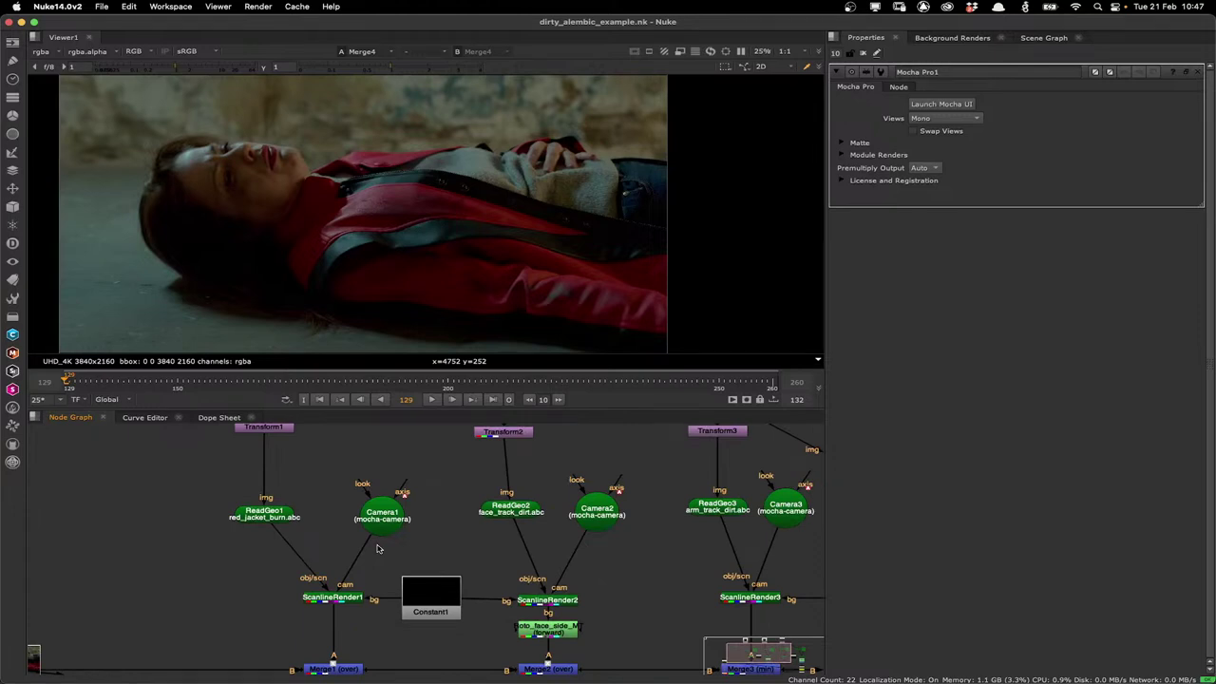
pyautogui.doubleClick(277, 516)
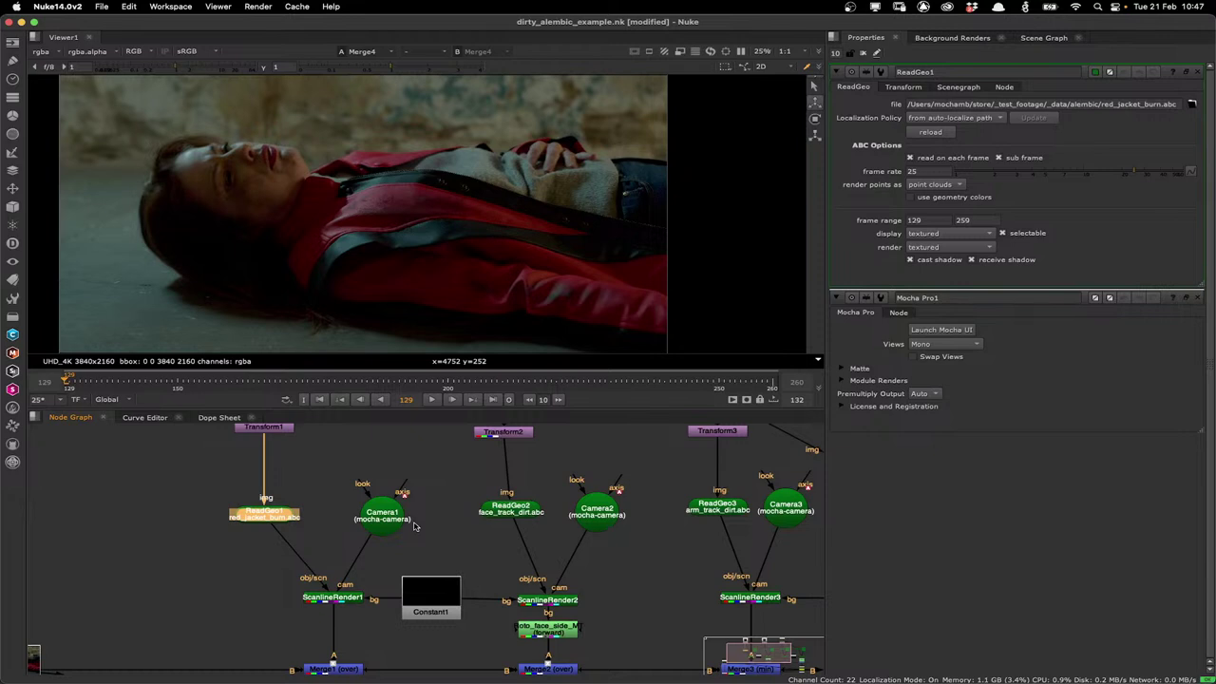
pyautogui.doubleClick(383, 517)
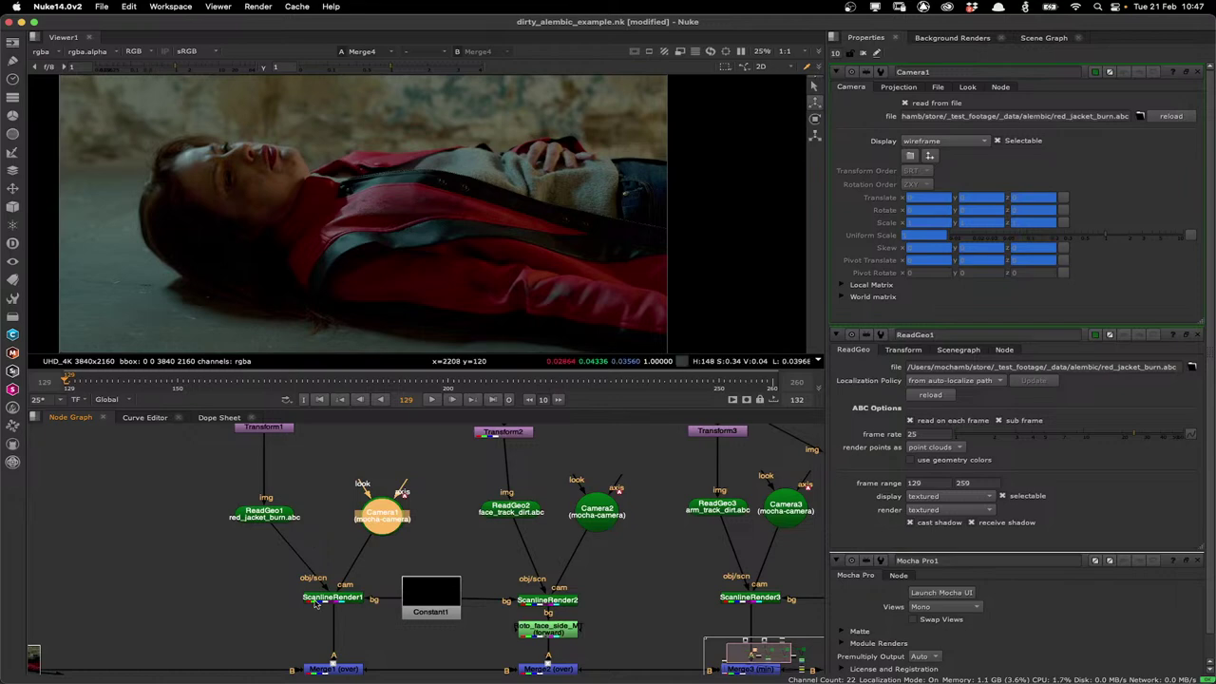
# Import red_jacket_burn.abc from the alembic folder as an all-in-one node into empty space beside the existing jacket branch
pyautogui.scroll(-2, 311, 518)
pyautogui.moveTo(310, 518); pyautogui.dragTo(436, 546)
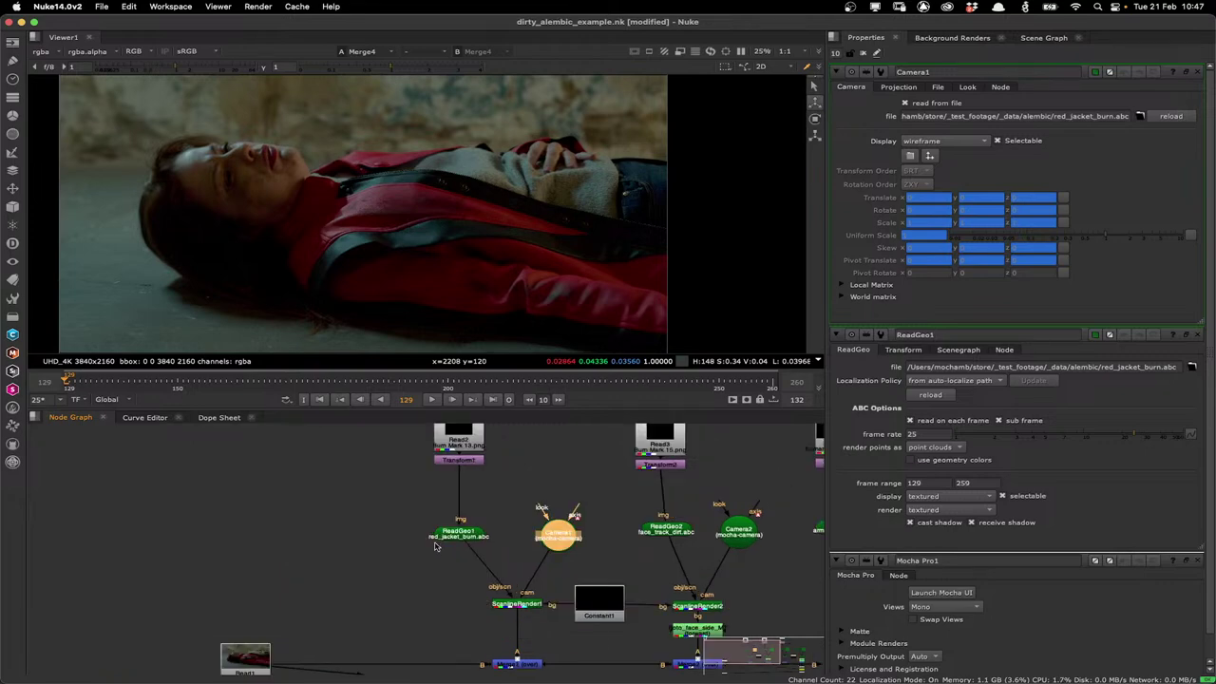
pyautogui.click(435, 546)
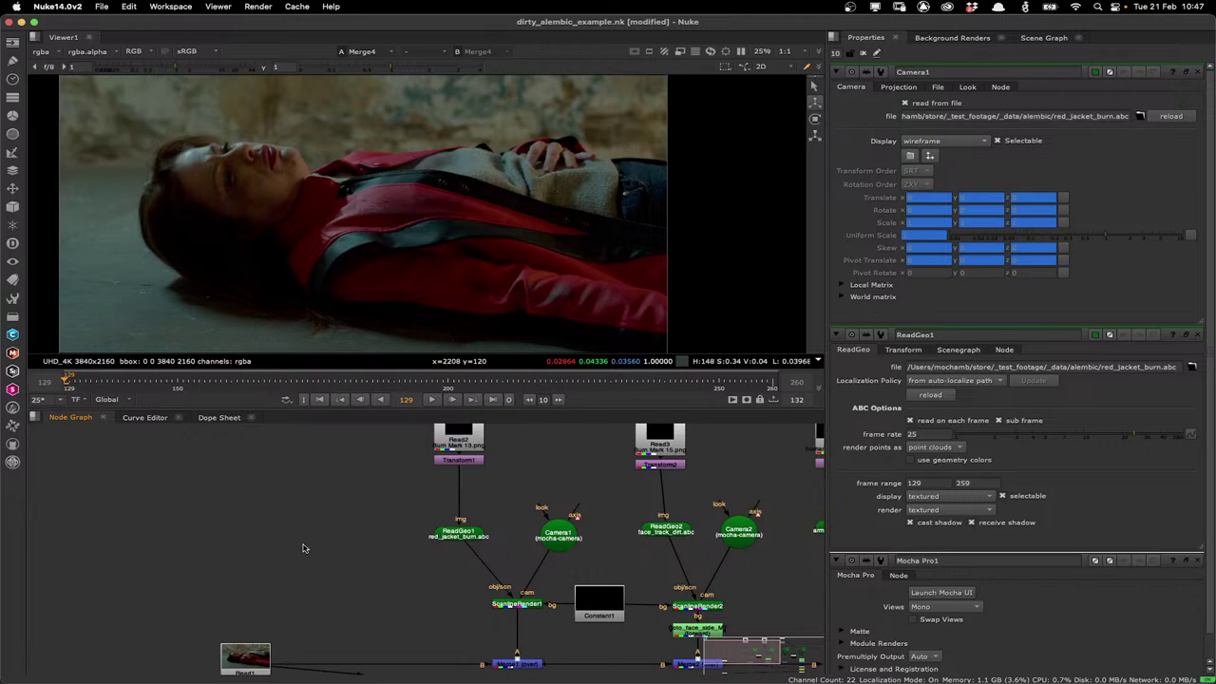
pyautogui.press('r')
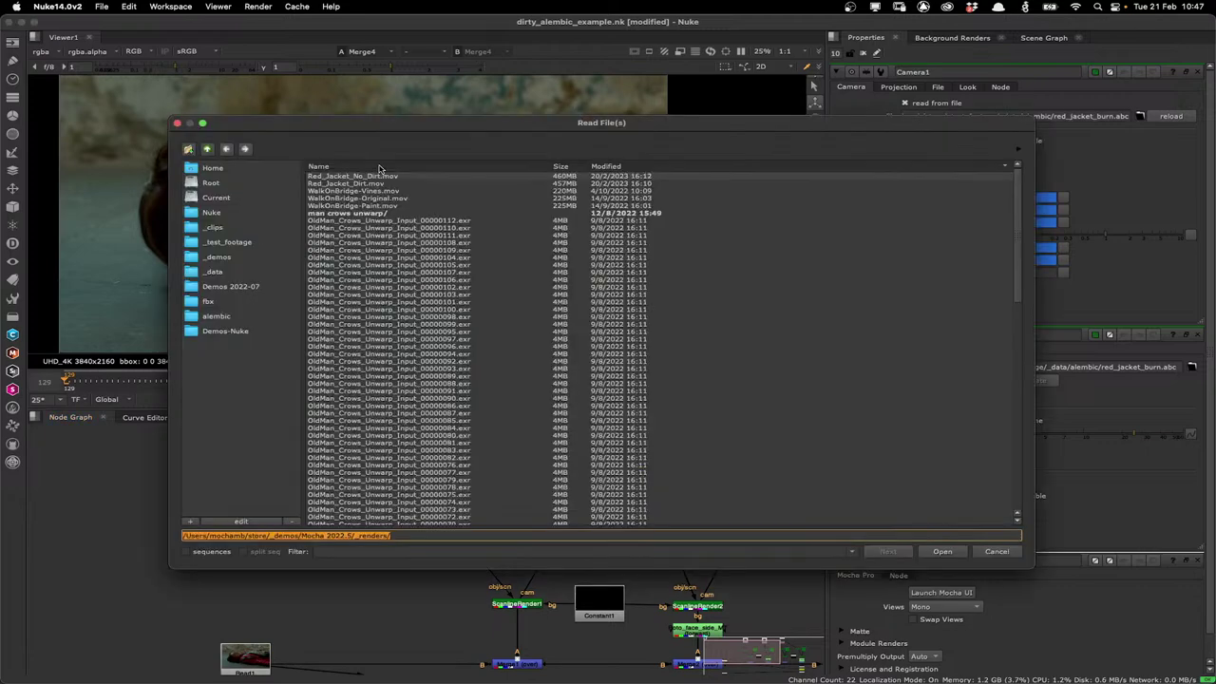
pyautogui.click(226, 316)
pyautogui.click(346, 199)
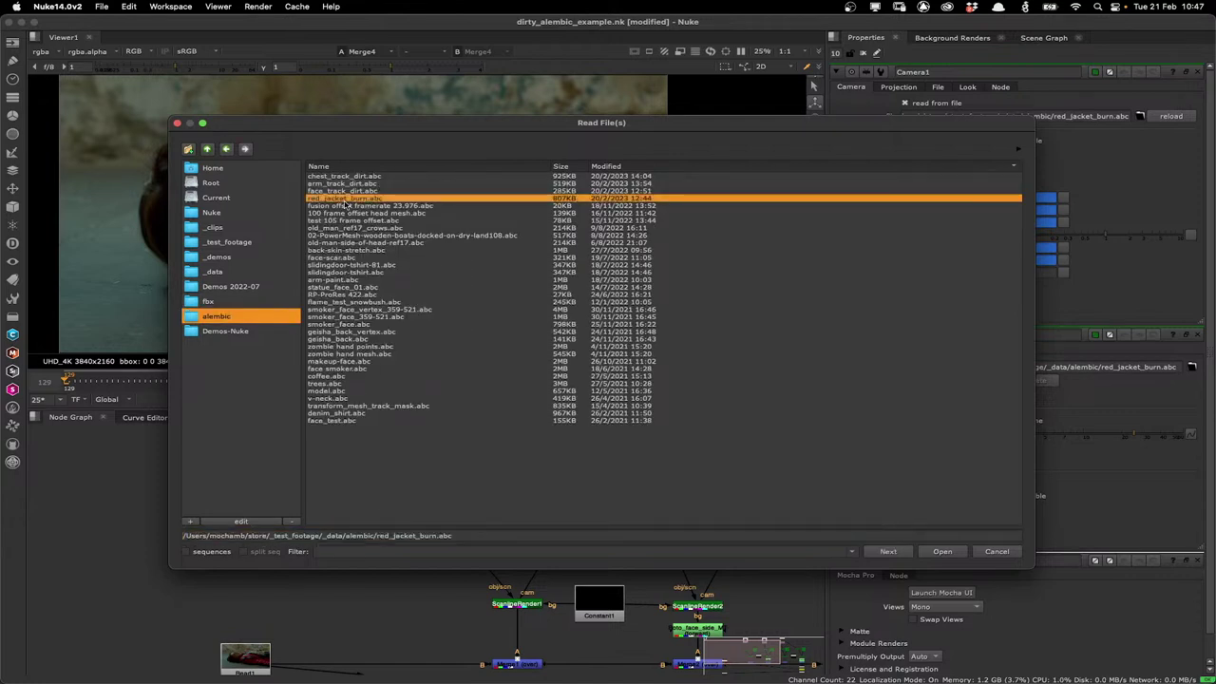
pyautogui.click(943, 552)
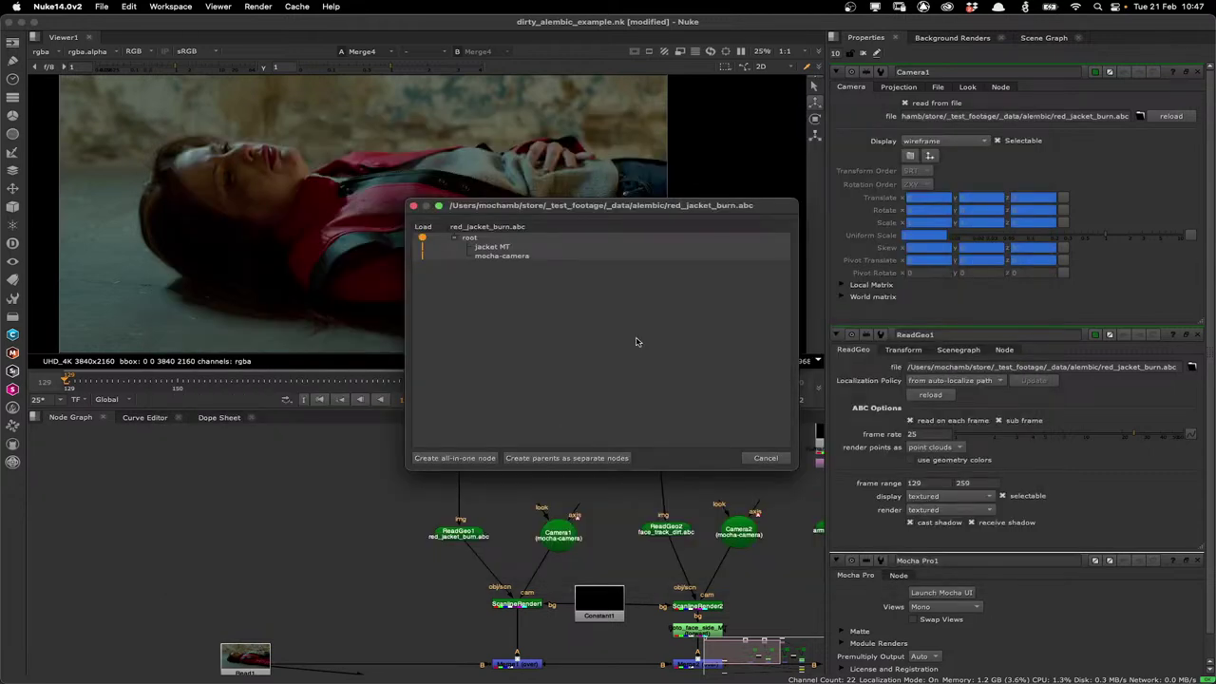
pyautogui.click(454, 458)
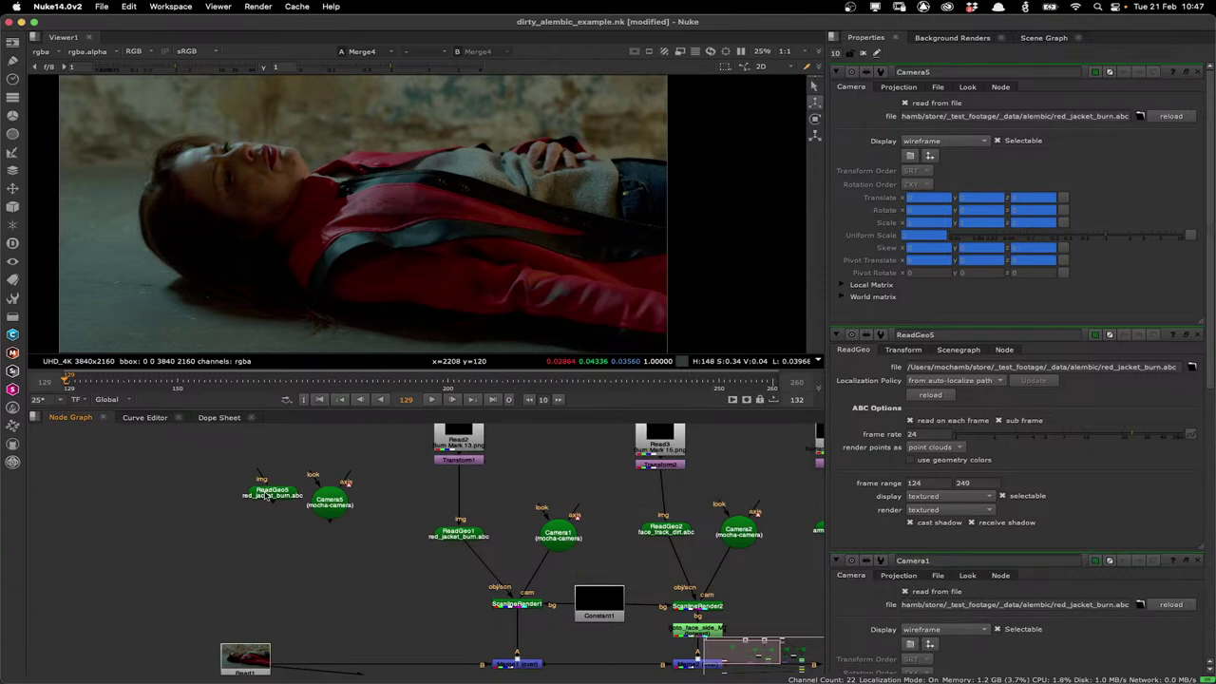
# Add a ScanlineRender node fed by the newly imported jacket geometry and mocha-camera, and place it beneath them
pyautogui.click(329, 501)
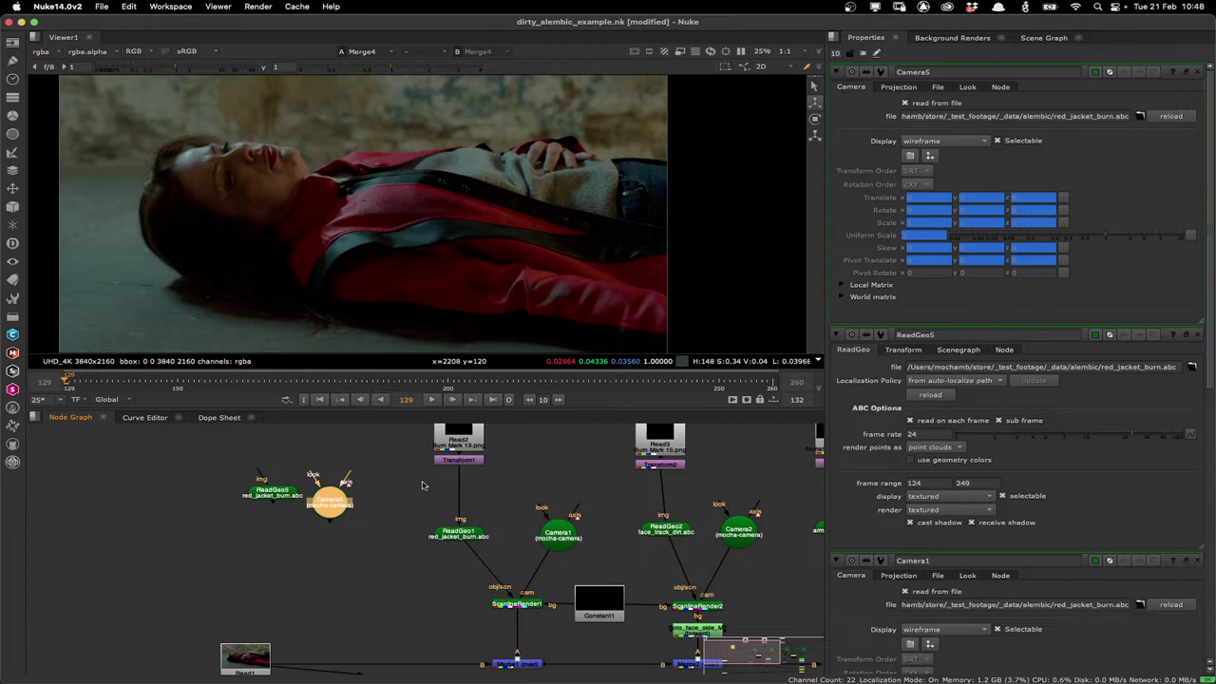
pyautogui.click(277, 493)
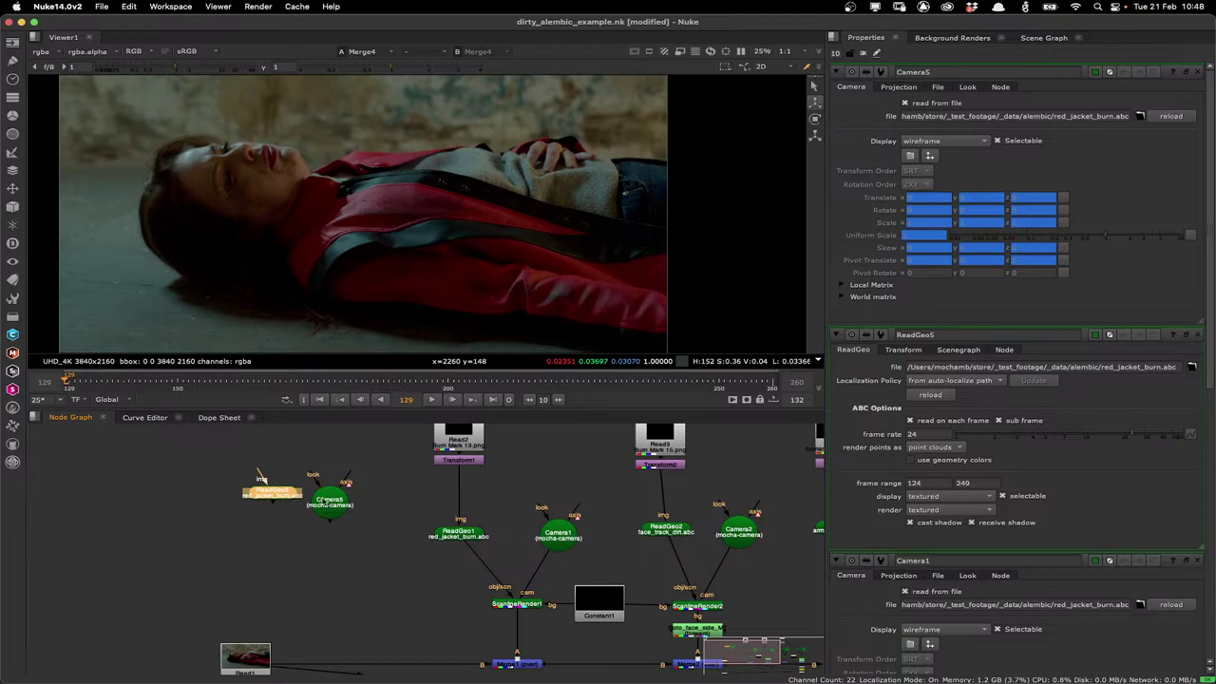
pyautogui.press('Tab')
pyautogui.write('scanl')
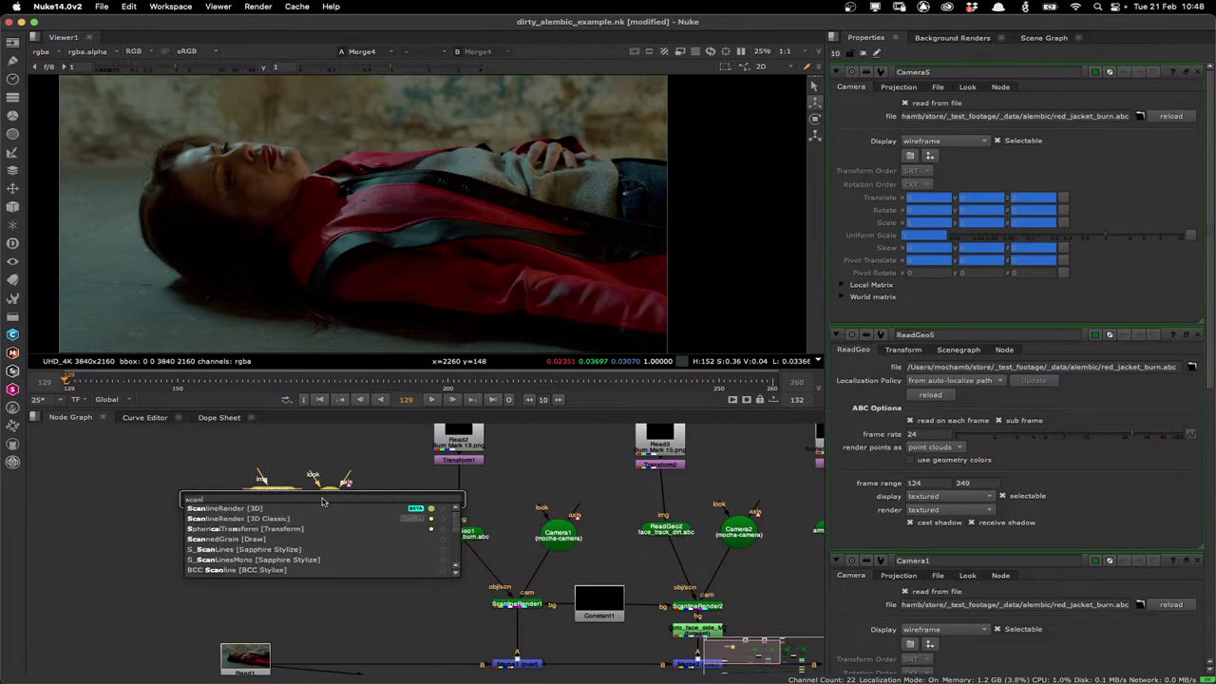
pyautogui.press('Return')
pyautogui.moveTo(371, 533); pyautogui.dragTo(283, 544)
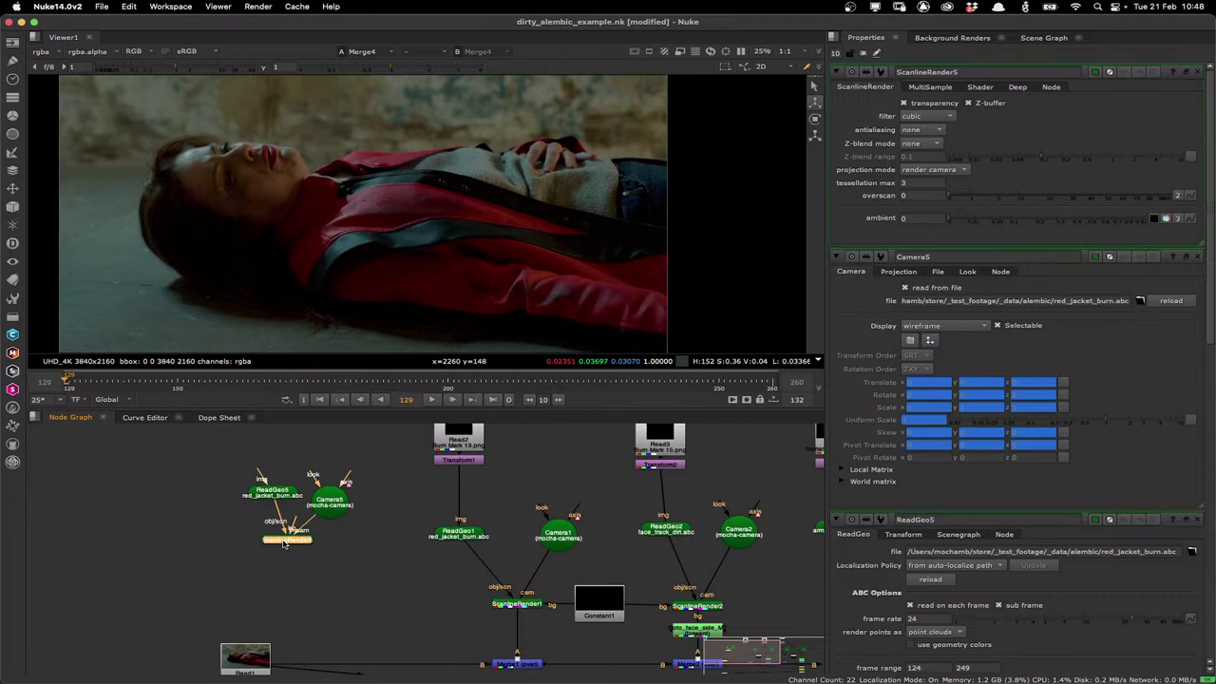
# View the new ScanlineRender output, play the animated jacket mesh and return to the first frame
pyautogui.press('1')
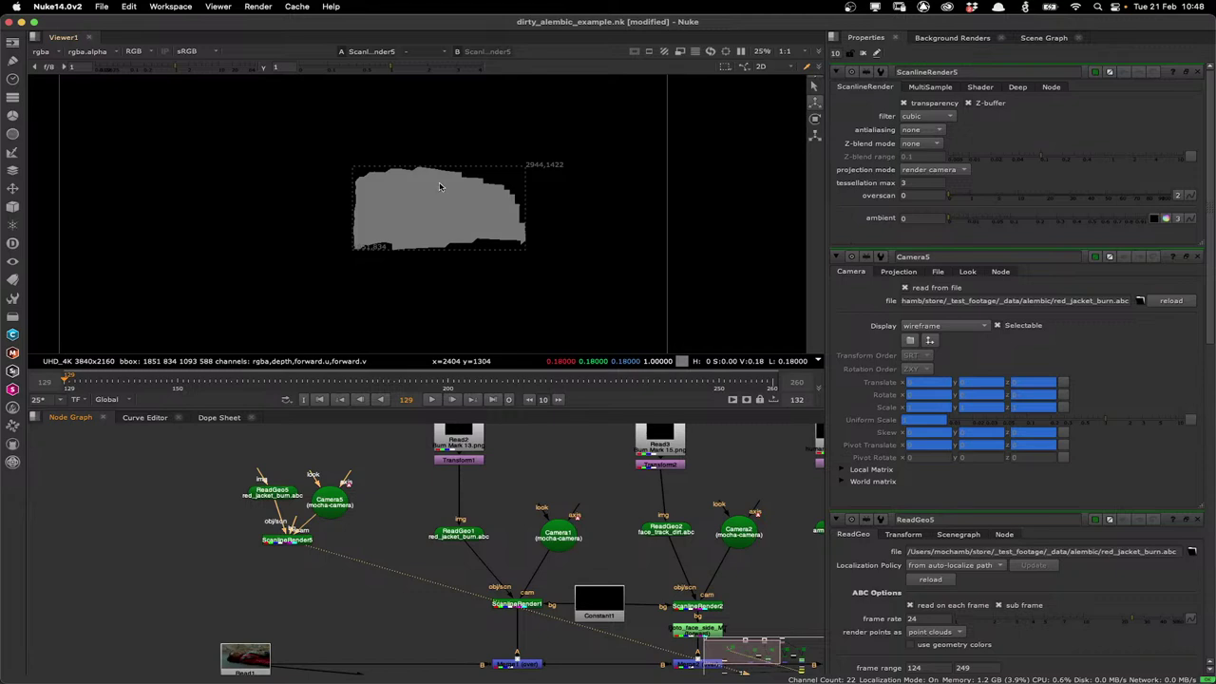
pyautogui.click(433, 399)
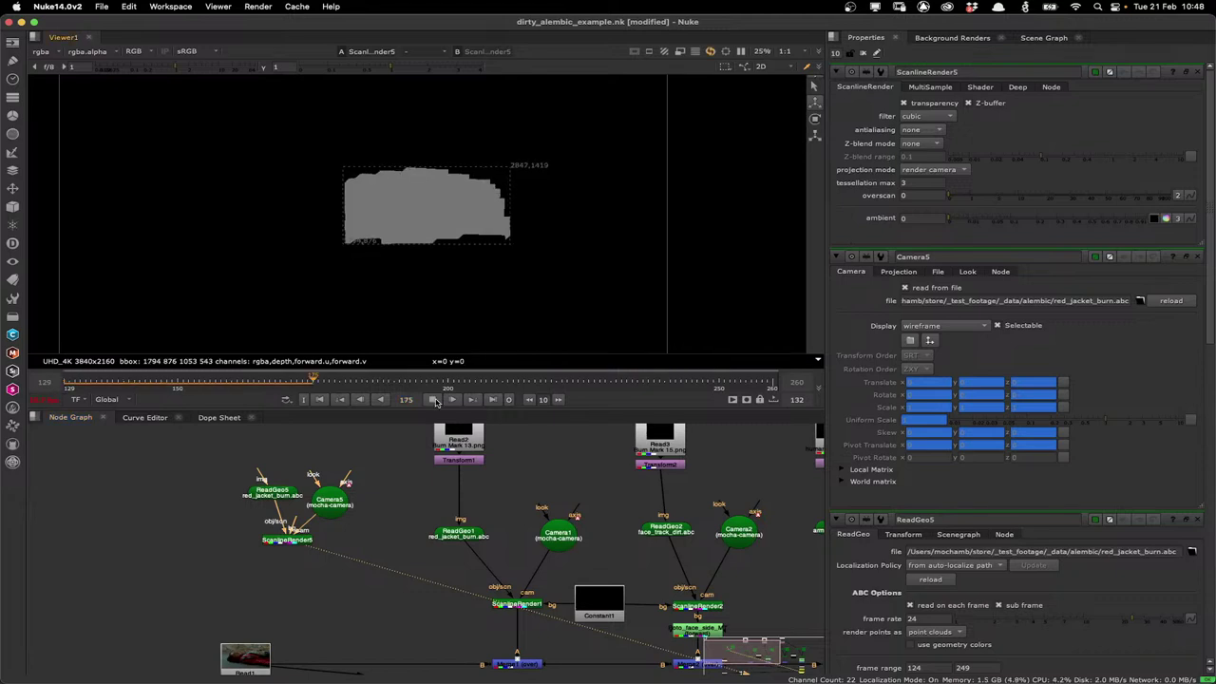
pyautogui.click(433, 400)
pyautogui.click(320, 399)
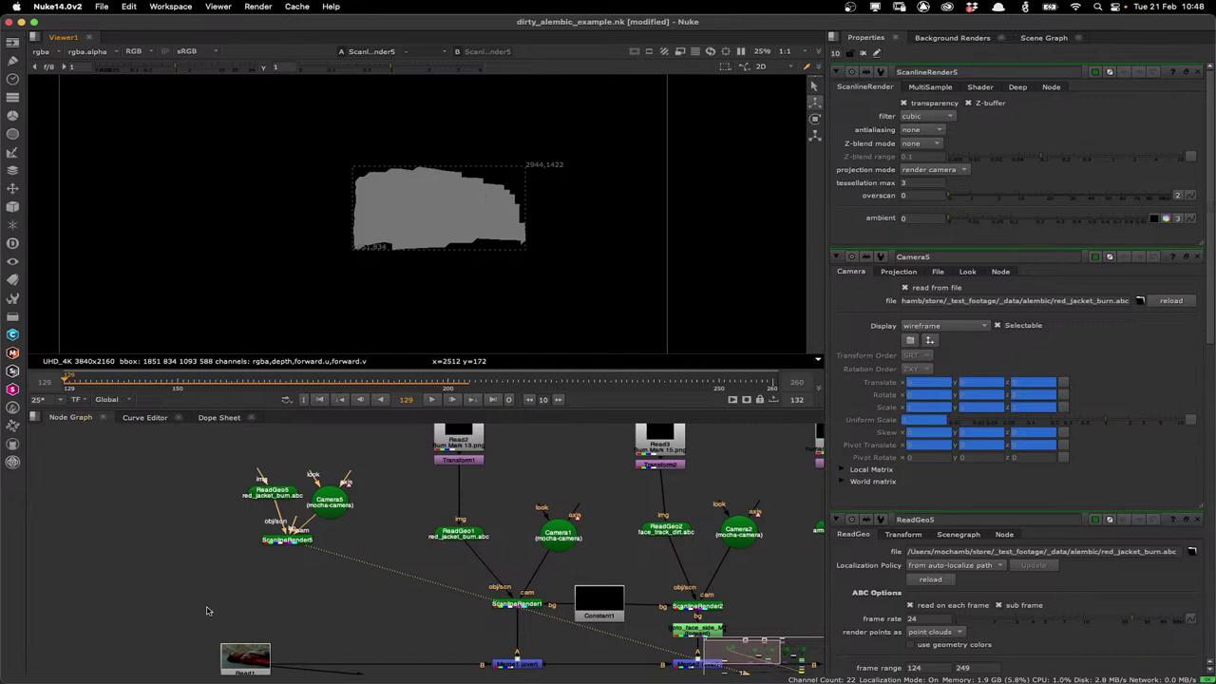
# Duplicate the Constant1 node and connect the copy to the new ScanlineRender's bg input
pyautogui.click(247, 659)
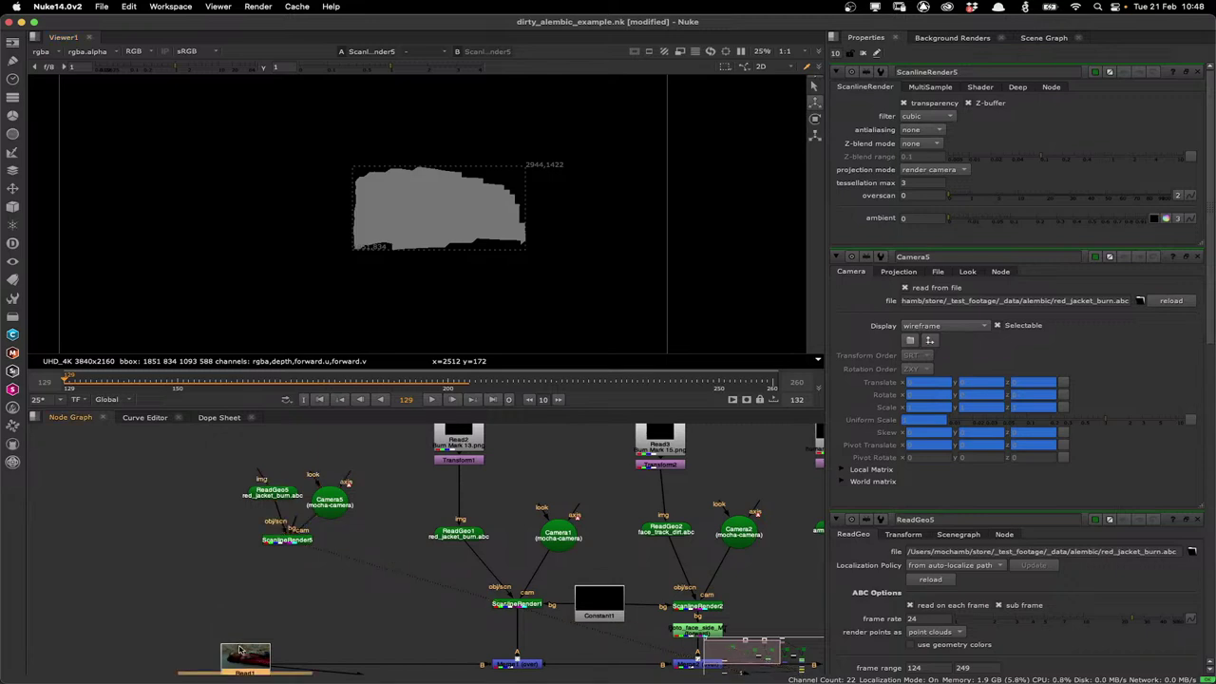
pyautogui.click(618, 590)
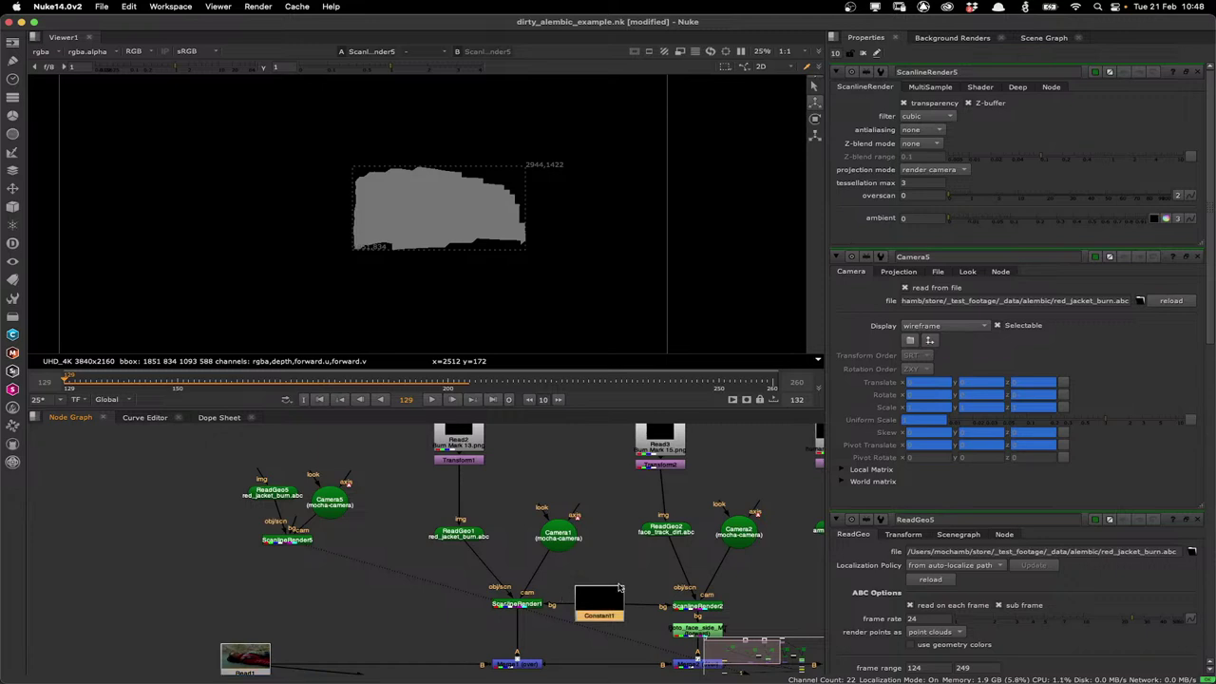
pyautogui.click(227, 555)
pyautogui.hotkey('ctrl', 'v')
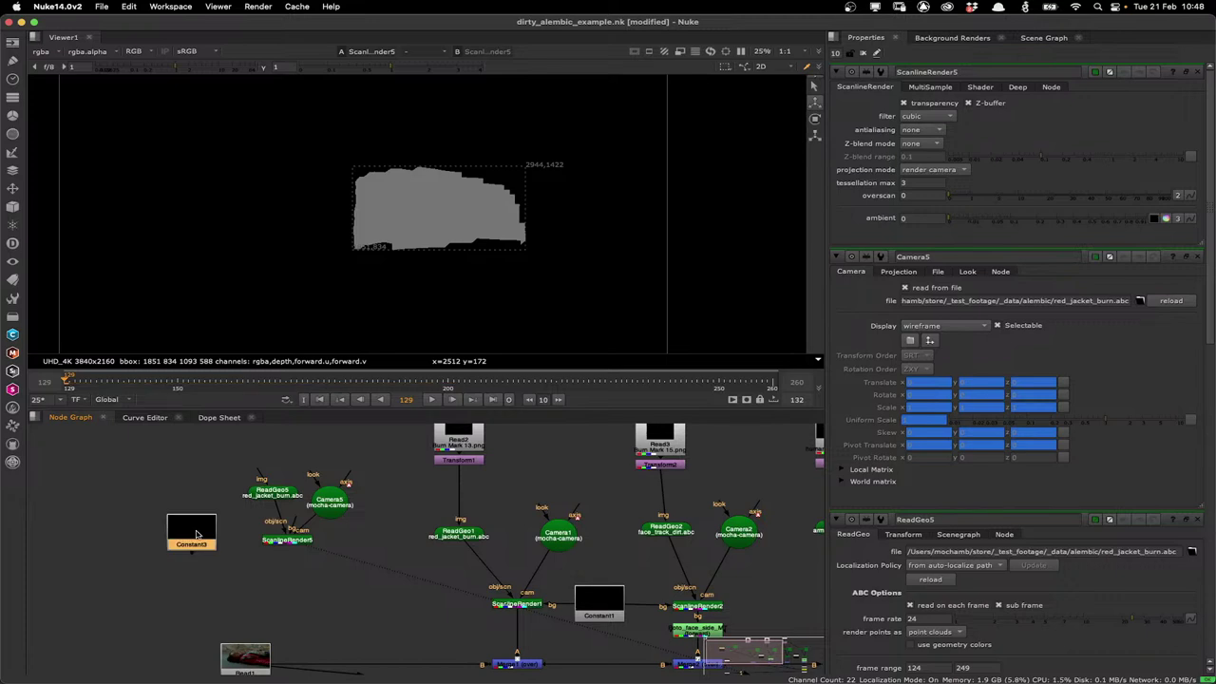
pyautogui.doubleClick(194, 533)
pyautogui.moveTo(257, 537); pyautogui.dragTo(189, 540)
pyautogui.click(292, 541)
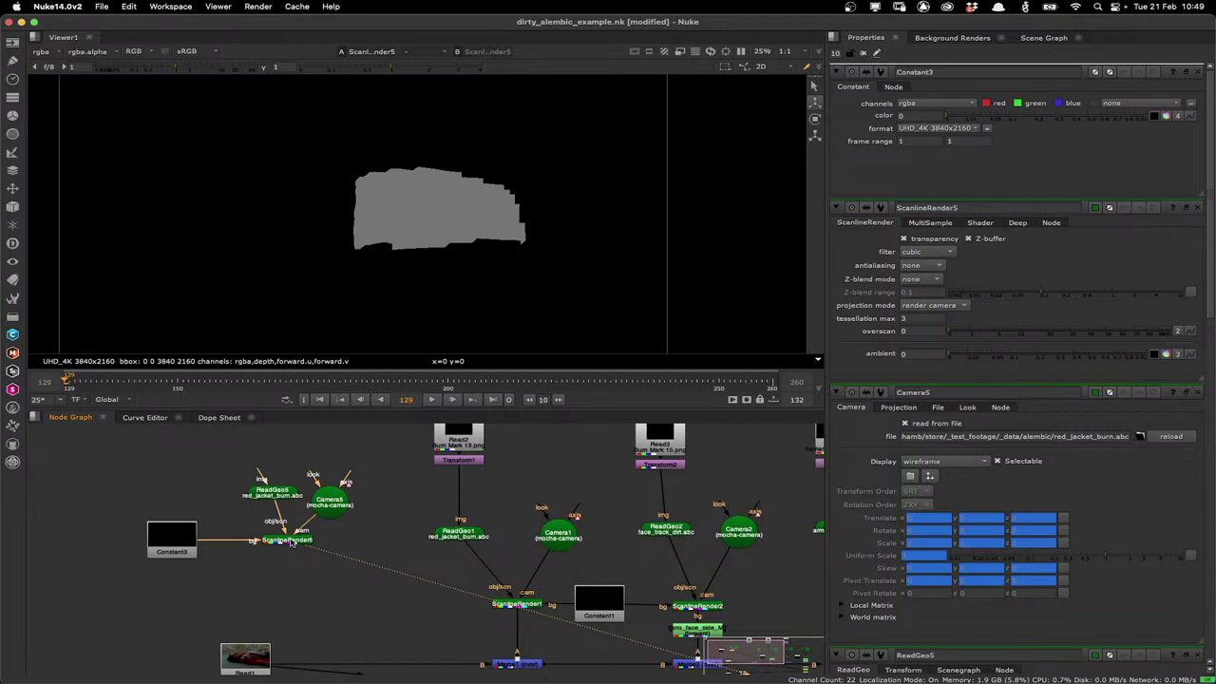
pyautogui.moveTo(377, 464); pyautogui.dragTo(416, 508)
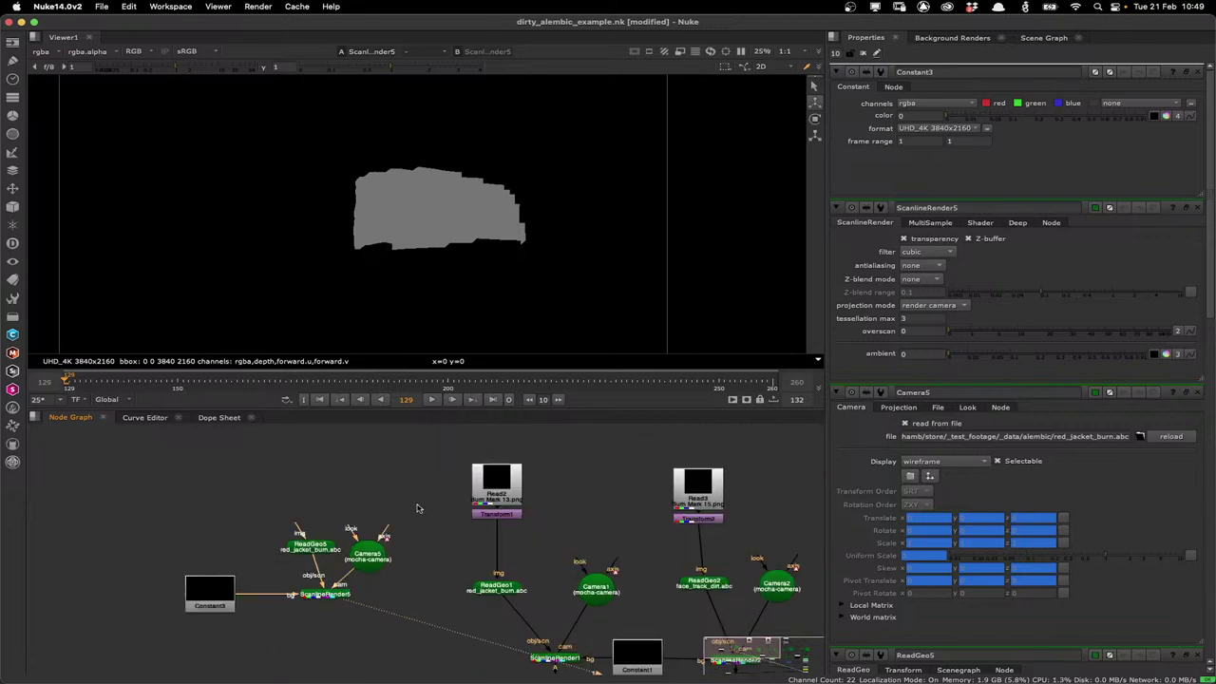
# Read in Burn Mark 13.png from the ActionVFX Burn Mark Textures - Vol. 1 folder and place it above ReadGeo5, connected to the img input
pyautogui.click(296, 488)
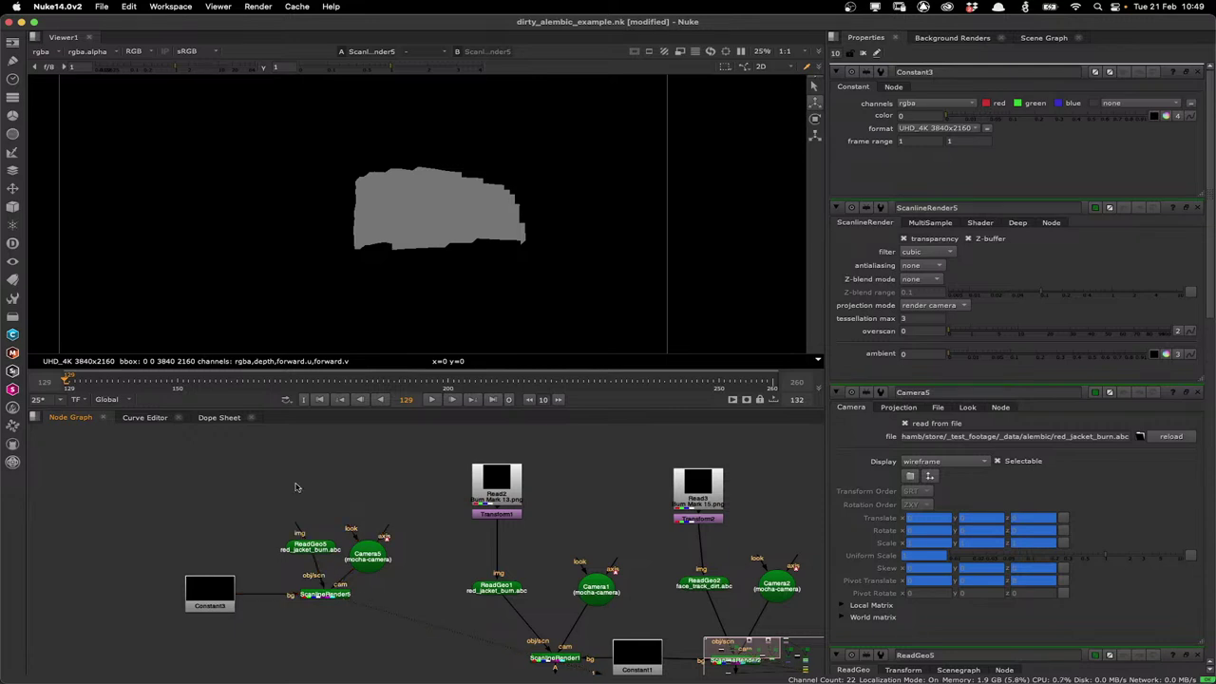
pyautogui.press('r')
pyautogui.click(214, 228)
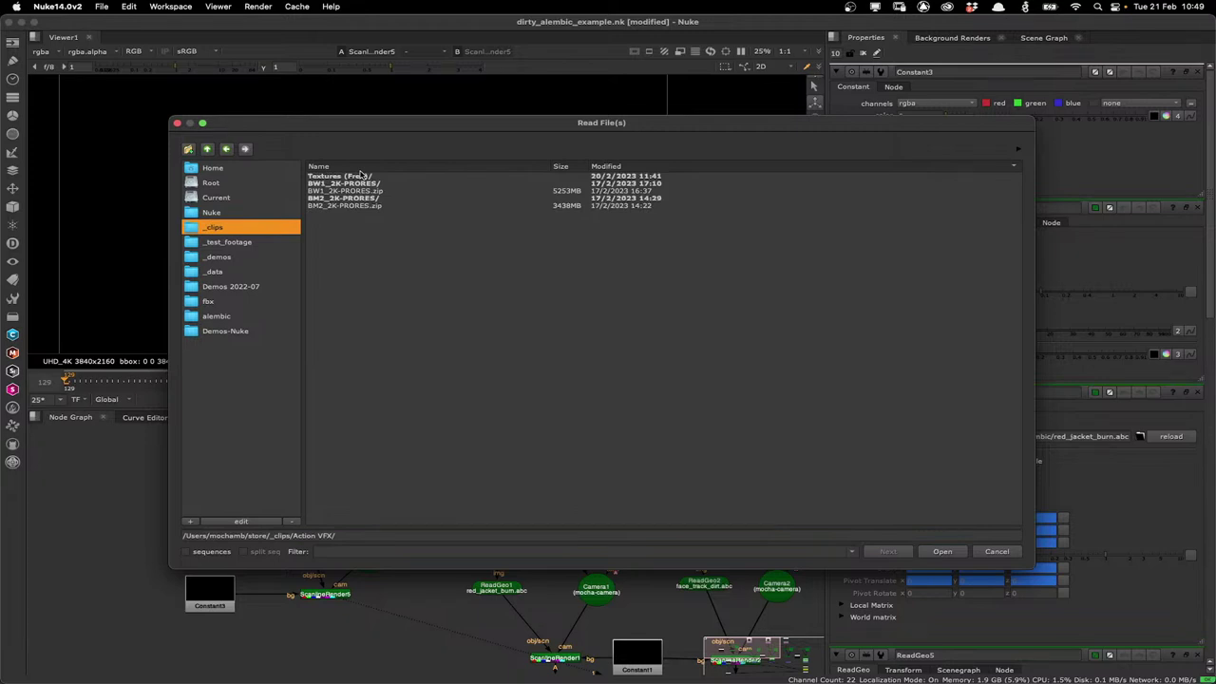
pyautogui.doubleClick(361, 176)
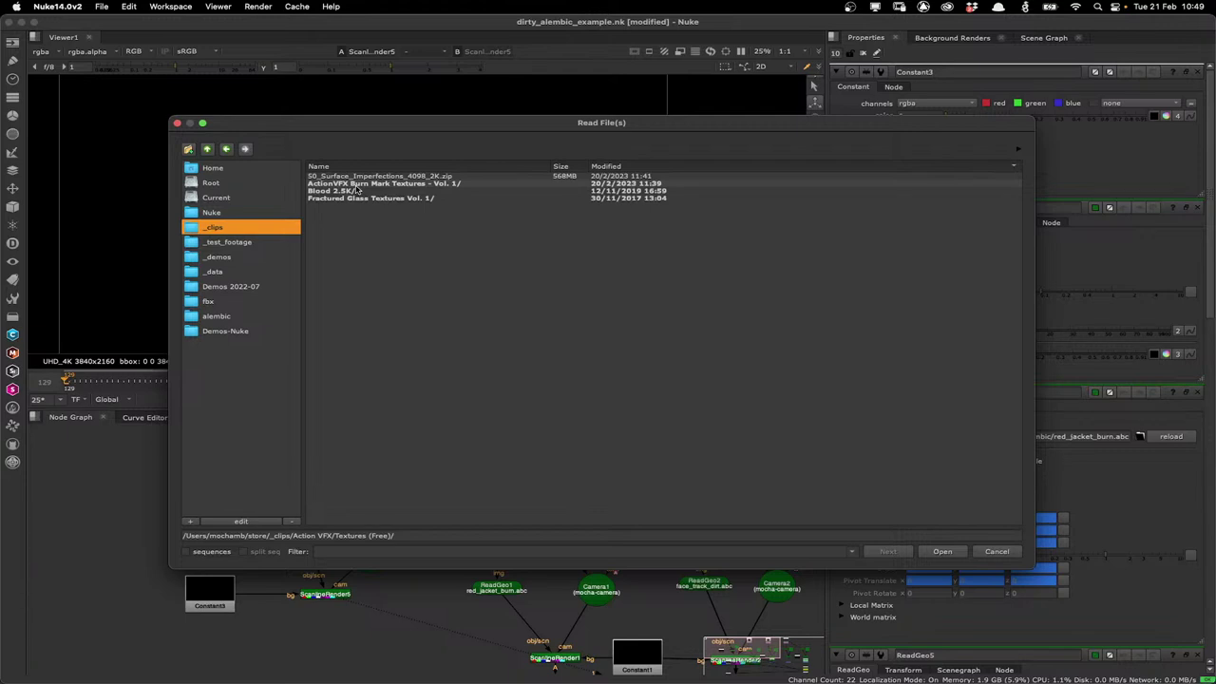
pyautogui.doubleClick(353, 184)
pyautogui.doubleClick(343, 191)
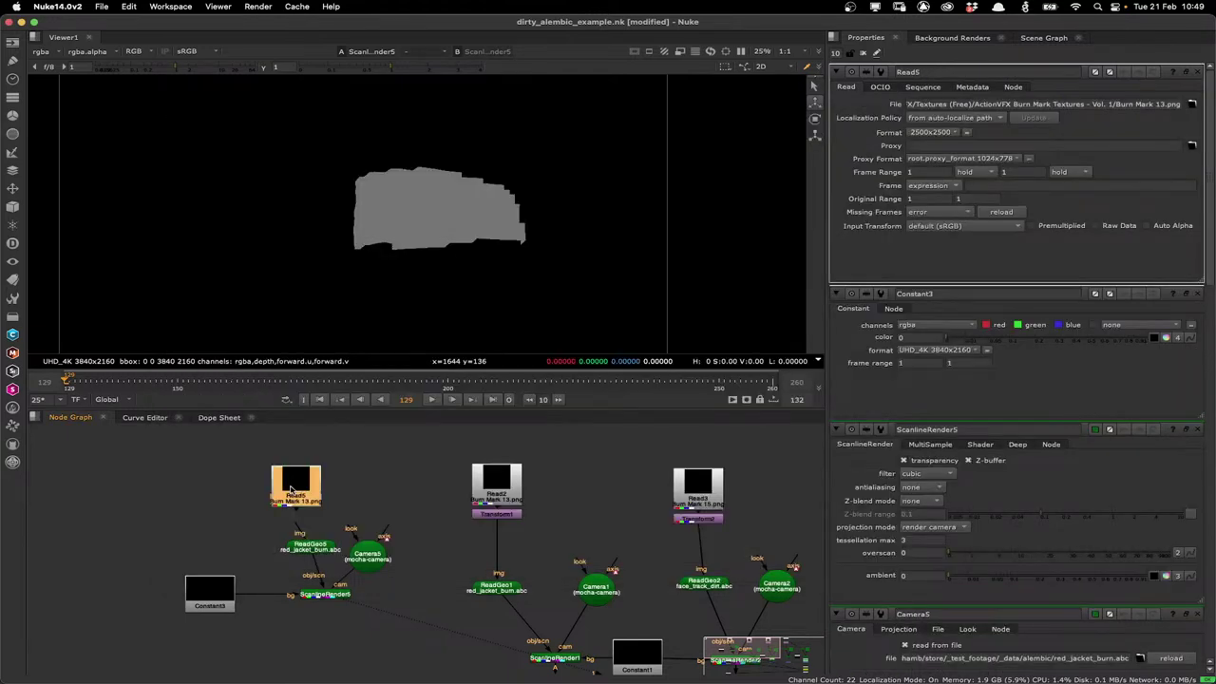
pyautogui.moveTo(291, 489); pyautogui.dragTo(285, 476)
pyautogui.moveTo(294, 520); pyautogui.dragTo(290, 473)
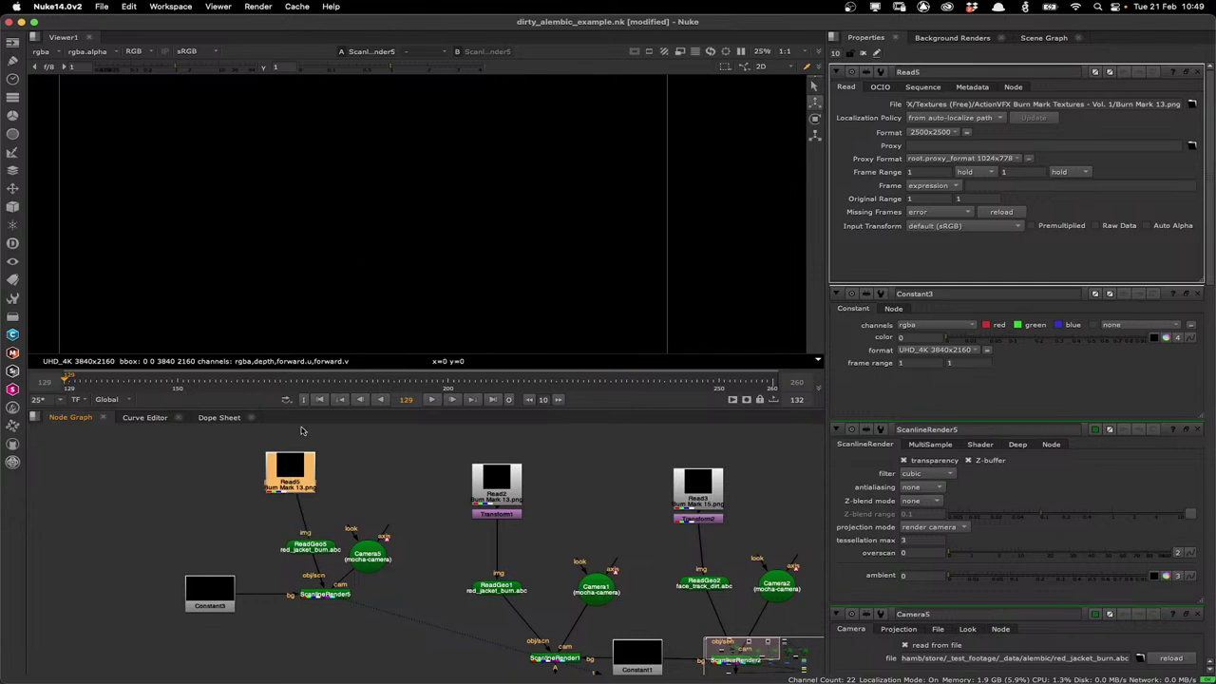
# View the Merge1 output and disable Transform1 to compare the jacket burn with and without its repositioning
pyautogui.click(506, 650)
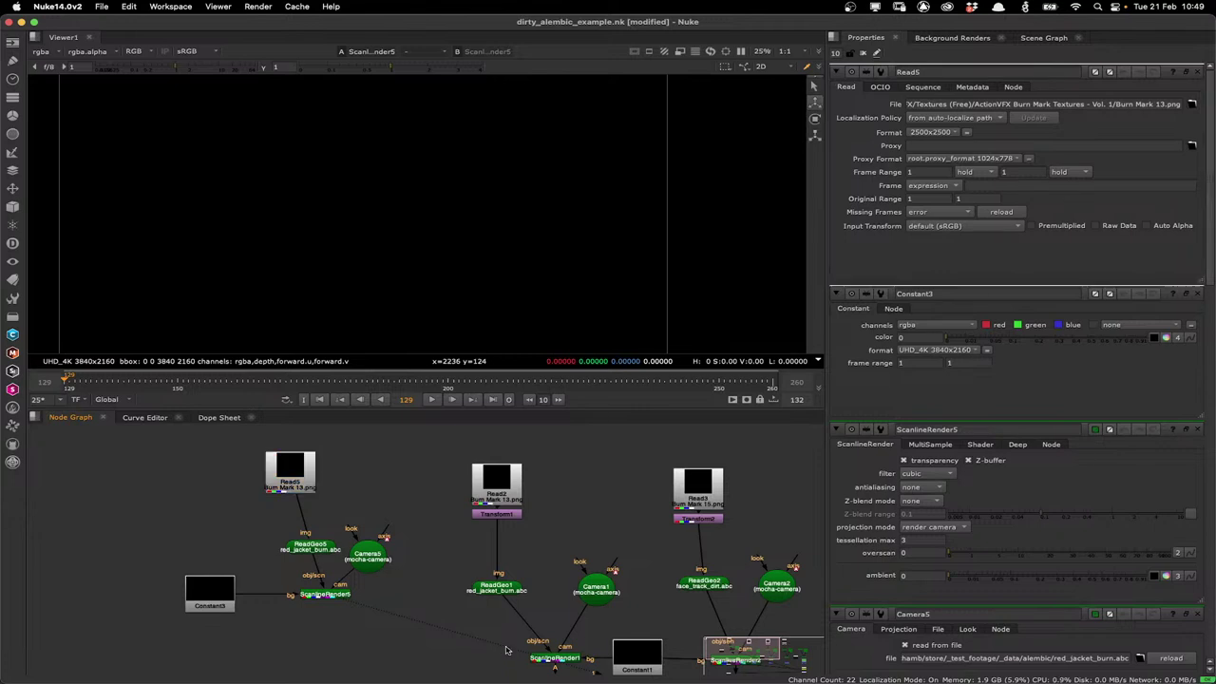
pyautogui.click(552, 664)
pyautogui.scroll(-3, 552, 664)
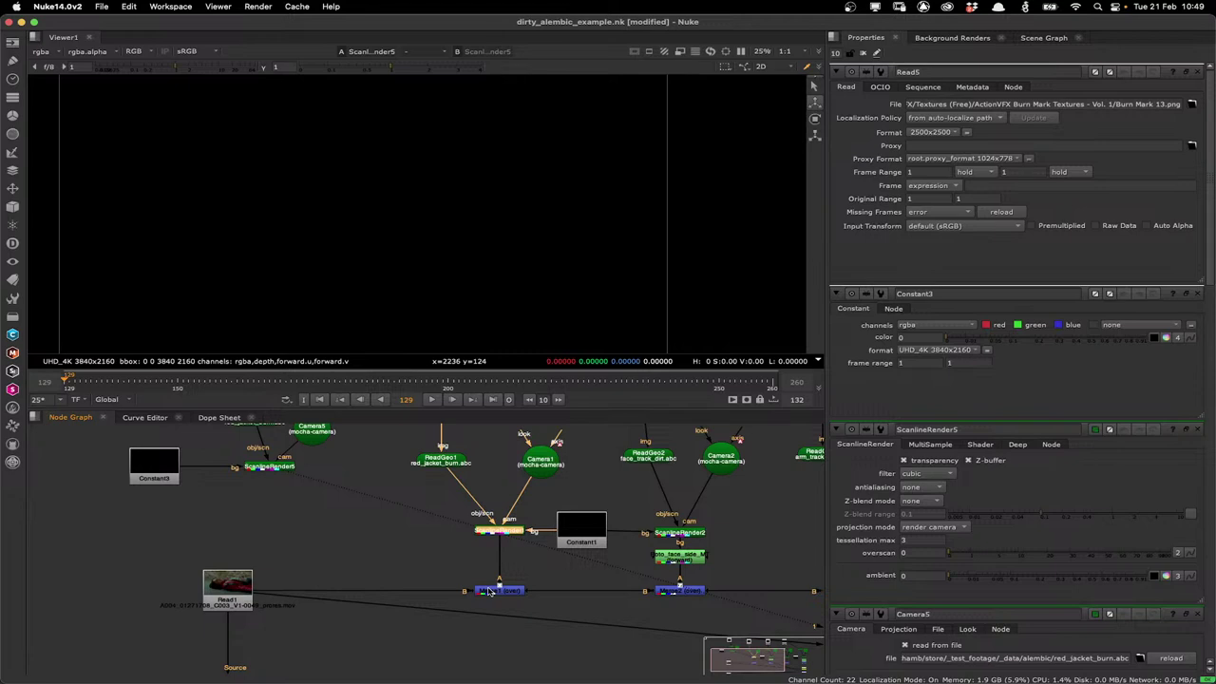
pyautogui.click(488, 591)
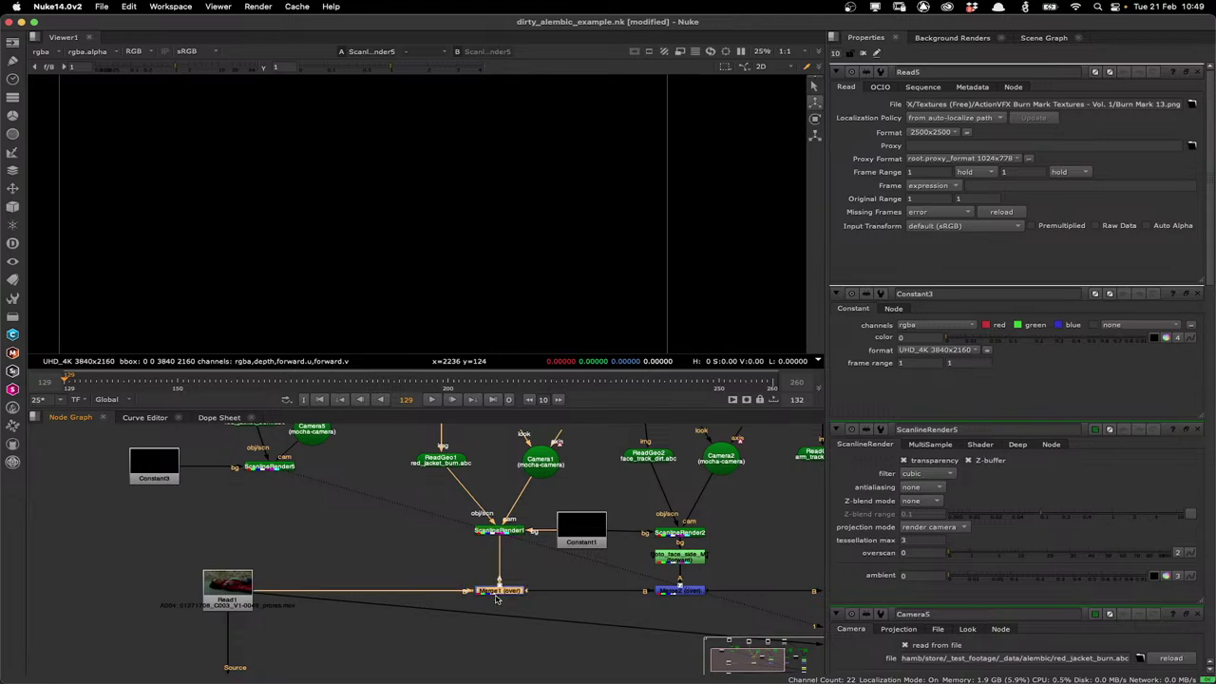
pyautogui.press('1')
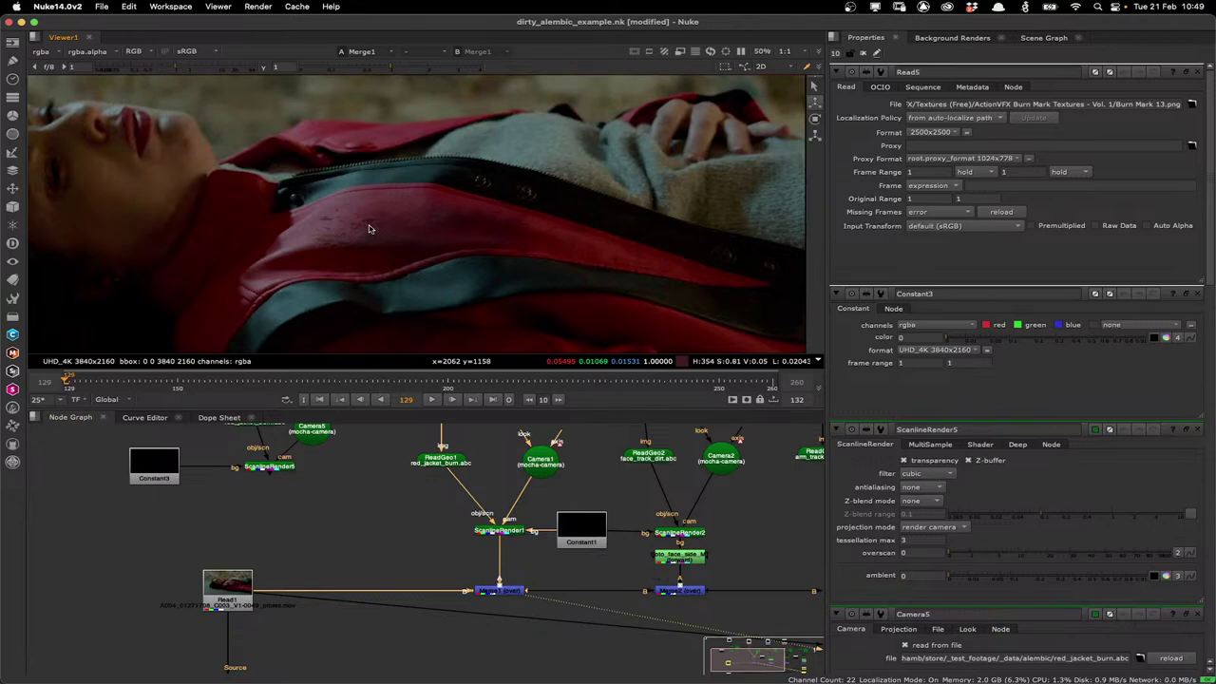
pyautogui.scroll(3, 396, 529)
pyautogui.moveTo(396, 529); pyautogui.dragTo(397, 542)
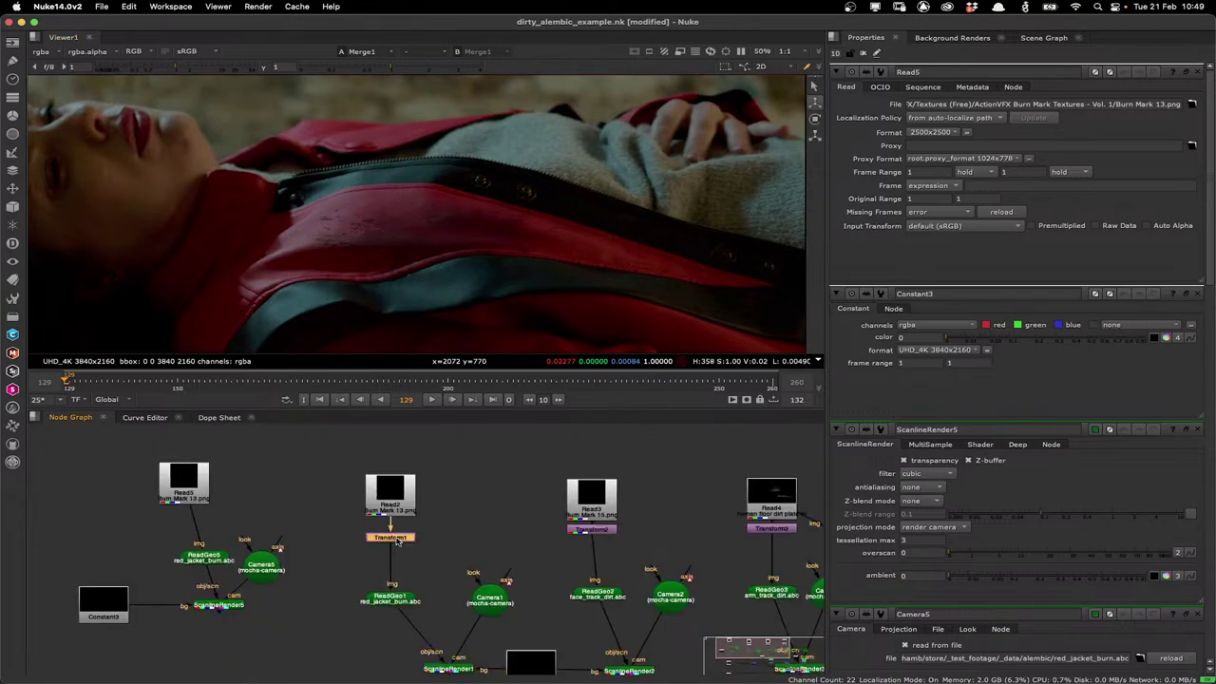
pyautogui.press('d')
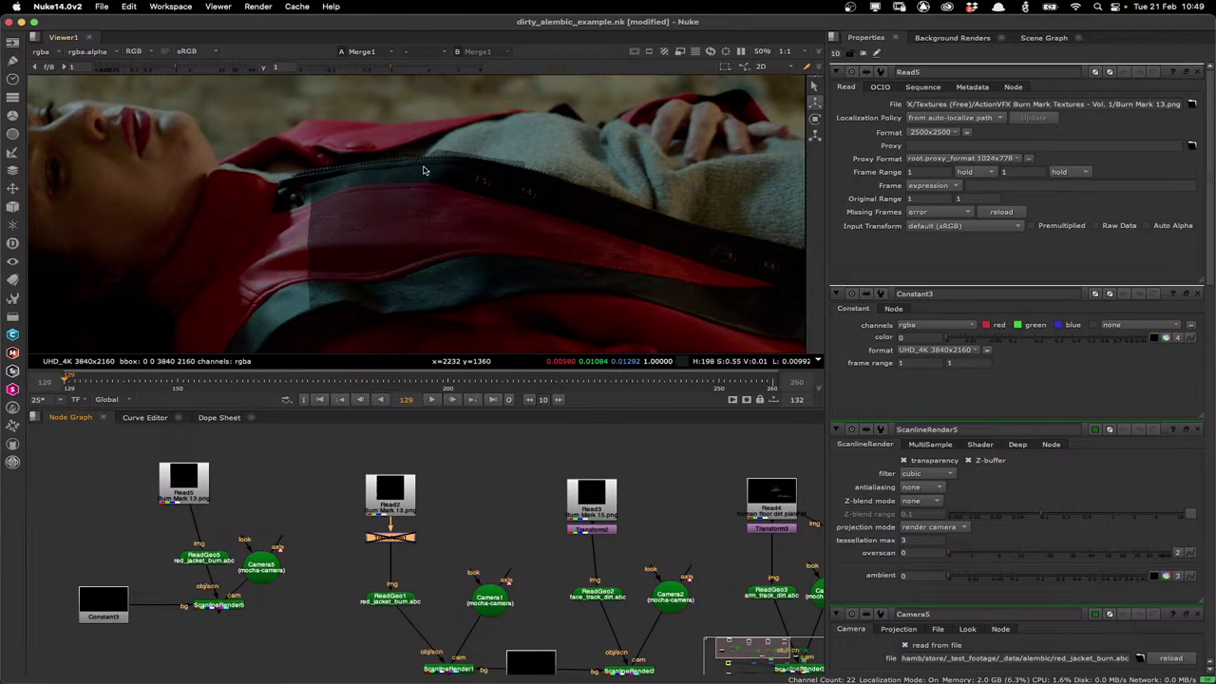
# In Transform1, set translate x to 291 and scale to 0.285 to reposition the burn mark on the jacket
pyautogui.doubleClick(400, 544)
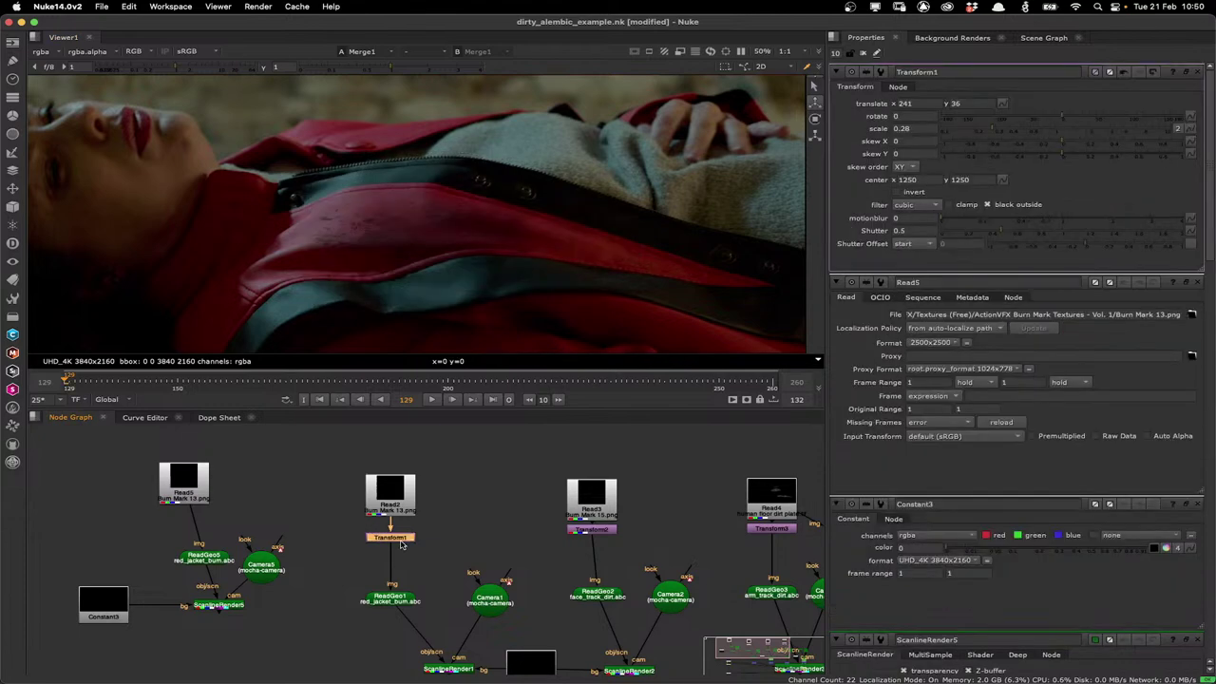
pyautogui.doubleClick(902, 103)
pyautogui.press('Return')
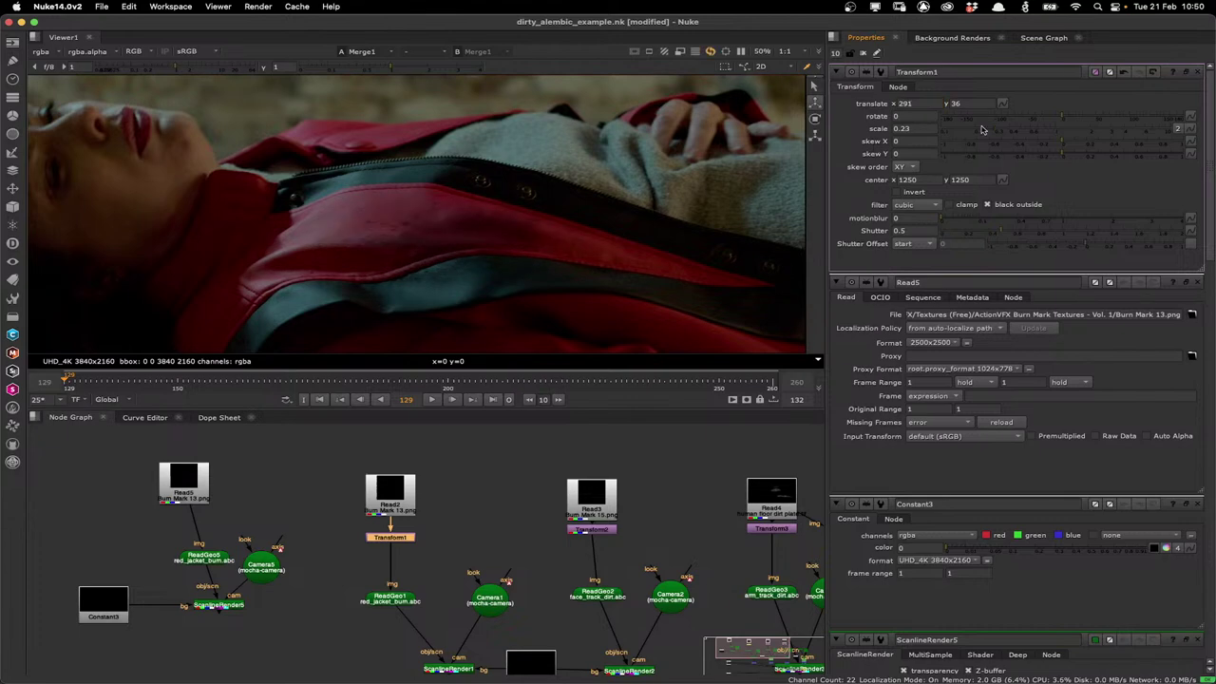
pyautogui.moveTo(982, 129)
pyautogui.mouseDown()
pyautogui.moveTo(1002, 134)
pyautogui.moveTo(992, 129)
pyautogui.mouseUp()
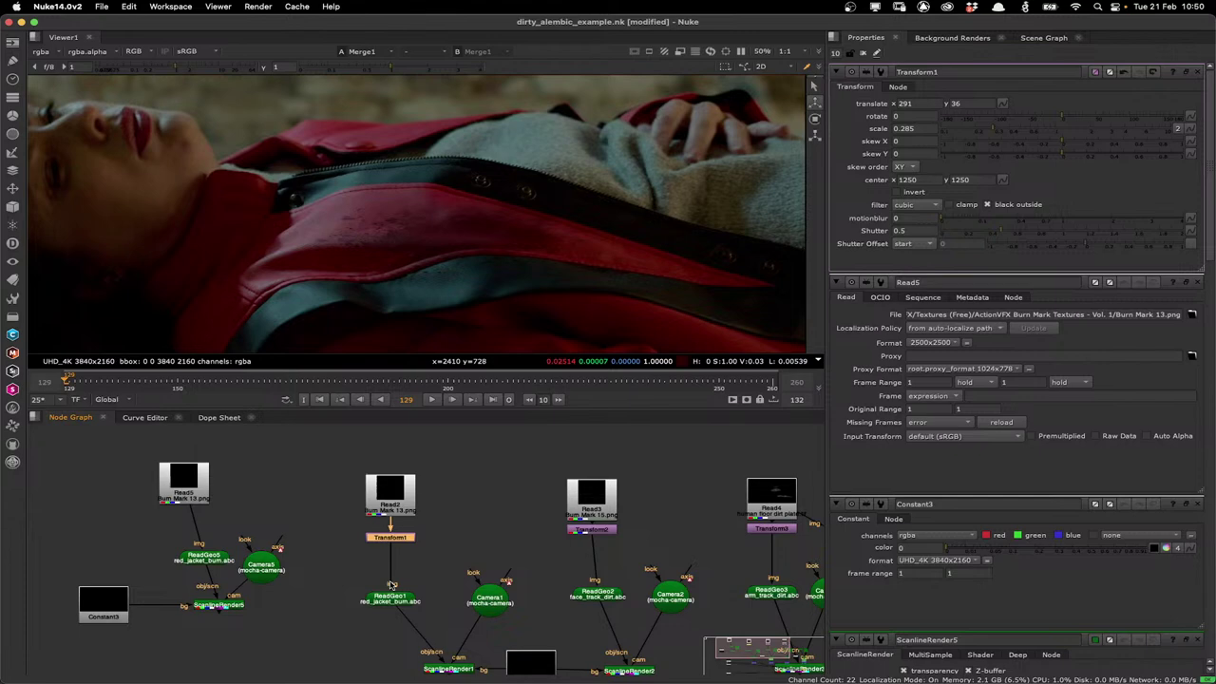
# Toggle the Read2 burn texture off and on and view the ScanlineRender1 output
pyautogui.click(385, 491)
pyautogui.press('d')
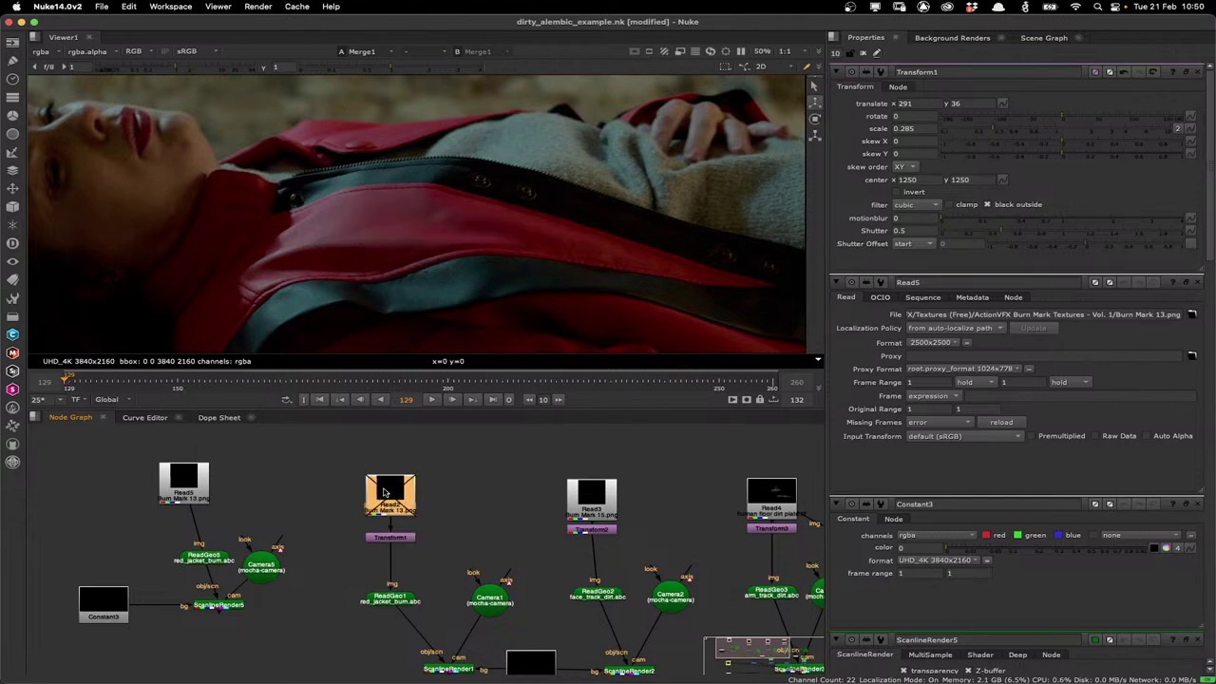
pyautogui.click(441, 669)
pyautogui.press('1')
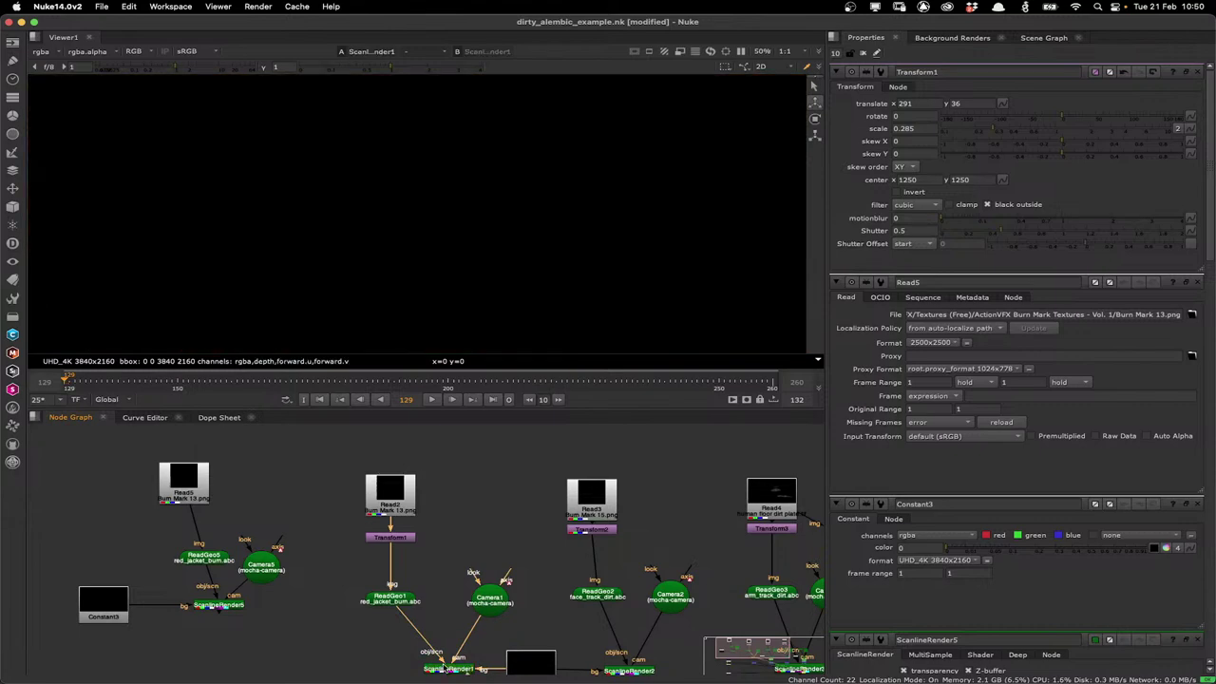
pyautogui.click(394, 488)
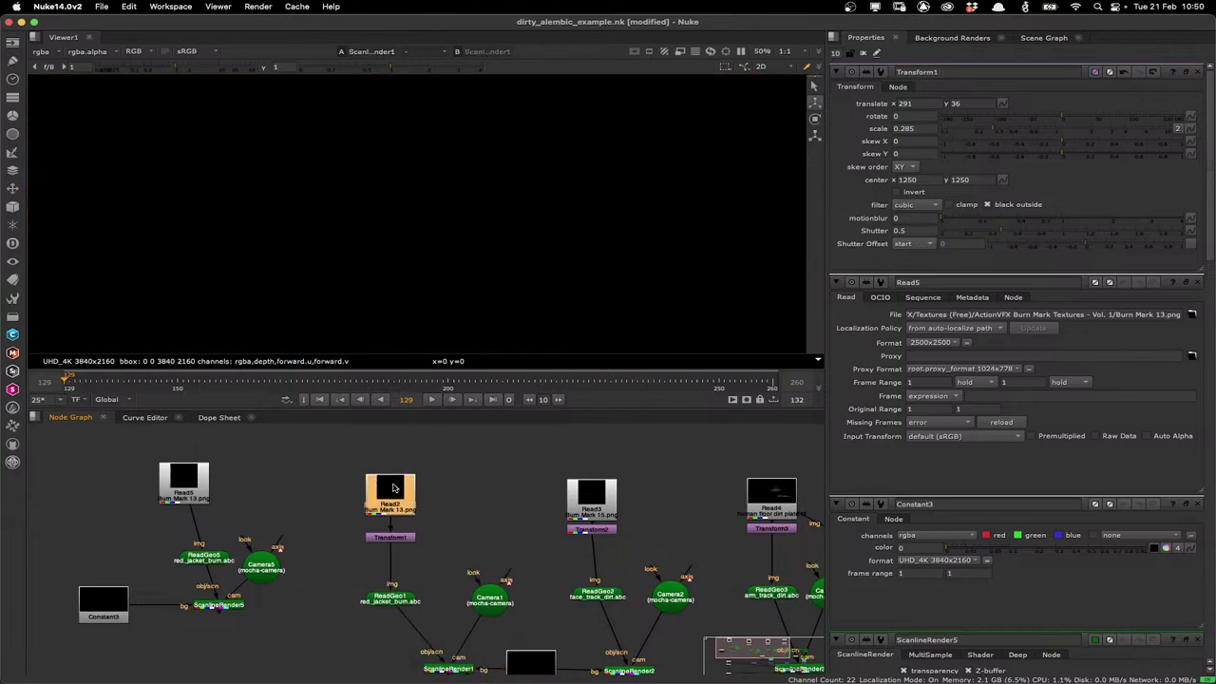
pyautogui.scroll(-5, 404, 510)
# View ReadGeo1's jacket mesh in 3D and check how the burn texture maps onto it
pyautogui.click(390, 501)
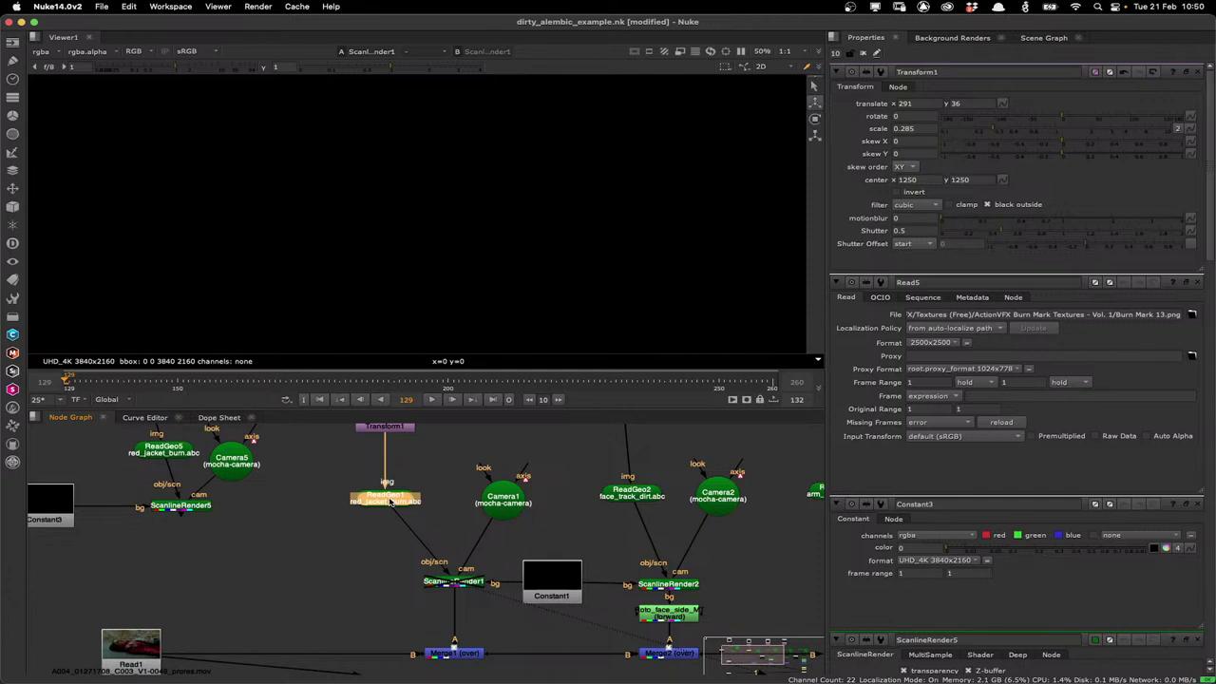
pyautogui.press('1')
pyautogui.moveTo(415, 204); pyautogui.dragTo(627, 190)
pyautogui.moveTo(412, 449); pyautogui.dragTo(403, 520)
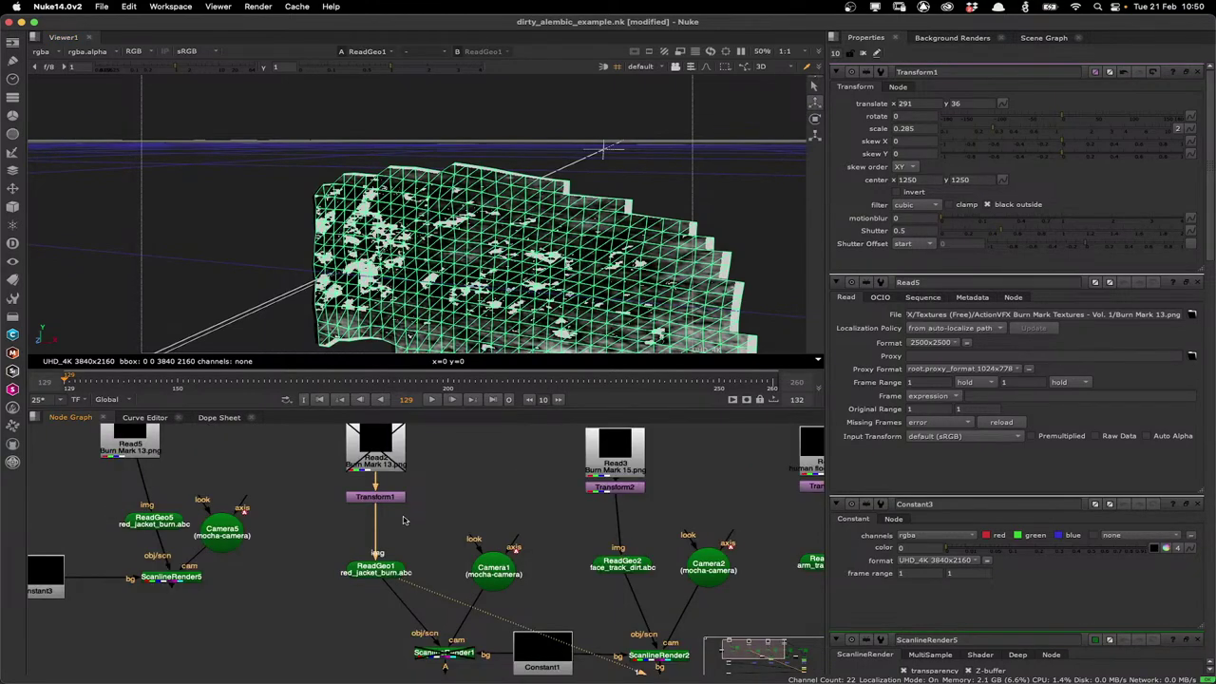
pyautogui.click(380, 497)
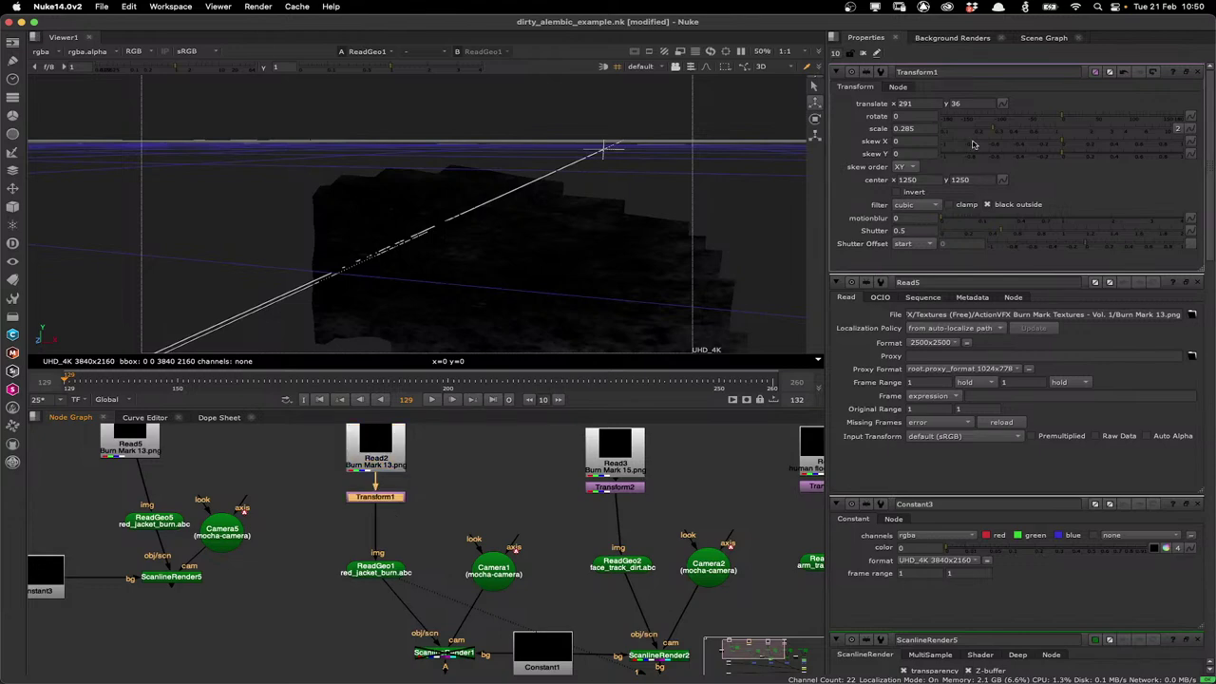
# Re-enable ScanlineRender1 and check the jacket burn in the Merge1 composite with Transform1 applied
pyautogui.moveTo(477, 624); pyautogui.dragTo(561, 520)
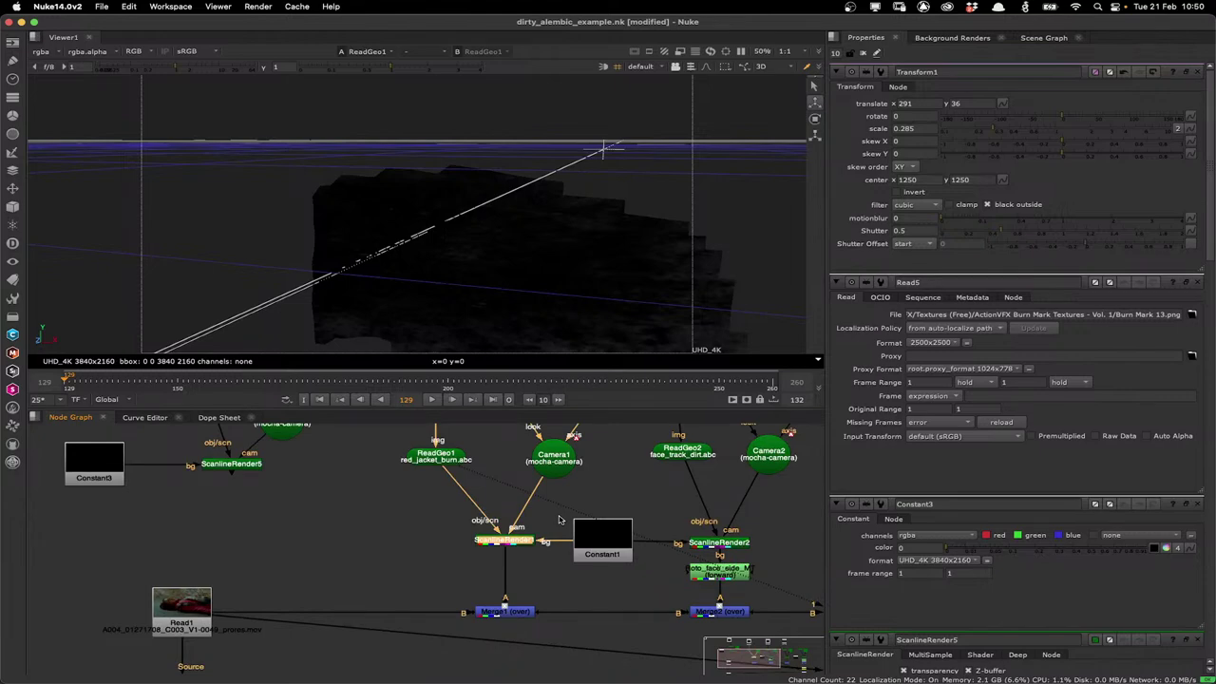
pyautogui.scroll(1, 560, 520)
pyautogui.click(498, 612)
pyautogui.press('1')
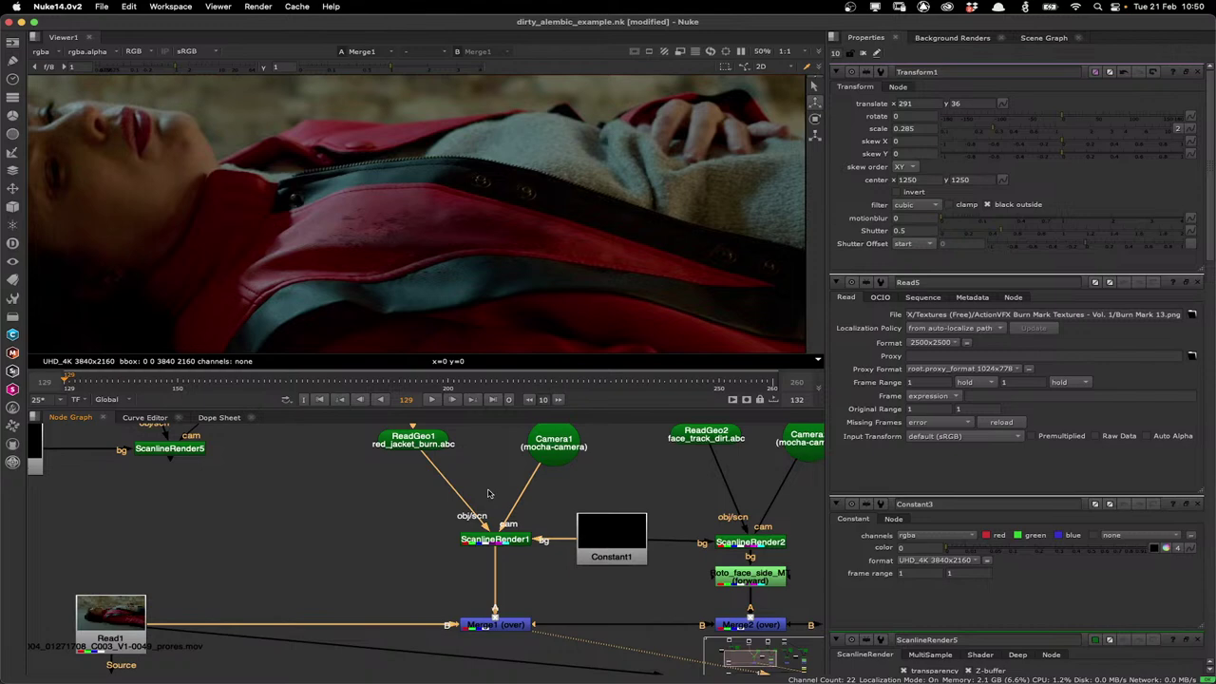
pyautogui.moveTo(487, 446); pyautogui.dragTo(469, 563)
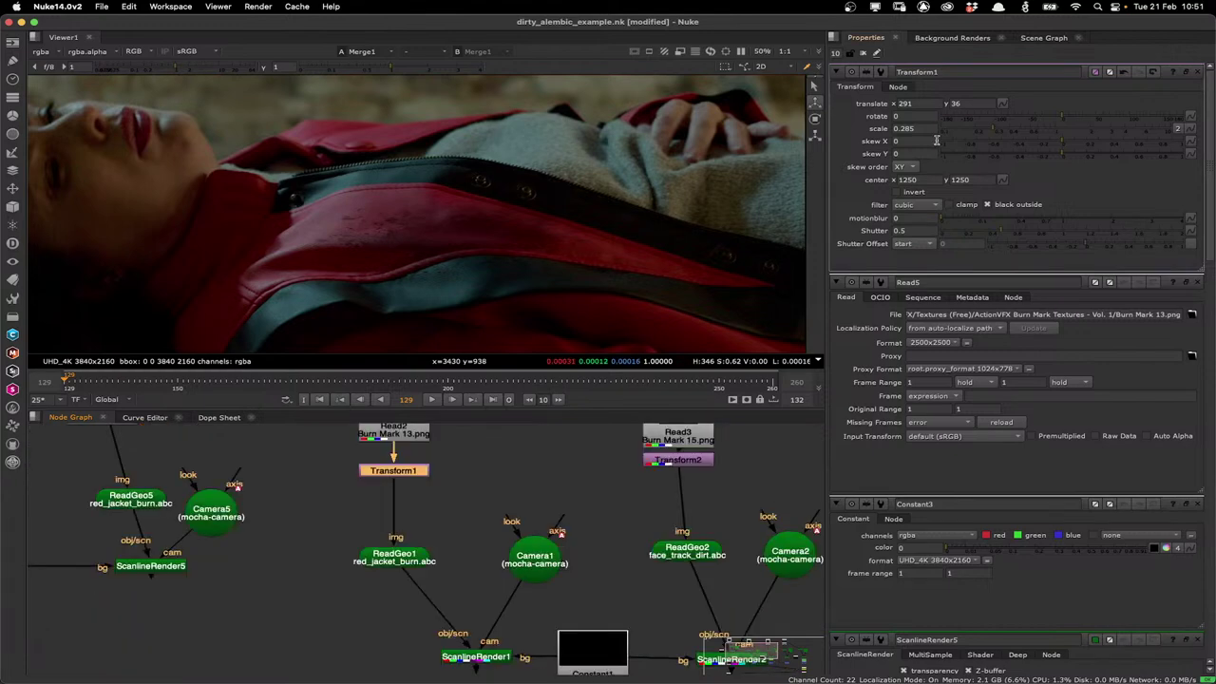
pyautogui.scroll(-1, 541, 217)
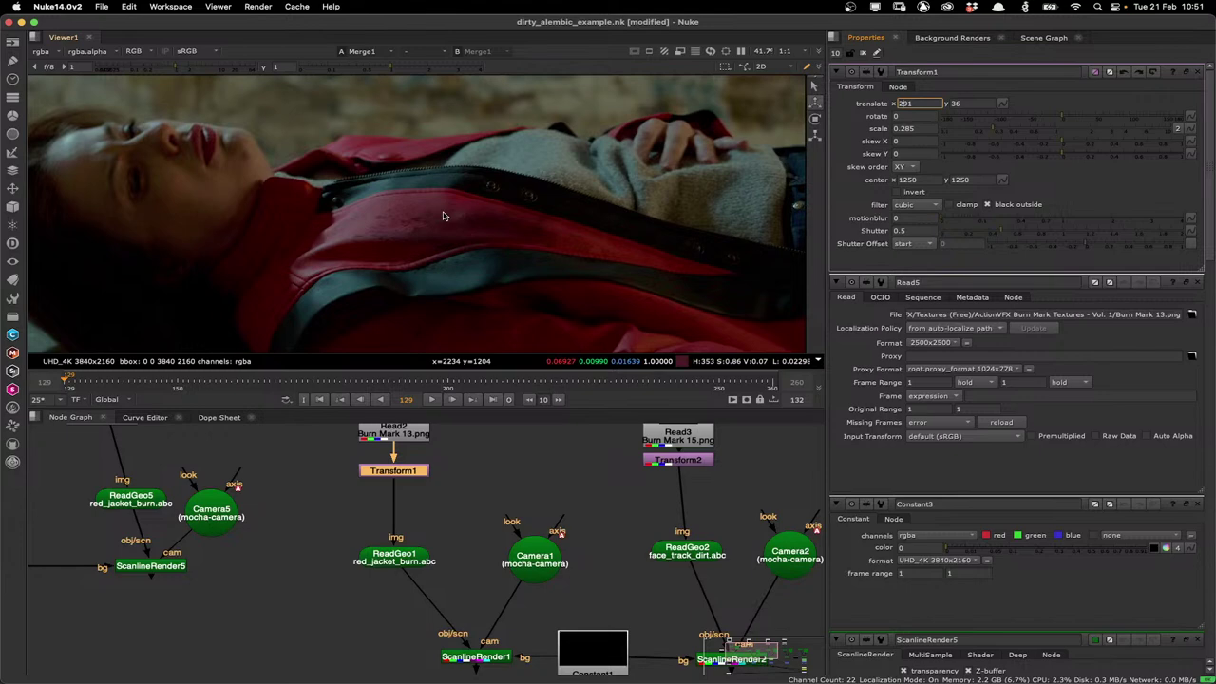
# View the Merge2 output and examine the dirt on the woman's cheek up close
pyautogui.moveTo(731, 451); pyautogui.dragTo(686, 519)
pyautogui.scroll(-3, 632, 580)
pyautogui.hscroll(3, 632, 579)
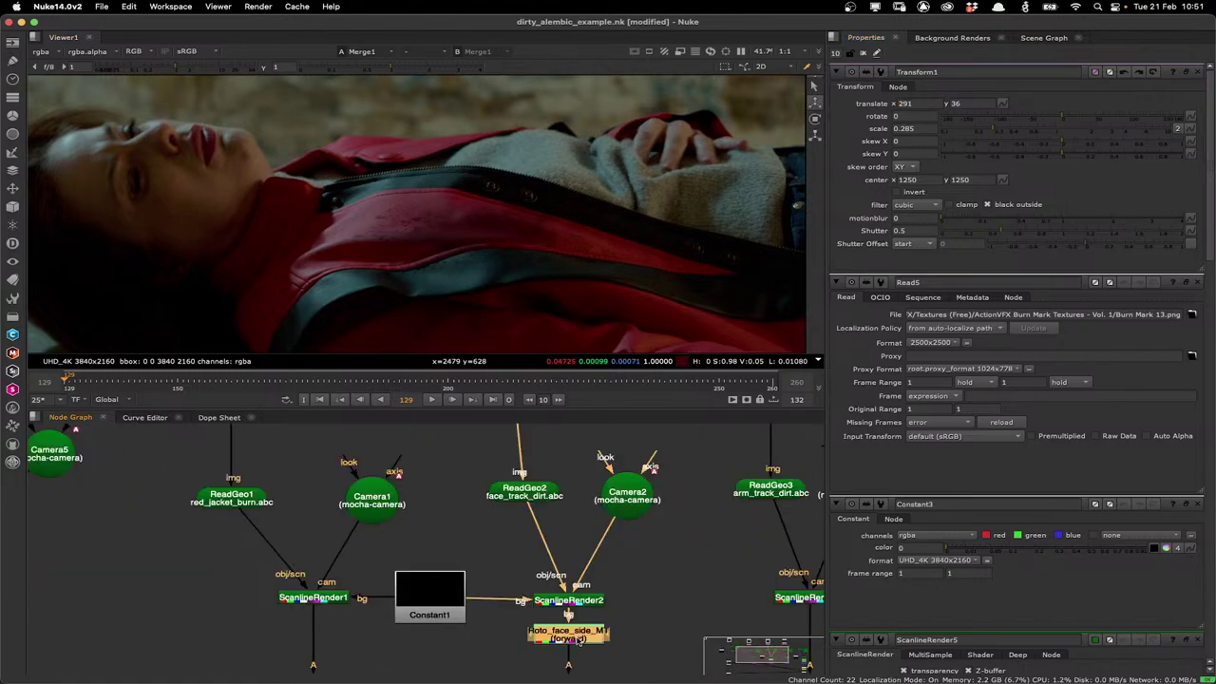
pyautogui.scroll(-3, 578, 642)
pyautogui.hscroll(-1, 584, 617)
pyautogui.click(591, 608)
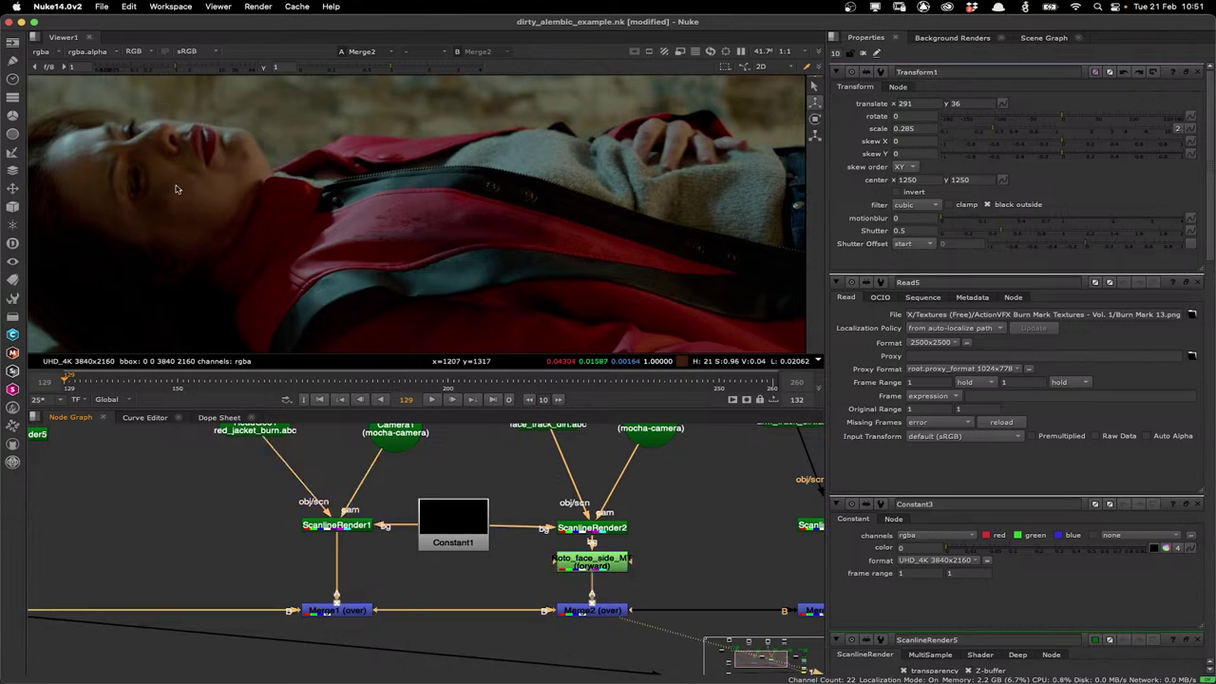
pyautogui.scroll(3, 282, 234)
# Open ReadGeo2's properties and view its face_track_dirt.abc mesh in 3D
pyautogui.click(563, 428)
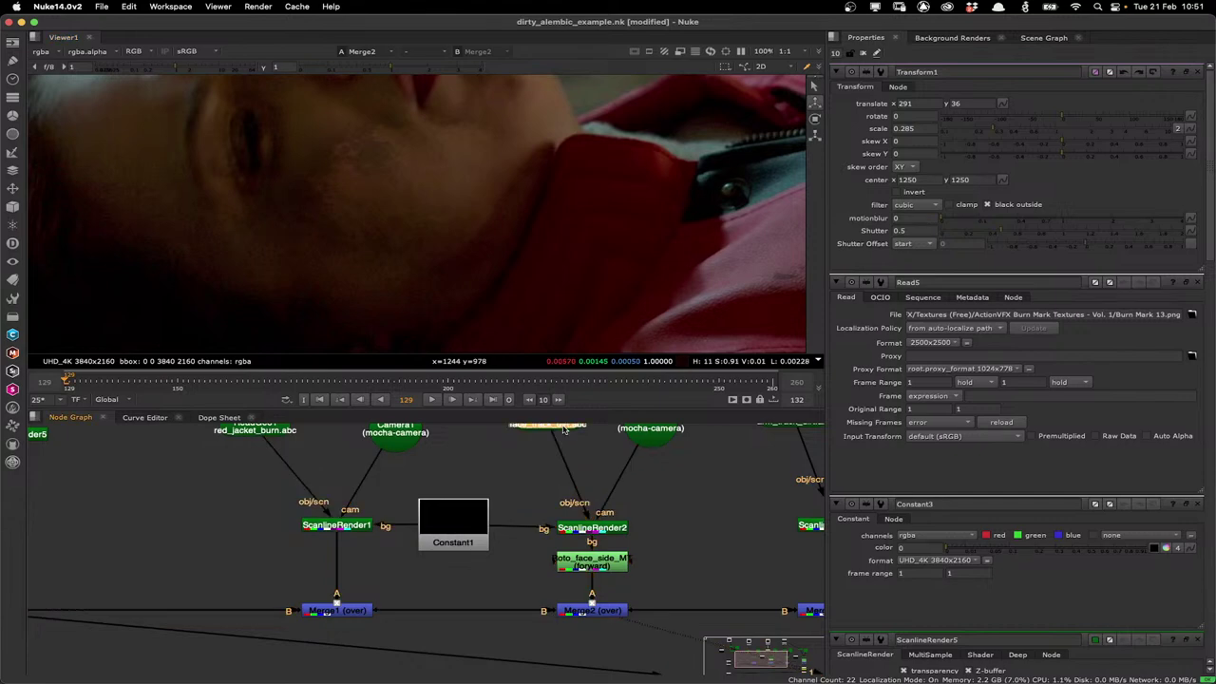
pyautogui.doubleClick(563, 428)
pyautogui.press('1')
pyautogui.scroll(2, 211, 232)
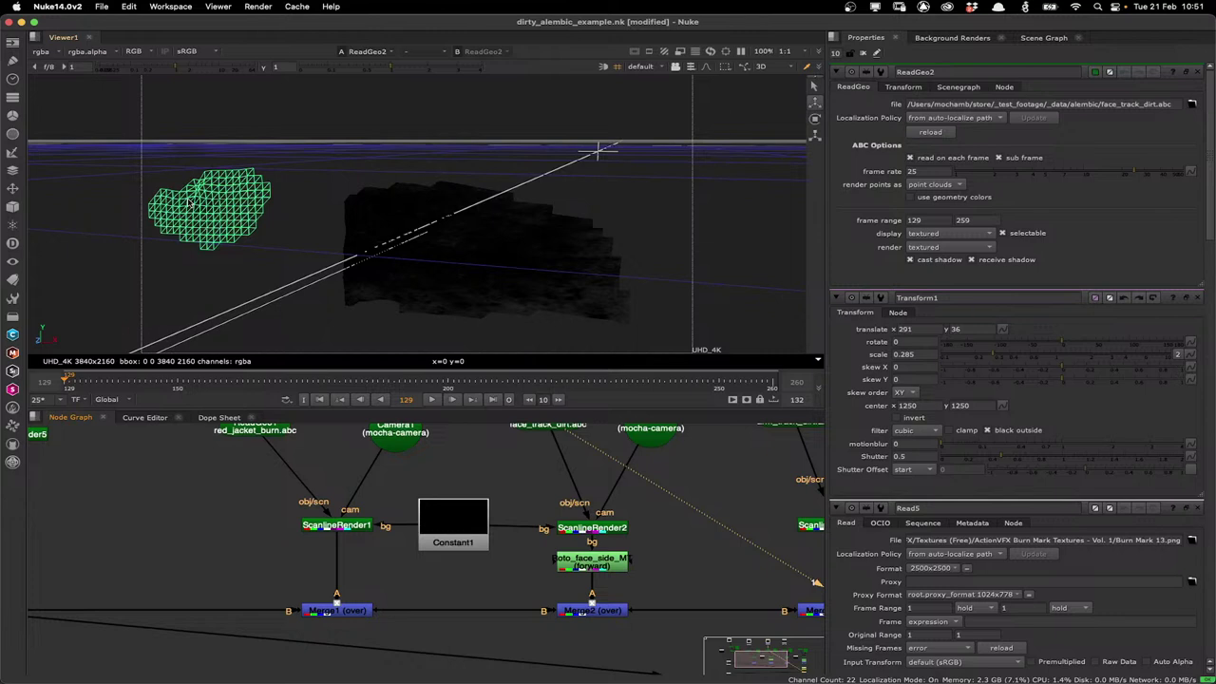
# Return to the Merge2 output and open Roto_face_side_MT to examine its spline around the face
pyautogui.click(608, 613)
pyautogui.press('1')
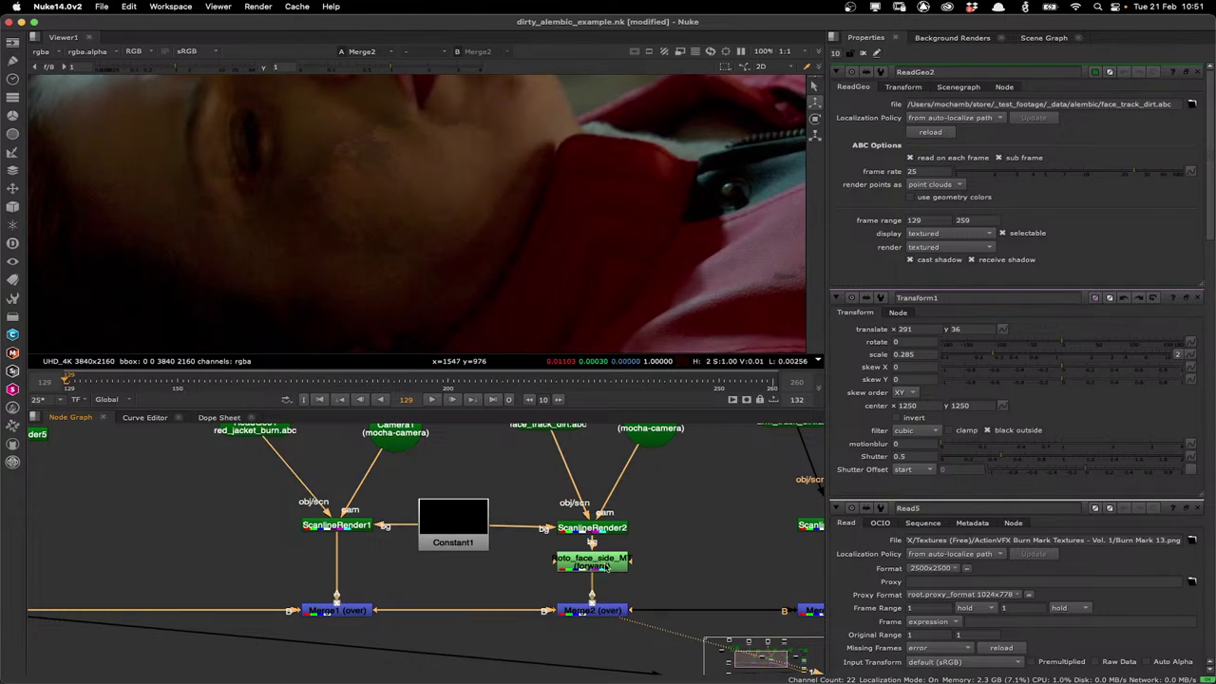
pyautogui.doubleClick(606, 567)
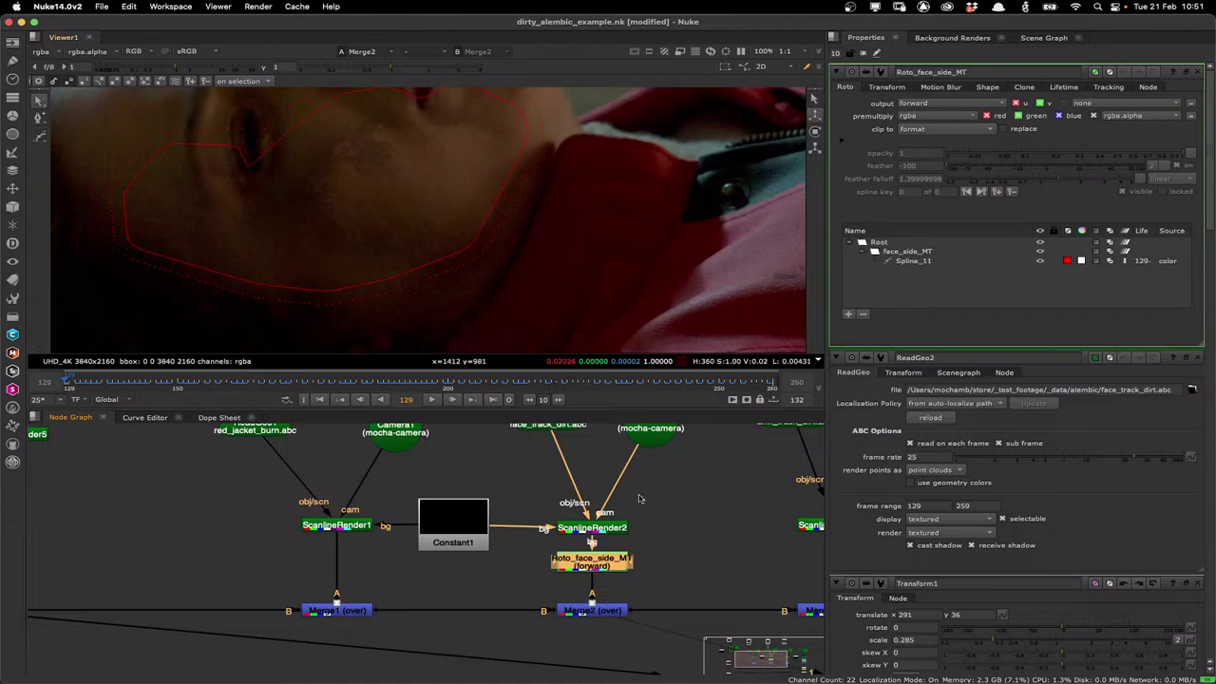
pyautogui.scroll(2, 639, 498)
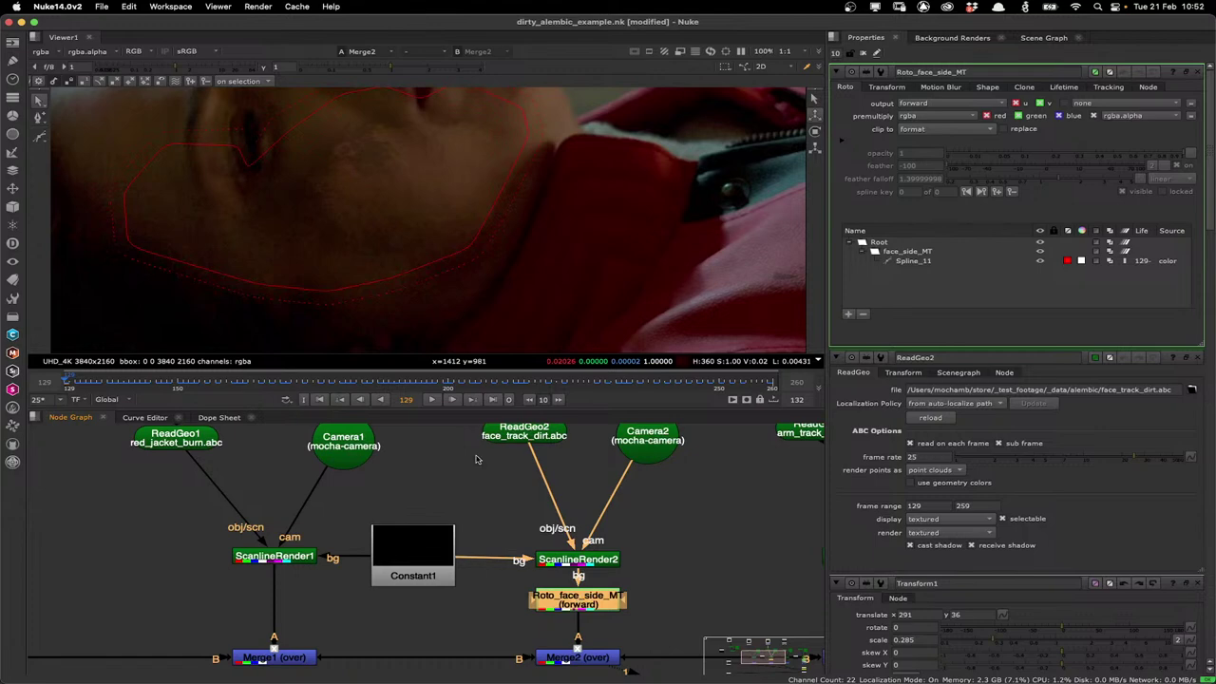
pyautogui.scroll(-2, 343, 197)
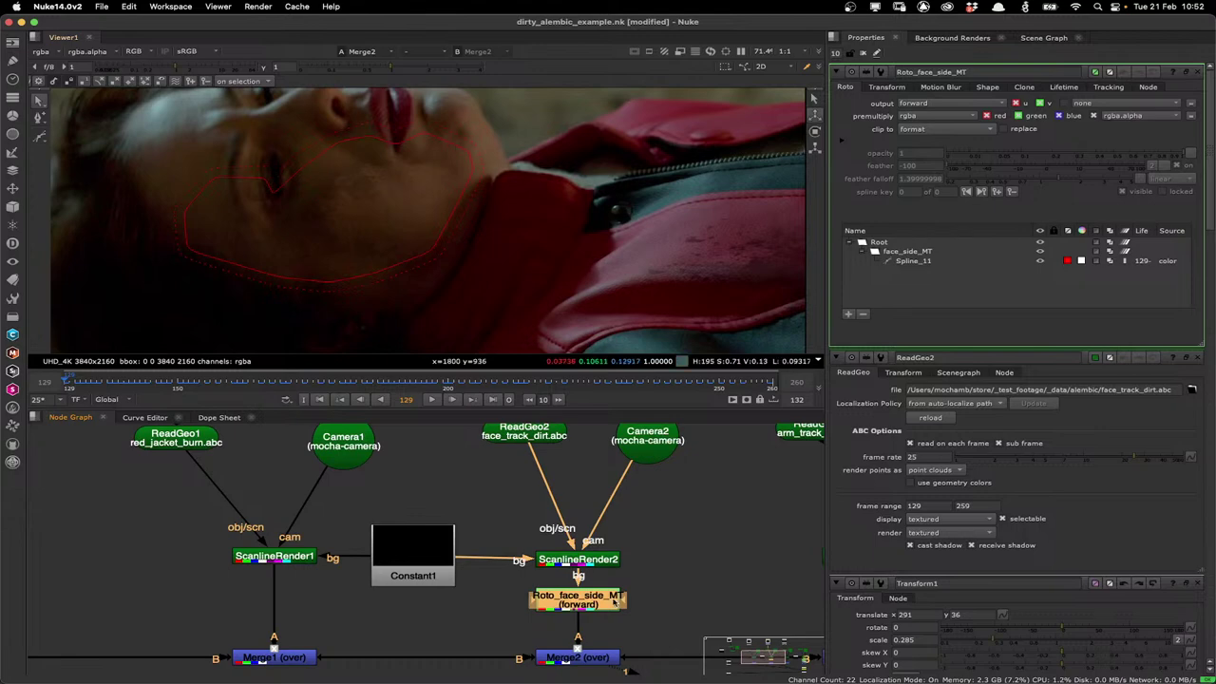
# Toggle Roto_face_side_MT off and on to compare the masked face dirt, and open its shape settings
pyautogui.press('d')
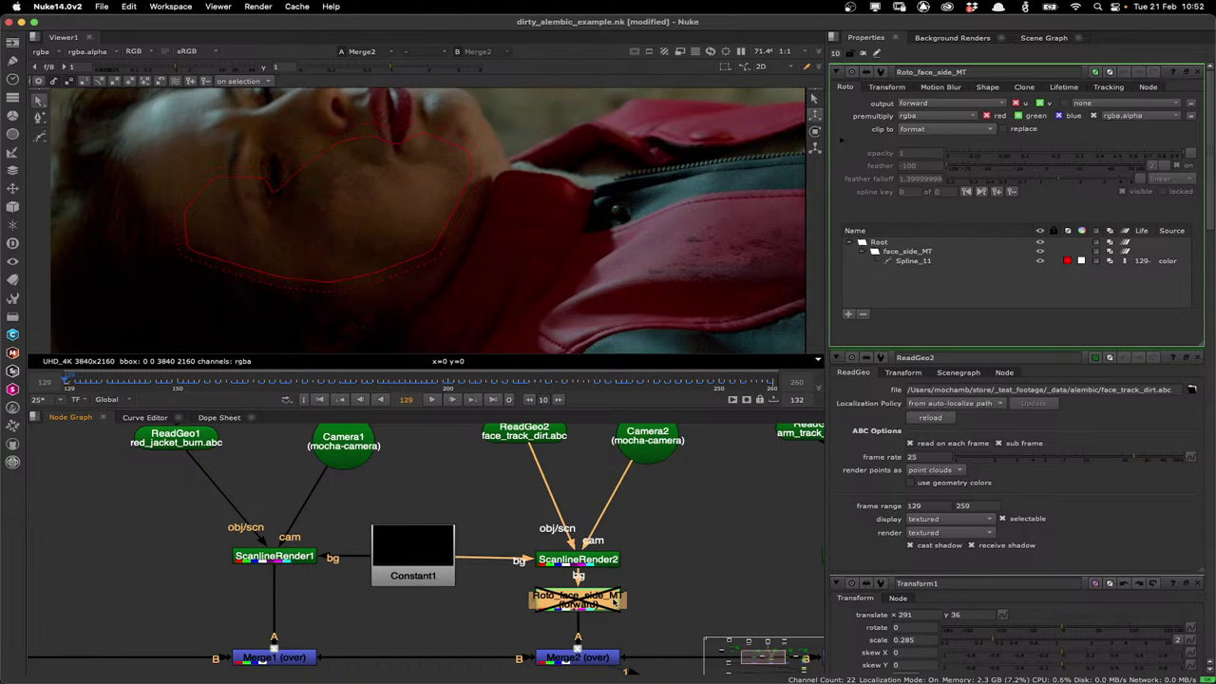
pyautogui.press('d')
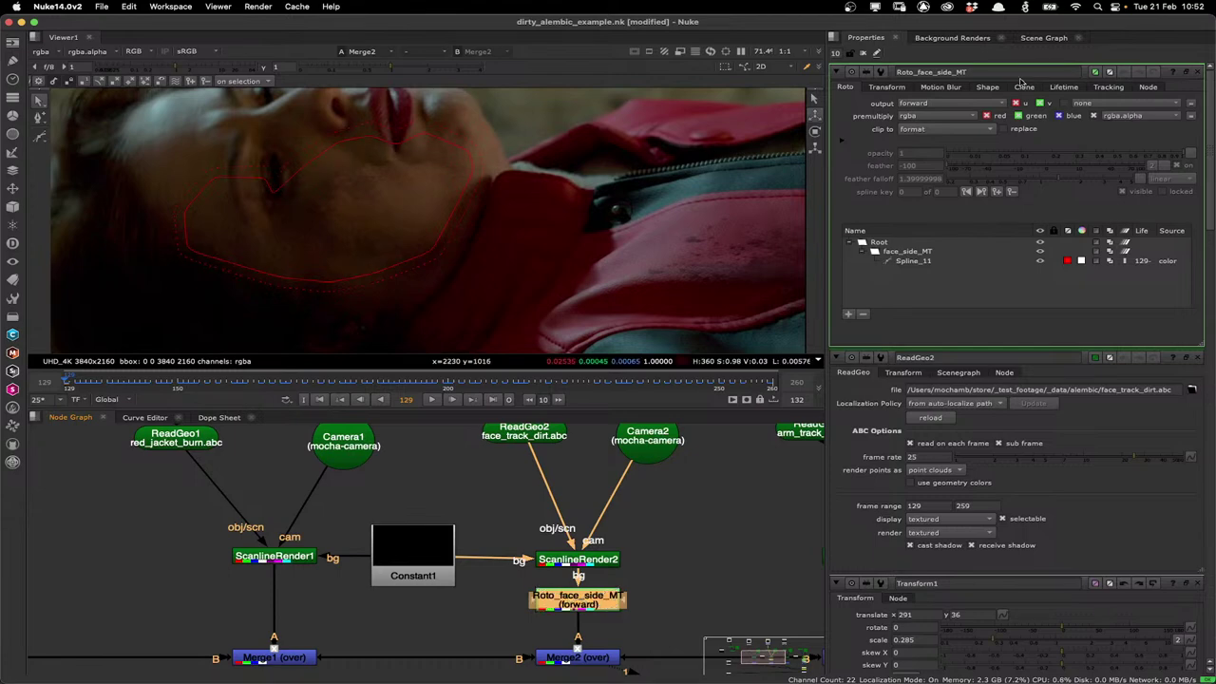
pyautogui.click(988, 87)
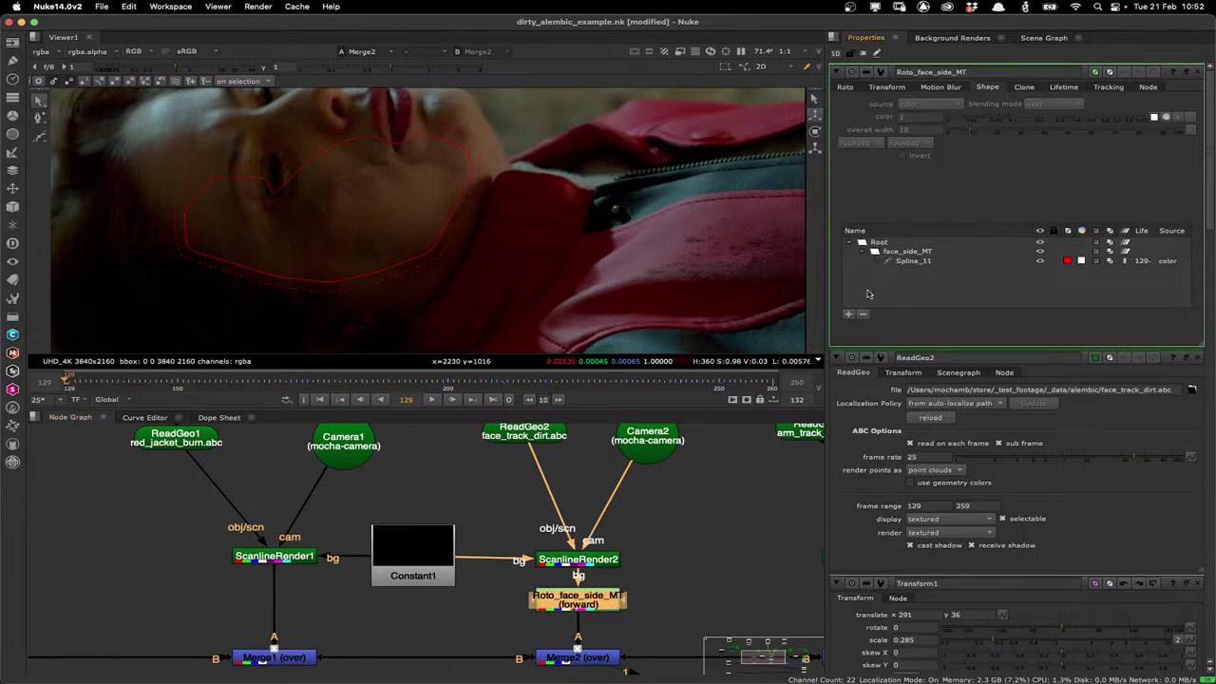
# Select the face_side_MT layer in Roto_face_side_MT and set its feather to -53 and feather falloff to 1.85
pyautogui.click(898, 251)
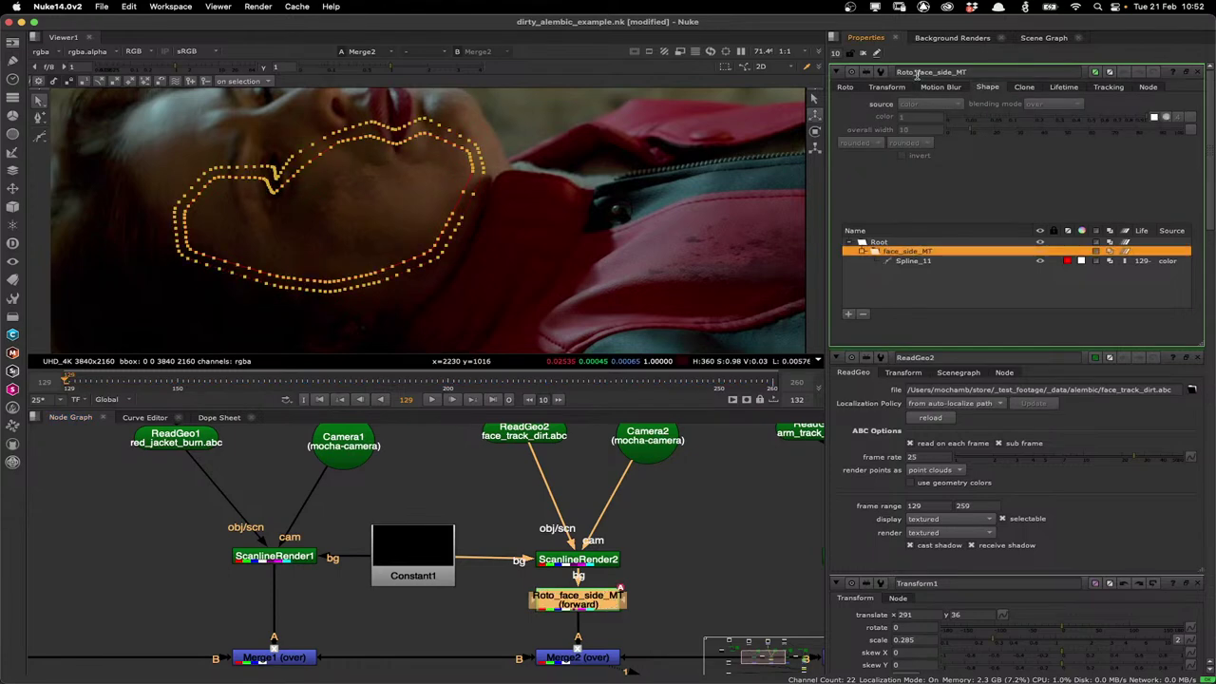
pyautogui.click(844, 87)
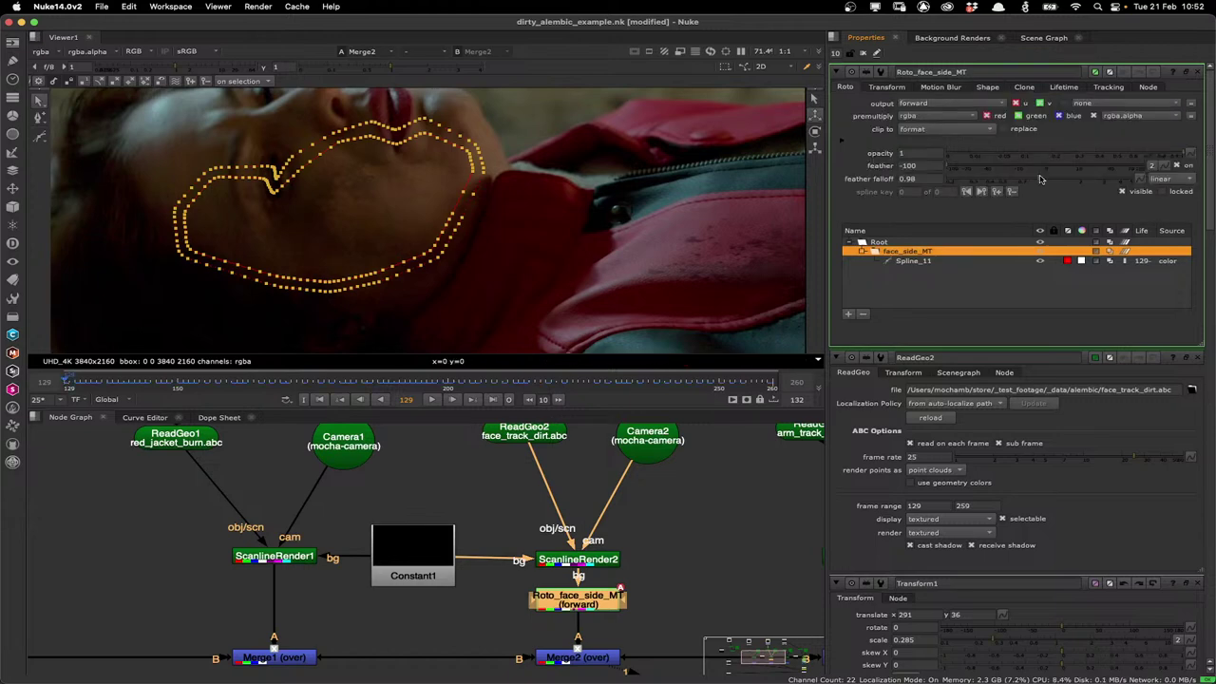
pyautogui.click(1018, 169)
pyautogui.moveTo(1041, 178); pyautogui.dragTo(973, 168)
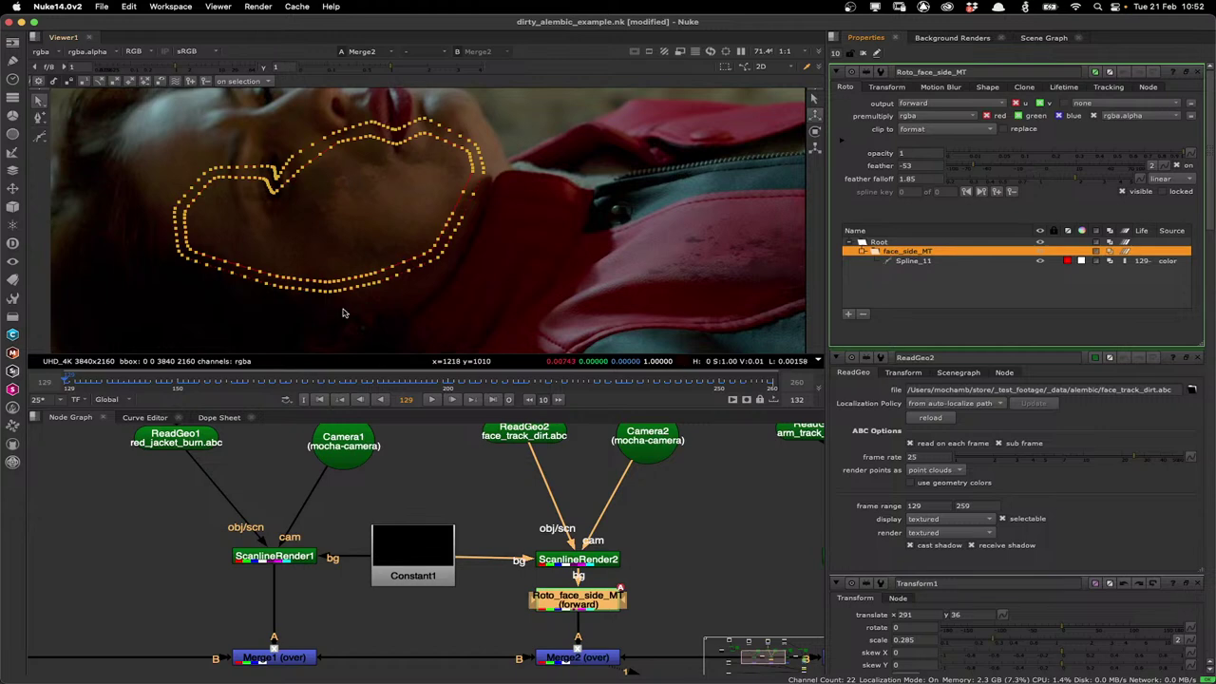
# Open the properties of the Mocha Pro1 node connected to Read1 and launch the Mocha UI
pyautogui.press('f')
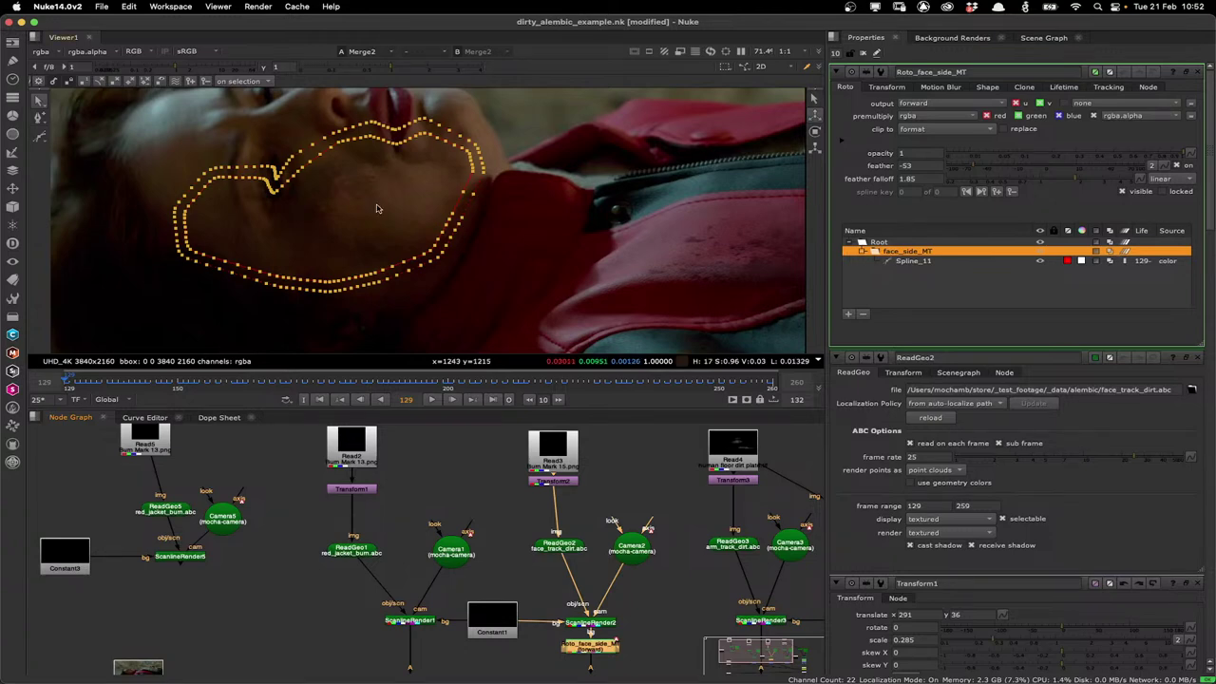
pyautogui.moveTo(511, 565); pyautogui.dragTo(236, 544)
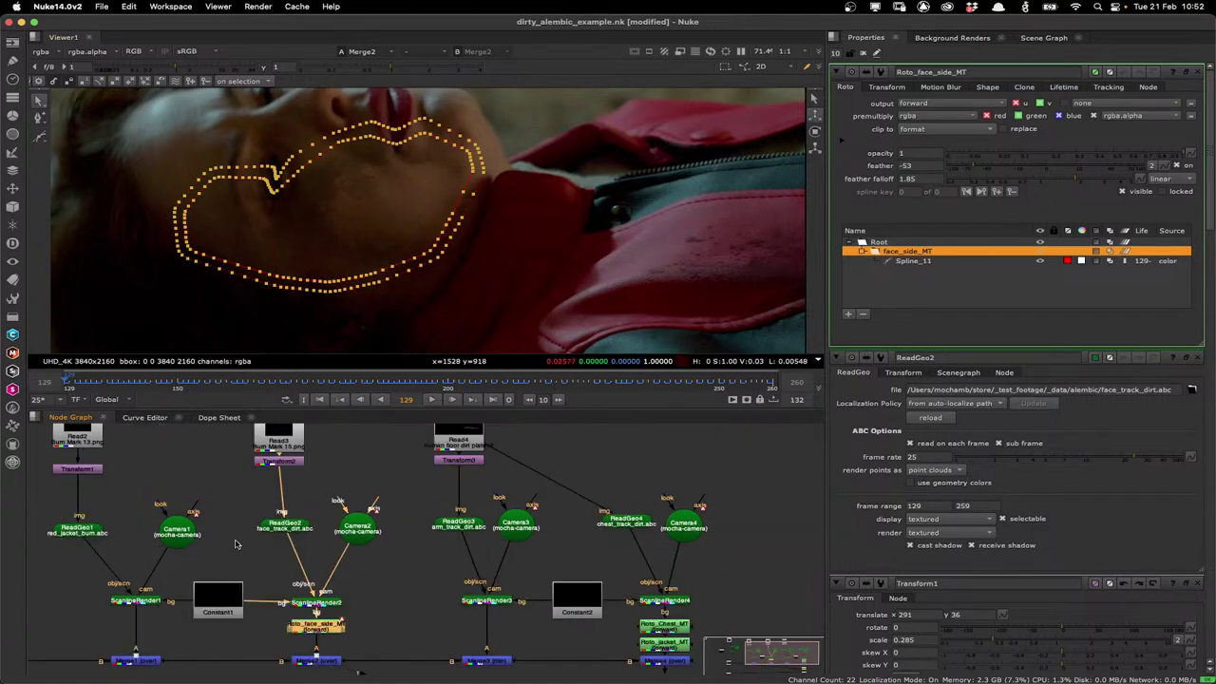
pyautogui.scroll(2, 237, 545)
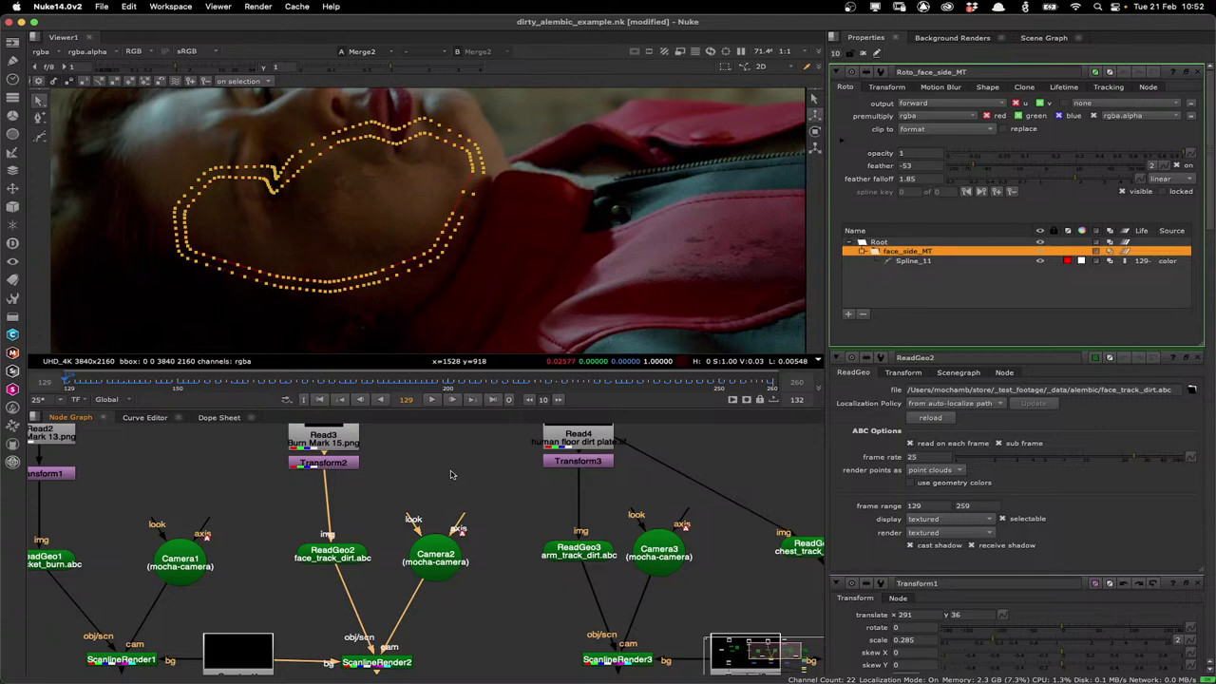
pyautogui.scroll(-2, 451, 474)
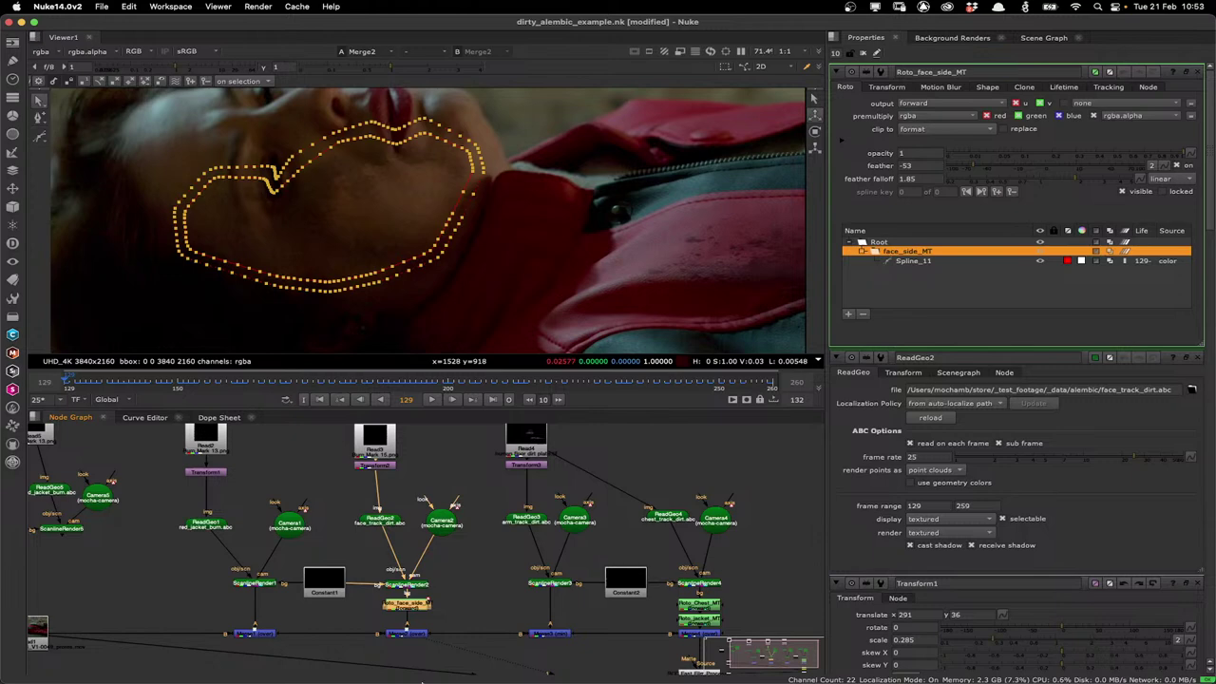
pyautogui.moveTo(646, 673)
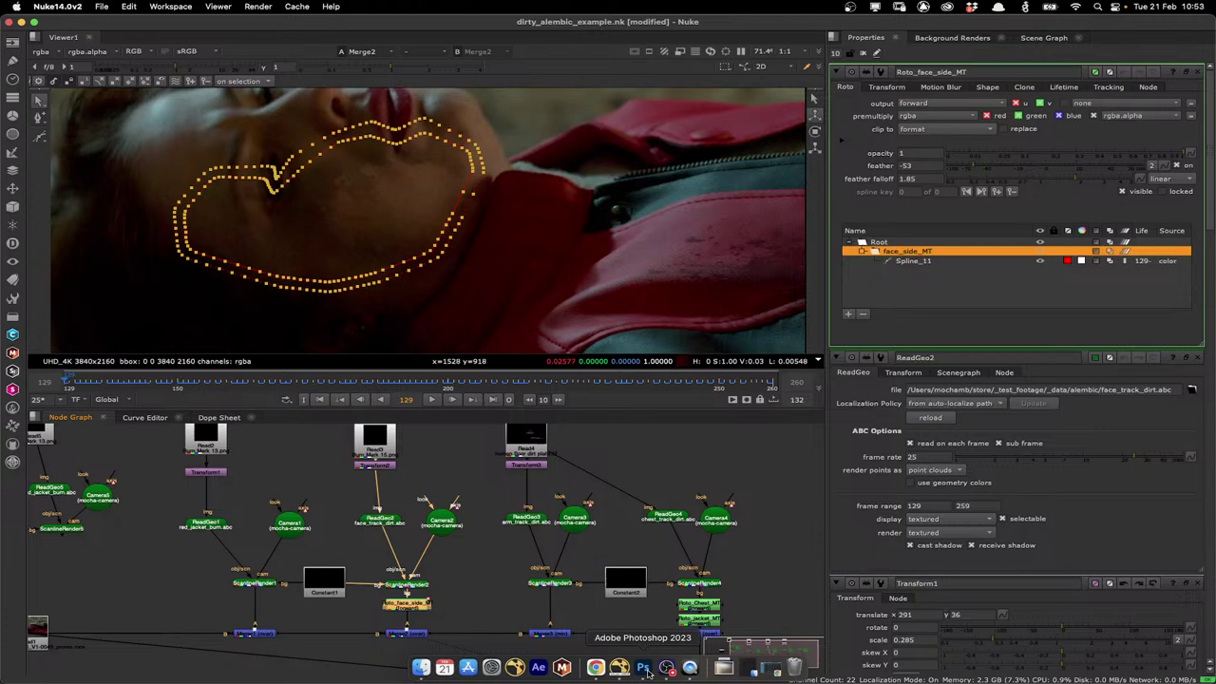
pyautogui.scroll(-5, 395, 484)
pyautogui.hscroll(-5, 395, 484)
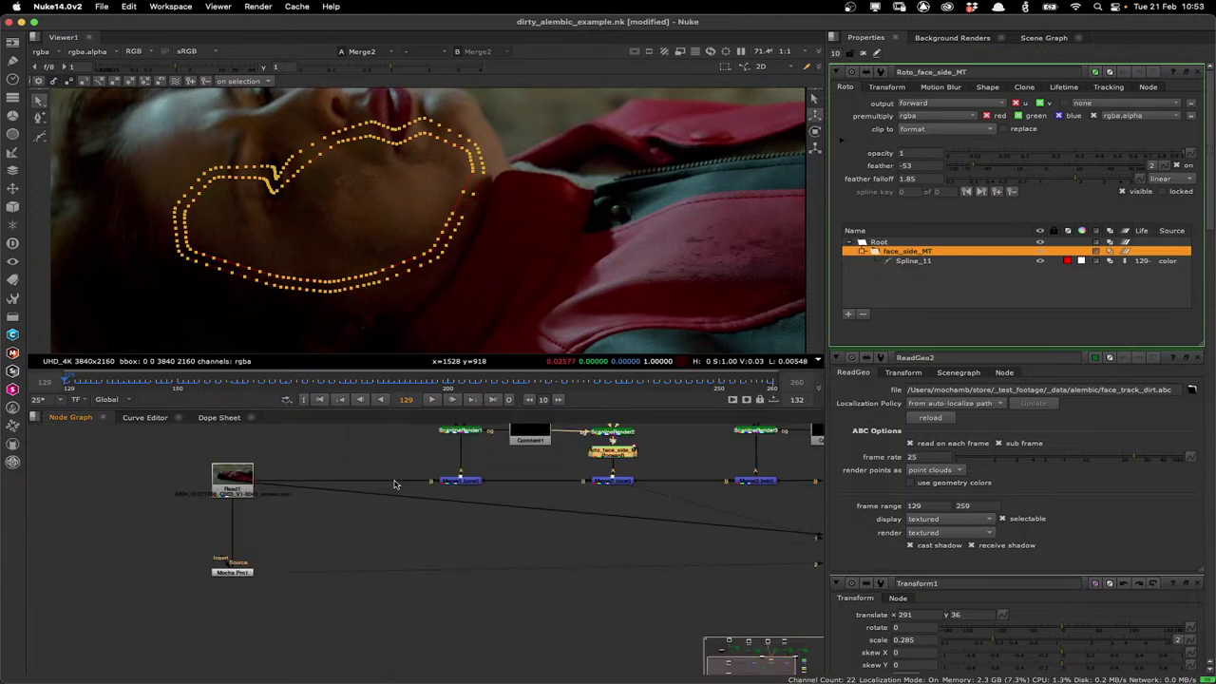
pyautogui.scroll(1, 395, 485)
pyautogui.doubleClick(233, 572)
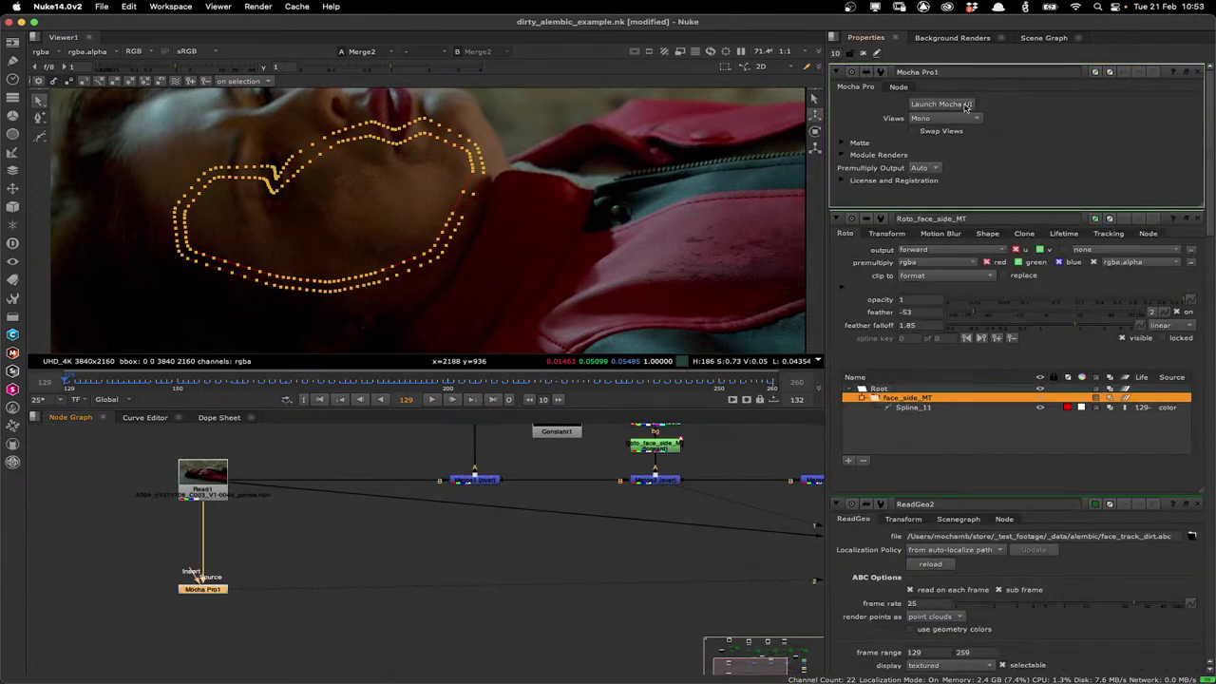
pyautogui.click(965, 104)
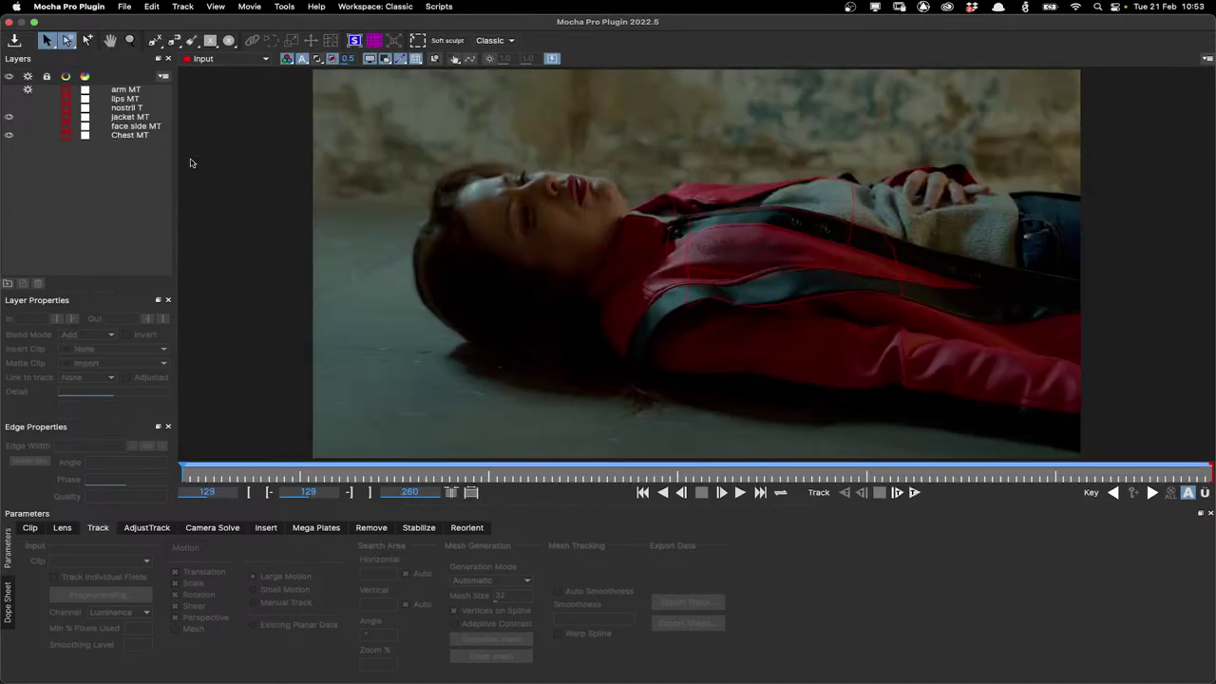
# Select the Chest MT layer, view its mesh with the Remove module around frame 215, and close Mocha Pro
pyautogui.click(122, 136)
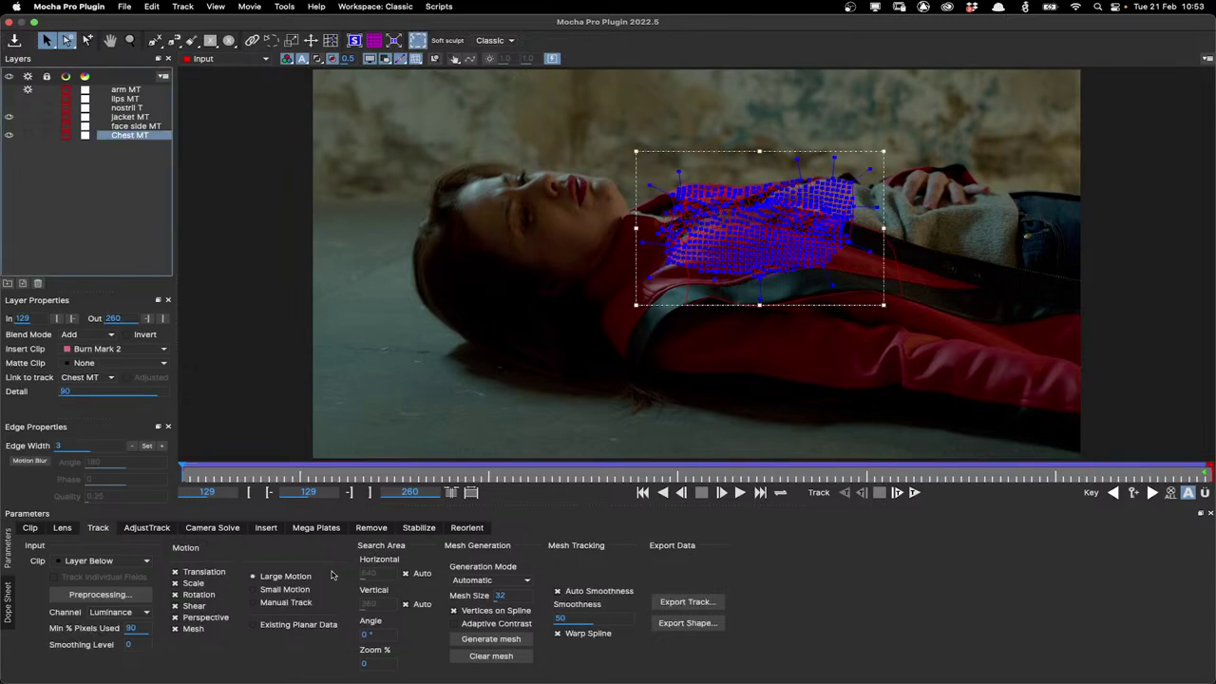
pyautogui.click(362, 527)
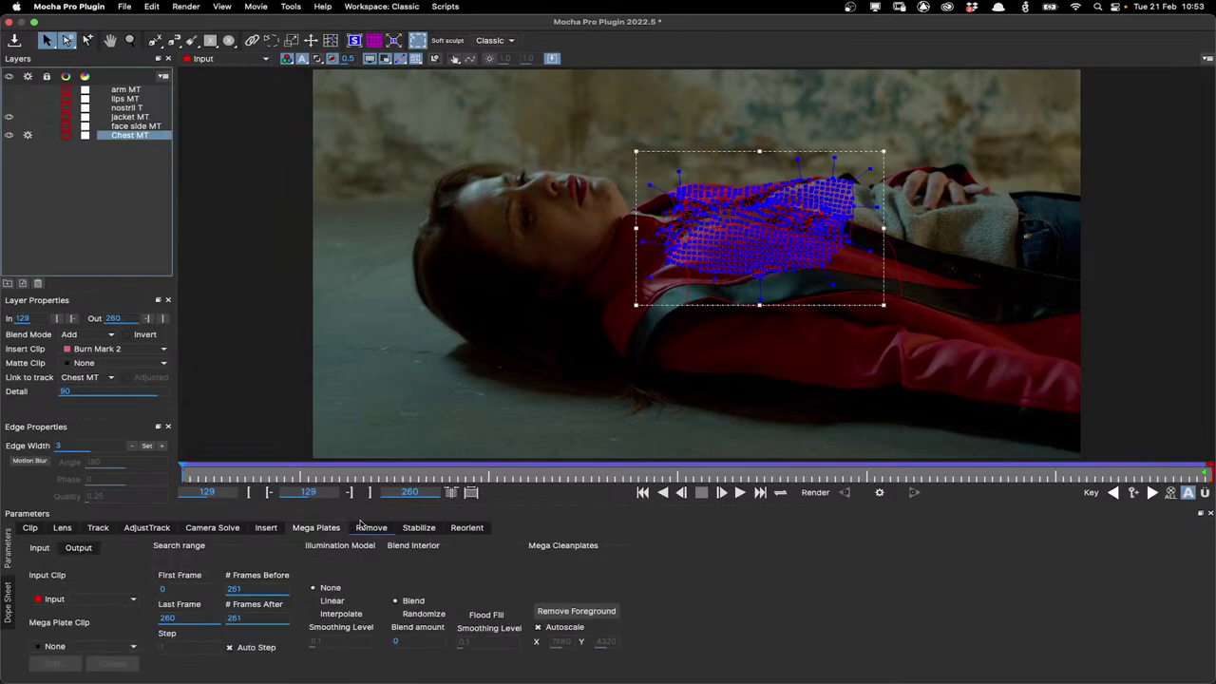
pyautogui.click(362, 527)
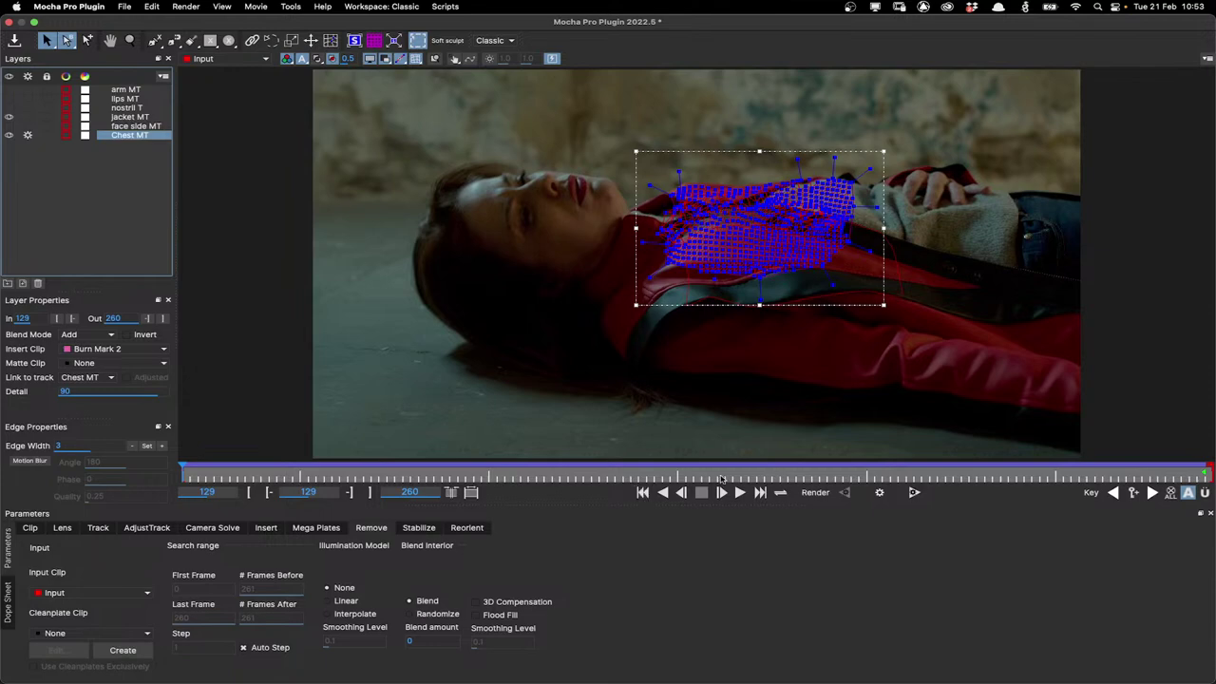
pyautogui.moveTo(721, 478); pyautogui.dragTo(858, 463)
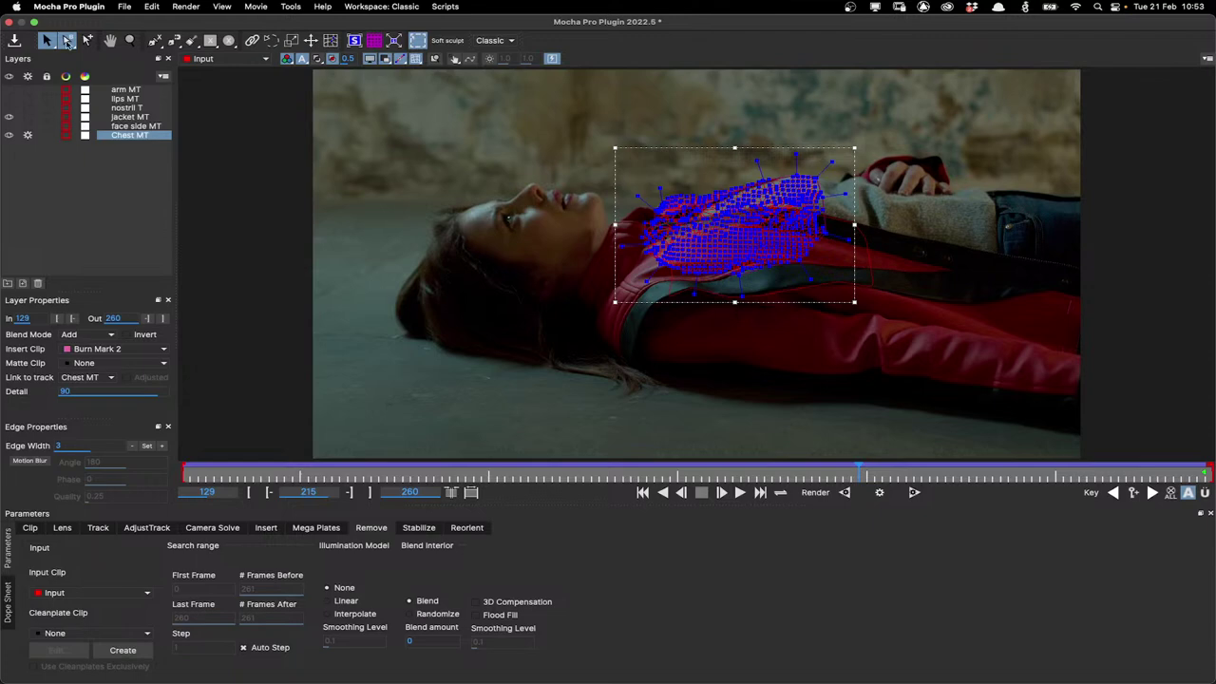
pyautogui.click(9, 21)
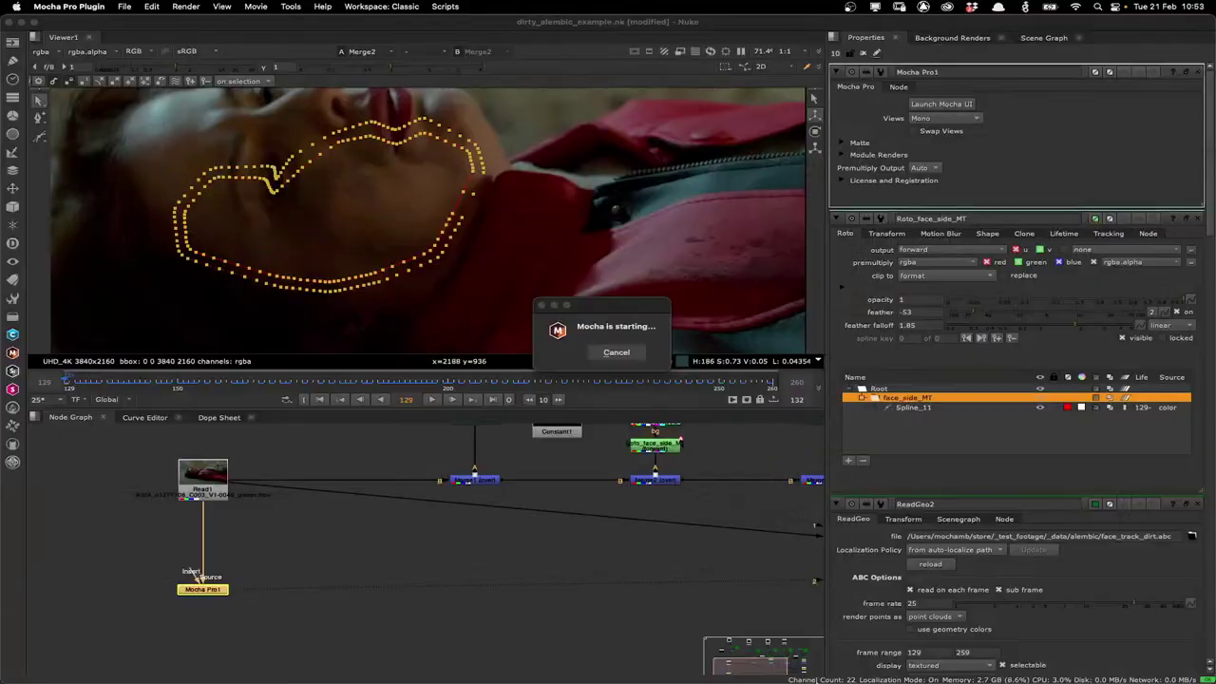
# Switch to Photoshop and open the recent file human floor dirt plate.tif
pyautogui.moveTo(660, 675)
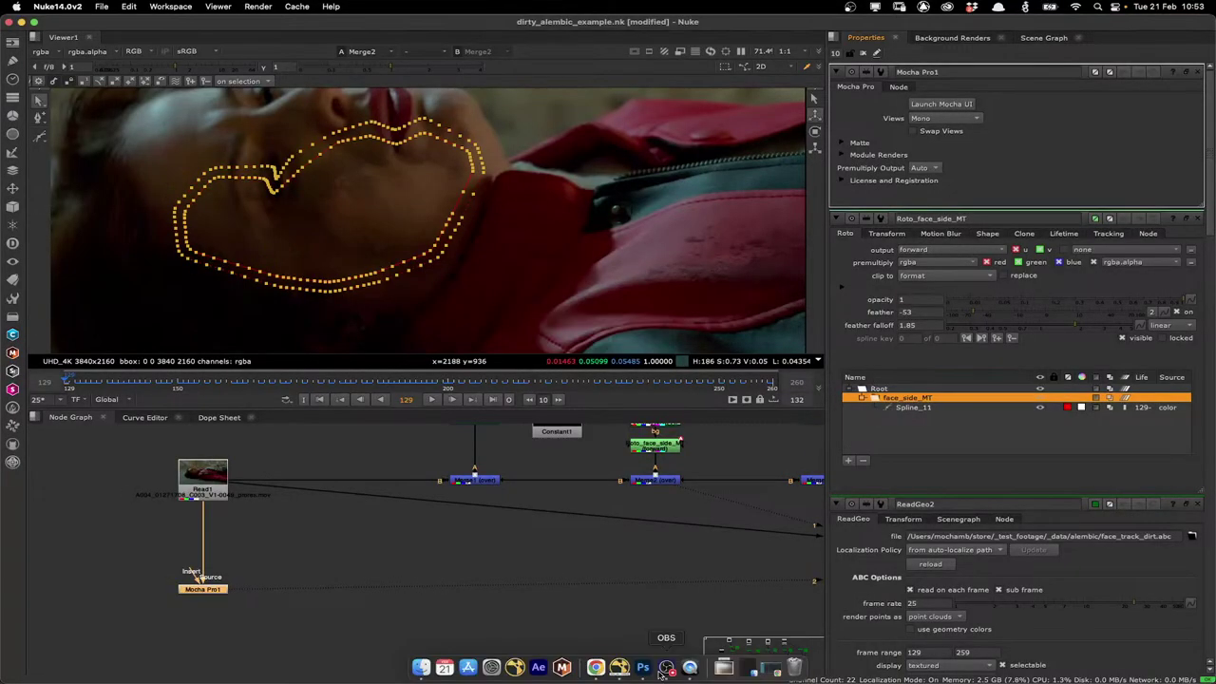
pyautogui.click(98, 7)
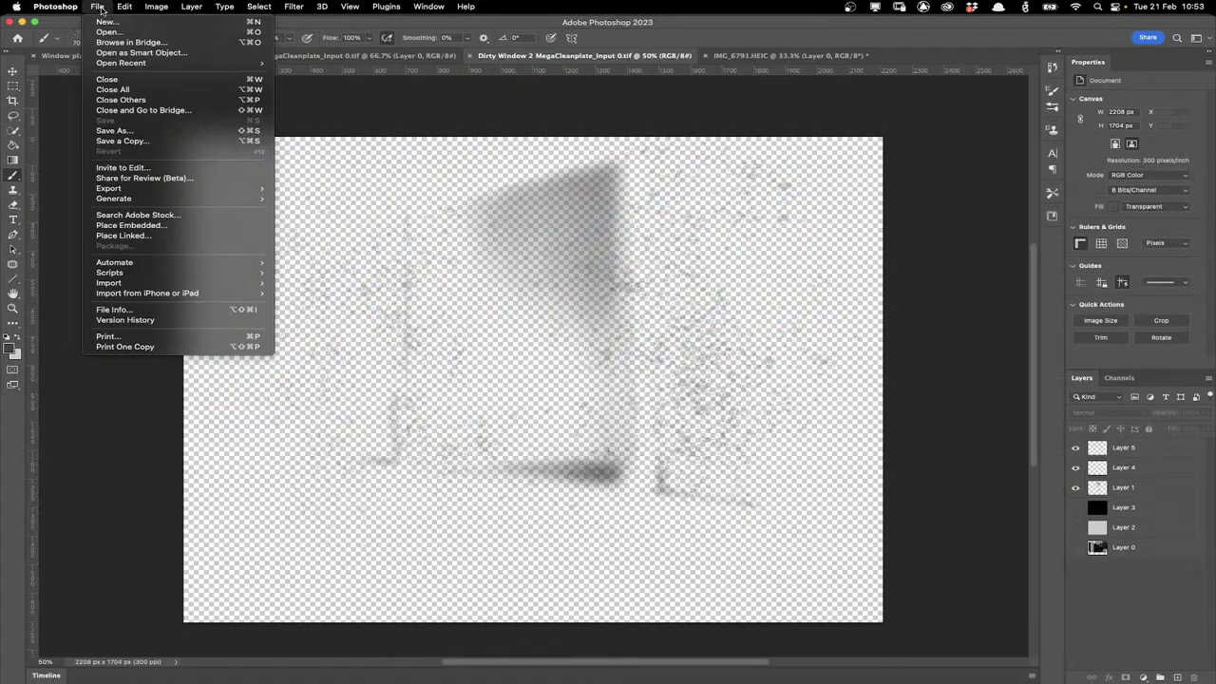
pyautogui.moveTo(106, 65)
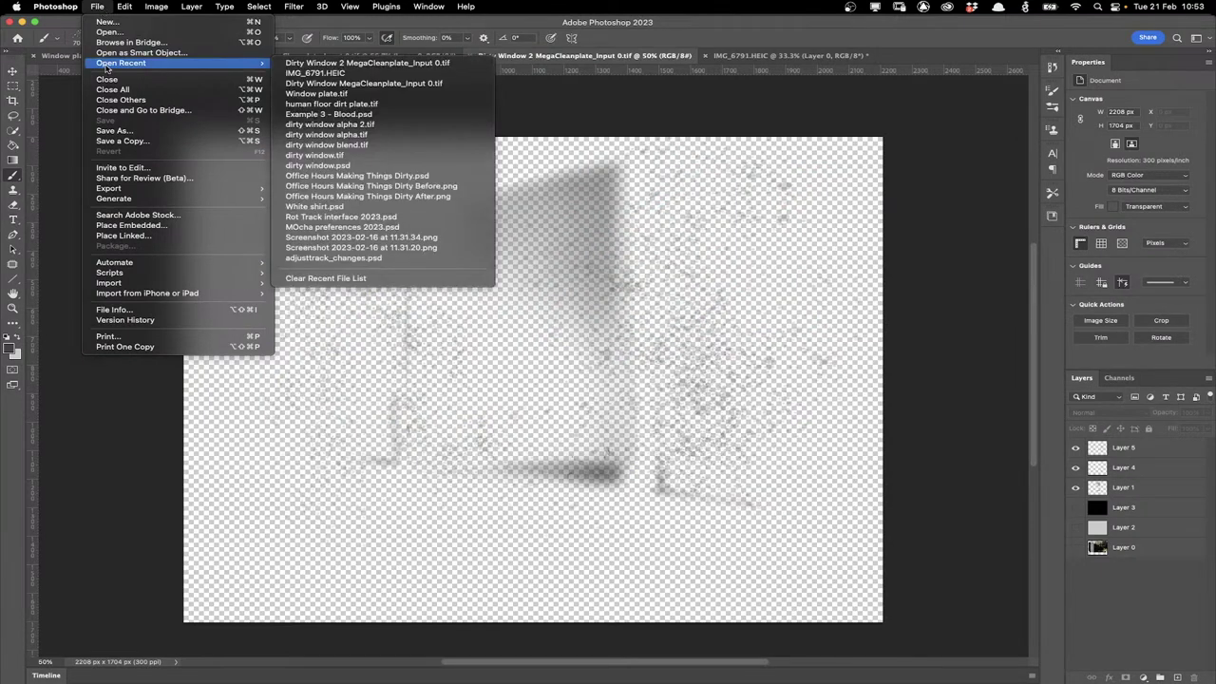
pyautogui.click(366, 105)
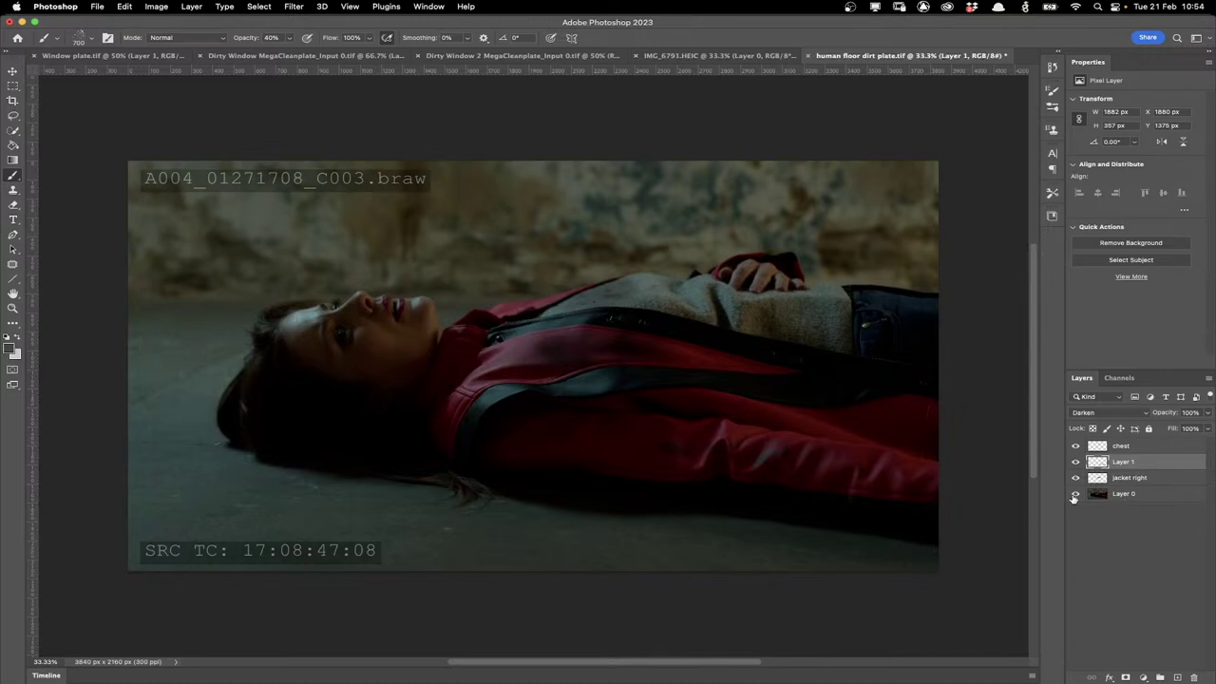
pyautogui.scroll(1, 817, 462)
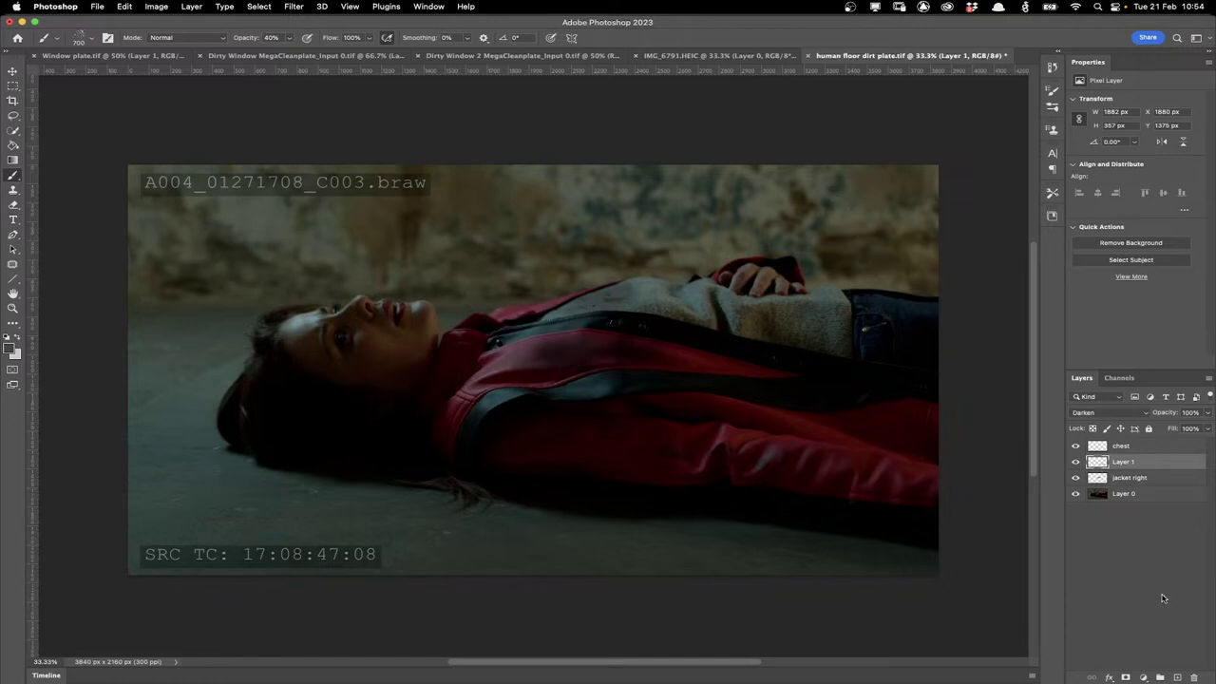
# Copy a lassoed patch of the back wall onto a new layer and move it over the red jacket sleeve
pyautogui.press('super+alt+shift+n')
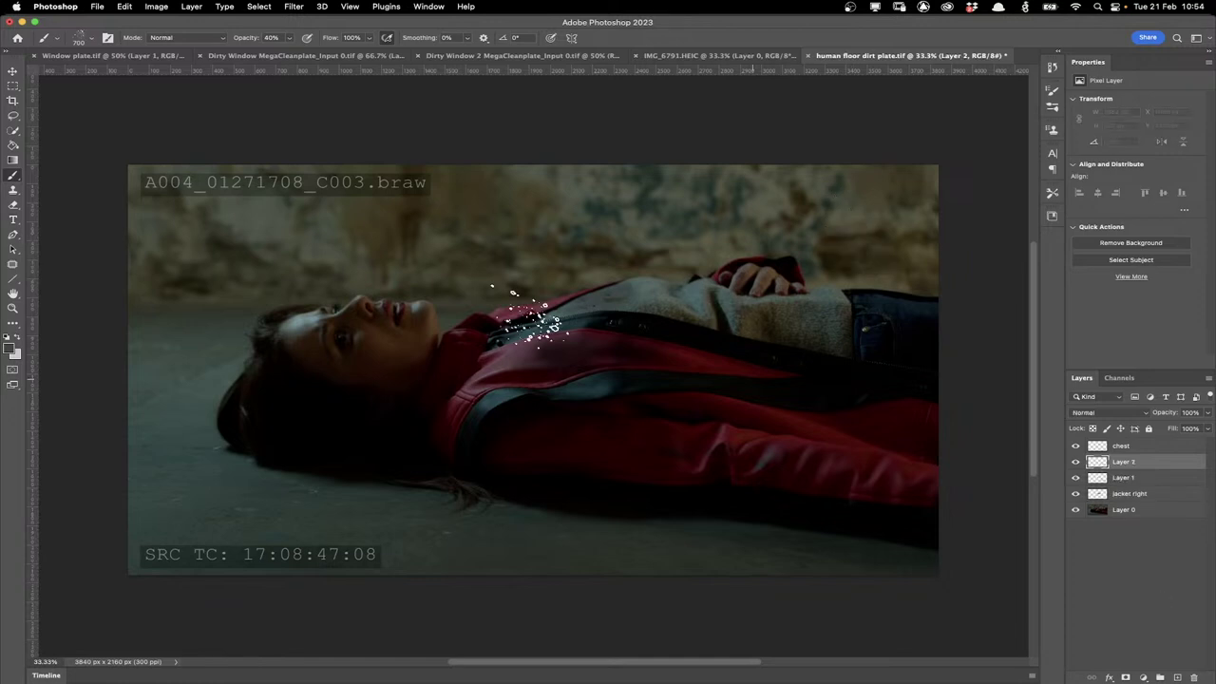
pyautogui.press('l')
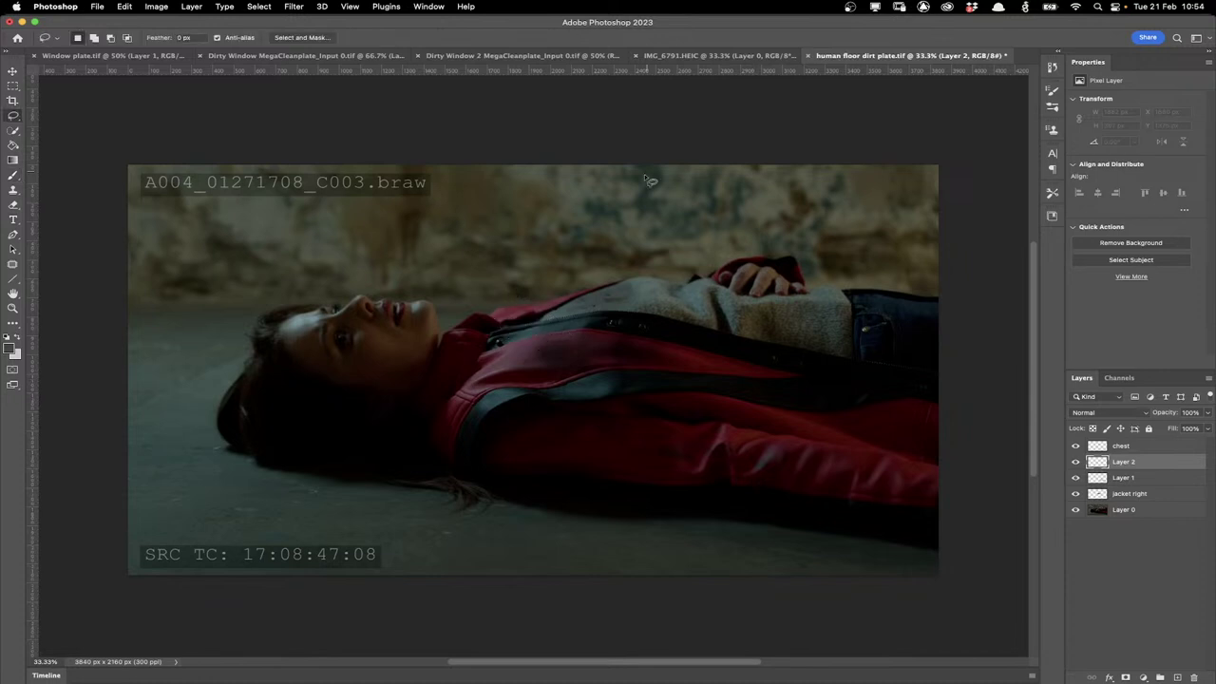
pyautogui.moveTo(650, 181); pyautogui.dragTo(601, 173)
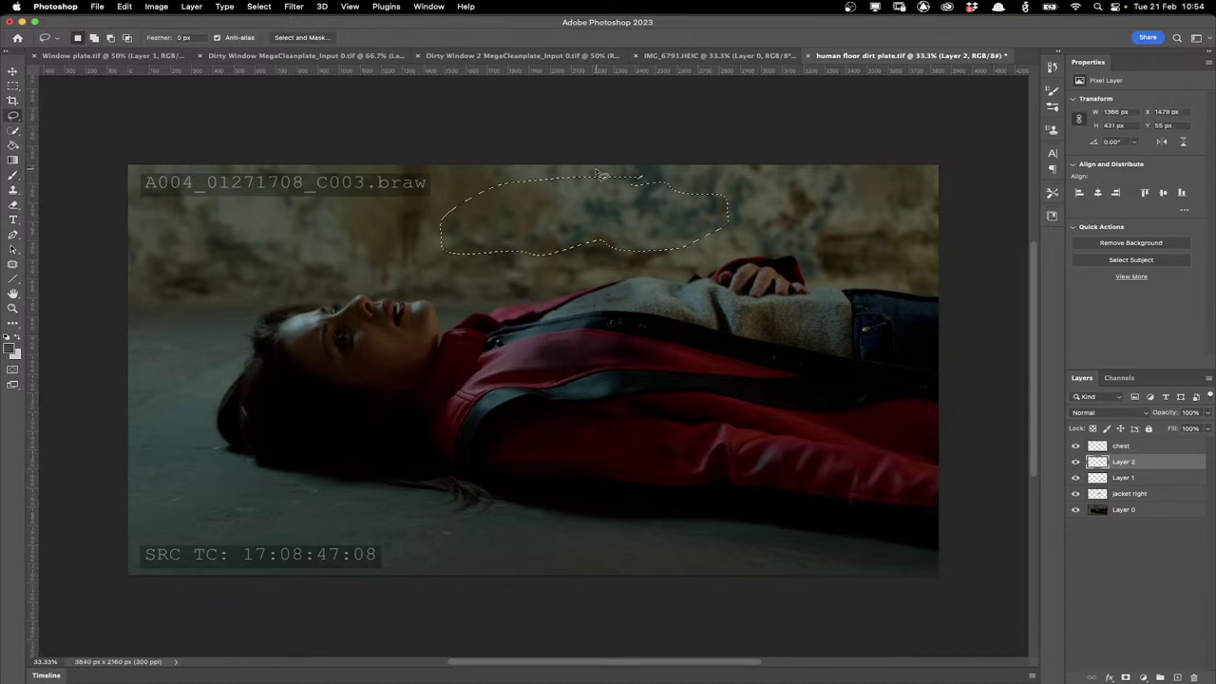
pyautogui.press('super+c')
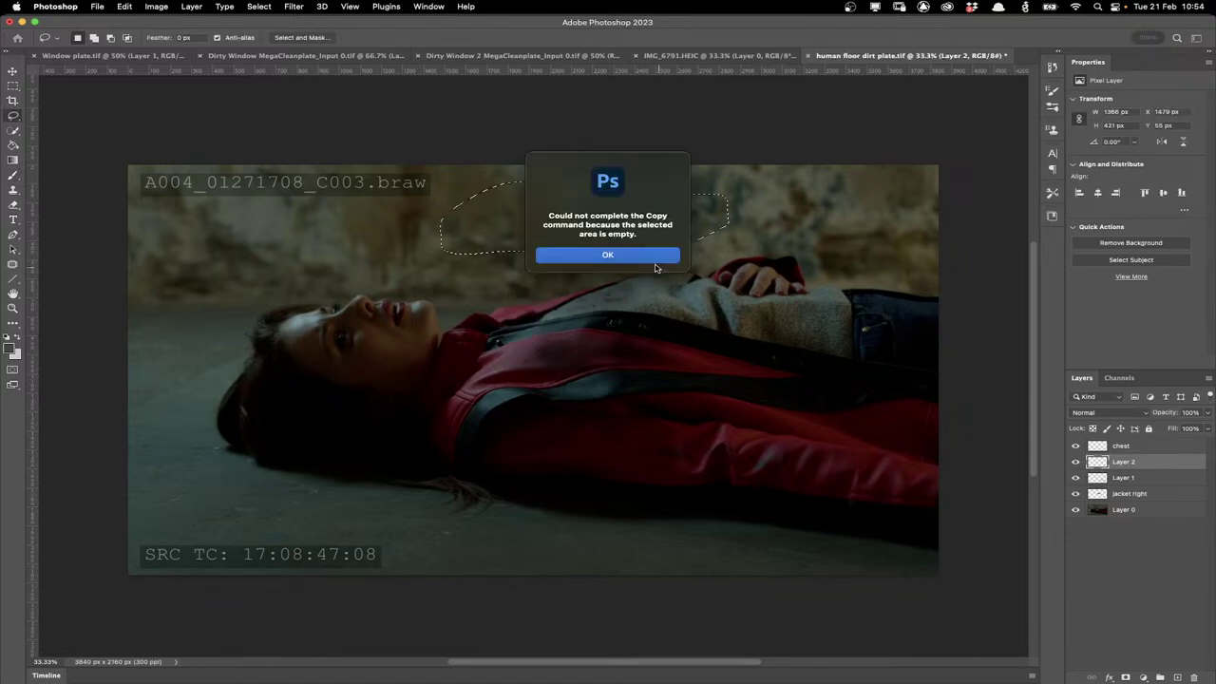
pyautogui.click(638, 252)
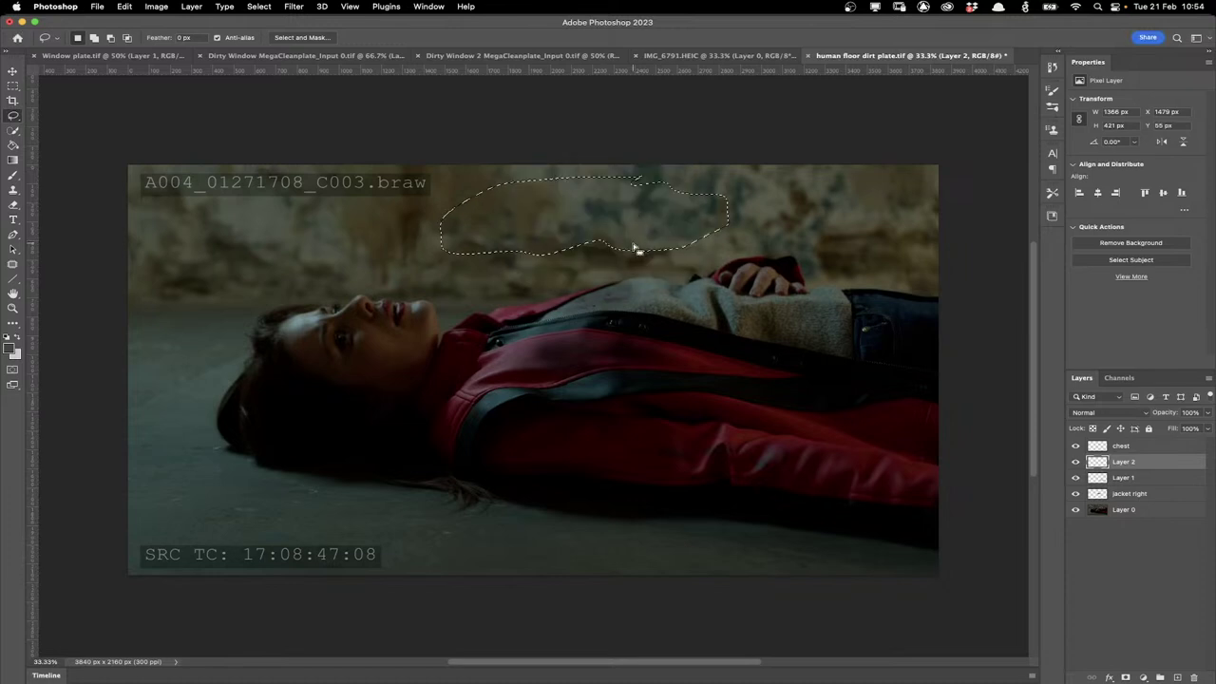
pyautogui.press('super+d')
pyautogui.press('v')
pyautogui.moveTo(663, 212); pyautogui.dragTo(695, 477)
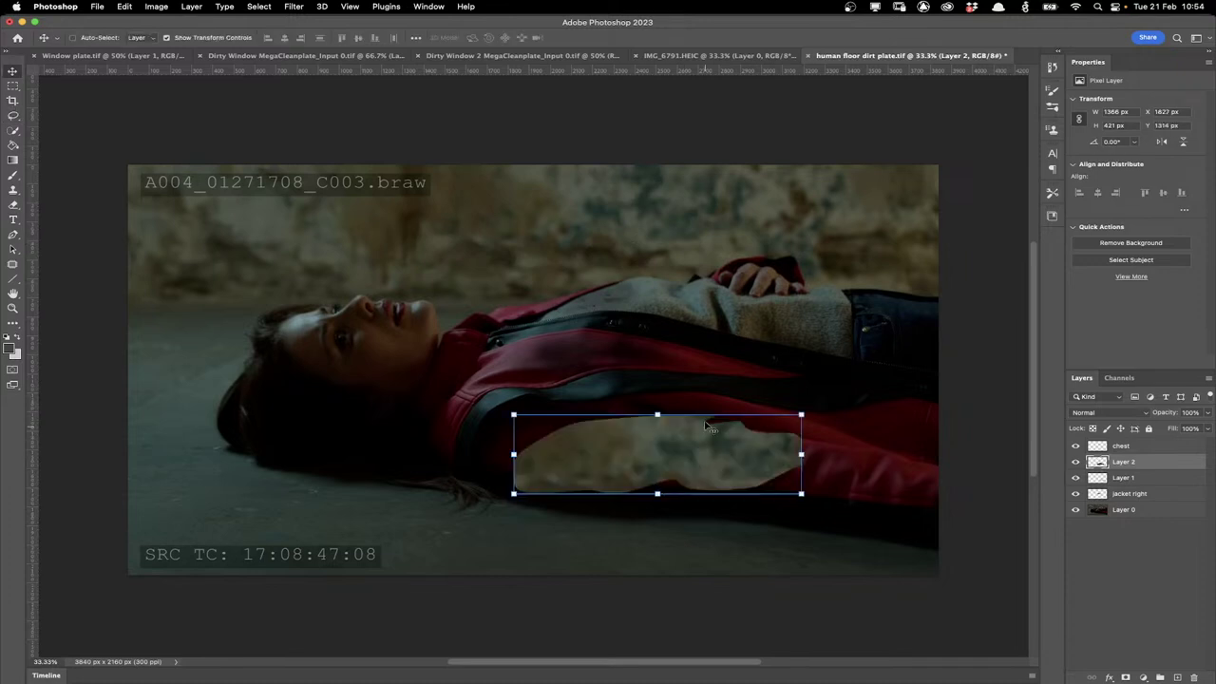
# Delete the wall patch layer, Layer 2, and switch to the Rectangular Marquee tool
pyautogui.click(1194, 678)
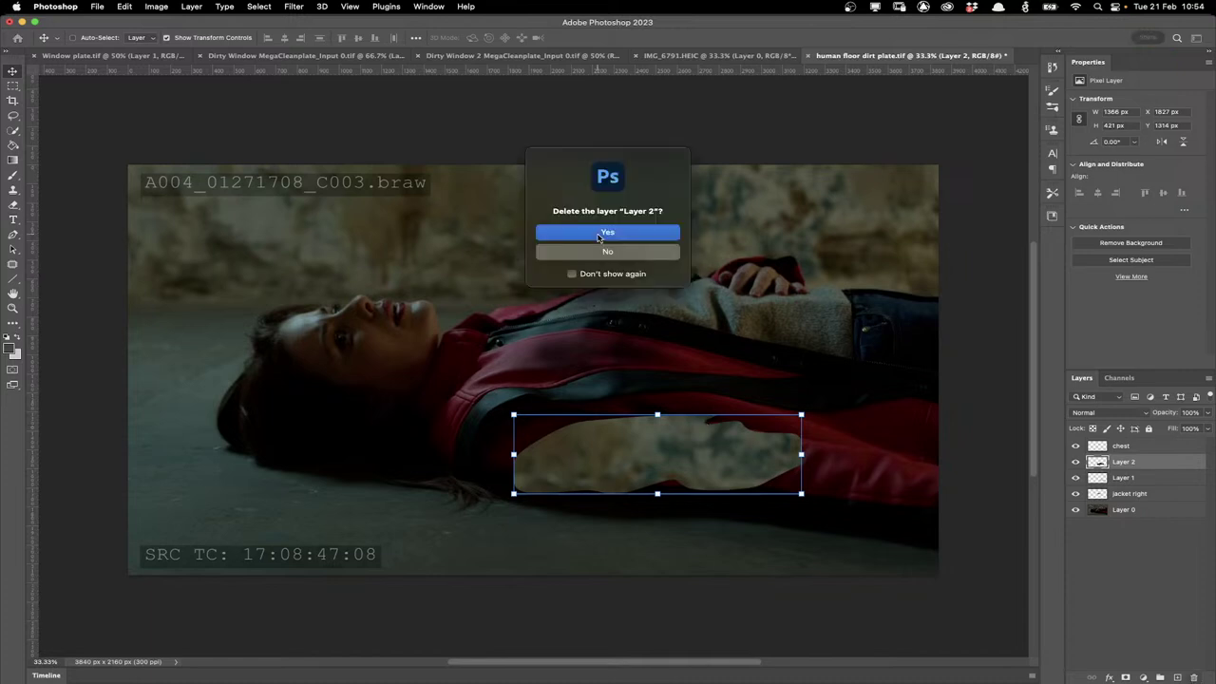
pyautogui.click(607, 233)
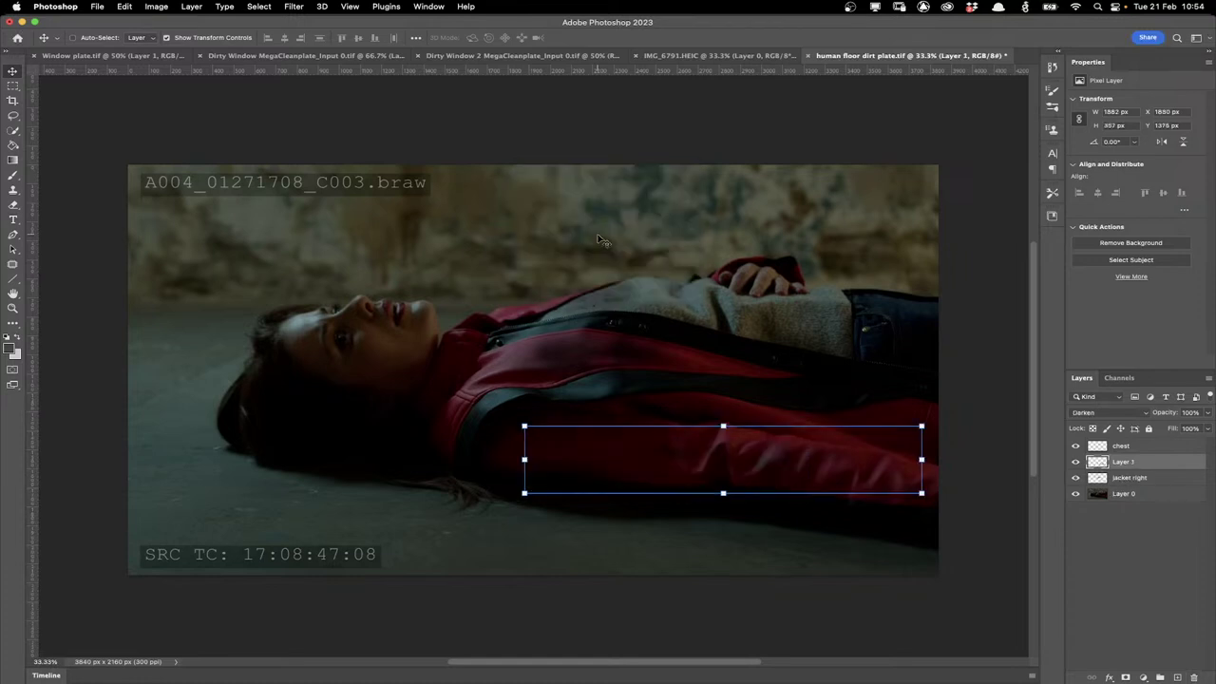
pyautogui.click(11, 86)
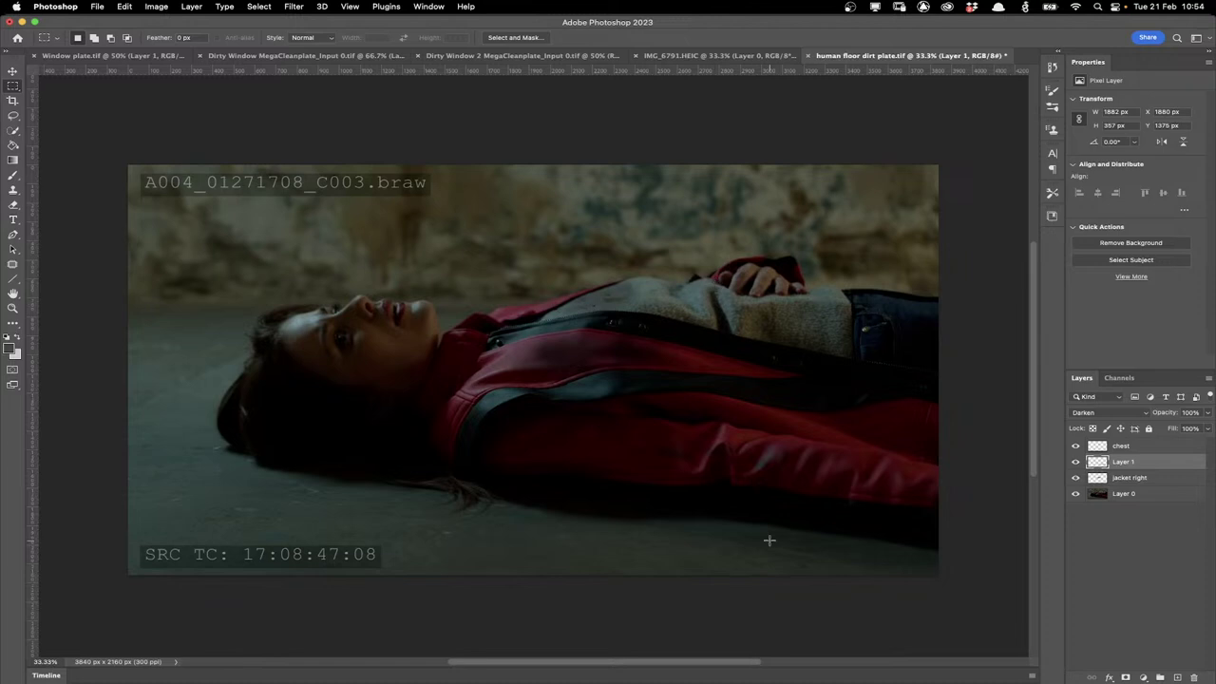
# Toggle the chest, Layer 1 and jacket right layers to compare their dirt, and hide Layer 0 to isolate the painted marks
pyautogui.click(1076, 446)
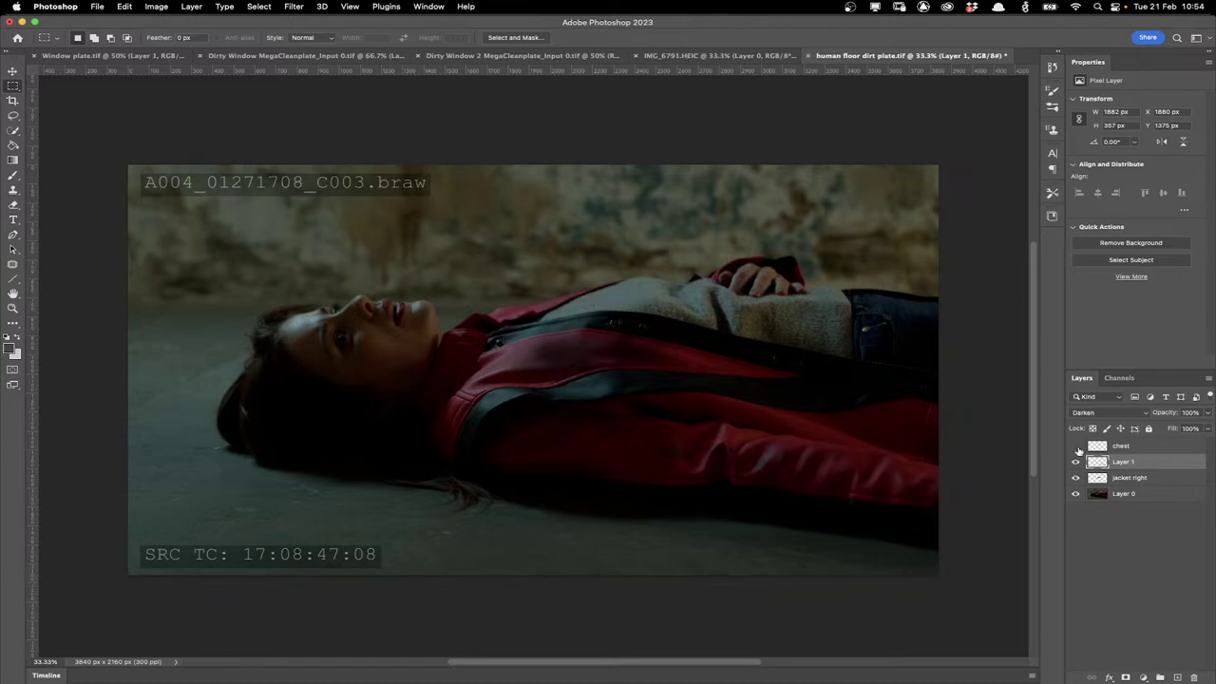
pyautogui.click(1076, 447)
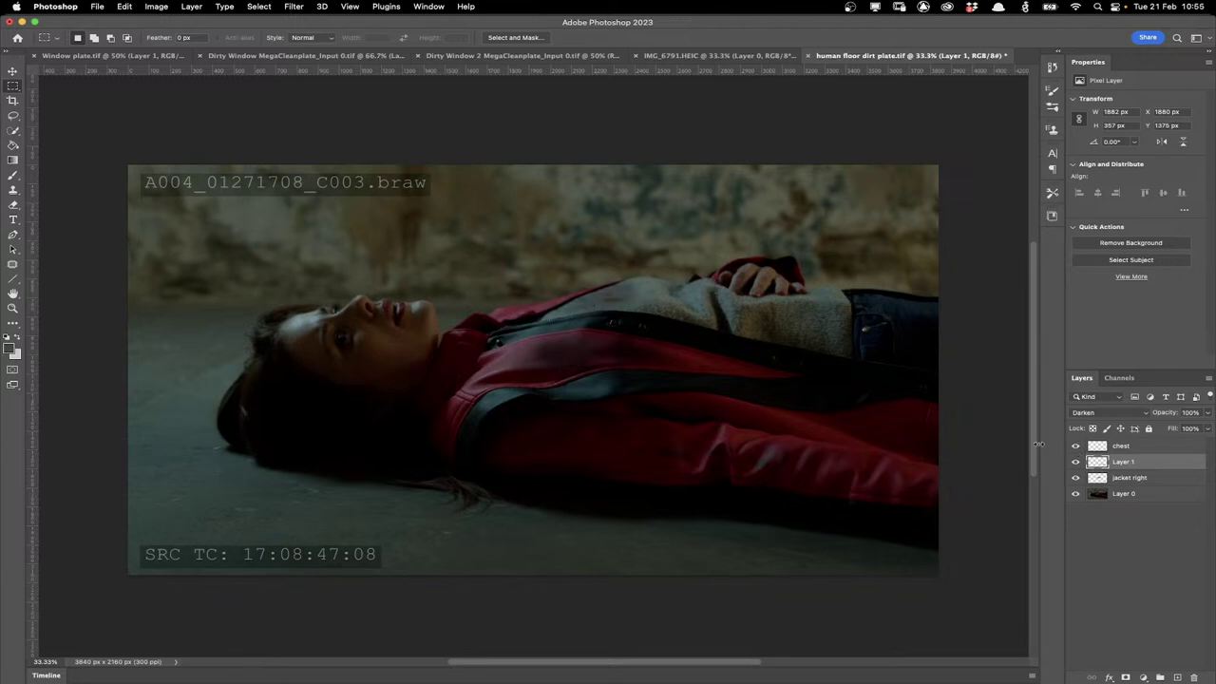
pyautogui.click(1076, 461)
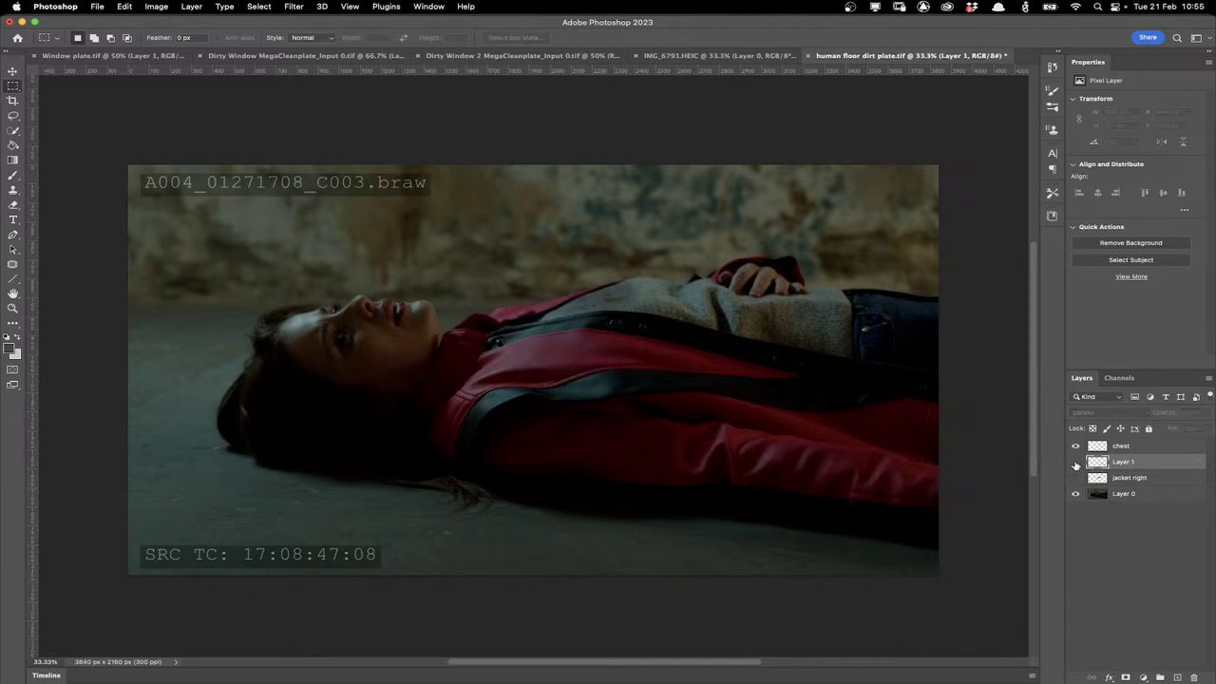
pyautogui.click(1076, 463)
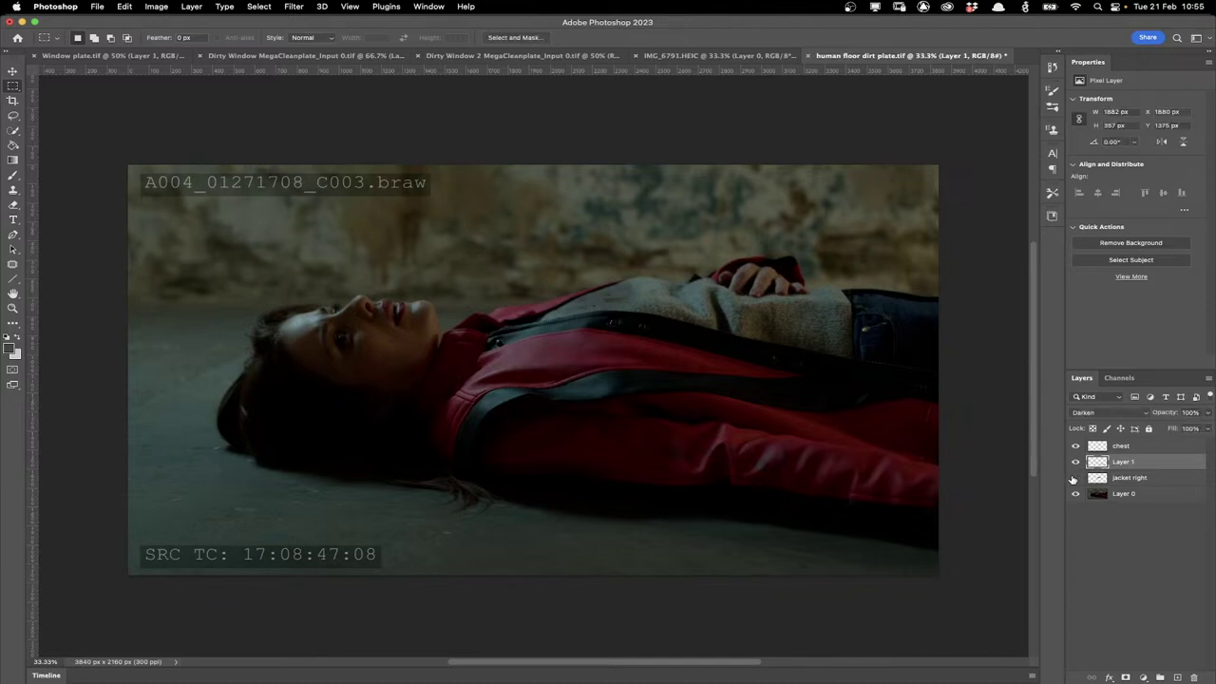
pyautogui.click(1075, 477)
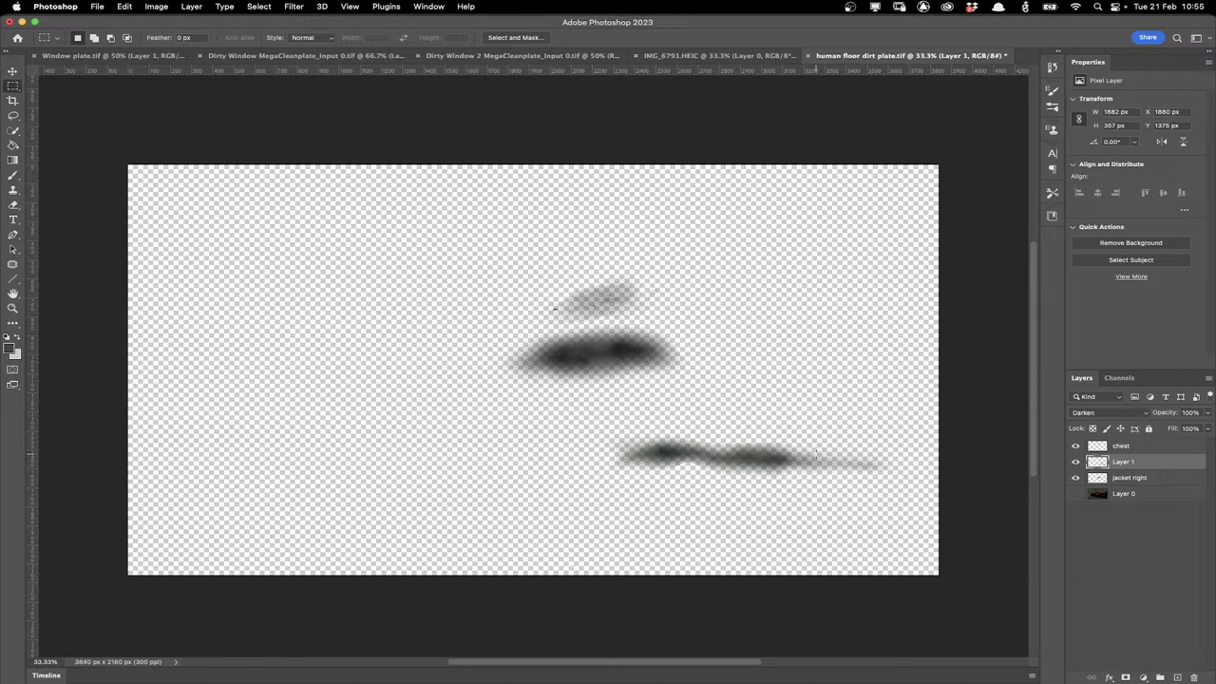
# Switch to Nuke, view the Merge3 composite and inspect the dirt on the red jacket's chest and sleeve
pyautogui.moveTo(514, 671)
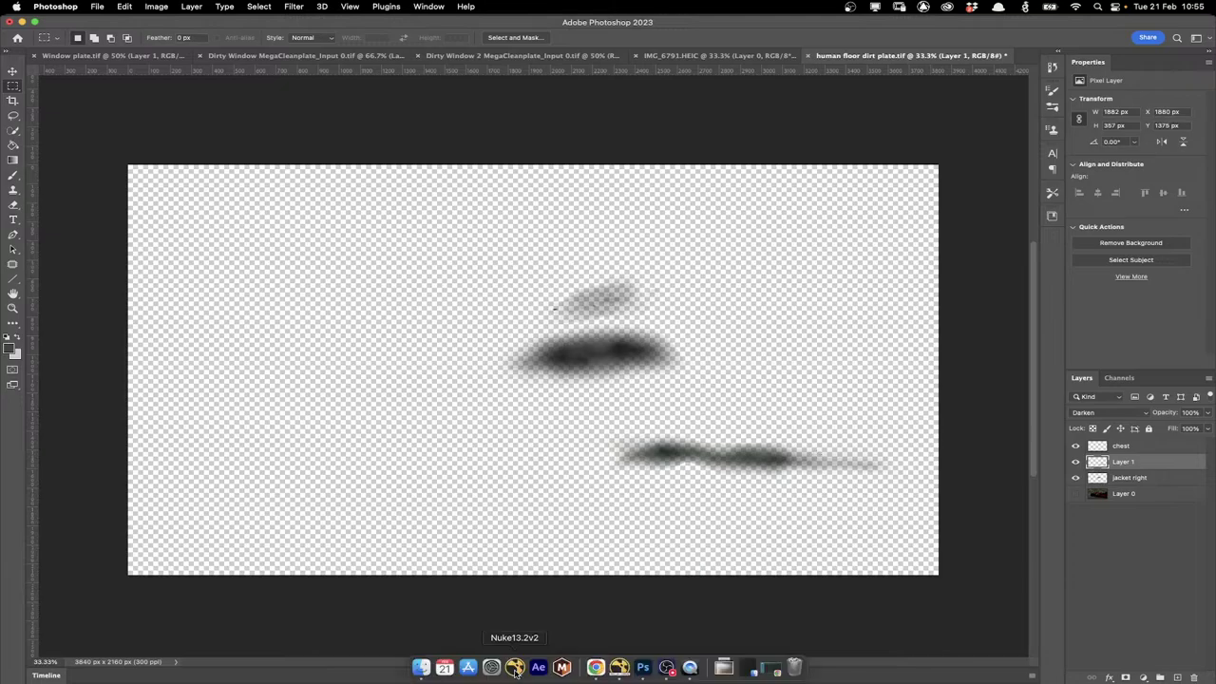
pyautogui.click(515, 668)
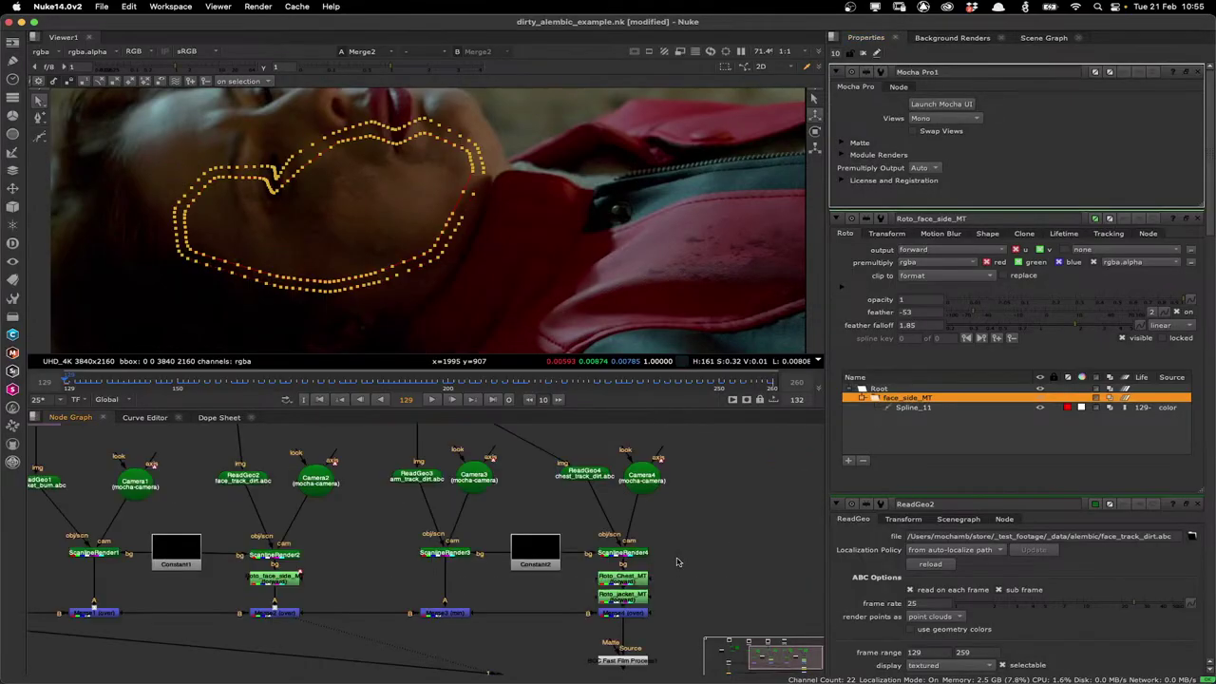
pyautogui.scroll(-2, 639, 524)
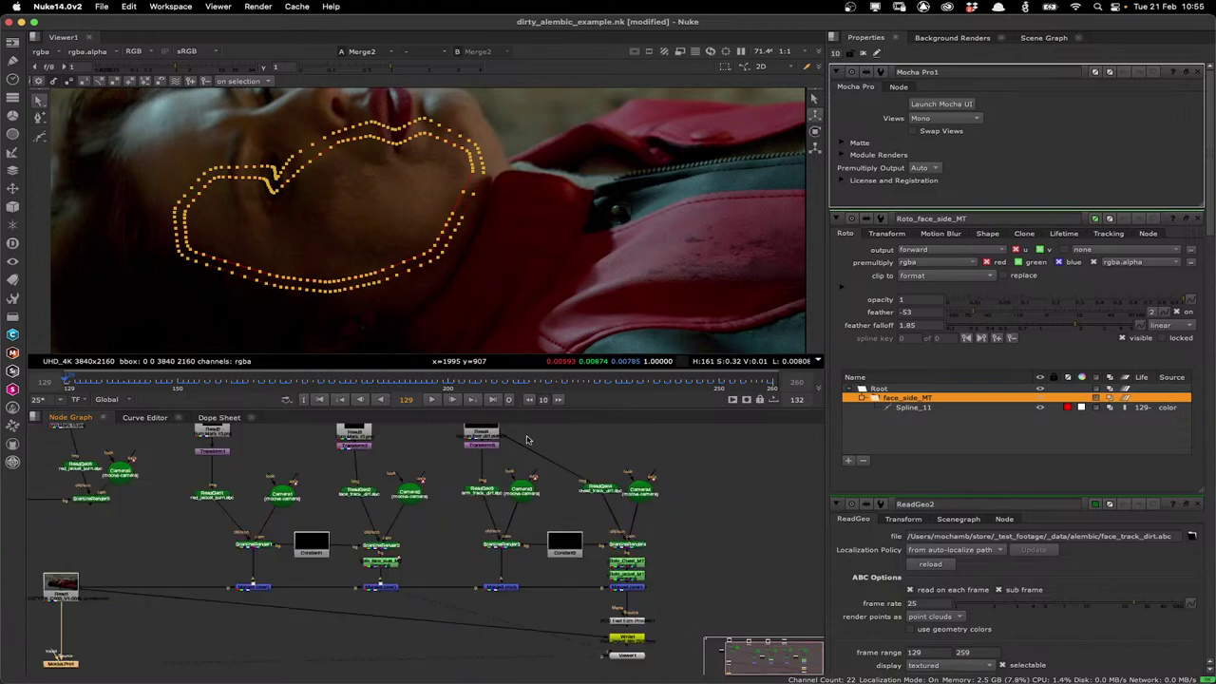
pyautogui.click(483, 436)
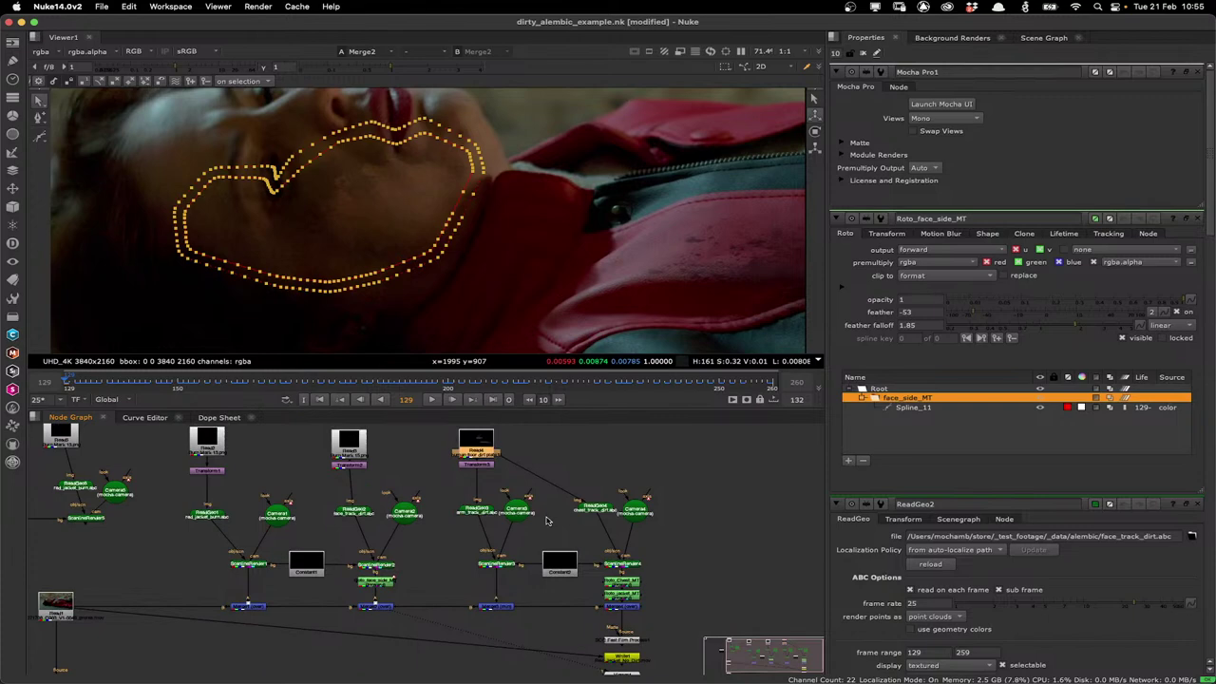
pyautogui.click(502, 608)
pyautogui.press('1')
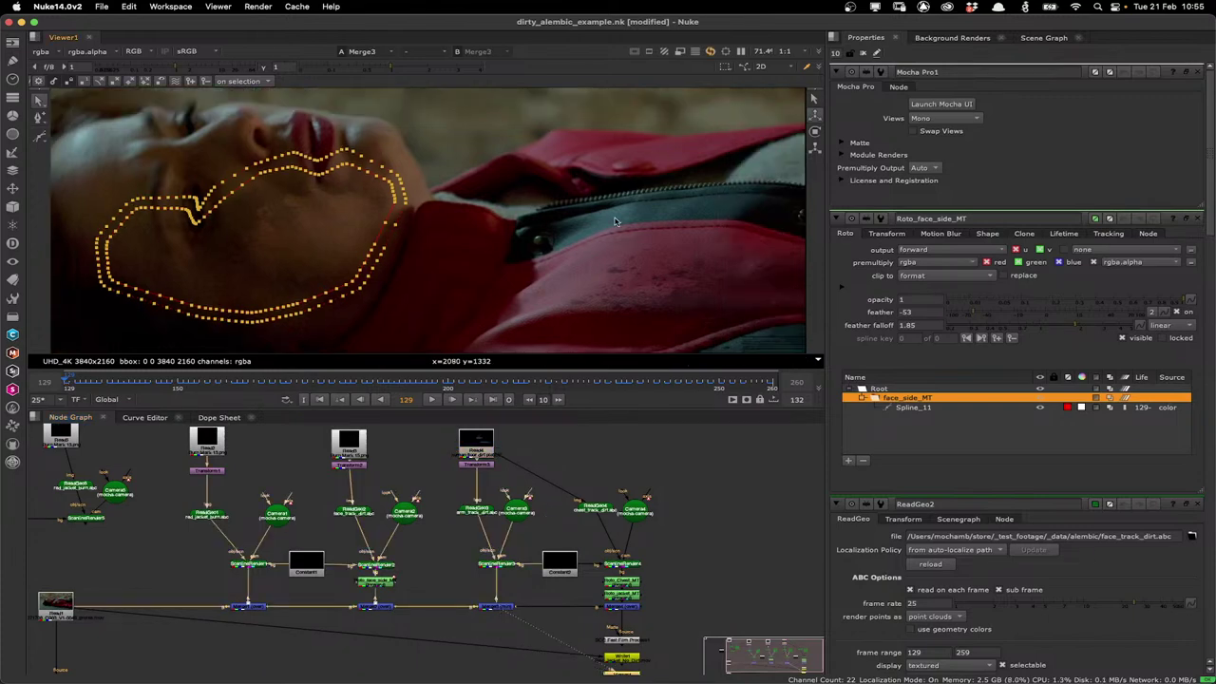
pyautogui.scroll(2, 531, 200)
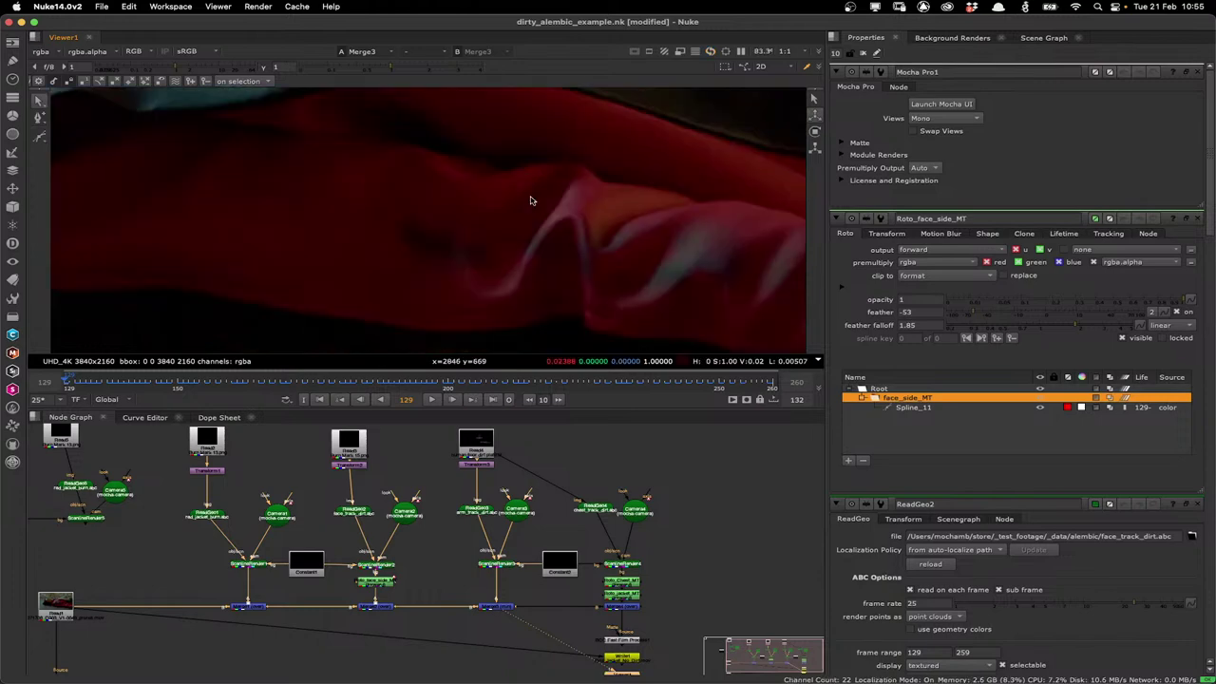
pyautogui.scroll(-3, 469, 270)
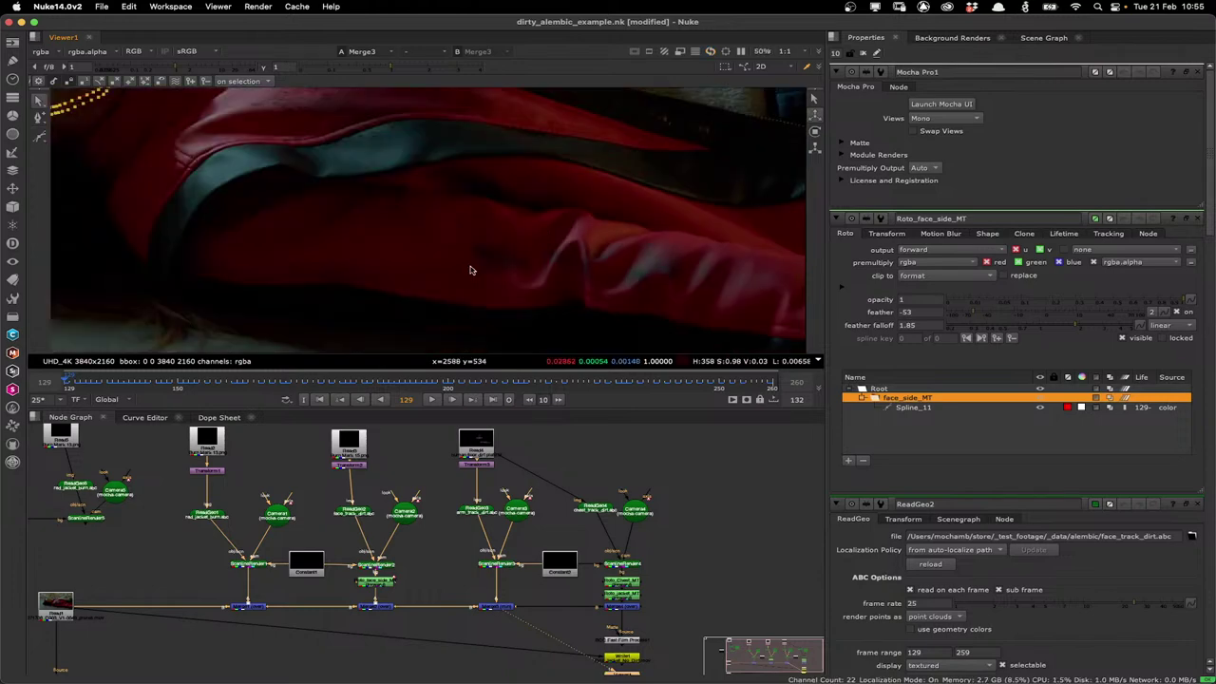
# View the ScanlineRender3 output to isolate the arm dirt, and close the Roto_face_side_MT properties
pyautogui.click(496, 565)
pyautogui.press('1')
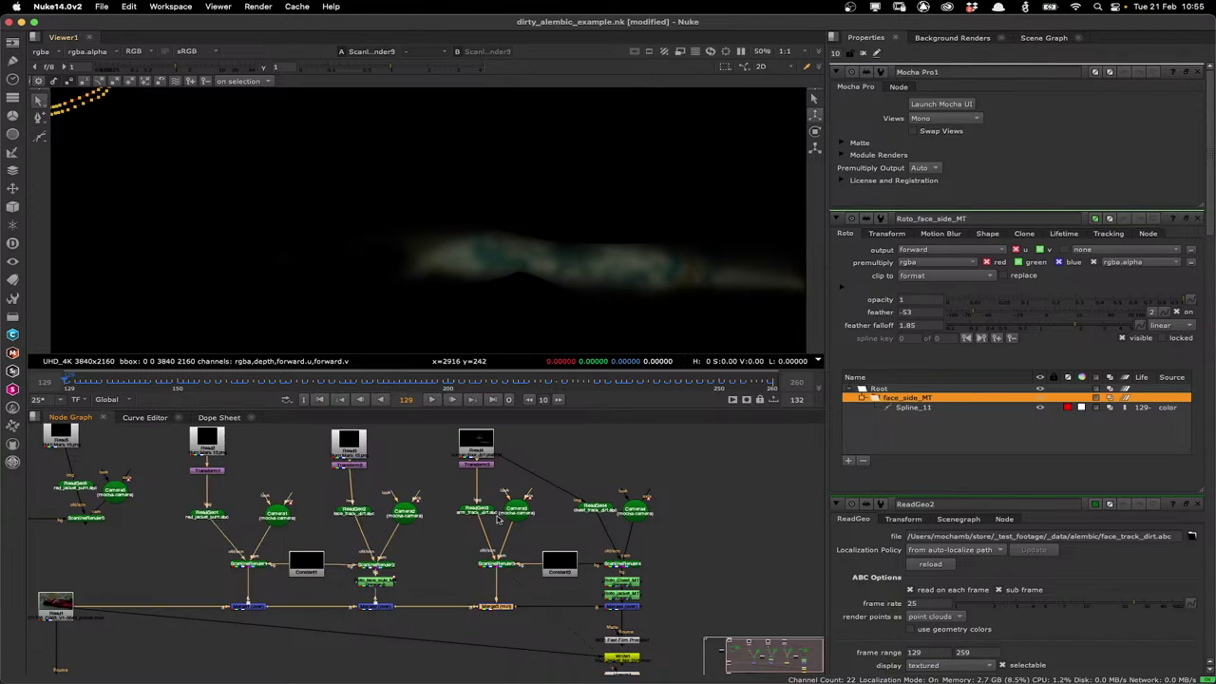
pyautogui.scroll(-2, 555, 275)
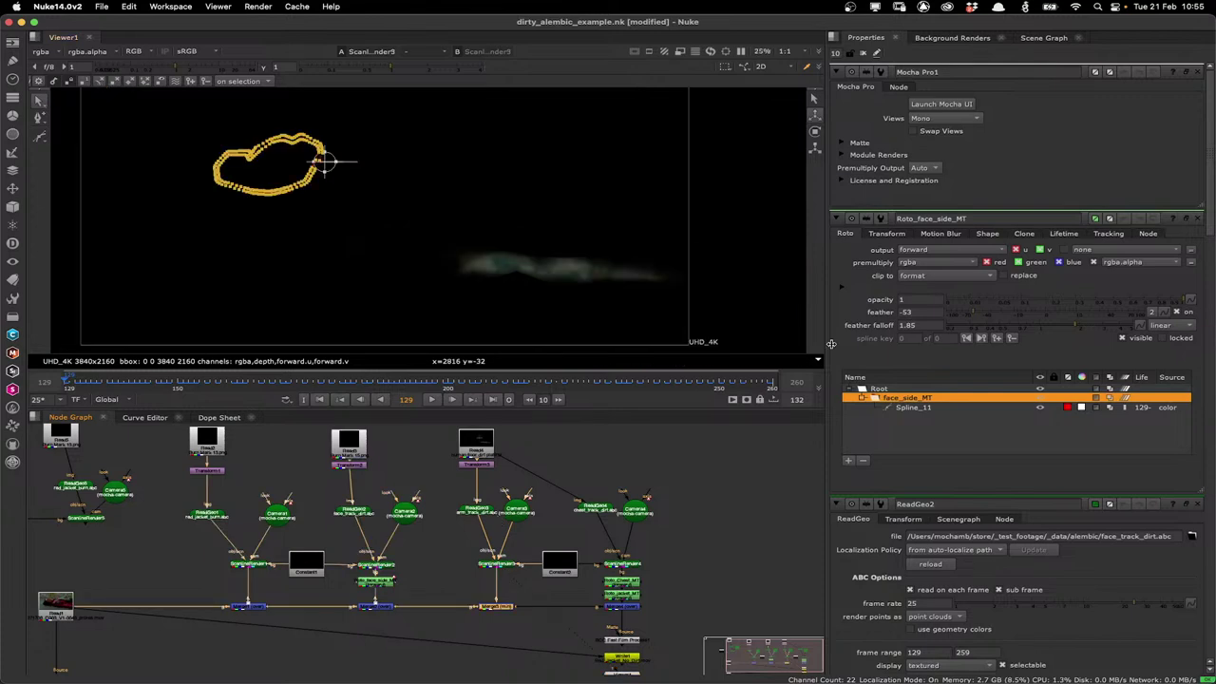
pyautogui.click(1197, 218)
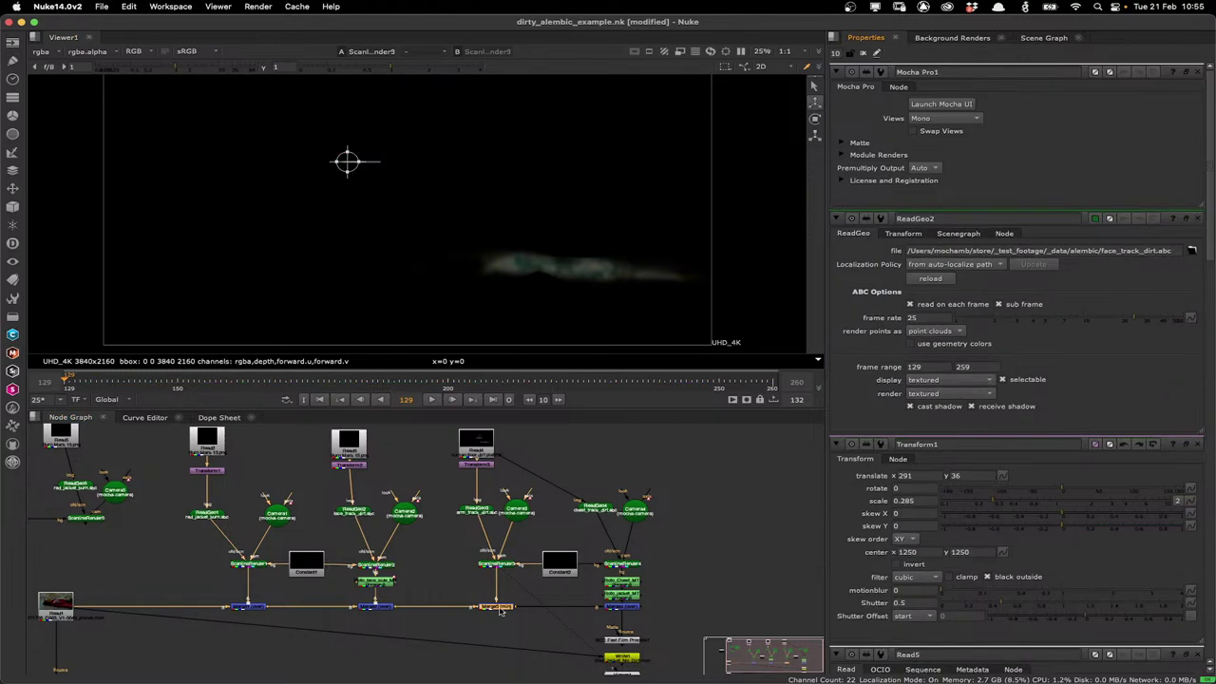
# Compare the Merge3 composite with the ScanlineRender4 output of the chest dirt
pyautogui.click(632, 608)
pyautogui.press('1')
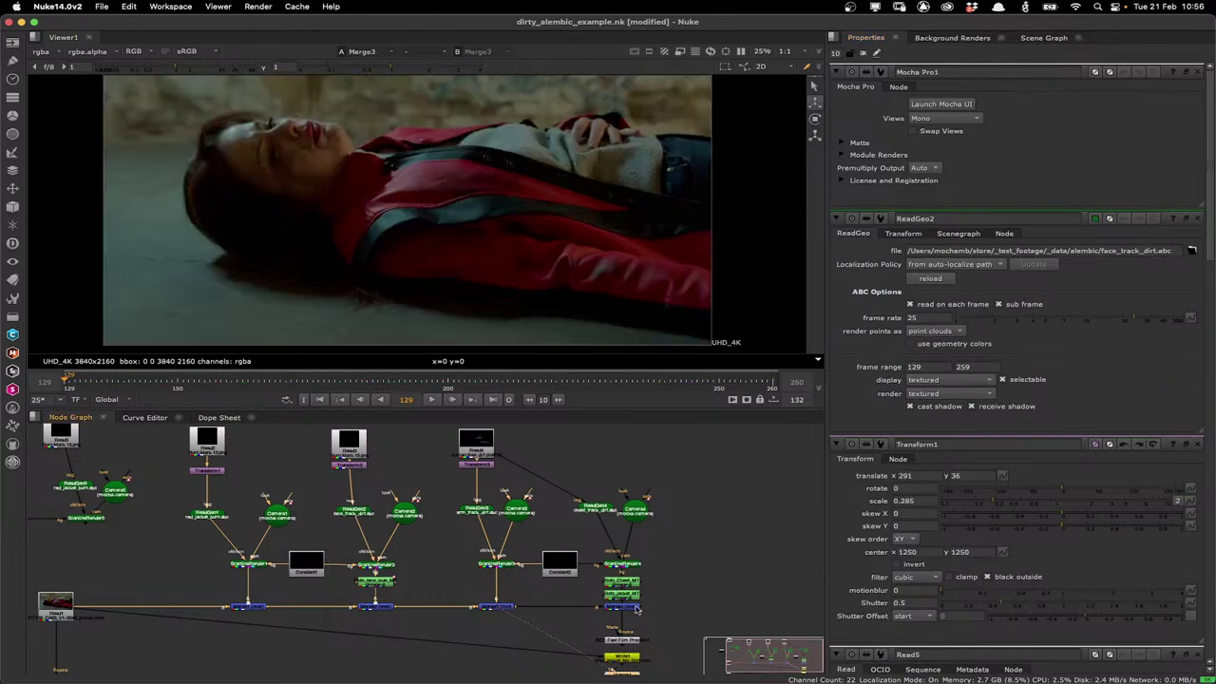
pyautogui.click(619, 565)
pyautogui.press('1')
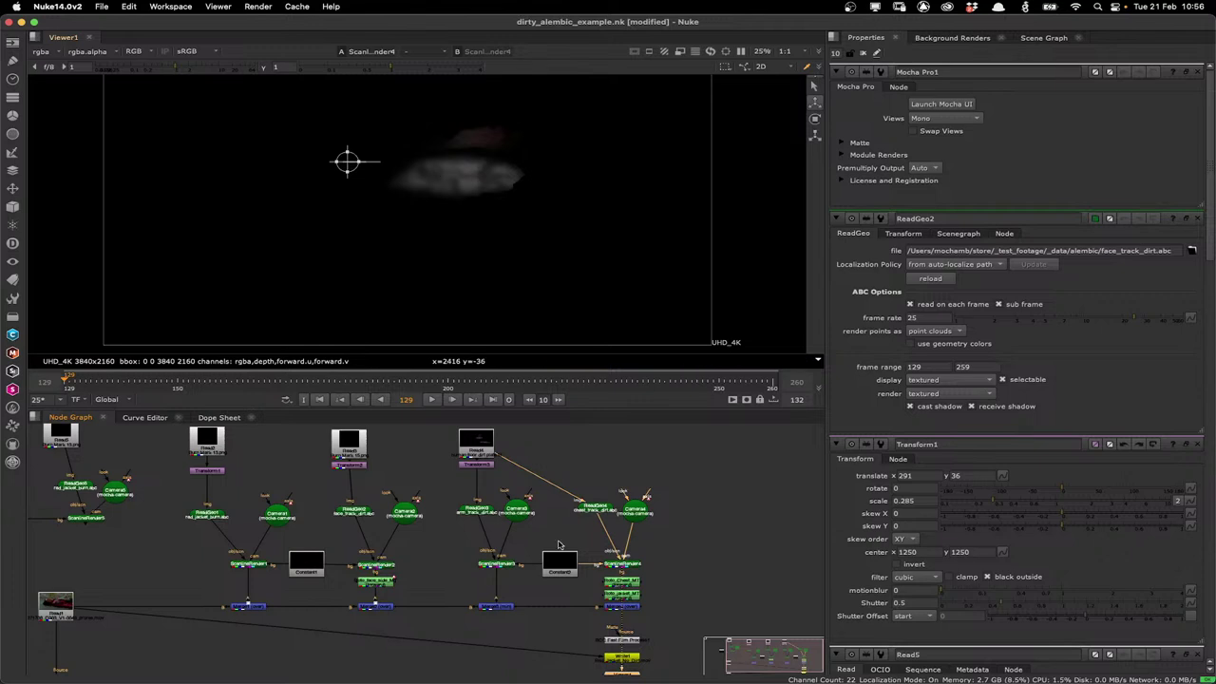
# Open the Roto_Chest_MT and Roto_jacket_MT nodes alternately to compare their matte splines over the rendered chest dirt
pyautogui.click(623, 581)
pyautogui.doubleClick(622, 584)
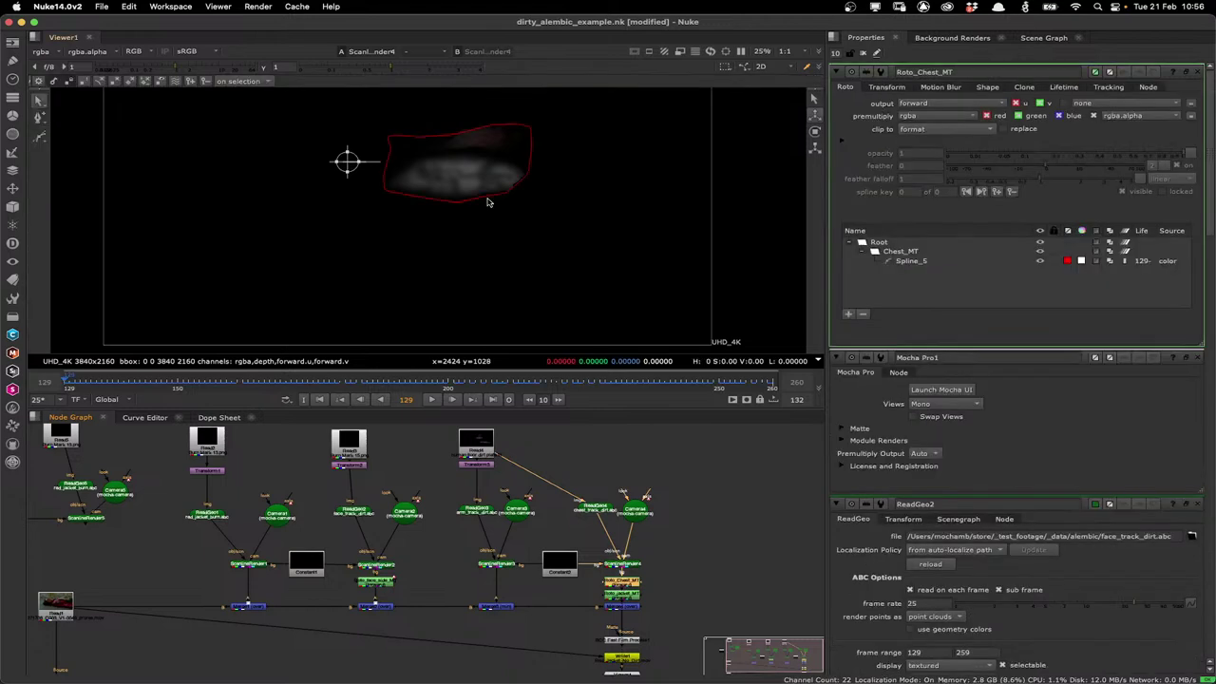
pyautogui.doubleClick(625, 595)
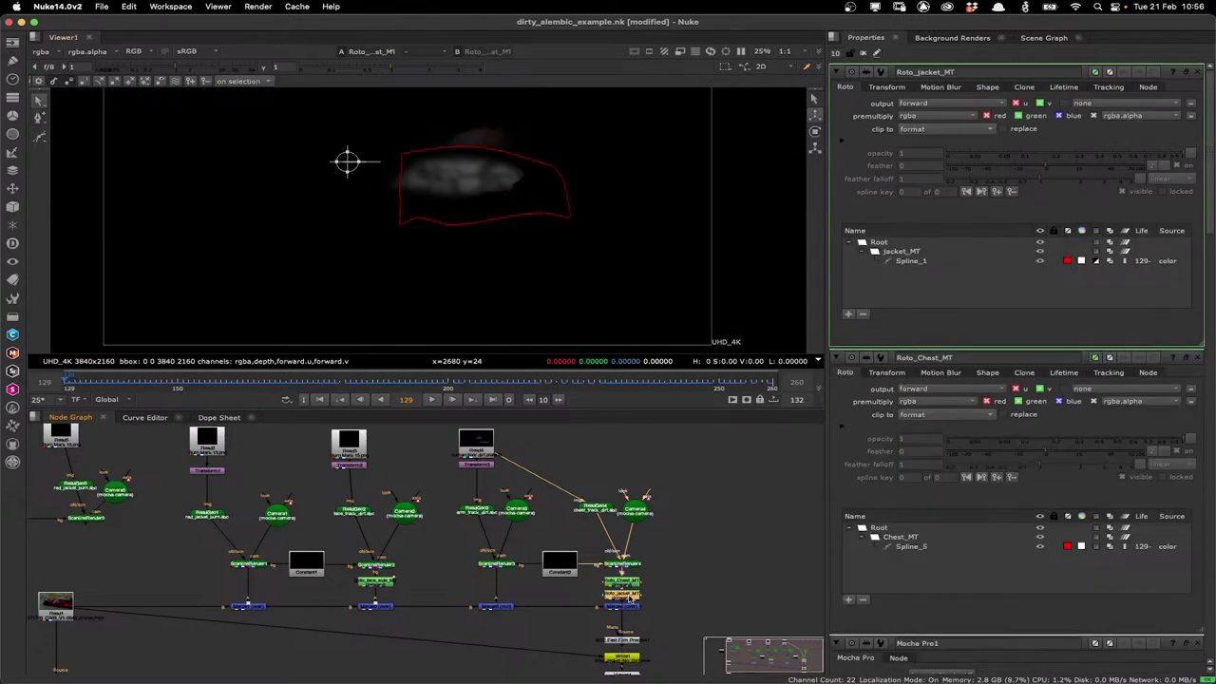
pyautogui.doubleClick(624, 582)
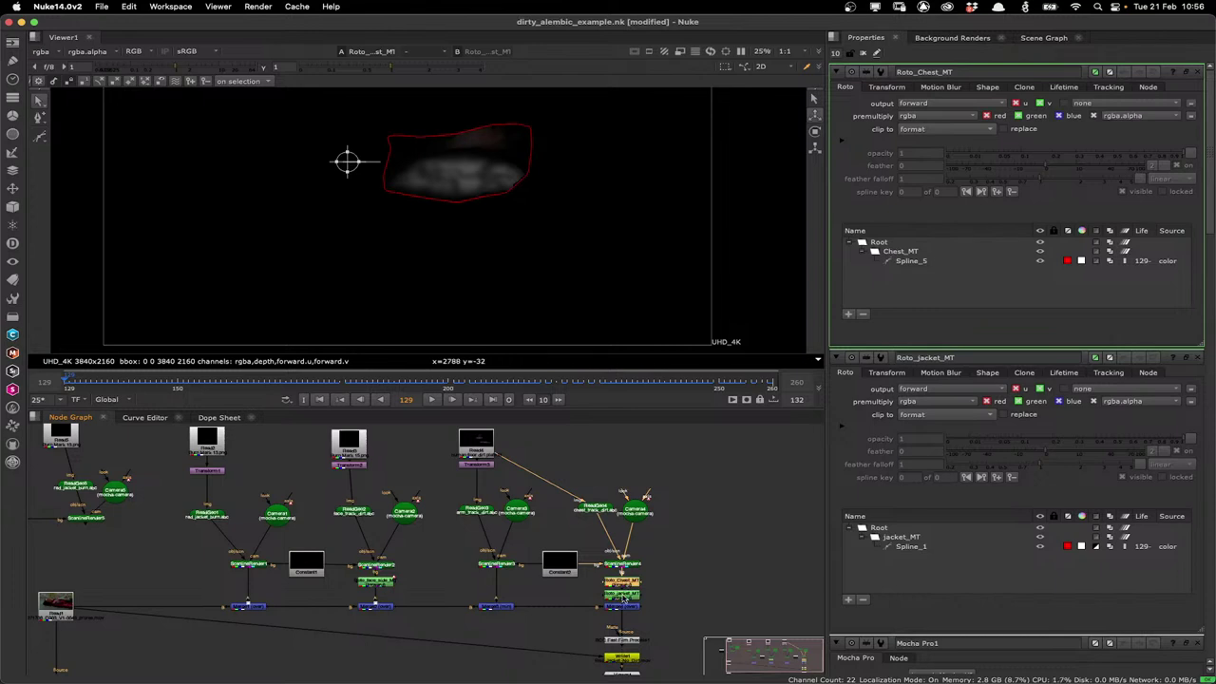
pyautogui.doubleClick(623, 596)
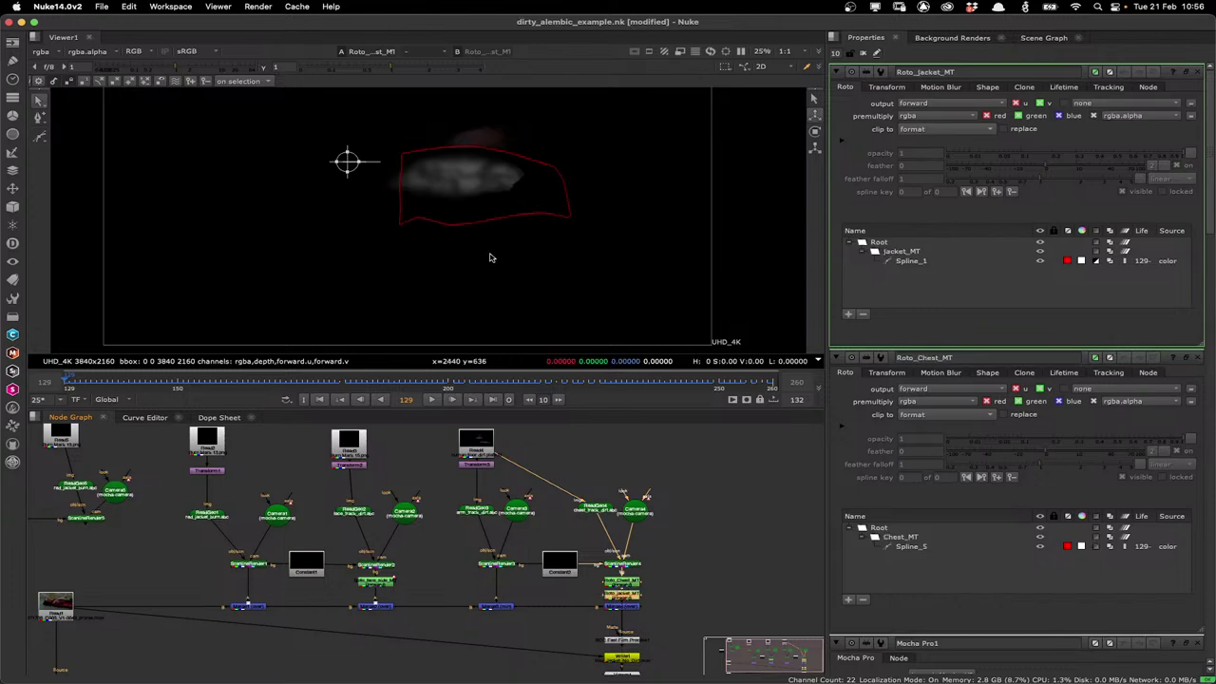
# View the Merge4 composite and examine the jacket and chest matte outlines against the figure
pyautogui.press('1')
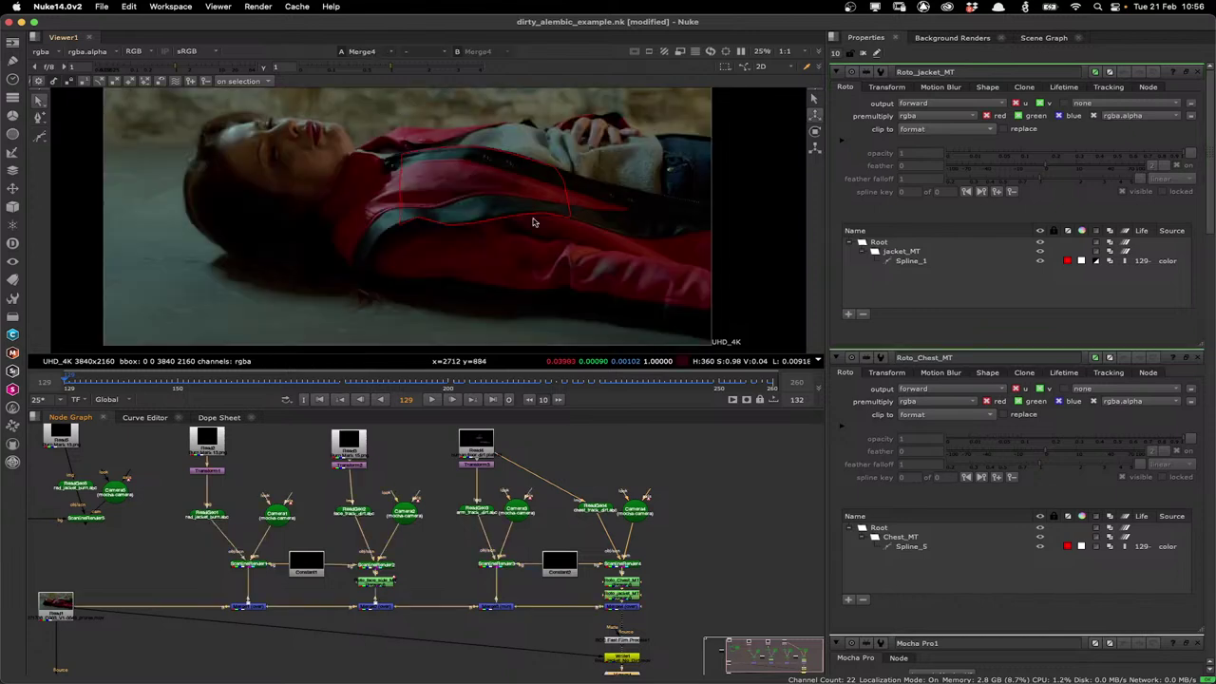
pyautogui.scroll(3, 533, 223)
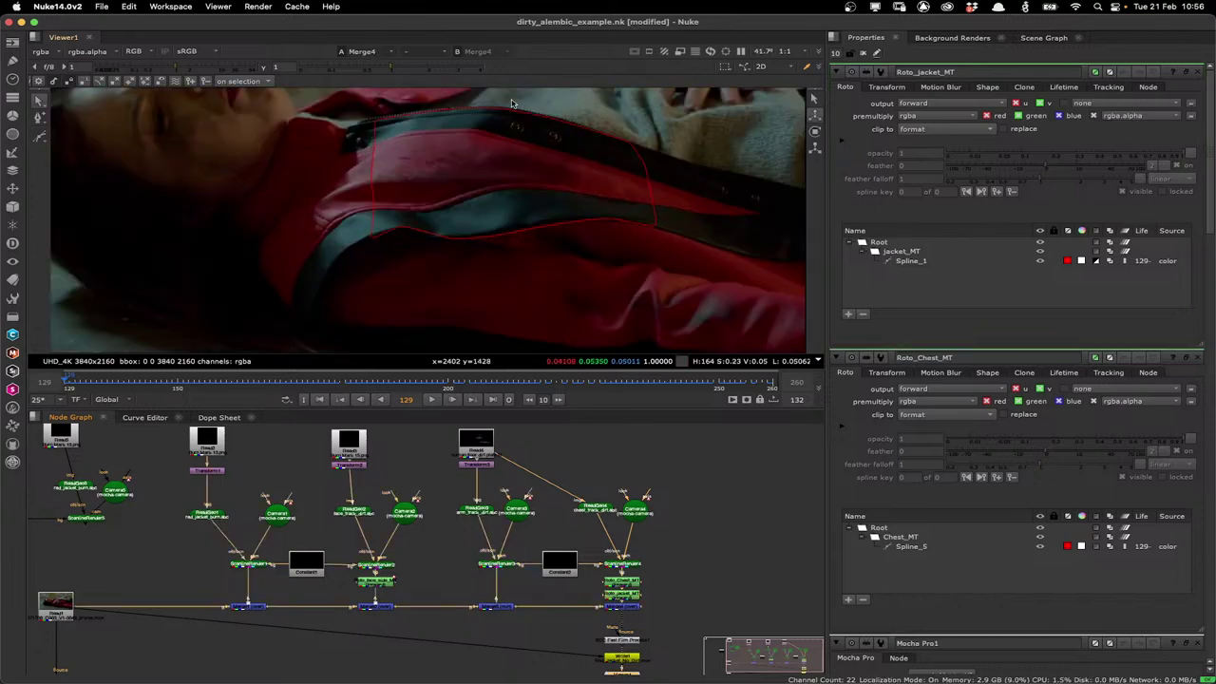
pyautogui.moveTo(511, 103)
pyautogui.mouseDown()
pyautogui.moveTo(506, 199)
pyautogui.moveTo(524, 98)
pyautogui.mouseUp()
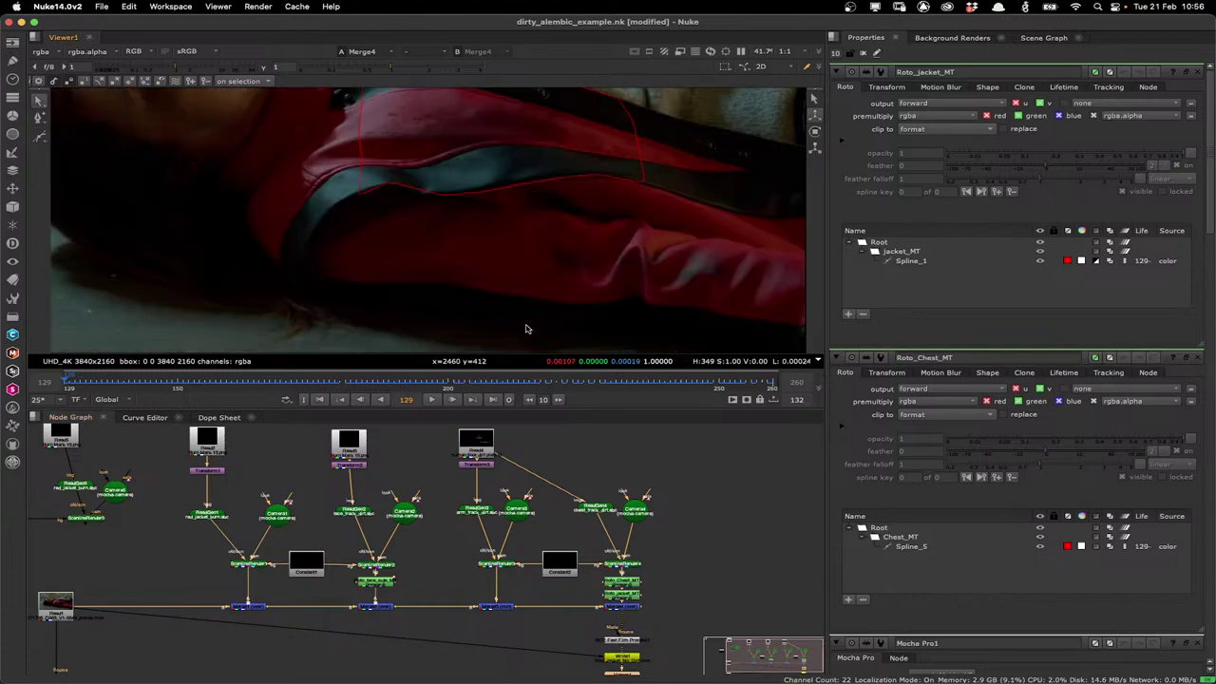
pyautogui.click(533, 124)
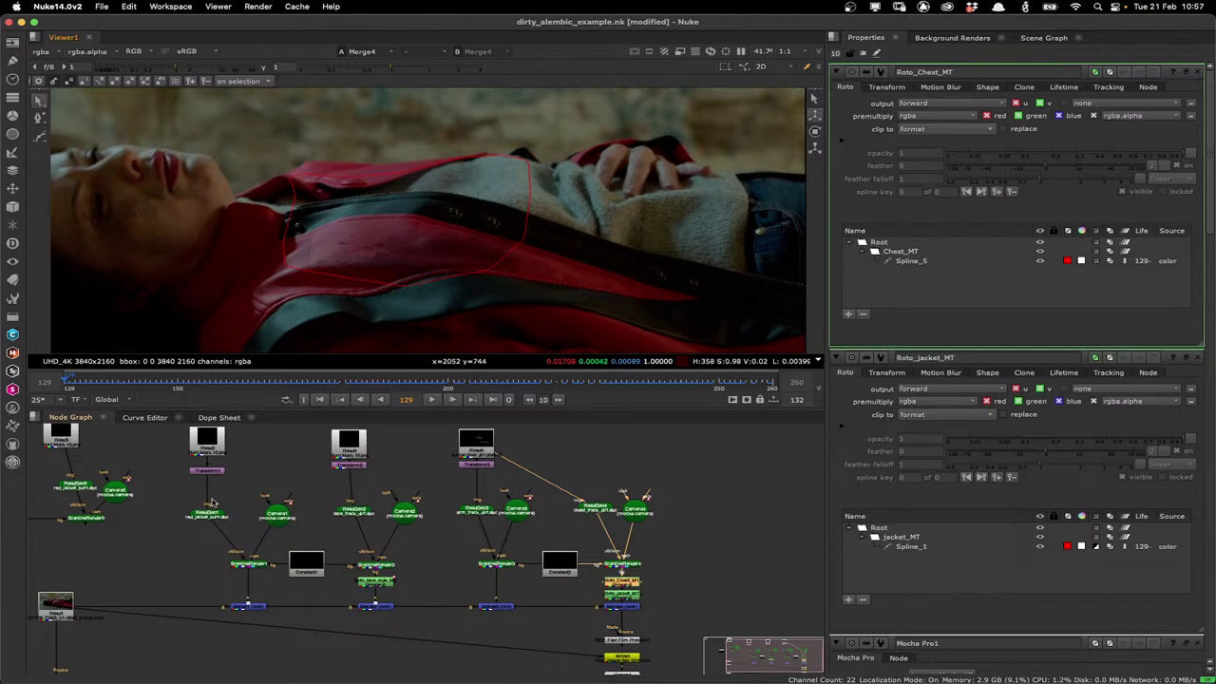
# View the Merge1 composite and set Transform1's translate x to 271
pyautogui.click(253, 606)
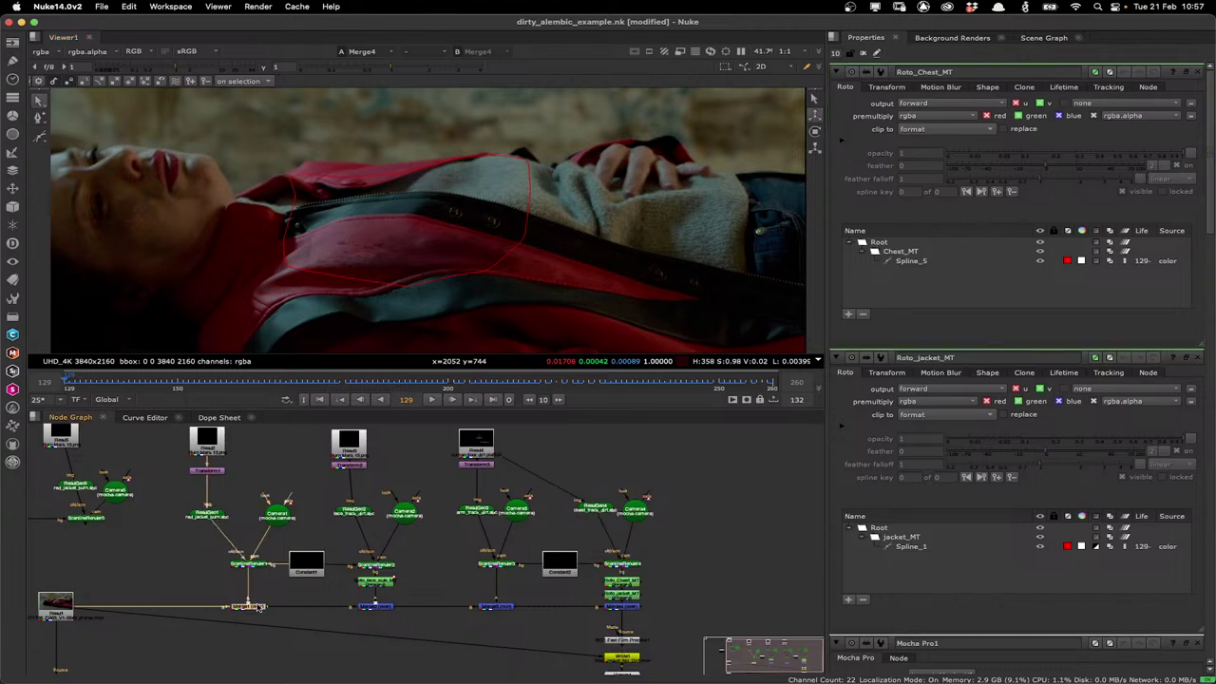
pyautogui.press('1')
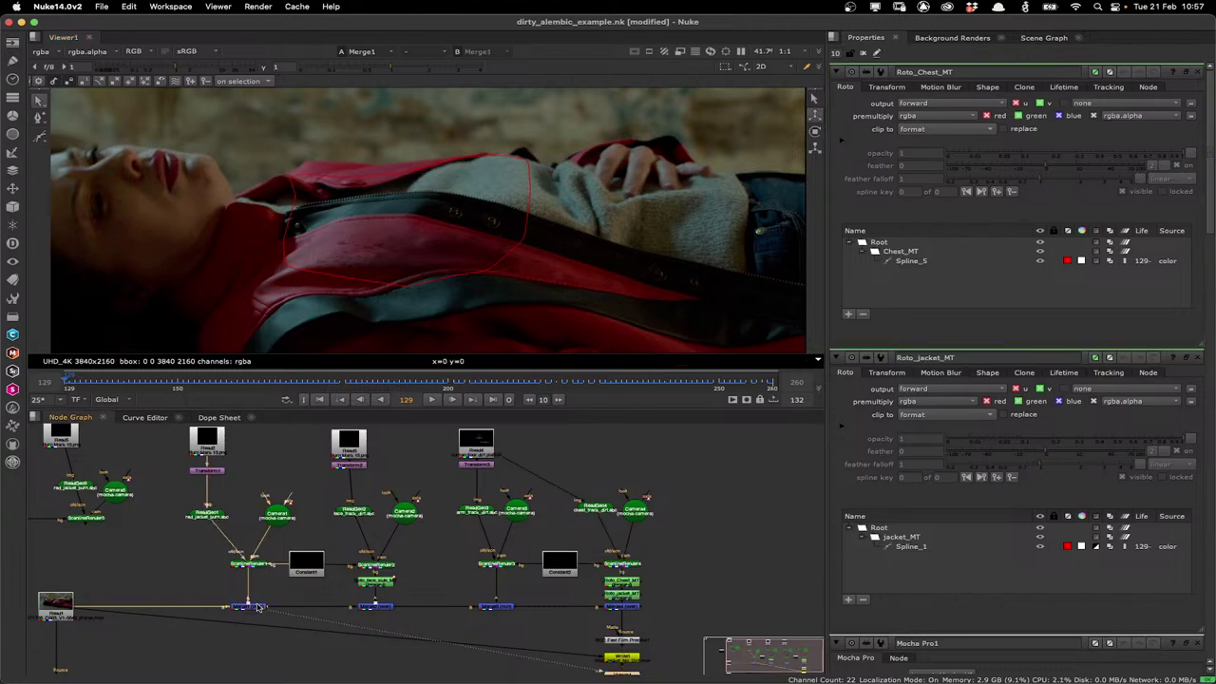
pyautogui.doubleClick(207, 469)
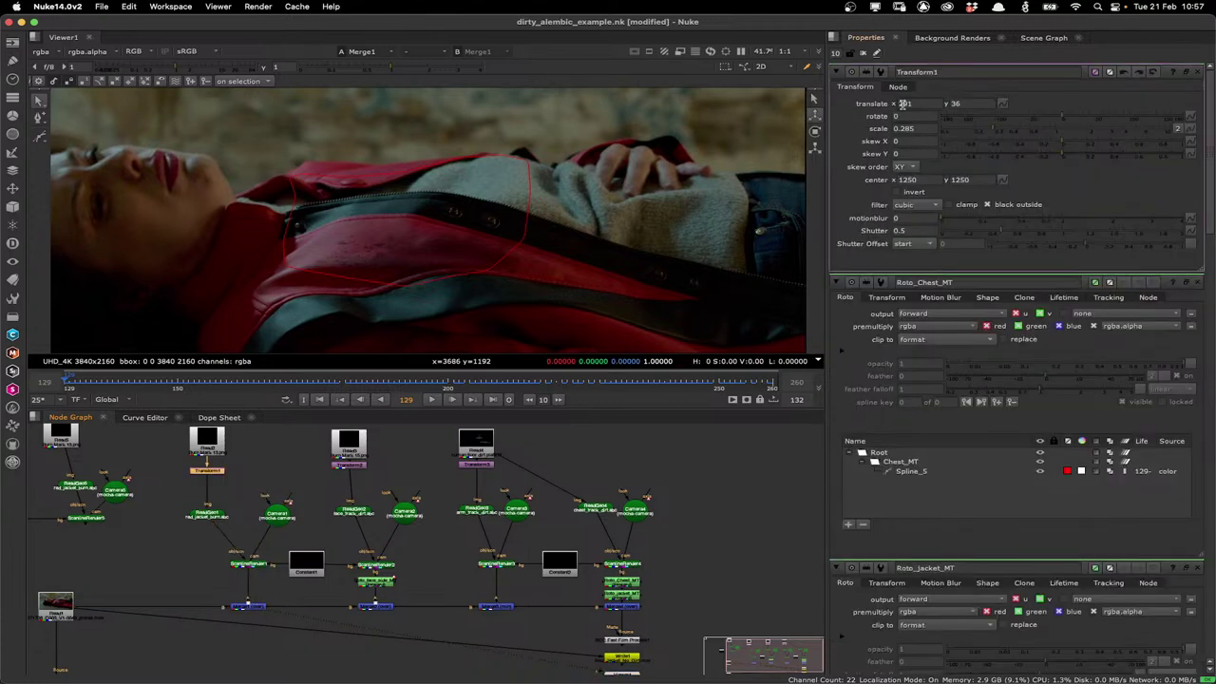
pyautogui.click(903, 103)
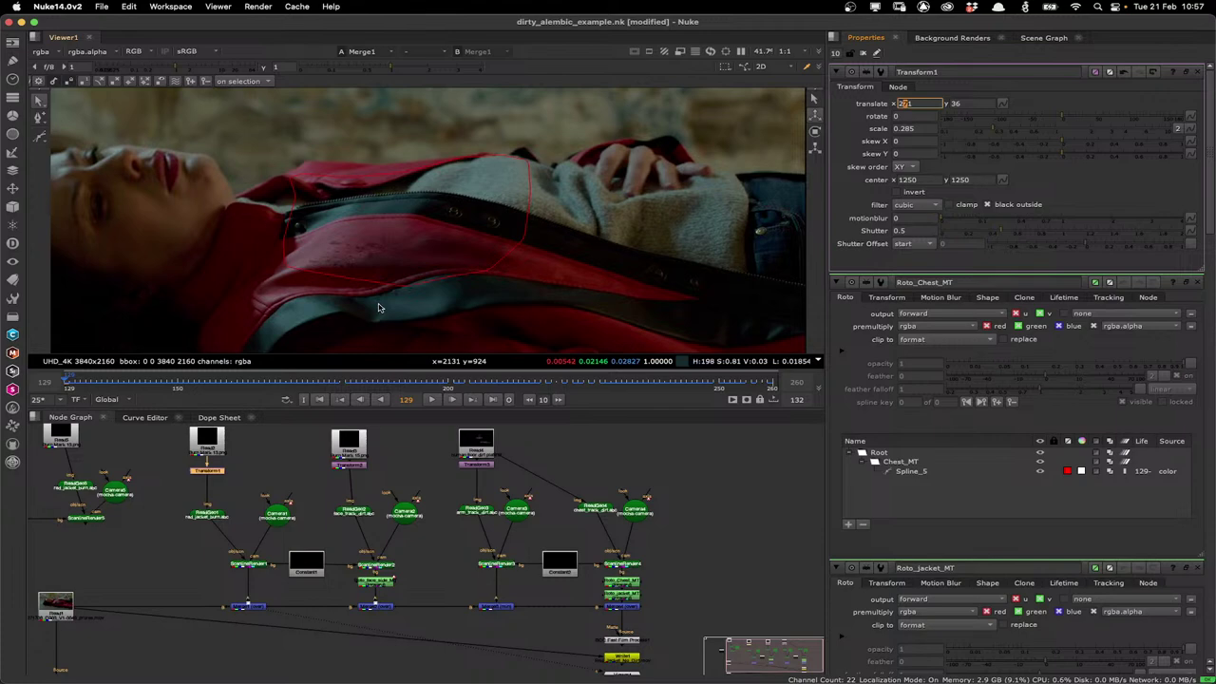
# Check the Merge1 composite at frame 212, play it from the first frame, and return to frame 129
pyautogui.click(511, 385)
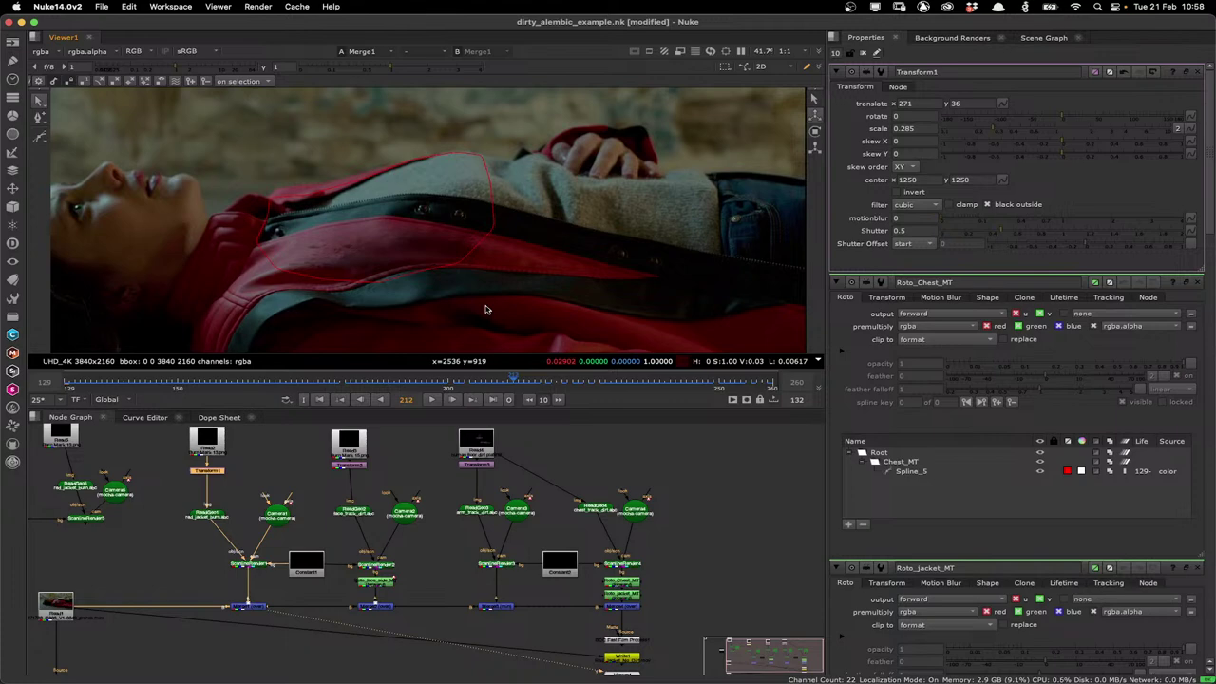
pyautogui.press('Home')
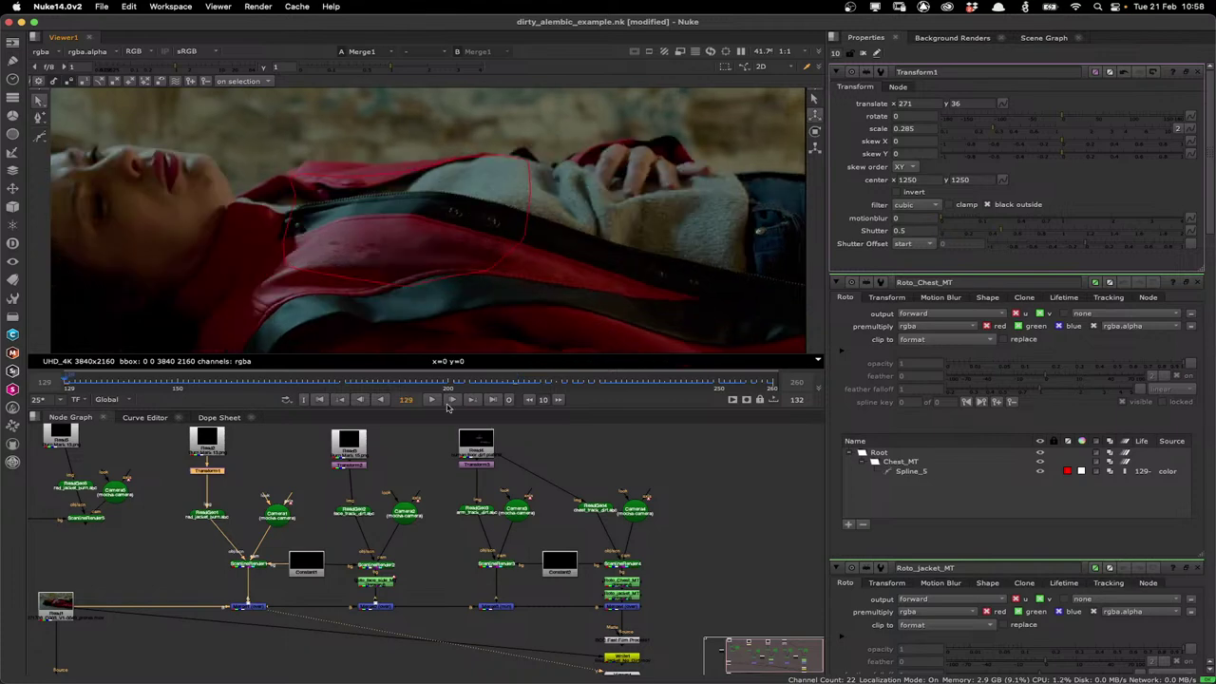
pyautogui.click(433, 400)
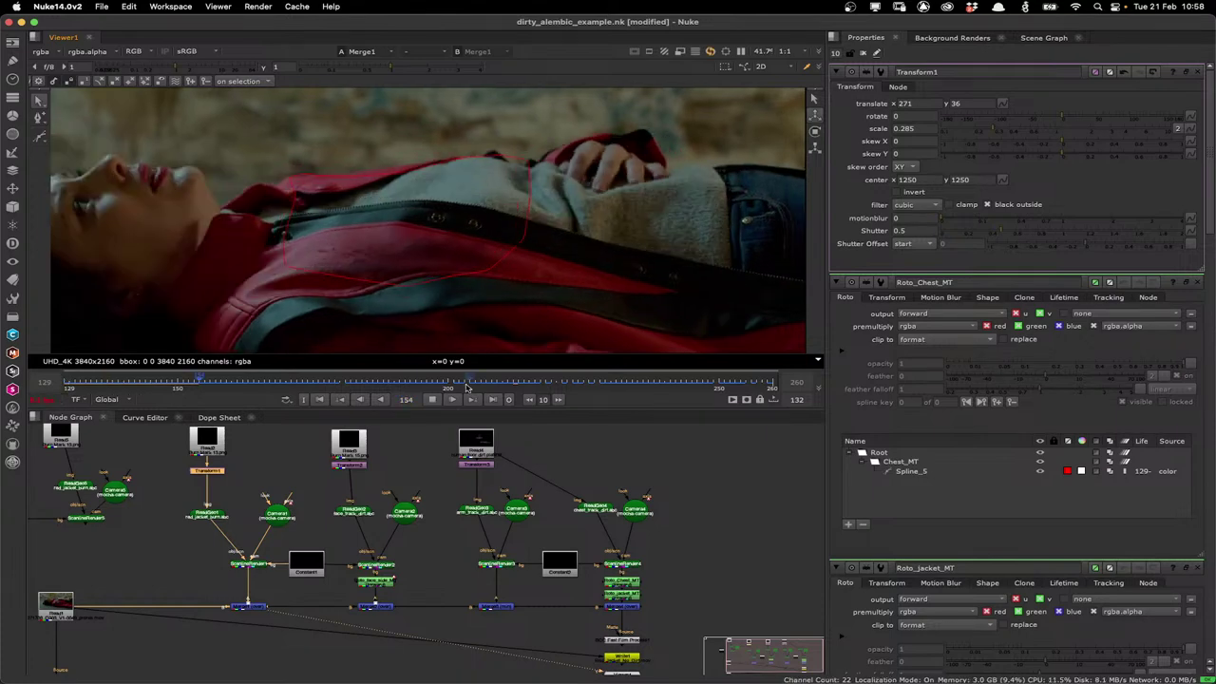
pyautogui.press('k')
pyautogui.press('Home')
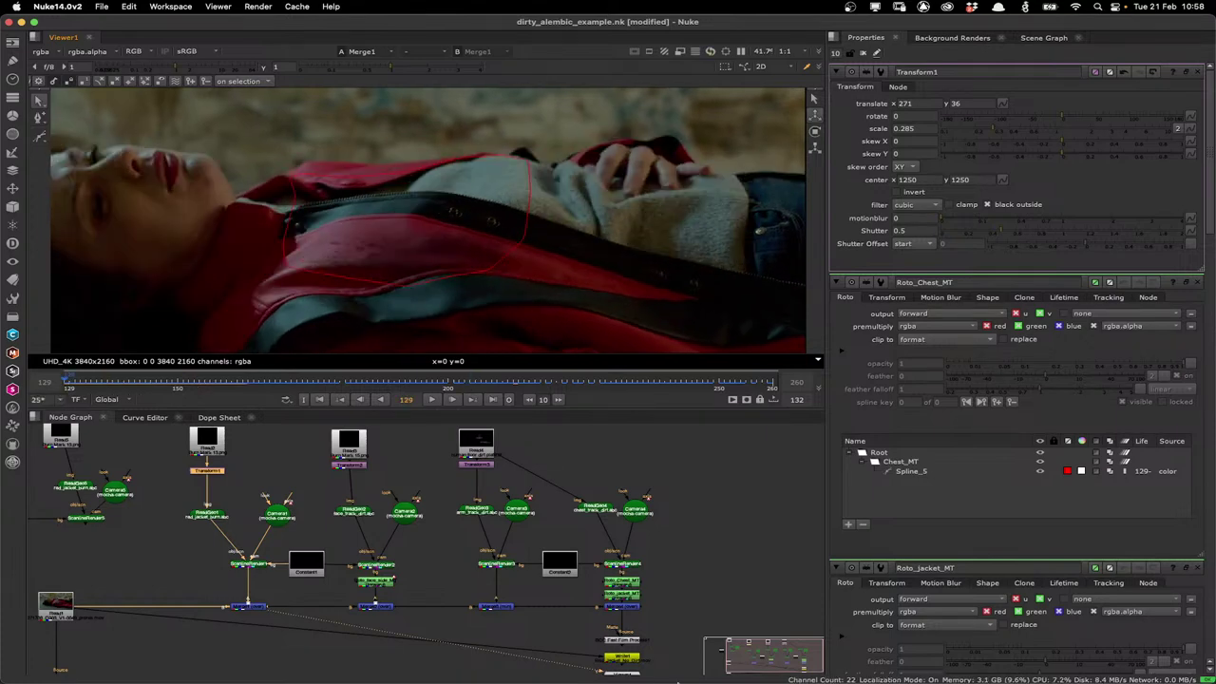
# View the full Merge4 composite and play it from the first frame
pyautogui.click(635, 608)
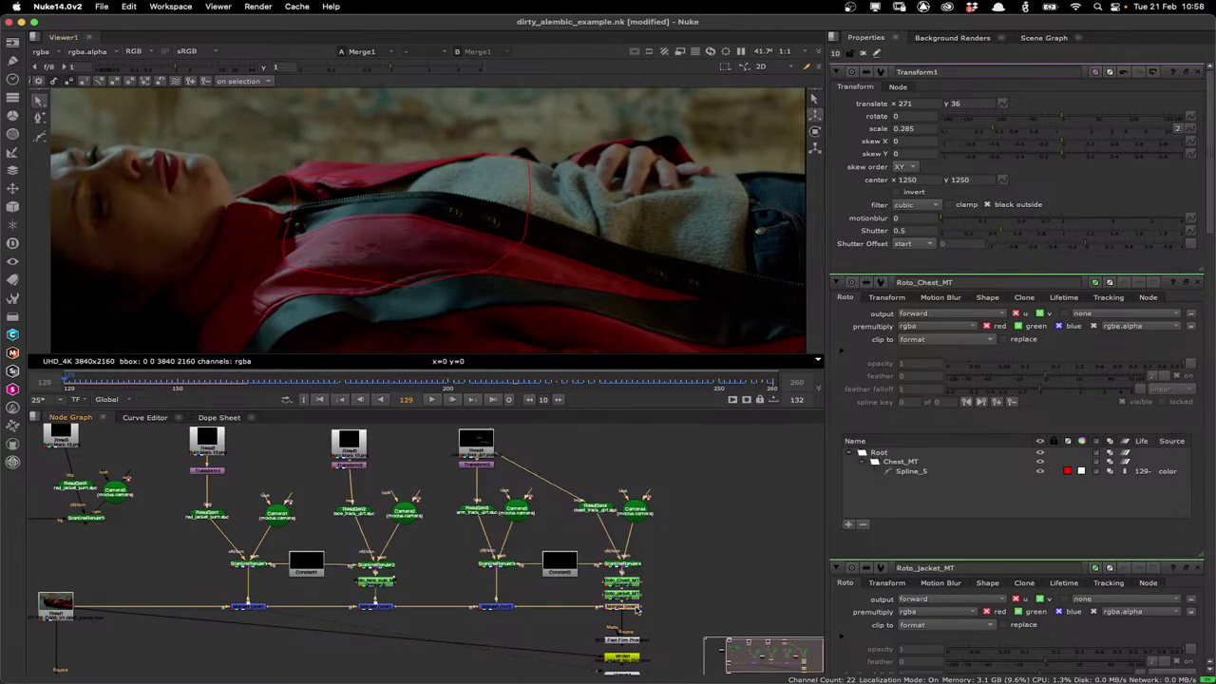
pyautogui.press('1')
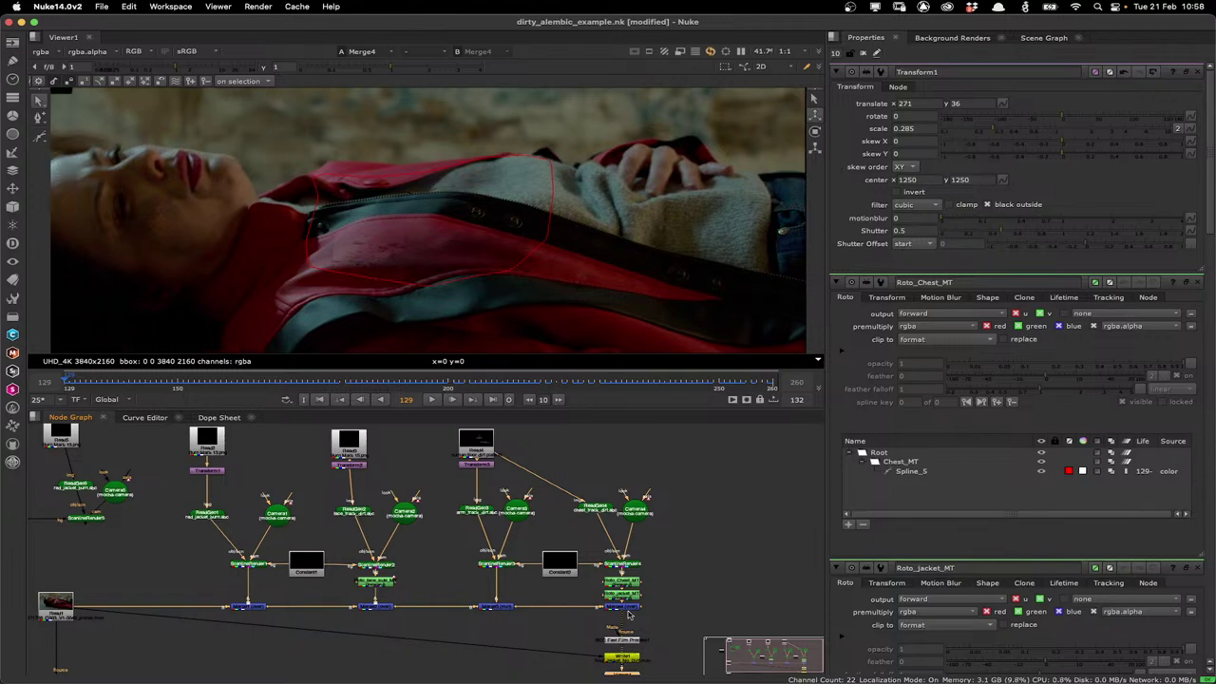
pyautogui.click(431, 400)
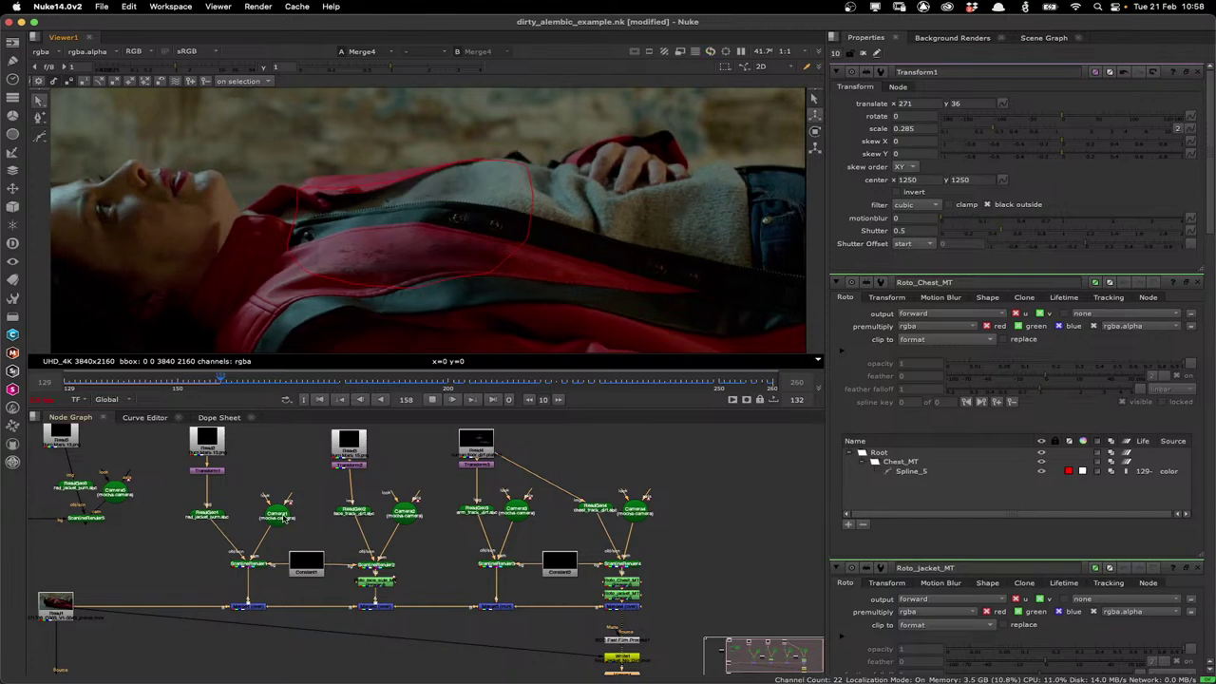
# Select Camera1, Camera2, Camera3 and Camera4 in turn to point out the separate mocha camera feeding each ScanlineRender
pyautogui.click(518, 510)
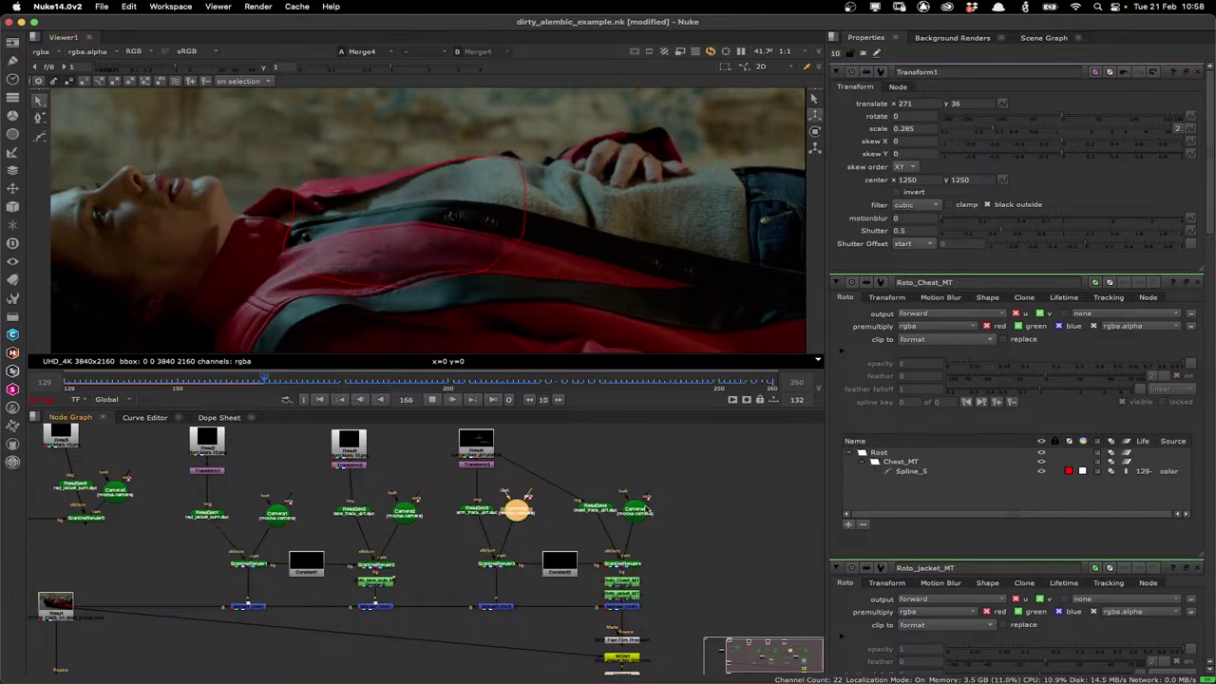
pyautogui.click(277, 514)
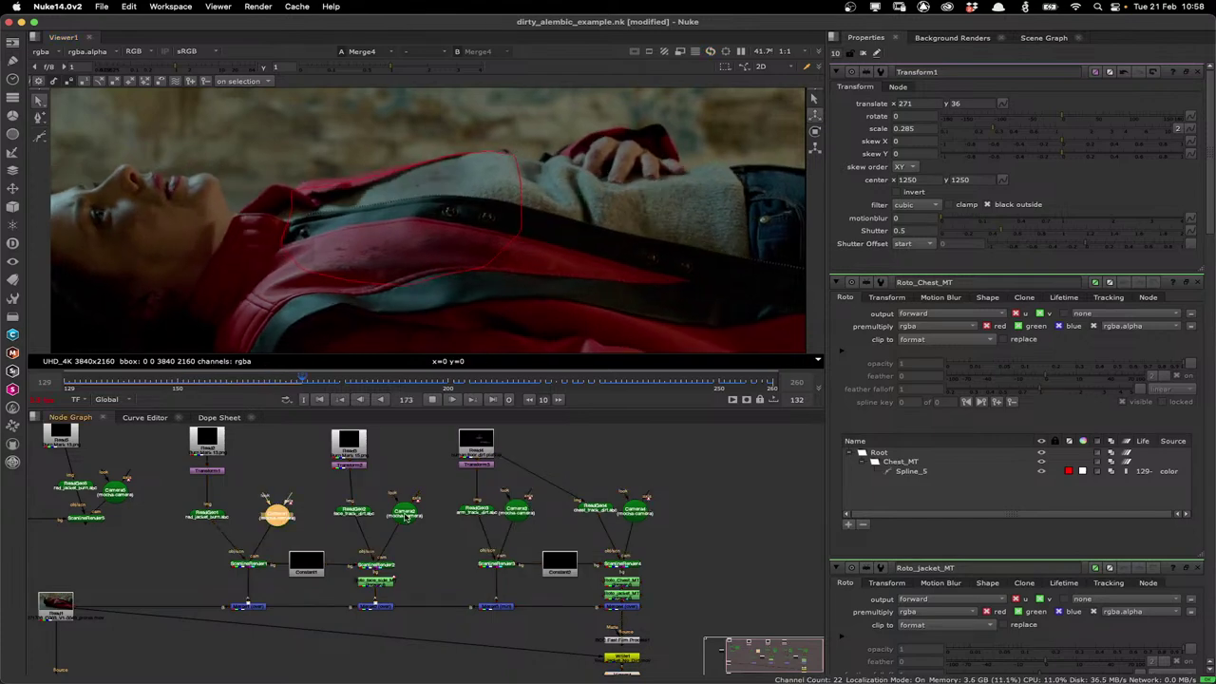
pyautogui.click(627, 511)
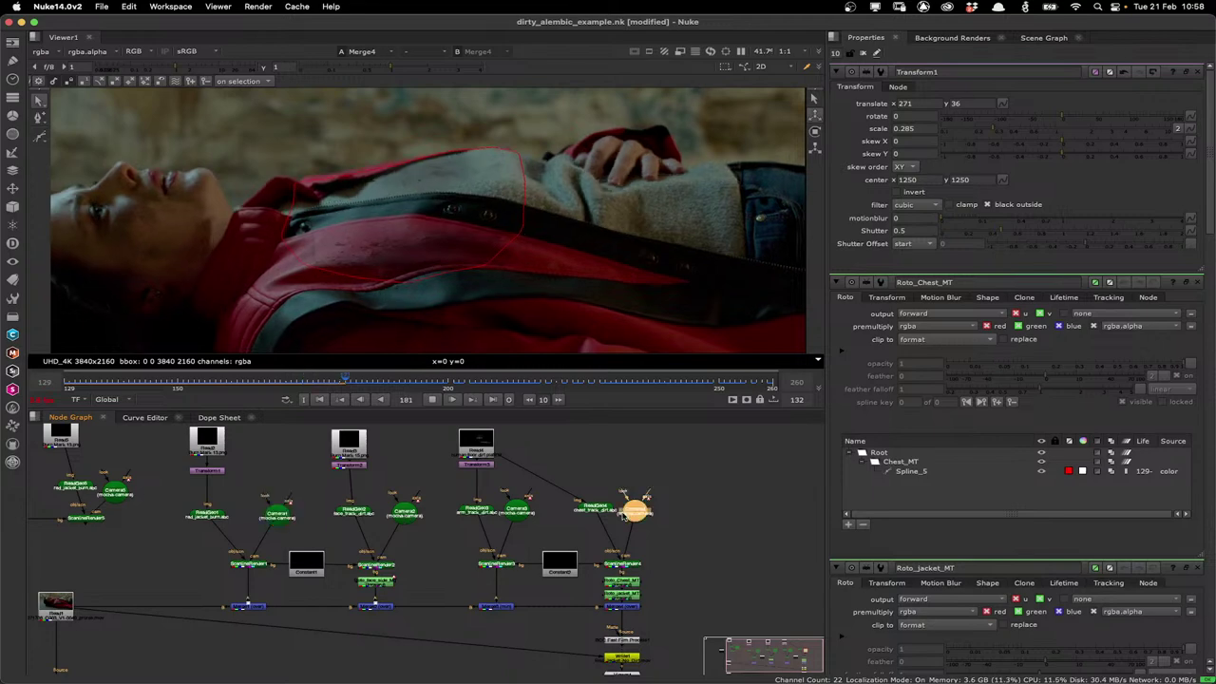
pyautogui.click(403, 513)
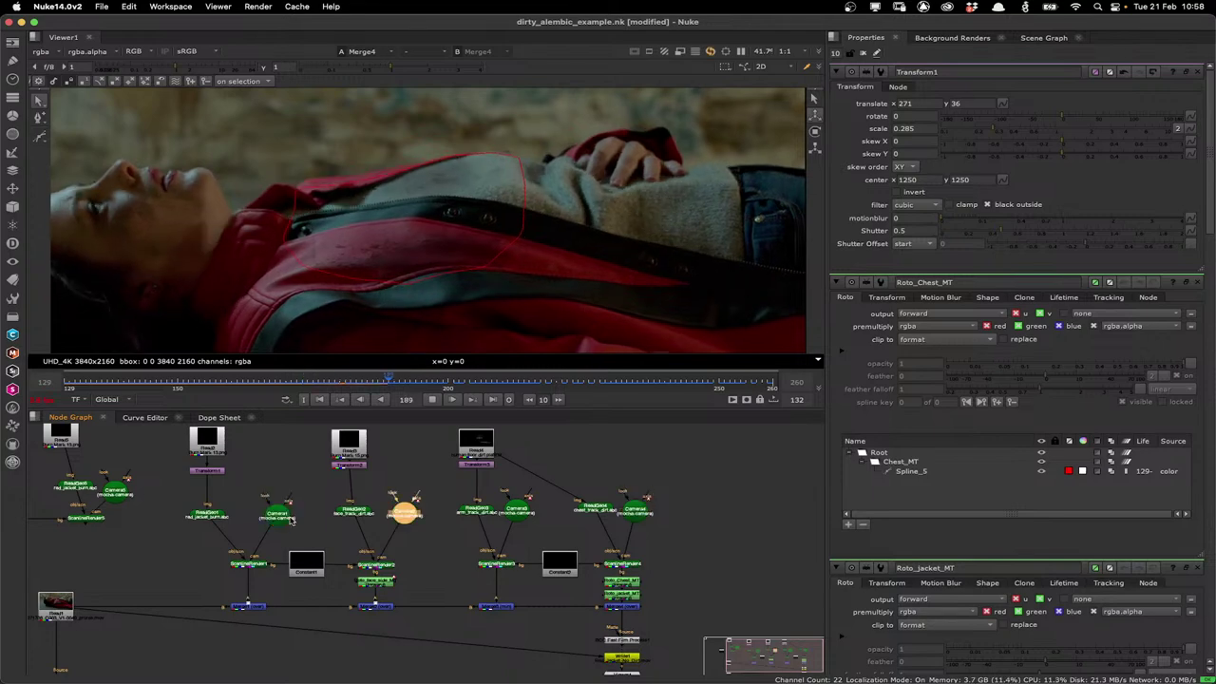
pyautogui.click(518, 511)
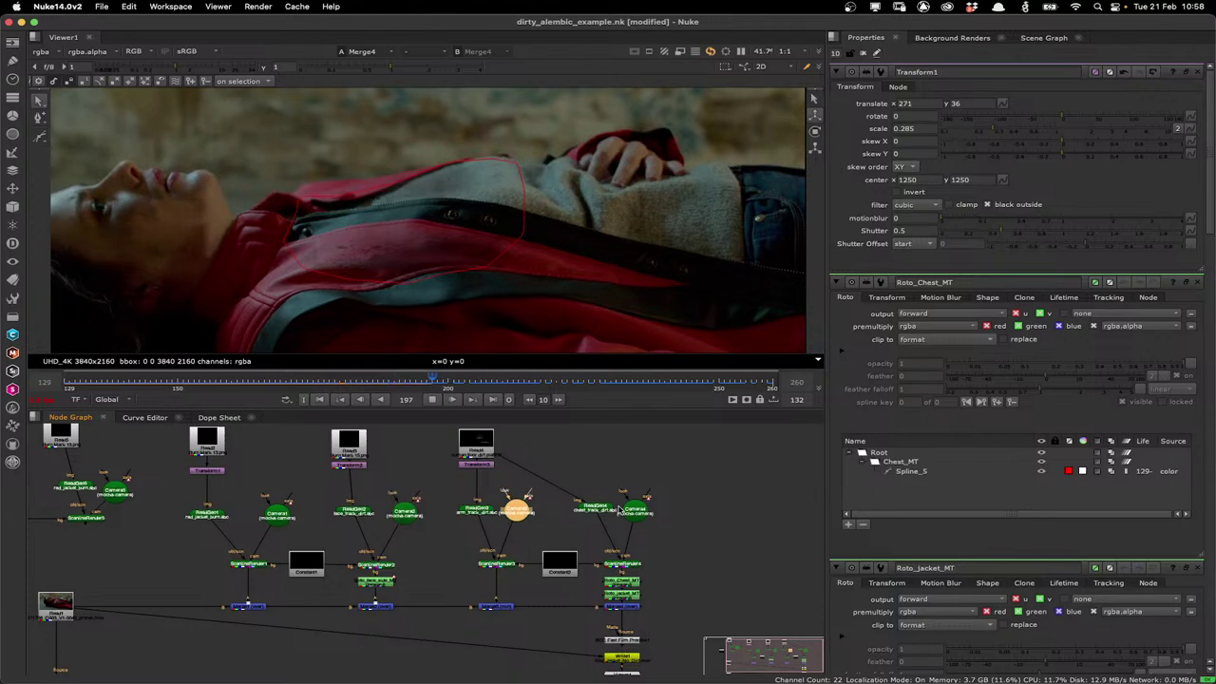
pyautogui.click(404, 513)
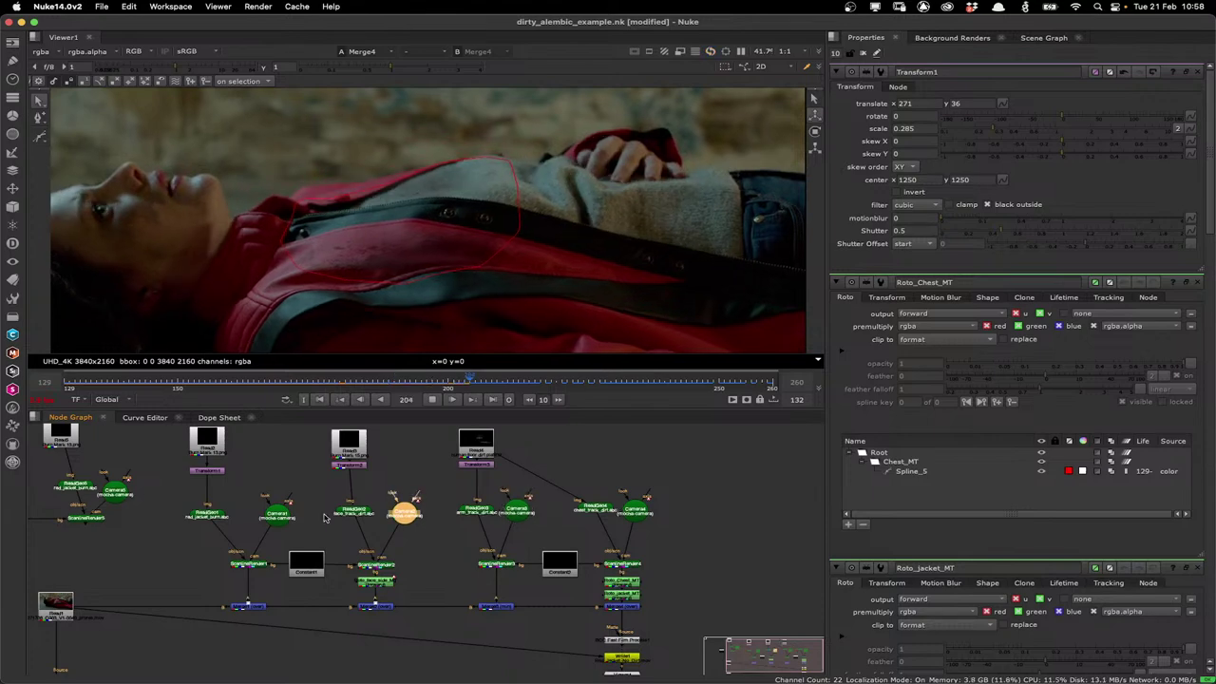
pyautogui.click(276, 514)
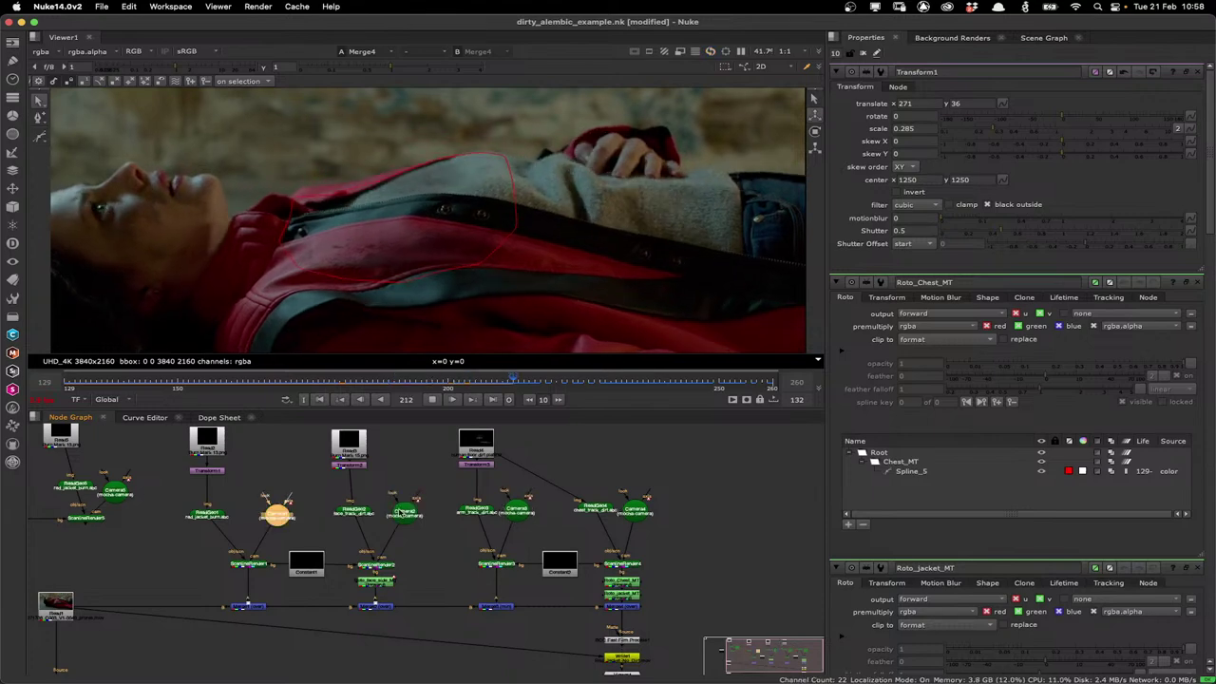
pyautogui.click(518, 510)
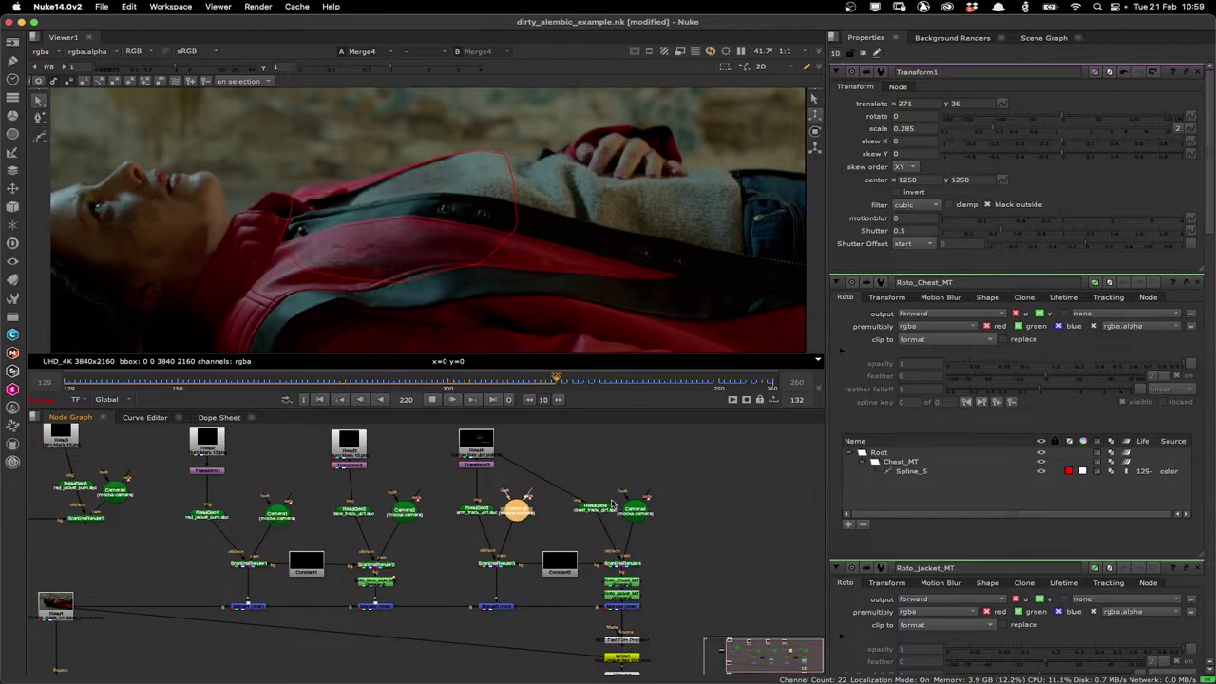
pyautogui.click(404, 513)
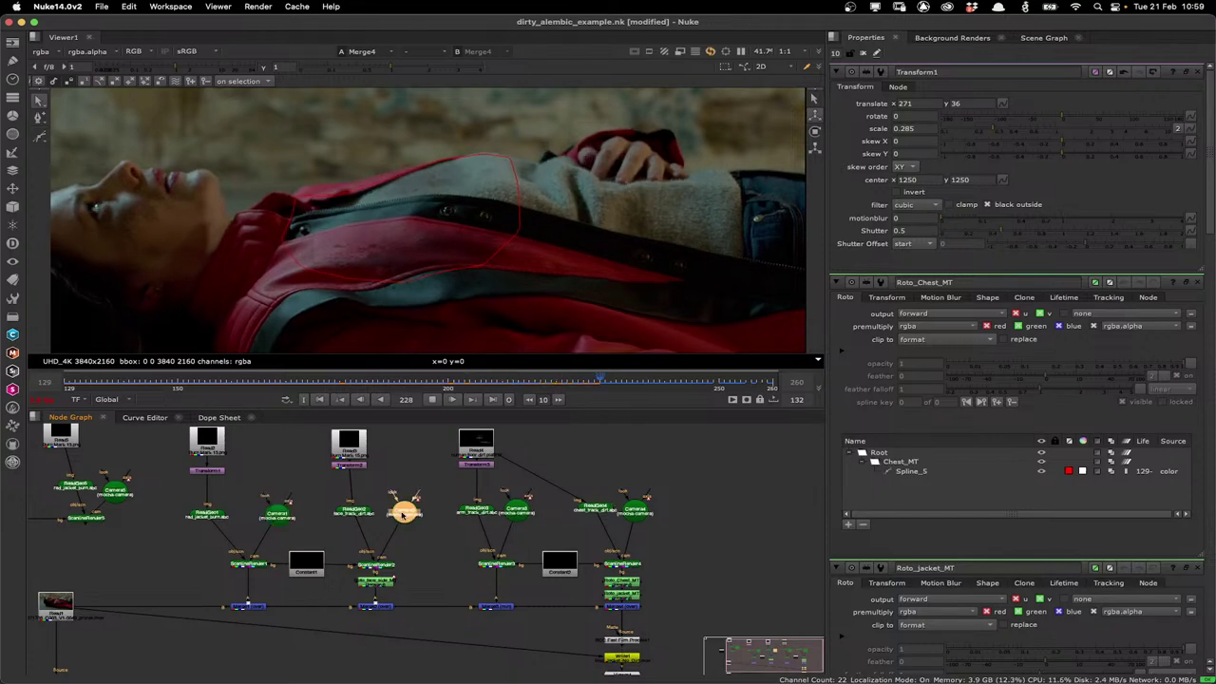